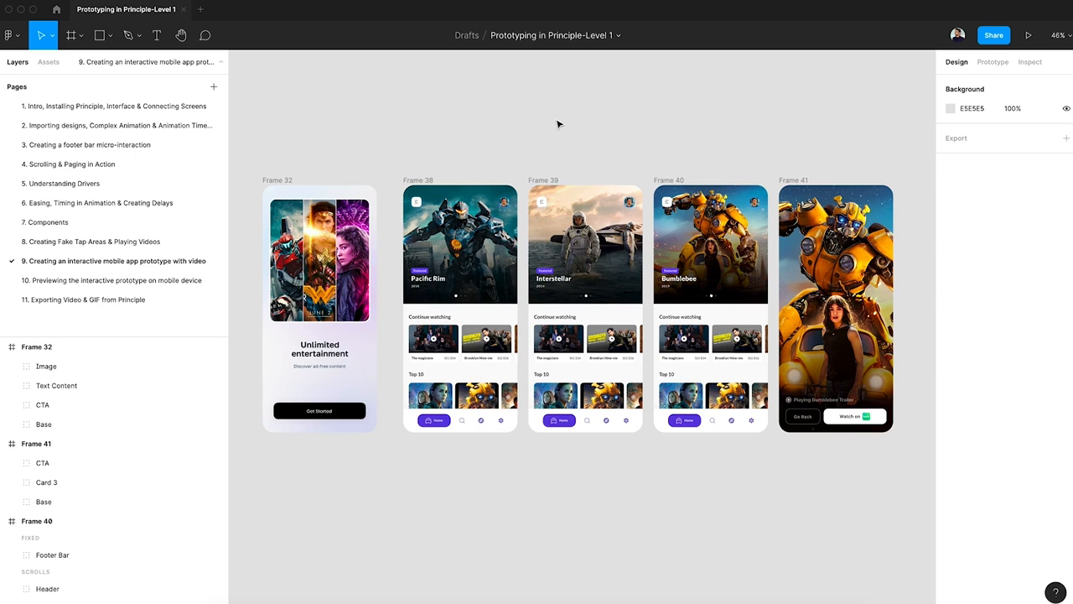
Switch to Principle and rename the first artboard, Frame 32, as Get Started
click(575, 600)
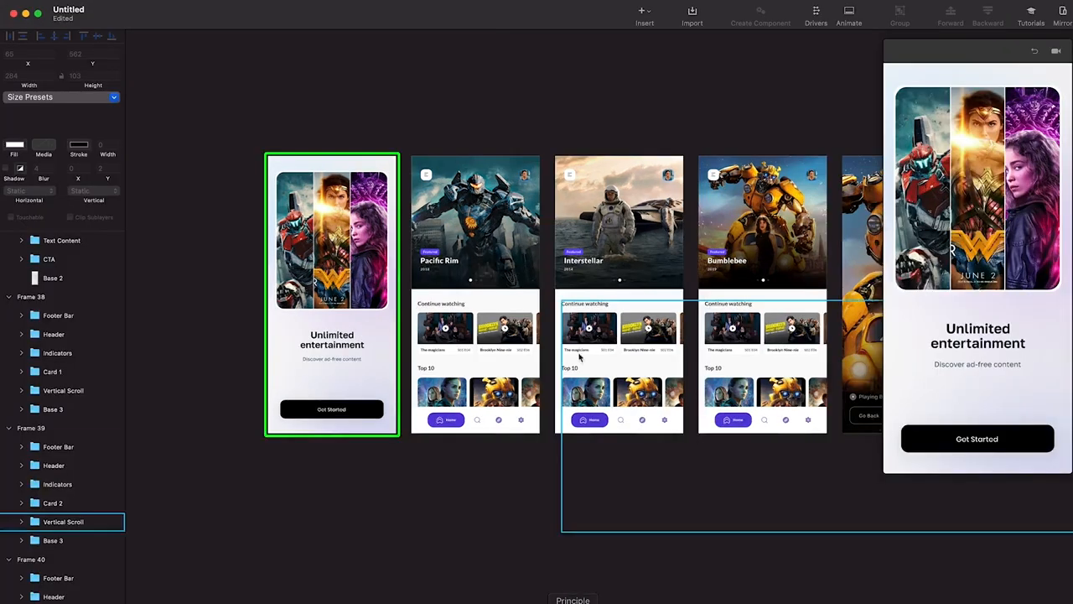
scroll(540, 417, right, 3)
scroll(540, 417, down, 2)
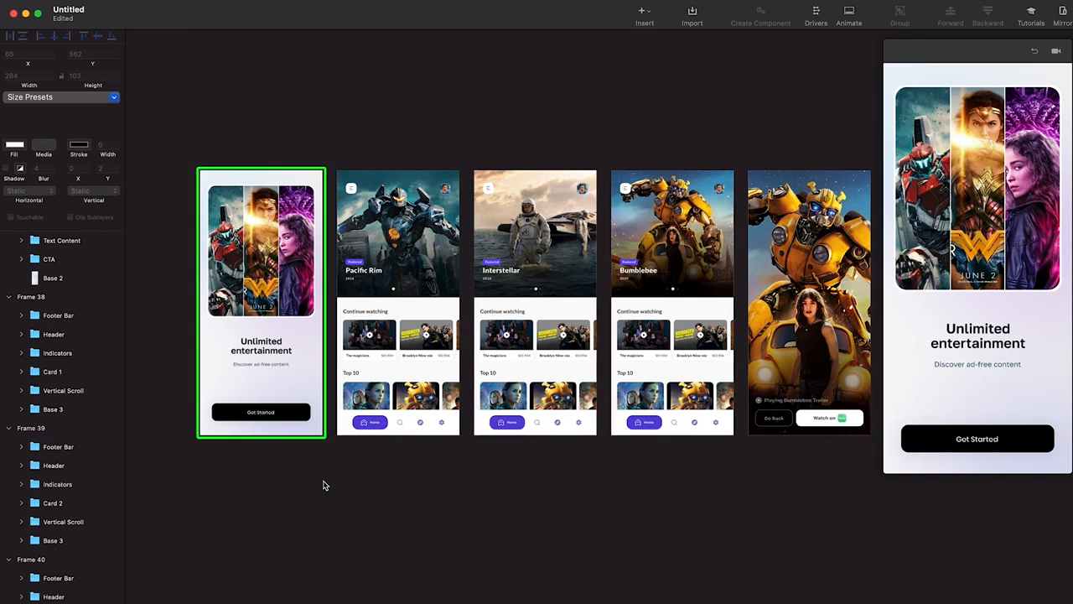
scroll(194, 395, up, 3)
scroll(352, 351, left, 3)
click(353, 350)
scroll(73, 352, up, 2)
click(51, 245)
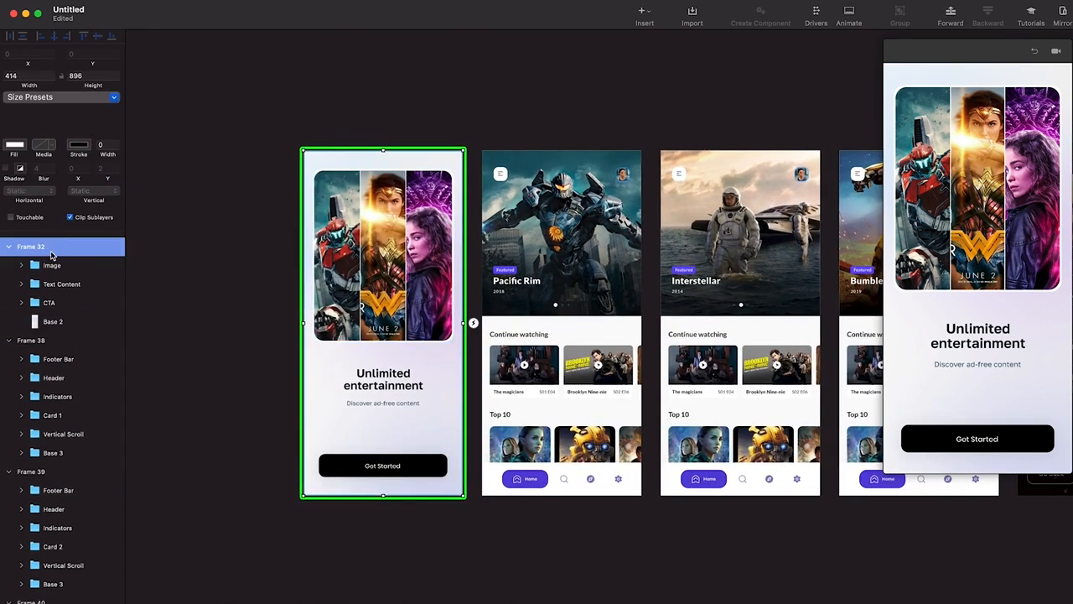
double_click(56, 246)
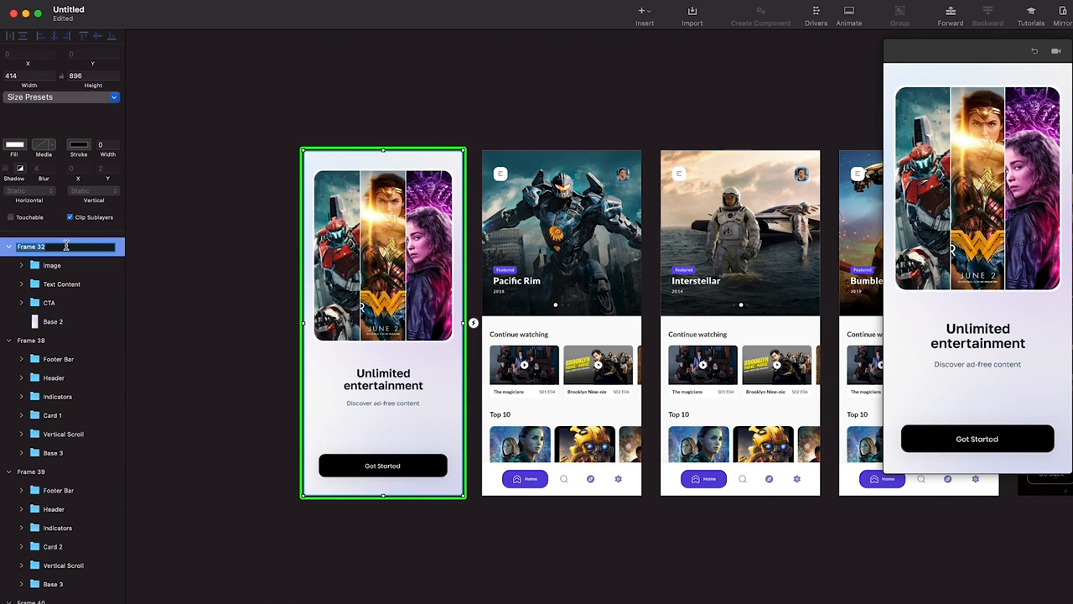
text(Get Started)
key(Return)
Rename the Frame 38 artboard as Pacific Rim
click(51, 340)
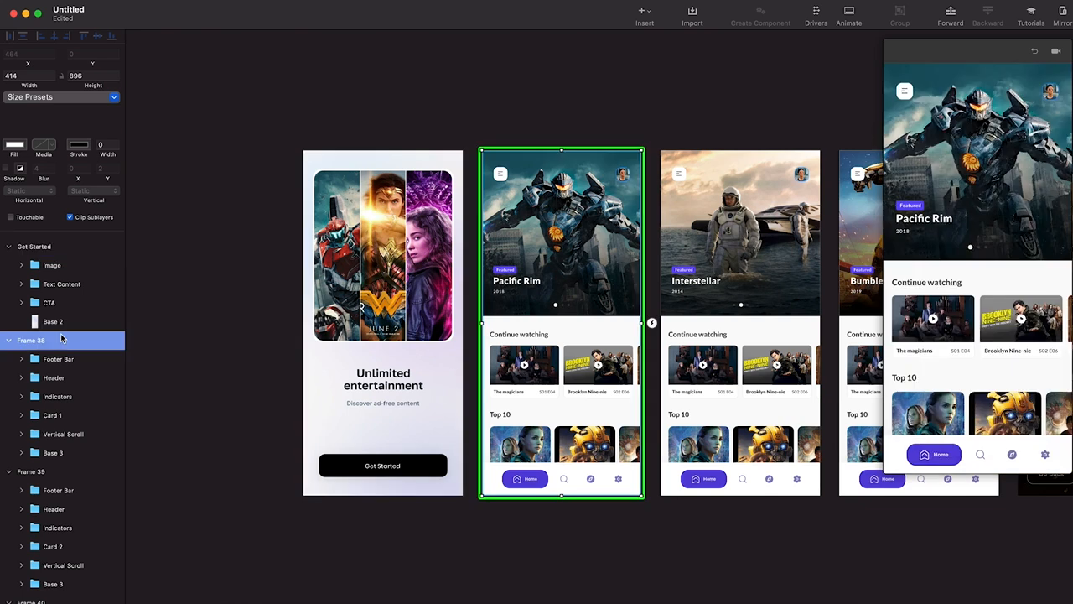
double_click(61, 338)
text(1)
click(53, 453)
double_click(50, 338)
text(Pacific Rim)
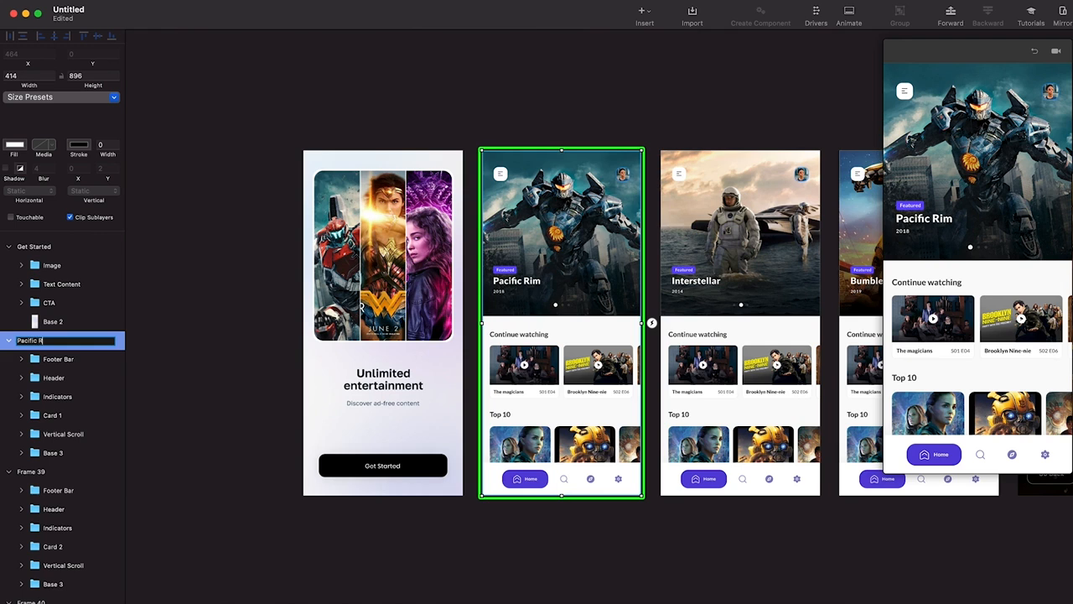
key(Return)
Rename the Frame 39 artboard as Interstellar and the Frame 40 artboard as Bumblebee
double_click(31, 471)
text(Interstellar)
key(Return)
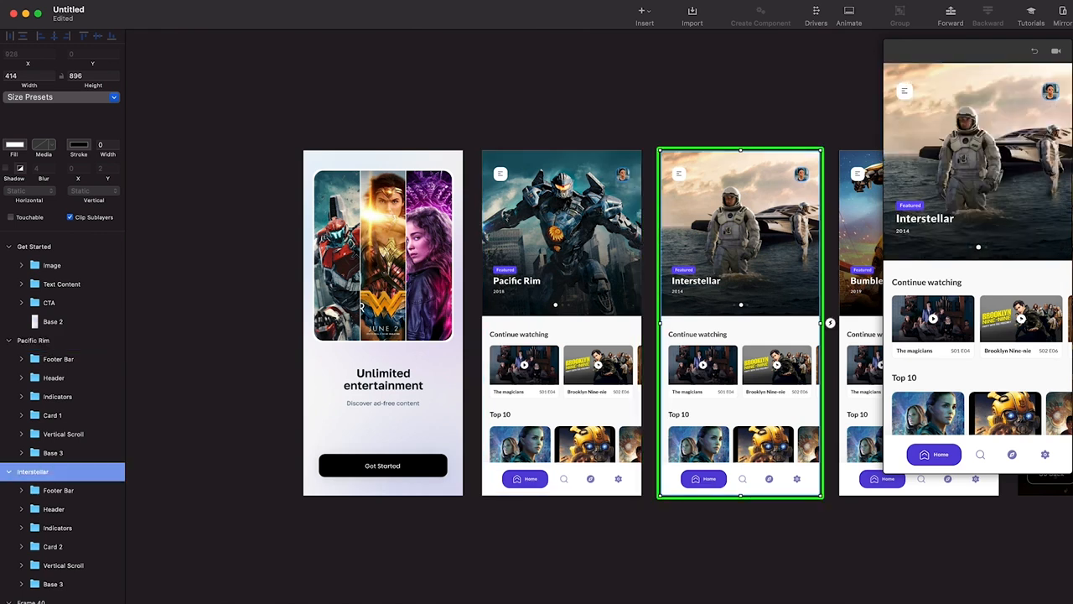
scroll(51, 504, down, 3)
double_click(44, 519)
text(B)
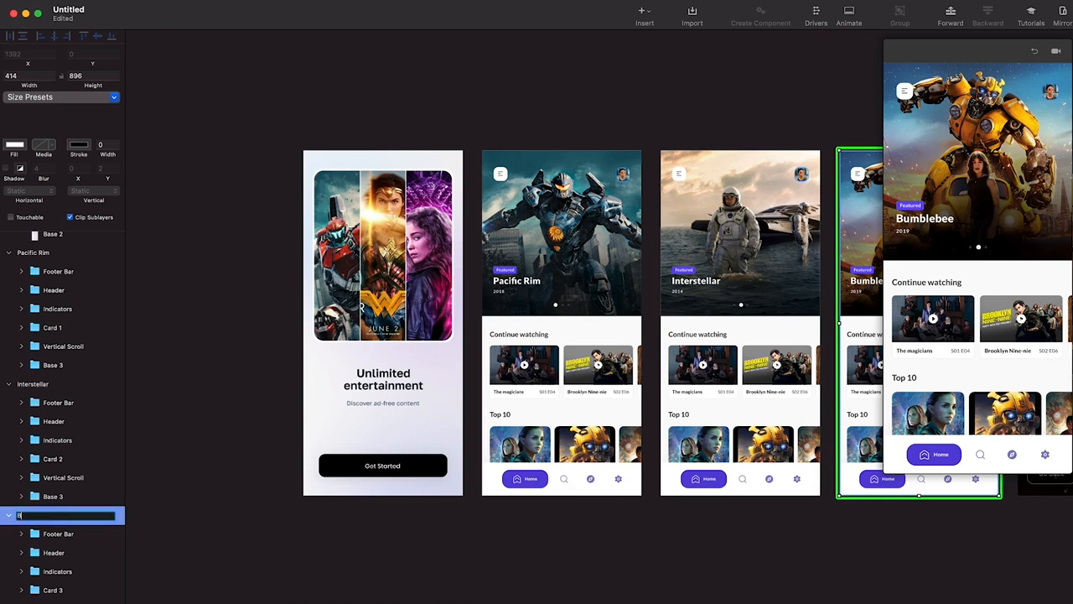
text(umblebee)
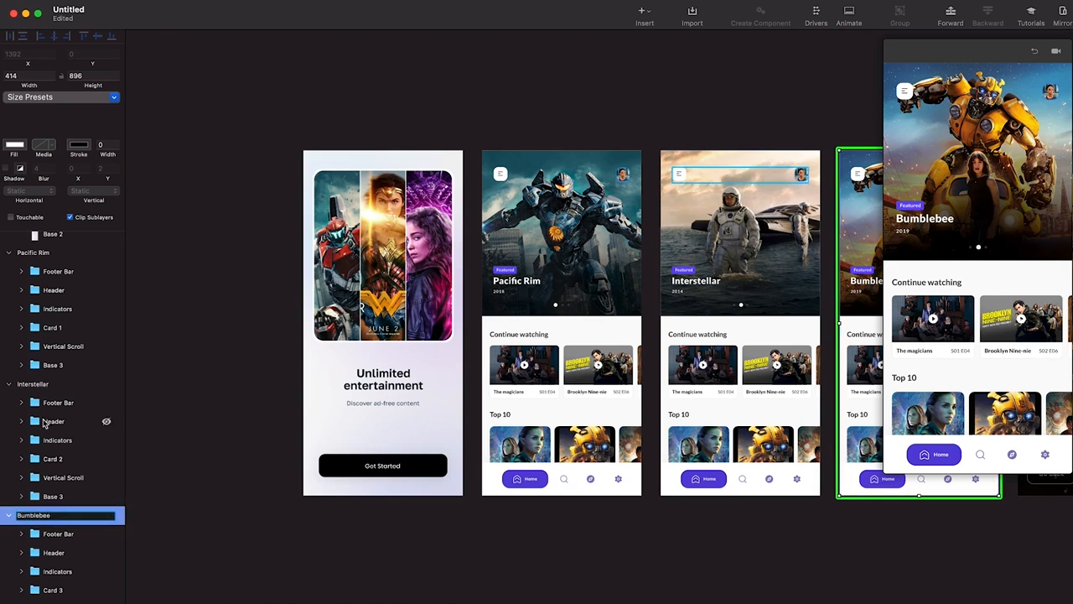
Rename the last artboard, Frame 41, as Promo Video
scroll(59, 554, down, 3)
click(57, 552)
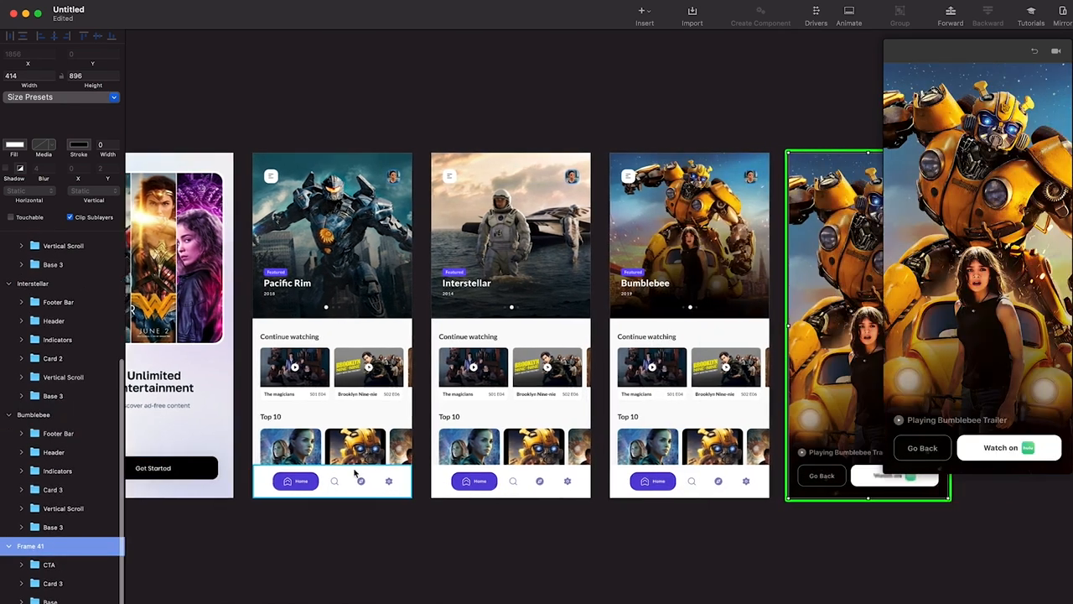
double_click(52, 549)
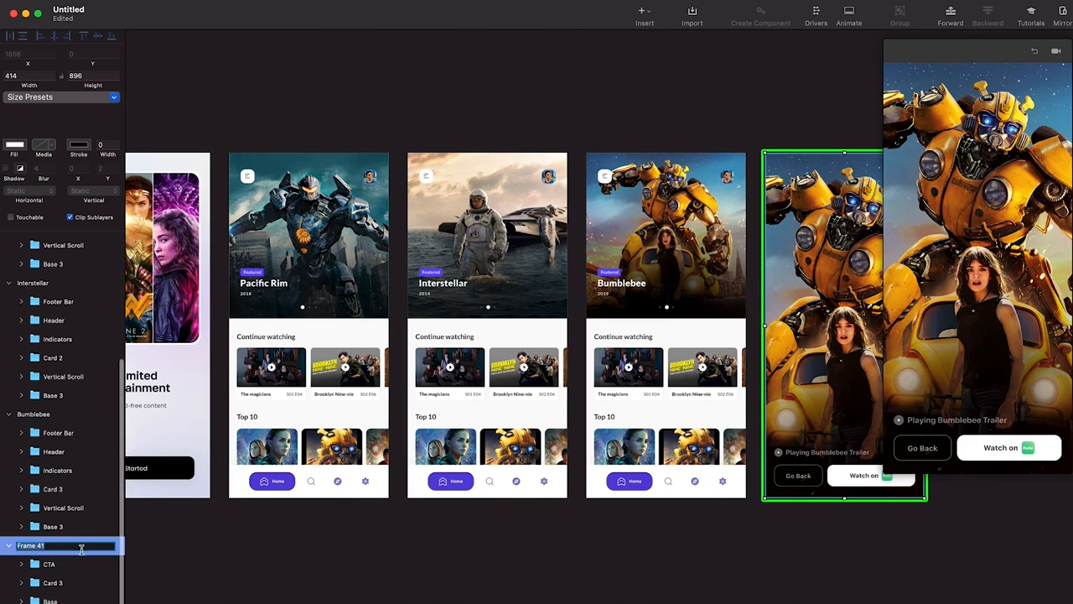
text(Promo Video)
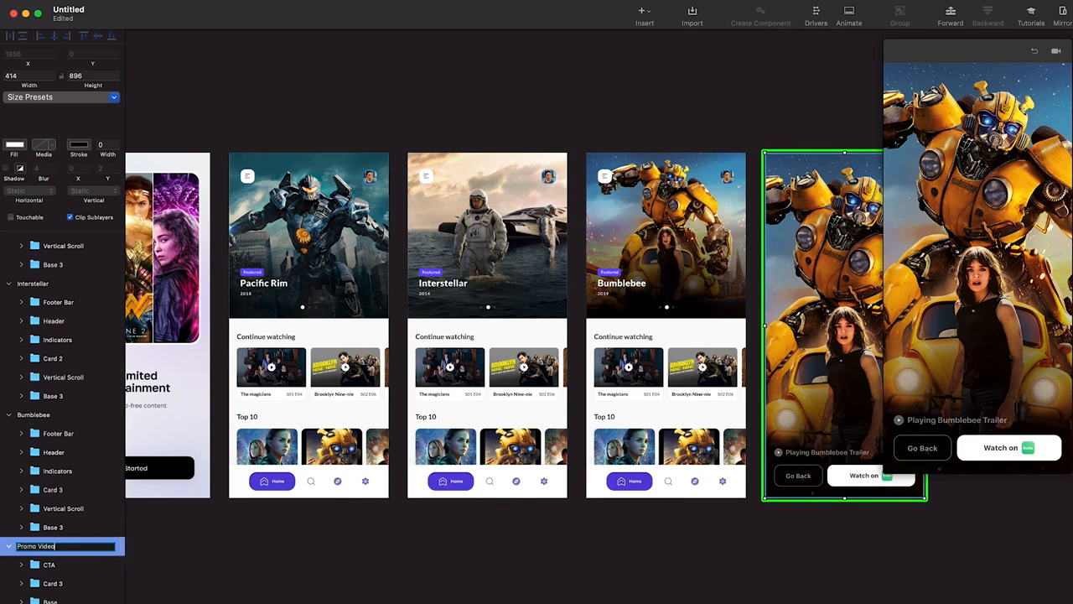
key(Return)
Try a Tap transition from the CTA button on the Get Started artboard to a duplicate of it, and remove it again
scroll(668, 430, down, 3)
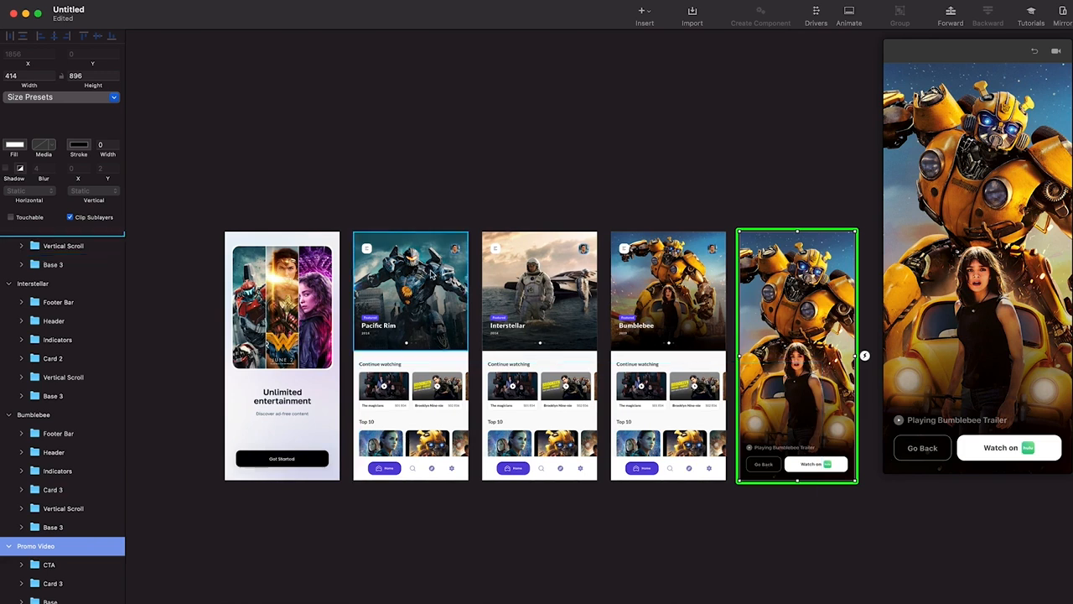
scroll(256, 314, down, 3)
scroll(255, 314, up, 5)
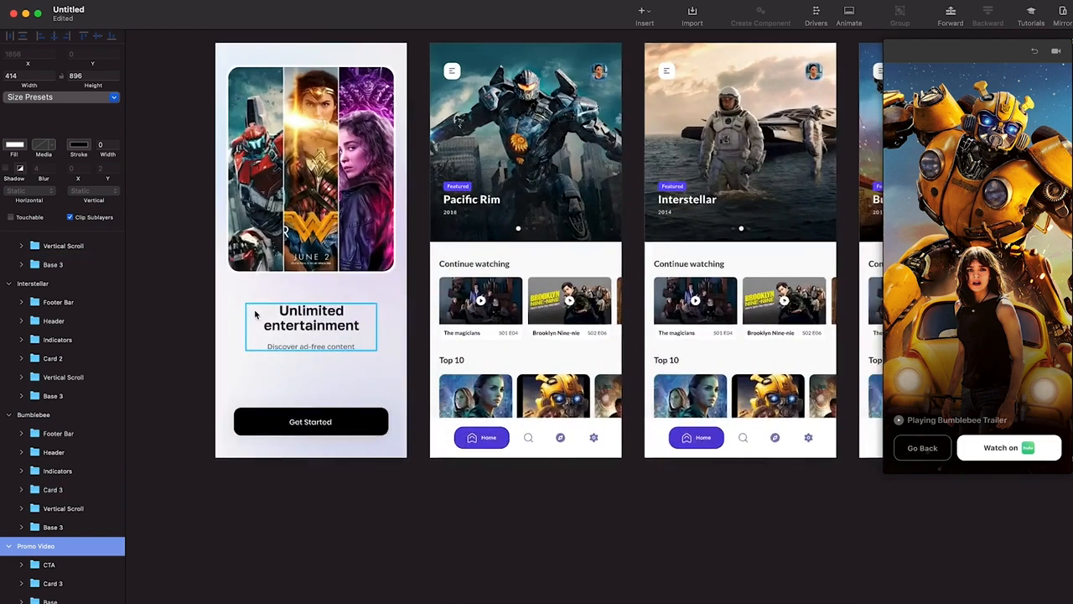
click(268, 311)
scroll(8, 306, up, 1)
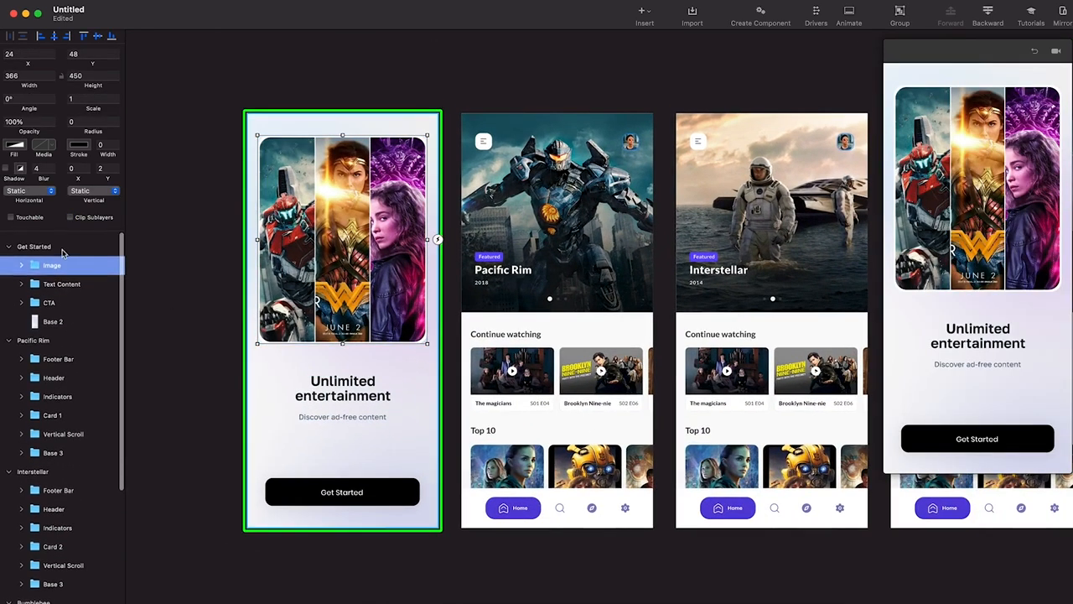
key(Escape)
click(363, 500)
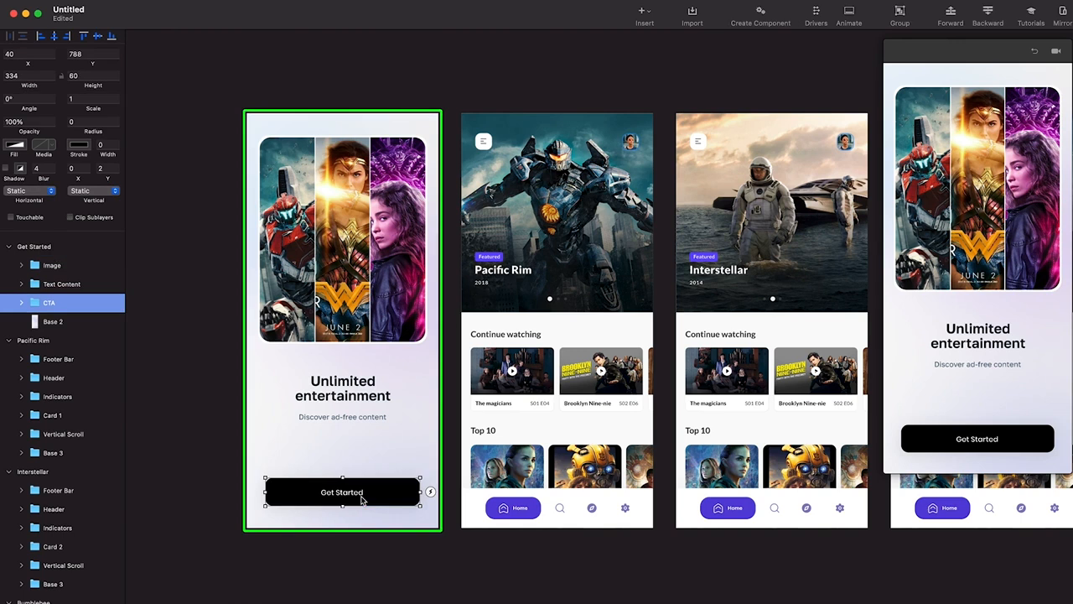
drag(430, 495, 453, 394)
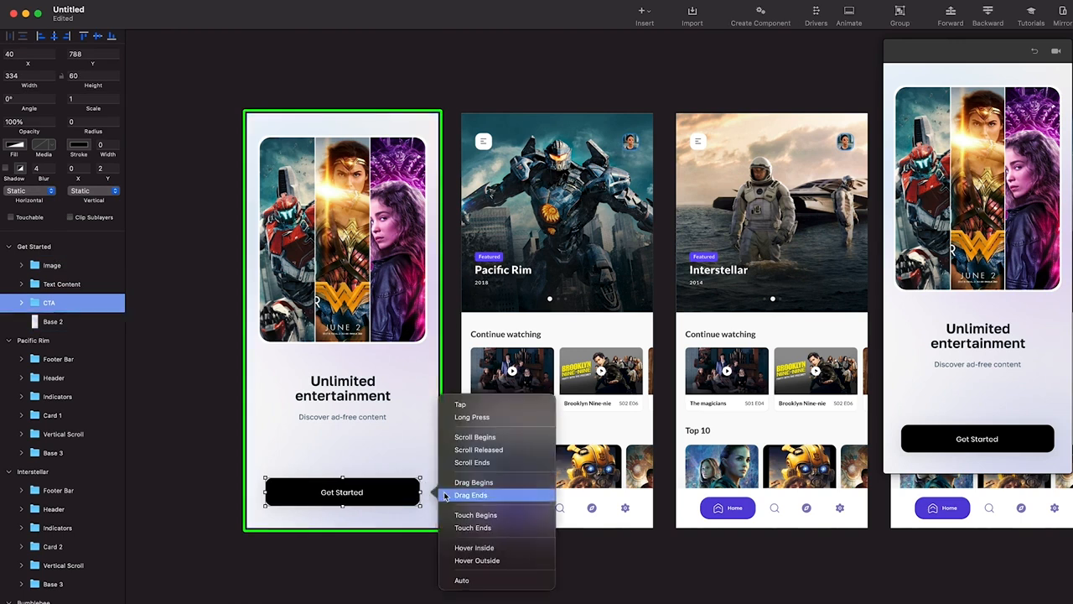
click(478, 412)
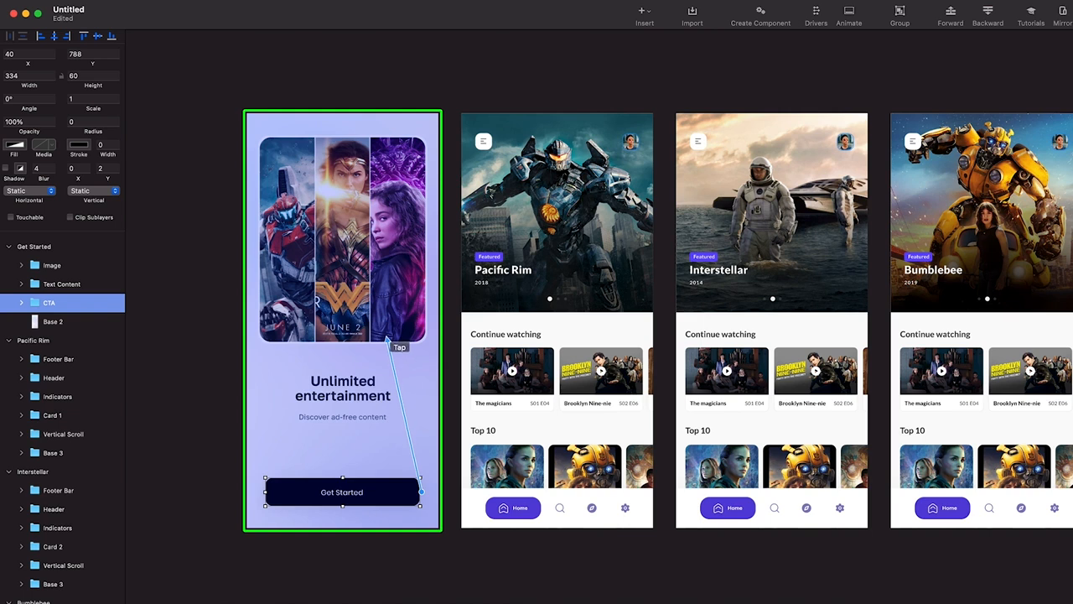
click(387, 340)
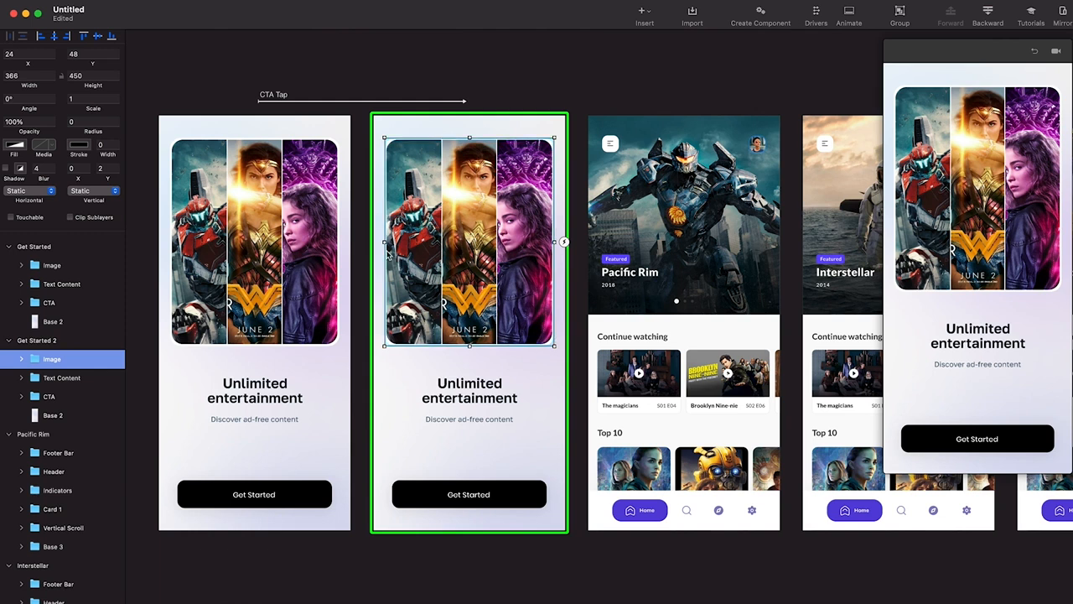
key(Delete)
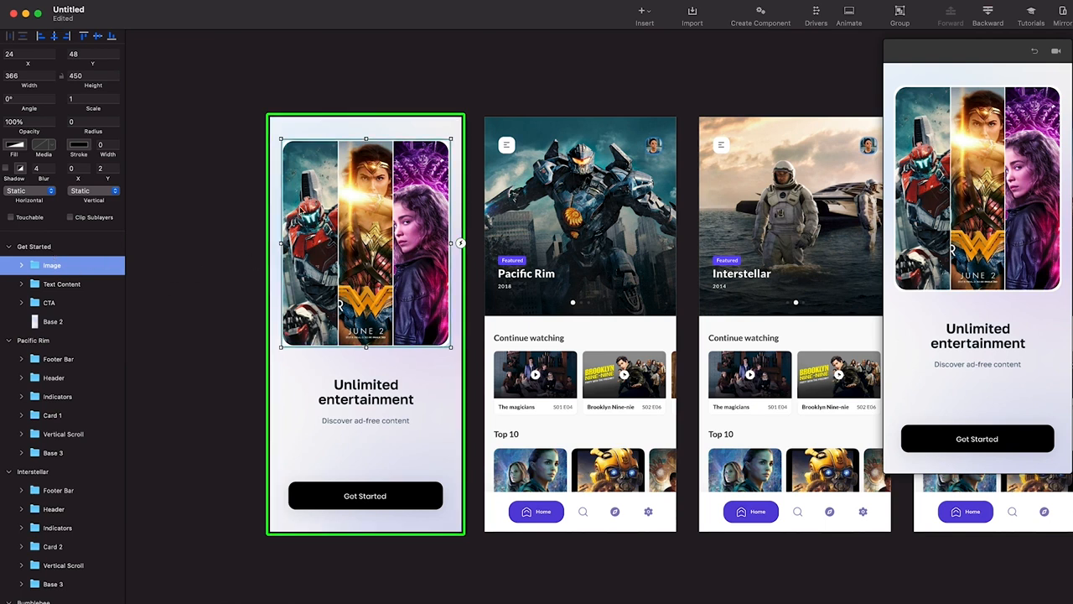
Create an Auto transition from the Get Started artboard to a duplicate of it and select the duplicate
click(460, 243)
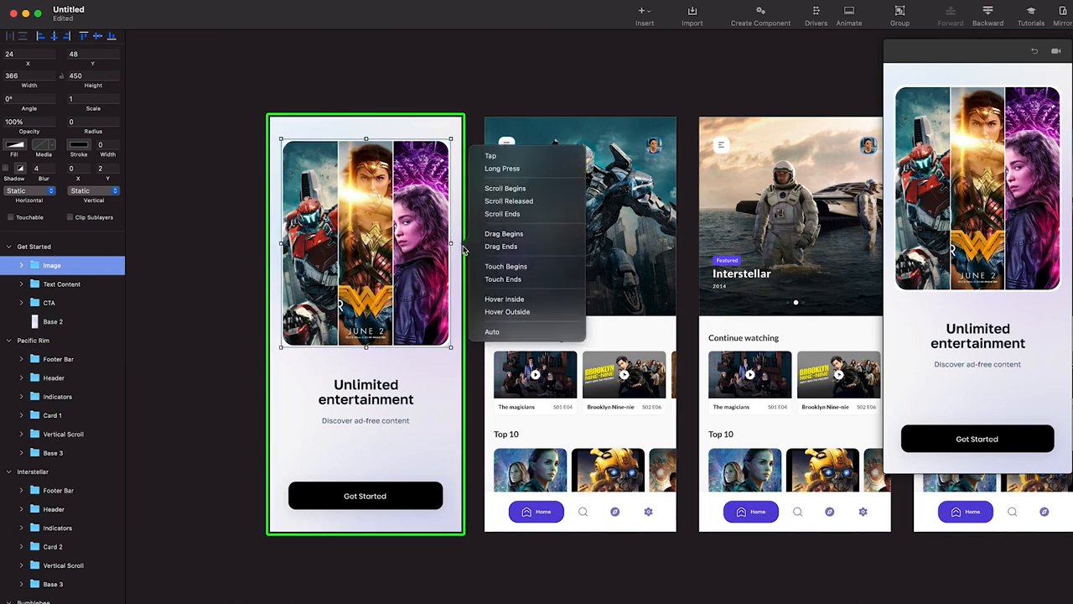
click(531, 333)
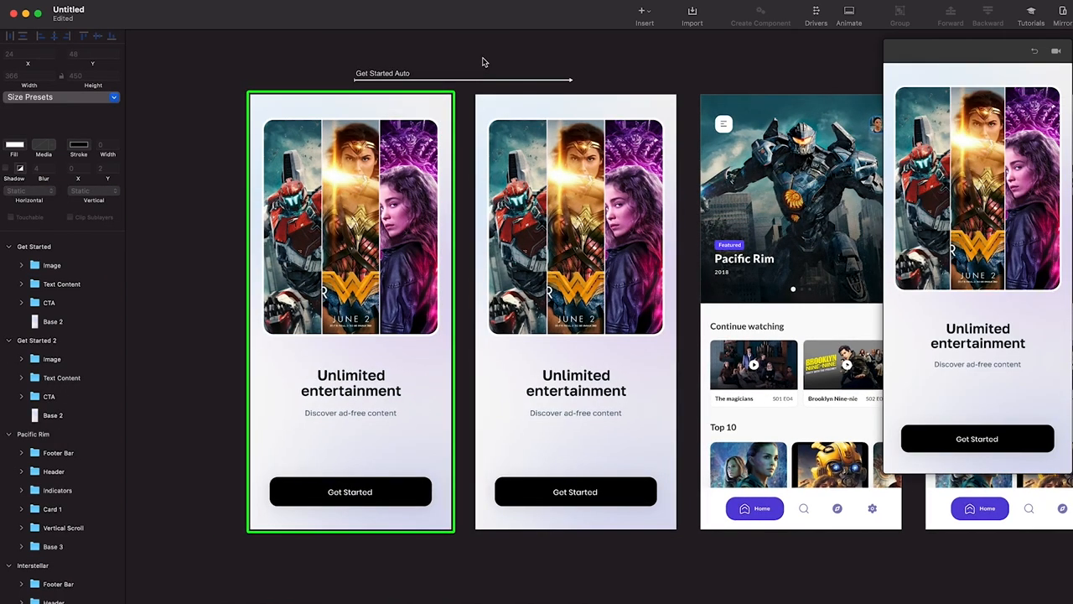
click(369, 181)
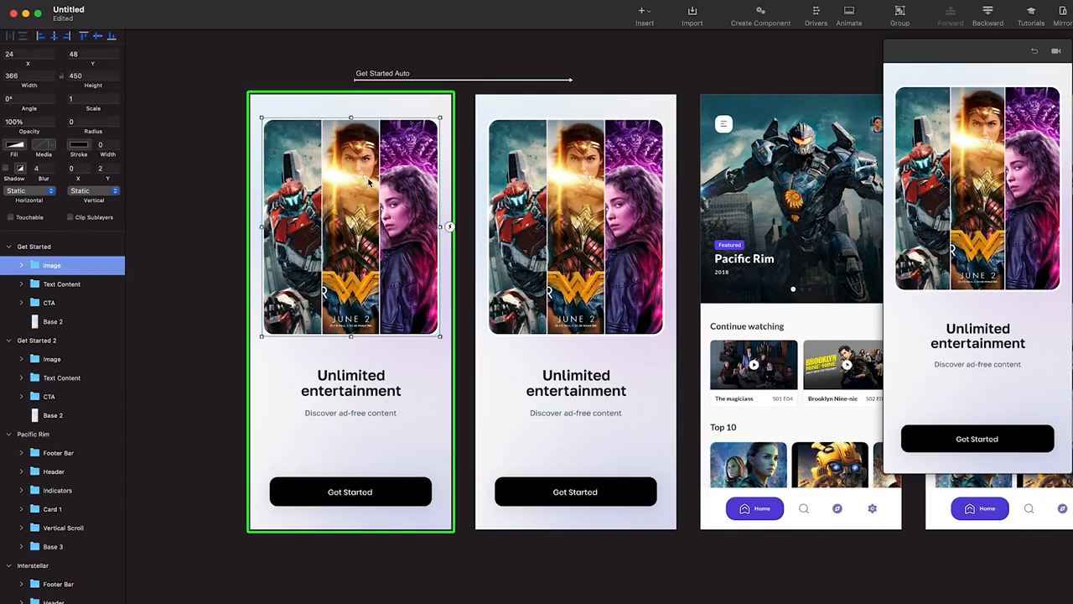
click(612, 202)
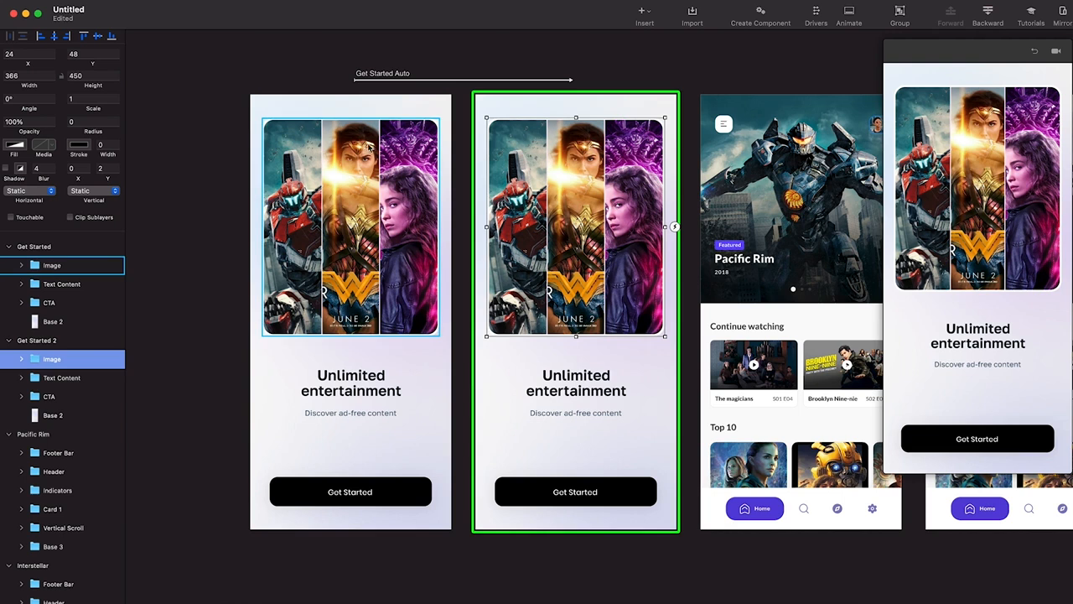
click(373, 155)
click(530, 280)
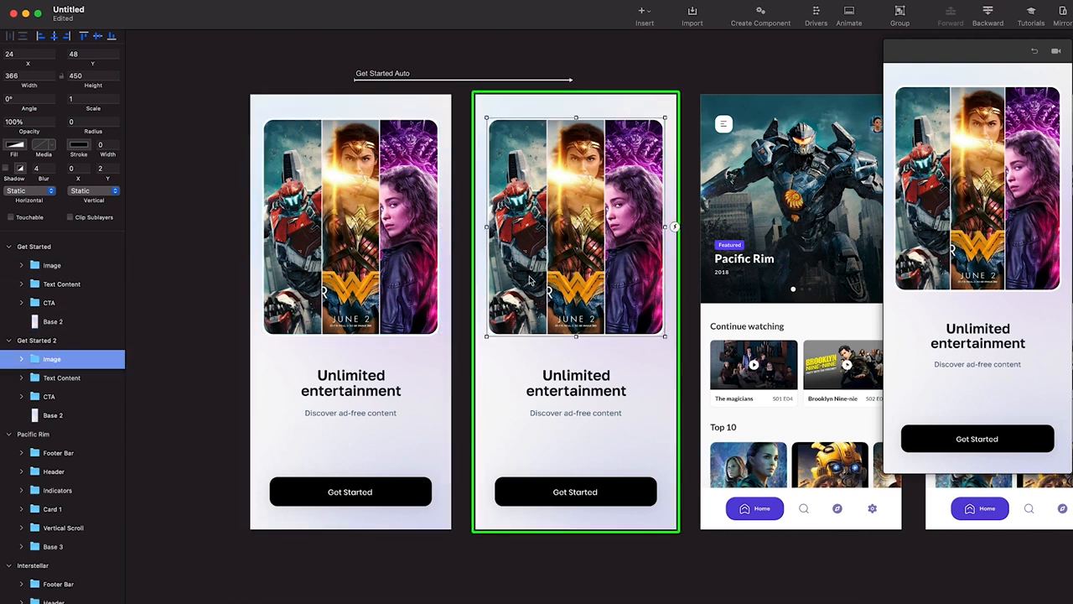
click(62, 340)
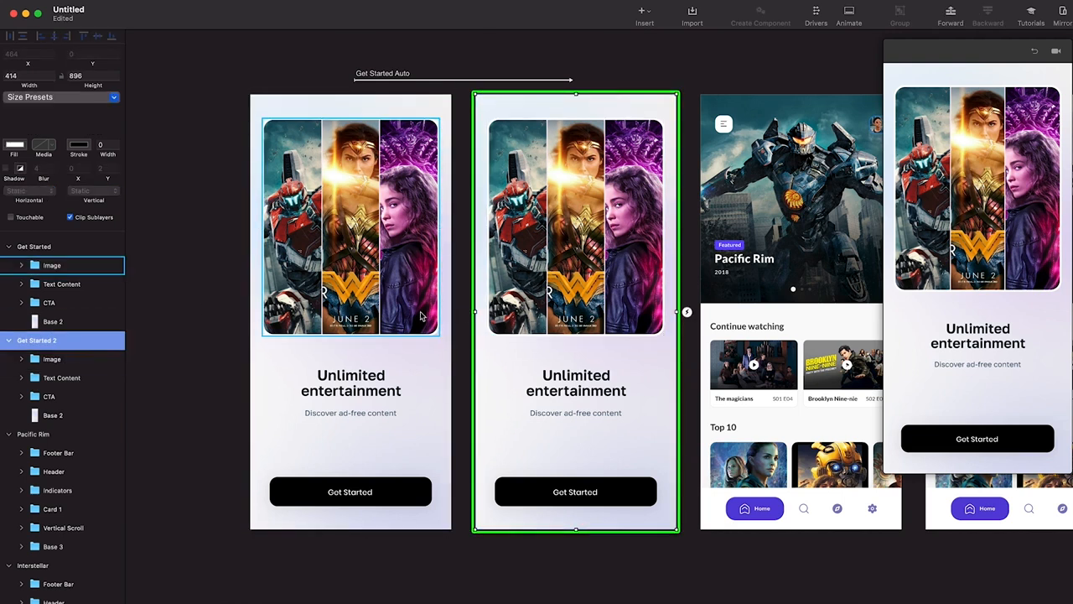
Set the scale of Poster 1 inside the duplicated Get Started artboard's image group to 1,2
scroll(415, 289, right, 3)
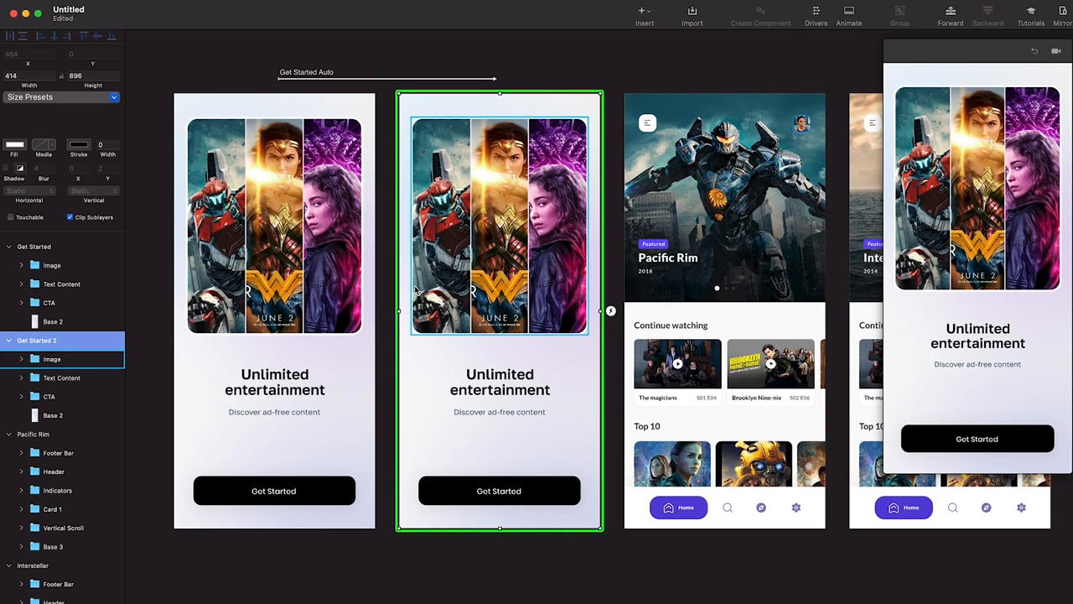
super+click(451, 289)
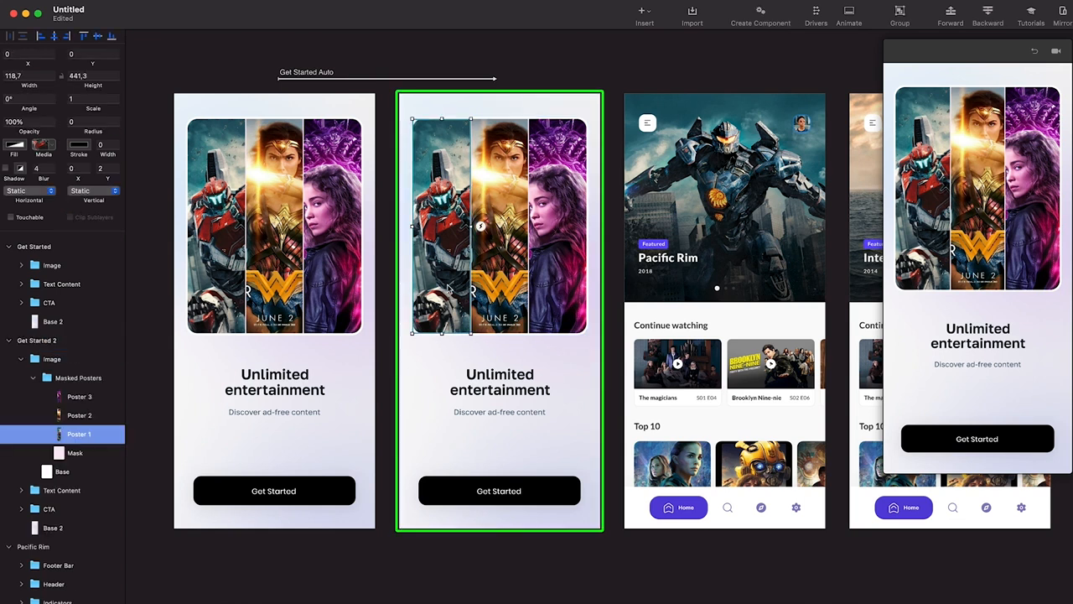
click(84, 99)
text(,2)
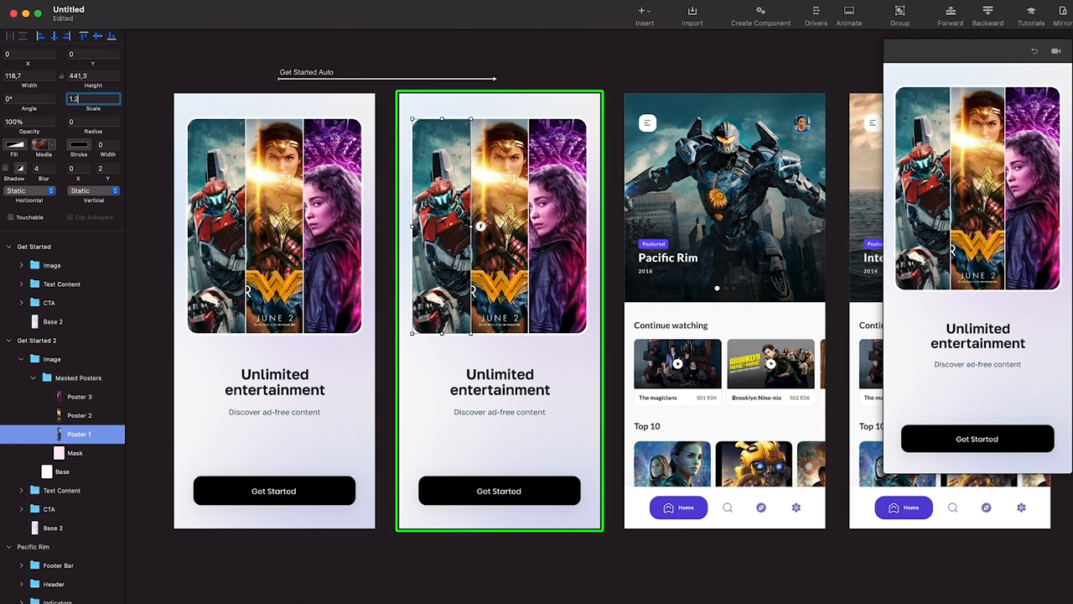
key(Return)
Try a scale of 1,2 on Poster 2 in the duplicated artboard and settle on 1,1
super+click(502, 225)
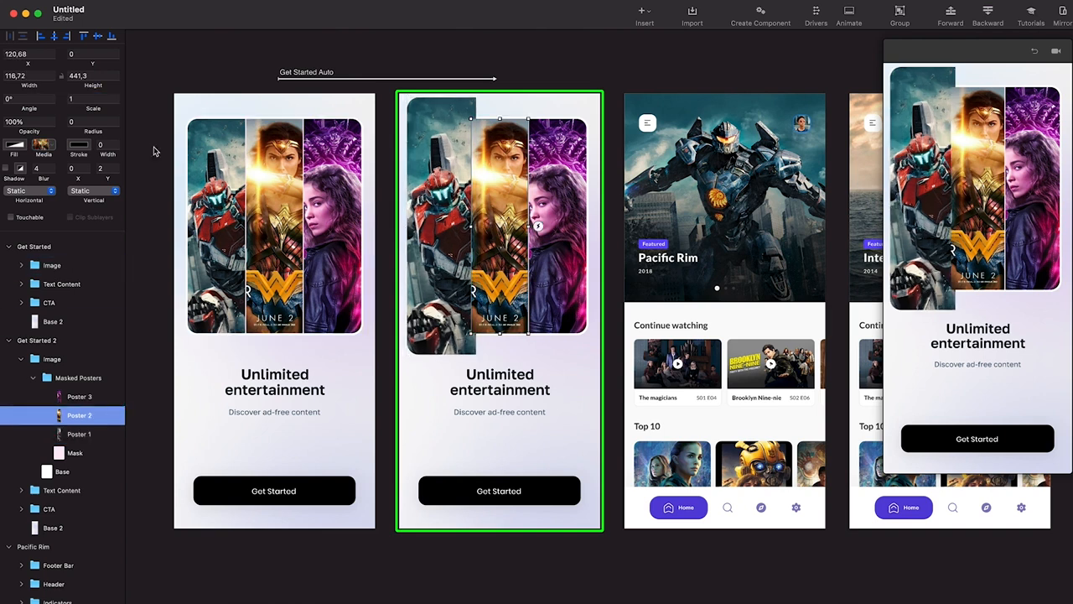
click(92, 101)
text(,2)
key(Return)
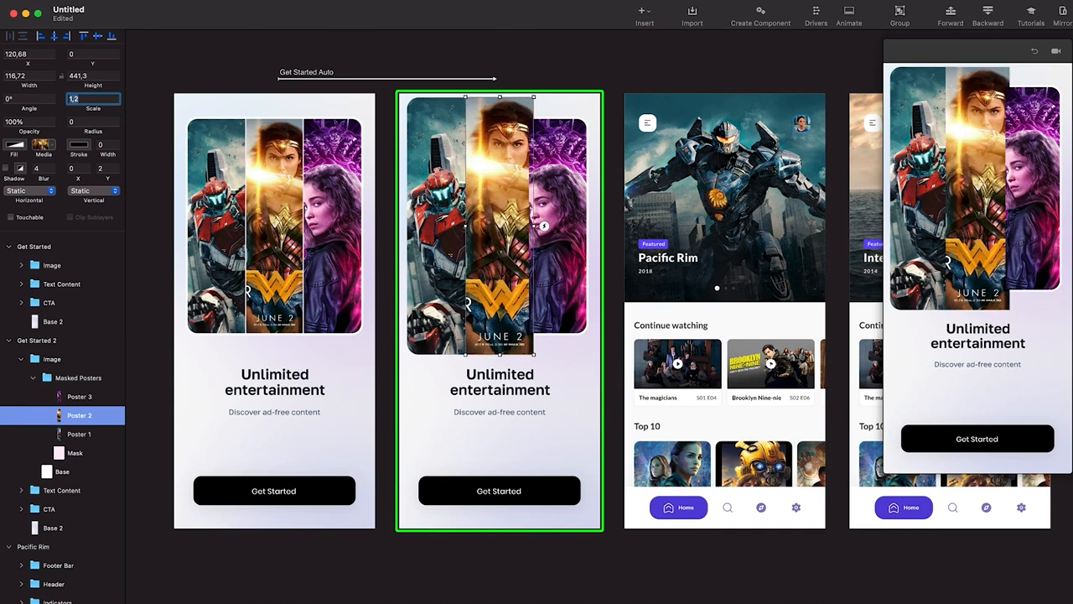
text(1,1)
key(Return)
Set the scale of both Poster 3 and Poster 1 in the duplicated Get Started artboard to 1,3
click(596, 226)
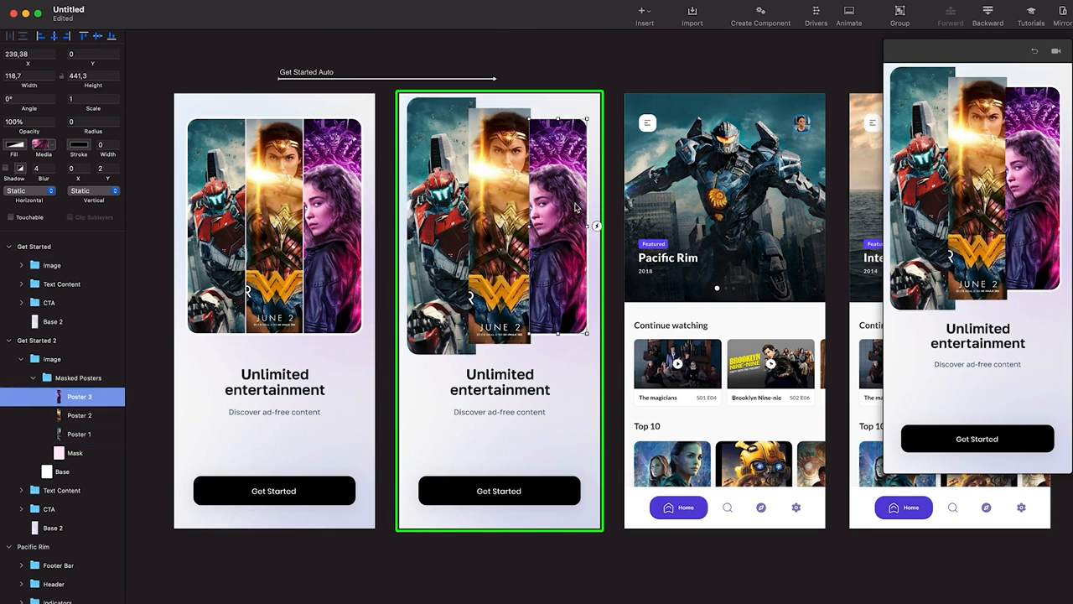
text(1,3)
key(Return)
click(79, 434)
click(94, 99)
text(1,3)
key(Return)
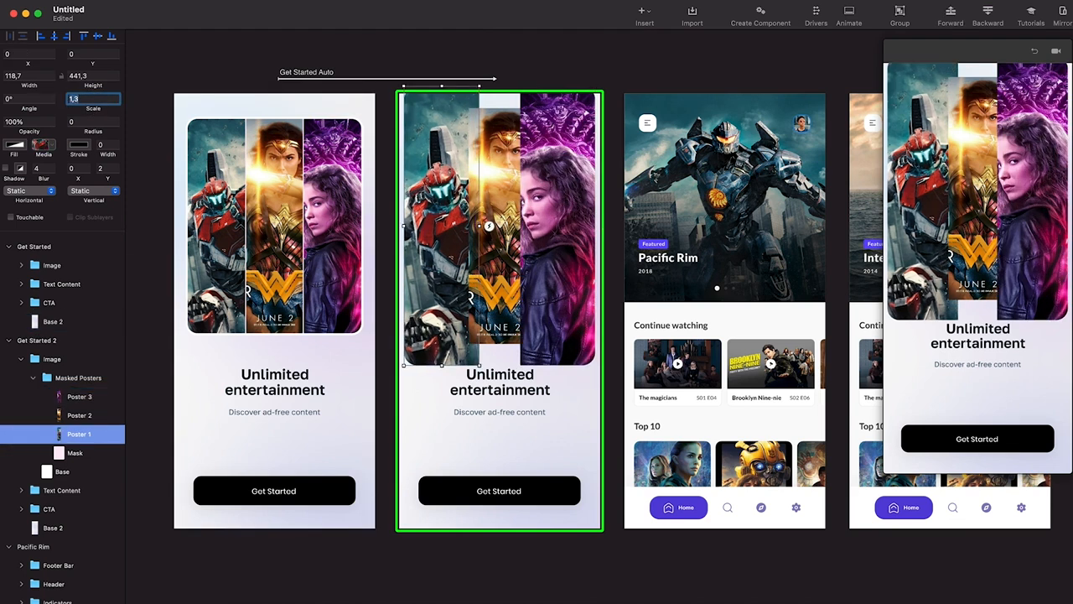
scroll(517, 186, left, 3)
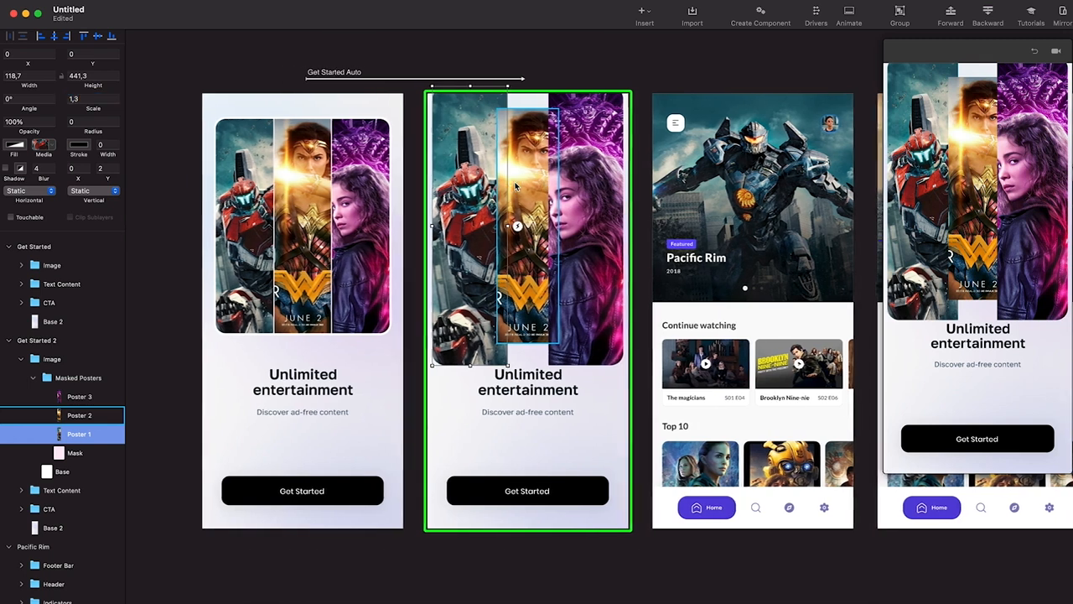
scroll(517, 186, left, 3)
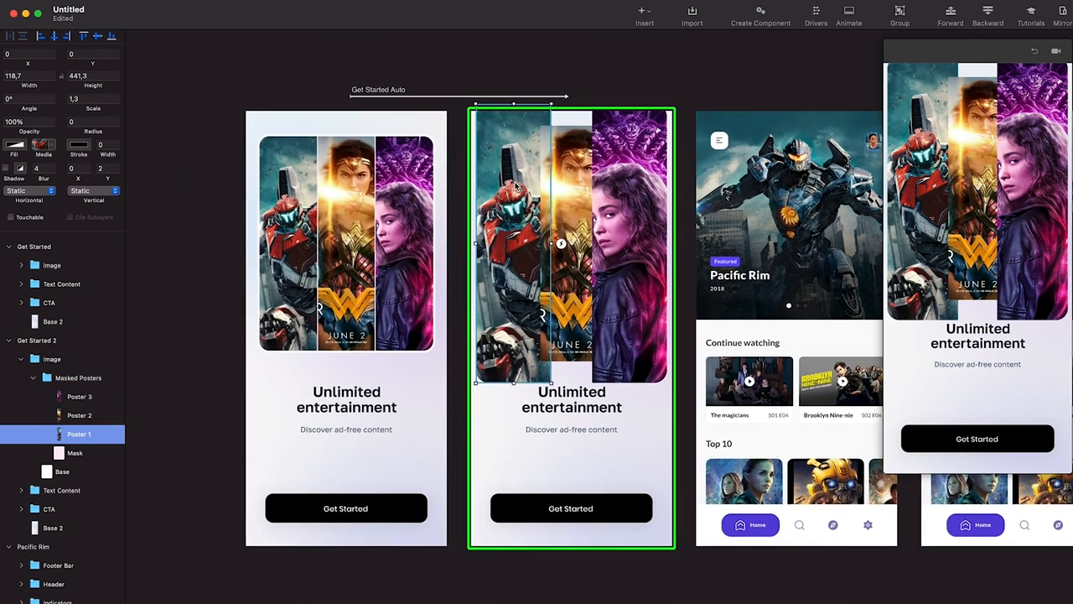
Group the Masked Posters and Base layers inside the duplicated Get Started artboard's image group and name the group Clip Mask
click(308, 237)
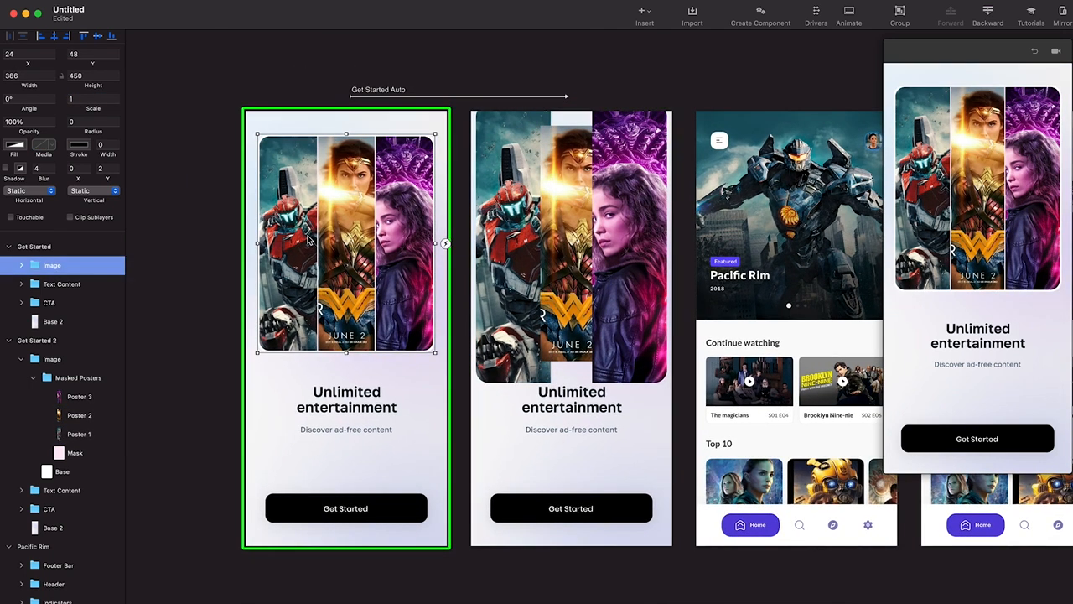
click(521, 241)
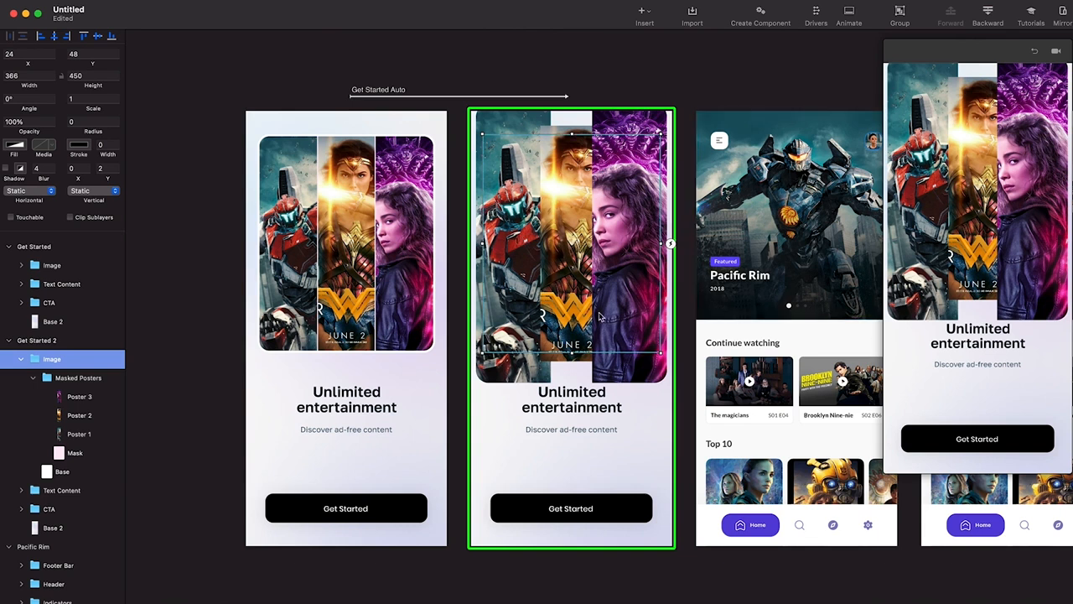
click(74, 454)
click(34, 383)
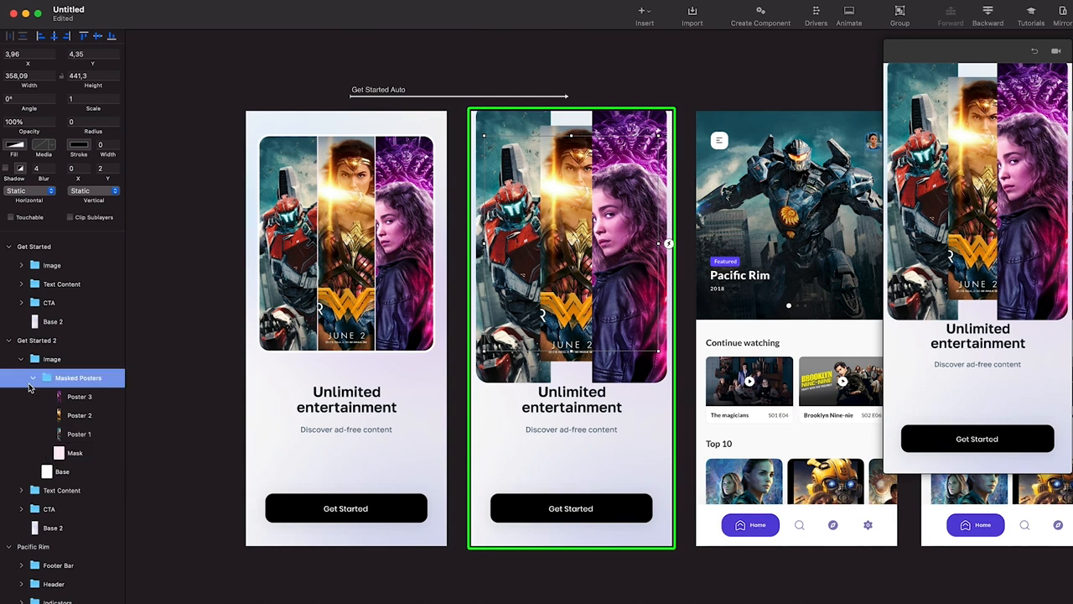
click(33, 379)
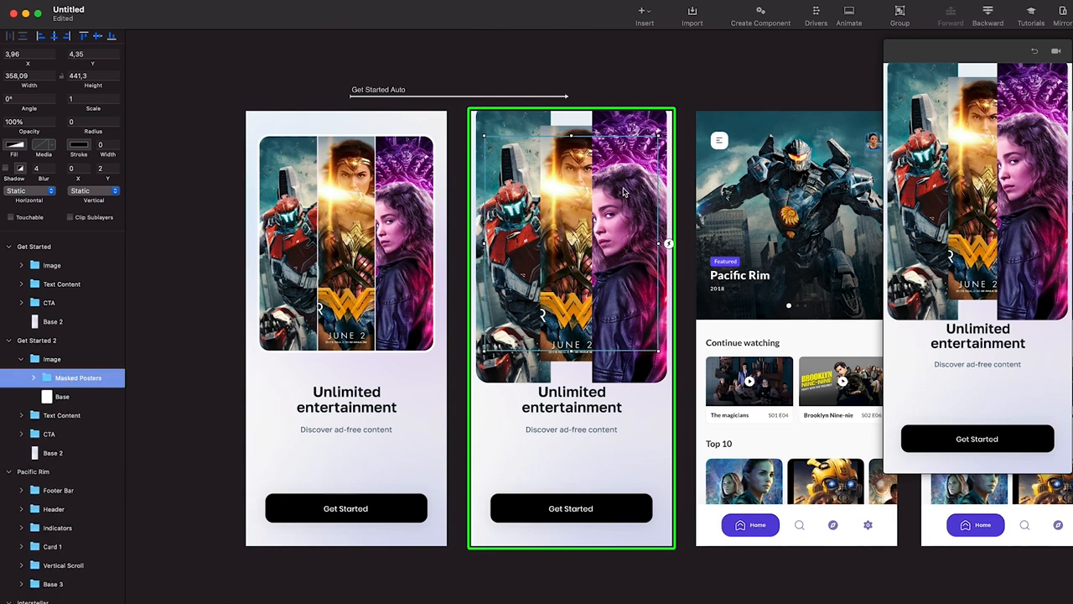
click(57, 397)
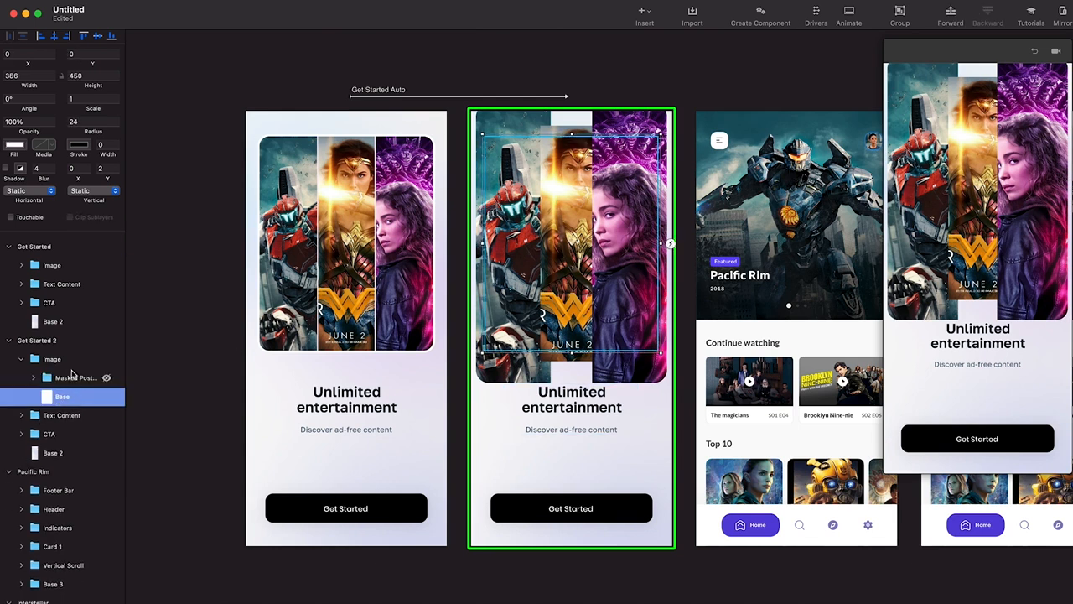
shift+click(70, 379)
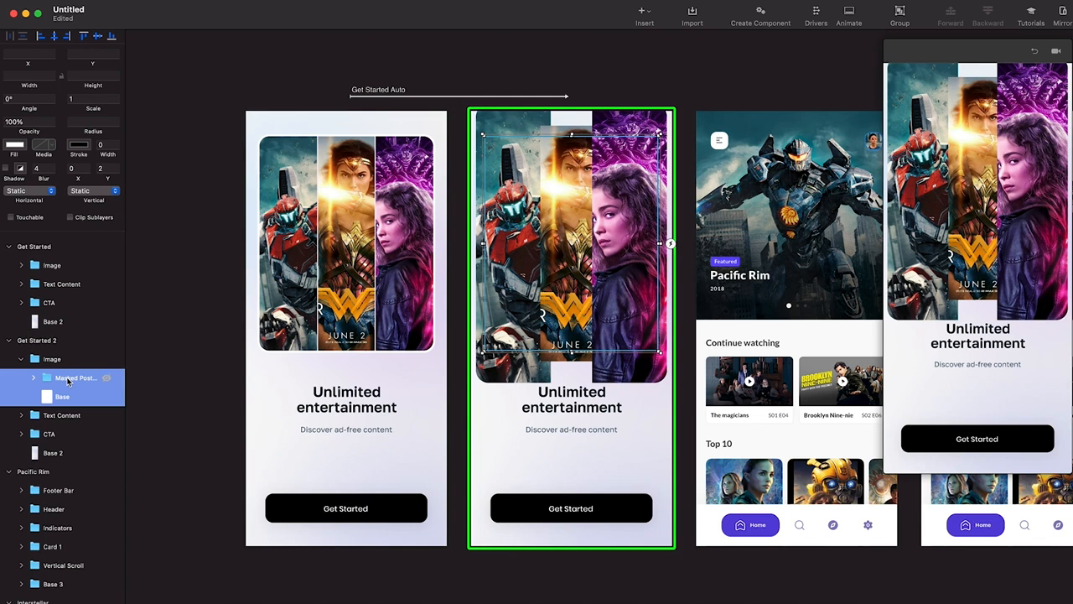
key(super+g)
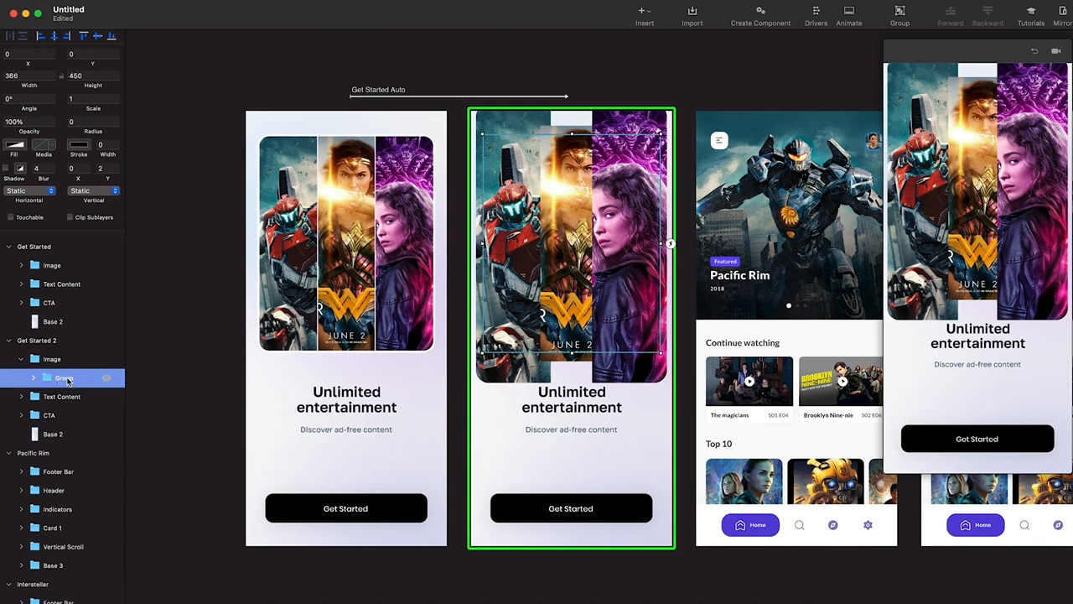
double_click(65, 378)
text(Clip Mask)
key(Return)
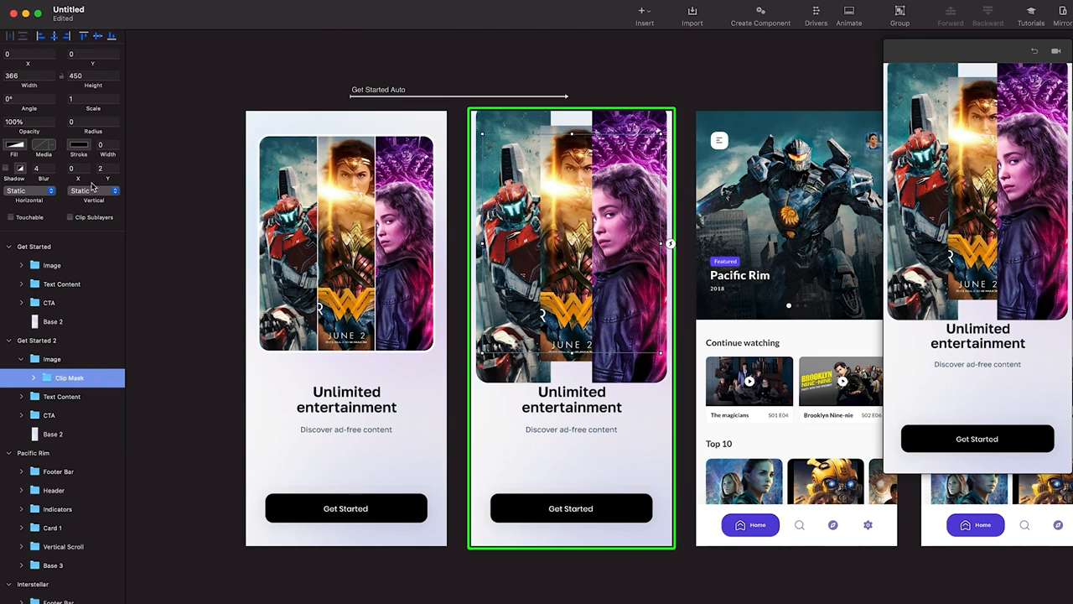
Clip the sublayers of the Clip Mask group, set its radius to 20, and compare with the original artboard's image
mouse_move(572, 133)
mouse_down()
mouse_move(572, 142)
mouse_move(572, 133)
mouse_up()
click(71, 218)
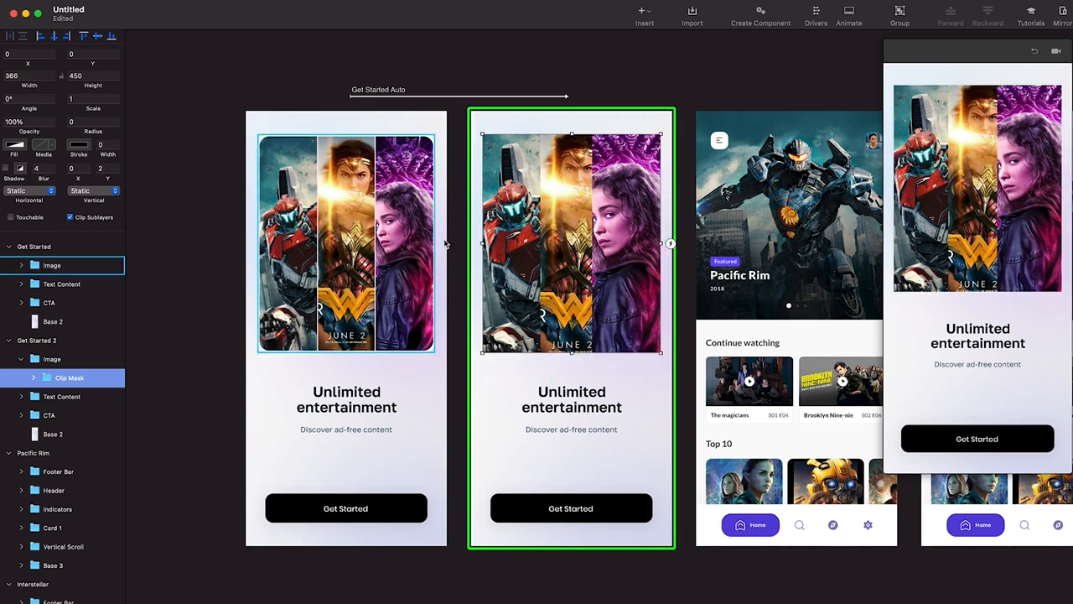
click(84, 124)
text(20)
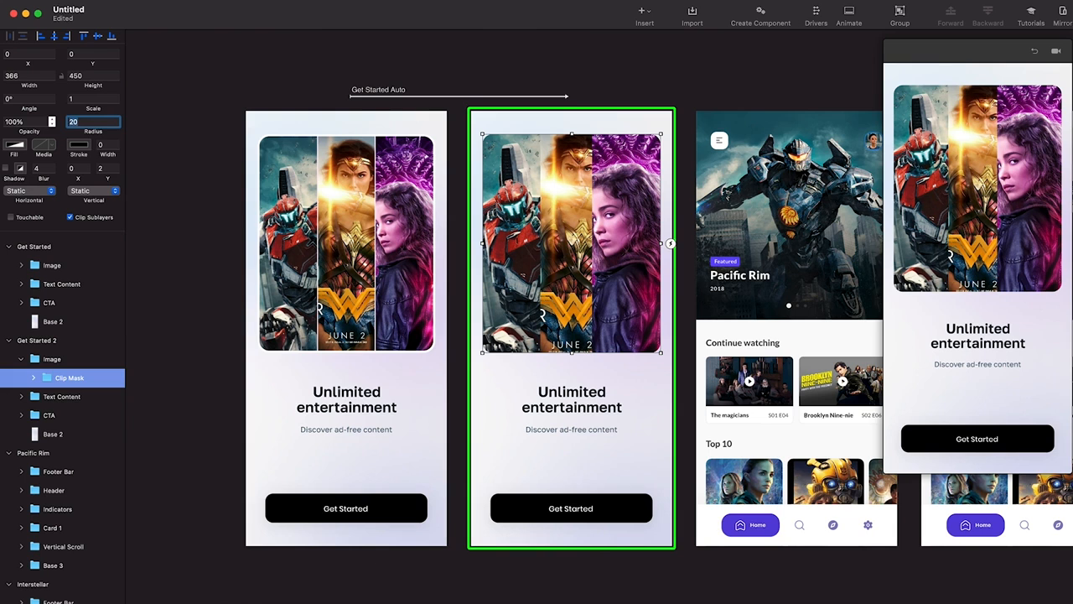
click(50, 265)
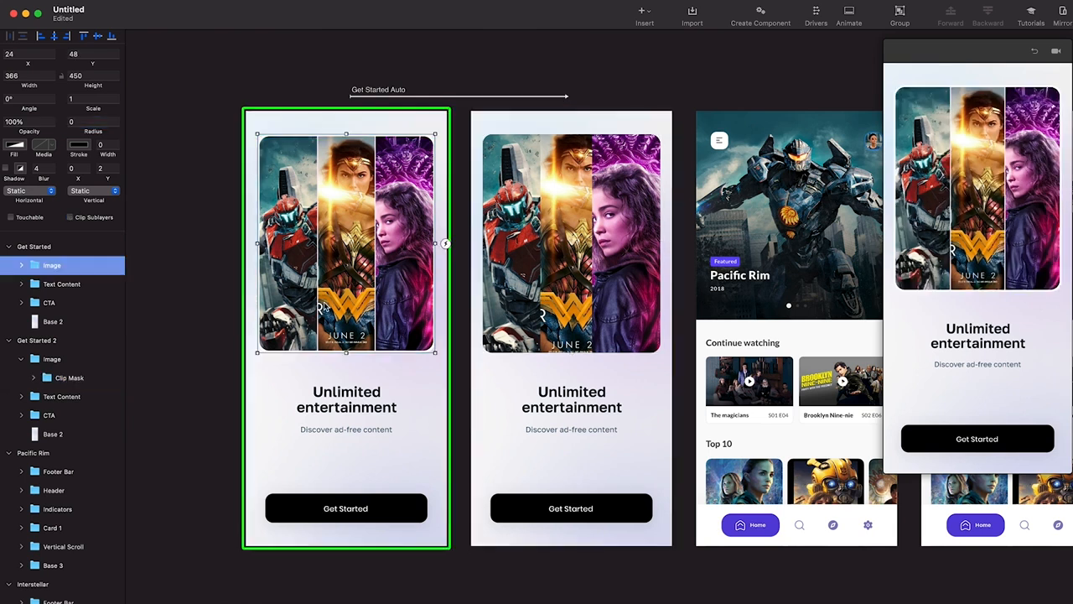
Duplicate the Base layer inside the Clip Mask group and move the original Base out, directly below the group
click(80, 382)
scroll(703, 179, up, 5)
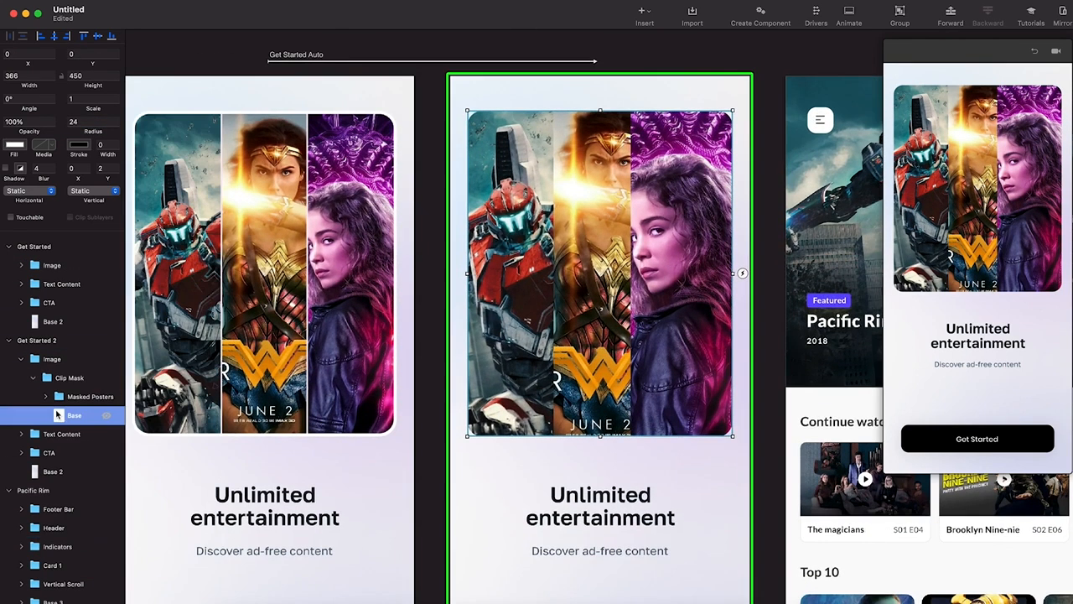
key(super+d)
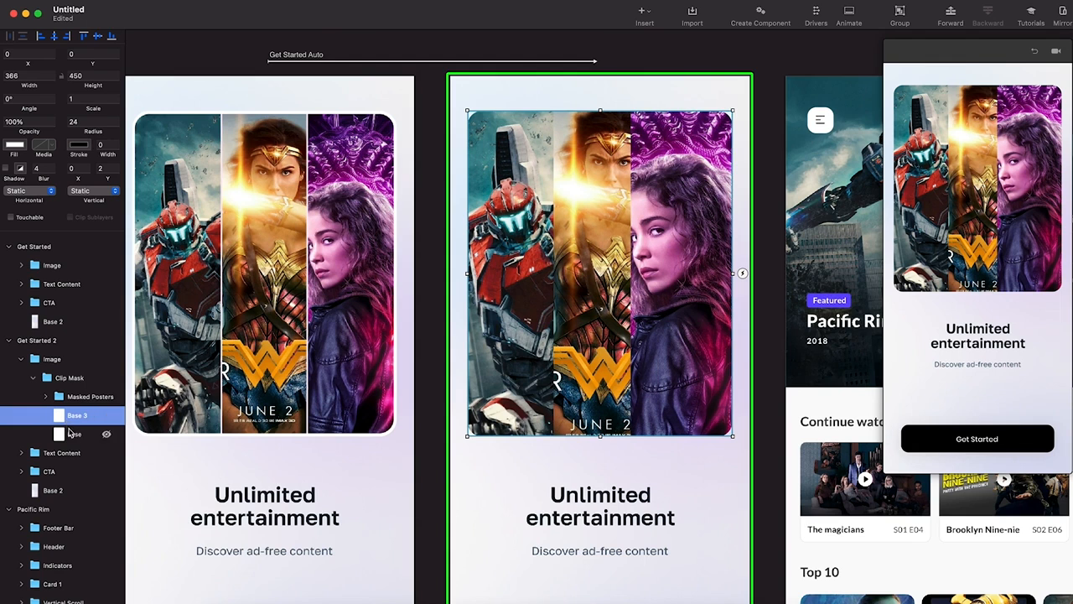
click(70, 432)
drag(71, 433, 31, 439)
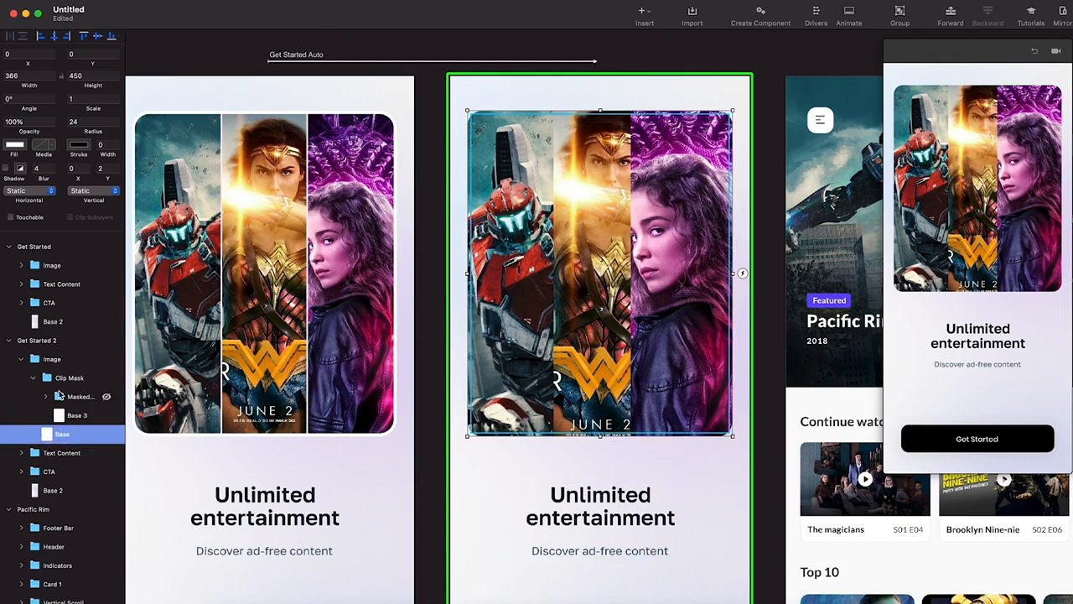
Inset the Clip Mask group on all four sides to 354 by 438 at X 6, Y 6
click(46, 397)
click(42, 395)
click(45, 397)
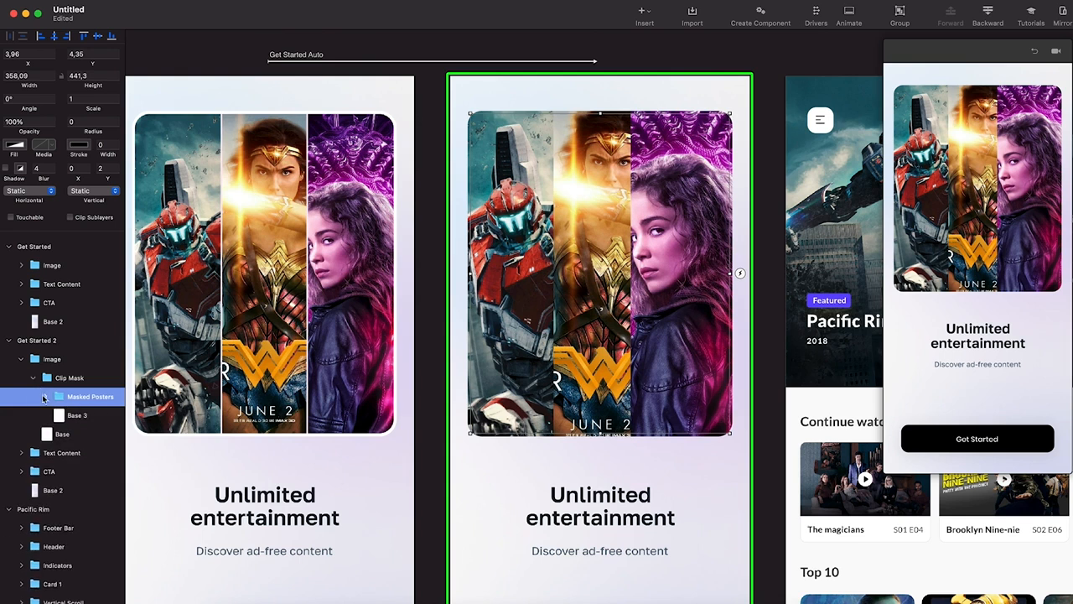
click(35, 383)
click(59, 379)
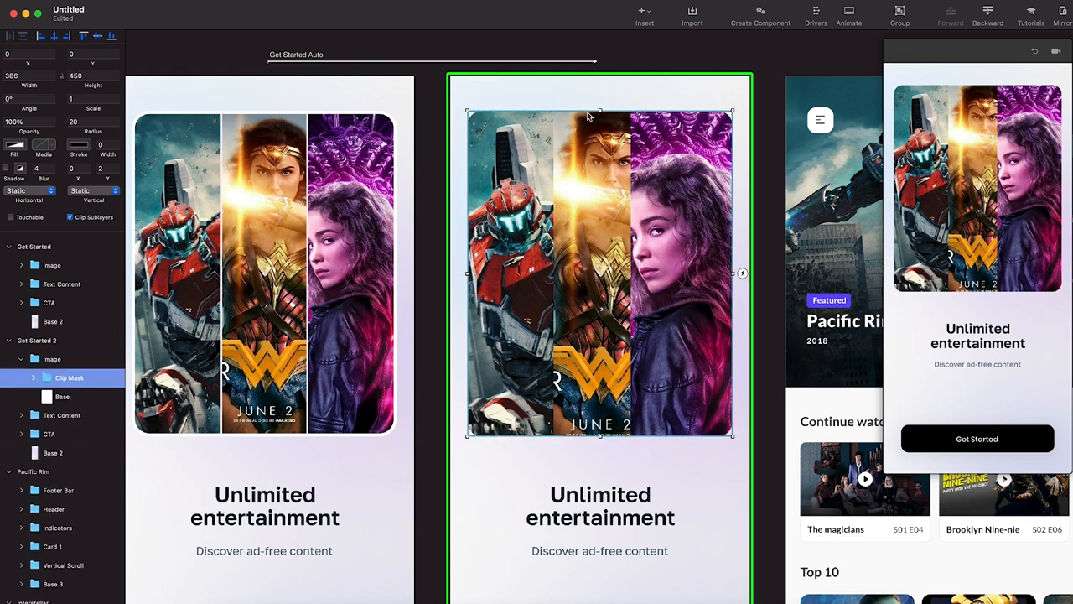
drag(596, 109, 597, 115)
drag(732, 275, 727, 274)
scroll(738, 275, up, 3)
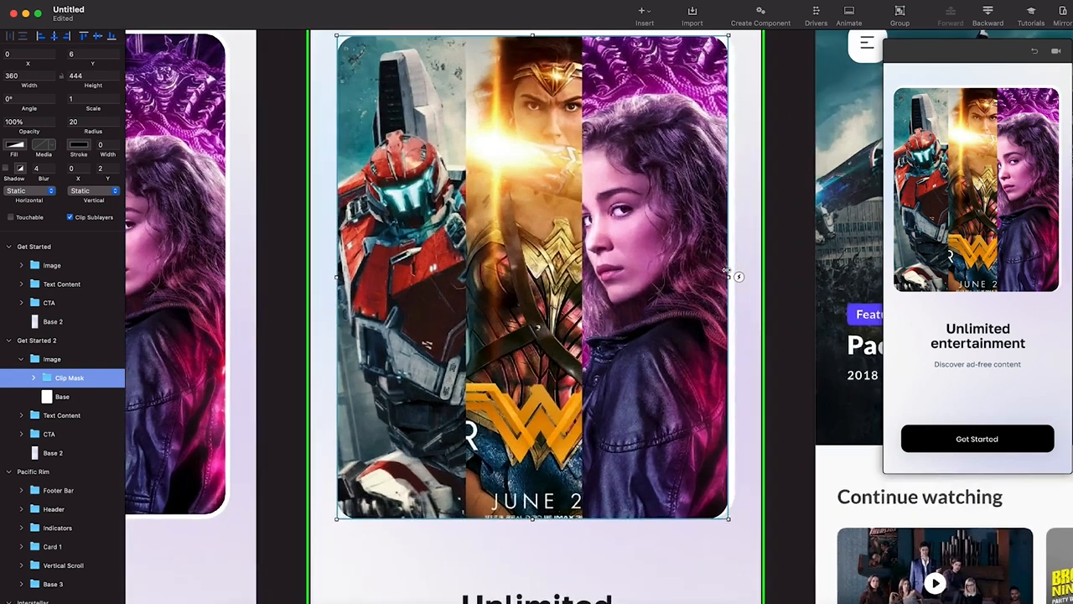
drag(535, 520, 534, 514)
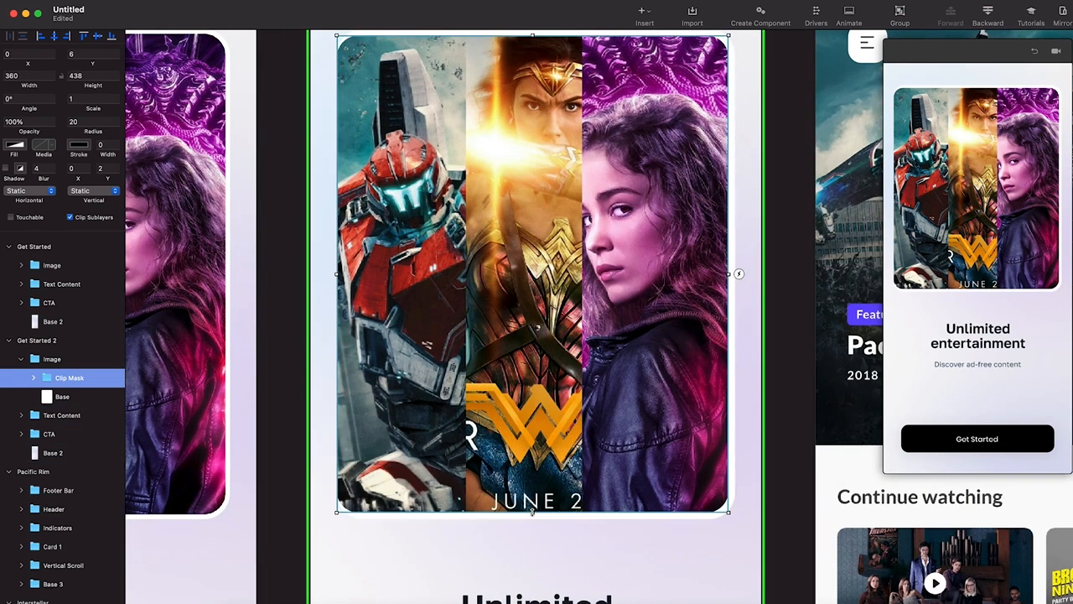
drag(336, 273, 342, 273)
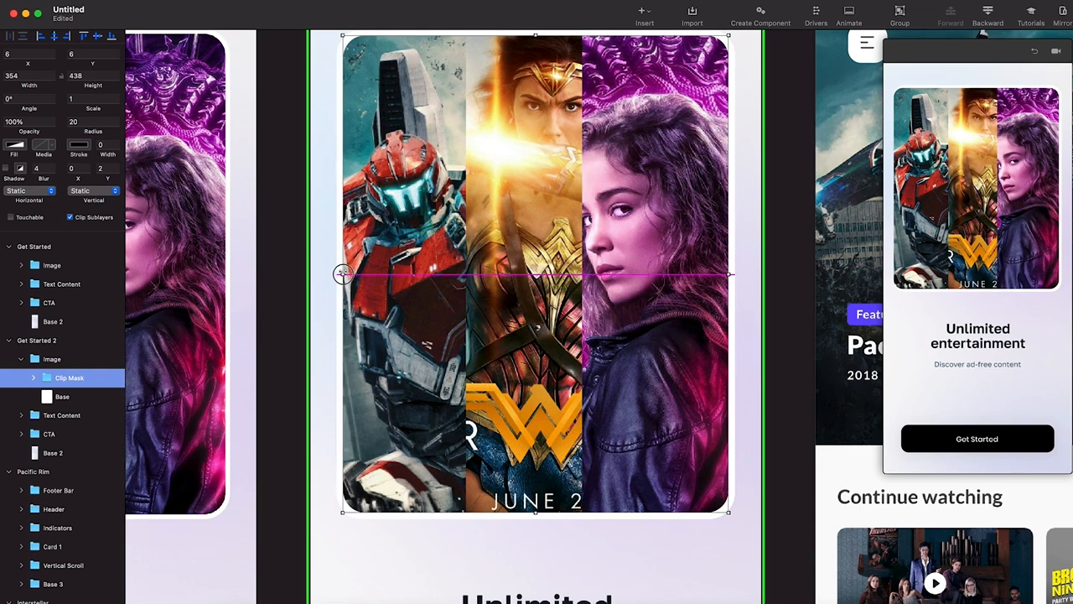
Undo the Clip Mask grouping and the poster scaling in the duplicated Get Started artboard
scroll(736, 271, down, 3)
scroll(344, 278, down, 4)
key(Escape)
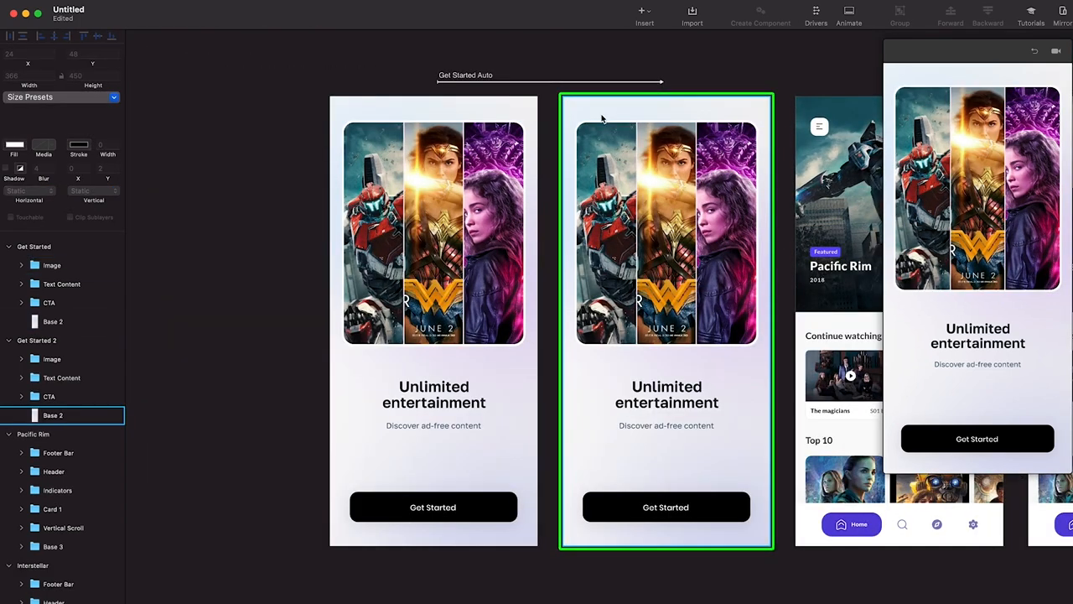
Compare the poster image groups of the Get Started artboard and its duplicate
click(453, 165)
click(647, 189)
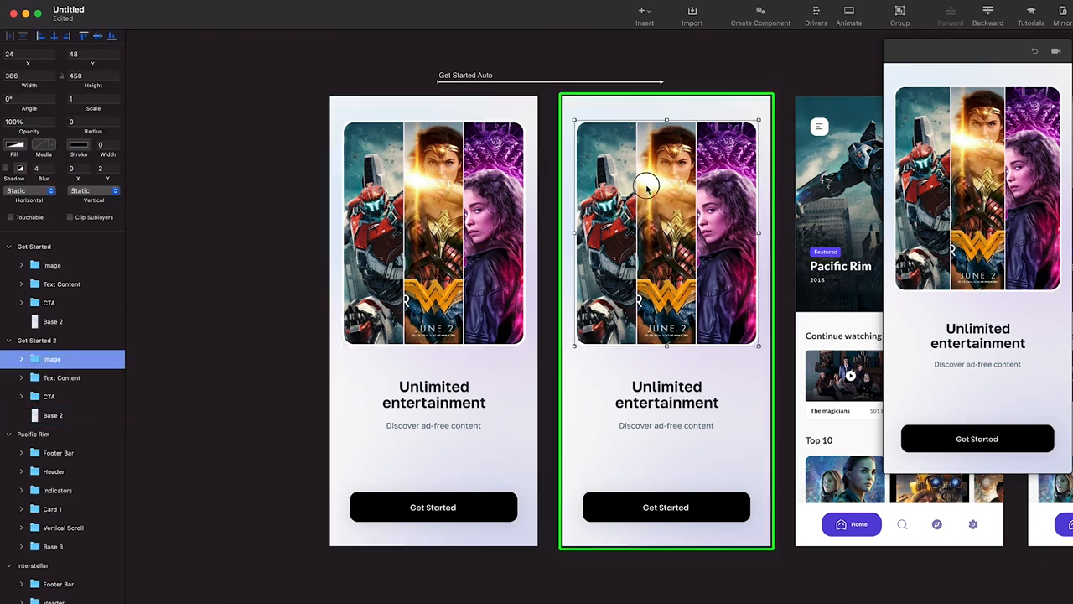
scroll(647, 190, right, 3)
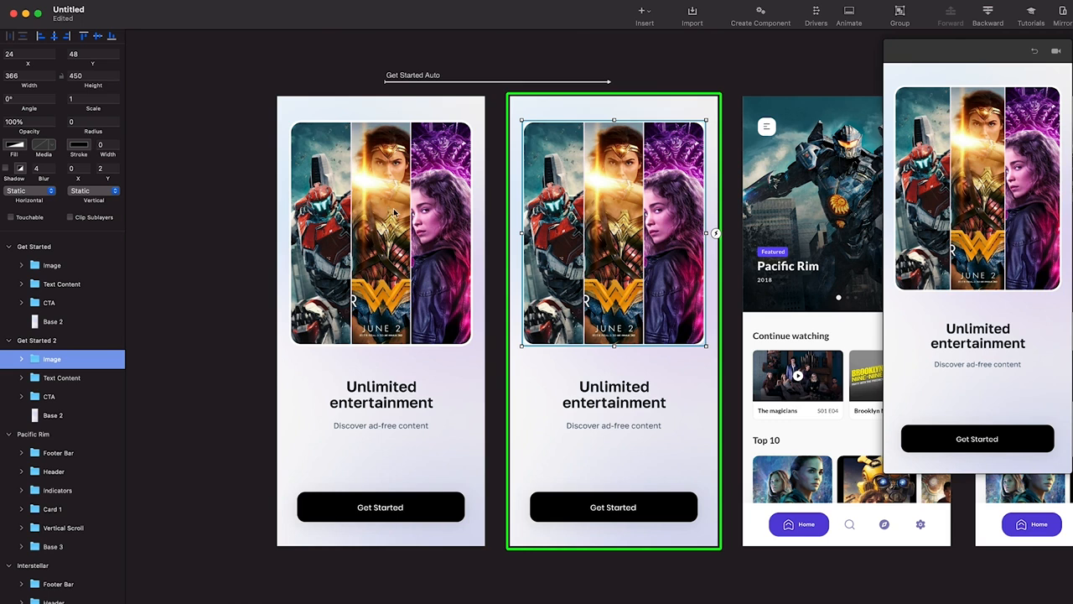
scroll(406, 234, right, 3)
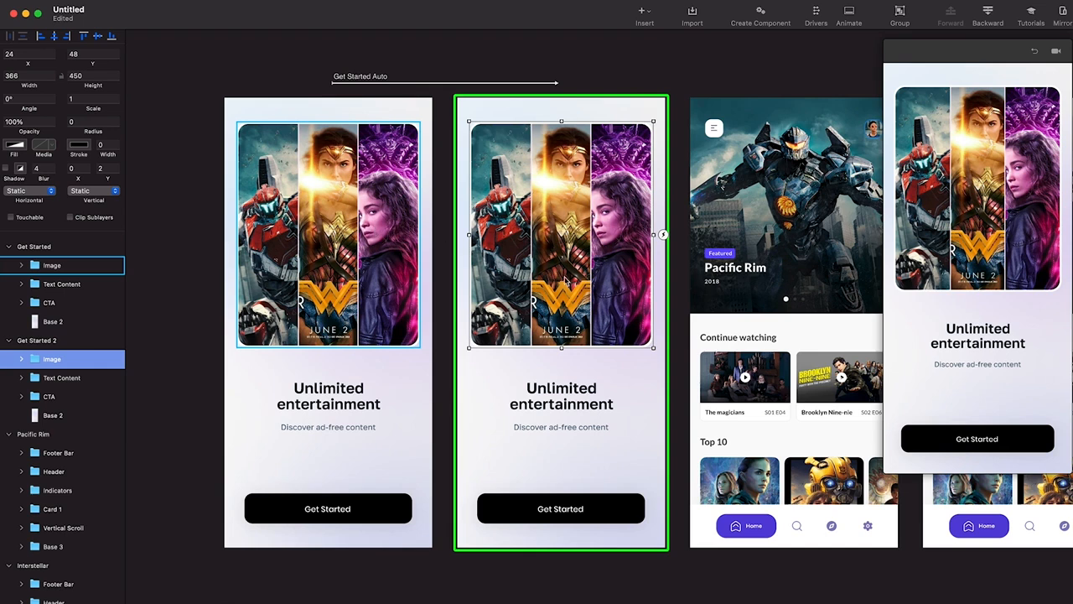
scroll(561, 283, right, 1)
scroll(562, 282, up, 5)
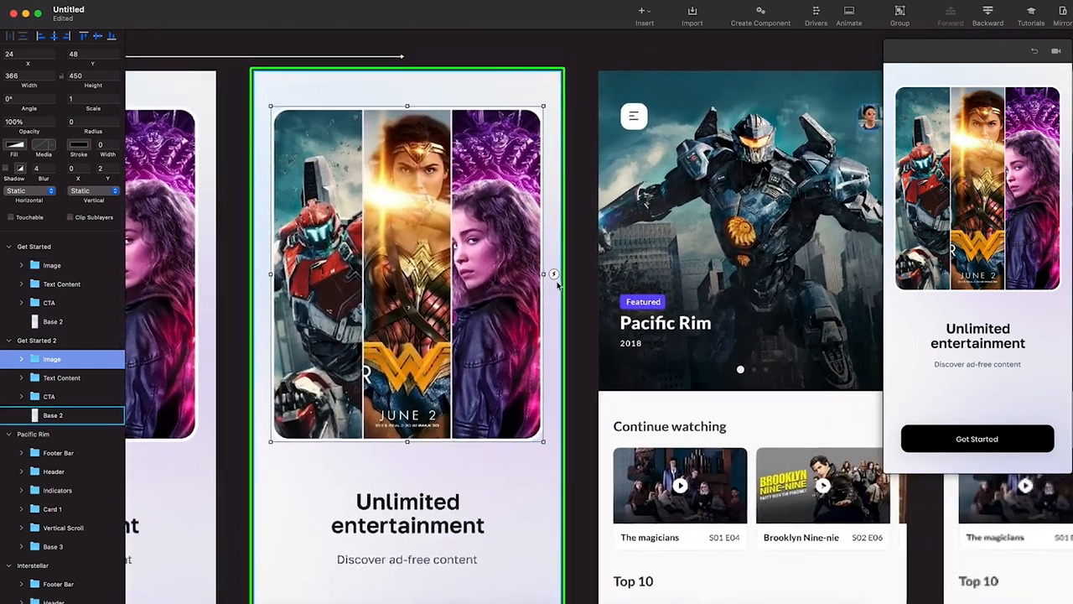
scroll(557, 286, left, 6)
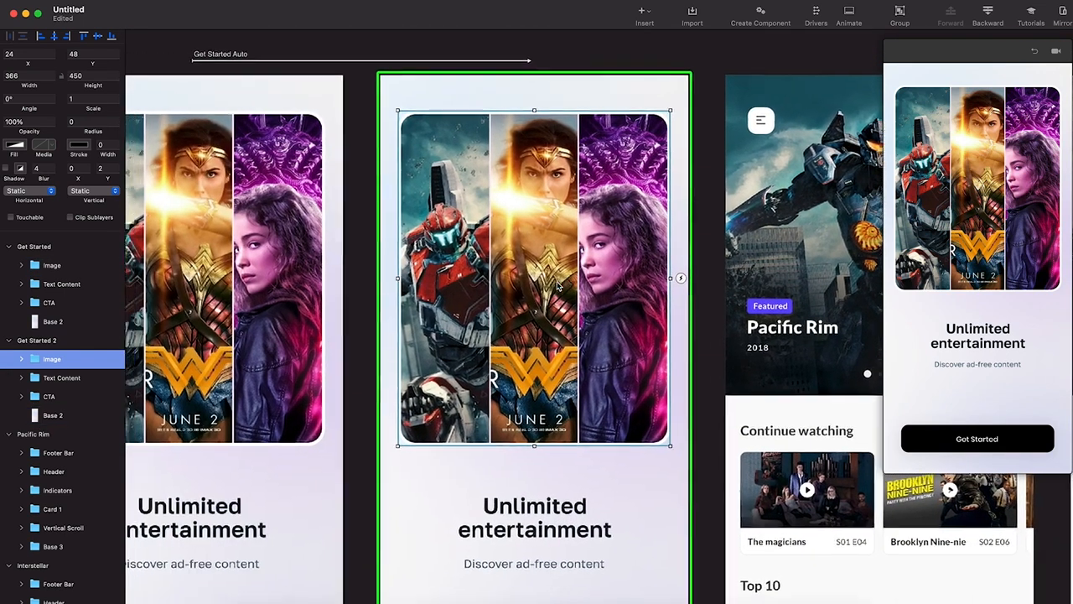
scroll(585, 277, down, 1)
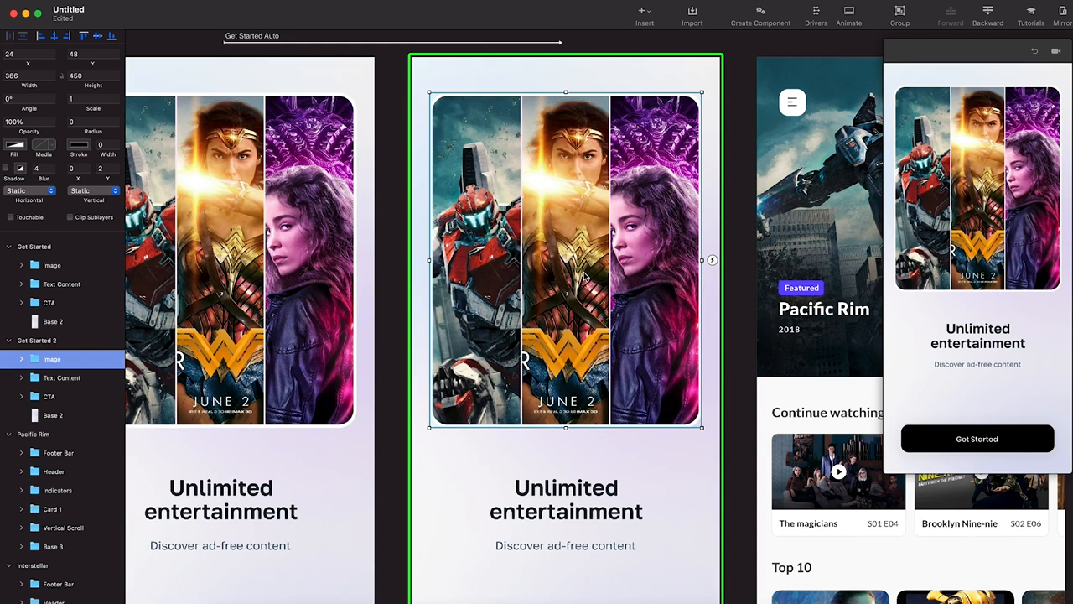
Wrap the duplicated artboard's Poster 2 in its own group named Poster 2 Clip and make more room for layer names
double_click(583, 244)
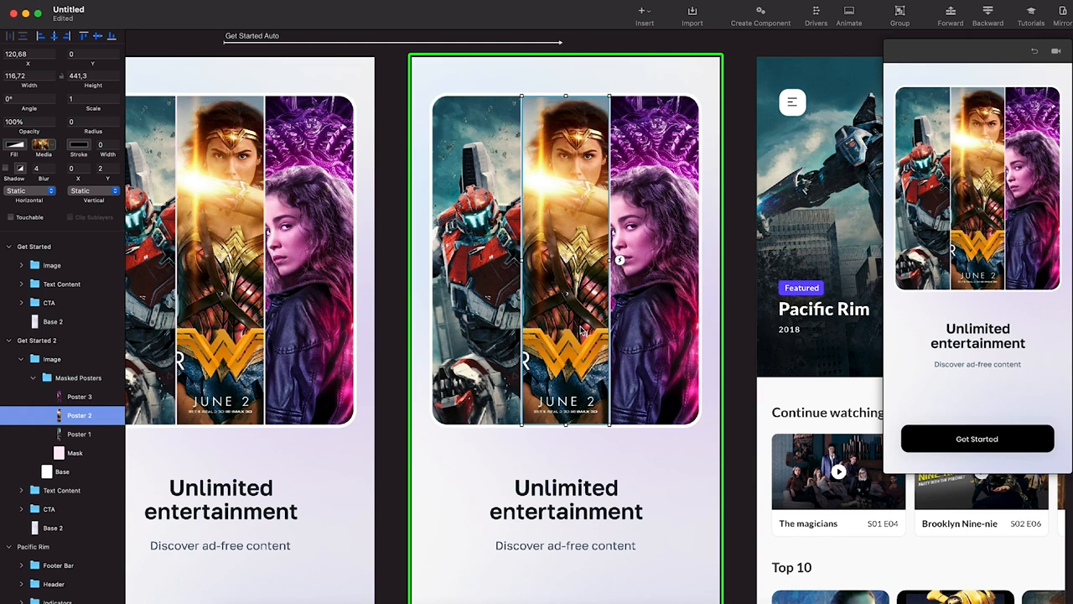
key(super+g)
double_click(84, 419)
text(P)
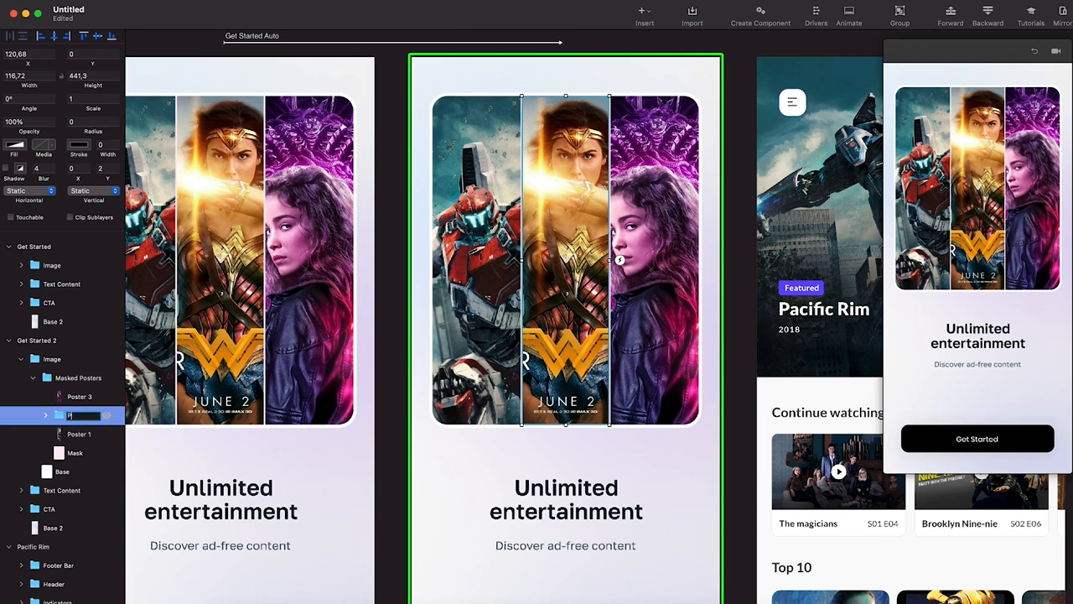
text(oster 2 Clip)
key(Return)
drag(126, 387, 146, 385)
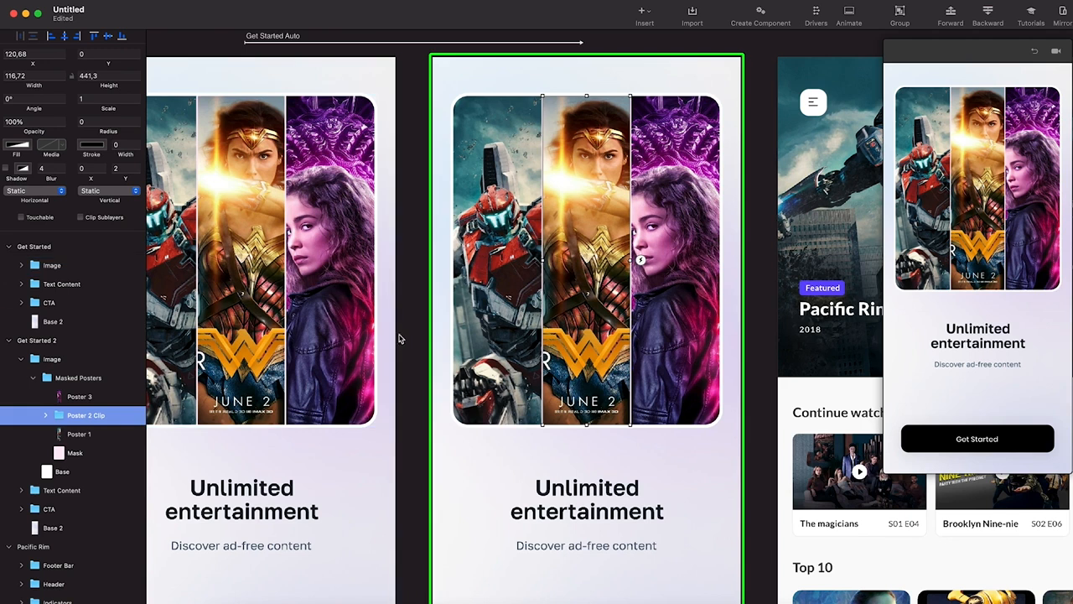
Set the scale of Poster 2 inside the Poster 2 Clip group to 1,1
click(45, 415)
click(88, 434)
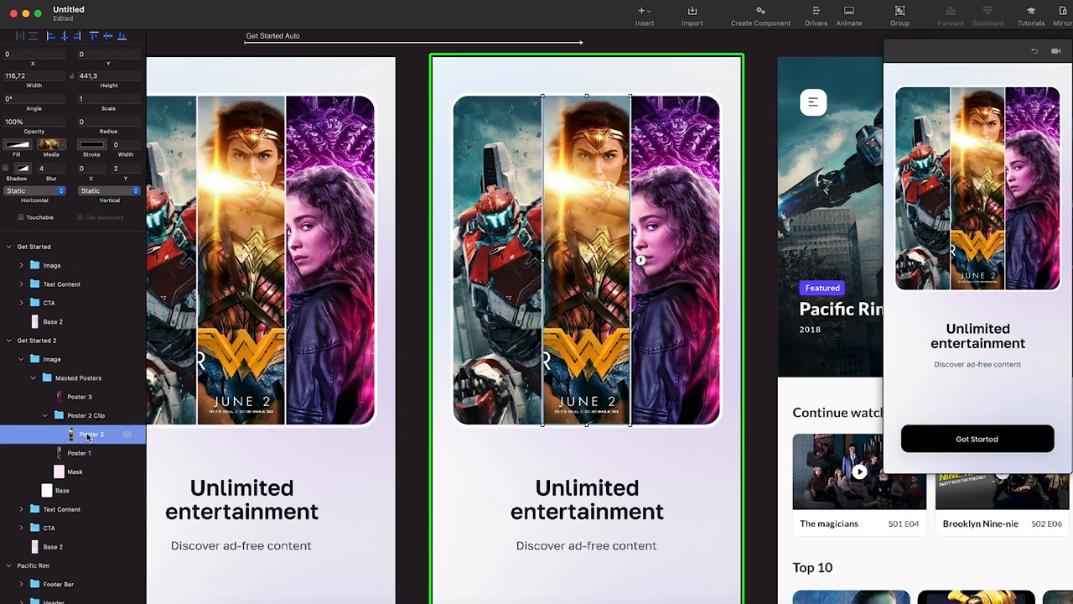
click(98, 99)
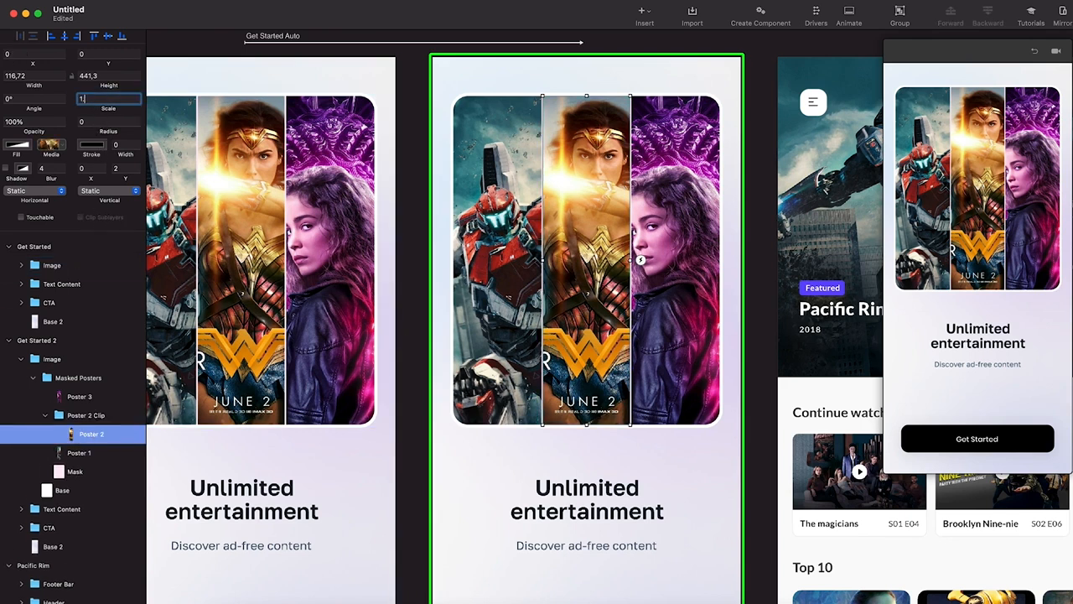
text(.2)
key(BackSpace)
text(1)
key(Return)
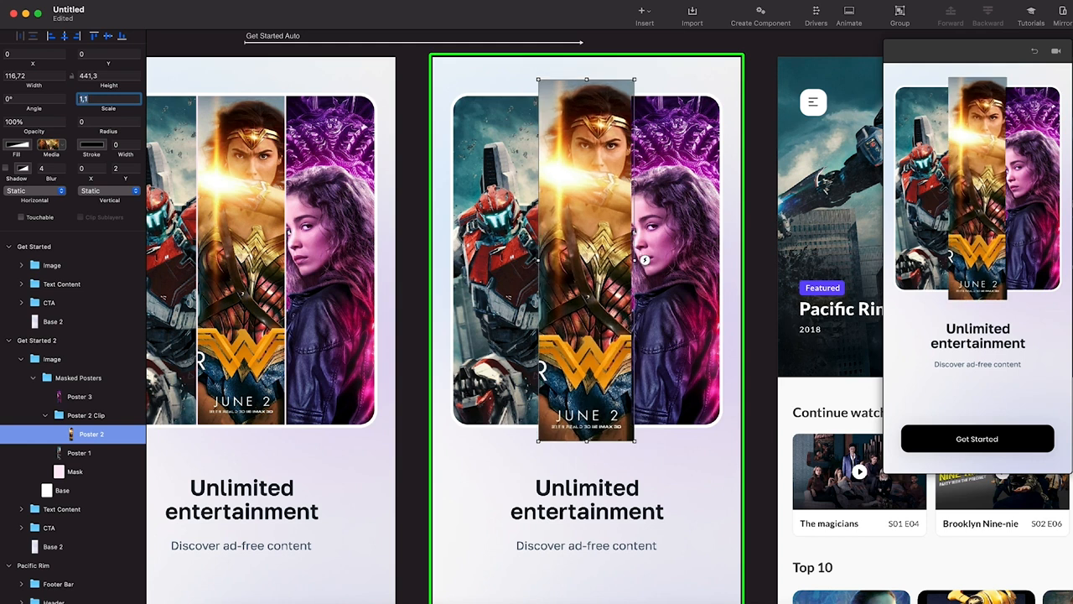
Turn on sublayer clipping for the Poster 2 Clip group in the Get Started 2 artboard, comparing it with clipping off
click(617, 294)
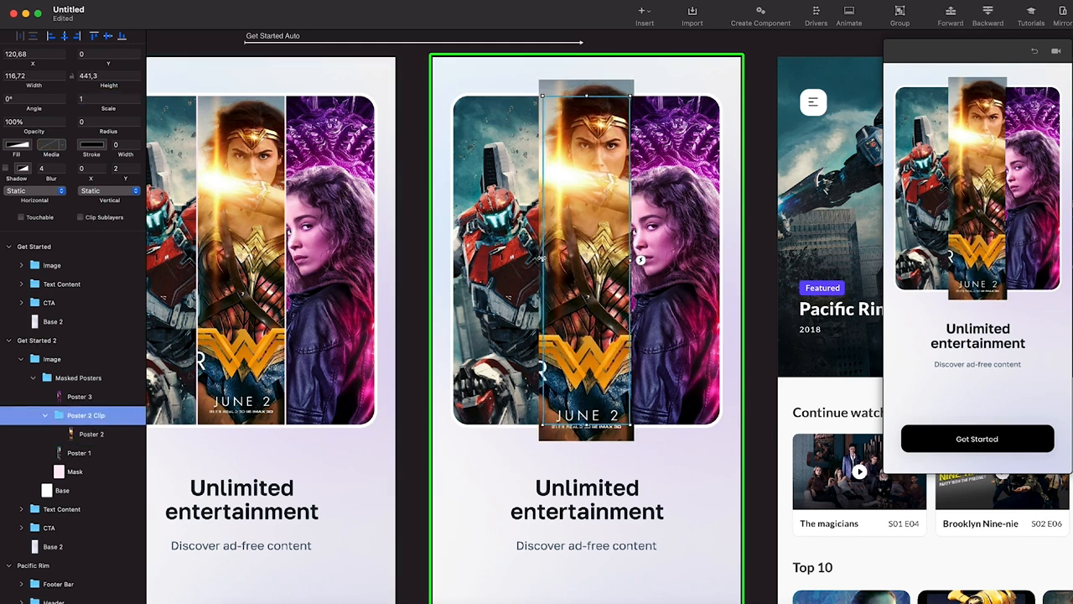
click(80, 217)
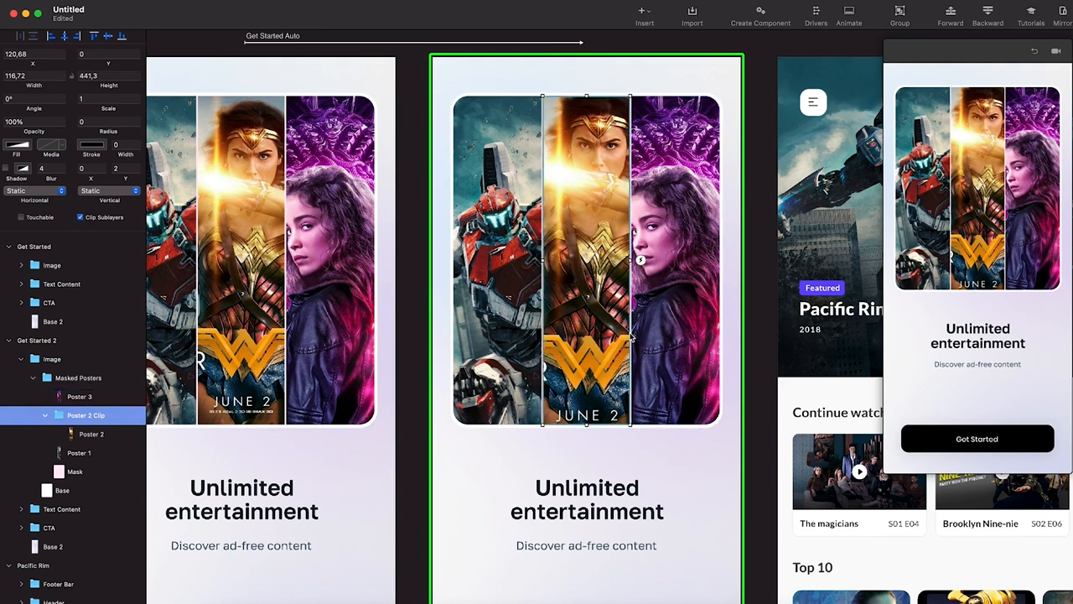
scroll(631, 338, up, 5)
click(80, 217)
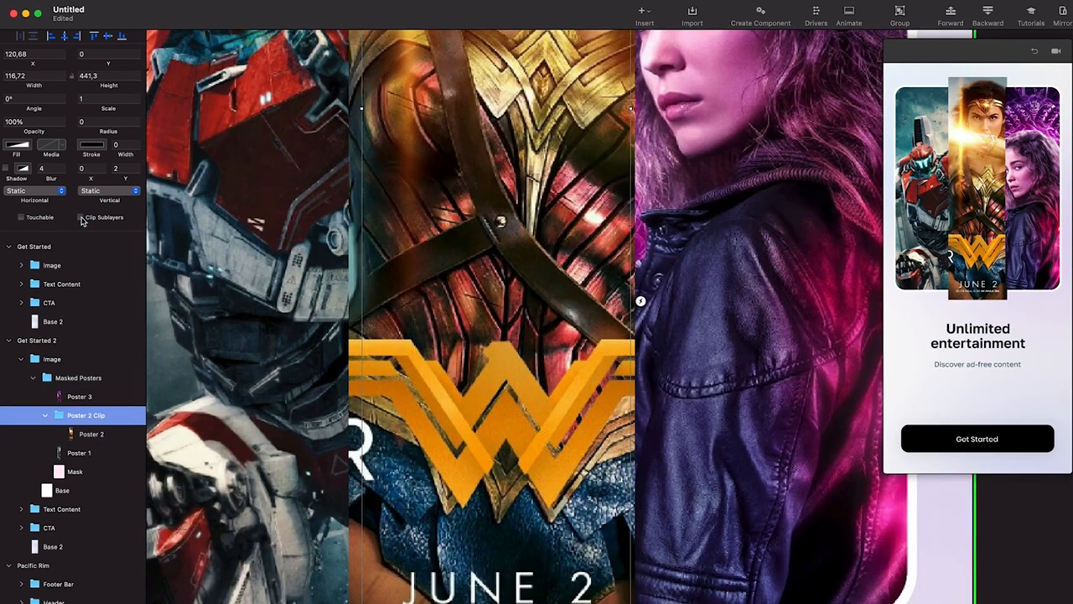
click(80, 217)
scroll(506, 286, down, 5)
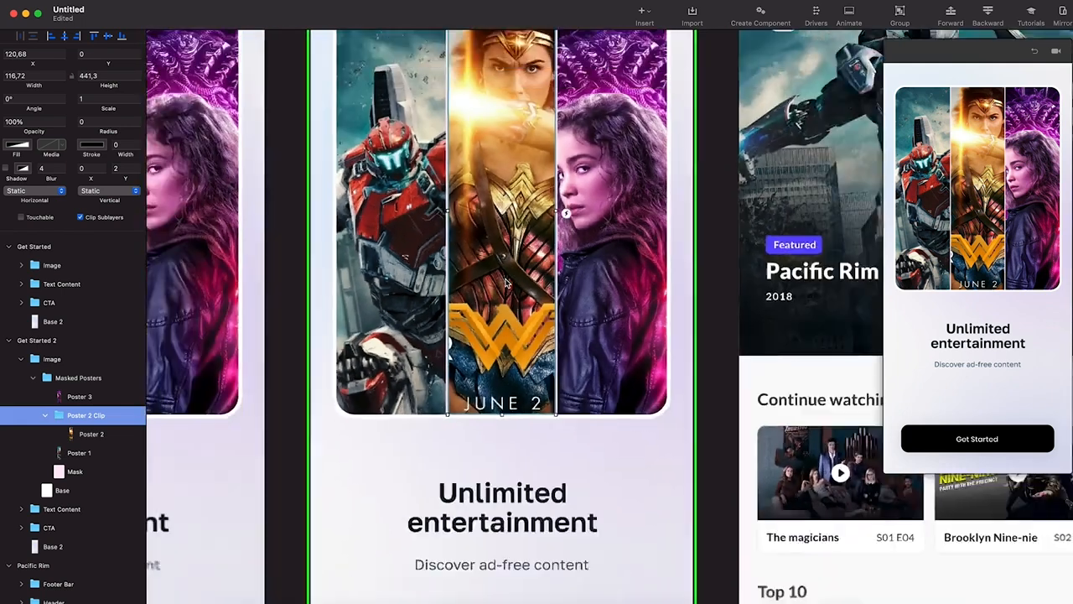
Wrap Poster 2 of the original Get Started artboard in a group named Poster 2 Clip and clip its sublayers
scroll(420, 285, left, 3)
click(348, 243)
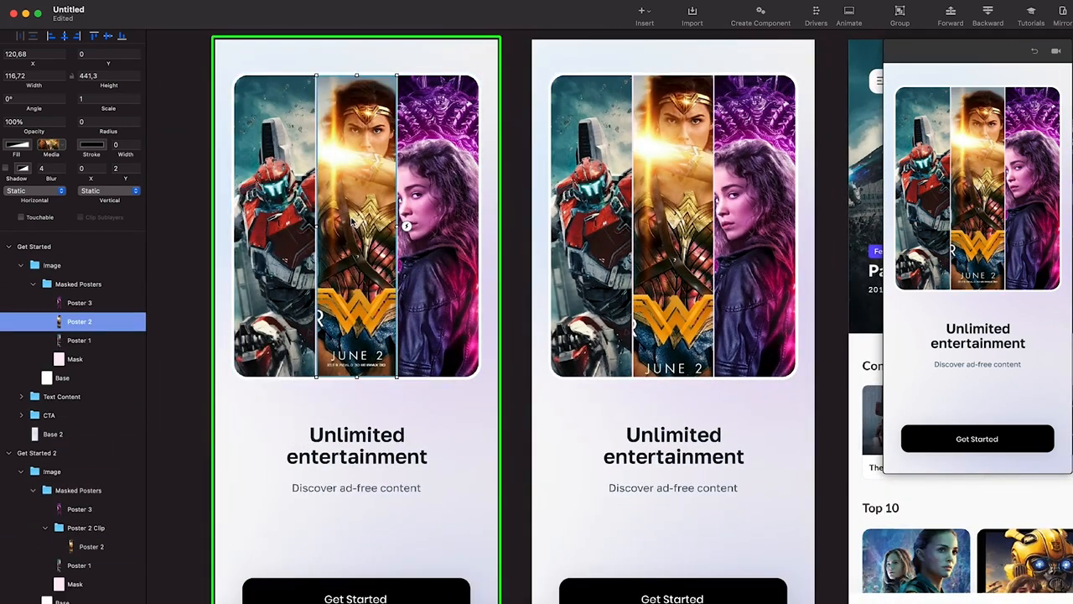
scroll(349, 249, up, 5)
scroll(369, 222, down, 4)
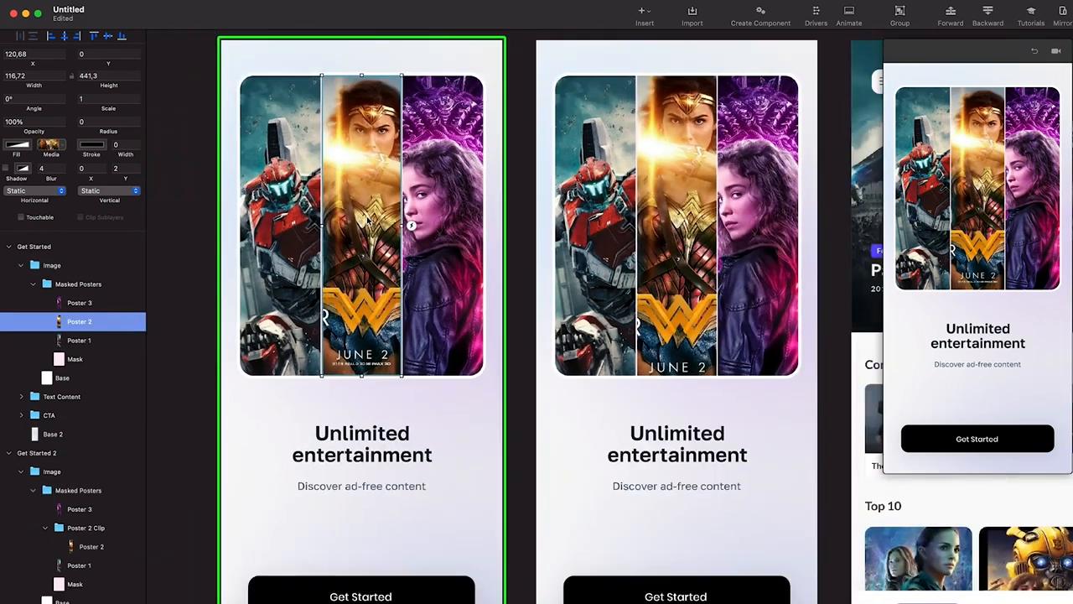
scroll(375, 233, left, 2)
scroll(376, 235, up, 2)
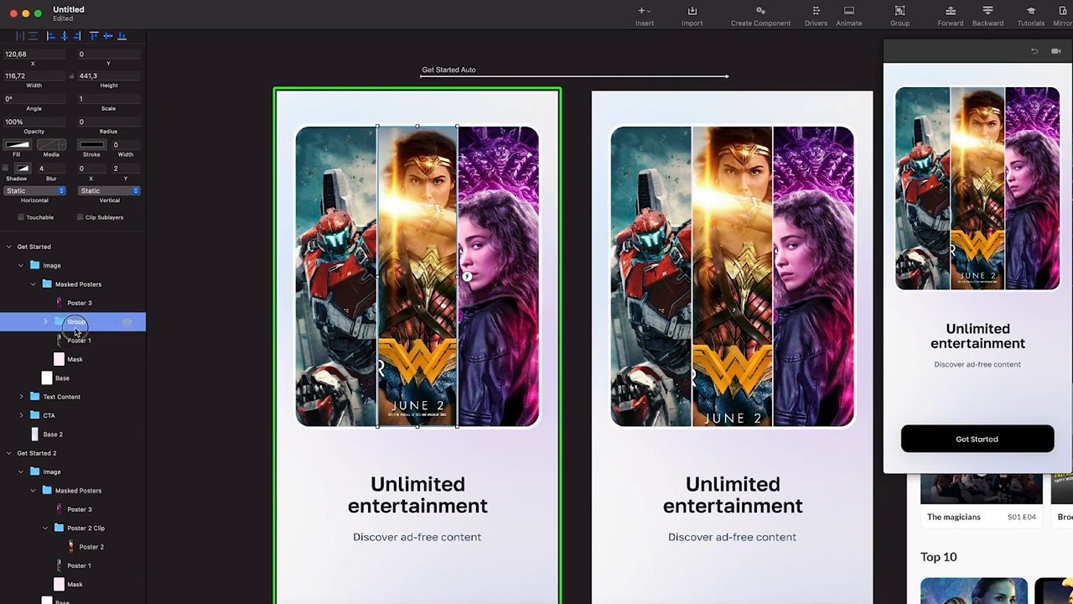
key(super+g)
text(Poster 2 Clip)
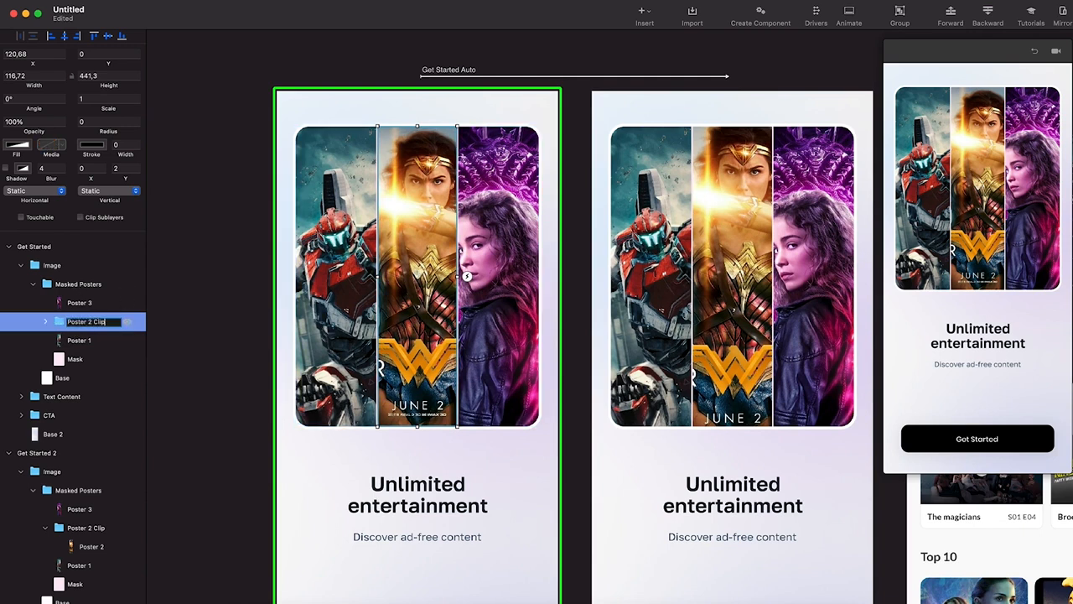
key(Return)
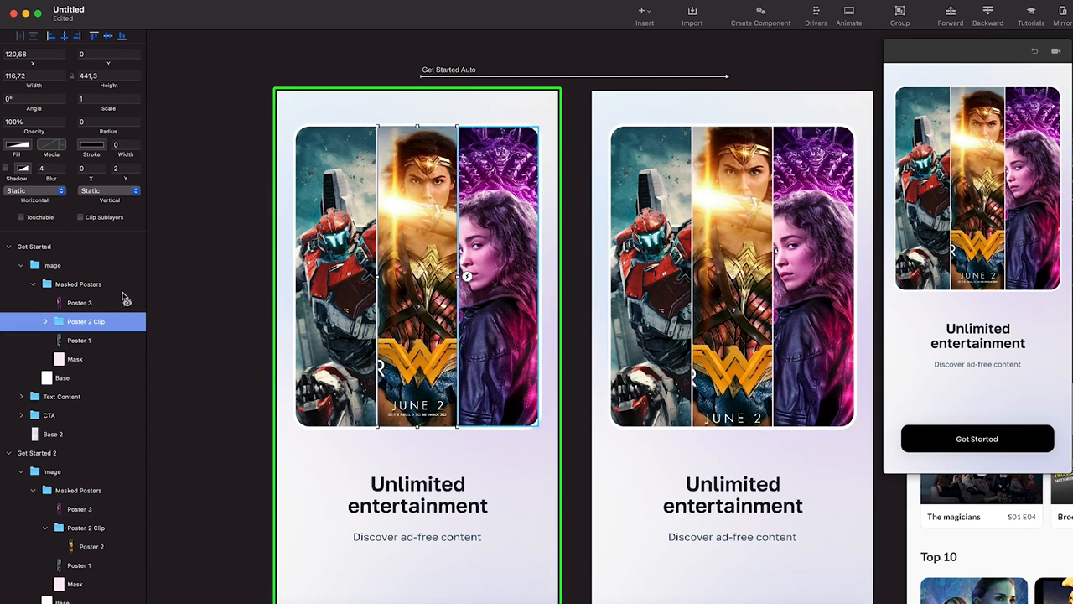
click(81, 217)
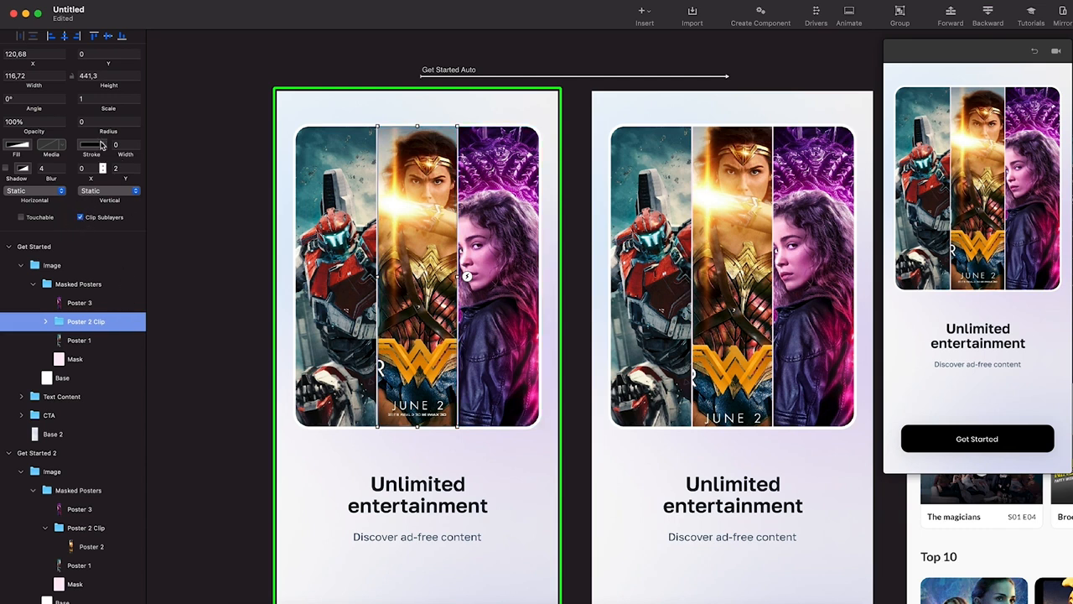
Set the scale of the original Get Started artboard's Poster 2 Clip group to 1,3
click(93, 99)
key(Up)
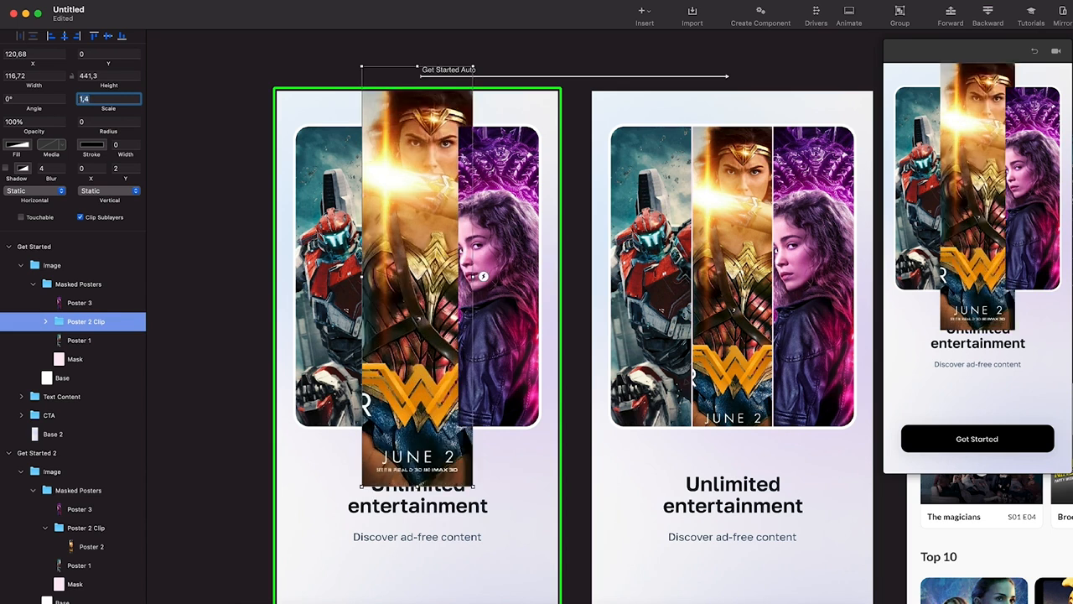
key(Return)
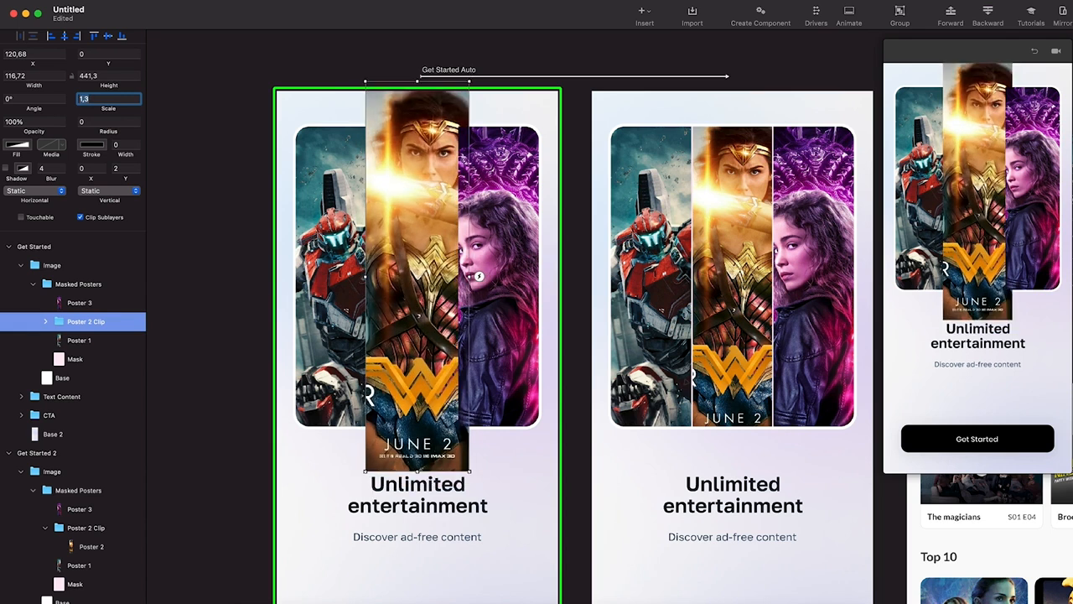
click(479, 275)
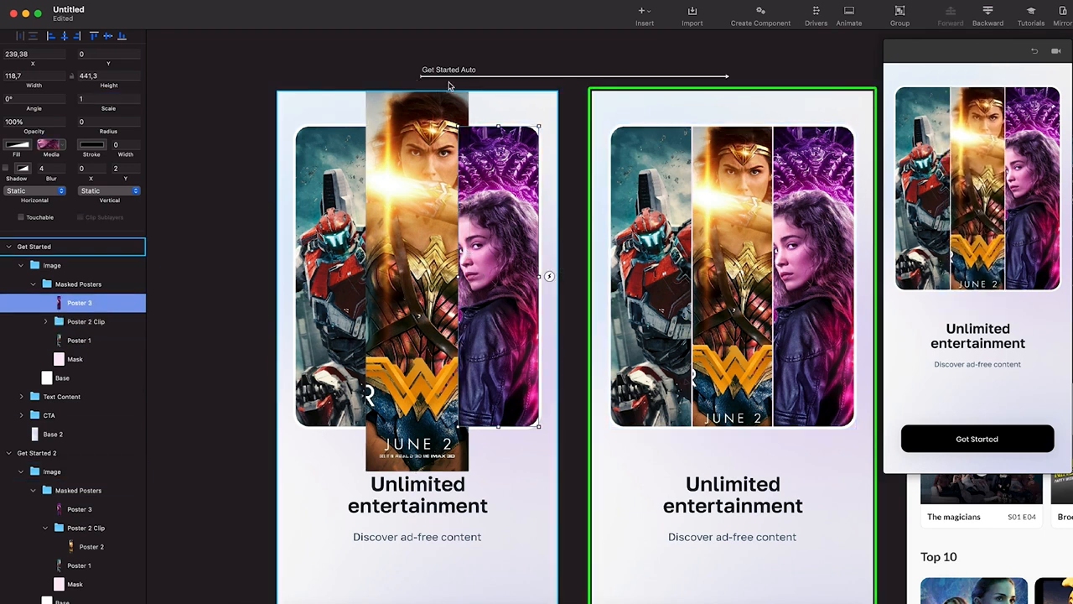
Extend the Scale animations of Poster 2 Clip and Poster 2 in the Get Started Auto transition to about 3 s
click(511, 76)
scroll(517, 201, down, 5)
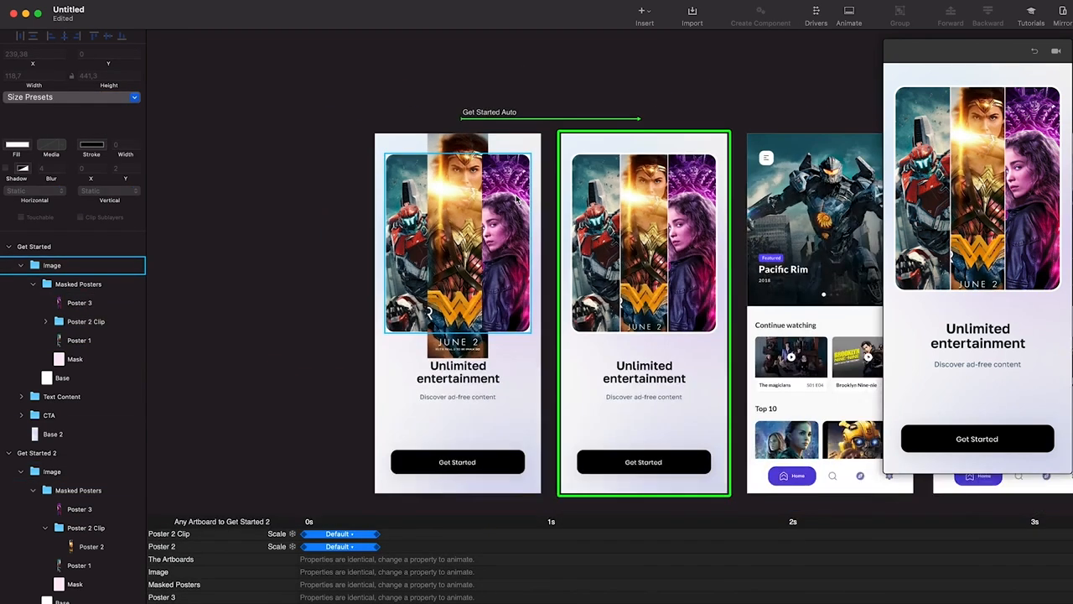
scroll(517, 201, down, 2)
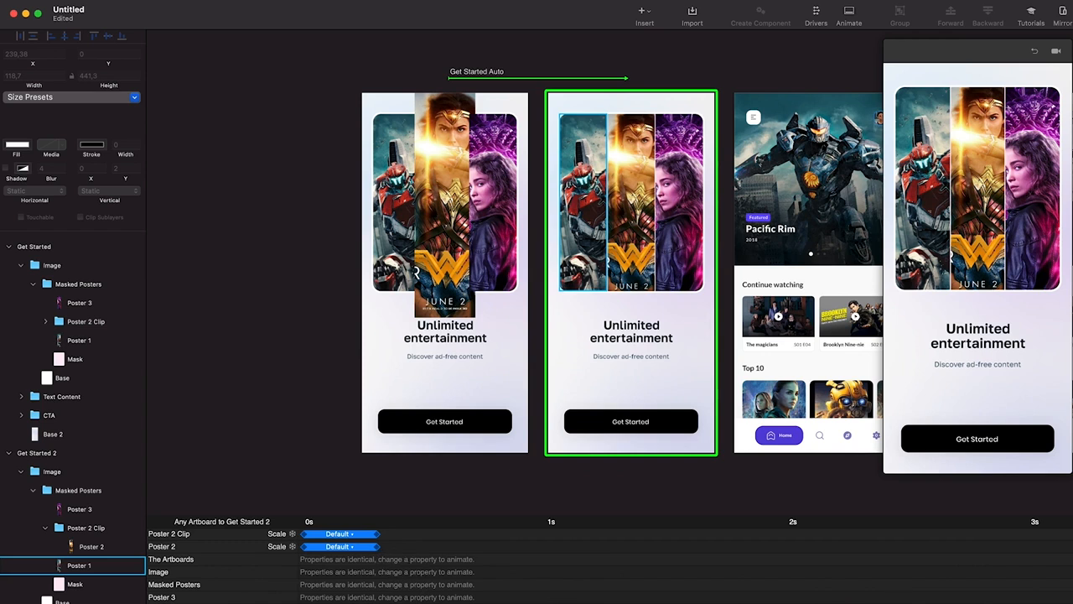
drag(381, 554, 1025, 542)
click(1024, 546)
scroll(561, 554, down, 5)
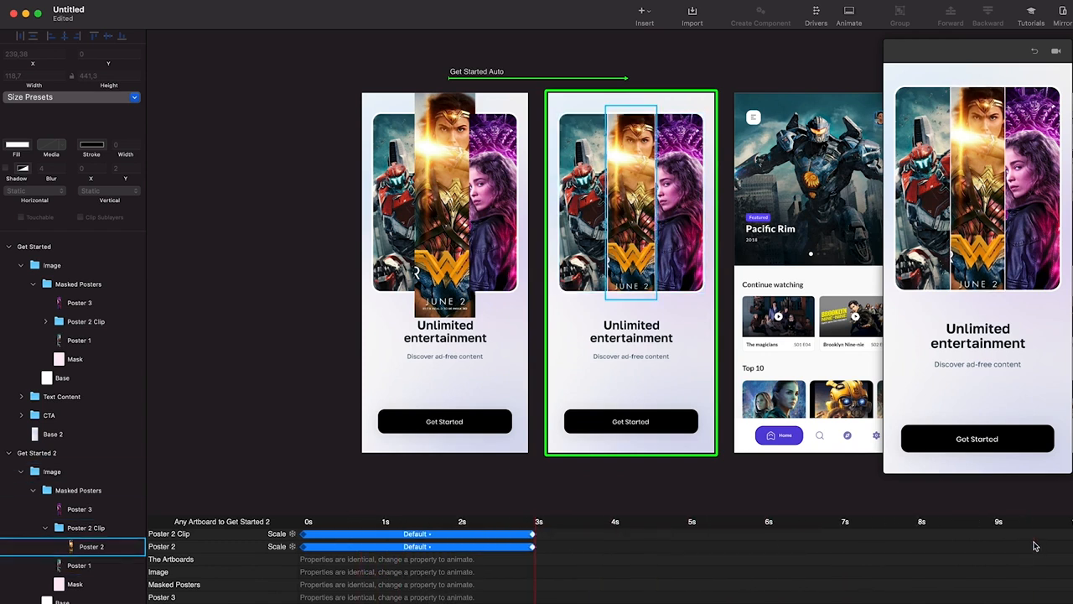
Try about 6 s for both Poster 2 Scale animations, shorten them to about 5 s, and replay the preview each time
drag(533, 534, 771, 548)
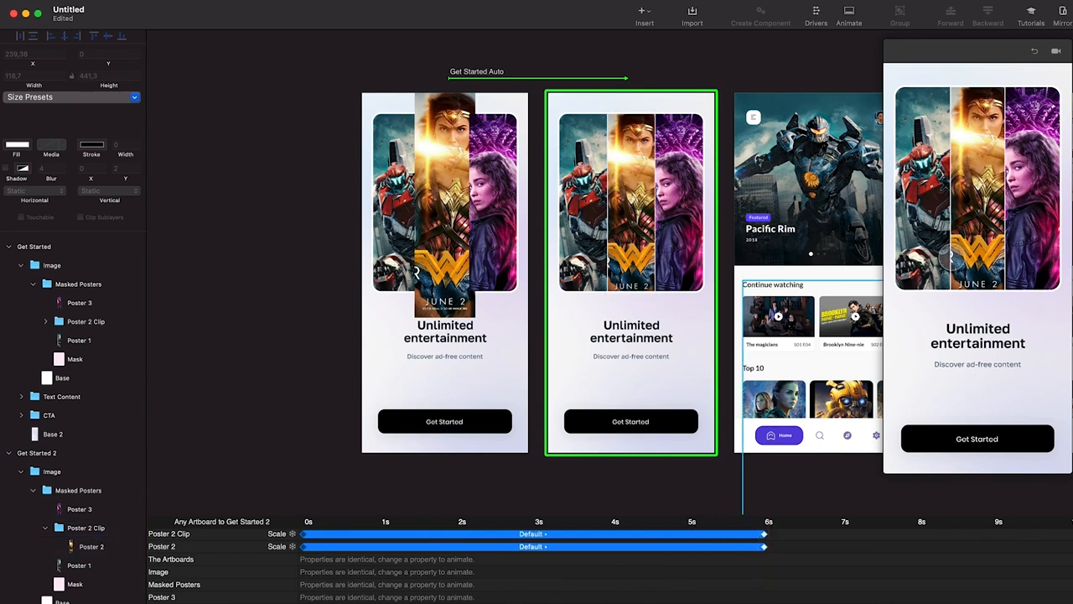
click(1035, 52)
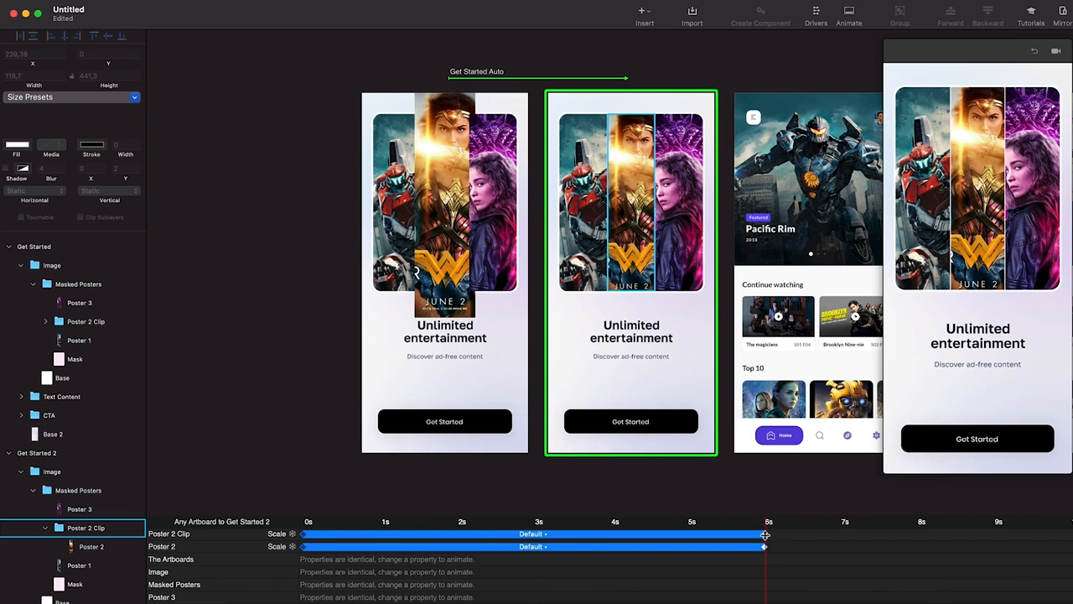
drag(765, 547, 686, 551)
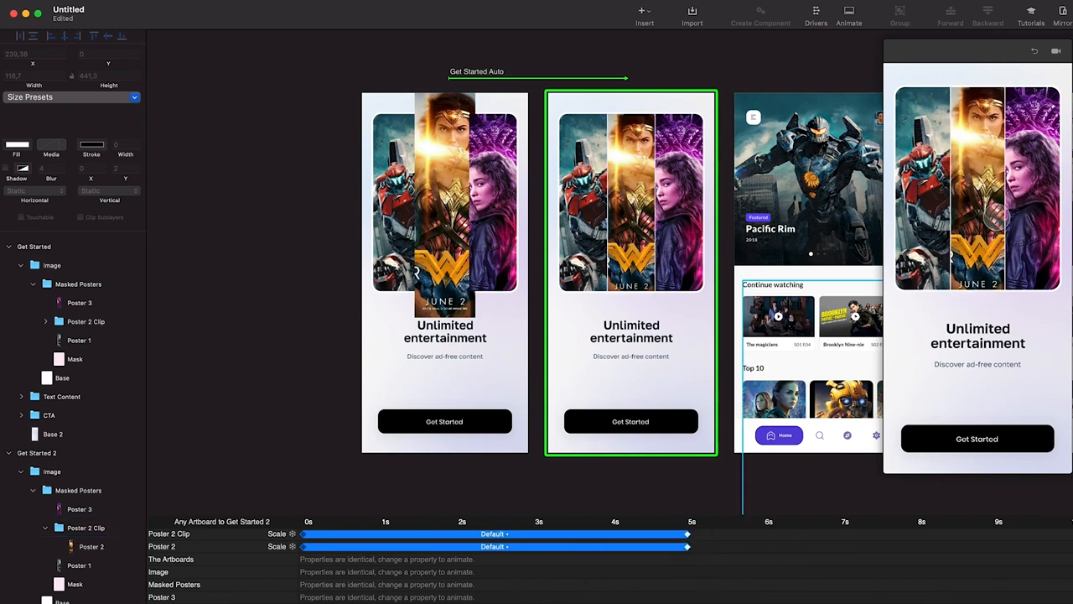
click(1035, 51)
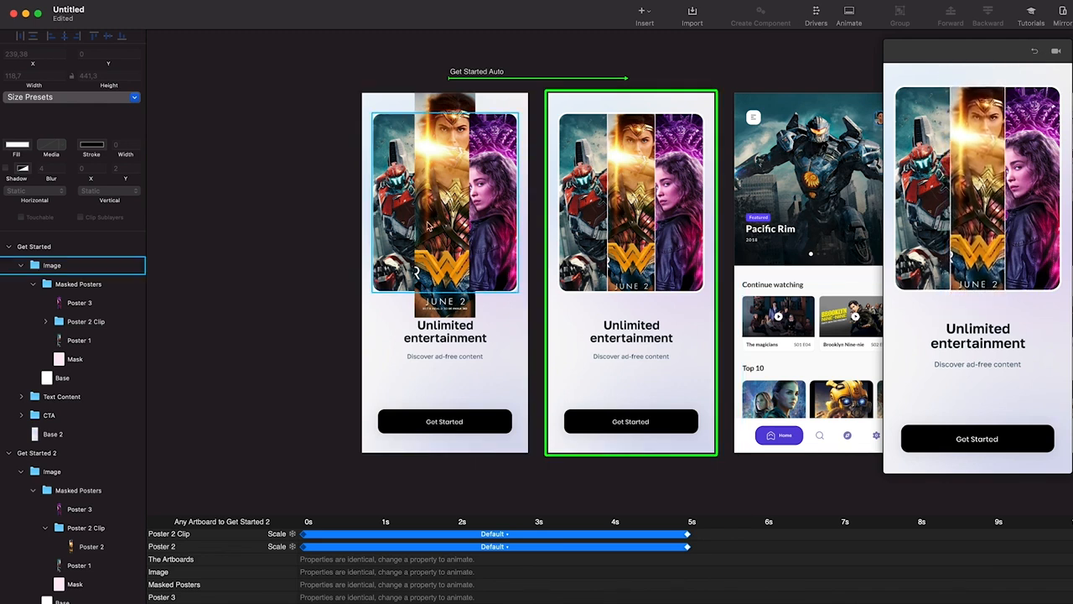
Set the scale of Poster 3 in the Get Started 2 artboard to 1,3 after trying 1,4
scroll(443, 197, up, 3)
scroll(443, 197, right, 3)
scroll(442, 197, right, 2)
click(78, 509)
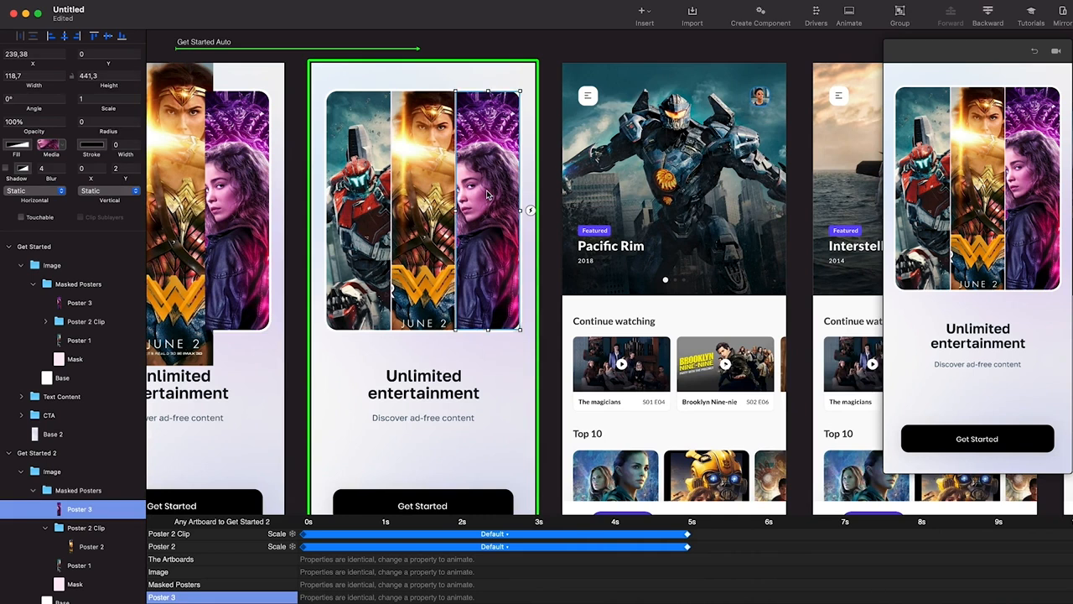
click(46, 528)
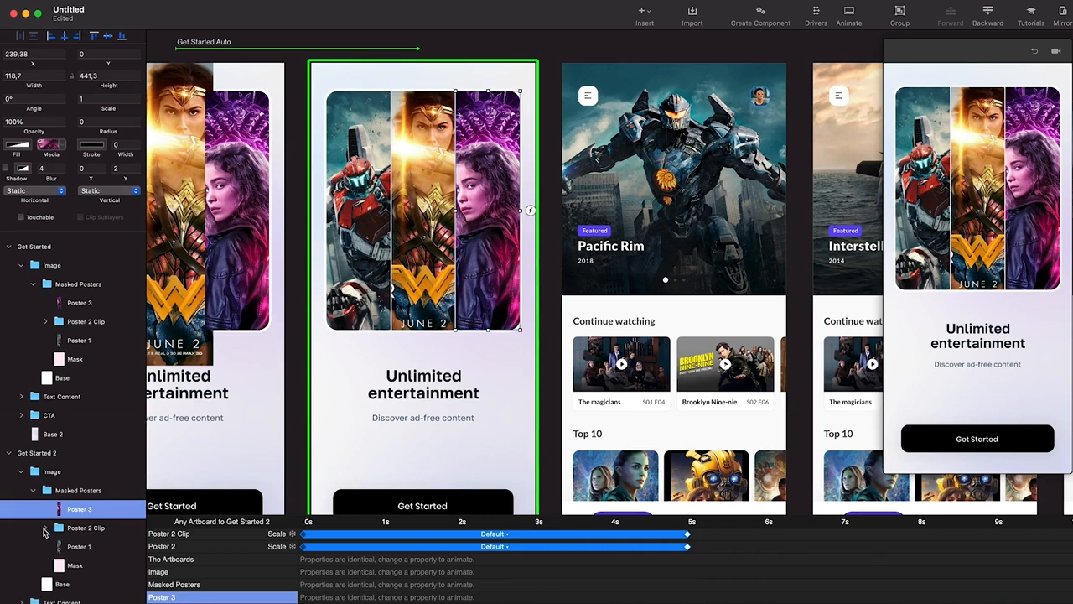
scroll(427, 206, up, 3)
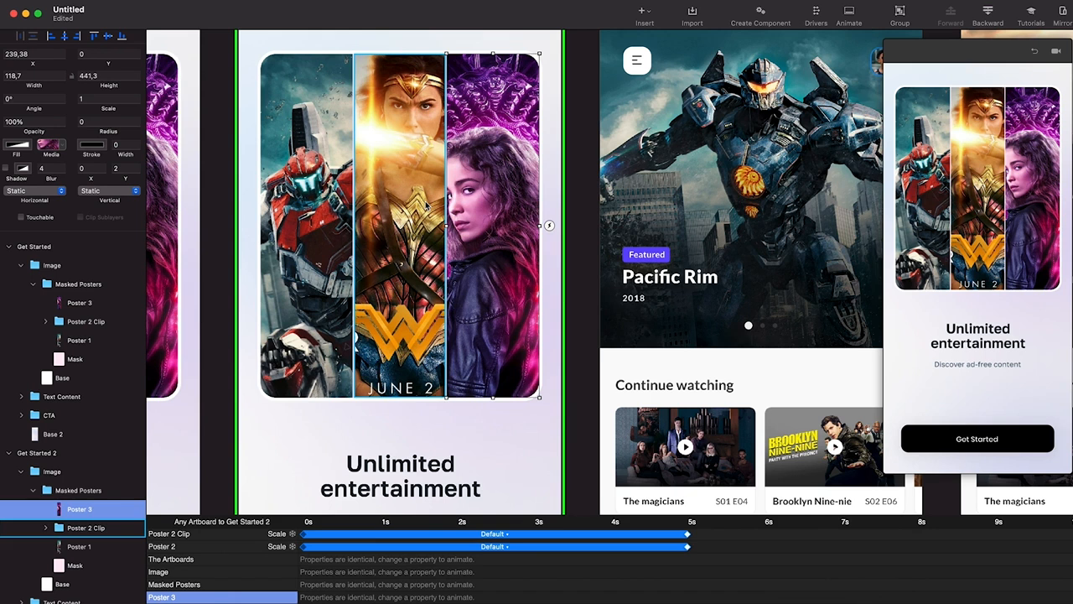
click(76, 511)
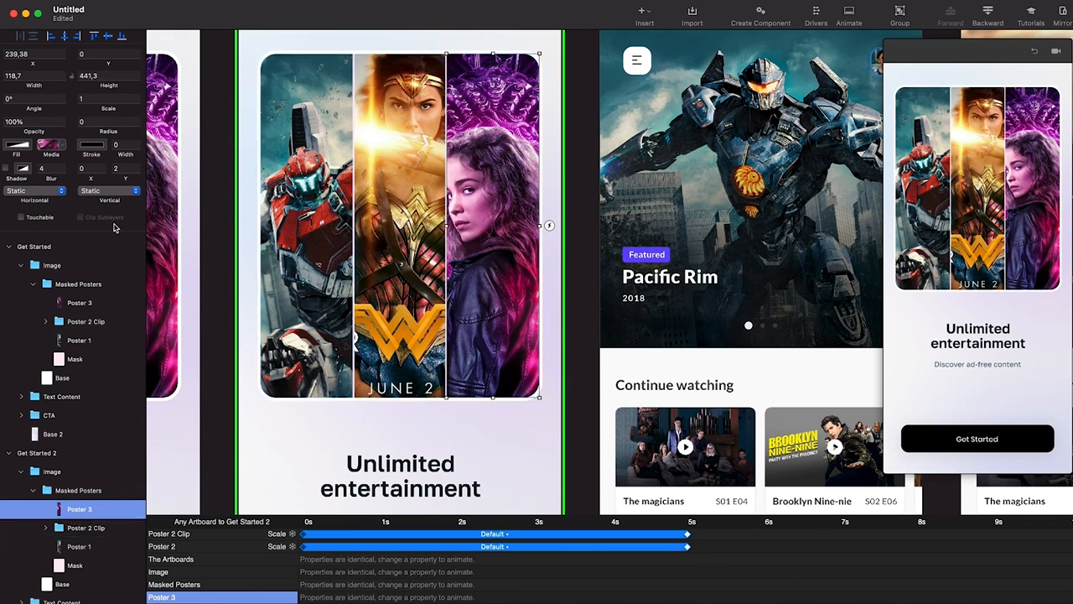
click(108, 99)
text(1.4)
key(Return)
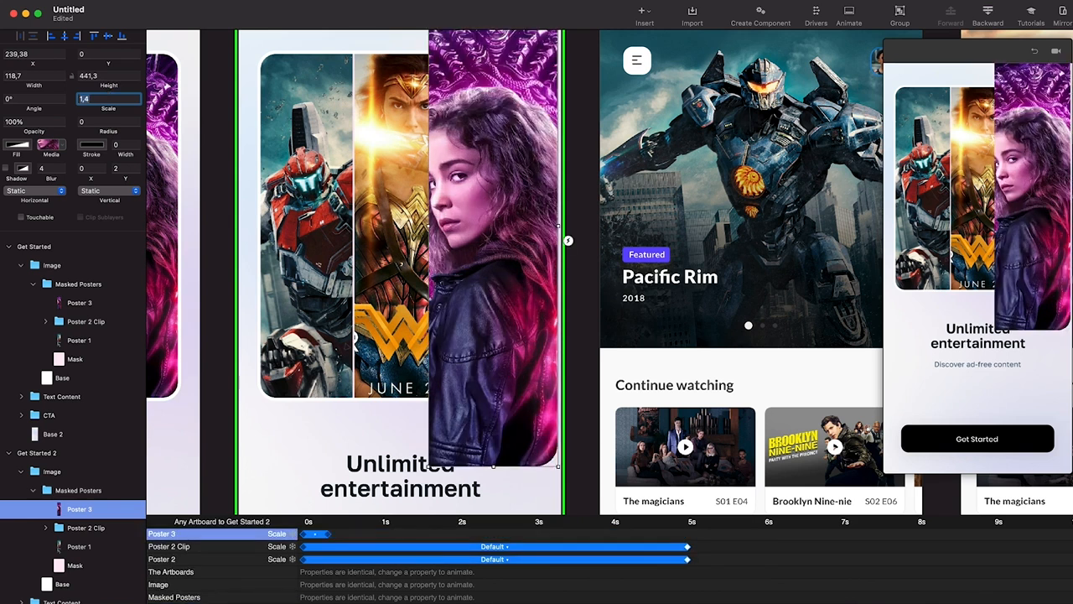
key(Return)
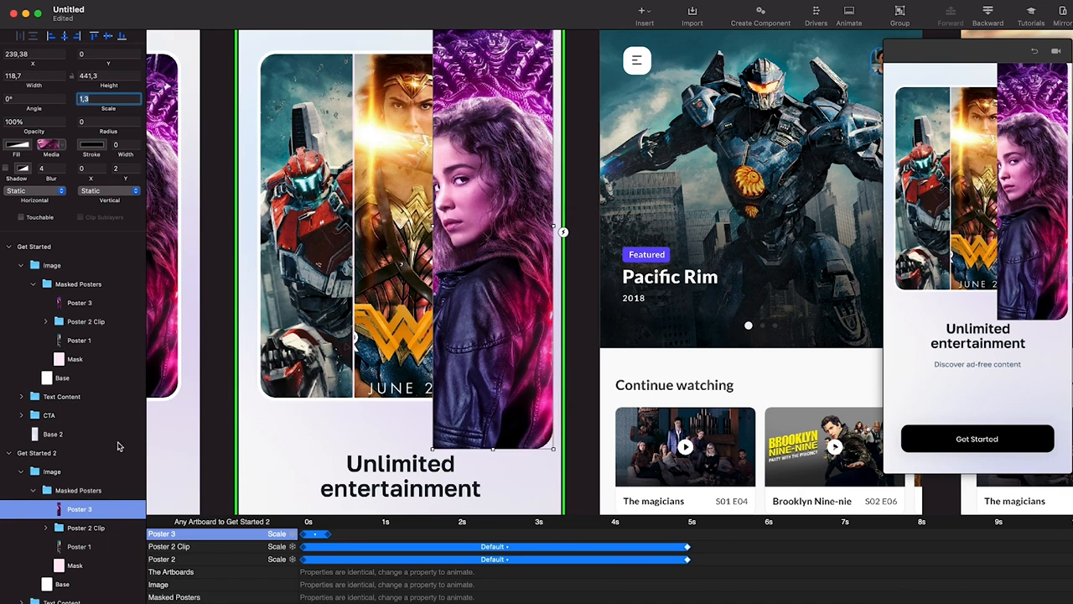
Set the scale of Poster 1 in the Get Started 2 artboard to 1,3
click(80, 546)
click(107, 99)
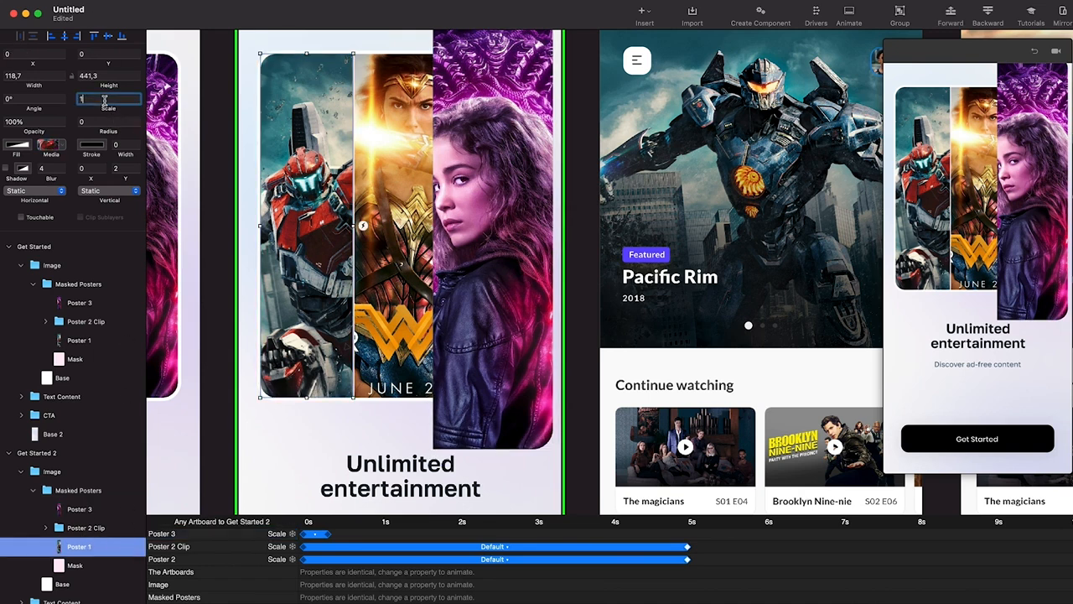
text(1,3)
key(Return)
scroll(476, 181, down, 3)
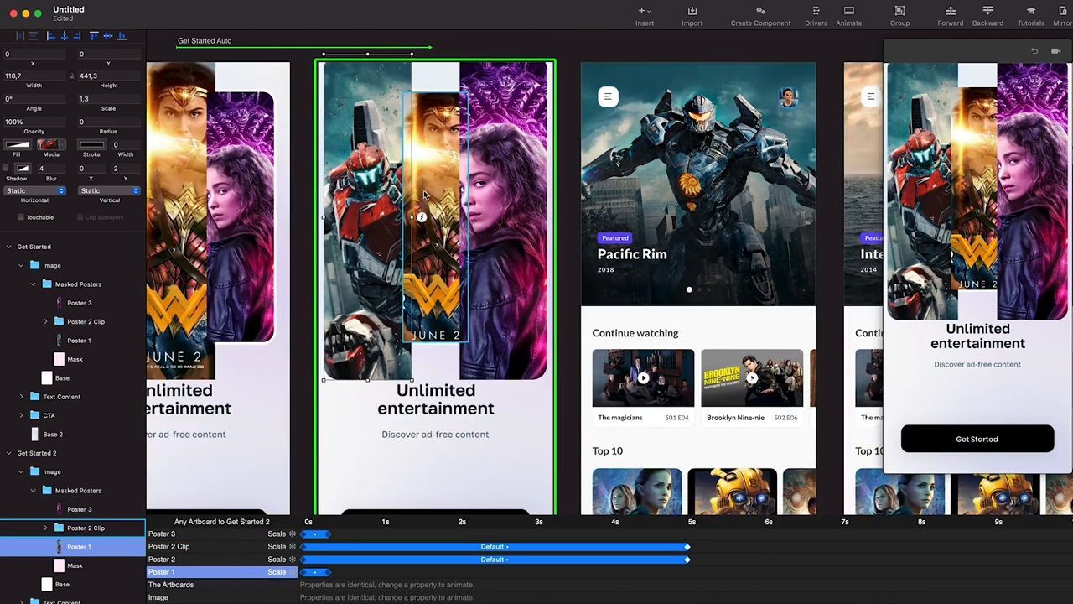
Turn on sublayer clipping for the Masked Posters group in the Get Started 2 artboard
scroll(426, 194, up, 2)
scroll(426, 194, right, 3)
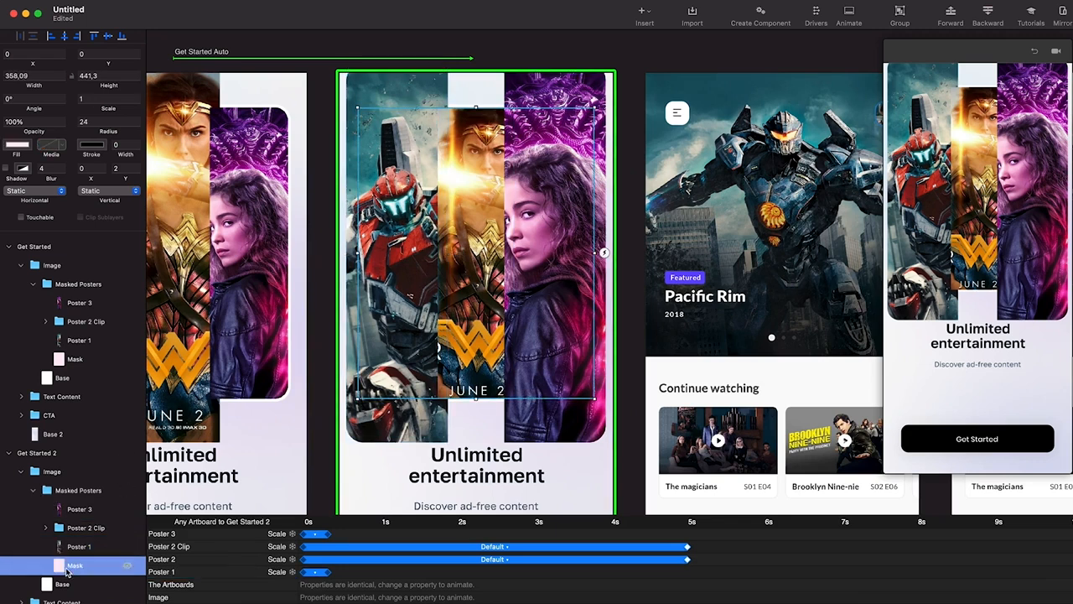
click(34, 492)
click(60, 494)
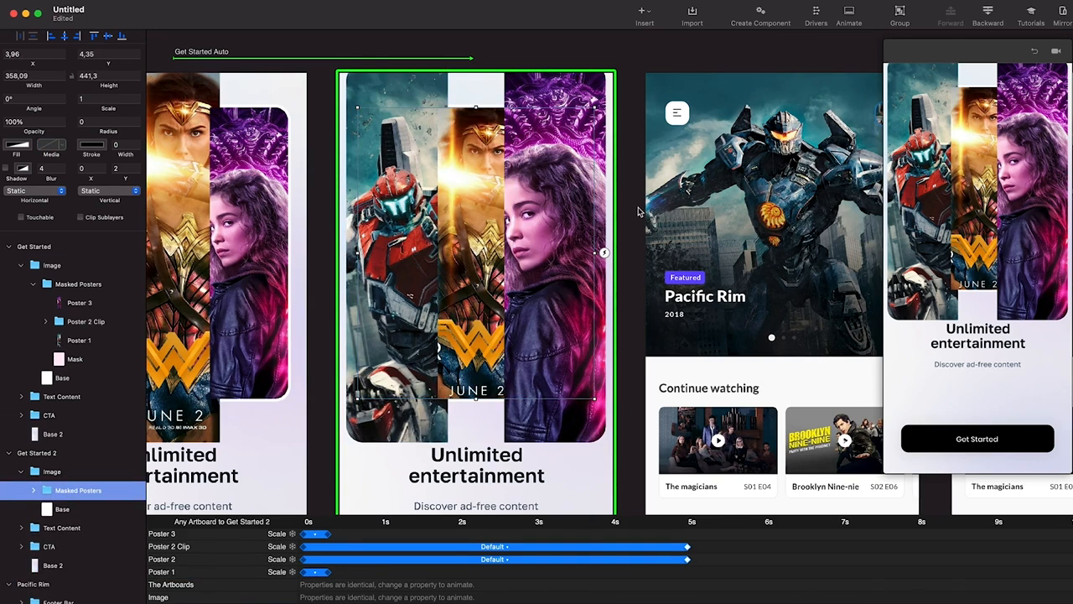
click(80, 217)
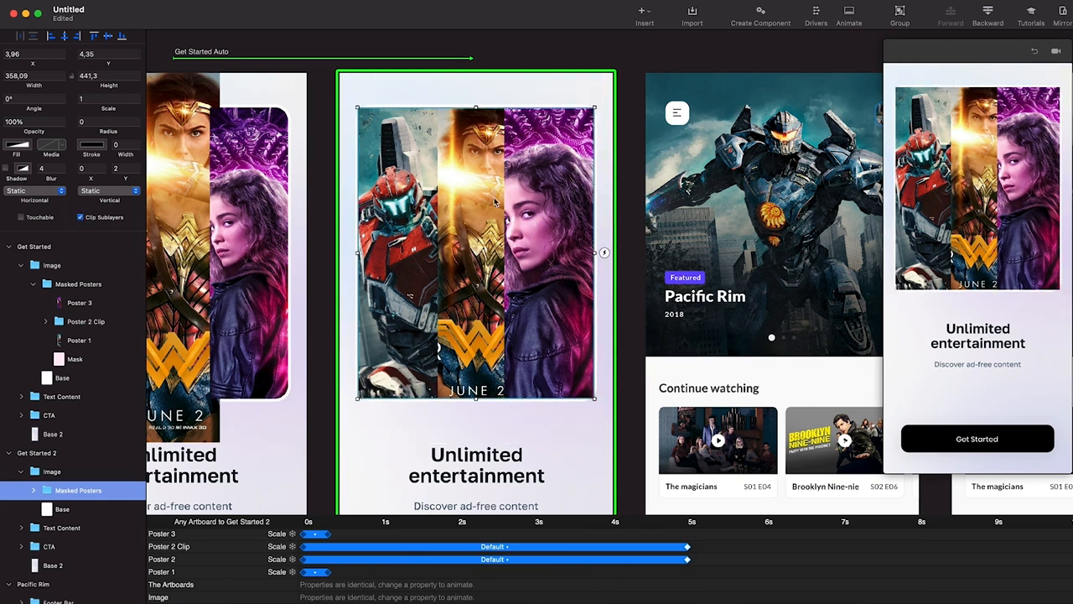
Set the corner radius of the Get Started 2 artboard's Masked Posters group to 20
click(94, 121)
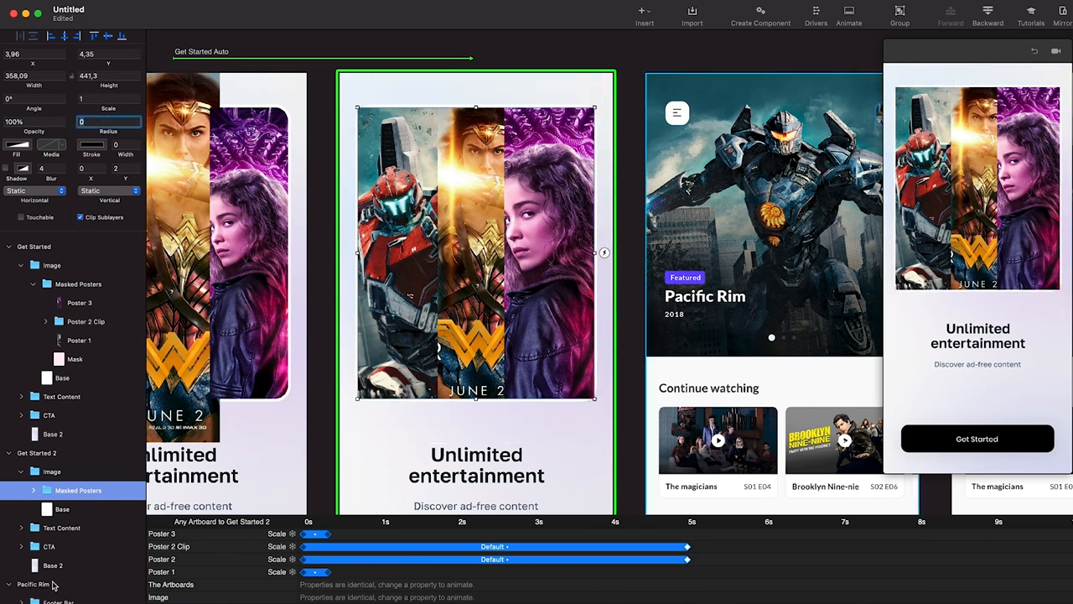
text(20)
key(Return)
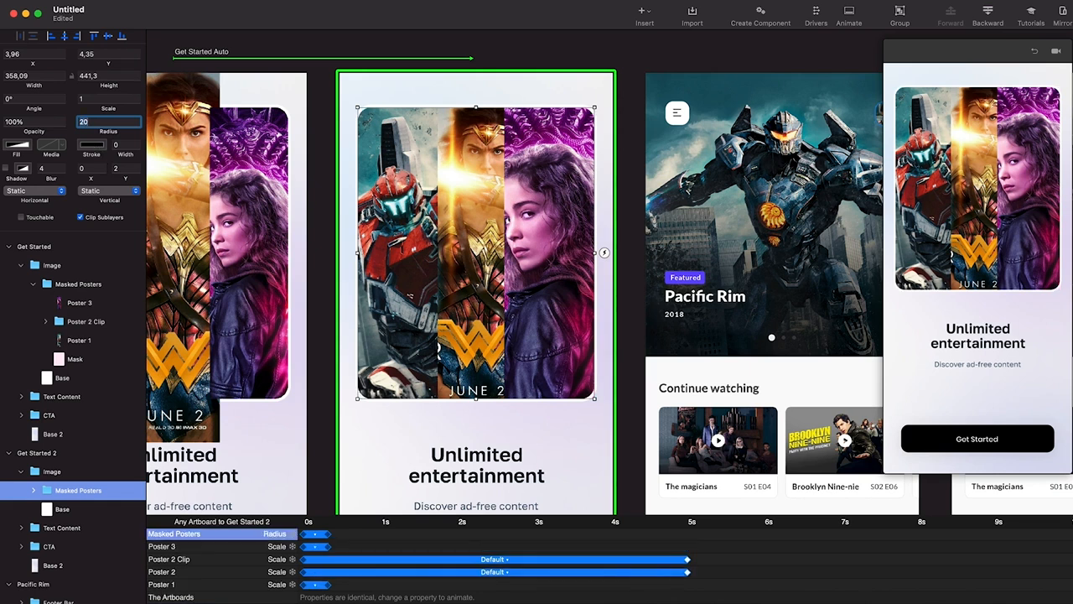
Move the Poster 2 Clip group above Poster 3 in the Masked Posters group of the Get Started 2 artboard
scroll(450, 279, up, 3)
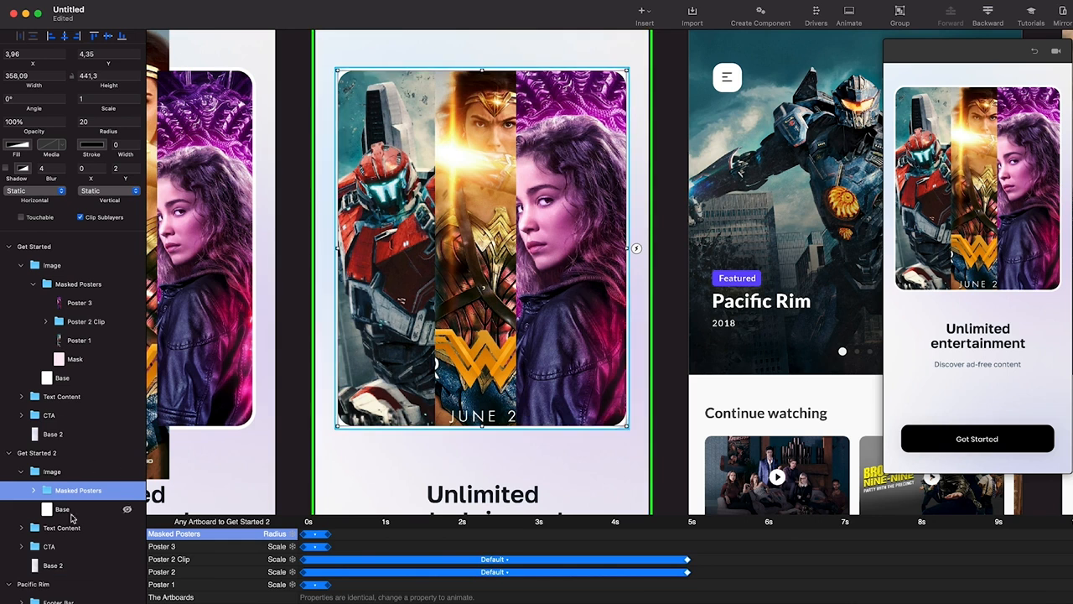
click(33, 490)
click(87, 530)
drag(91, 534, 92, 501)
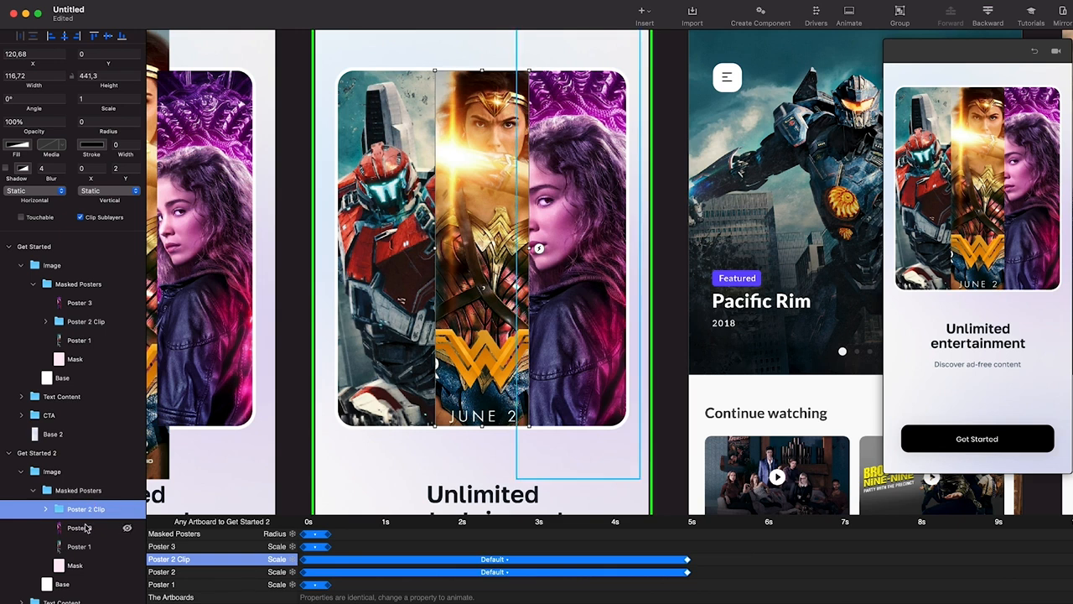
Move the Poster 2 Clip group below Poster 3 in the Masked Posters group of the Get Started 2 artboard
click(85, 528)
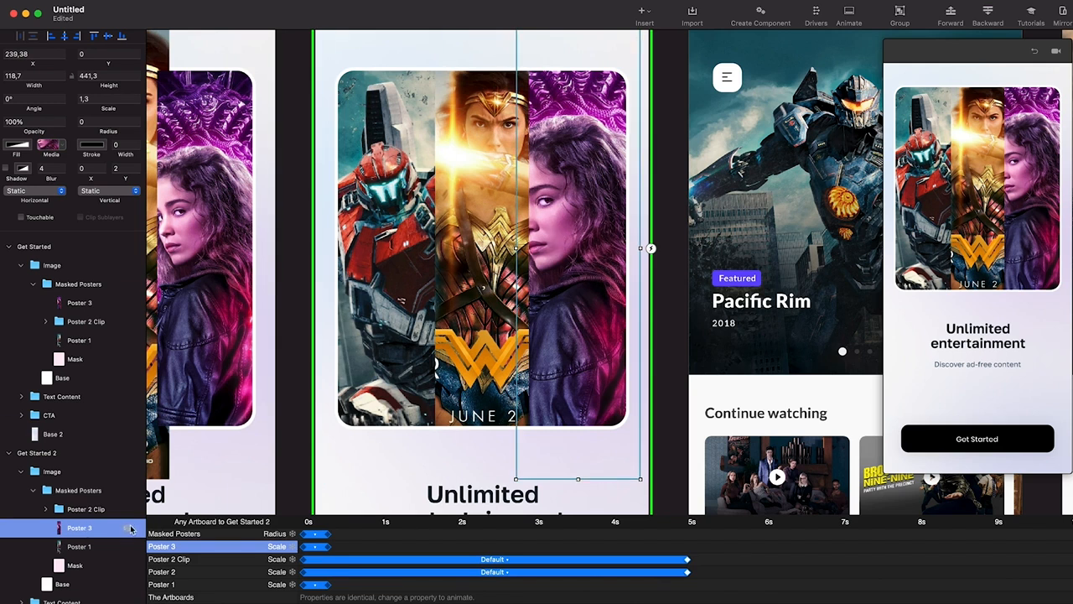
drag(88, 509, 99, 536)
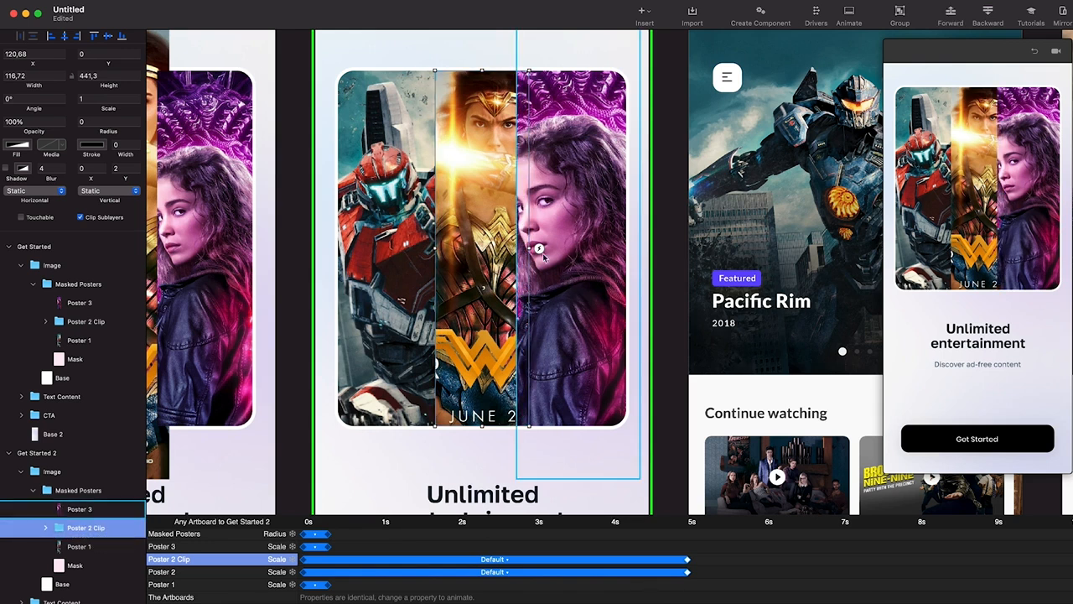
Put Poster 1 and Poster 3 of the Get Started 2 artboard each into its own group
click(76, 548)
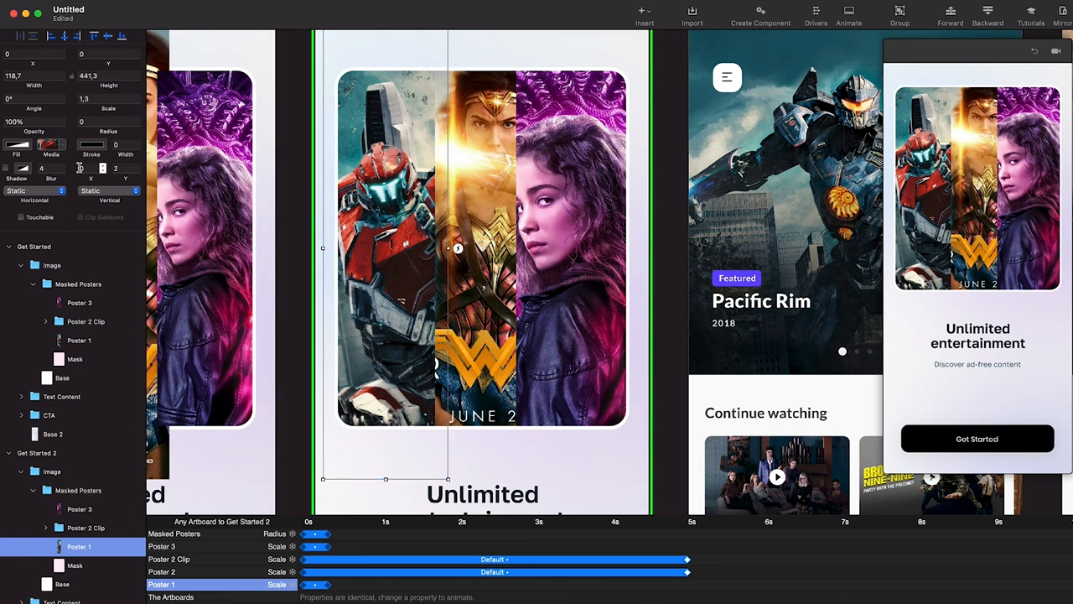
key(super+g)
click(88, 511)
key(super+g)
Rename the groups around Poster 3 and Poster 1 in the Get Started 2 artboard as Poster 3 Clip and Poster 1 Clip
click(88, 511)
click(83, 510)
text(Poster 3)
key(Return)
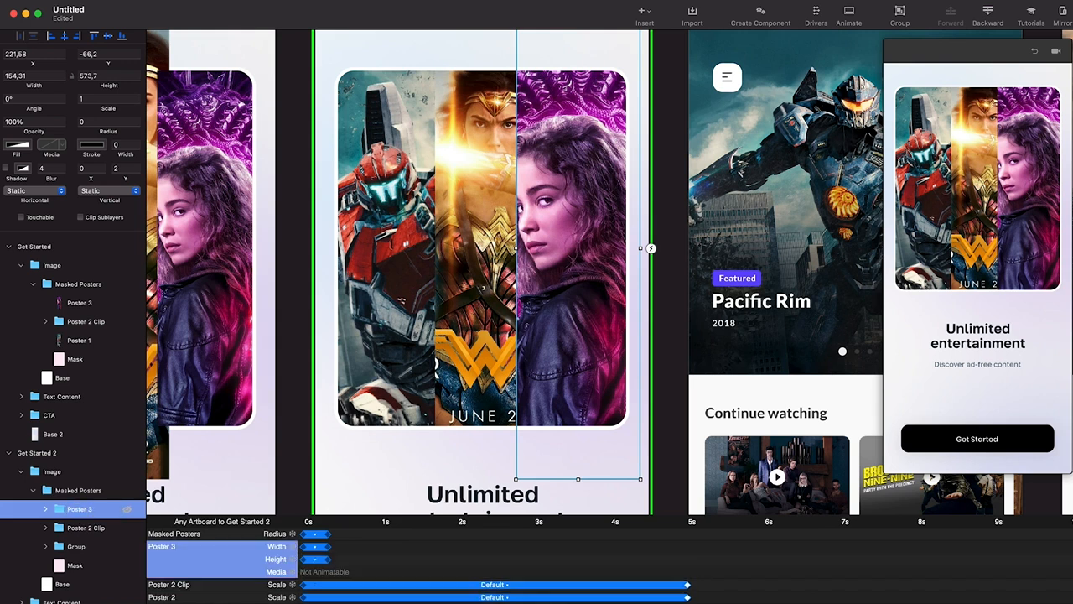
double_click(96, 513)
text(Clip)
key(Return)
double_click(76, 546)
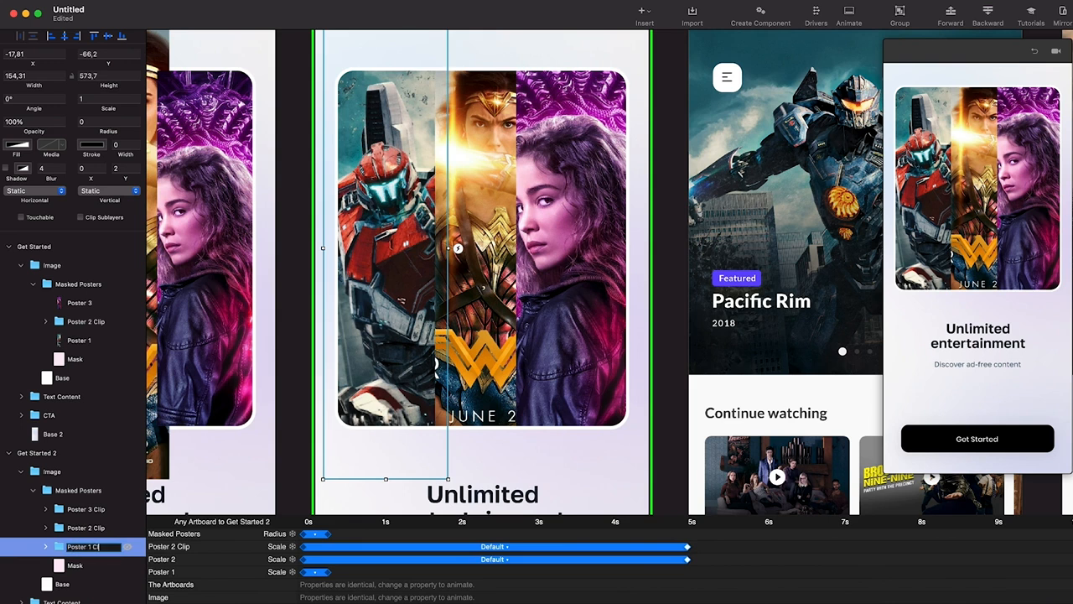
text(Poster 1 Clip)
key(Return)
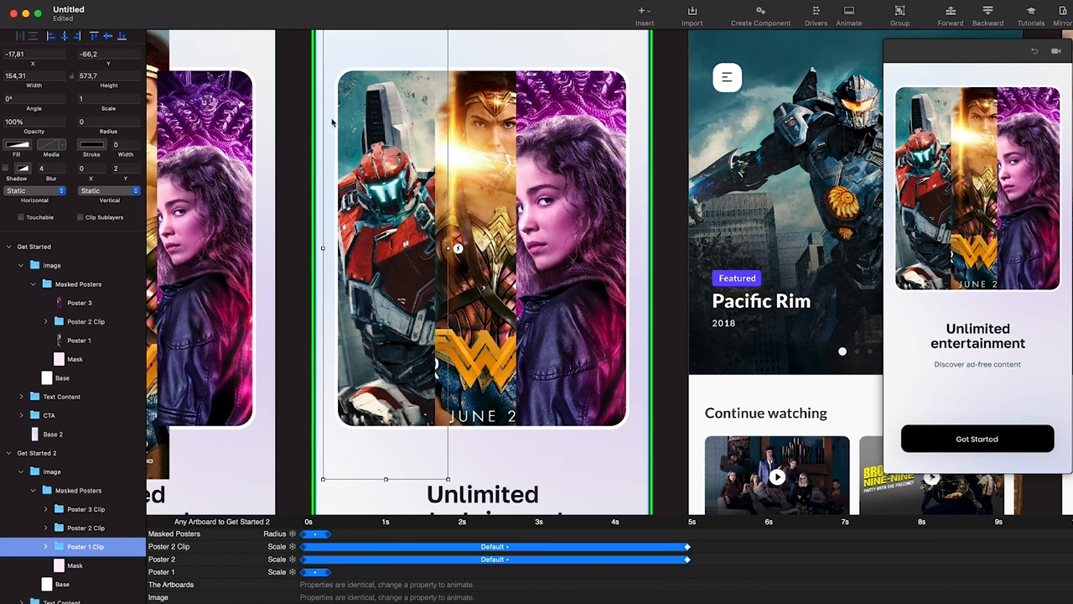
Narrow the Poster 1 Clip group to a width of 135 from its right edge and turn on sublayer clipping for it
scroll(399, 202, down, 3)
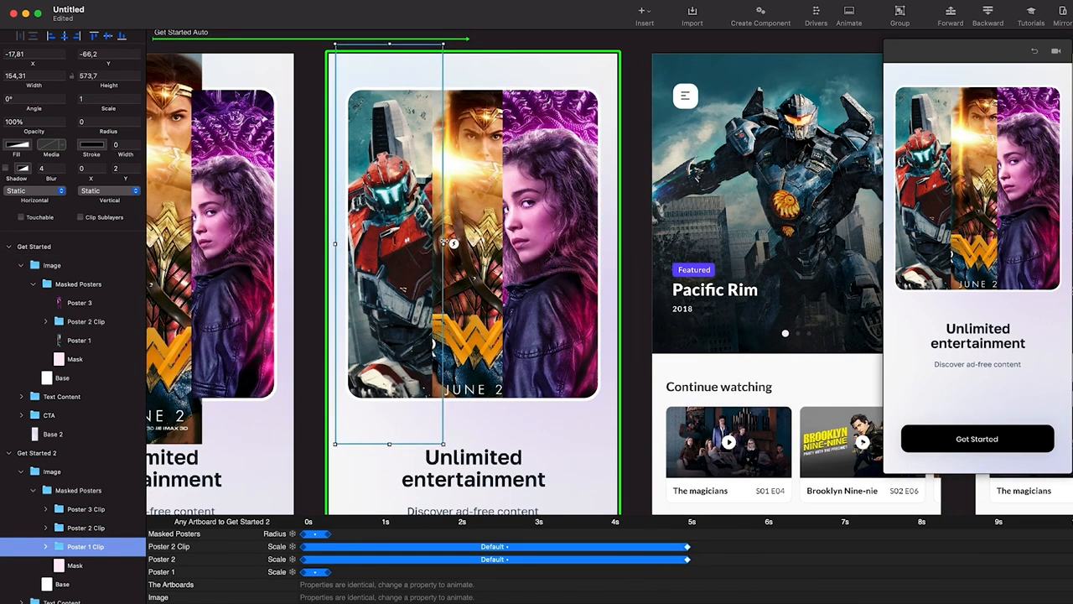
mouse_move(444, 243)
mouse_down()
mouse_move(412, 249)
mouse_move(436, 244)
mouse_move(429, 252)
mouse_up()
click(80, 217)
scroll(430, 243, up, 3)
scroll(429, 252, down, 5)
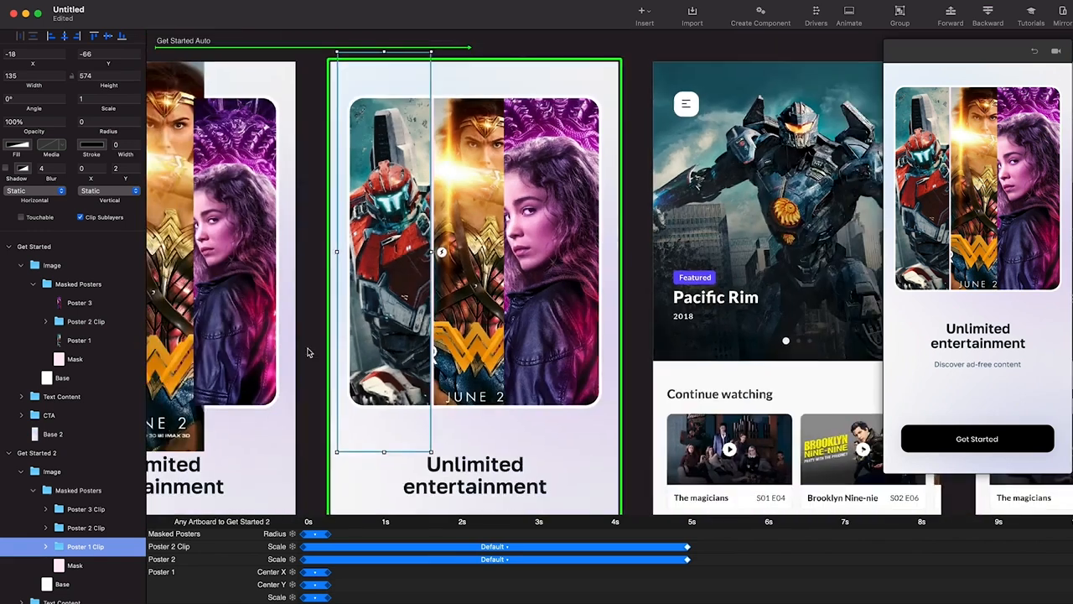
Turn on sublayer clipping for the Poster 3 Clip group and narrow it to a width of 133 from its left edge
click(543, 256)
click(80, 217)
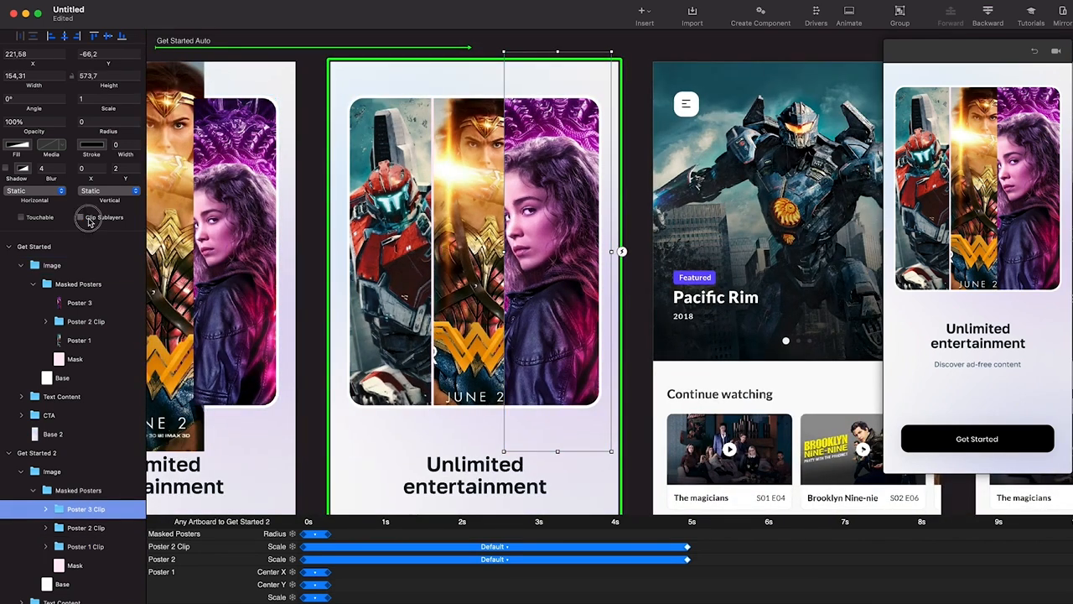
drag(504, 252, 519, 250)
scroll(519, 250, down, 3)
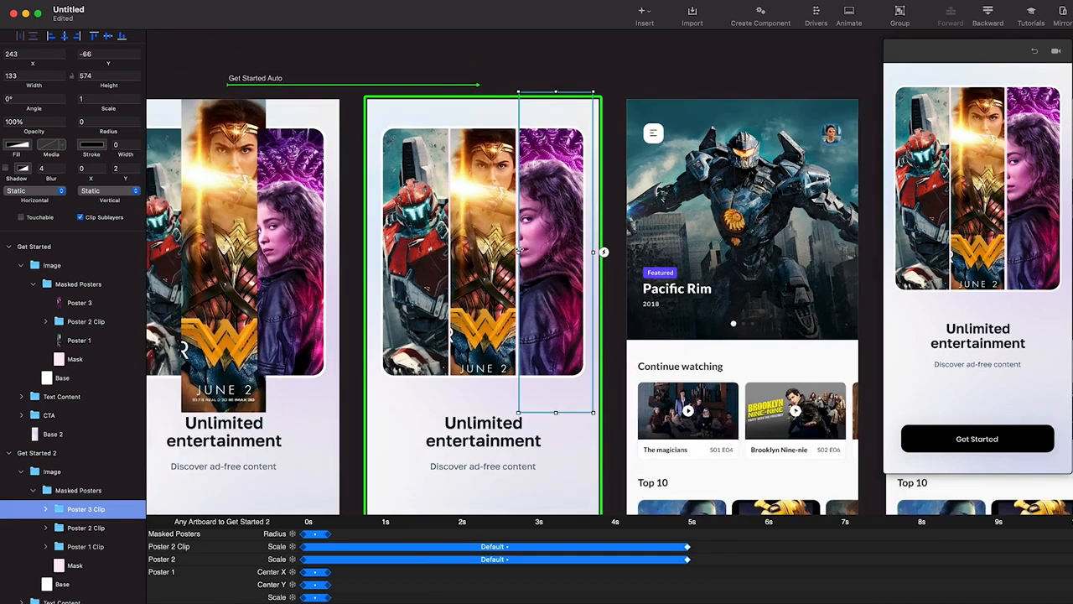
Delete the Image group from the Get Started artboard
scroll(329, 235, down, 1)
scroll(329, 235, left, 4)
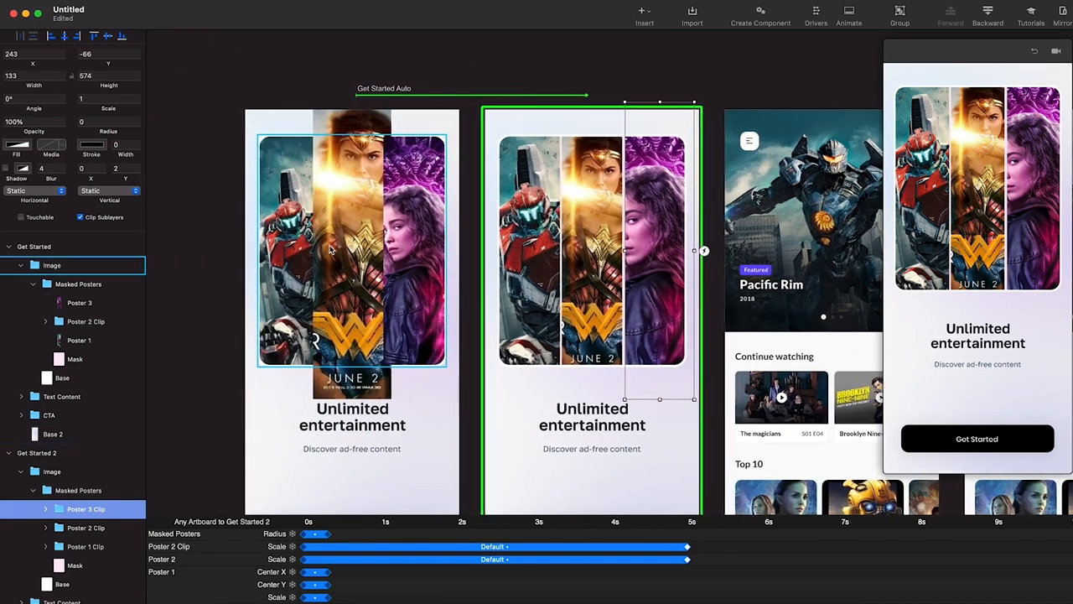
click(335, 277)
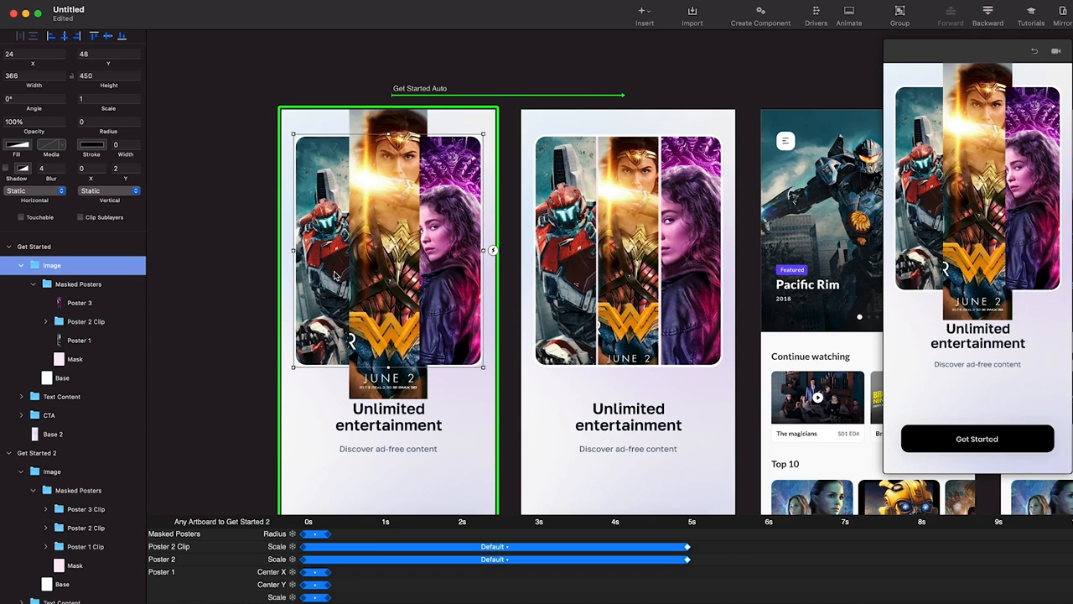
scroll(334, 277, up, 2)
scroll(335, 276, down, 1)
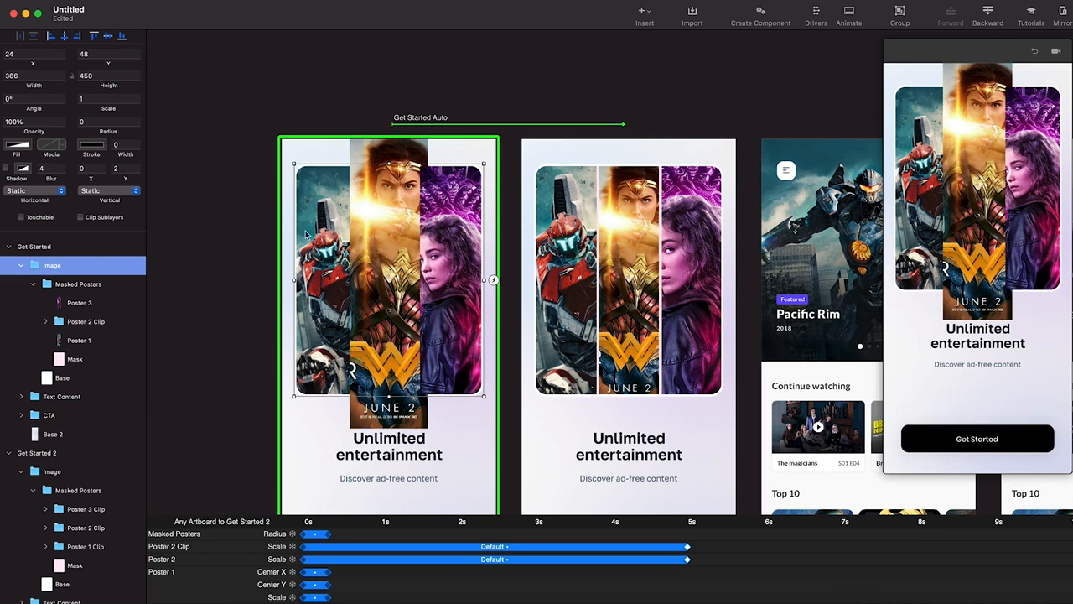
key(Delete)
Copy the Image group of the Get Started 2 artboard into the Get Started artboard
click(52, 340)
key(ctrl+c)
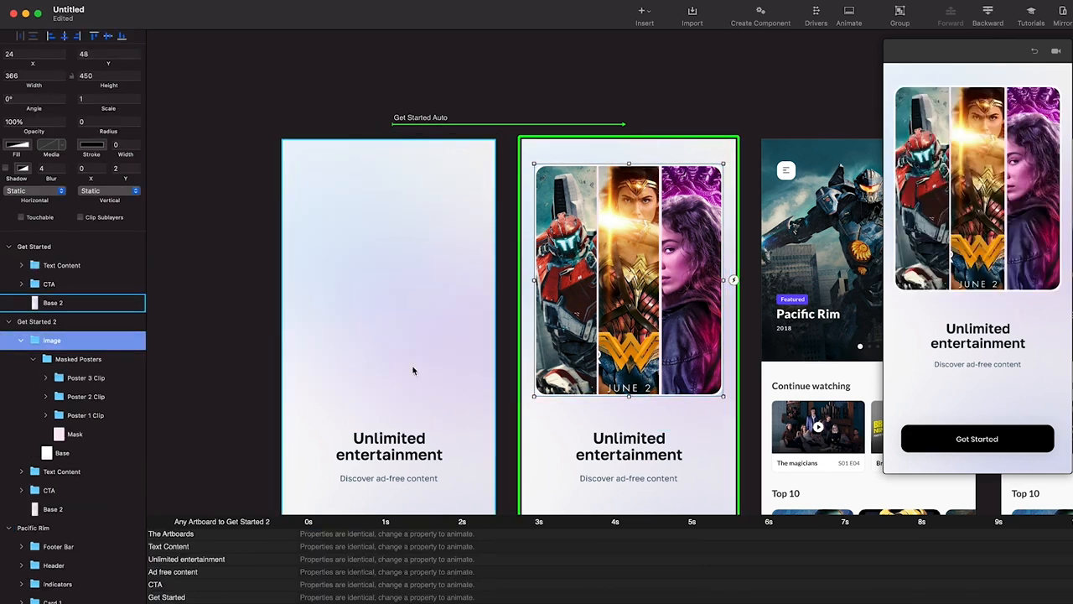
click(414, 369)
key(ctrl+v)
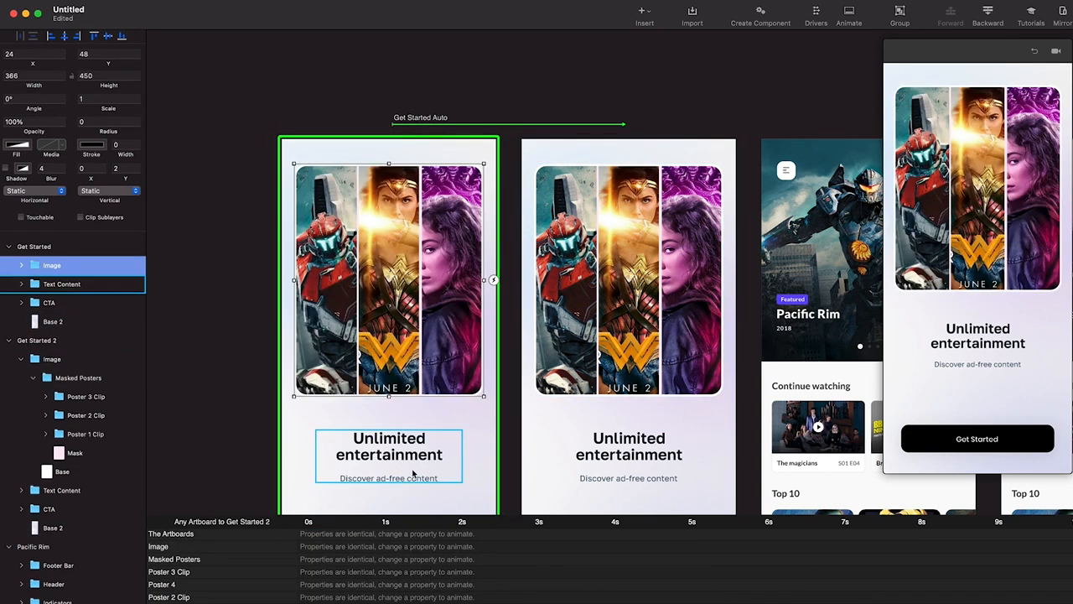
Set the scale of Poster 2 in the Get Started artboard to 1,3
super+click(449, 304)
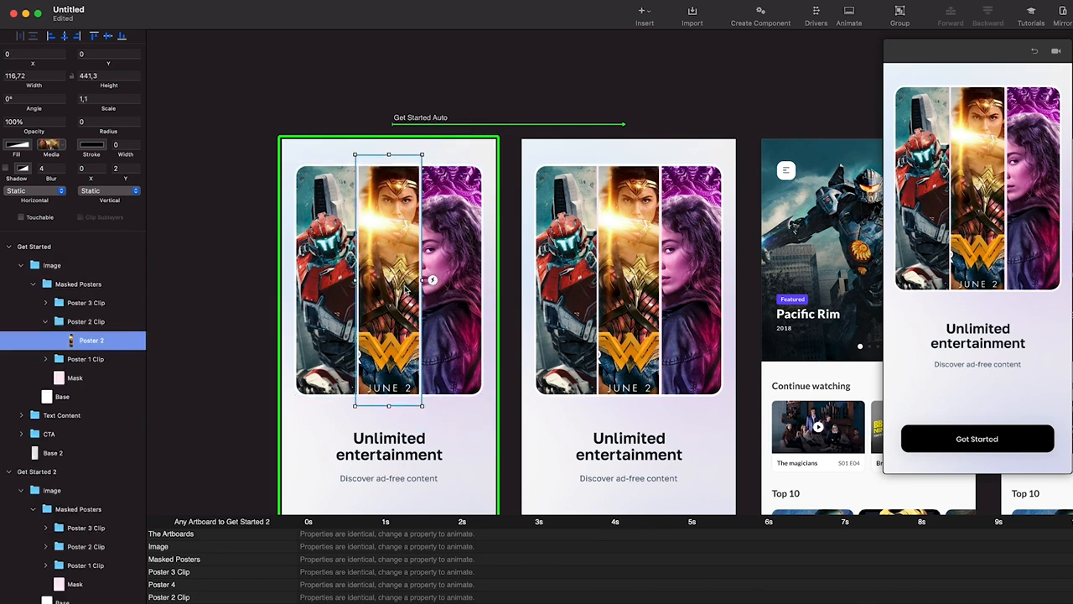
double_click(103, 98)
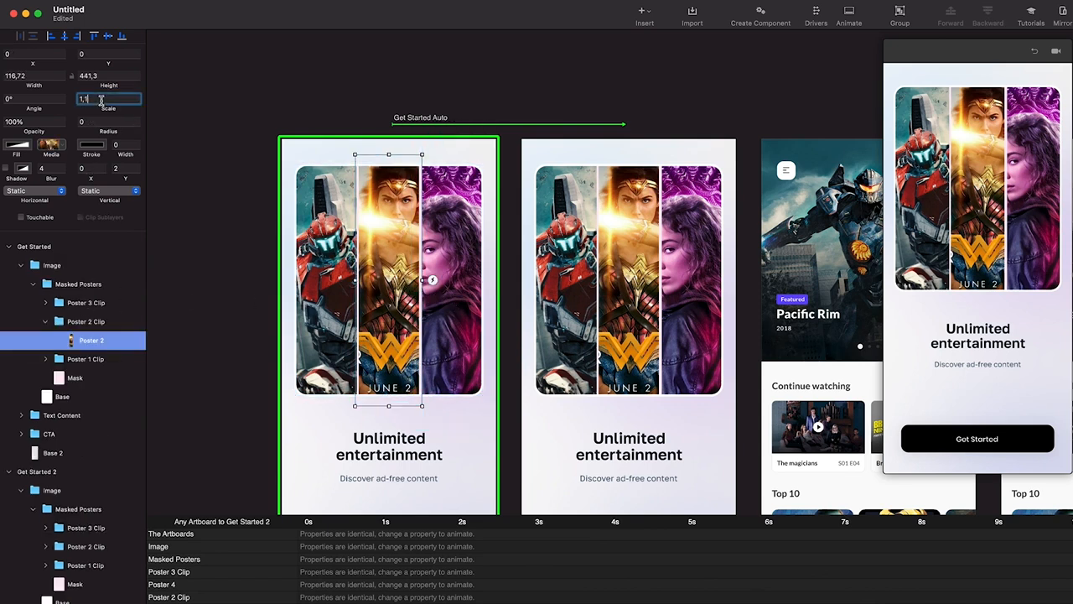
text(1,3)
key(Return)
Set the scale of Poster 4 and Poster 1 in the Get Started artboard to 1,1 and replay the preview
super+click(443, 260)
double_click(102, 98)
text(1,1)
key(Return)
super+click(331, 304)
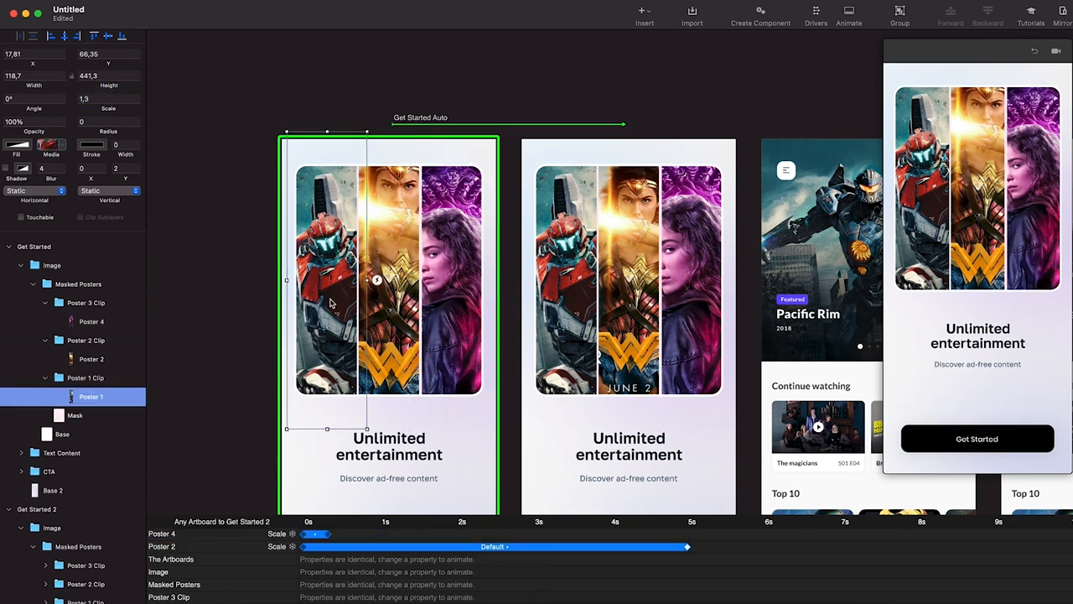
double_click(107, 98)
text(1,1)
key(Return)
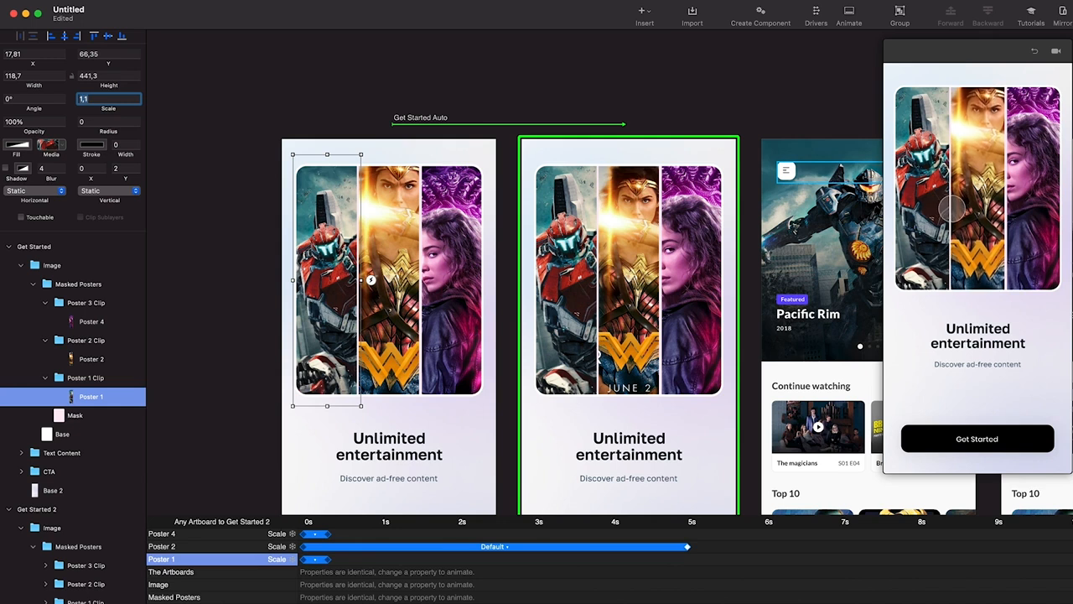
click(1036, 56)
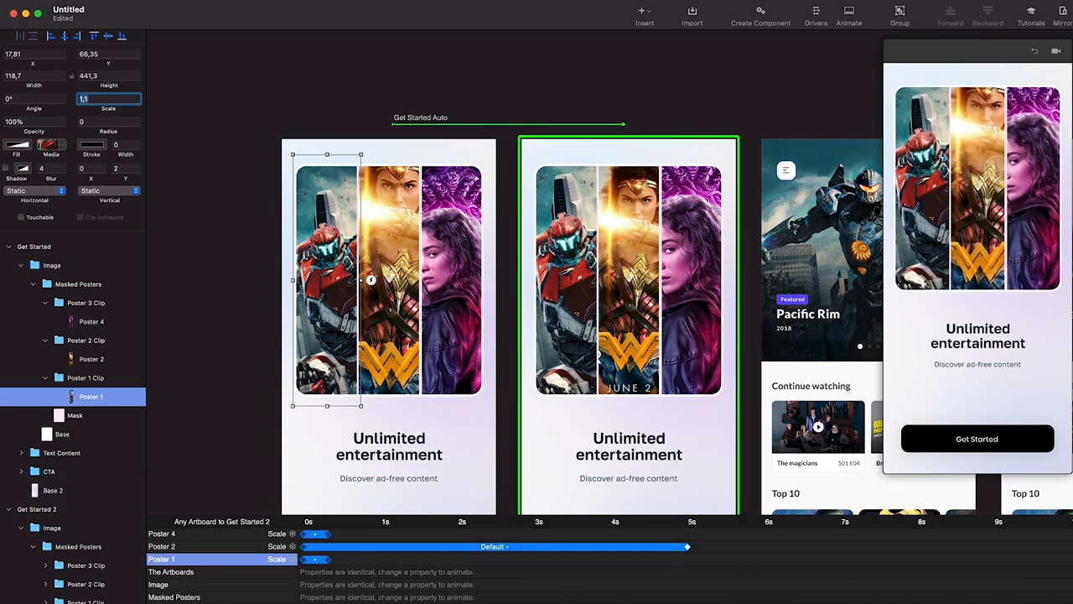
Extend the scale animations of Poster 1 and Poster 4 to end at 5 s, like Poster 2
scroll(452, 344, down, 3)
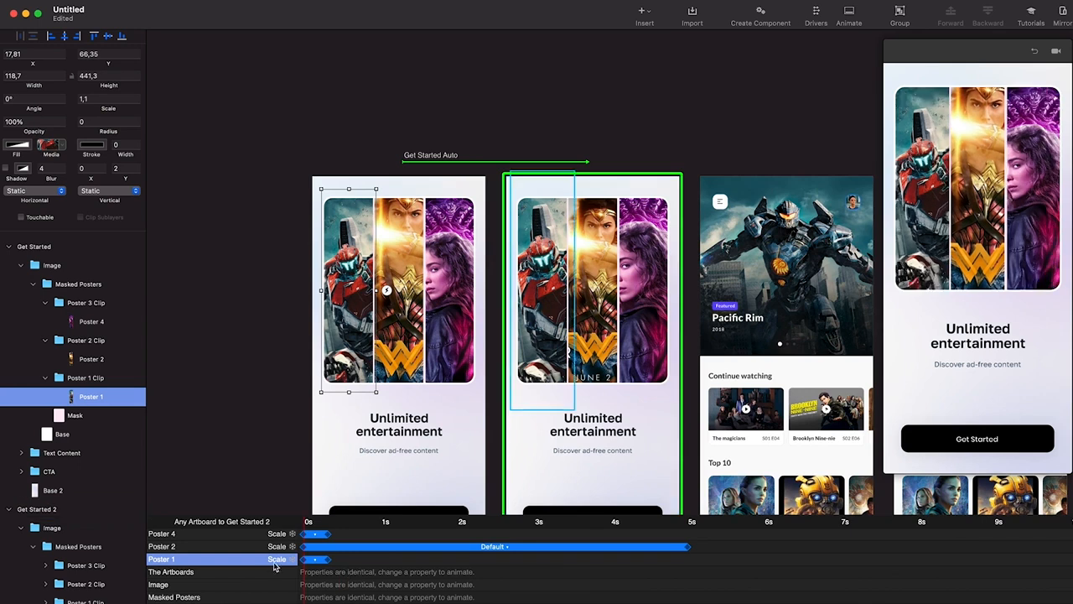
drag(328, 560, 532, 559)
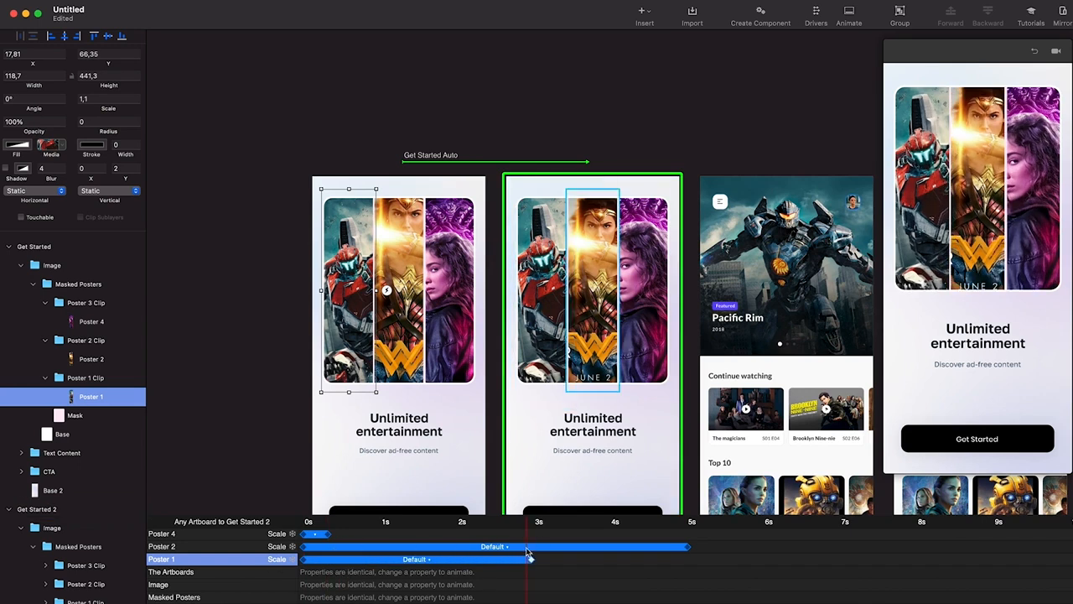
drag(531, 431, 694, 436)
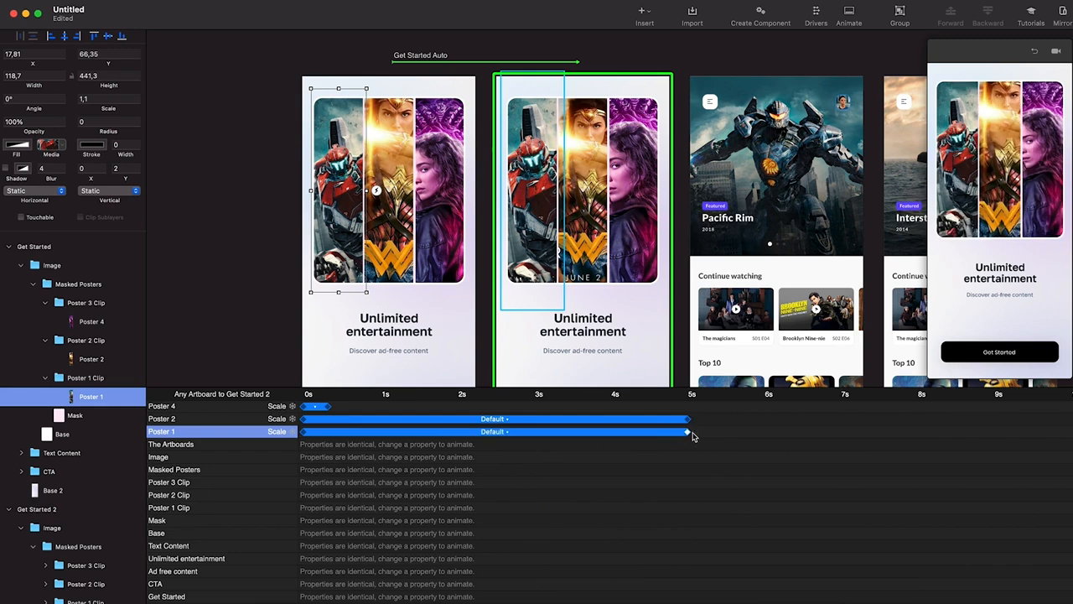
drag(329, 407, 691, 408)
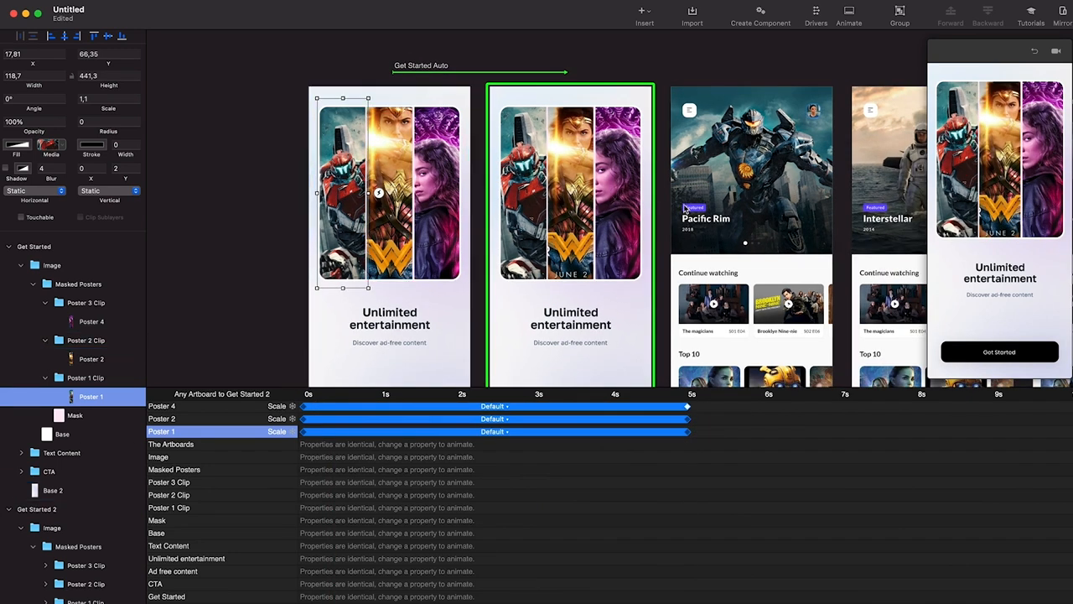
Replay the Get Started poster animation from the beginning in the preview
click(416, 198)
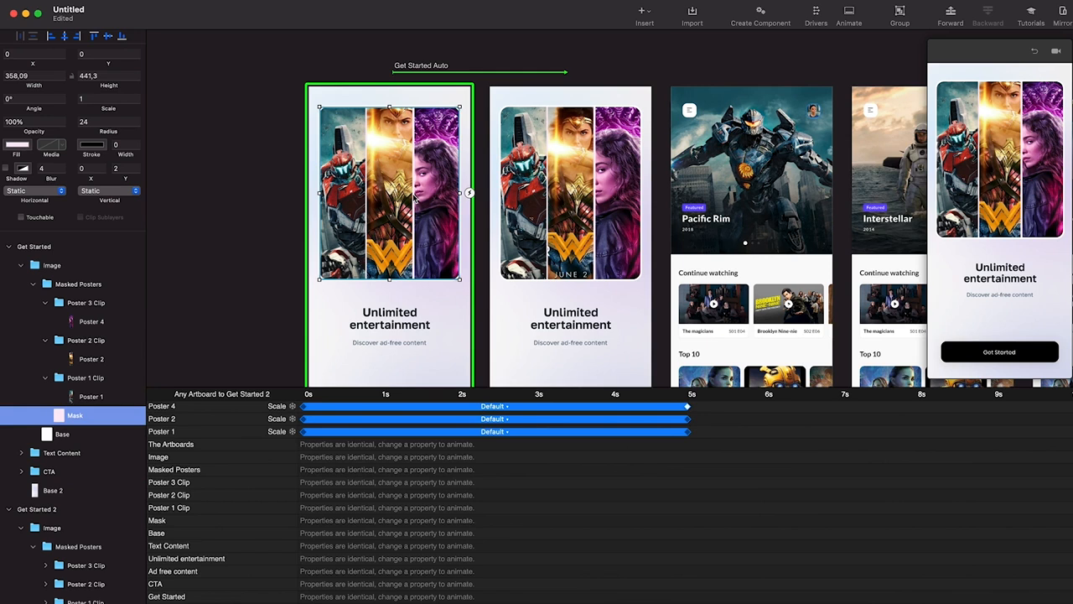
scroll(416, 198, up, 2)
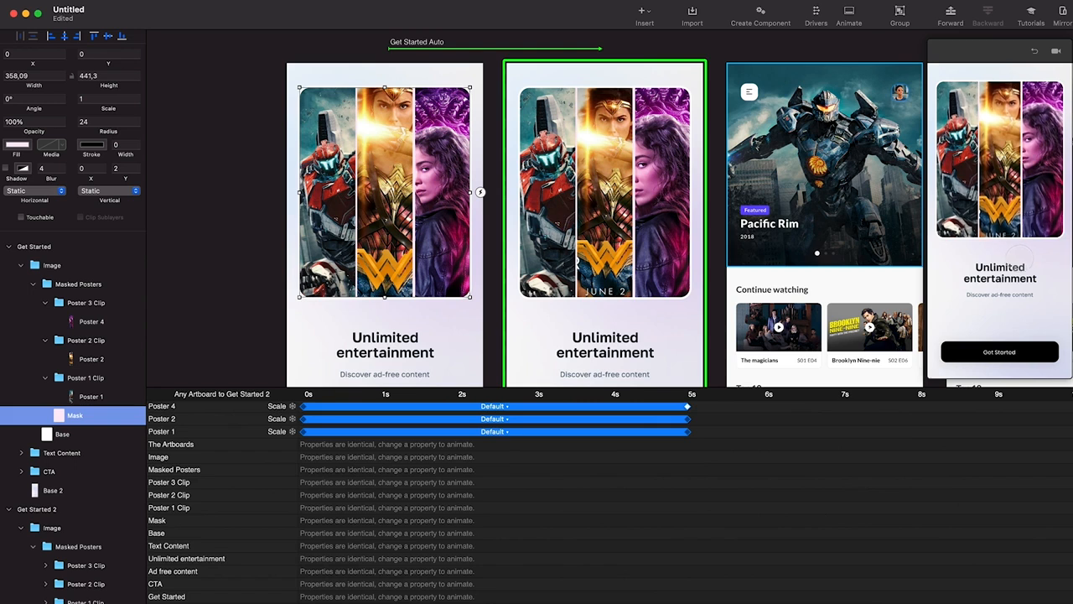
click(1034, 53)
Close the animation timeline and collapse the Image groups of the Get Started and Get Started 2 artboards
scroll(608, 216, down, 5)
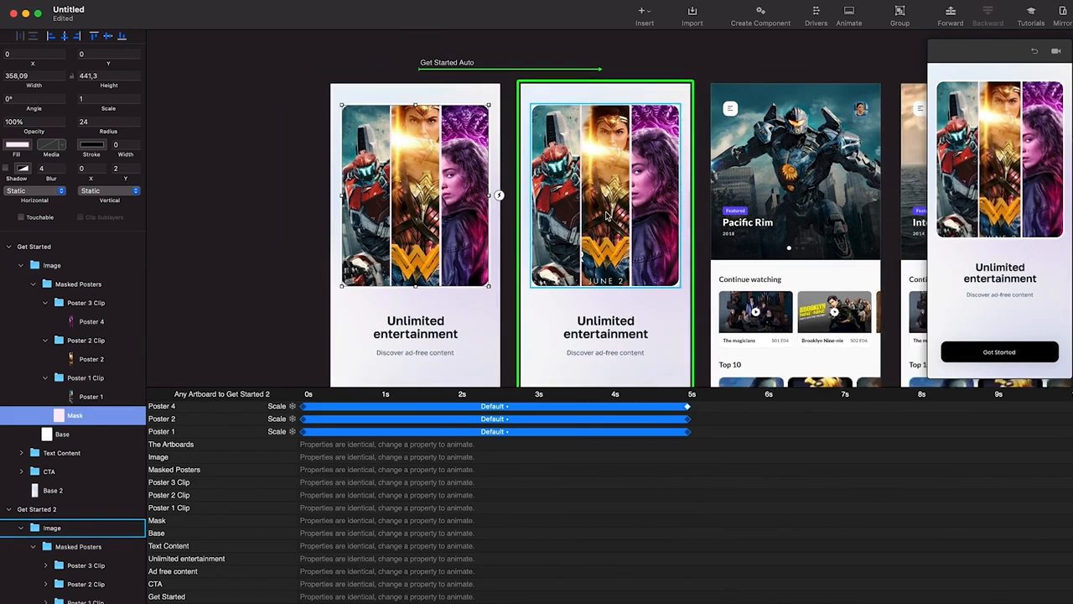
scroll(524, 335, right, 2)
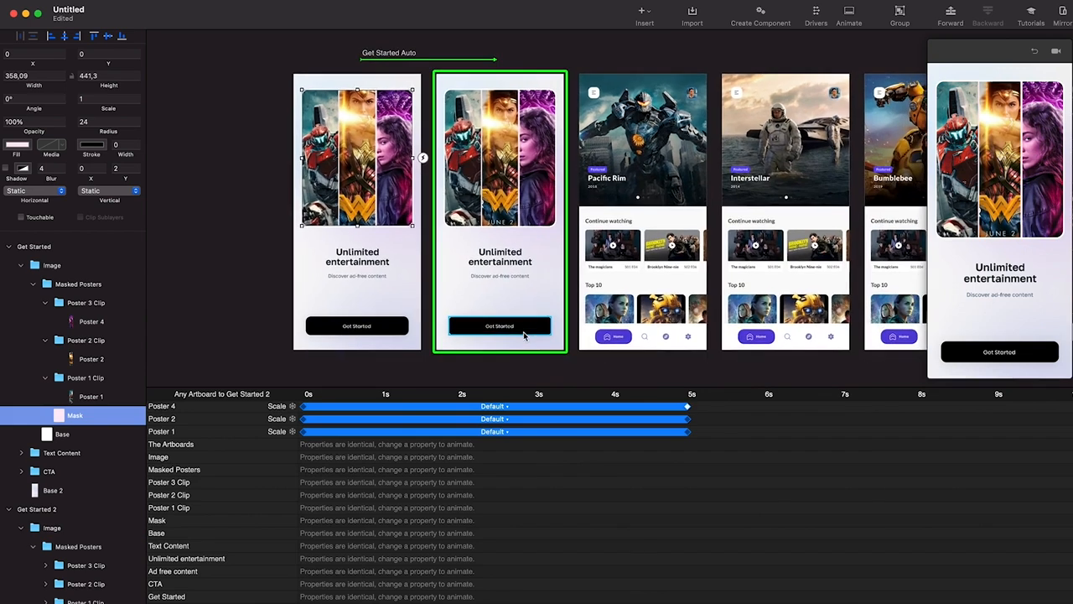
click(520, 330)
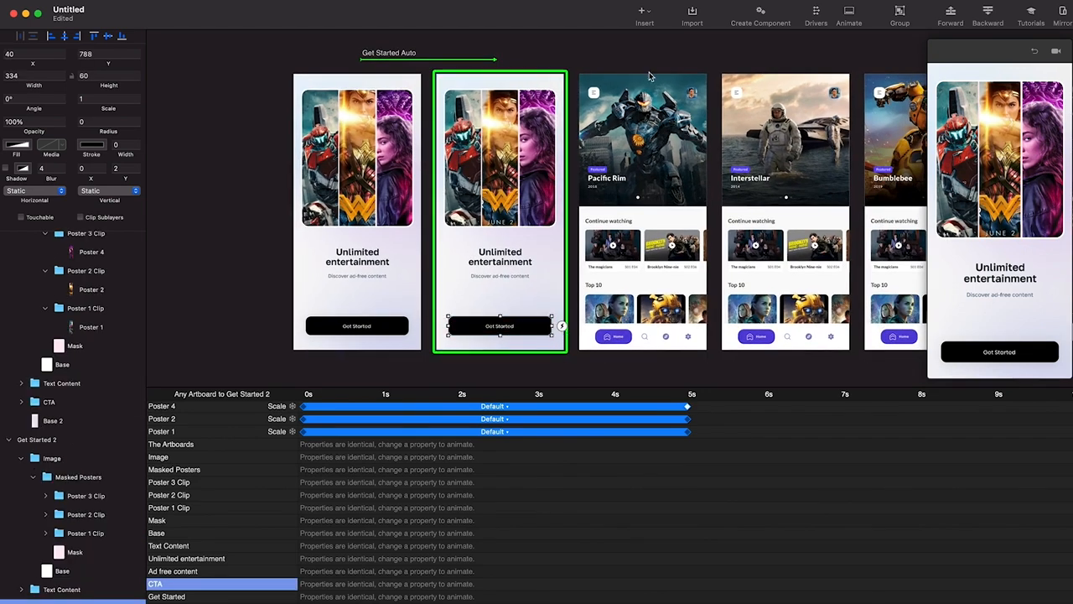
click(849, 12)
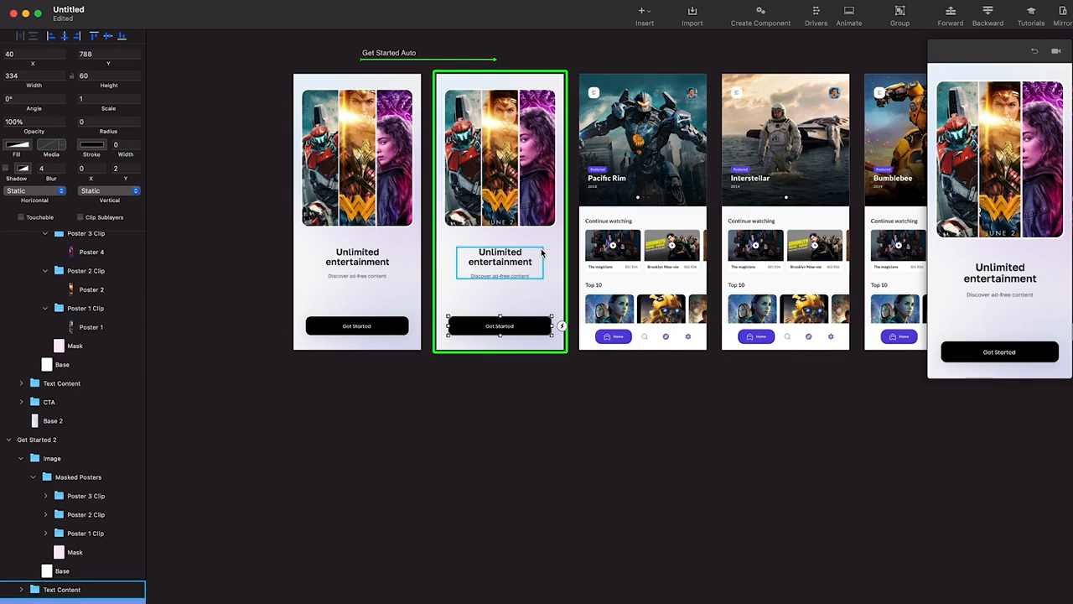
click(316, 262)
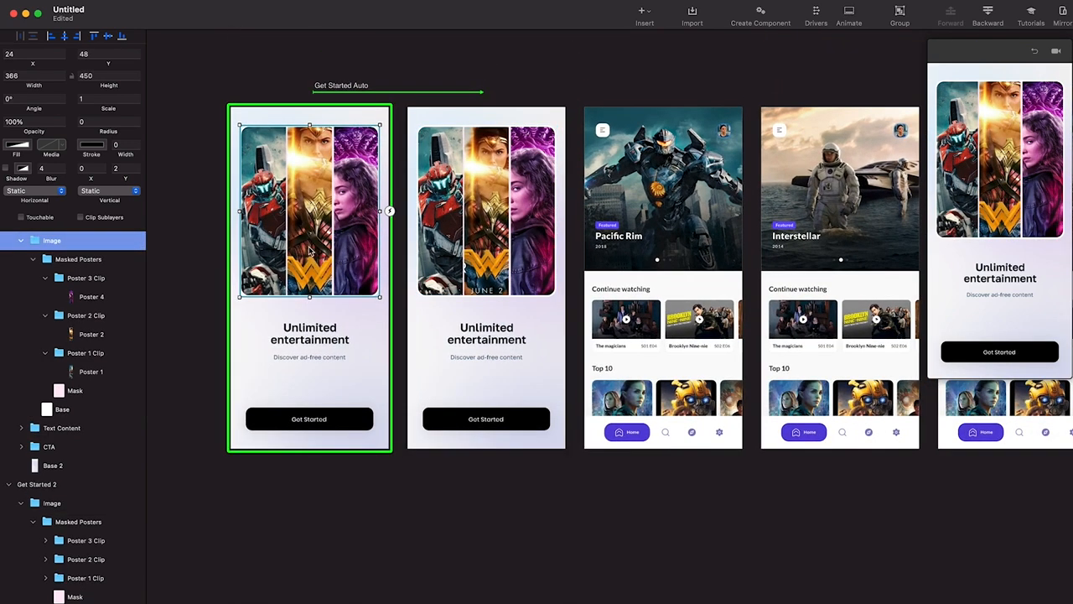
click(21, 241)
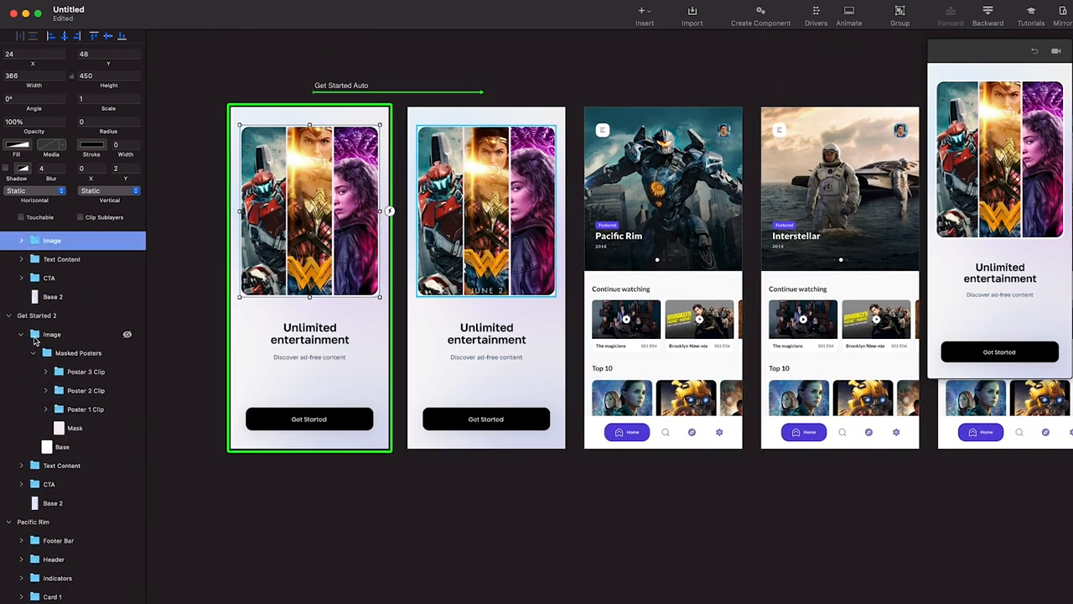
click(21, 333)
click(445, 289)
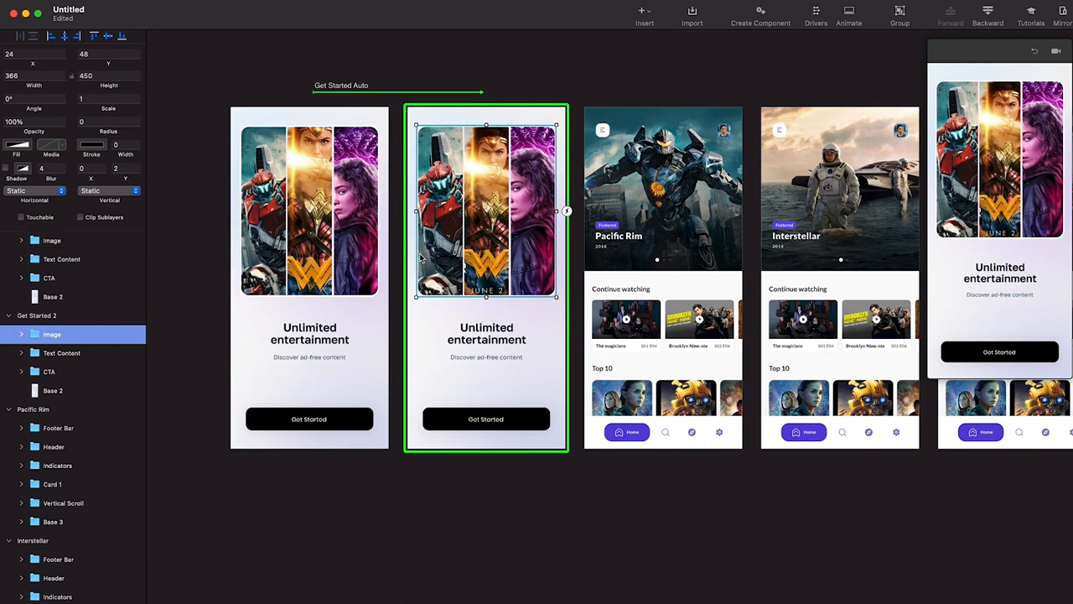
Add a Tap transition from the CTA group of Get Started 2 back onto its own artboard to create the next artboard
click(509, 418)
click(561, 419)
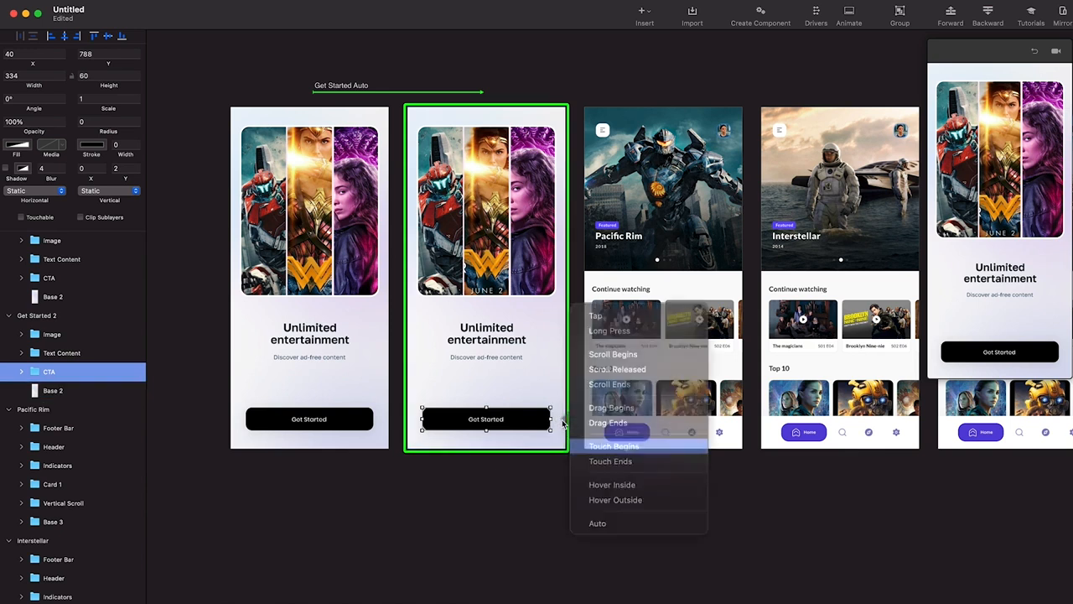
click(621, 335)
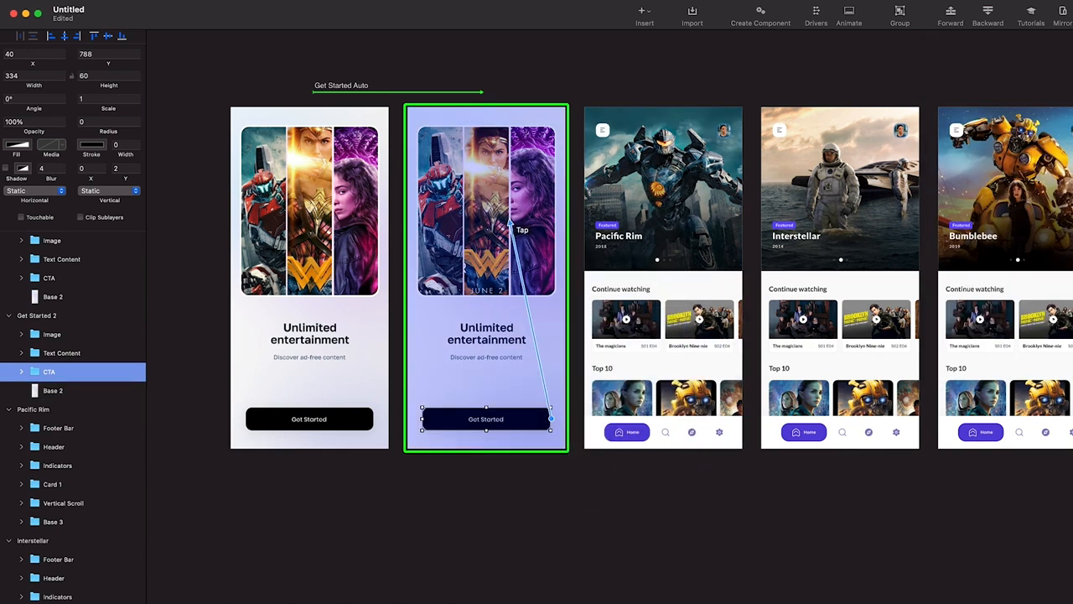
drag(510, 225, 512, 227)
scroll(486, 252, right, 5)
Move the CTA group in Get Started 3 straight down below the artboard to Y 906
click(476, 217)
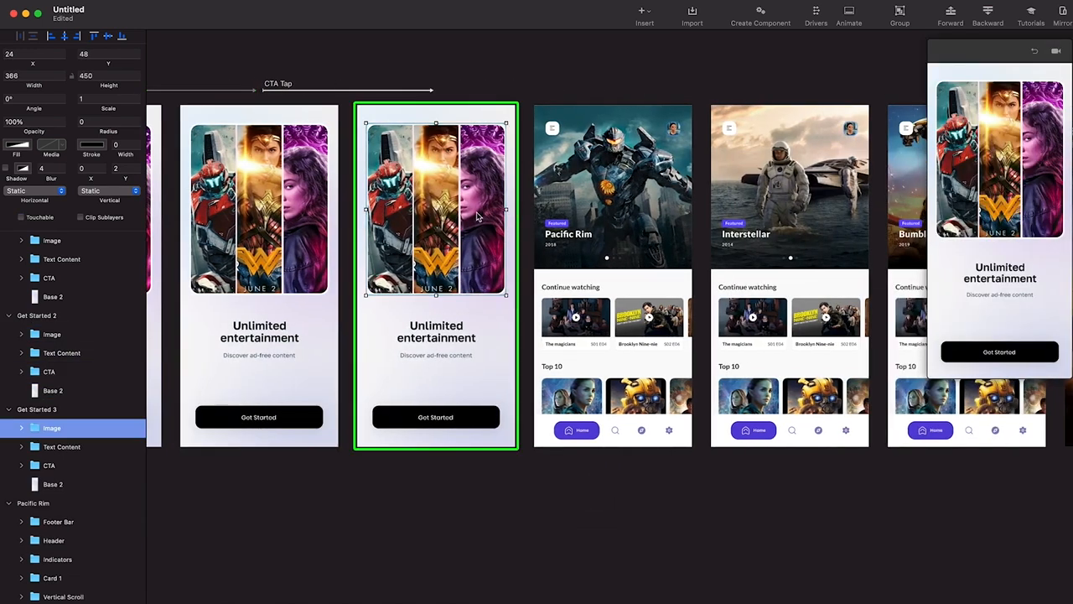
scroll(477, 216, up, 2)
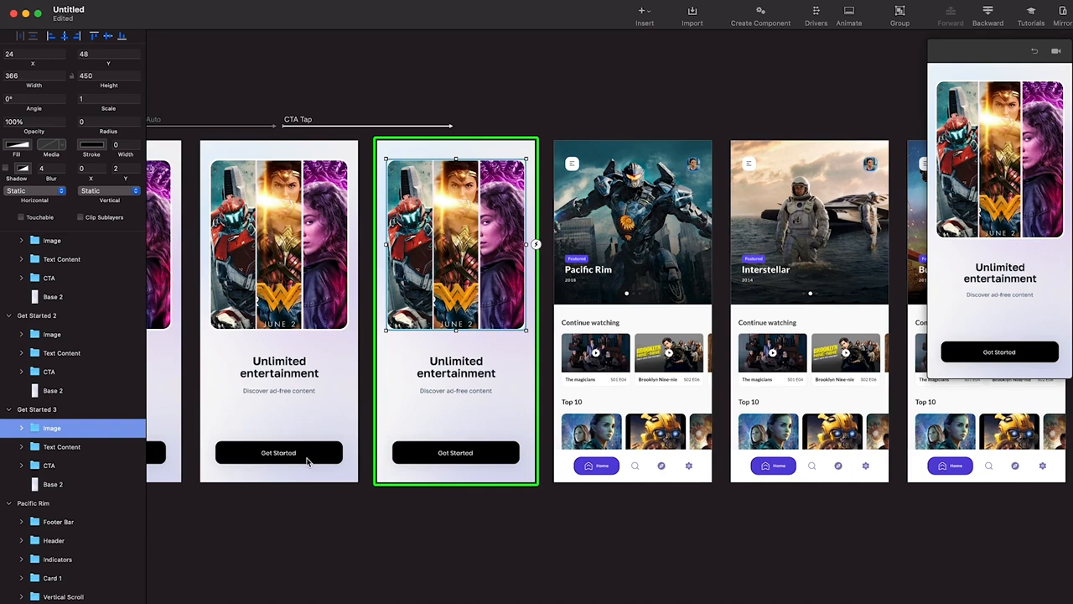
drag(463, 457, 471, 500)
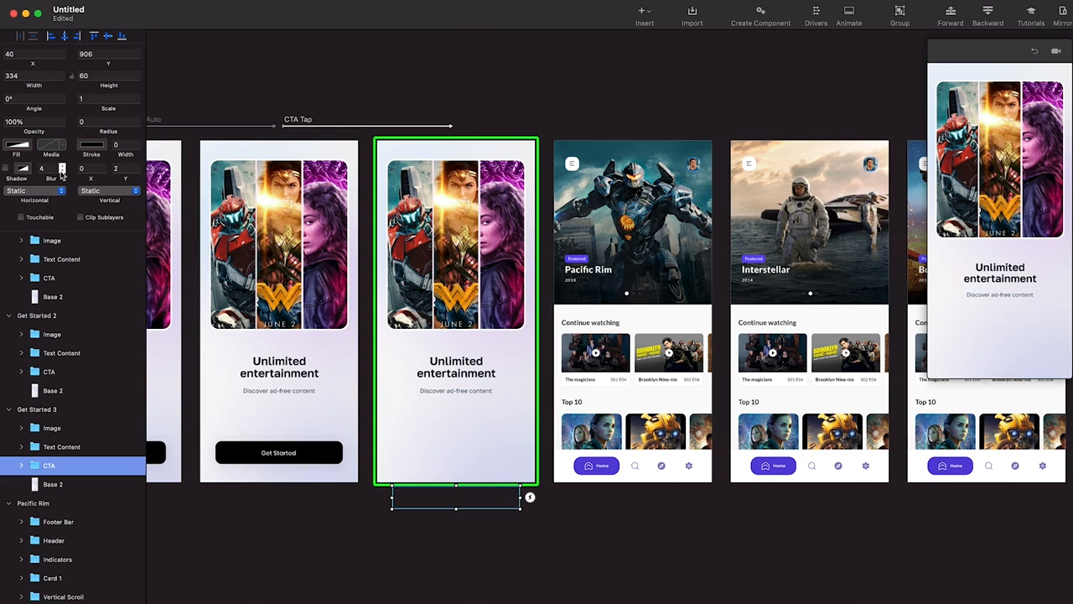
Set the Image group in Get Started 3 to scale 0,5 and opacity 0%
mouse_move(514, 289)
mouse_down()
mouse_move(515, 234)
mouse_move(516, 292)
mouse_up()
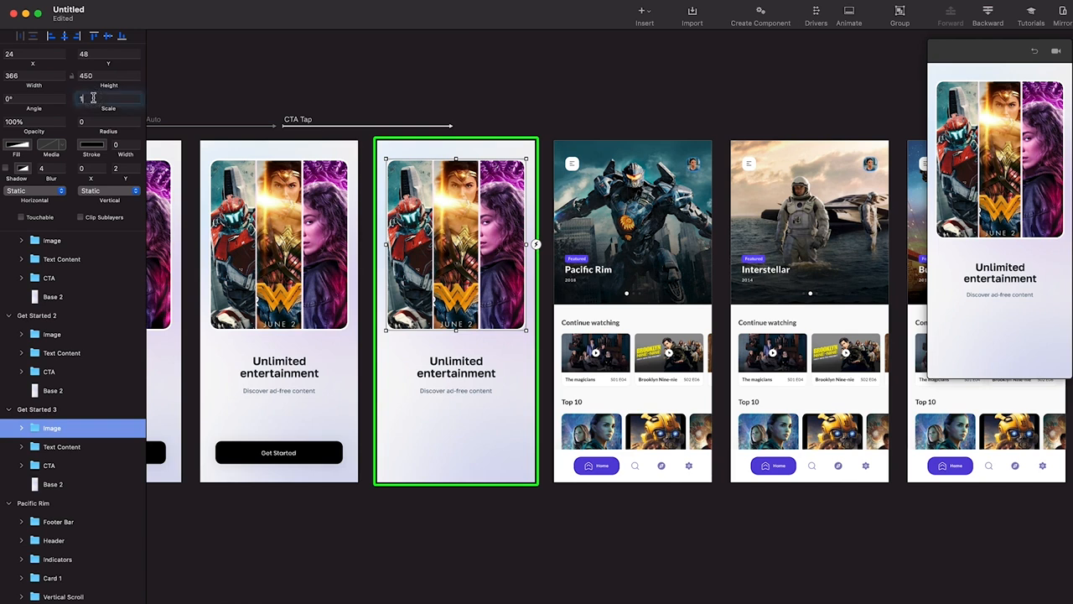
key(Return)
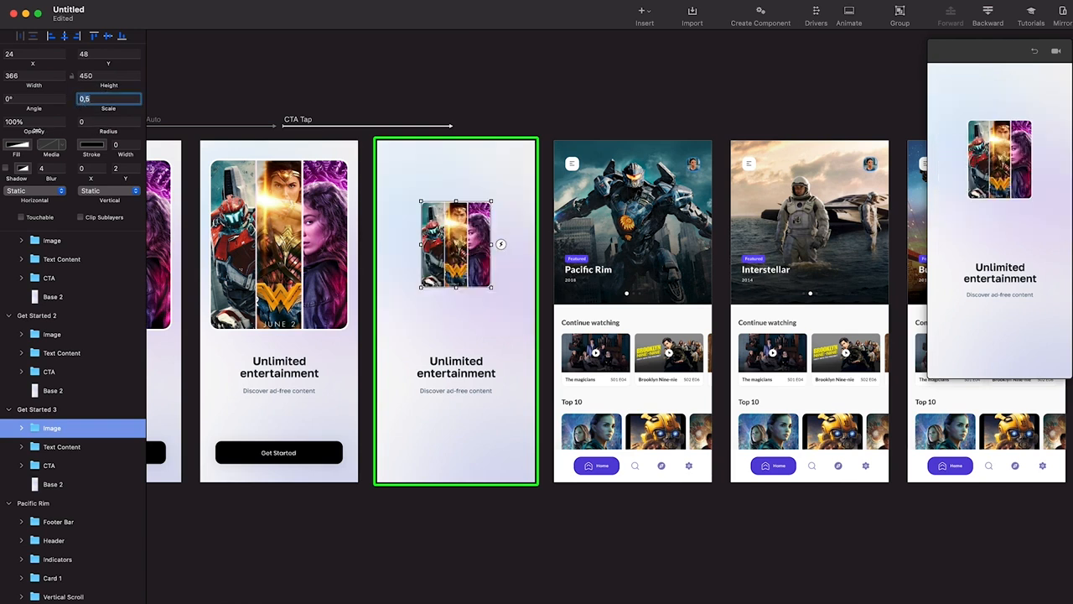
key(Tab)
text(0)
key(Return)
Lower the Text Content group in Get Started 3 to Y 655 at 0% opacity, with its Ad free content layer at Y 168,48
click(475, 375)
drag(475, 375, 475, 421)
drag(37, 130, 4, 138)
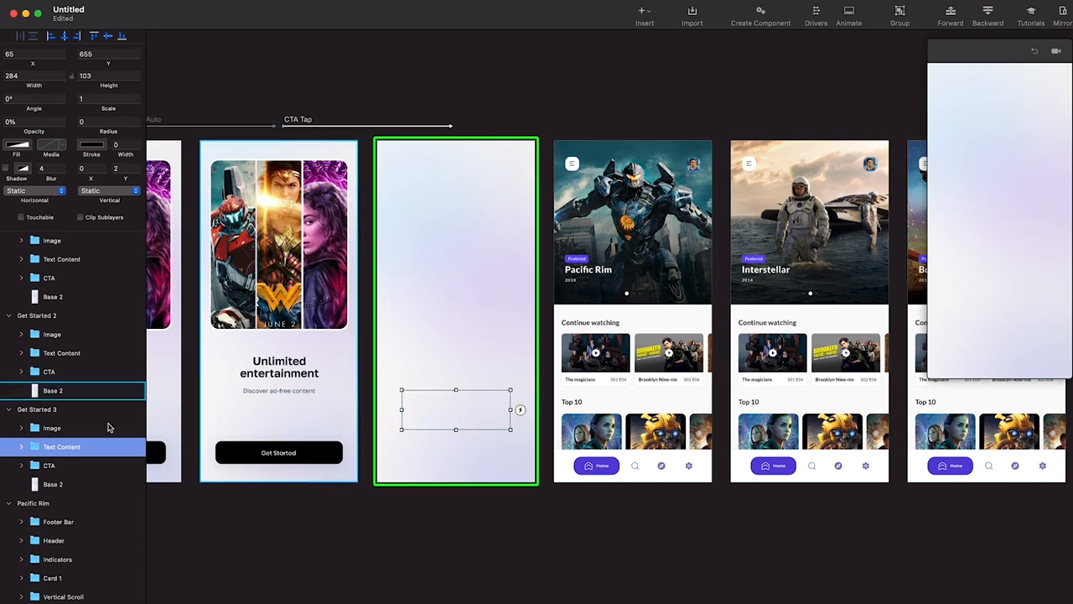
click(23, 447)
click(84, 484)
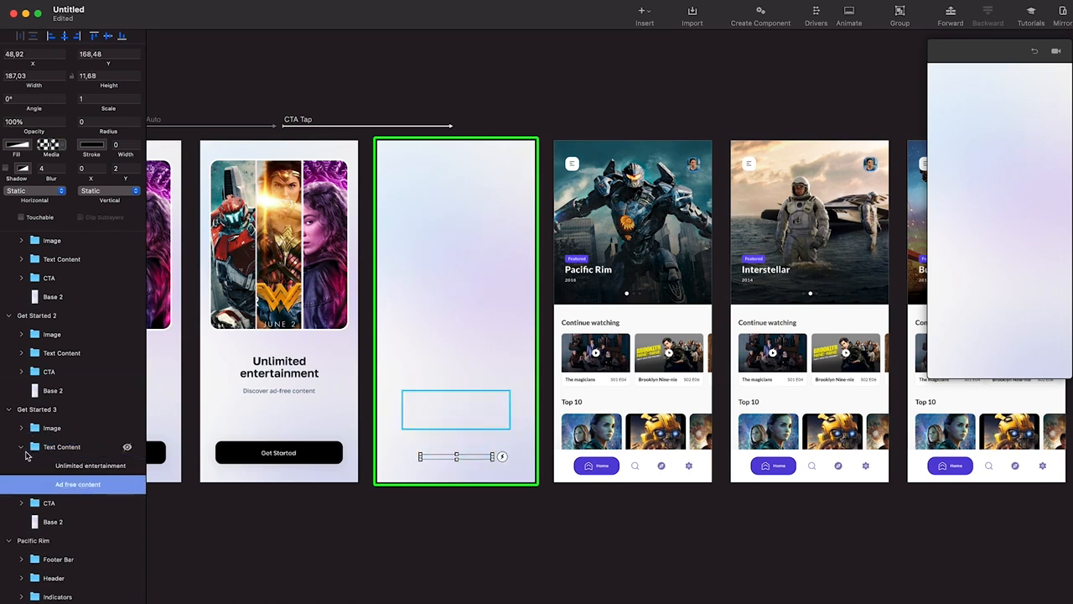
click(505, 524)
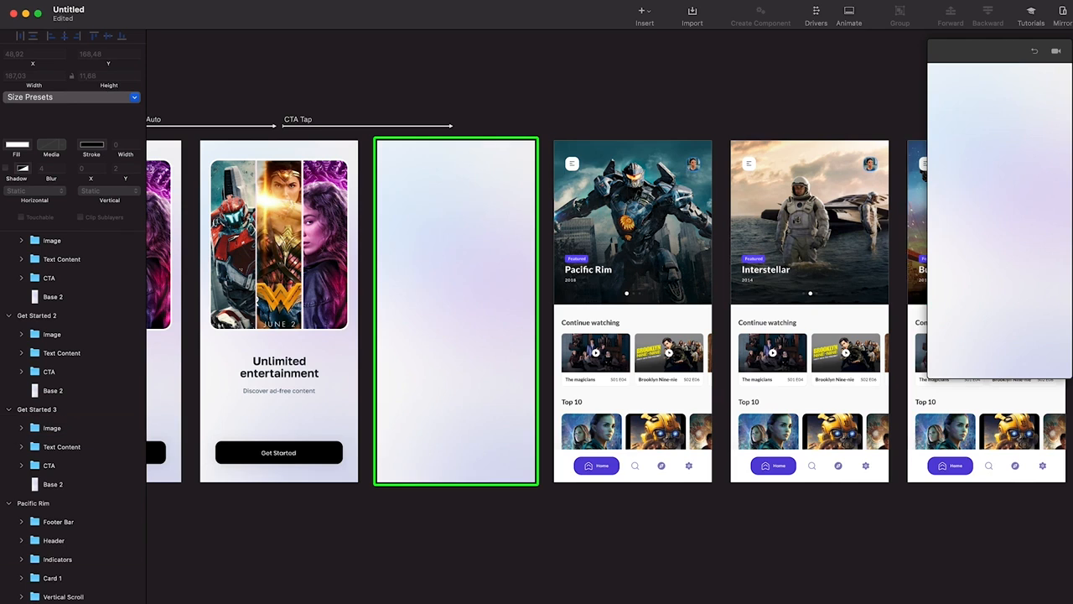
Test the Get Started tap in the preview and extend all the CTA Tap animations to end at about 0.6 s
click(1036, 52)
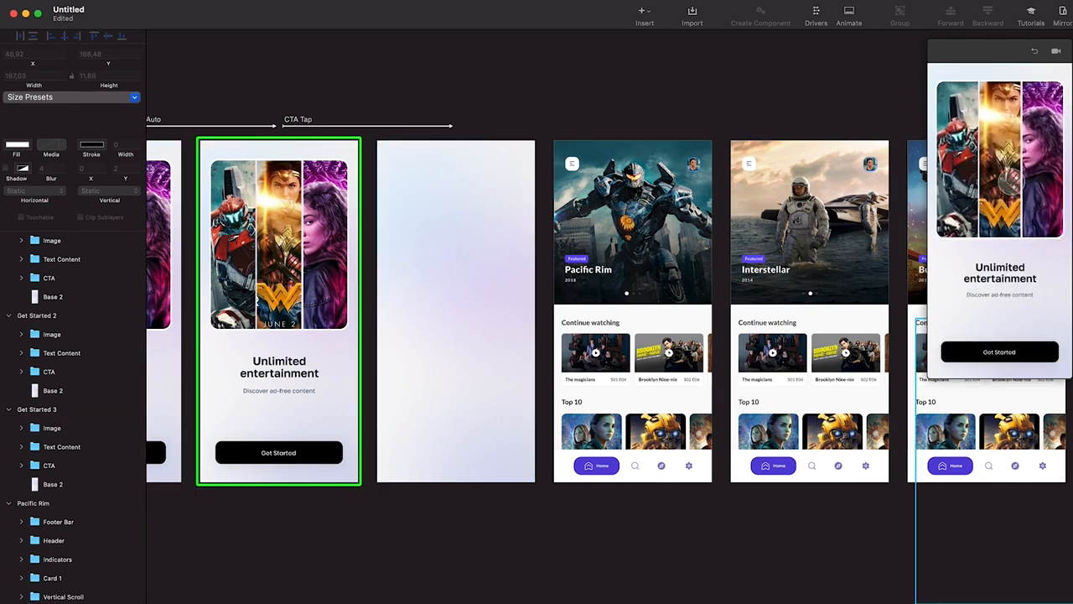
click(999, 351)
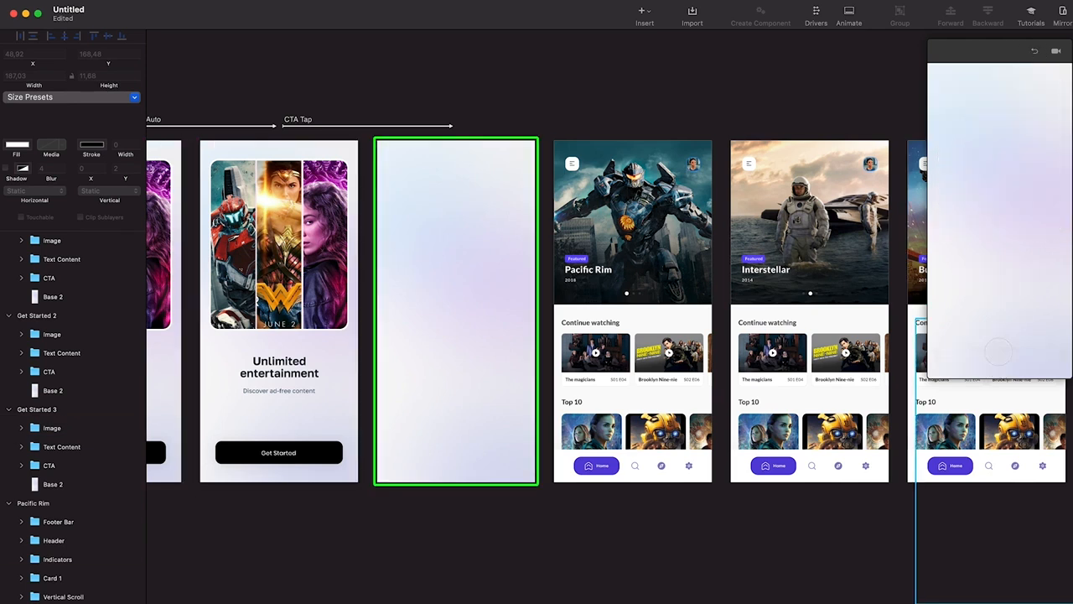
click(366, 126)
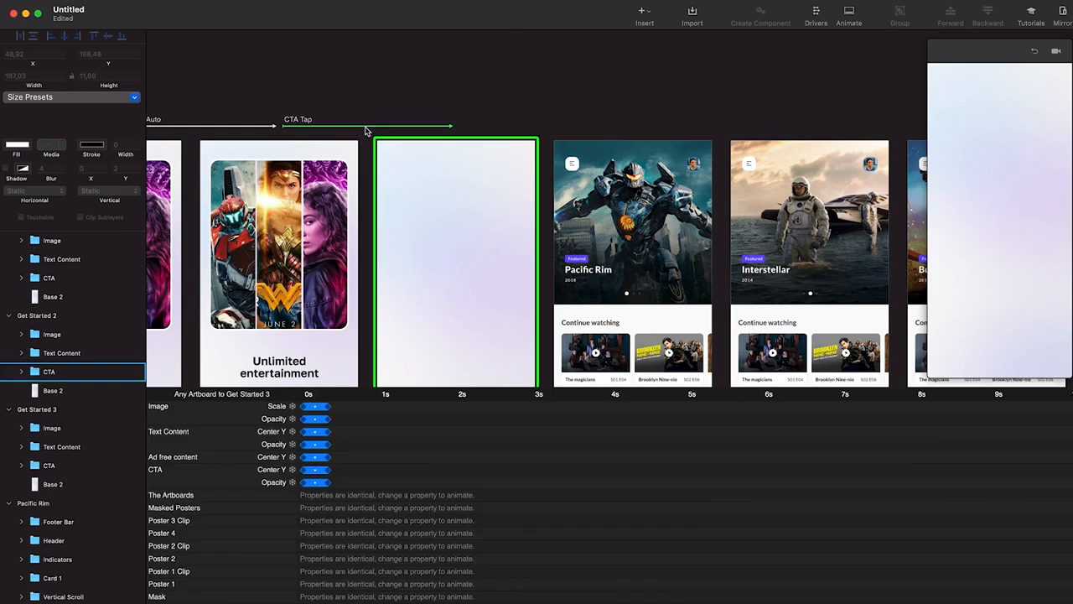
drag(331, 406, 354, 406)
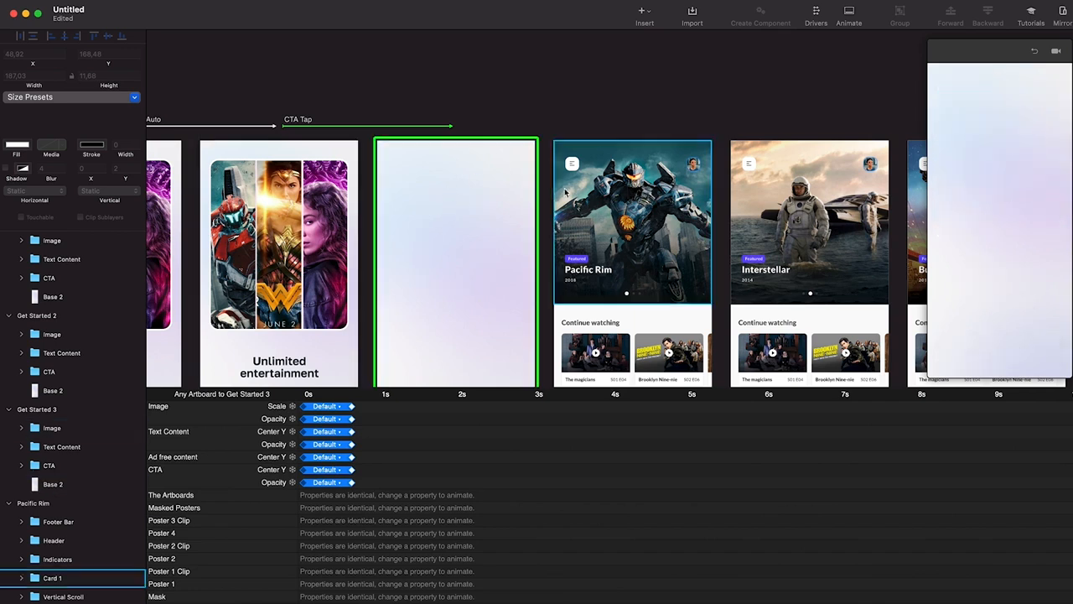
Copy the Footer Bar group from the Pacific Rim artboard into Get Started 3
scroll(545, 188, down, 3)
scroll(544, 188, up, 1)
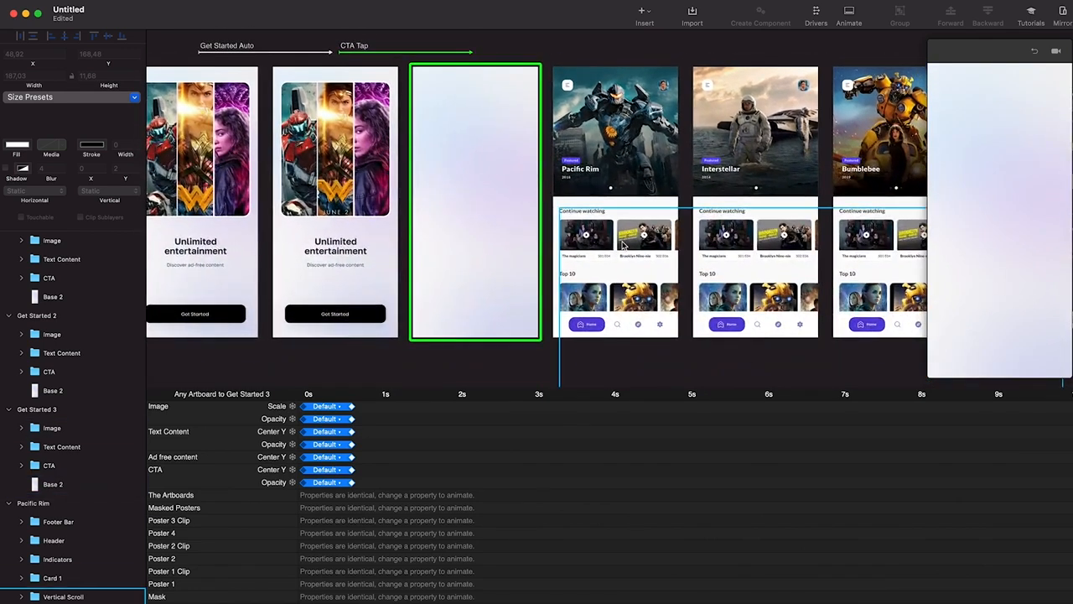
click(595, 323)
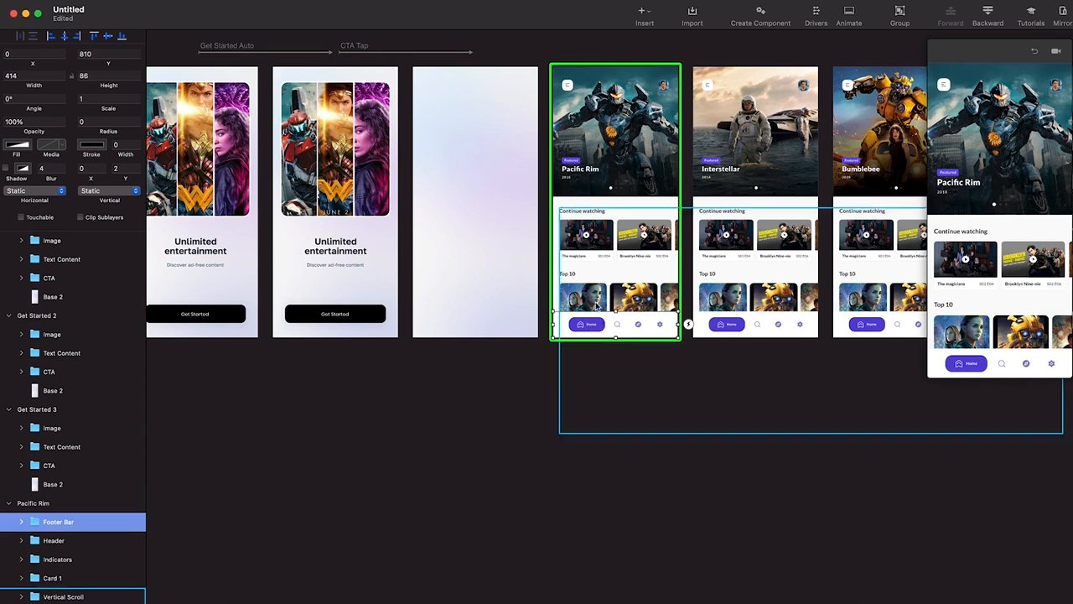
click(467, 286)
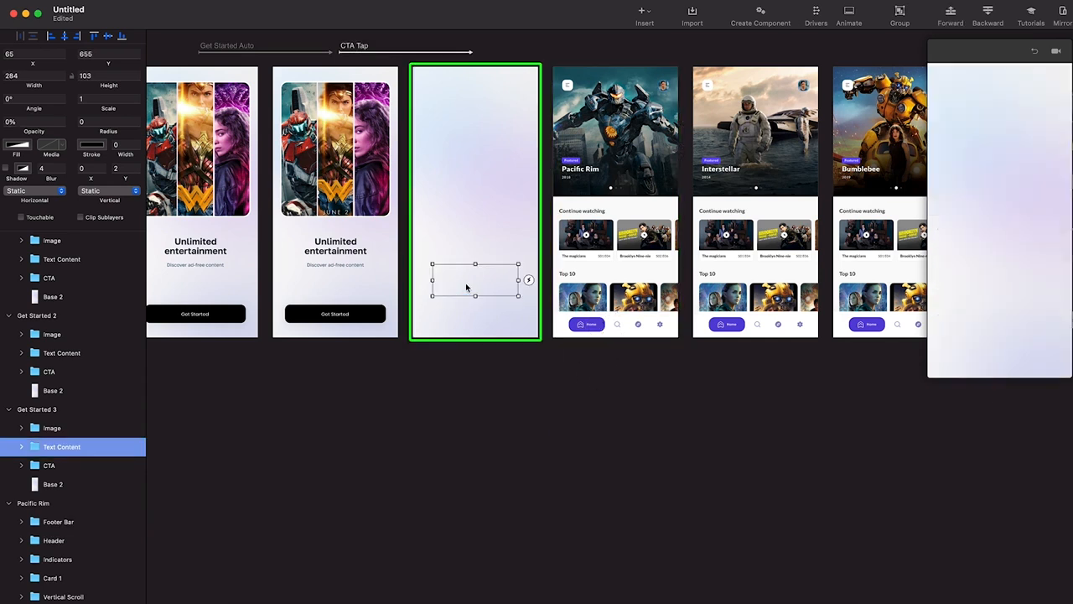
key(super+v)
Copy the Vertical Scroll group from Pacific Rim into Get Started 3 and move Footer Bar to the top of its layer order
scroll(474, 287, up, 5)
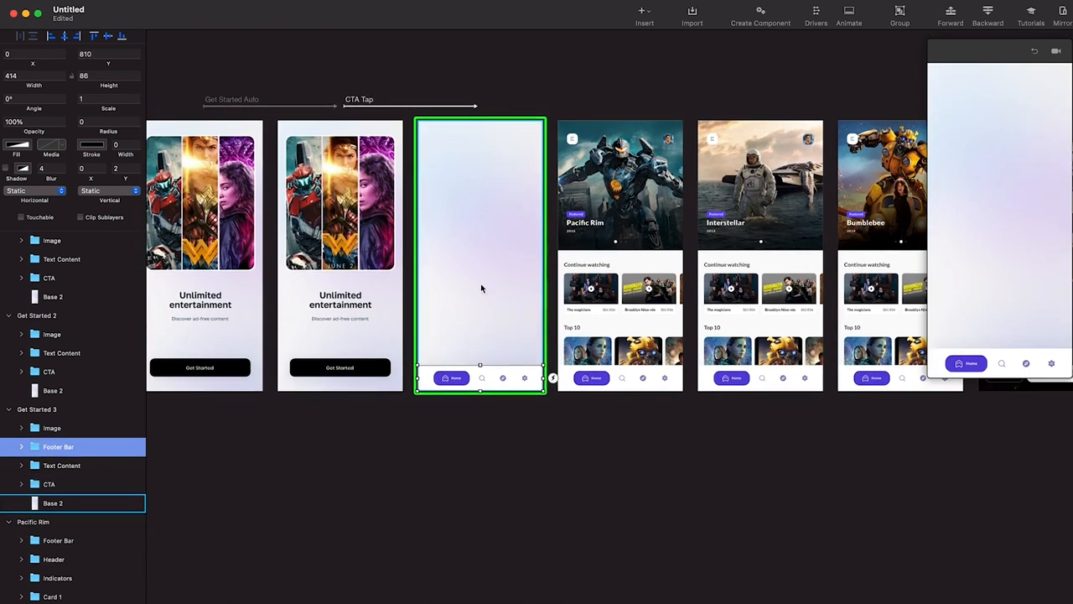
click(624, 340)
key(super+c)
click(472, 382)
key(super+v)
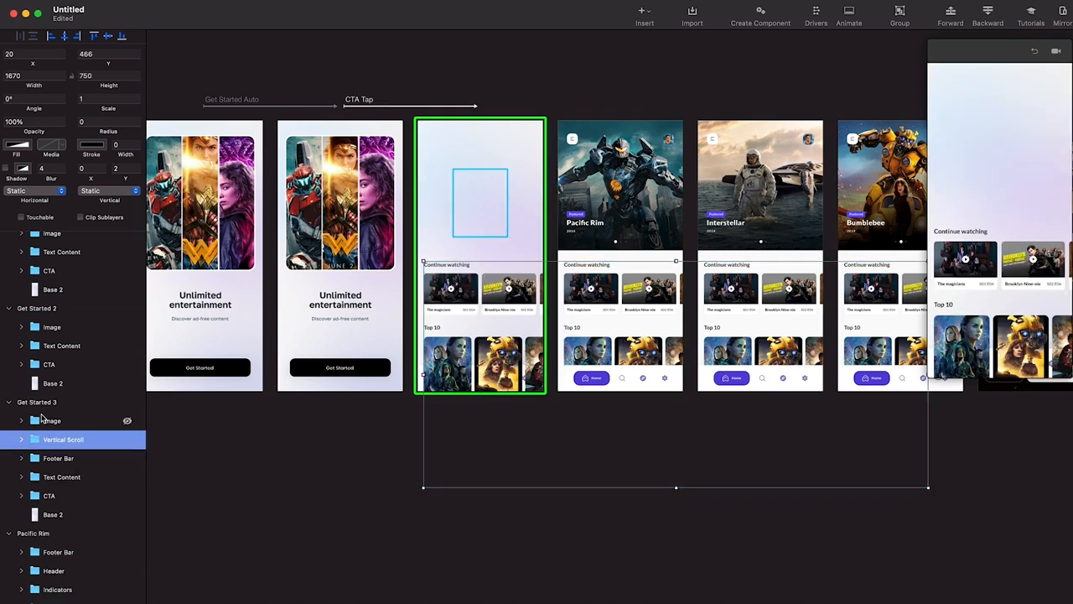
drag(55, 458, 60, 411)
click(482, 303)
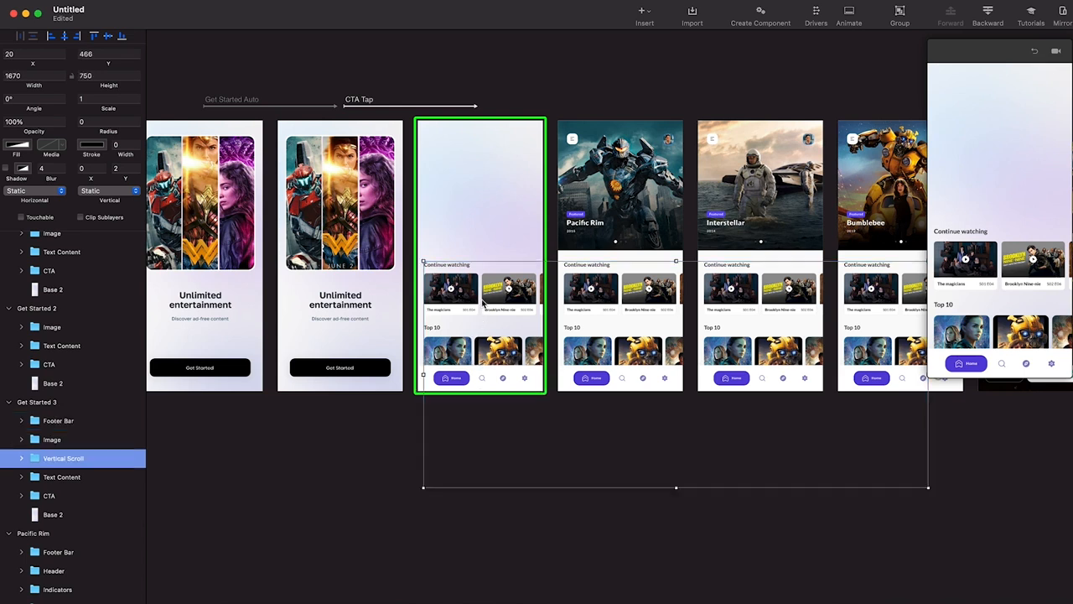
Copy the Card 1 group from the Pacific Rim artboard into Get Started 3, just above Vertical Scroll
click(615, 185)
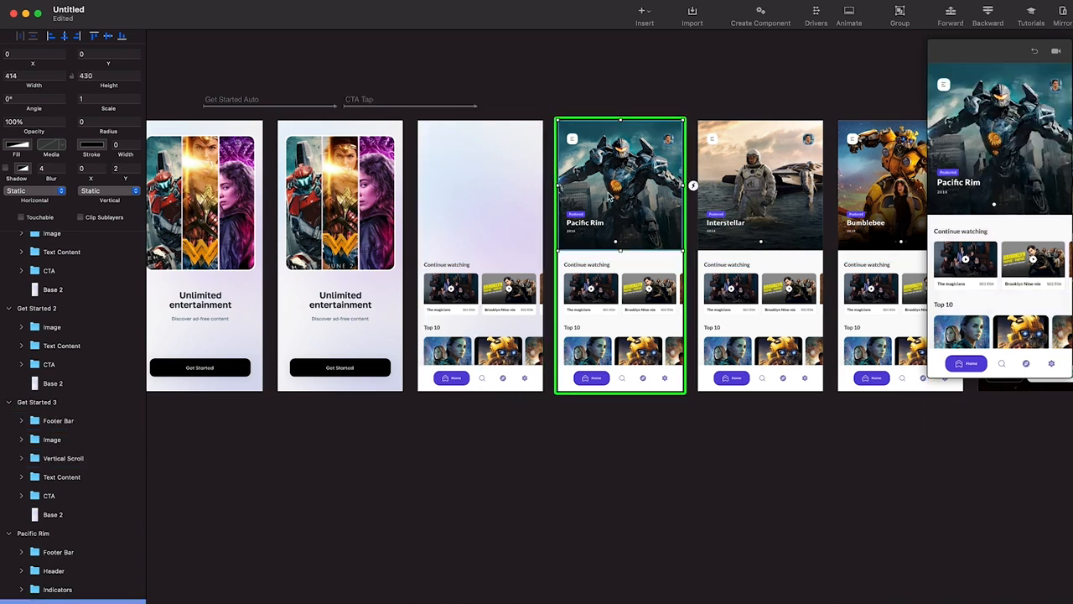
key(ctrl+c)
click(482, 193)
key(ctrl+v)
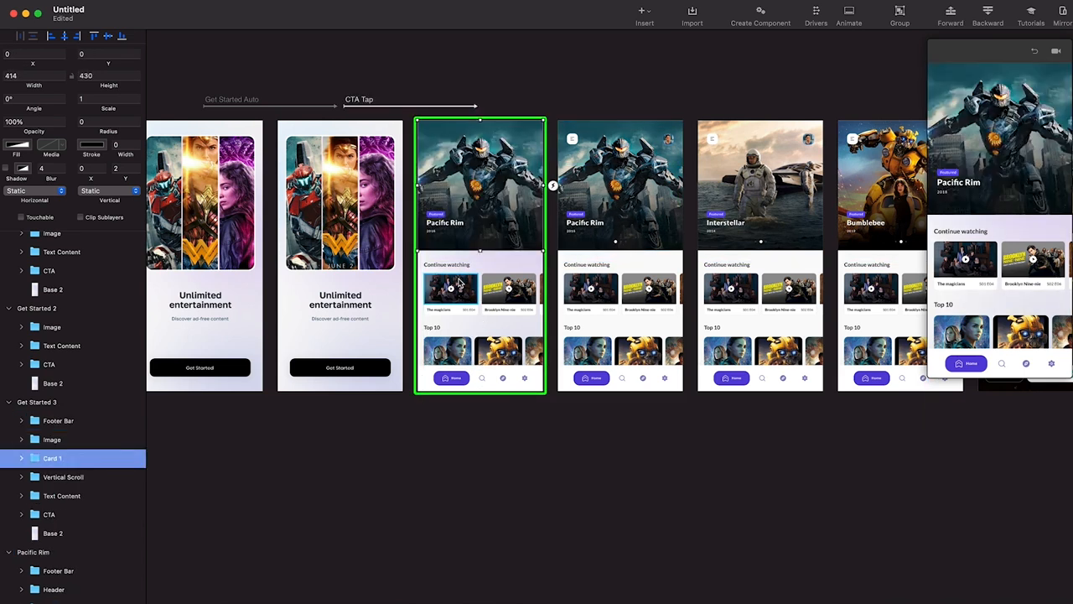
Copy the Header group from Pacific Rim into Get Started 3 and place it above Footer Bar in the layer order
click(584, 143)
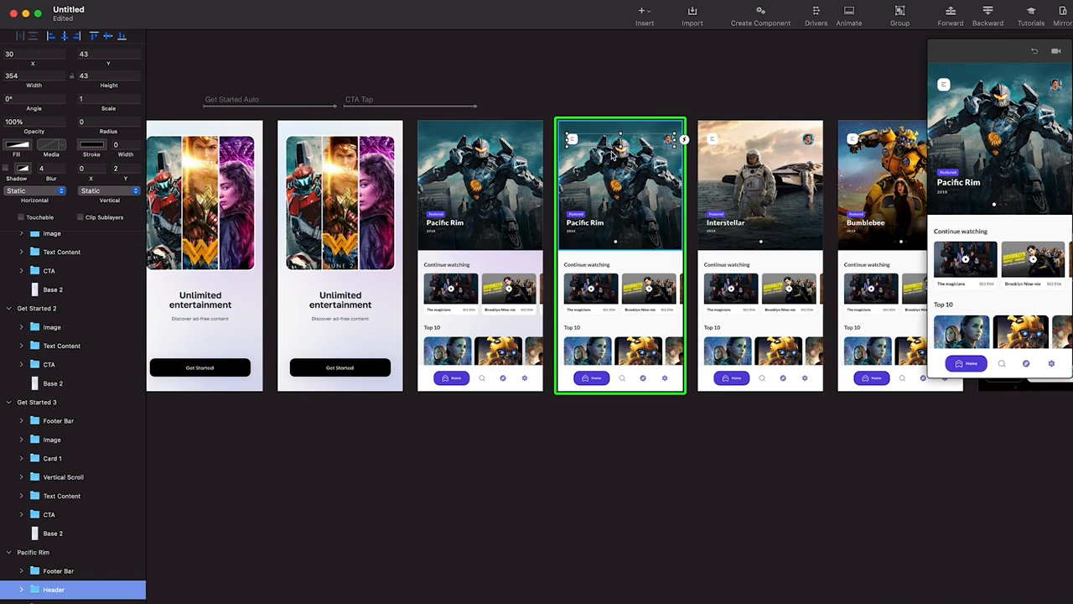
scroll(615, 153, up, 3)
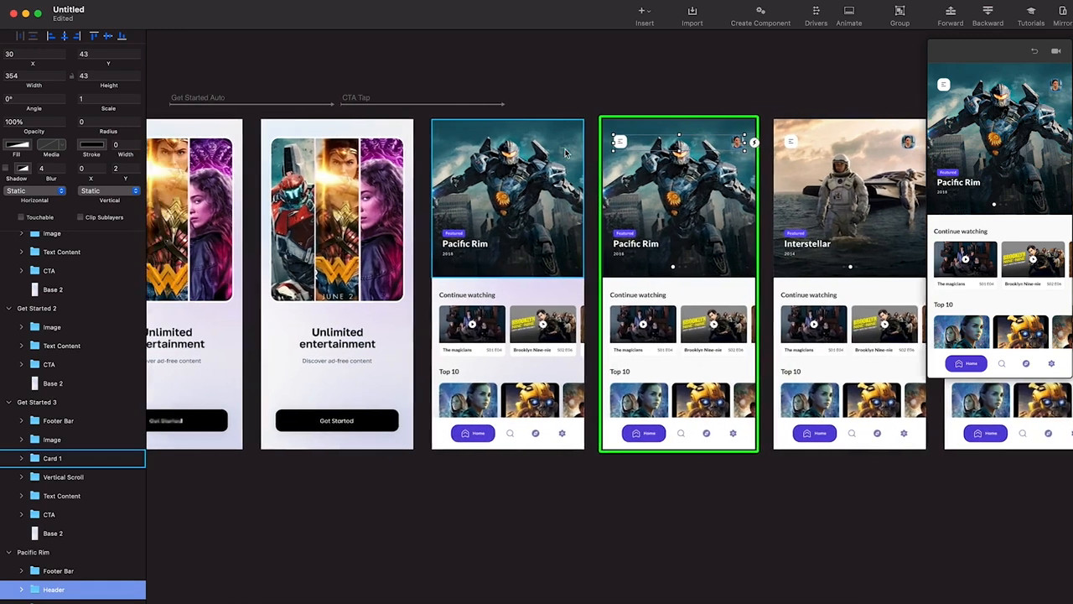
click(509, 243)
key(super+v)
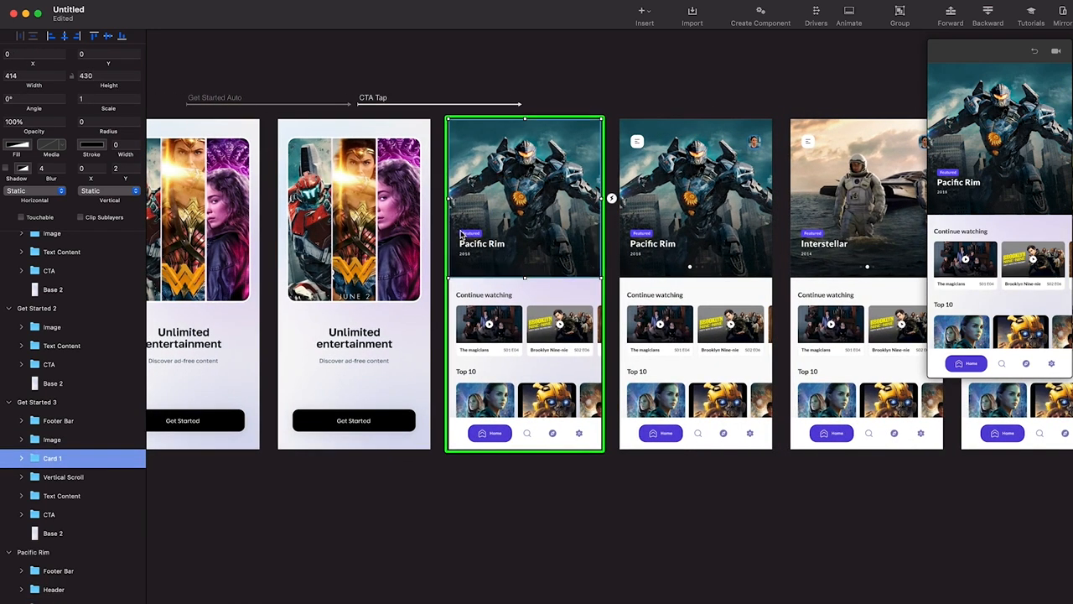
drag(82, 466, 67, 422)
Reorder the Get Started 3 layers so that Card 1 and Vertical Scroll sit above the Image group
click(67, 440)
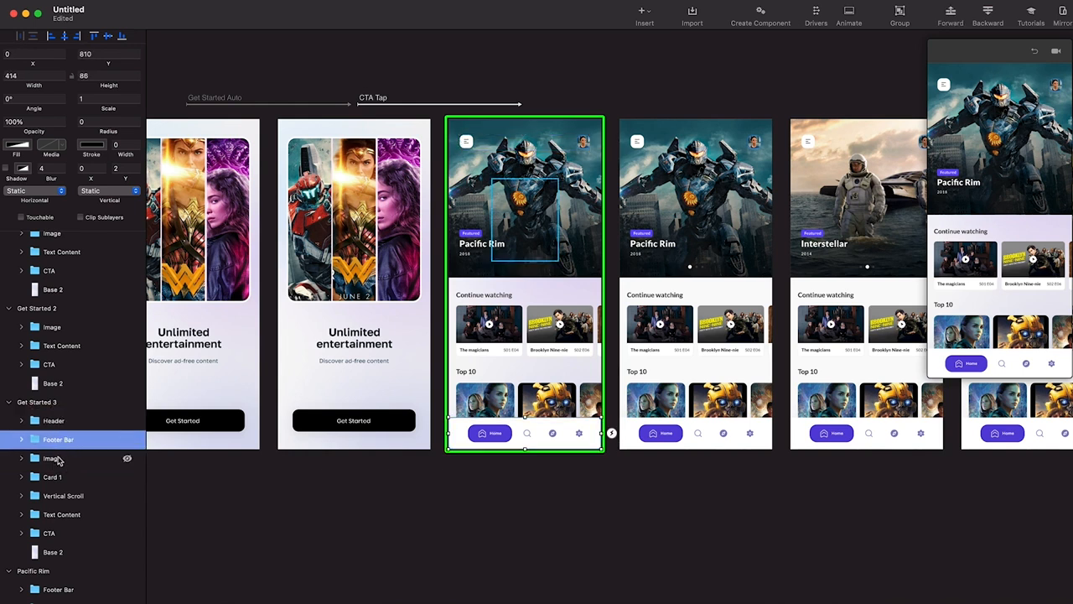
click(54, 459)
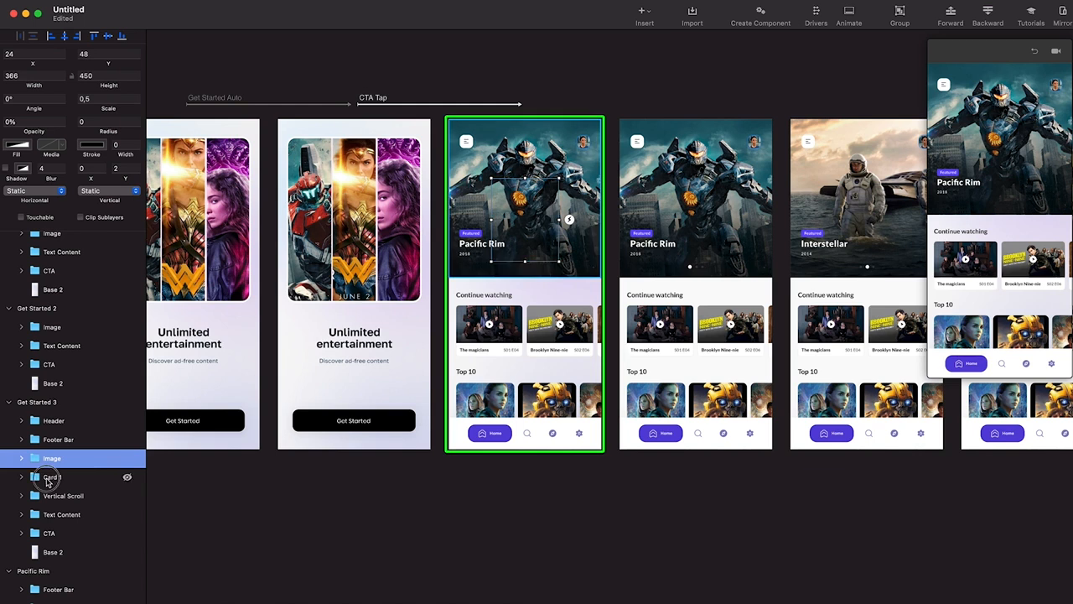
click(48, 477)
click(65, 501)
click(62, 514)
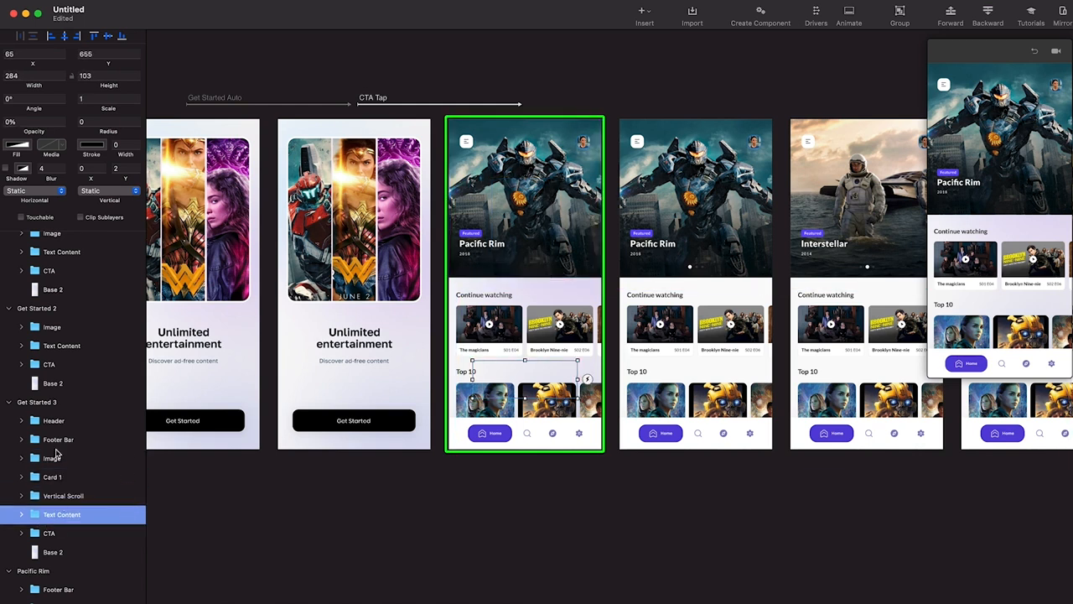
click(52, 458)
drag(52, 479, 52, 458)
click(52, 478)
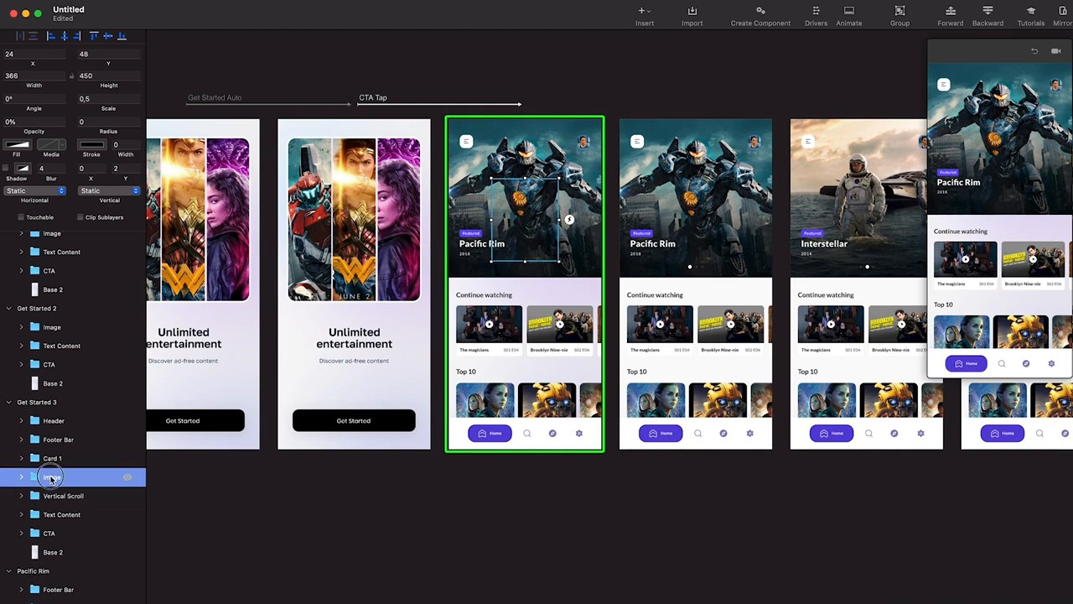
drag(57, 496, 60, 481)
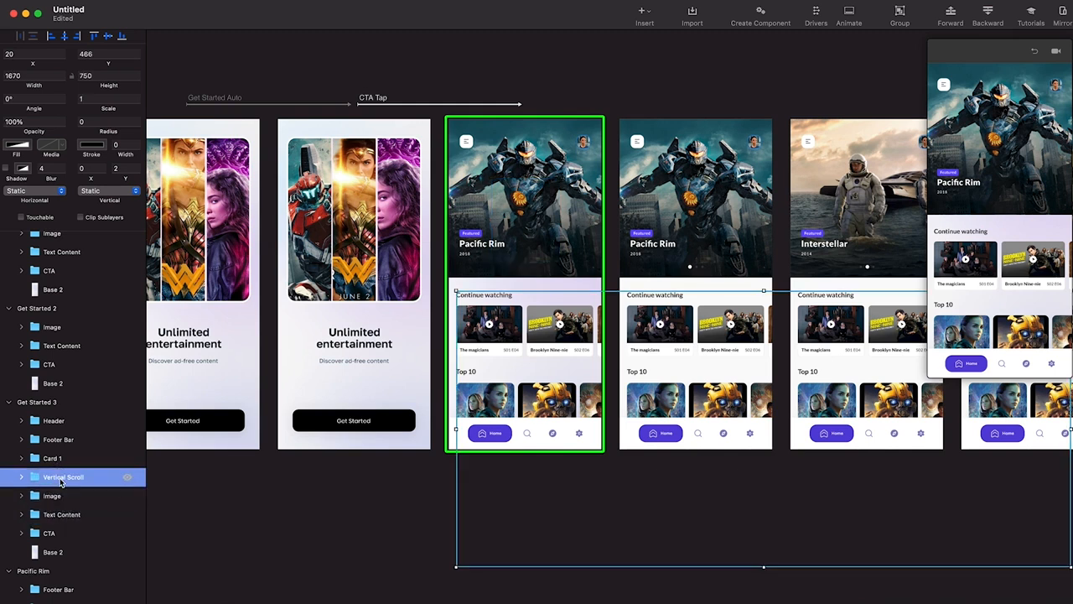
click(52, 495)
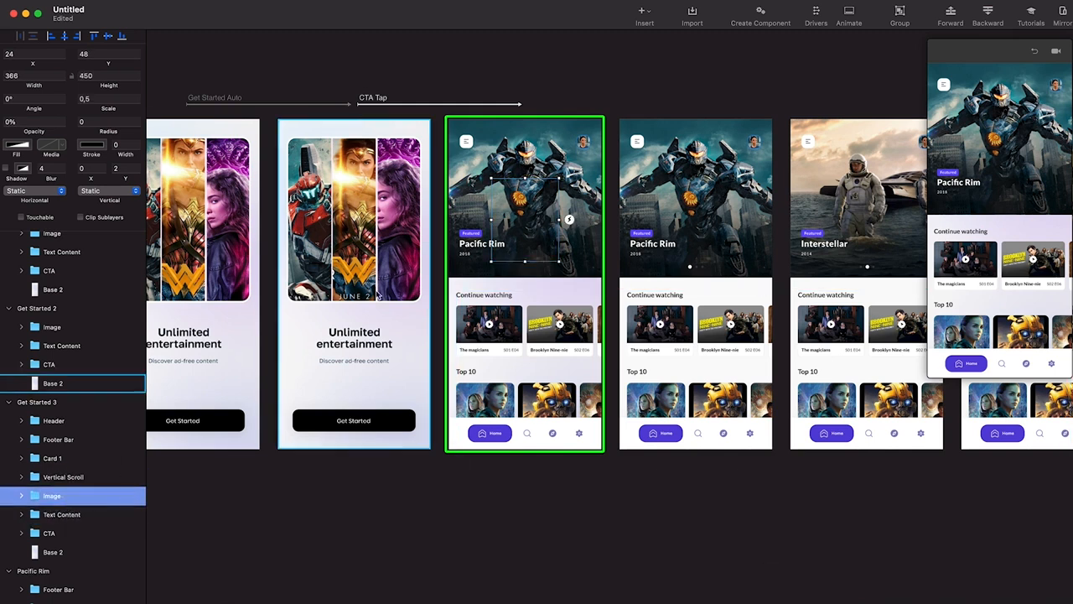
Test the tap transition from Get Started 2 using the Get Started button in the preview
click(403, 250)
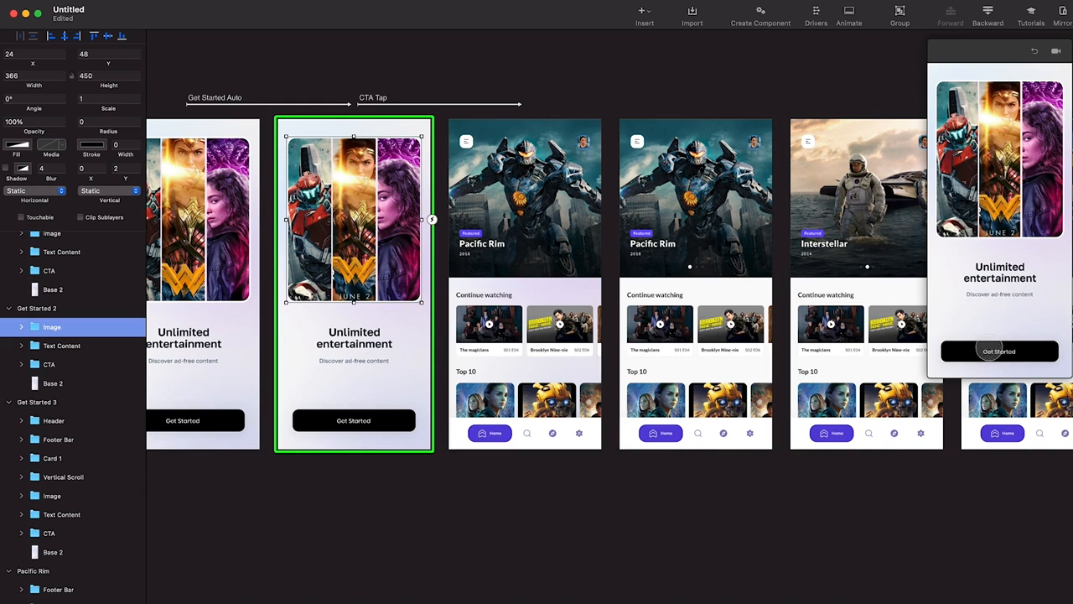
click(983, 350)
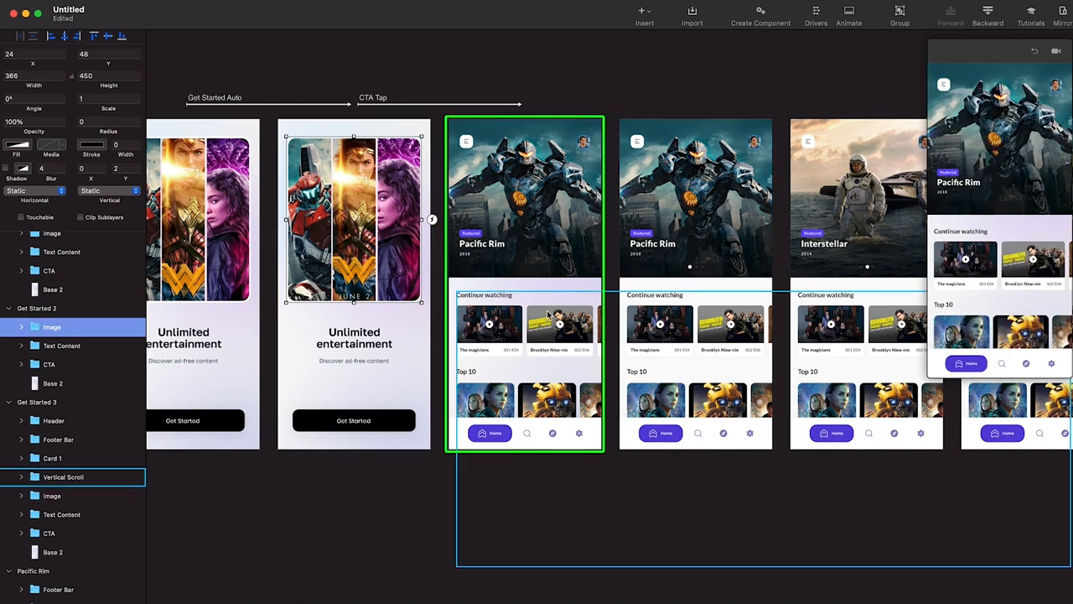
Delete the original Pacific Rim artboard that follows Get Started 3
click(522, 433)
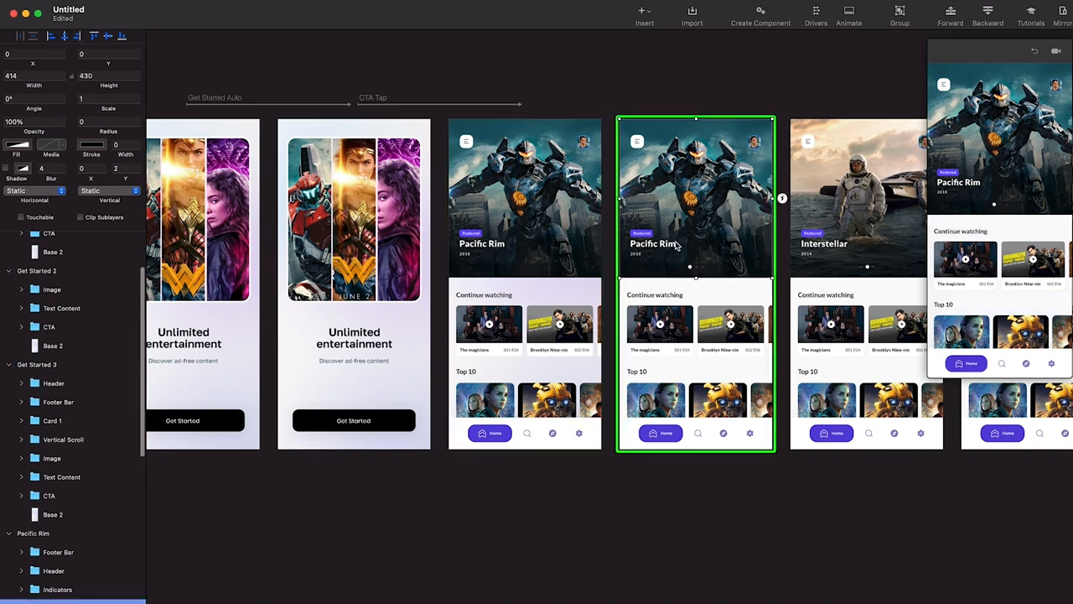
click(43, 539)
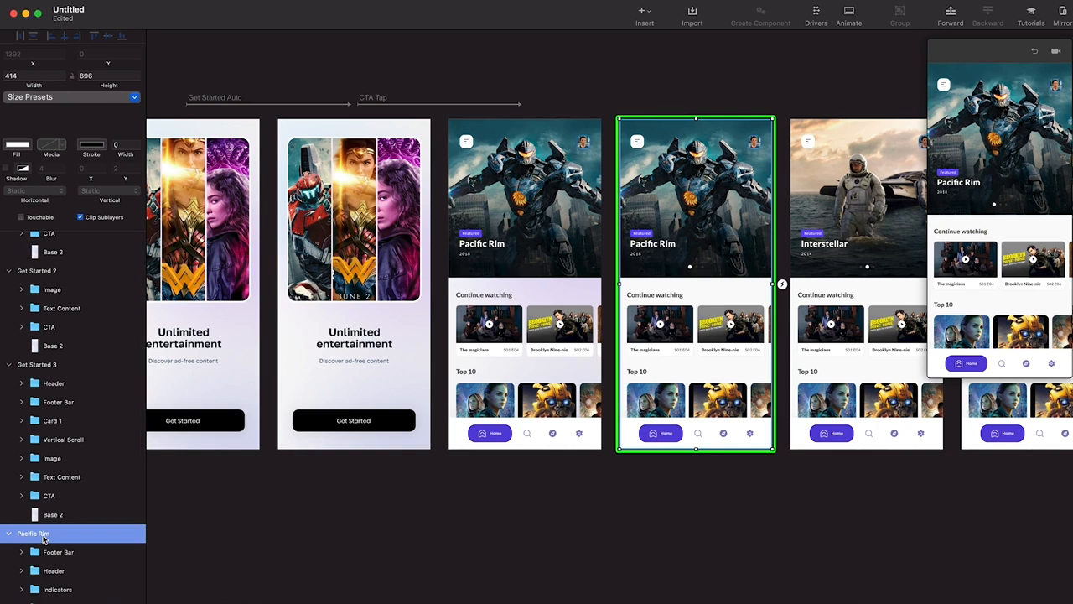
key(Delete)
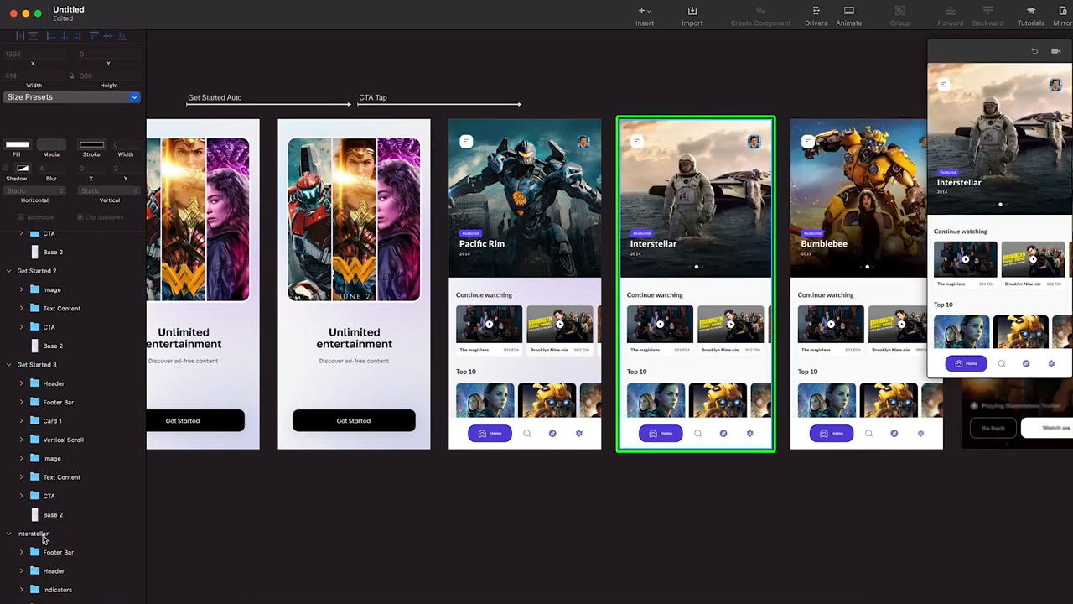
Rename the Get Started 3 artboard as Pacific Rim
click(551, 437)
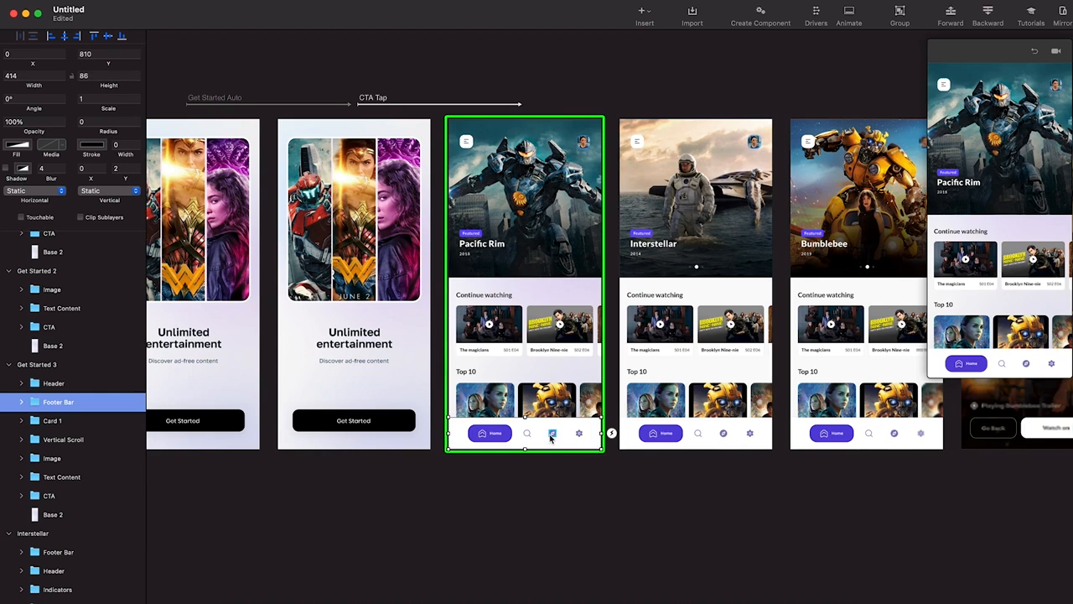
scroll(545, 356, left, 5)
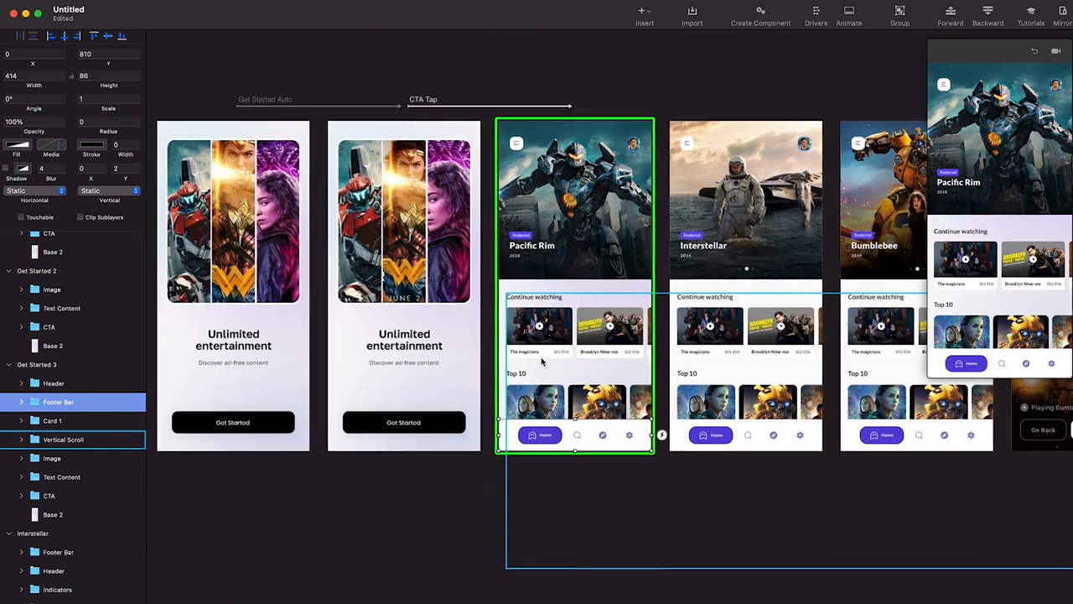
double_click(37, 365)
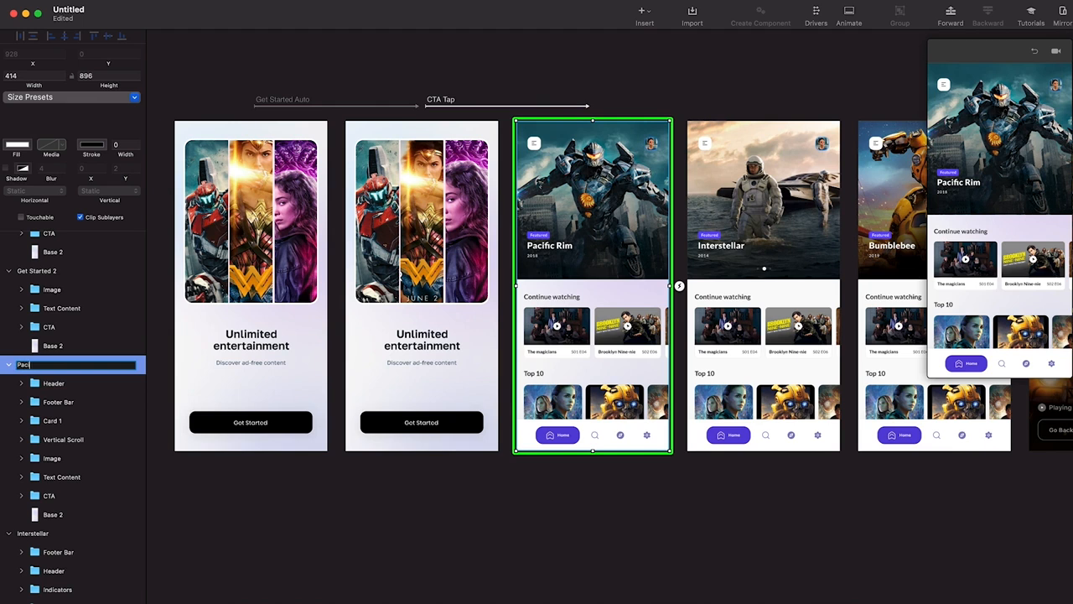
text(Pacific Rim)
key(Return)
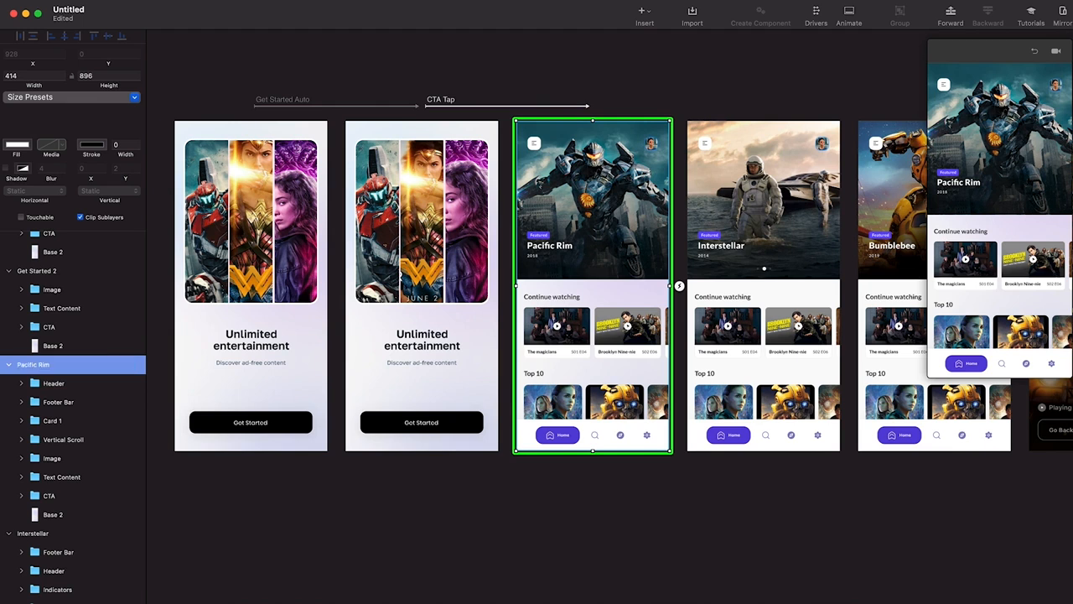
Copy the Footer Bar group from Pacific Rim into Get Started 2 at Y 870 and set its opacity to 0%
click(546, 432)
click(461, 433)
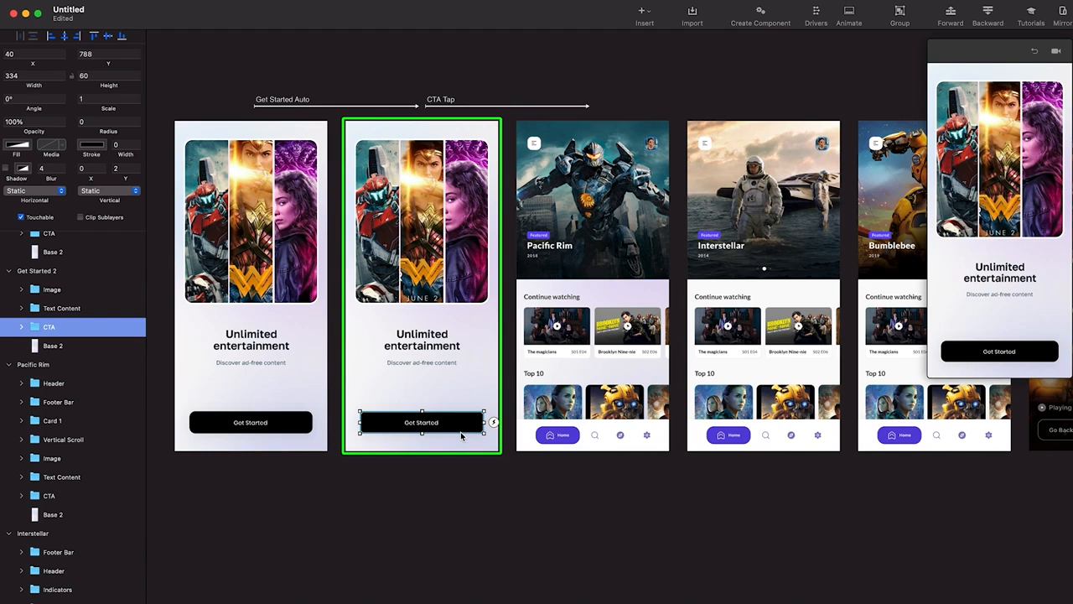
key(super+v)
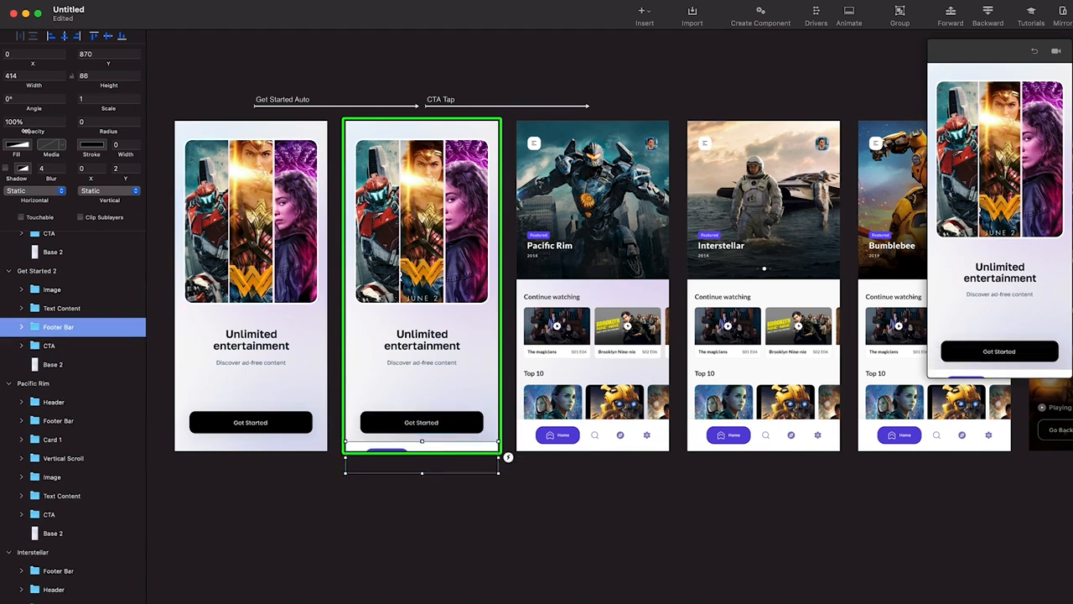
drag(25, 131, 5, 132)
Copy the Vertical Scroll group from Pacific Rim into Get Started 2, above the CTA group
click(635, 334)
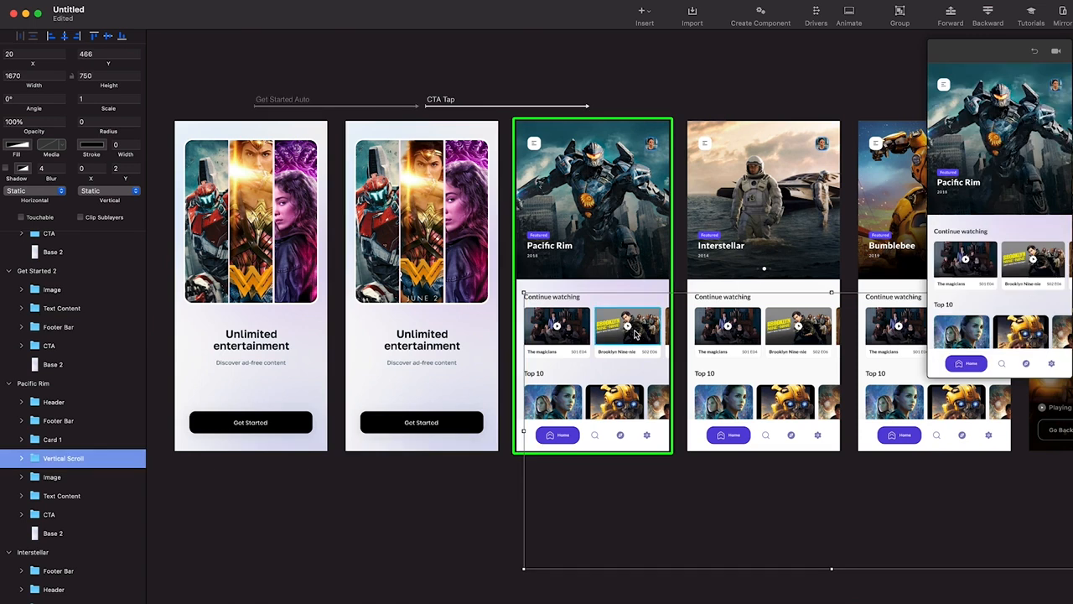
click(423, 424)
key(super+v)
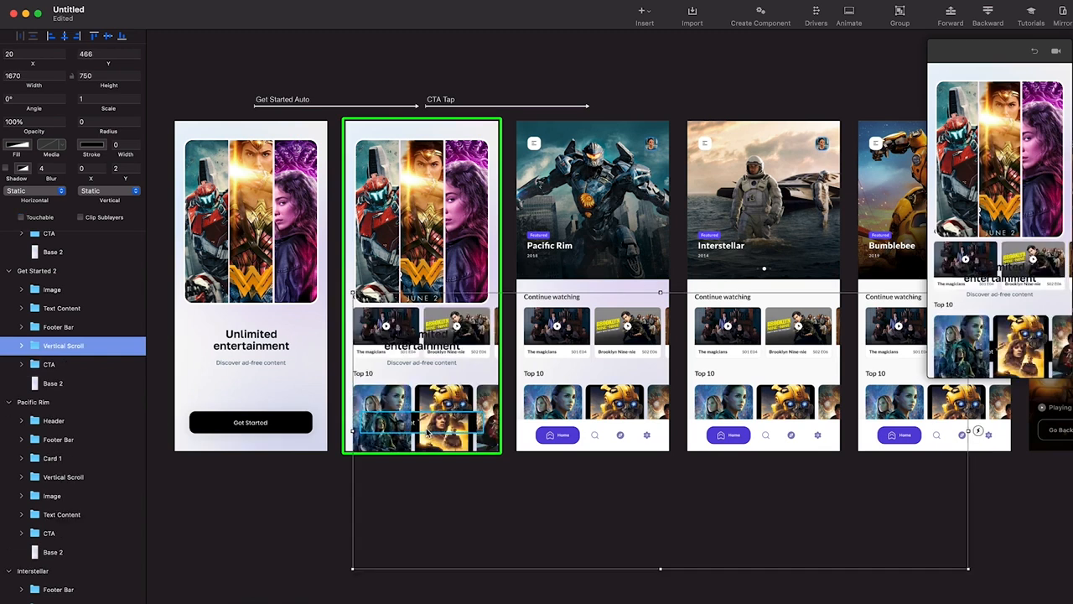
Move the Vertical Scroll group in Get Started 2 down to Y 676 and set its opacity to 0%
key(shift+Down)
key(shift+Down)
key(shift+Down)
key(shift+Down)
key(shift+Down)
key(shift+Down)
key(shift+Down)
key(shift+Down)
key(shift+Down)
key(shift+Down)
key(shift+Down)
key(shift+Down)
key(shift+Down)
key(shift+Down)
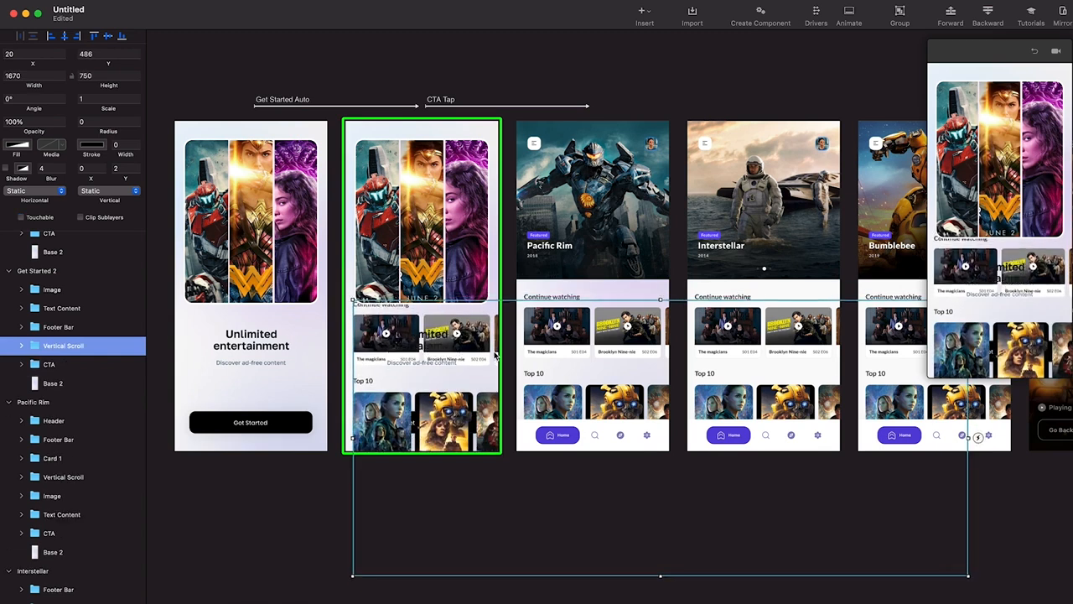
key(shift+Down)
key(shift+Down)
key(shift+Down)
key(shift+Down)
key(shift+Down)
key(shift+Down)
key(shift+Down)
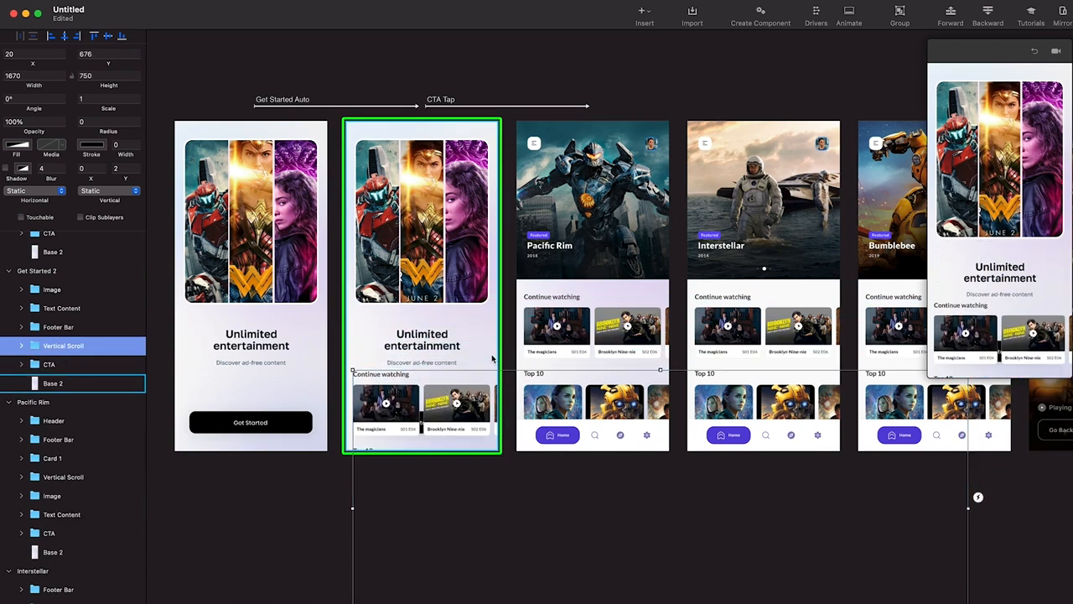
key(shift+Down)
key(shift+Down)
key(shift+Down)
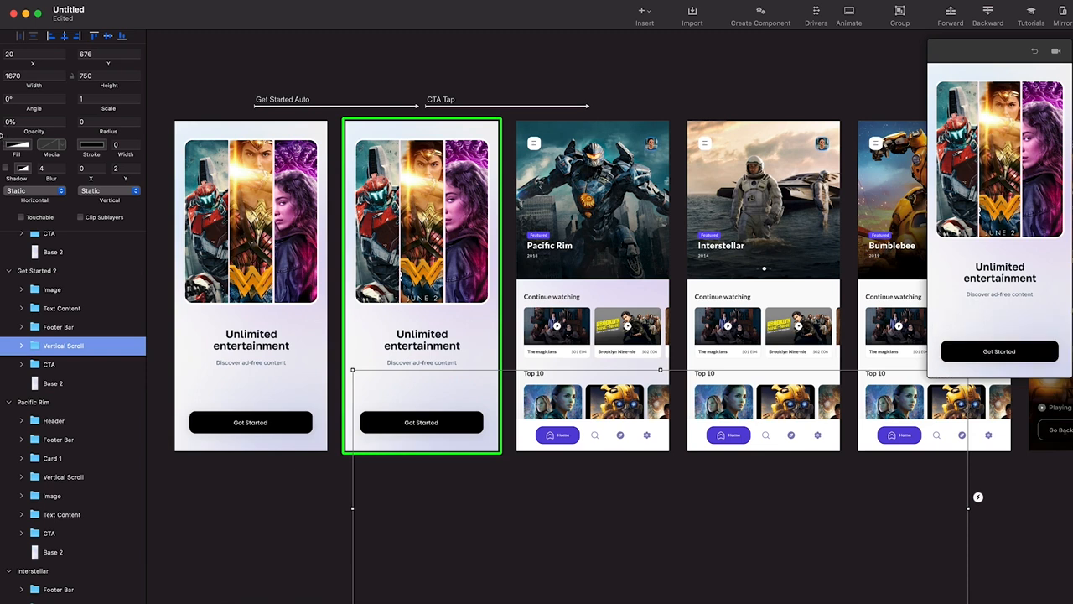
Test the Get Started button transition in the preview, restarting it to replay how the footer and scroll content enter
click(424, 272)
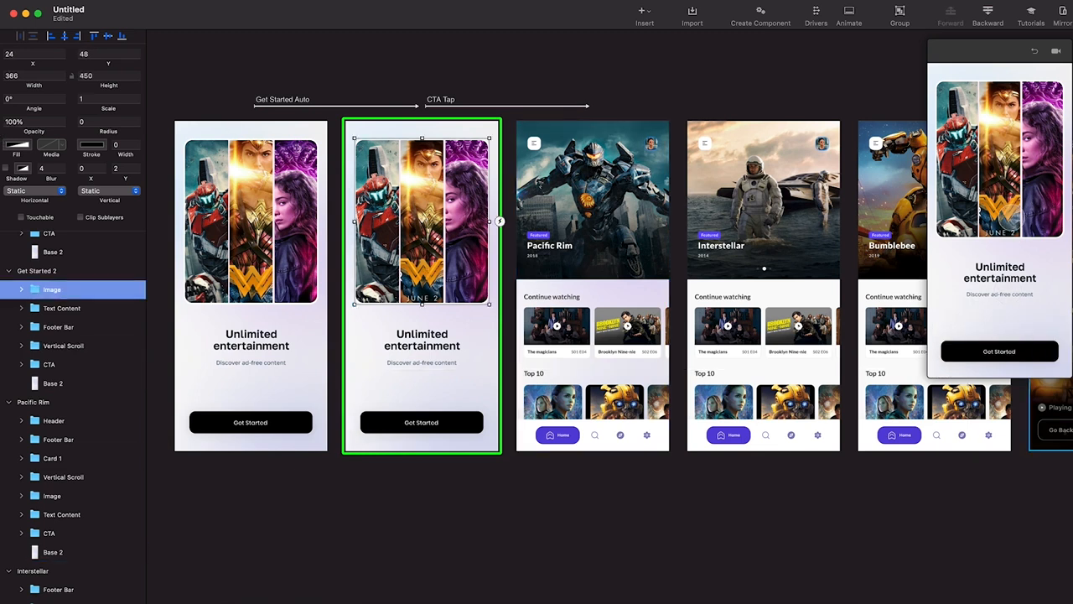
click(994, 352)
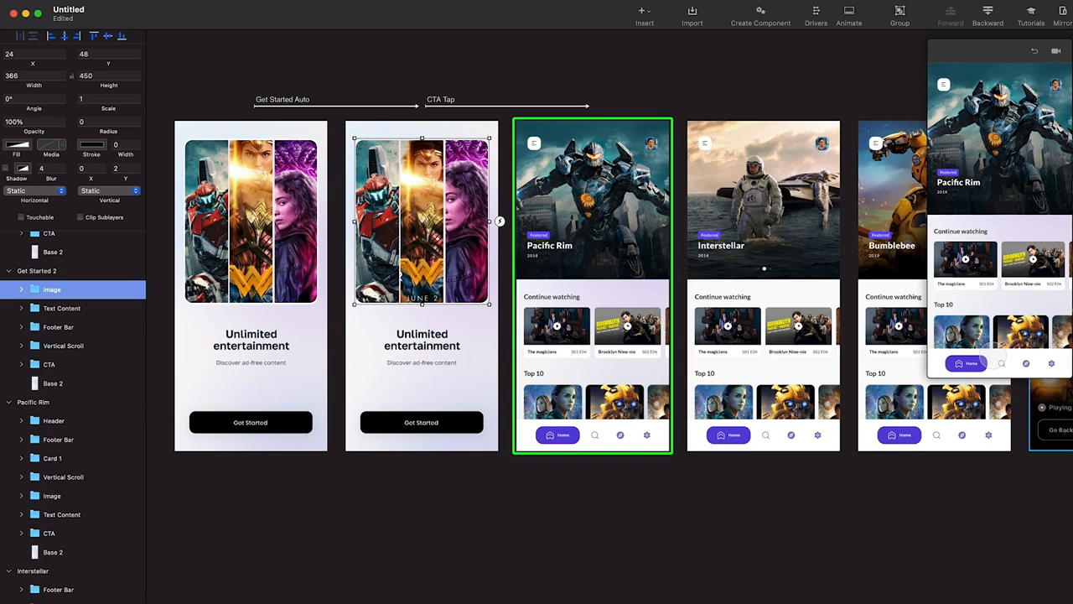
click(1035, 51)
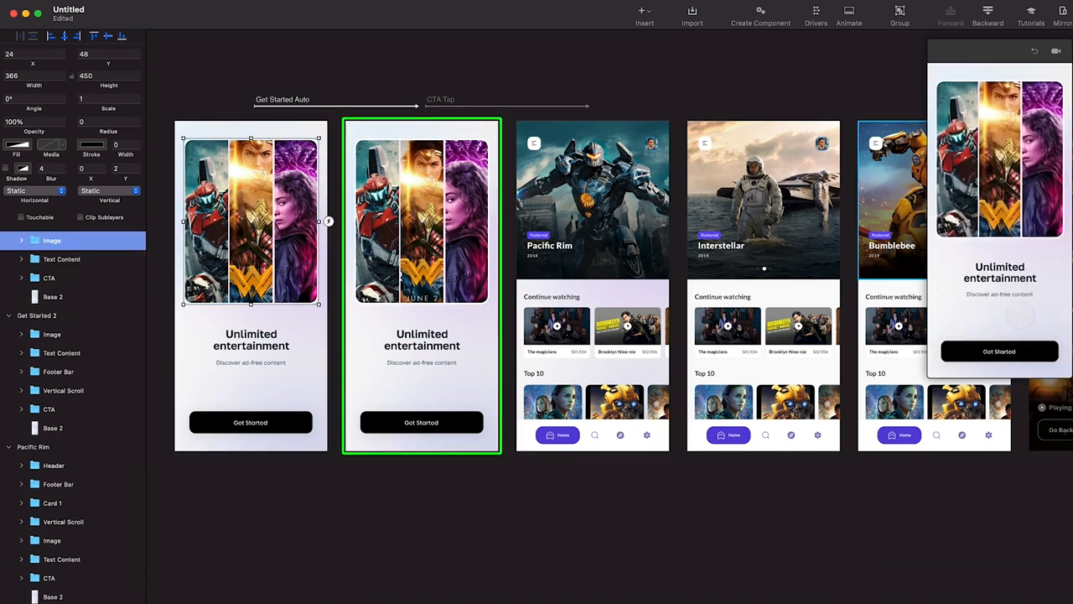
click(1003, 352)
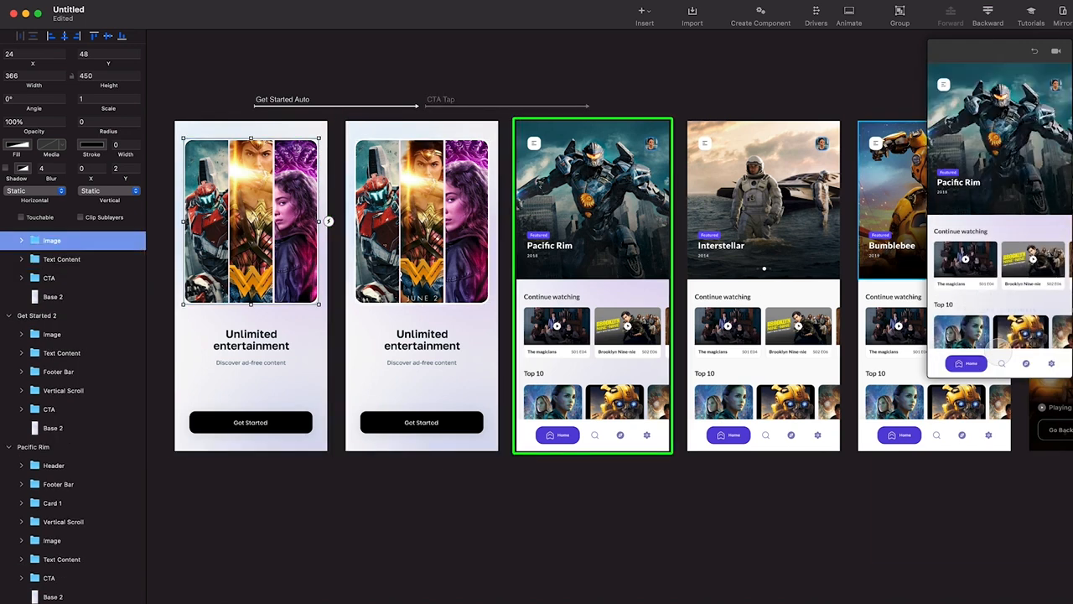
click(480, 408)
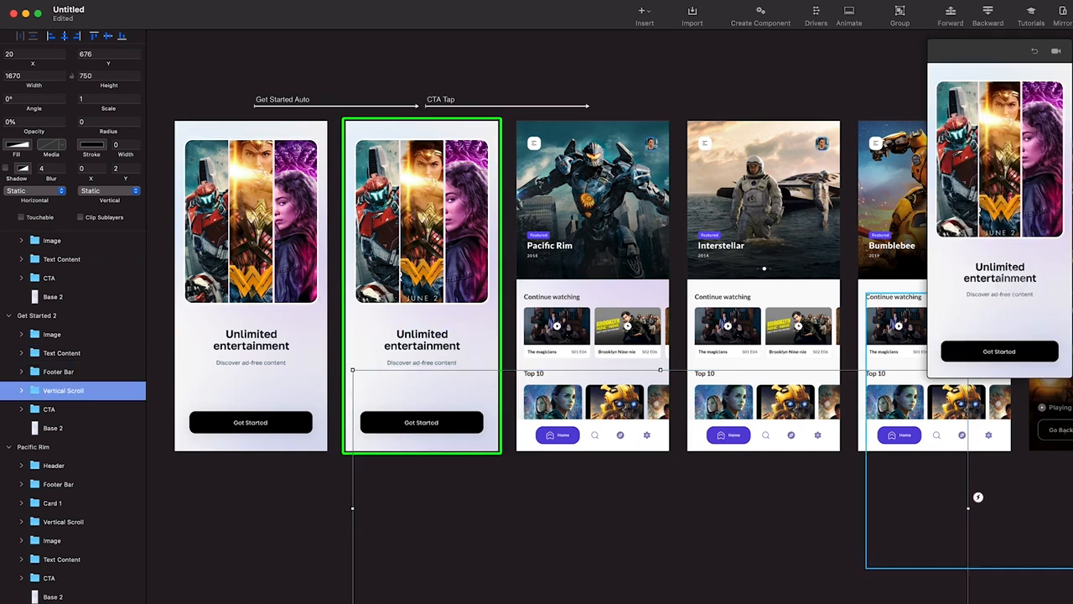
click(1024, 343)
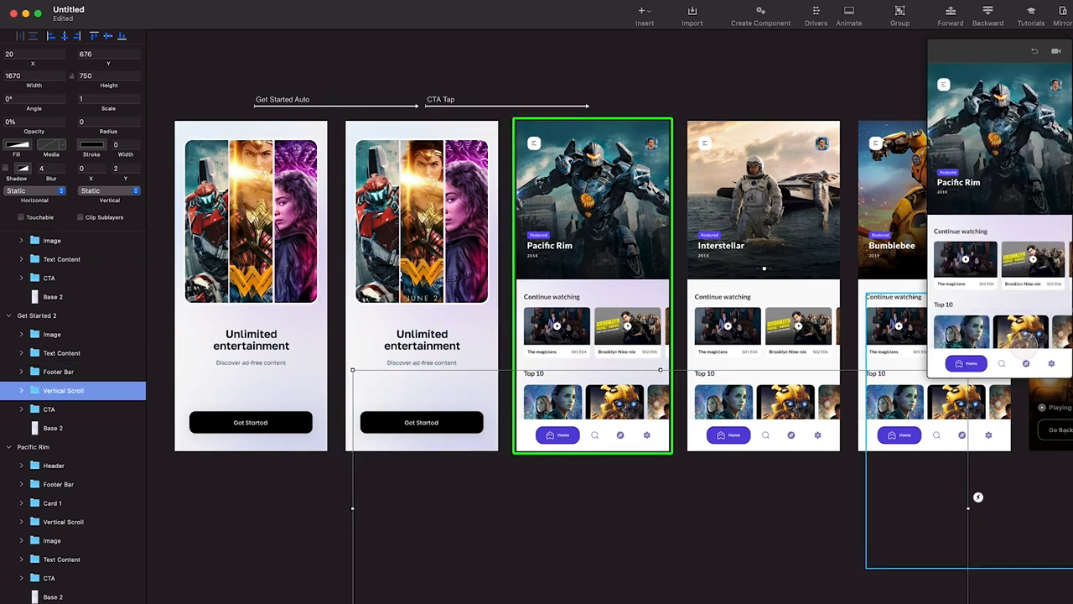
Copy Card 1 from Pacific Rim into Get Started 2 at Y -215, with opacity 0% and scale 1.2
click(595, 248)
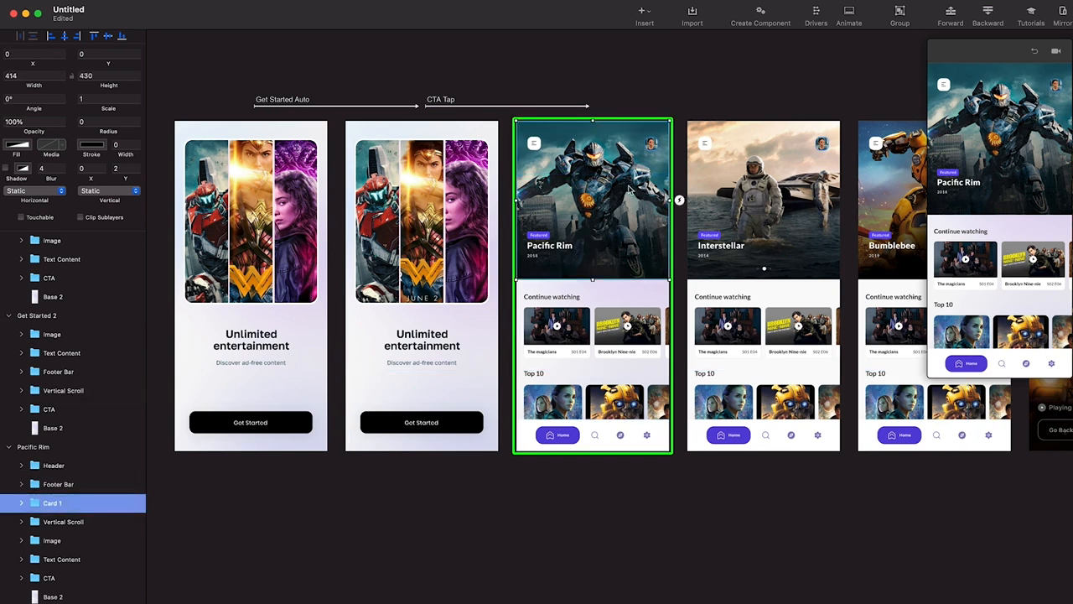
drag(579, 197, 457, 211)
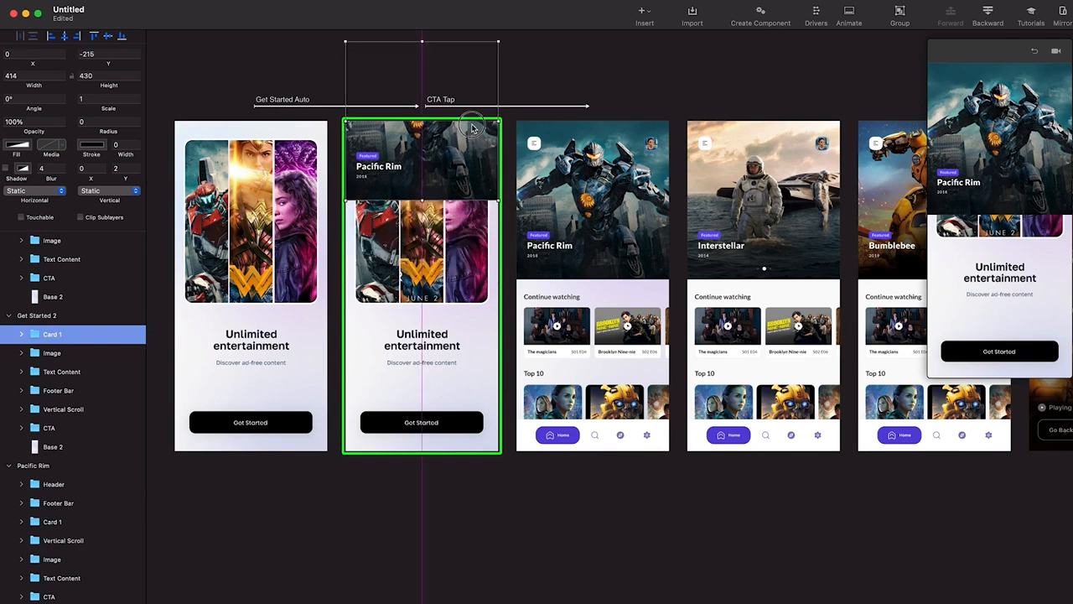
drag(31, 131, 5, 130)
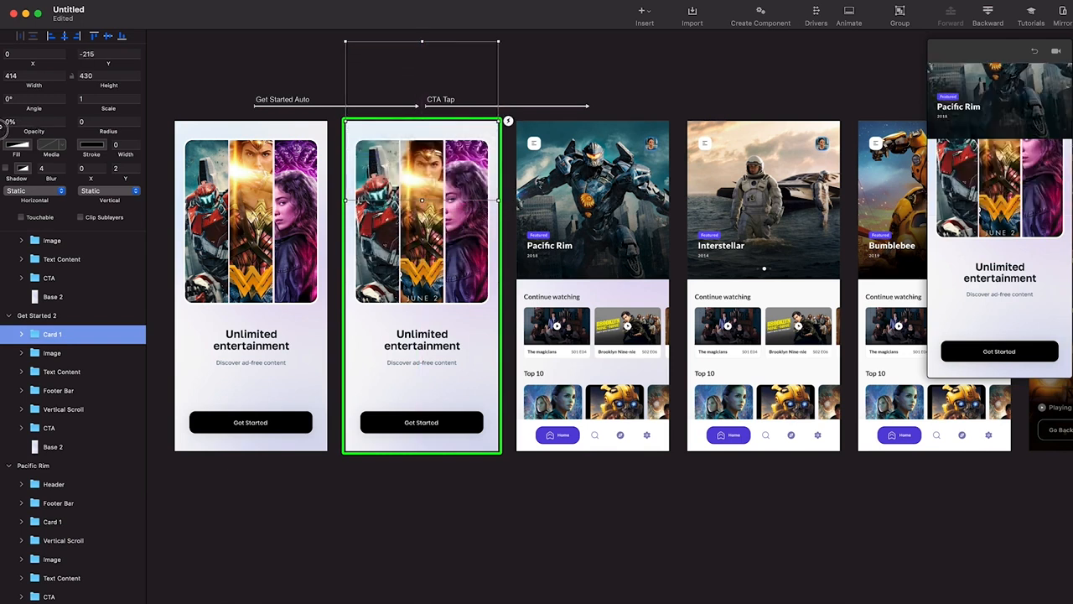
text(,2)
key(Return)
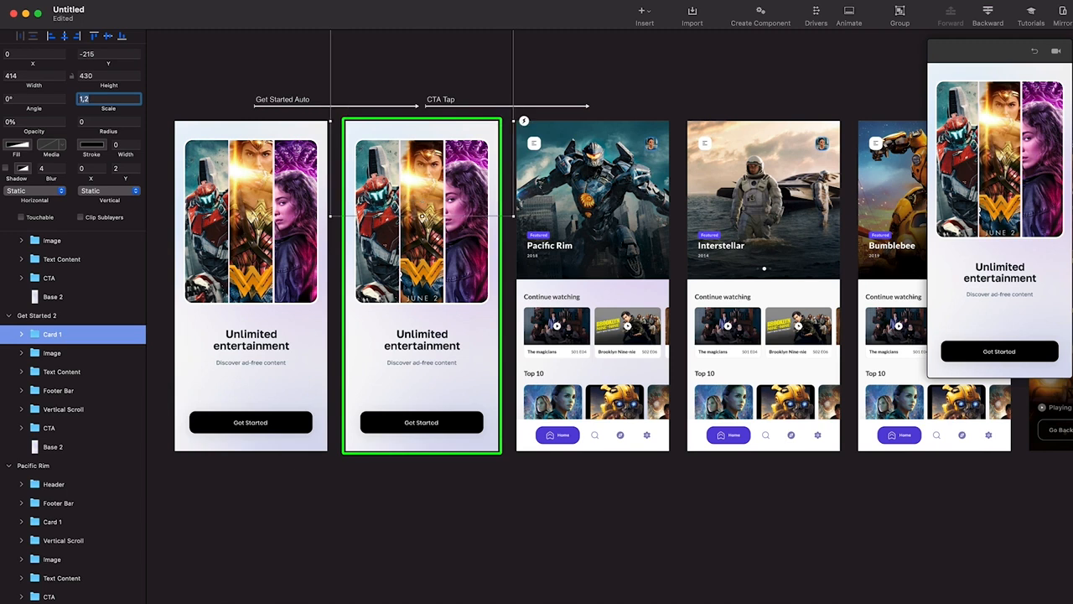
Test the Get Started button transition repeatedly in the preview to examine how Card 1 enters
click(1013, 351)
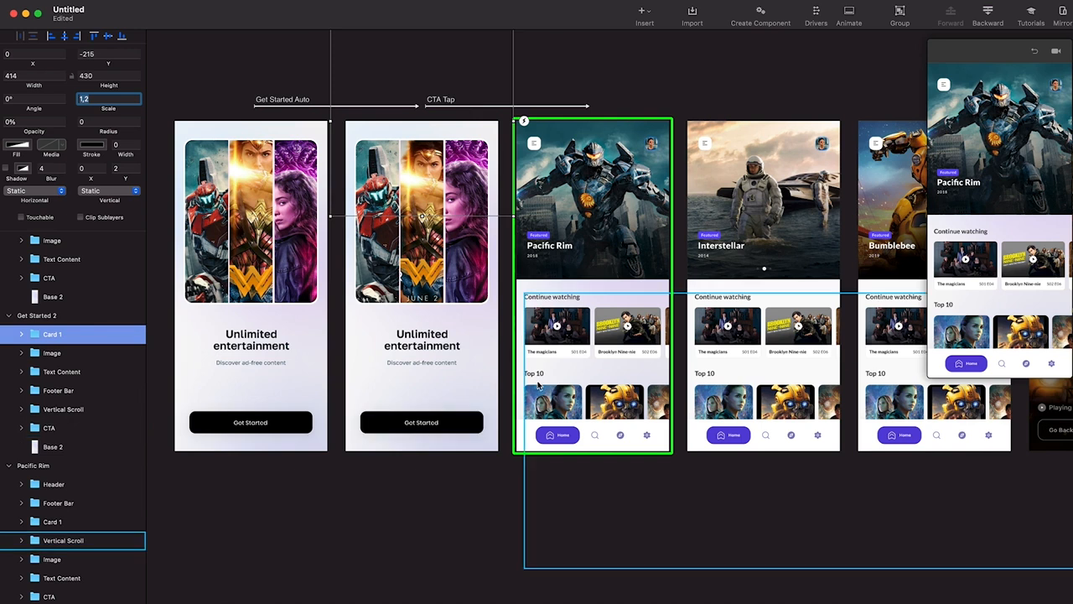
click(458, 319)
click(1022, 350)
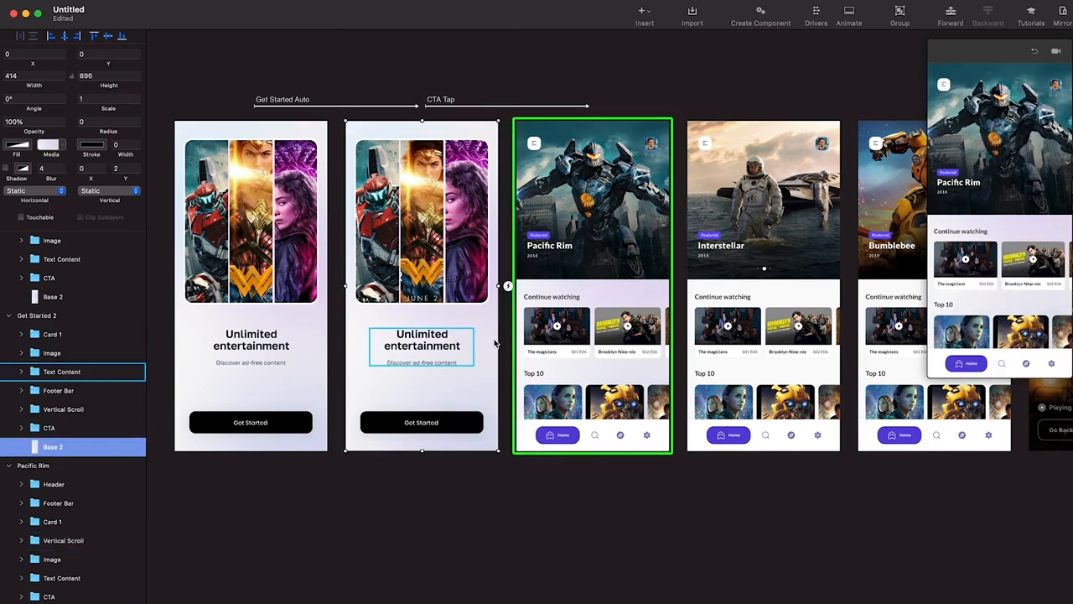
In the CTA Tap timeline, extend the Footer Bar, Vertical Scroll and Card 1 animations to match the Image animation's duration
click(625, 366)
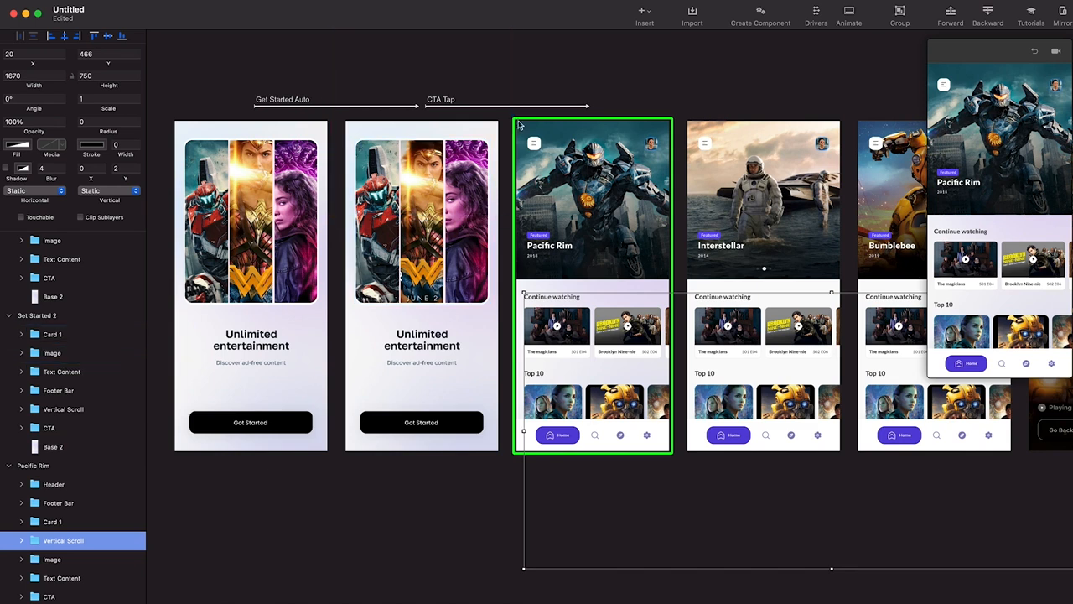
click(519, 106)
click(50, 558)
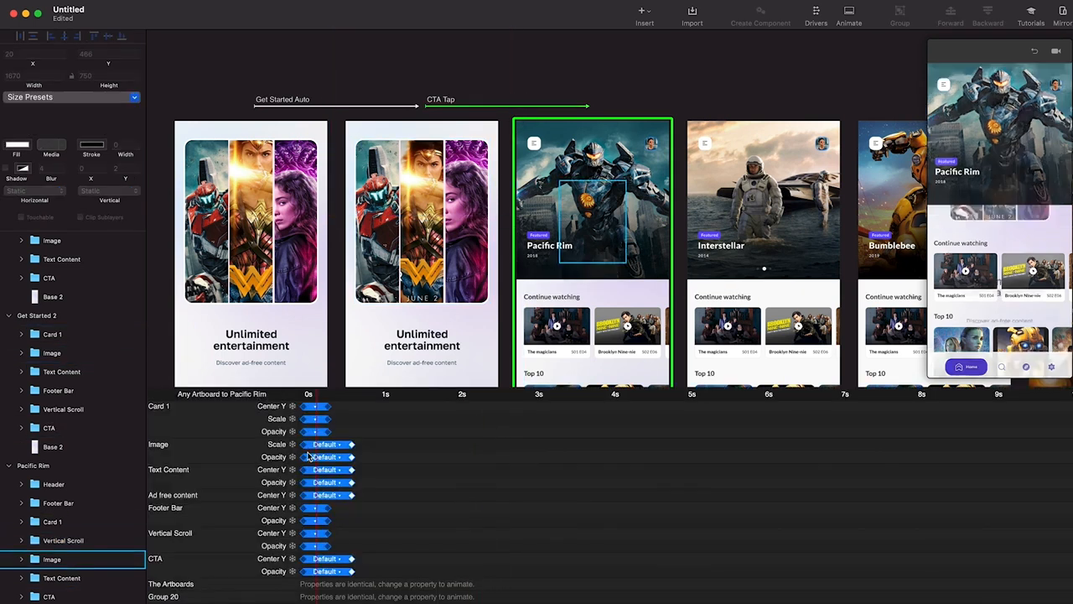
scroll(298, 457, up, 3)
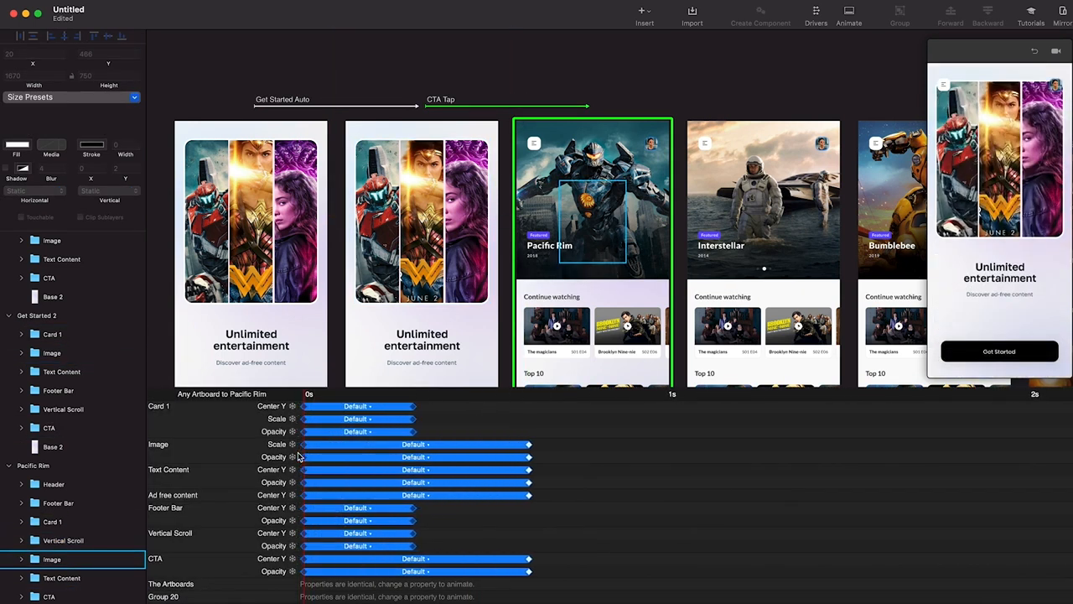
scroll(299, 457, up, 3)
click(416, 504)
drag(421, 500, 529, 546)
click(446, 437)
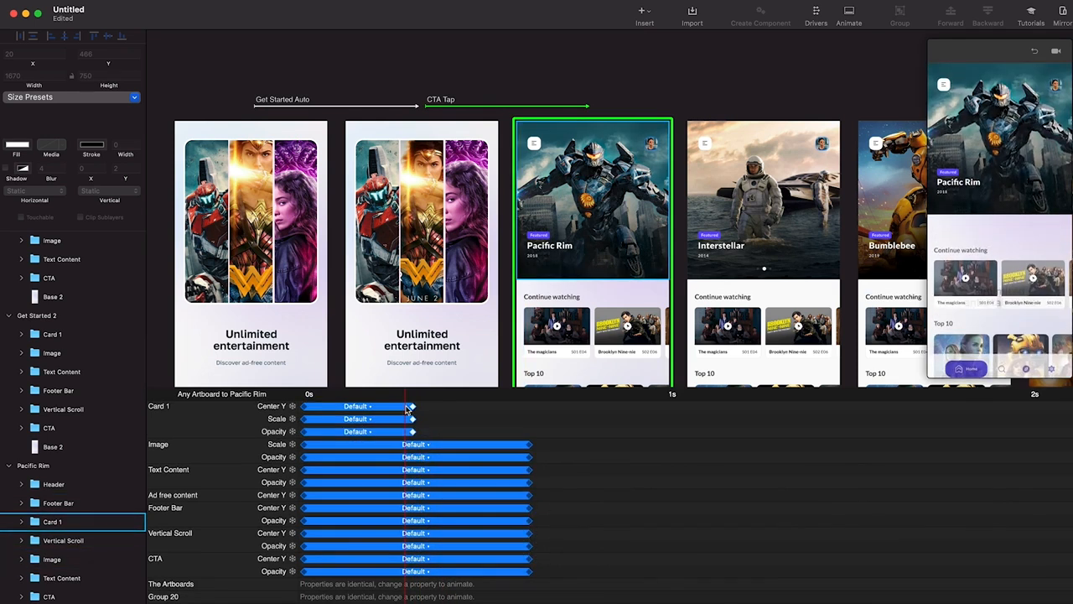
drag(412, 408, 536, 421)
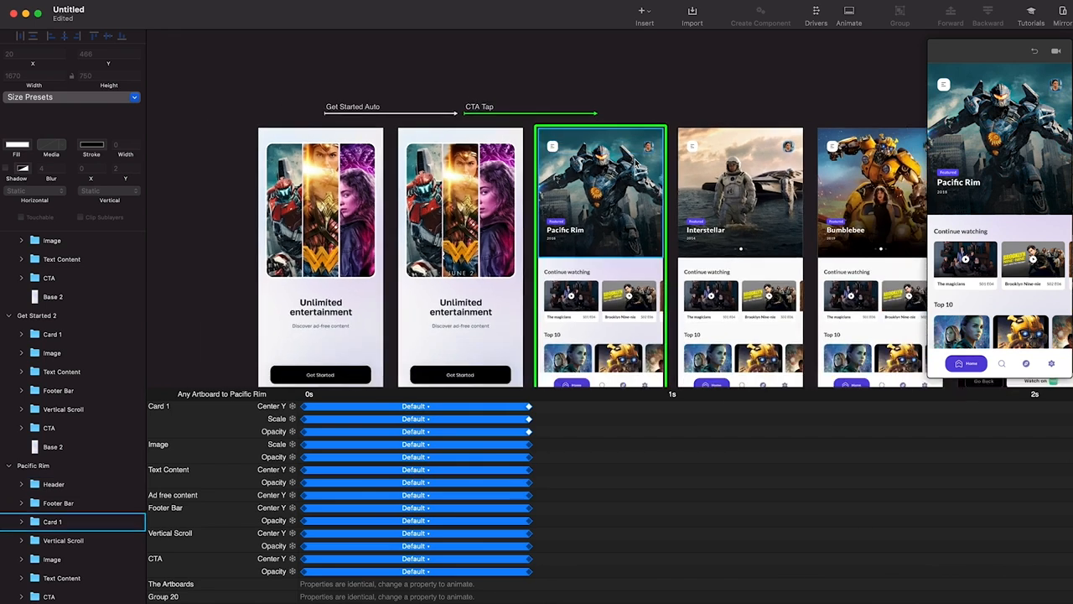
Replay the tap transition in the preview and shorten the Text Content opacity animation to about 0.35 s in the CTA Tap timeline
click(1034, 52)
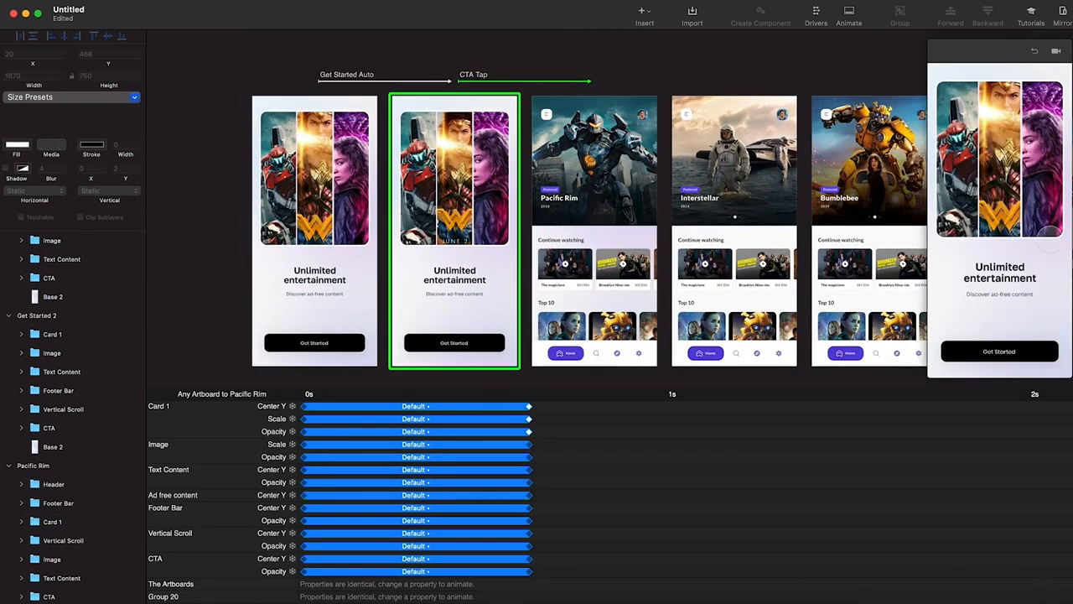
click(999, 351)
click(454, 272)
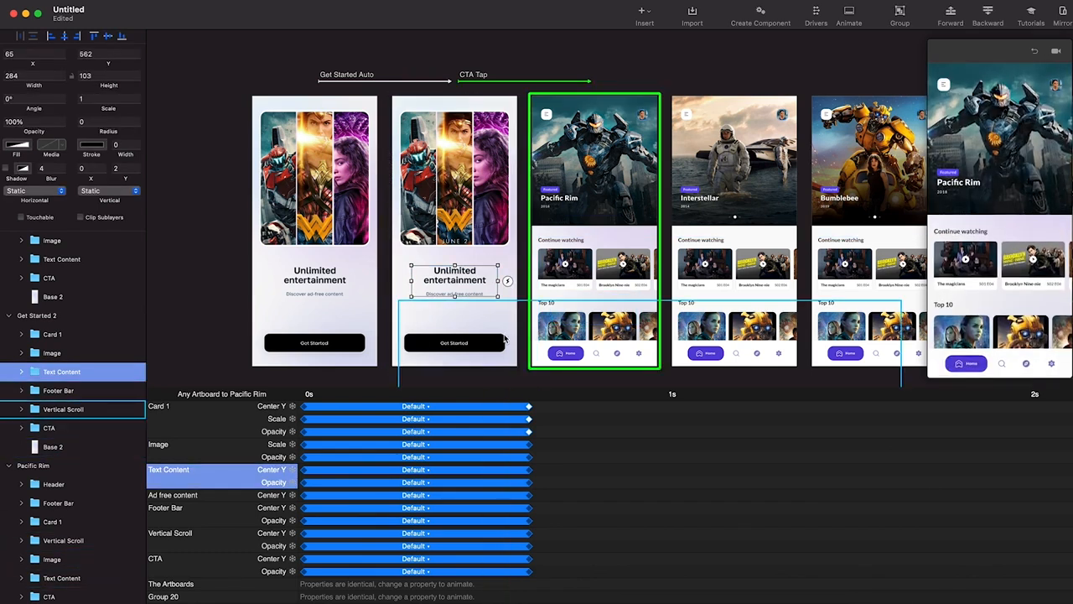
drag(530, 485, 430, 484)
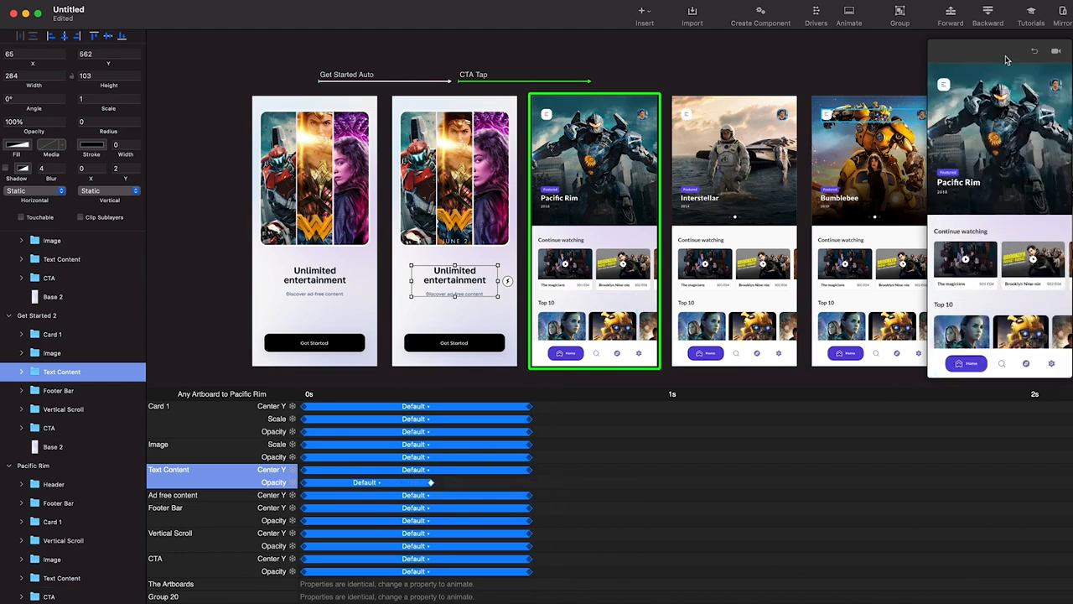
click(1035, 52)
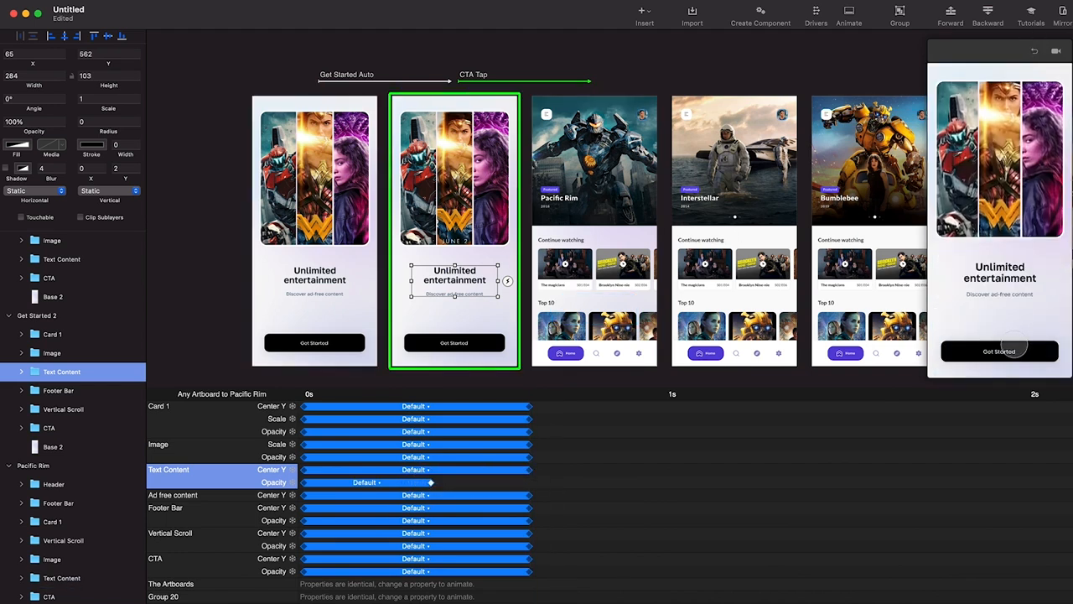
Copy the Header from the Pacific Rim artboard into Get Started 2
click(1015, 348)
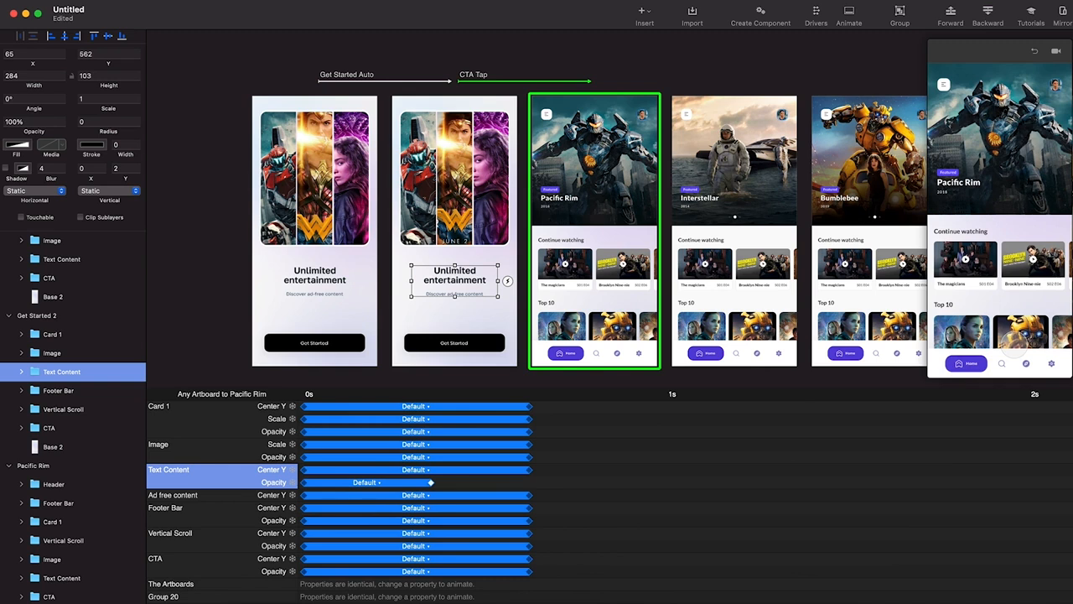
click(615, 354)
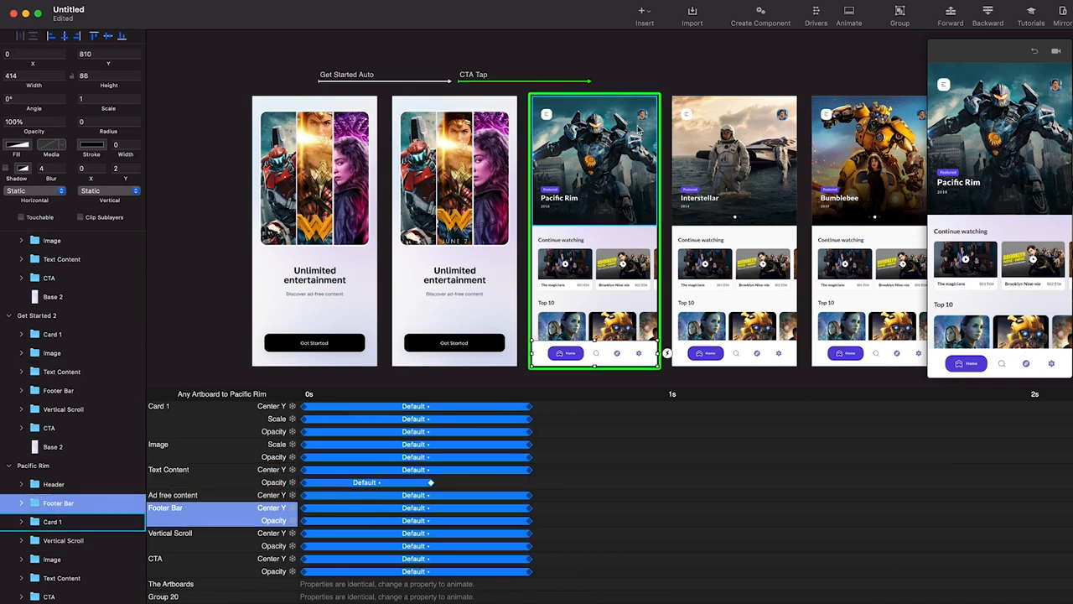
click(641, 123)
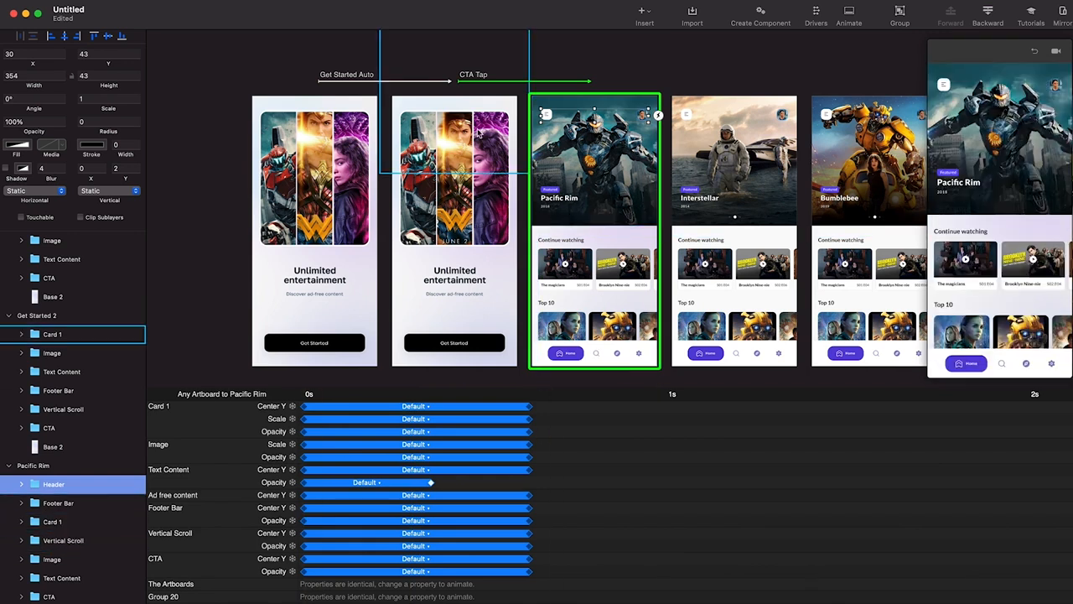
click(491, 179)
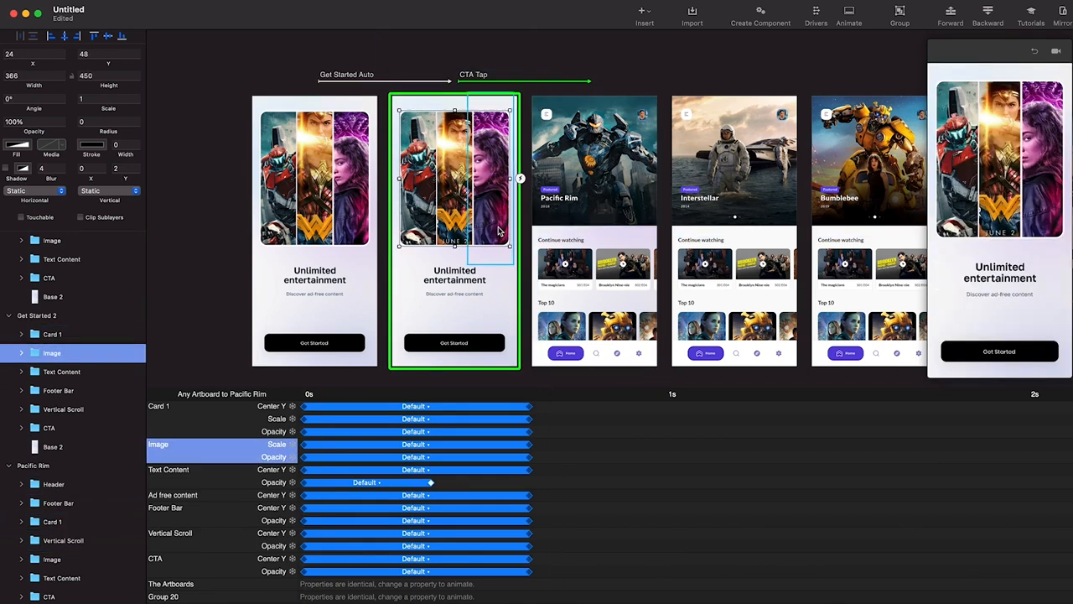
key(super+v)
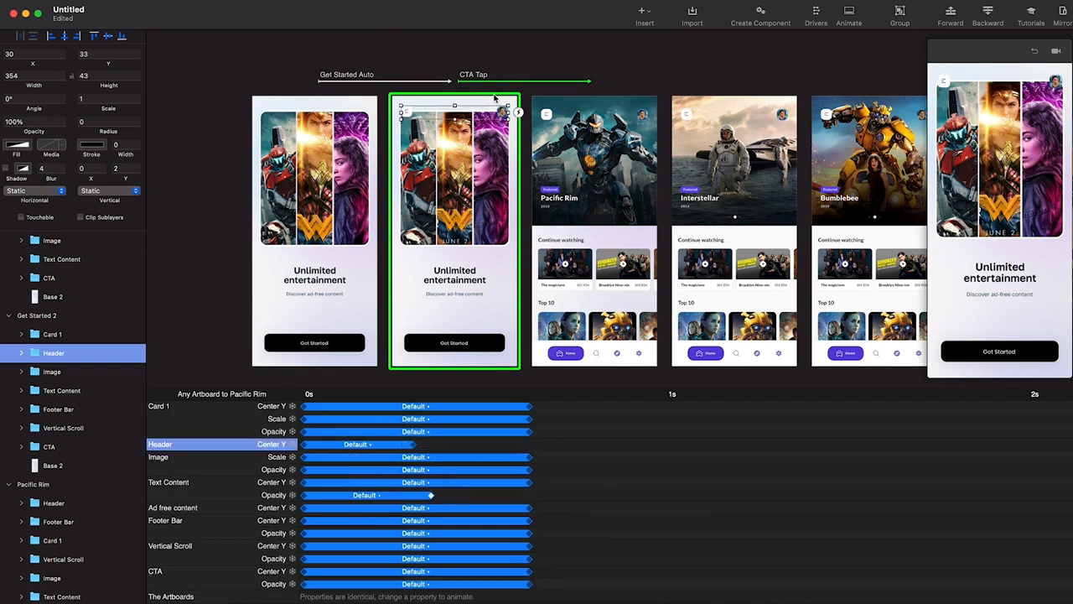
Move the Header in Get Started 2 above the artboard to Y -47 and set its opacity to 0%
key(shift+Up)
key(shift+Up)
key(shift+Up)
key(shift+Up)
key(shift+Up)
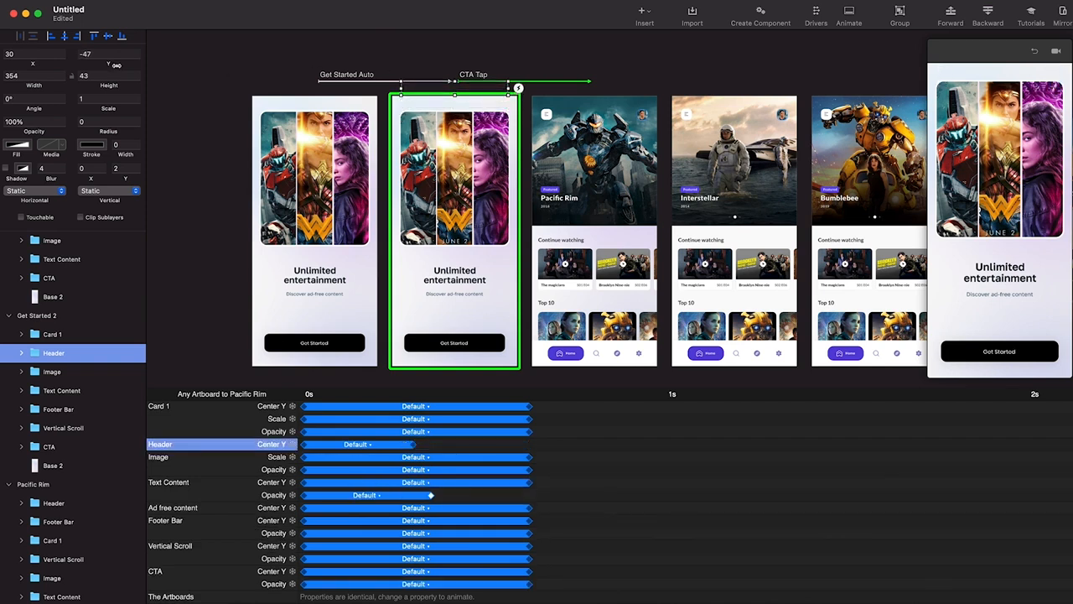
drag(44, 130, 10, 131)
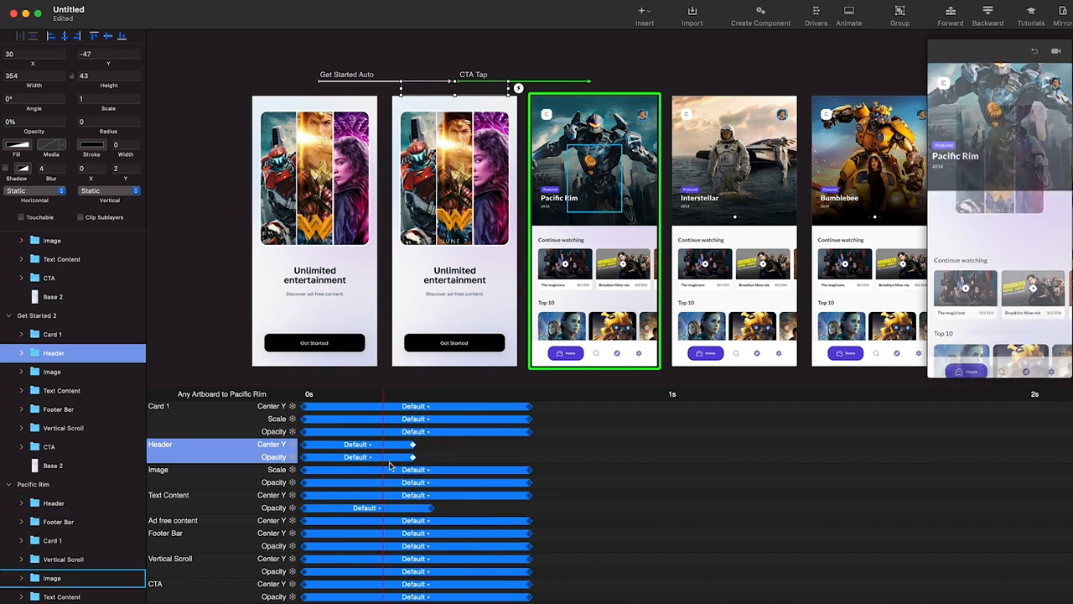
Extend the Header and Footer Bar animations to about 0.88 s in the CTA Tap timeline and replay the transition in the preview
drag(413, 451, 628, 446)
scroll(397, 546, down, 1)
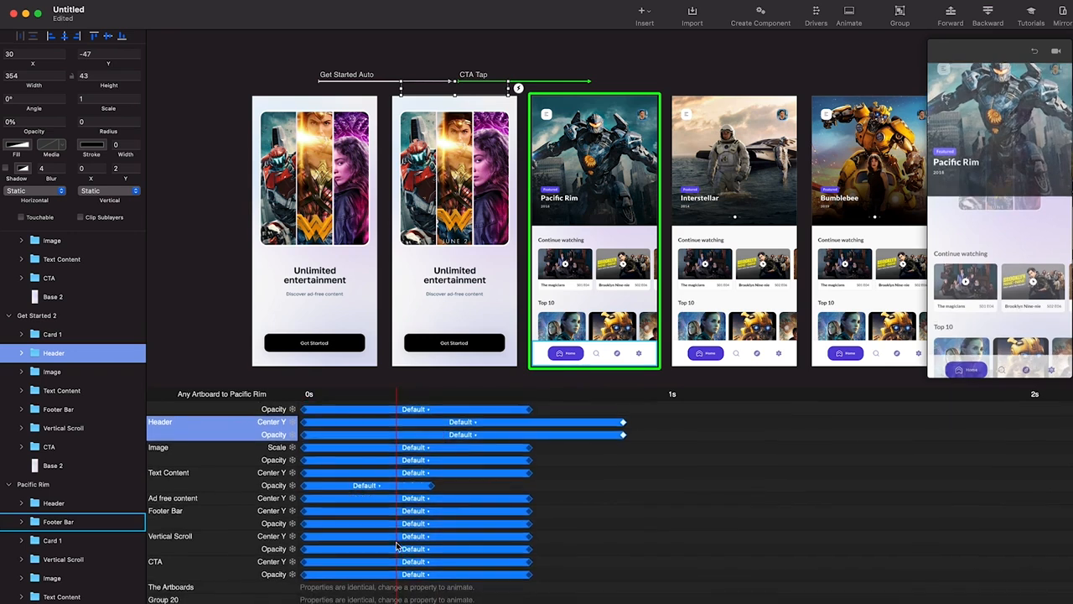
click(230, 511)
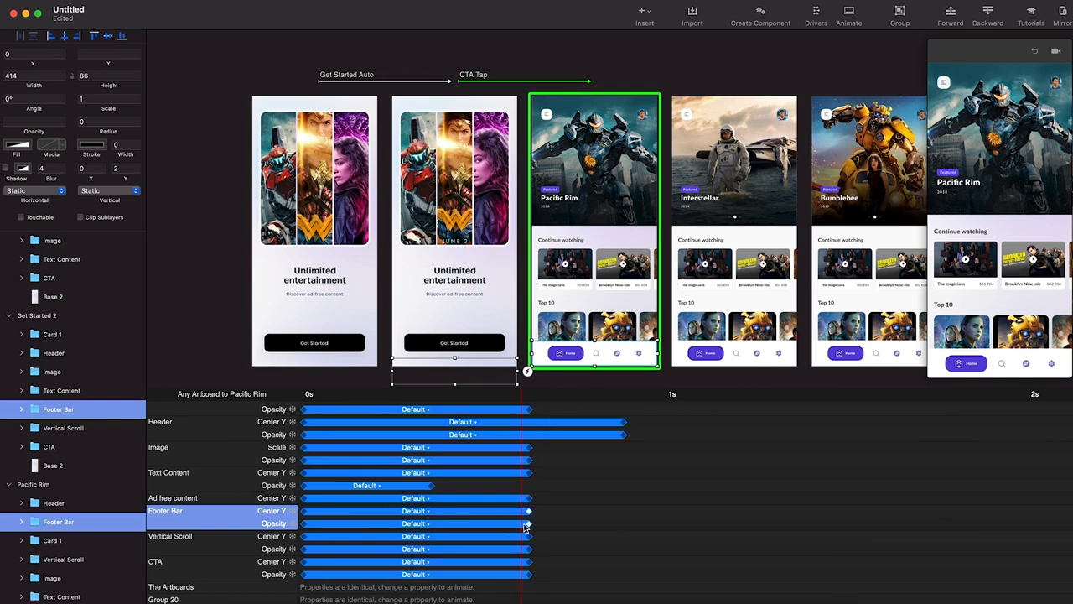
drag(528, 513, 628, 511)
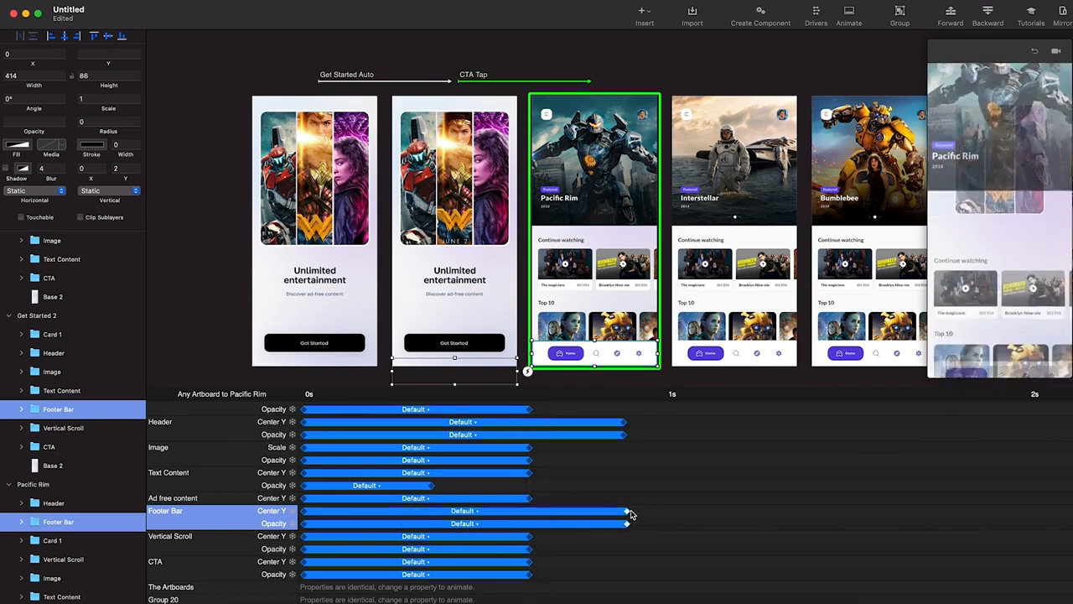
click(1035, 51)
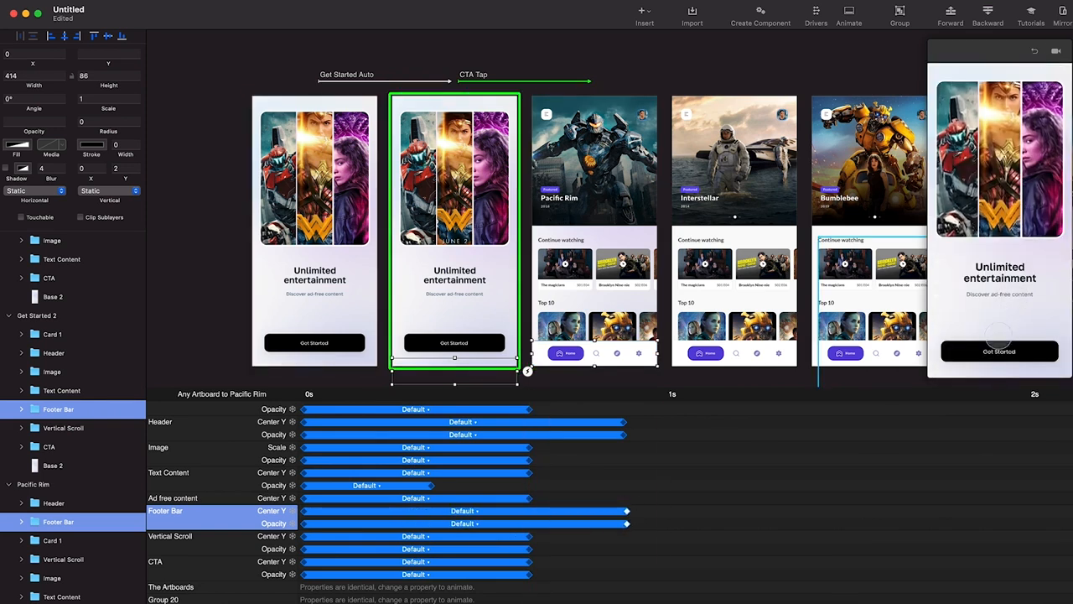
click(994, 350)
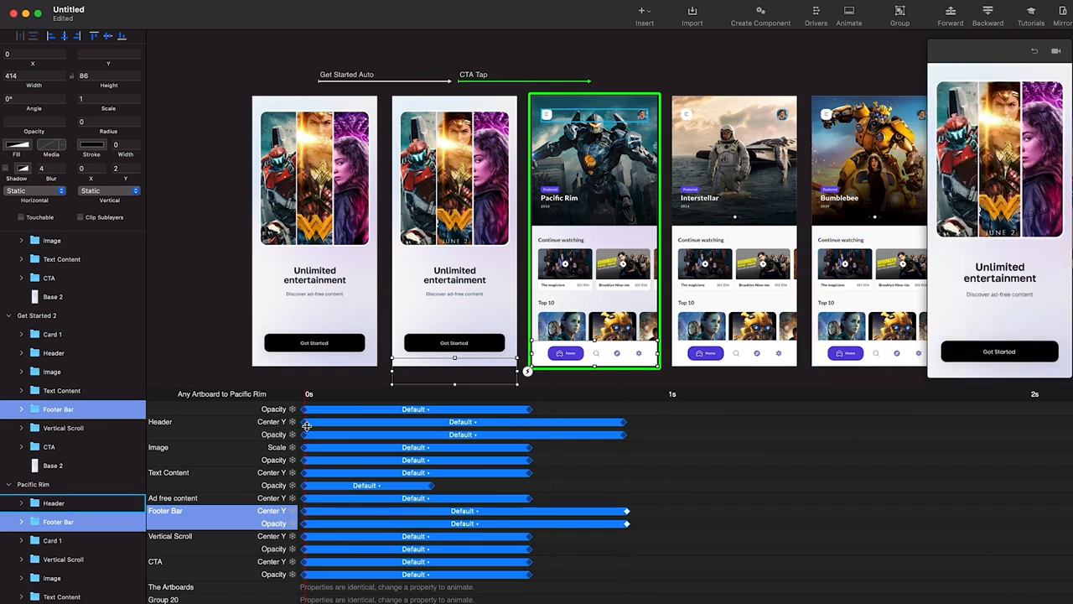
Delay the start of the Header and Footer Bar animations to about 0.1 s, with the Header's Center Y ending at 0.88 s
click(475, 422)
click(307, 426)
drag(304, 424, 344, 436)
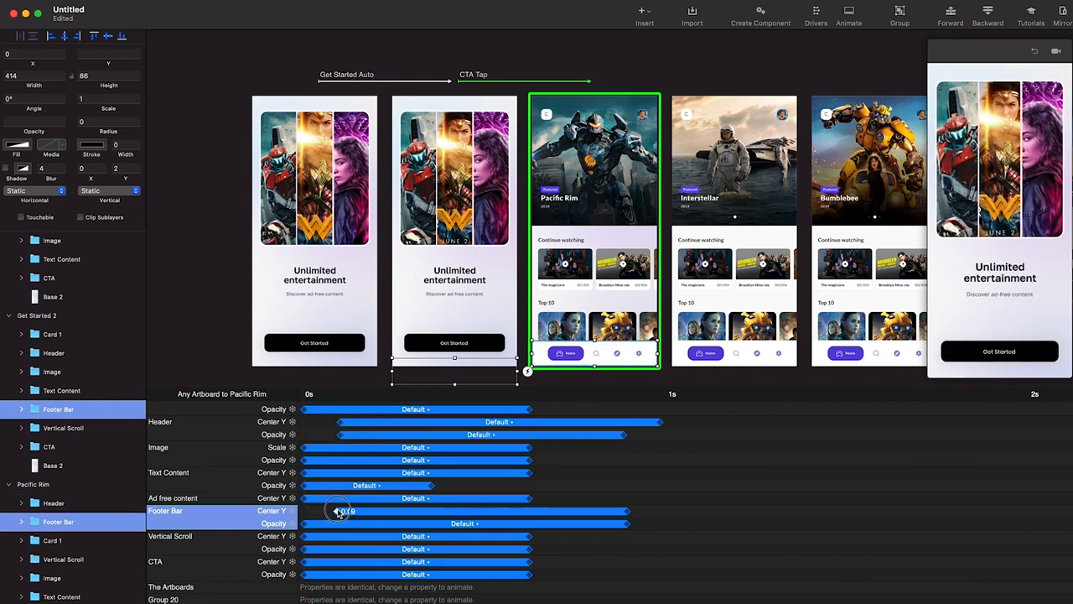
drag(305, 524, 335, 525)
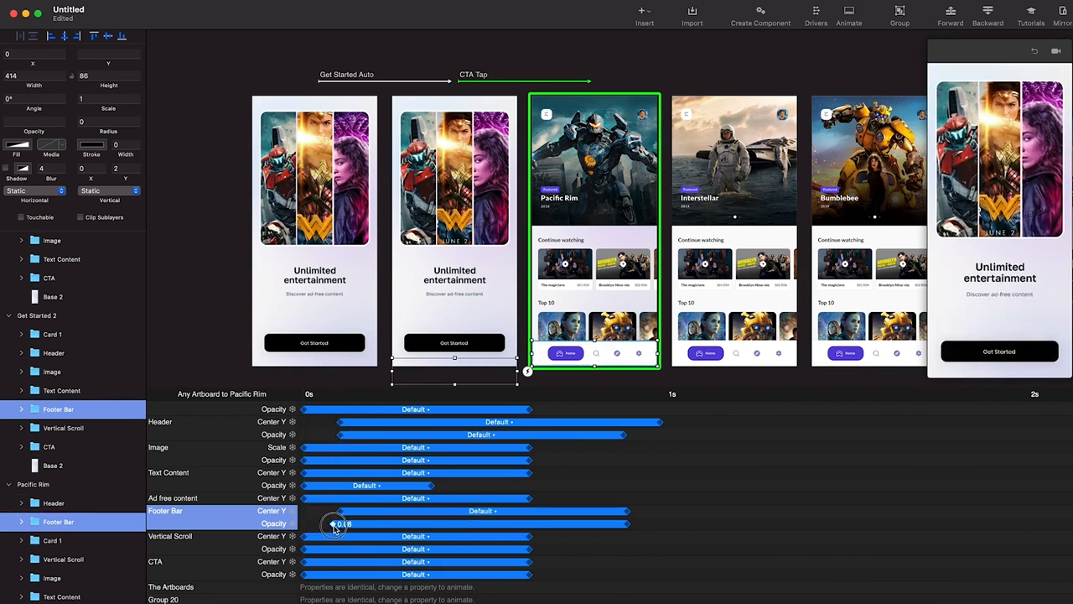
drag(660, 423, 624, 422)
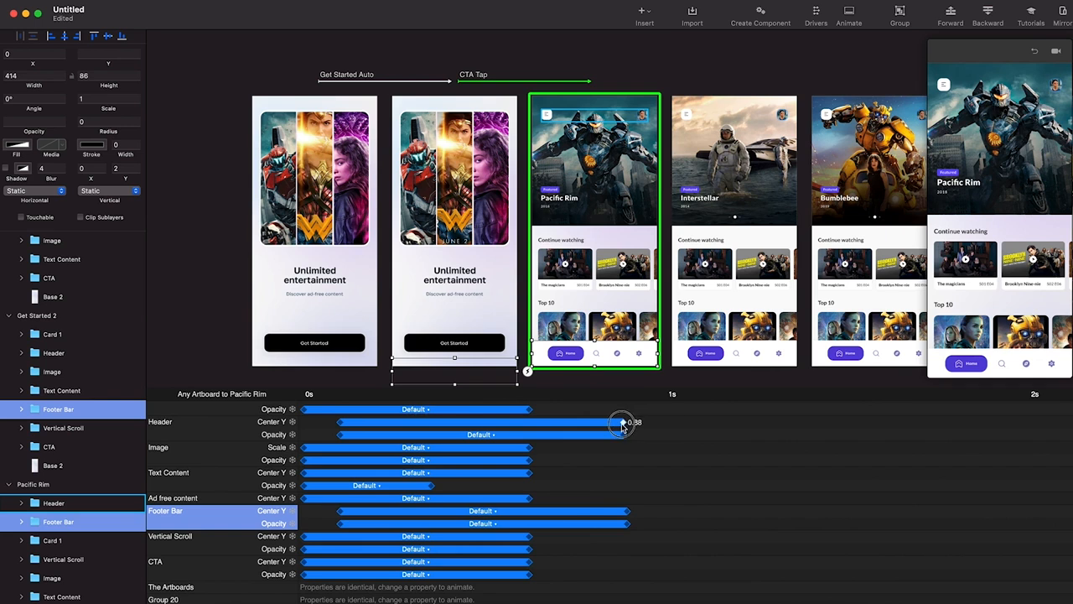
Replay the Get Started tap transition in the preview to examine how the Header and Footer Bar enter
click(1033, 54)
click(990, 347)
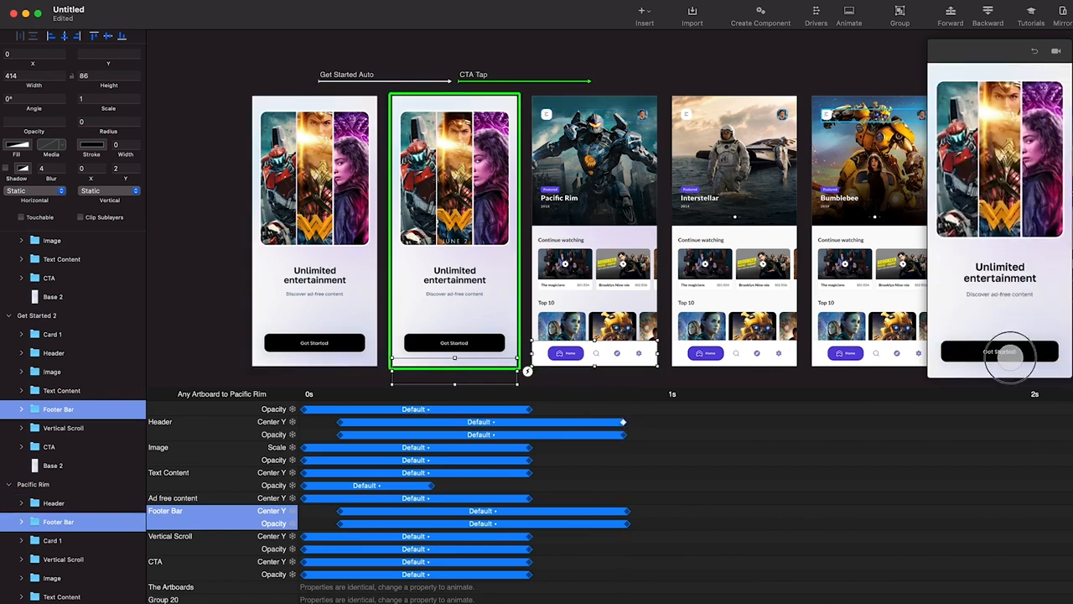
click(1036, 54)
click(1014, 351)
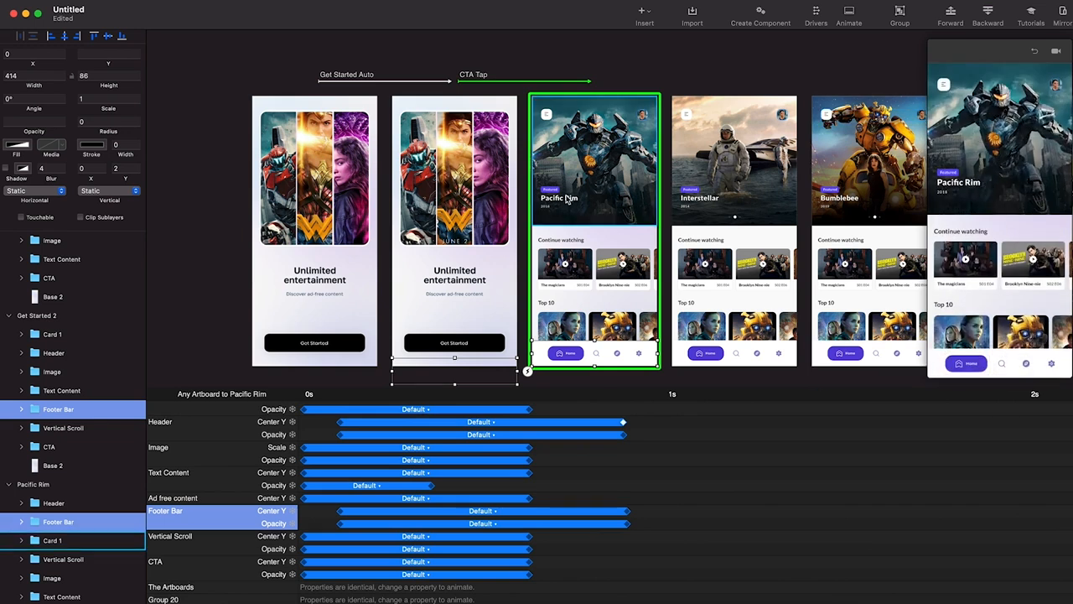
Narrow the Horizontal Scroll-1 group under Continue watching in Pacific Rim to a width of 373
scroll(568, 199, right, 5)
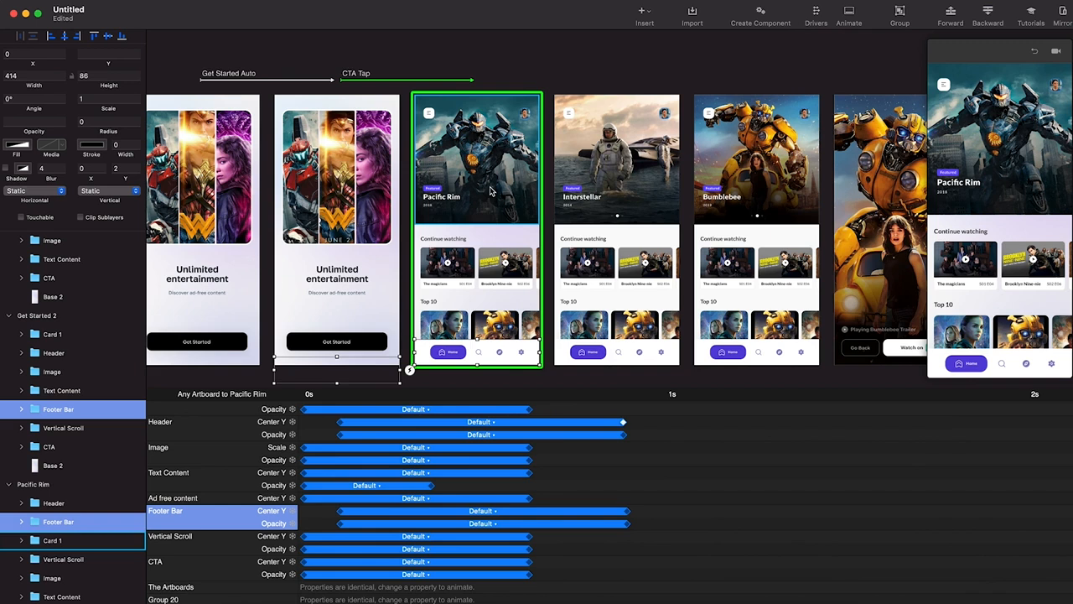
scroll(491, 191, down, 2)
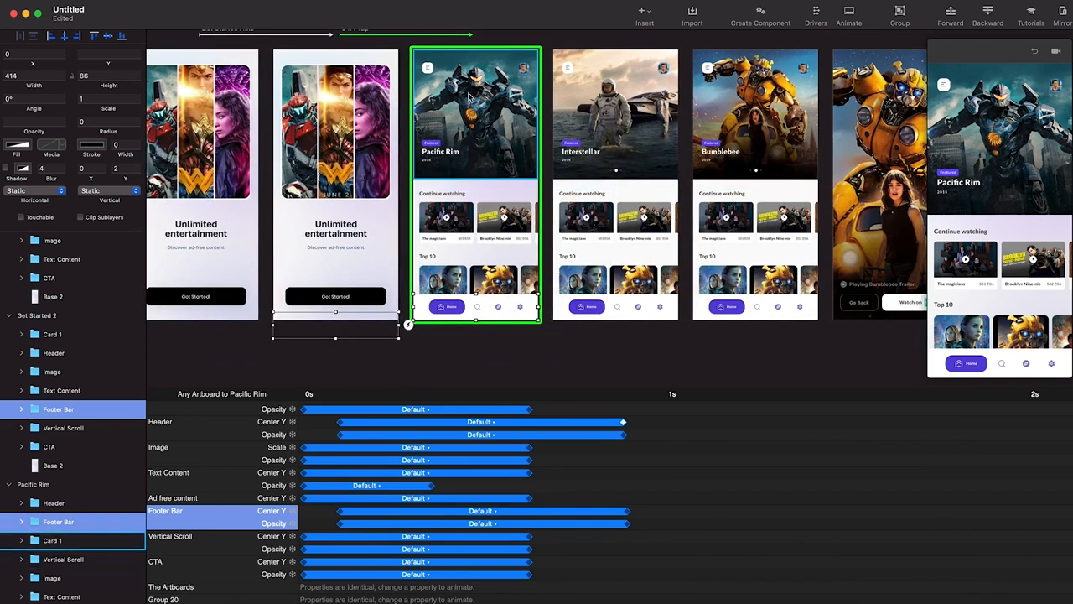
scroll(507, 145, left, 1)
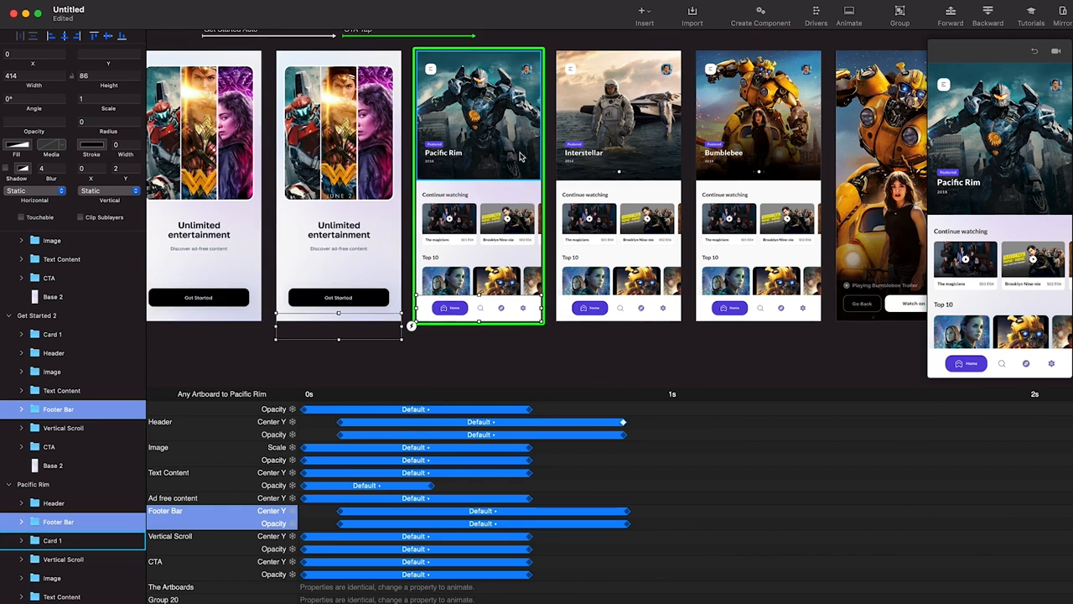
scroll(501, 193, right, 1)
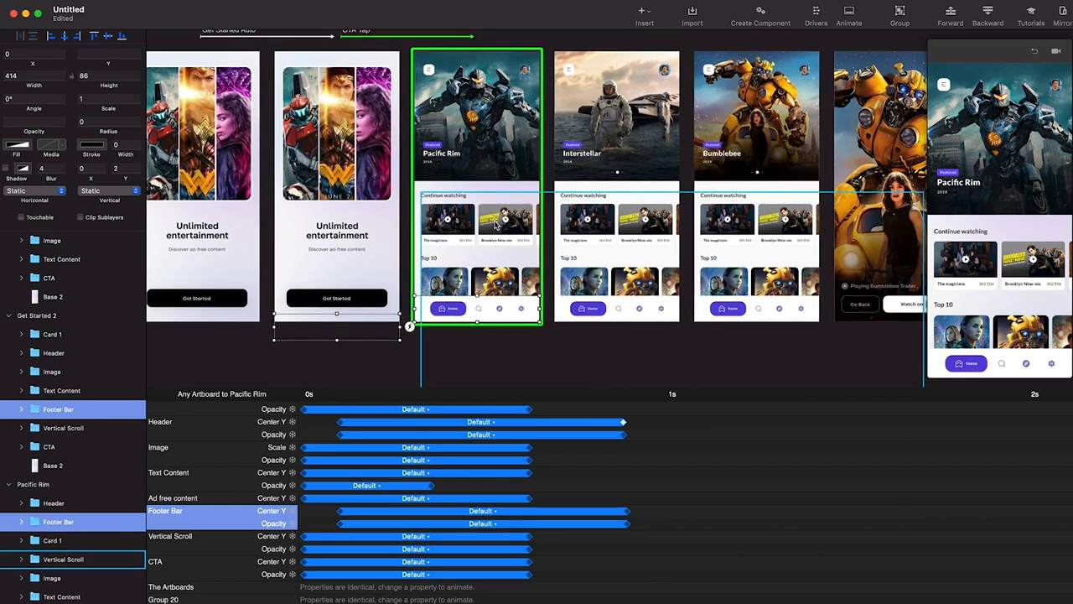
click(494, 229)
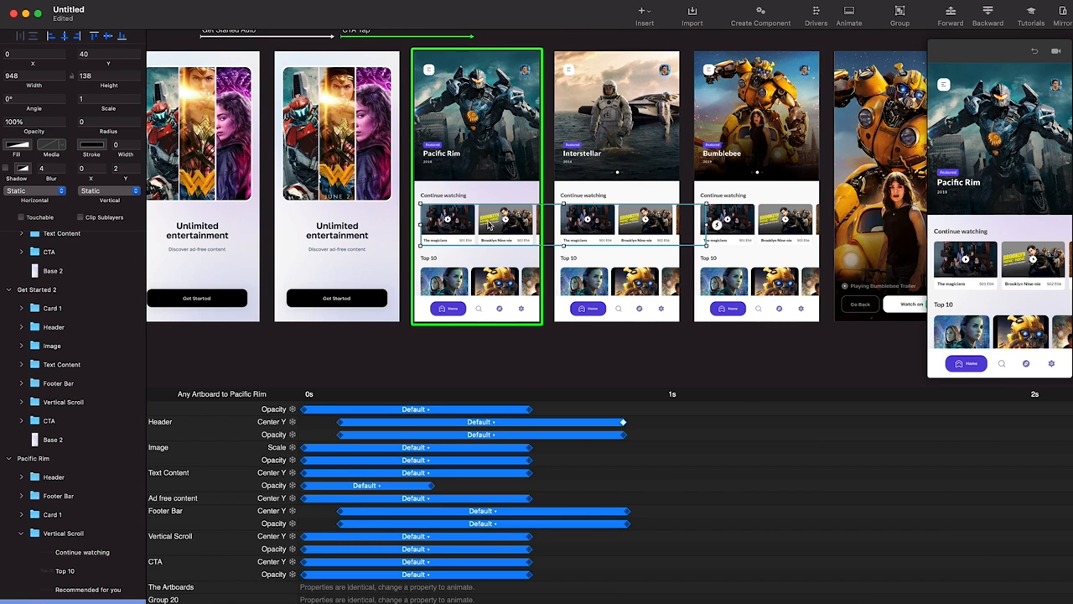
scroll(101, 411, down, 5)
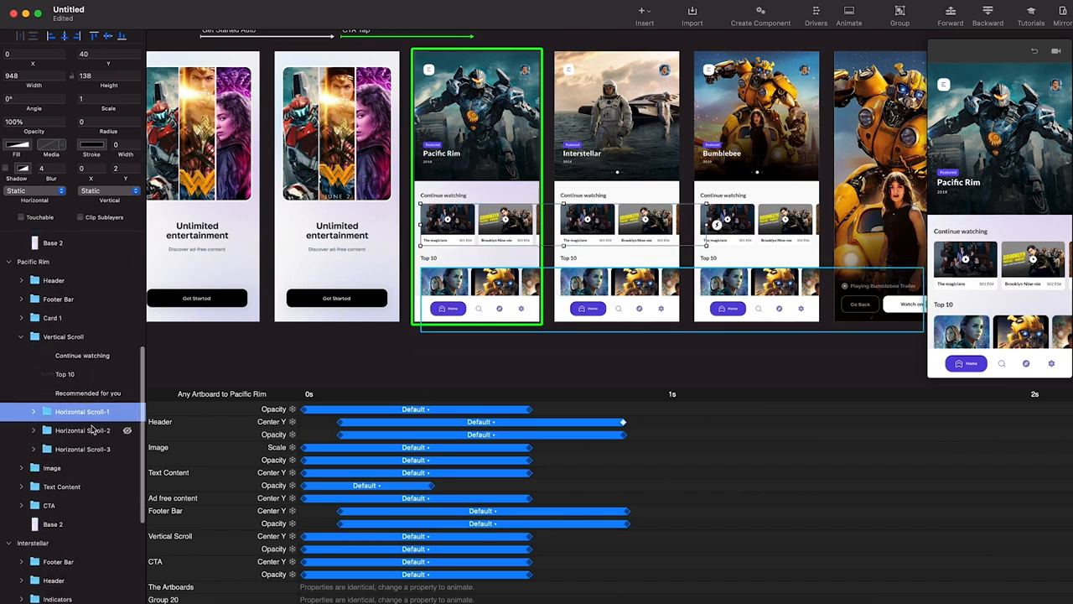
scroll(487, 228, up, 2)
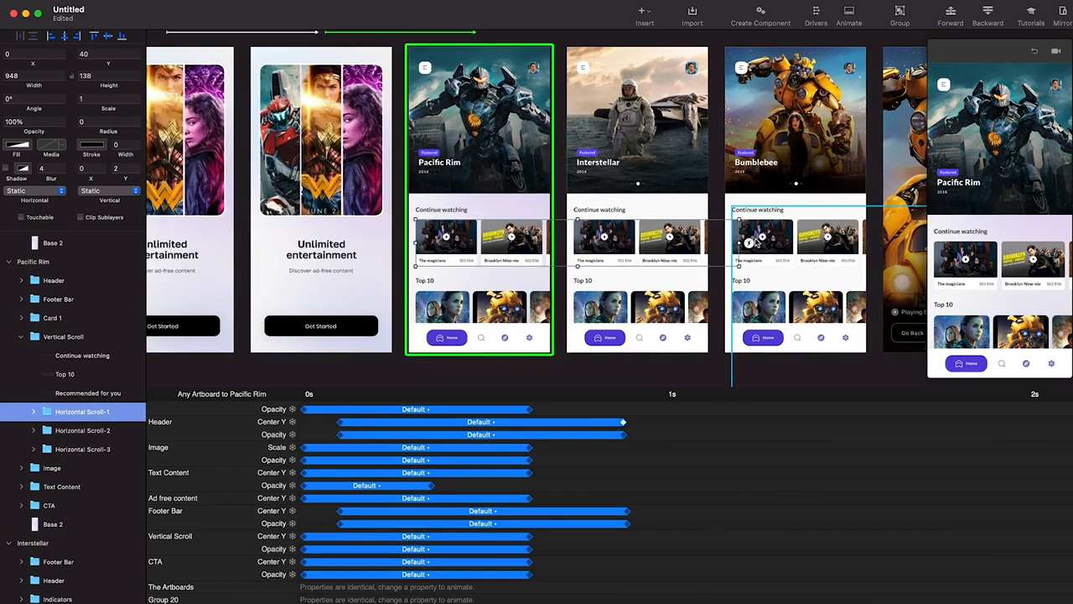
drag(707, 223, 546, 246)
scroll(545, 243, up, 5)
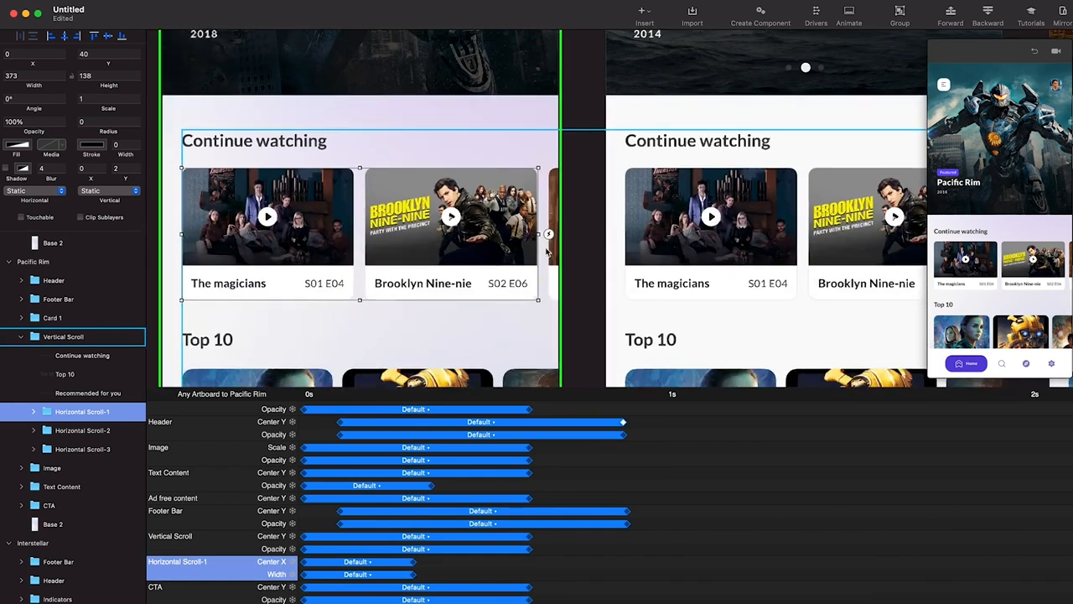
Hide the animation timeline and set the horizontal behavior of Horizontal Scroll-1 to Scroll
click(845, 15)
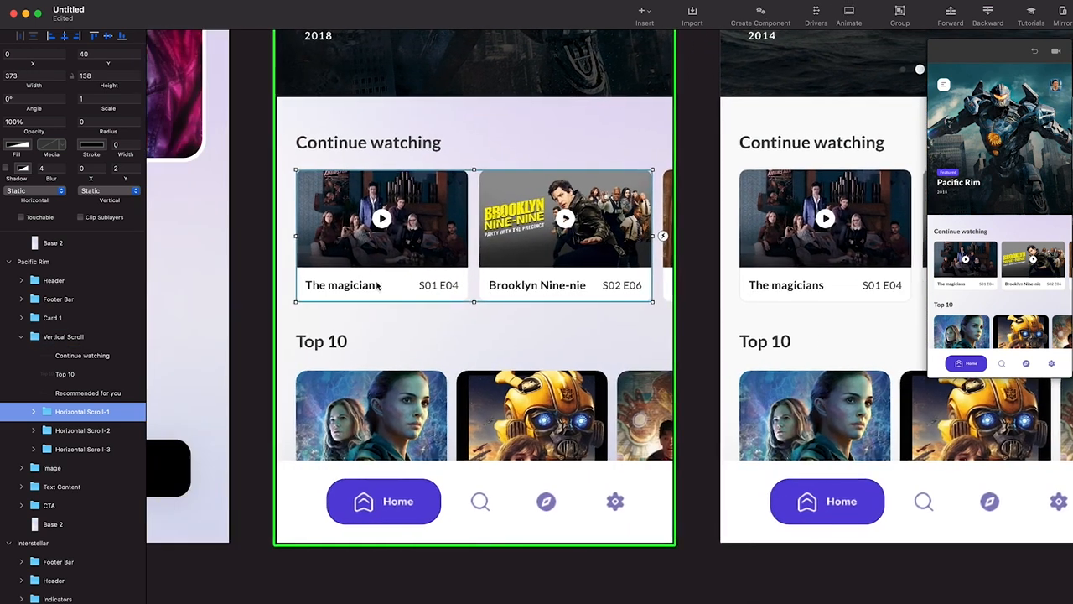
drag(694, 235, 686, 236)
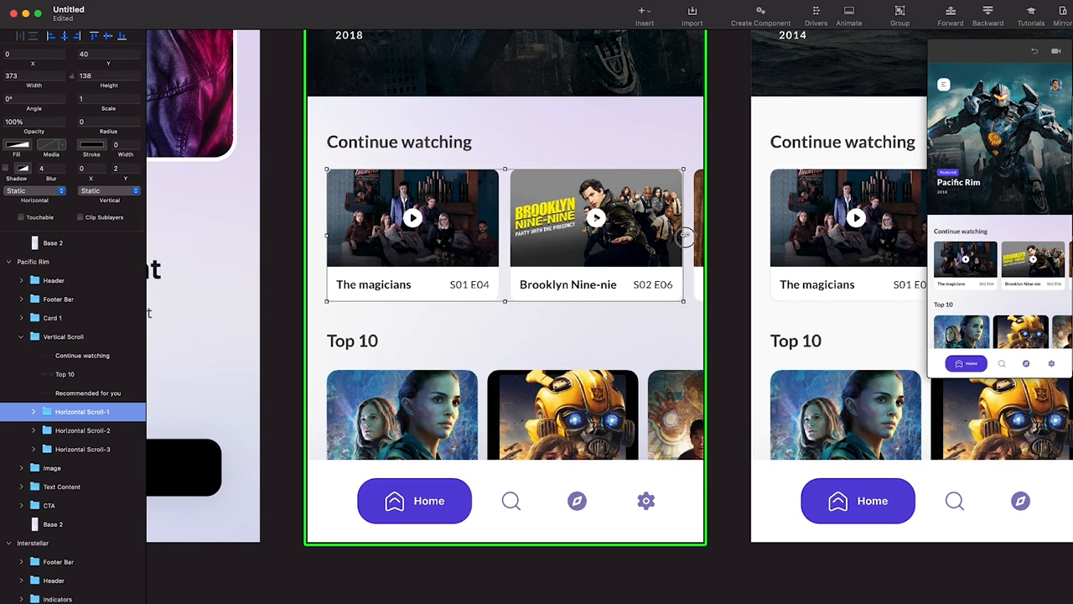
click(46, 192)
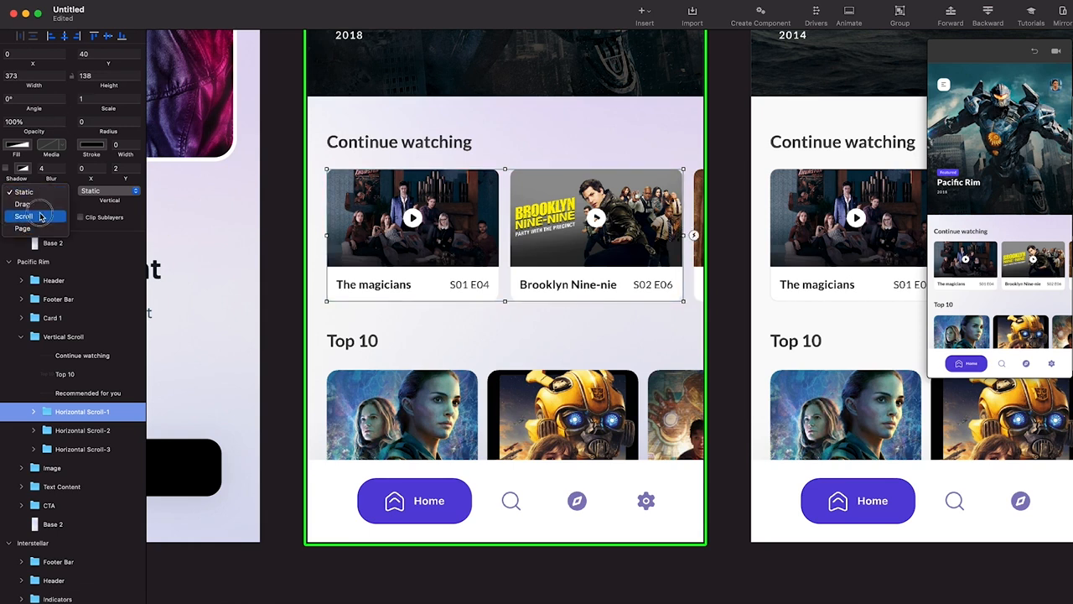
click(39, 217)
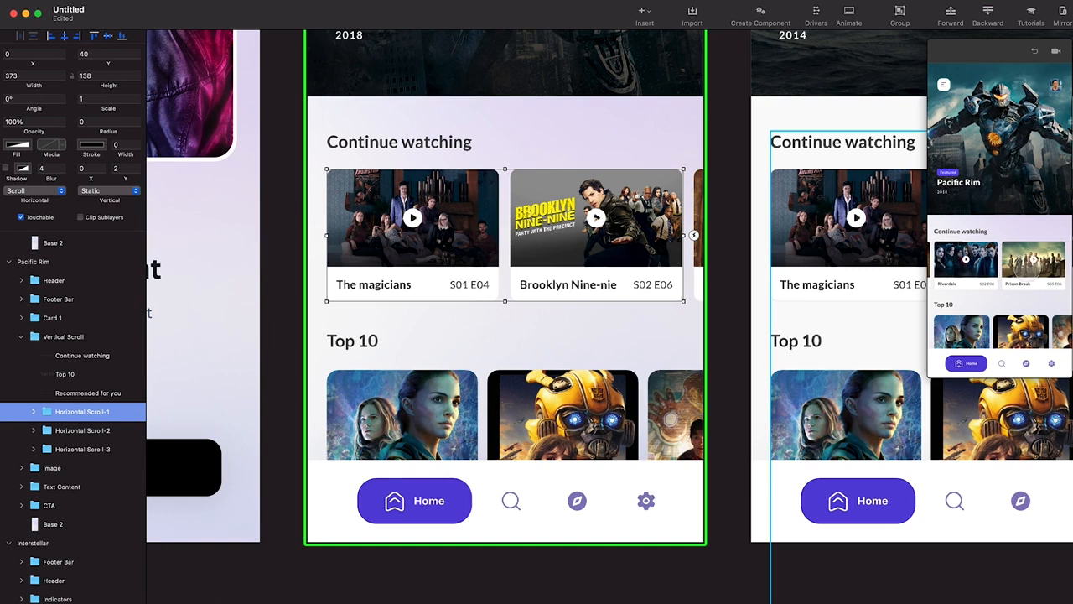
Set the horizontal behavior of Horizontal Scroll-2 in Pacific Rim to Scroll and narrow the group to a width of 373
click(88, 430)
click(45, 192)
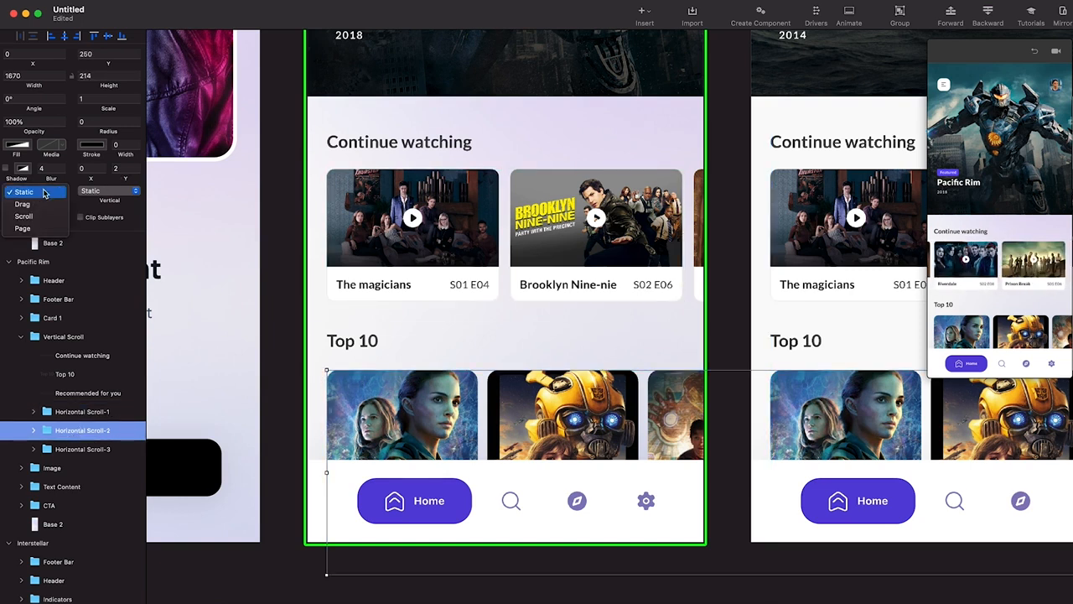
click(24, 216)
scroll(390, 309, down, 5)
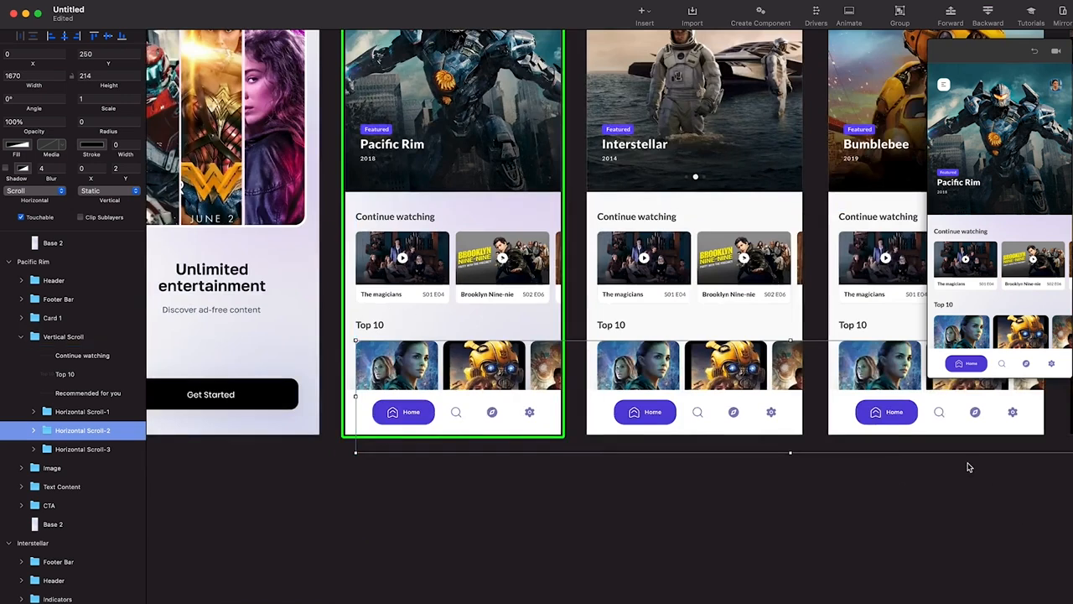
scroll(969, 467, down, 3)
scroll(970, 436, left, 3)
drag(992, 460, 543, 460)
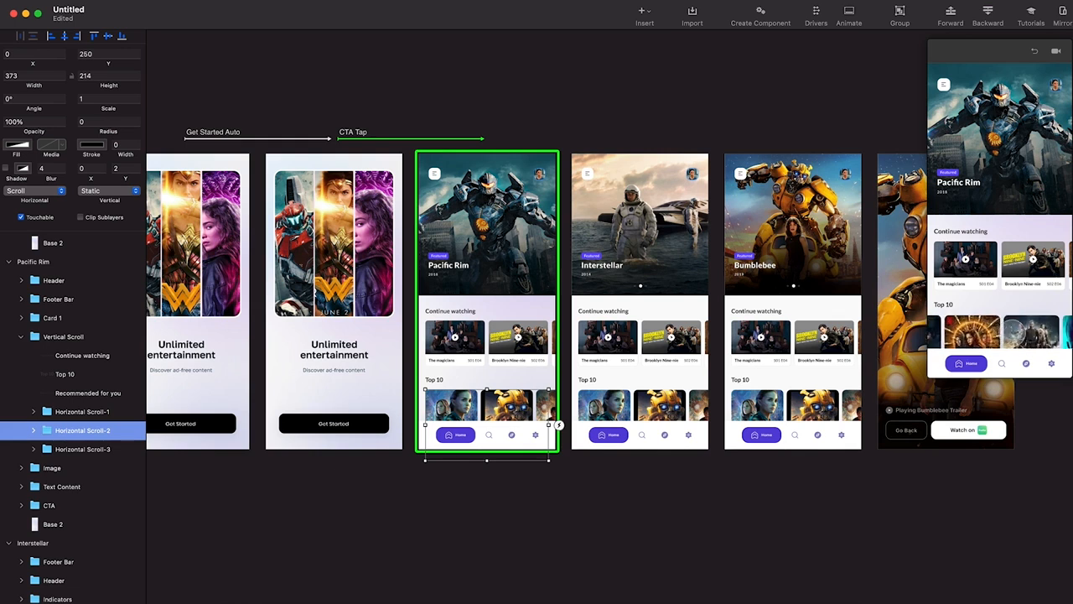
Narrow Horizontal Scroll-3 in Pacific Rim to a width of 373 and set its horizontal behavior to Scroll
click(74, 449)
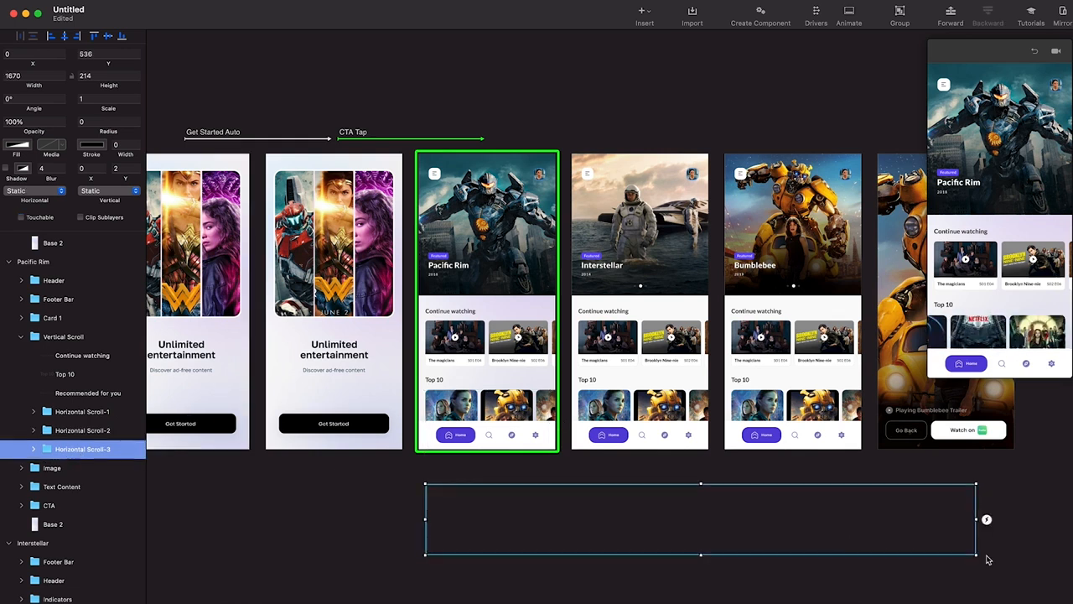
drag(984, 519, 558, 518)
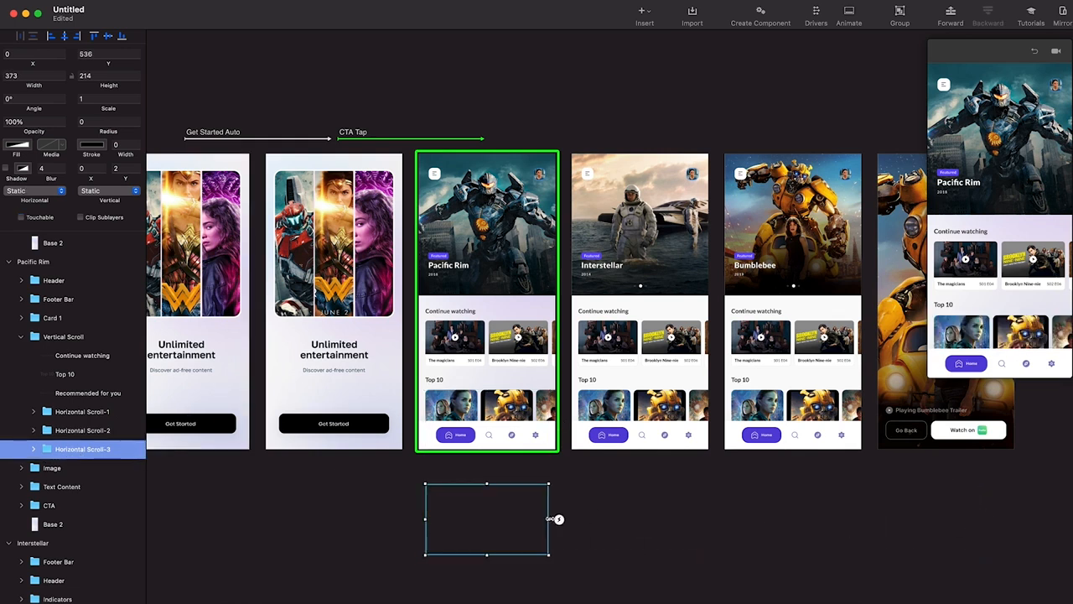
click(32, 191)
click(24, 216)
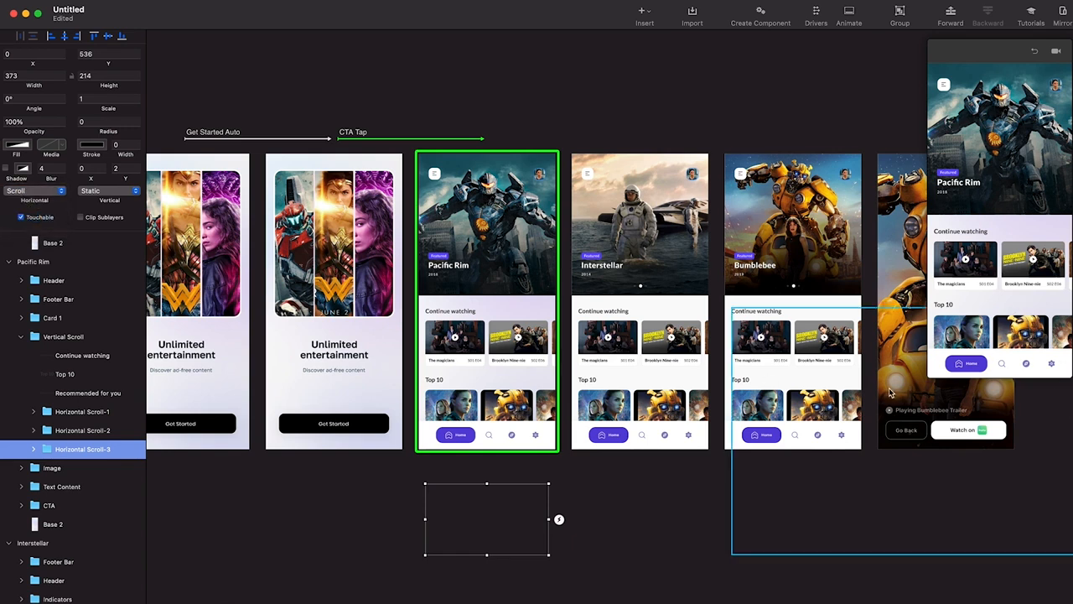
Set the vertical behavior of the Vertical Scroll group in Pacific Rim to Scroll and reduce its height to 324
drag(1063, 333, 1060, 333)
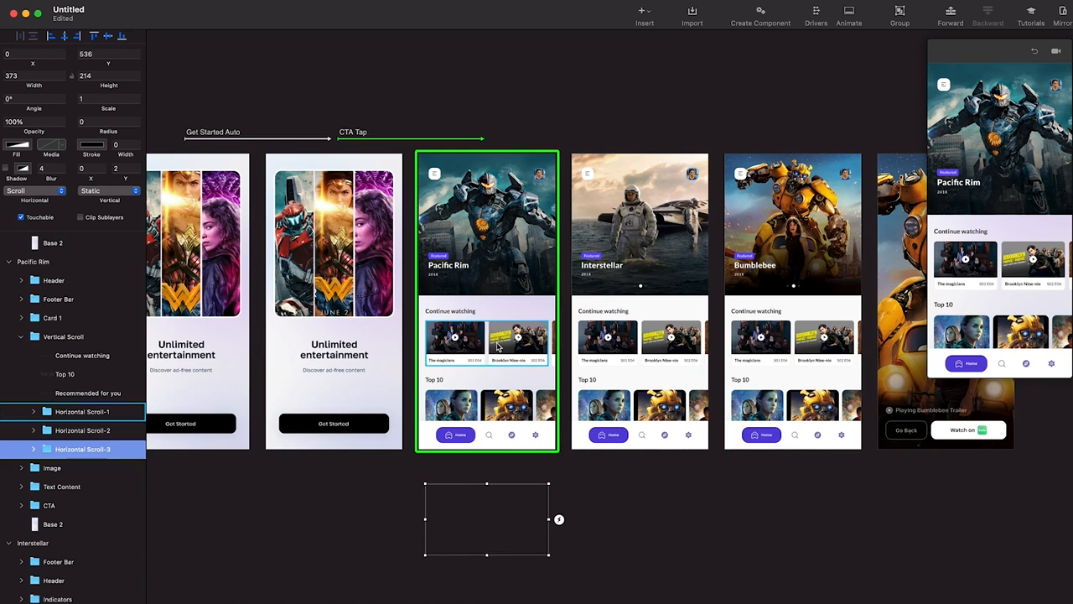
click(521, 382)
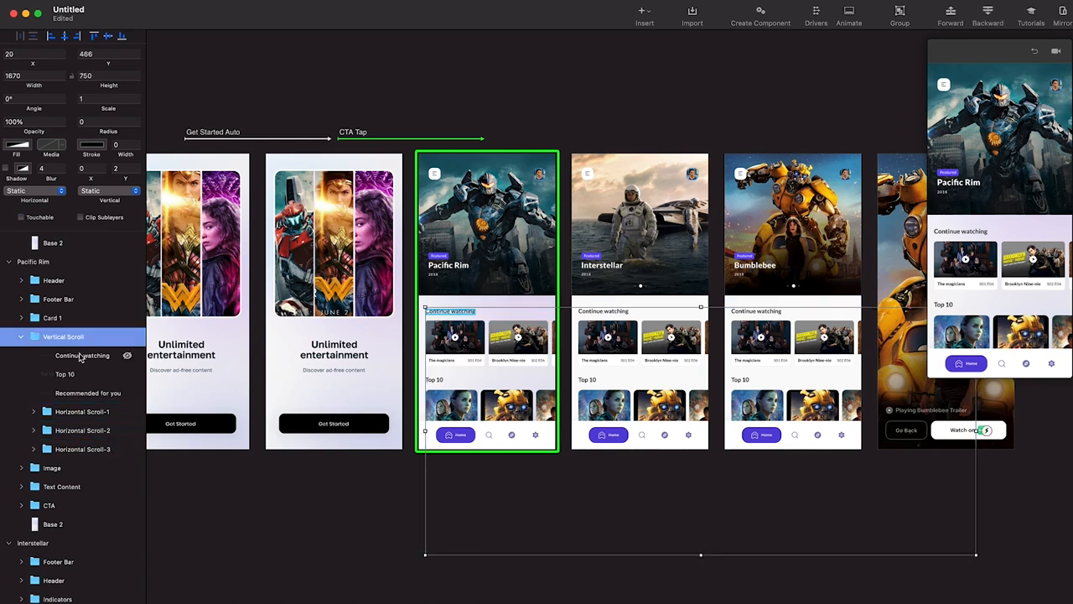
click(20, 337)
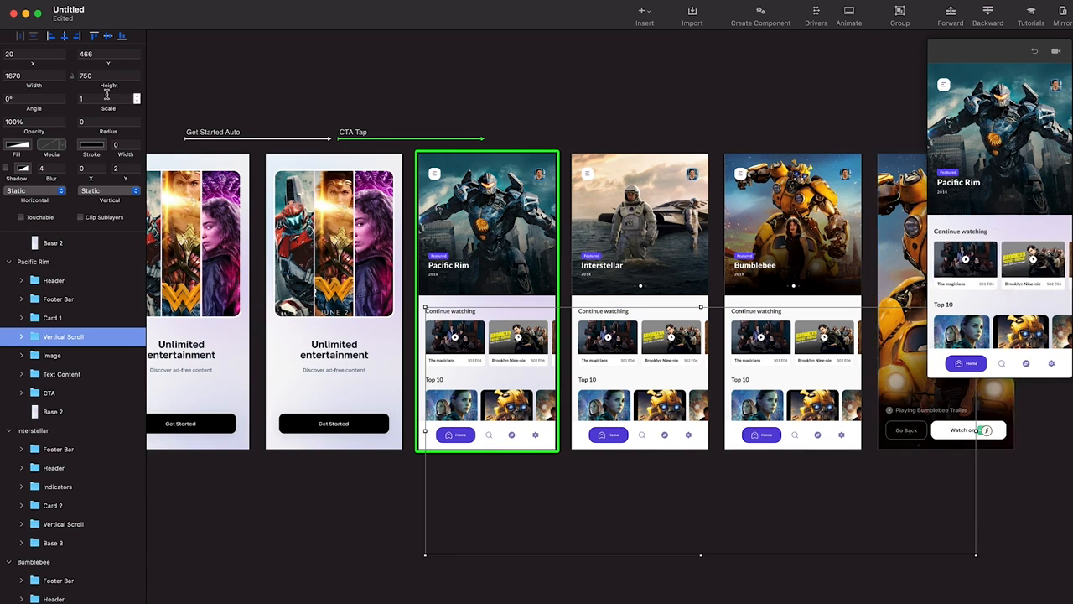
click(105, 193)
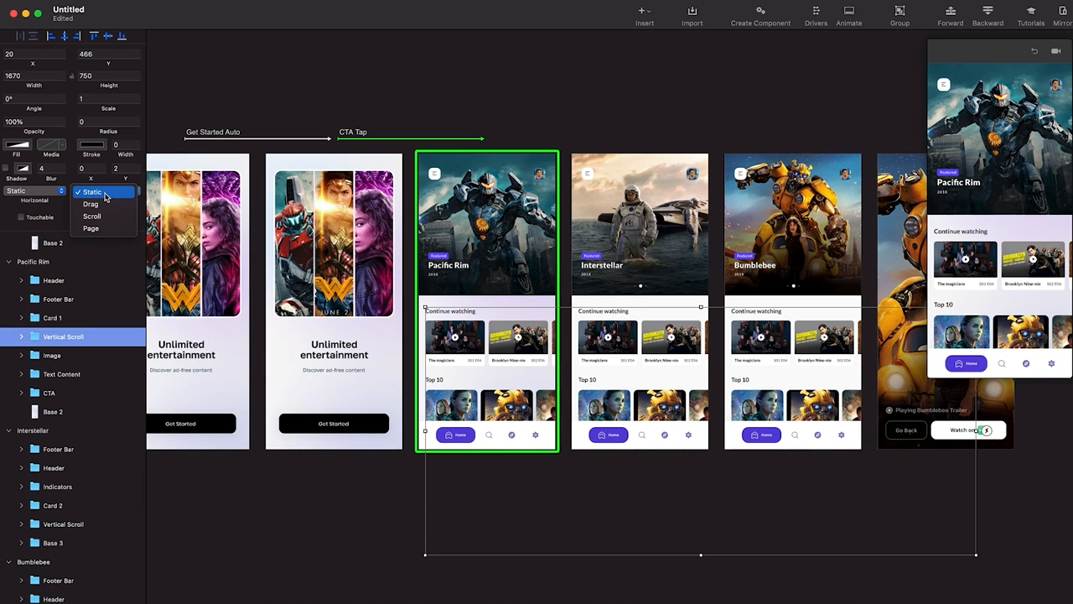
click(94, 216)
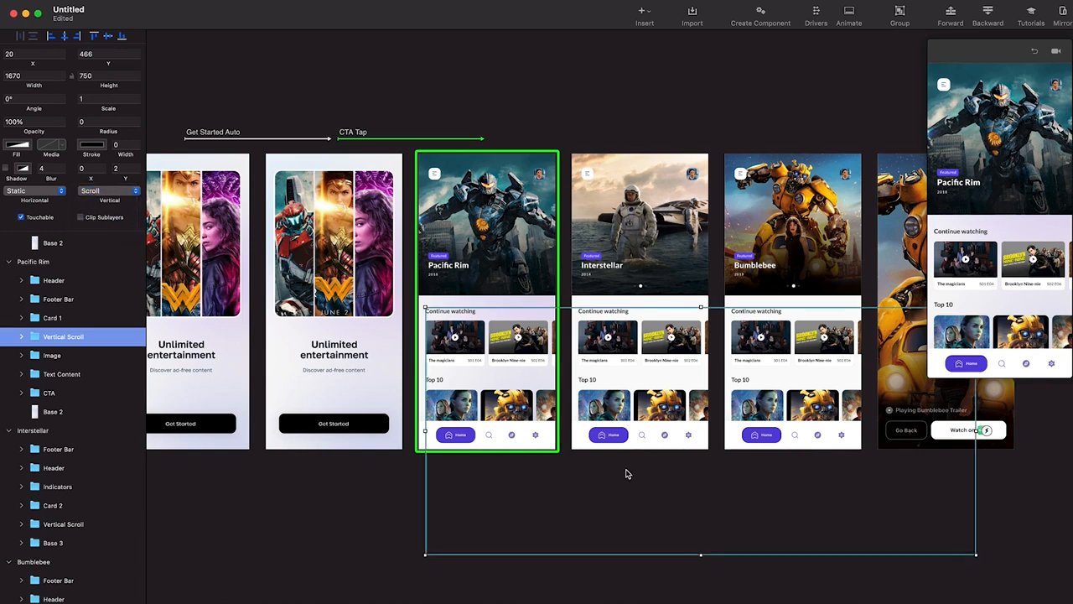
scroll(625, 474, right, 3)
drag(627, 562, 645, 417)
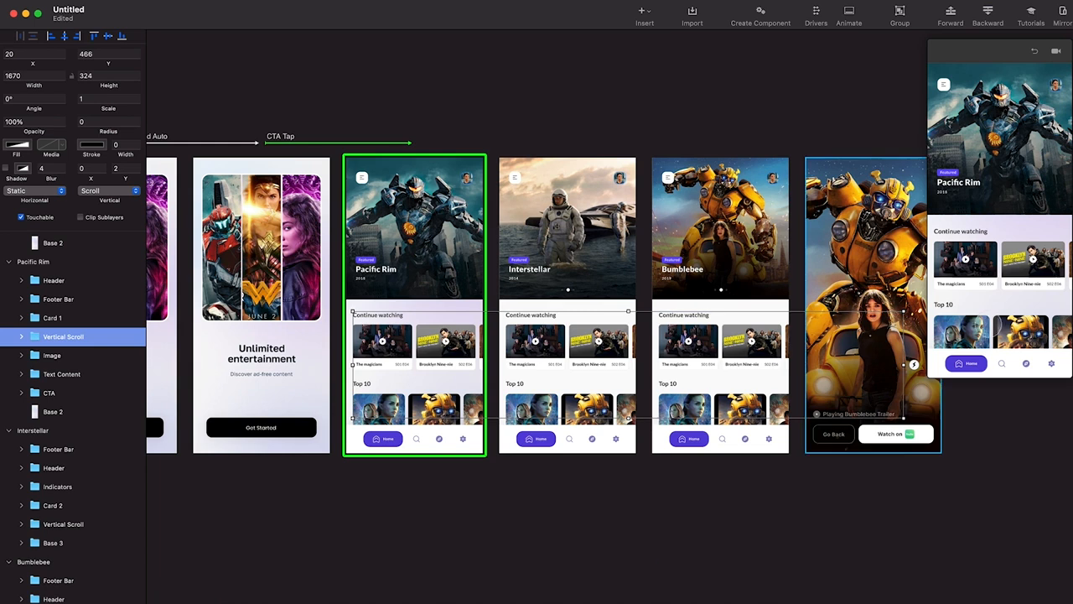
Test the vertical scrolling of the Pacific Rim content in the preview, from Continue watching to Recommended for you and back
scroll(996, 311, down, 5)
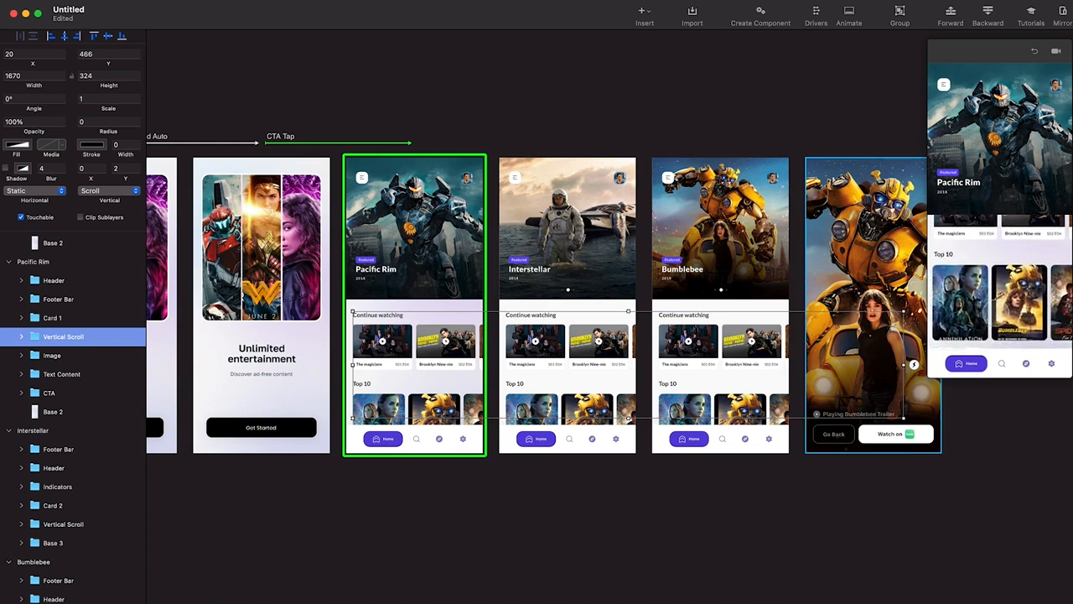
scroll(996, 311, up, 2)
scroll(997, 311, up, 3)
scroll(996, 311, down, 5)
scroll(997, 311, up, 3)
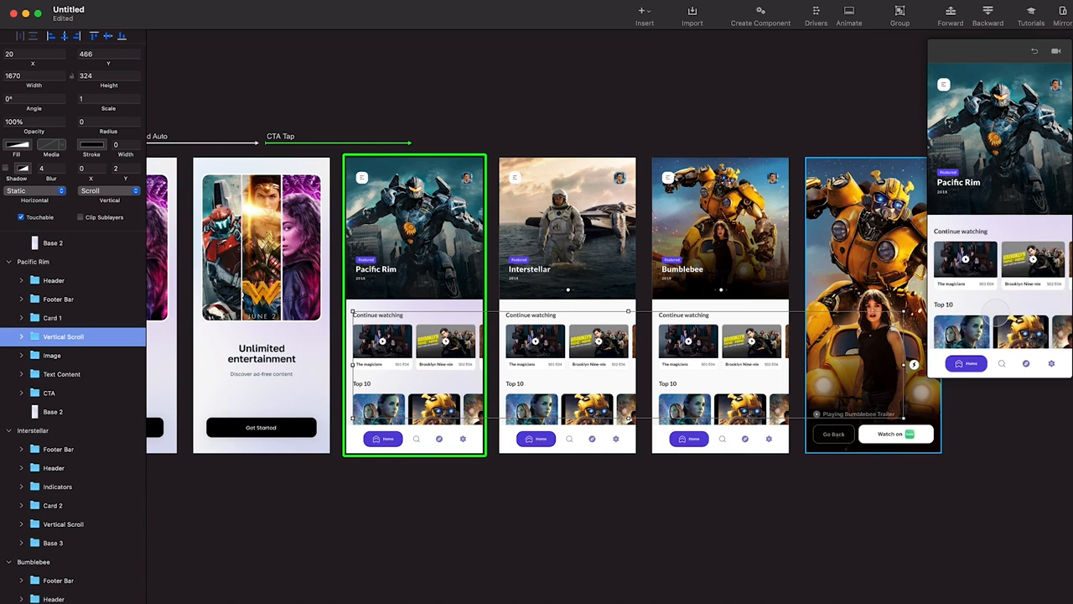
scroll(996, 311, down, 4)
scroll(996, 311, up, 3)
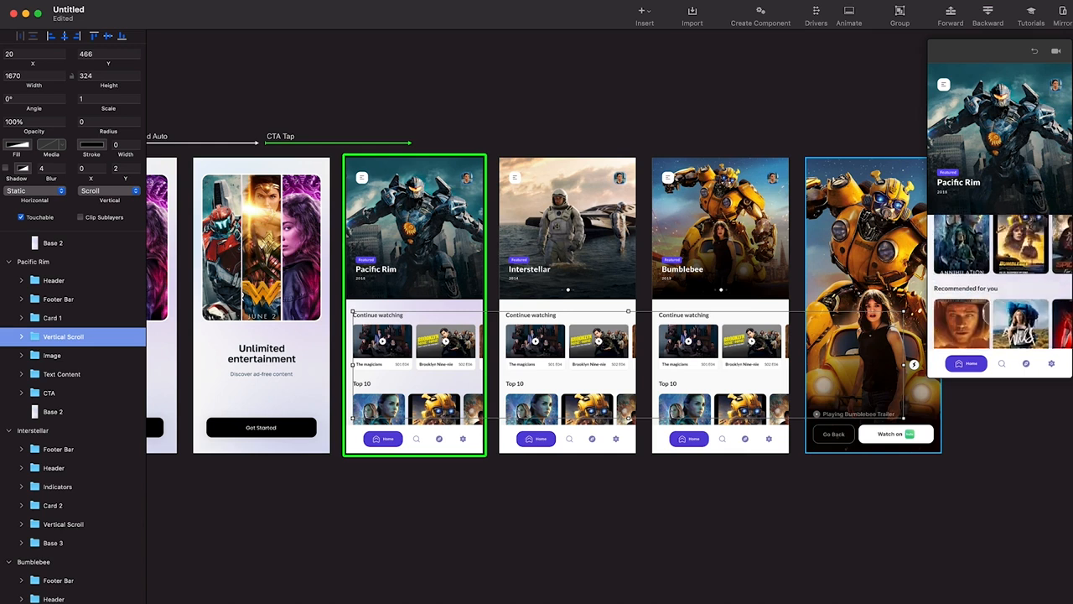
scroll(996, 310, up, 3)
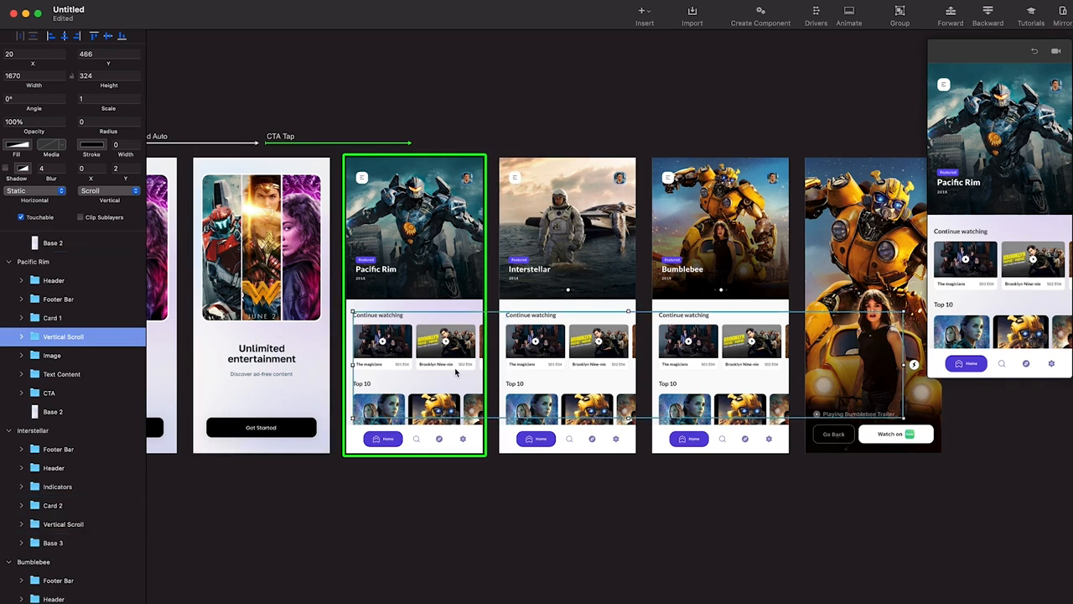
Copy the Card 2 group from the Interstellar artboard into Pacific Rim, directly above Card 1
scroll(412, 343, up, 1)
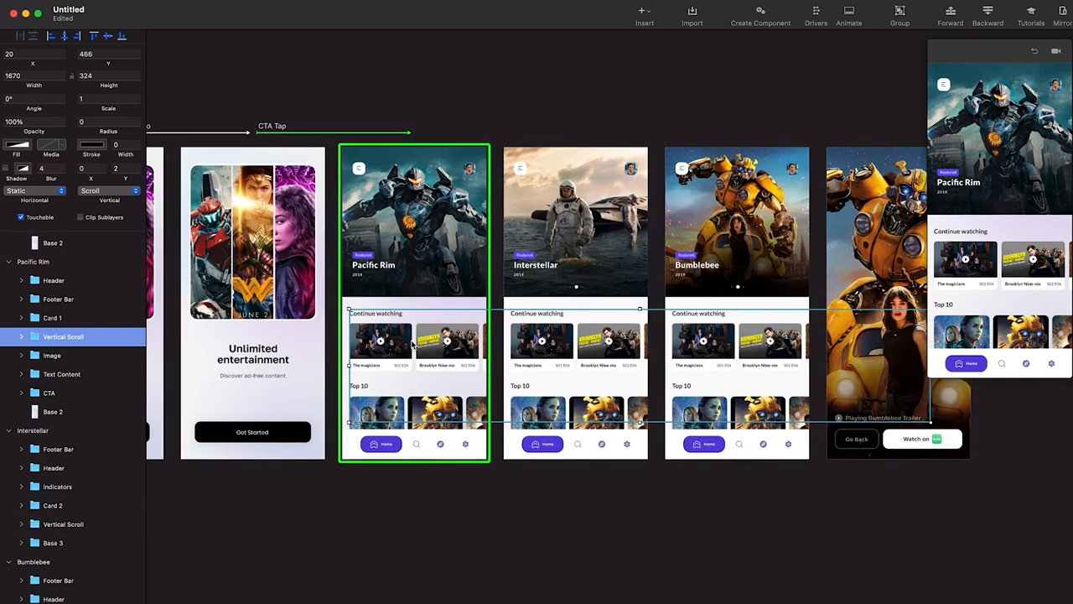
scroll(412, 344, up, 1)
scroll(412, 344, up, 1)
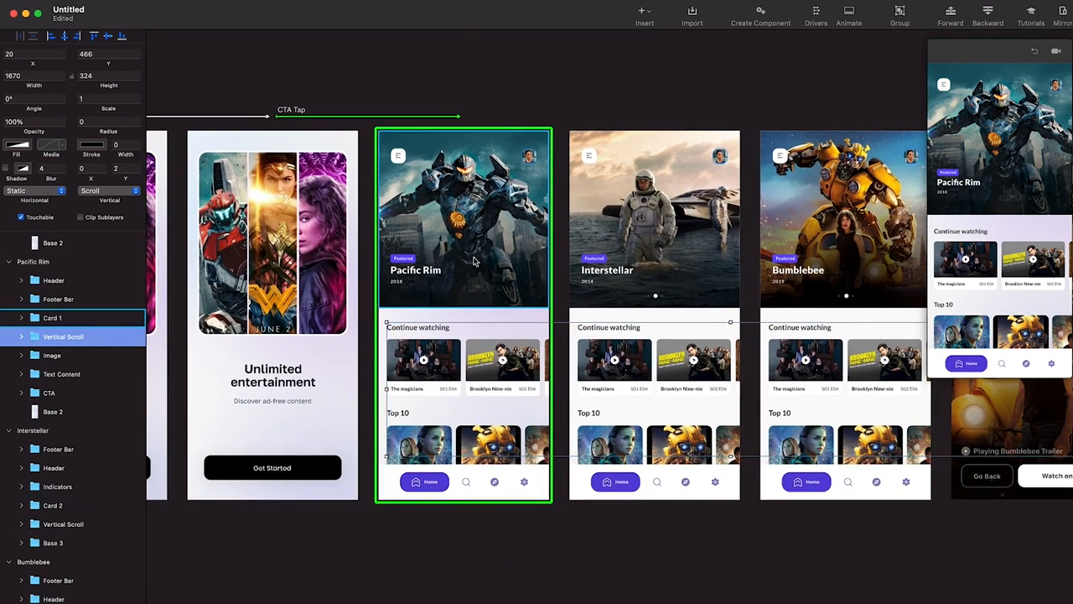
click(547, 243)
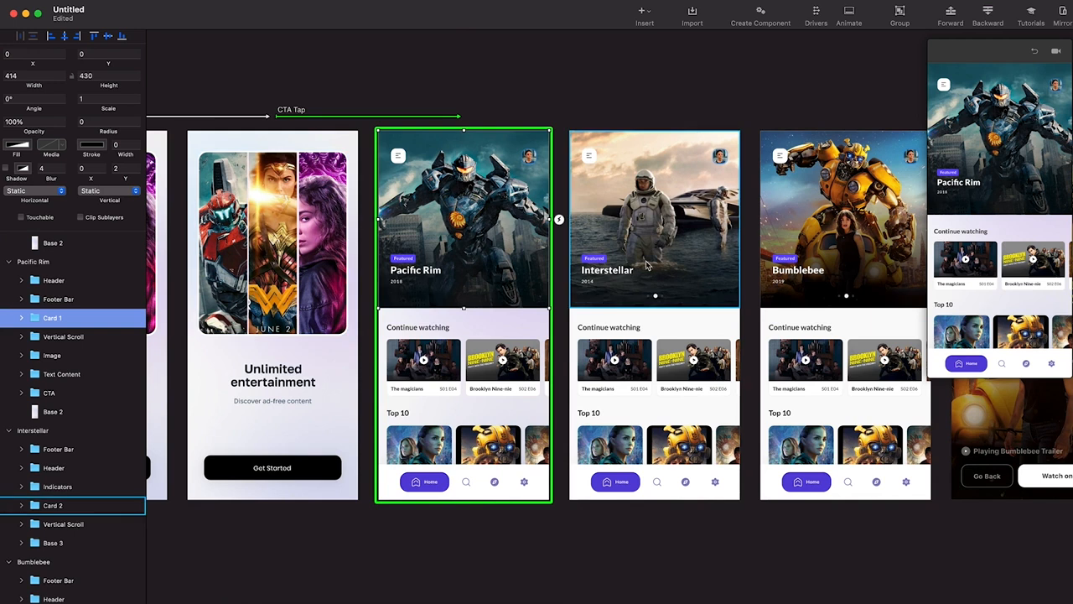
scroll(604, 271, right, 5)
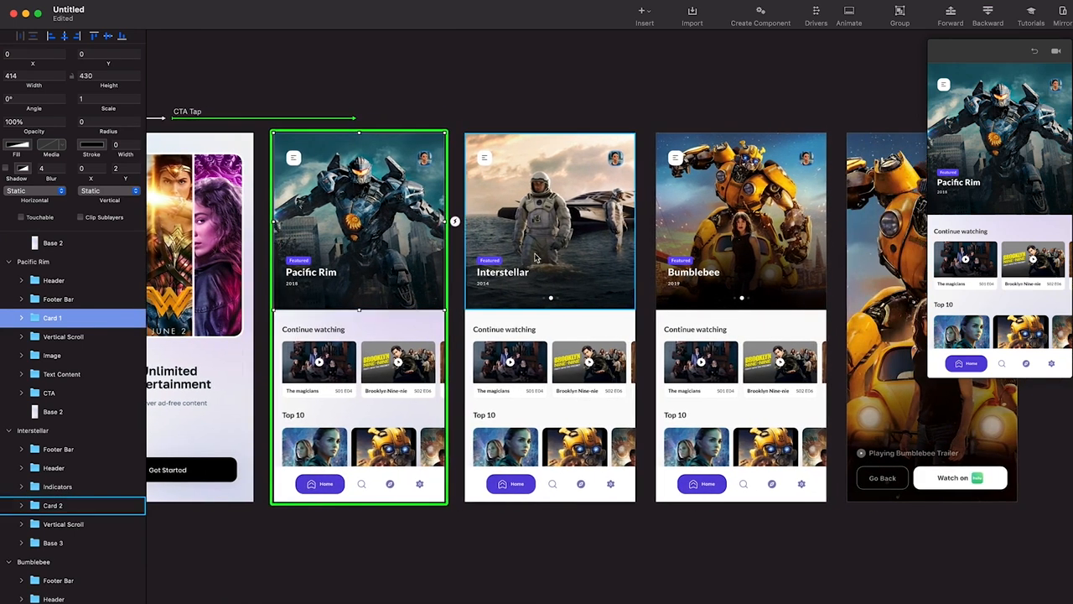
click(536, 258)
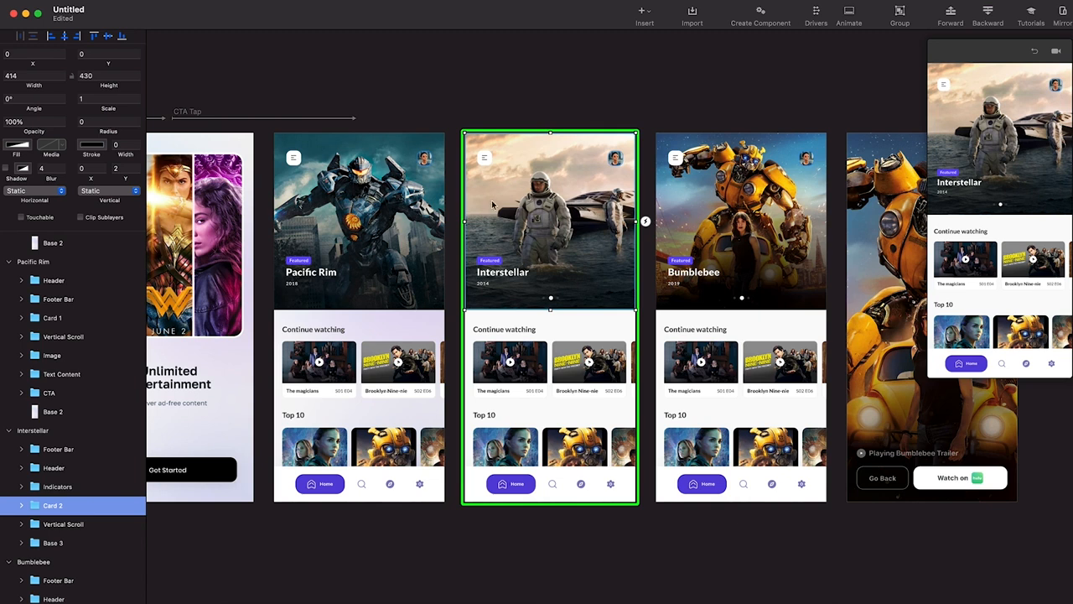
scroll(554, 256, left, 2)
click(423, 217)
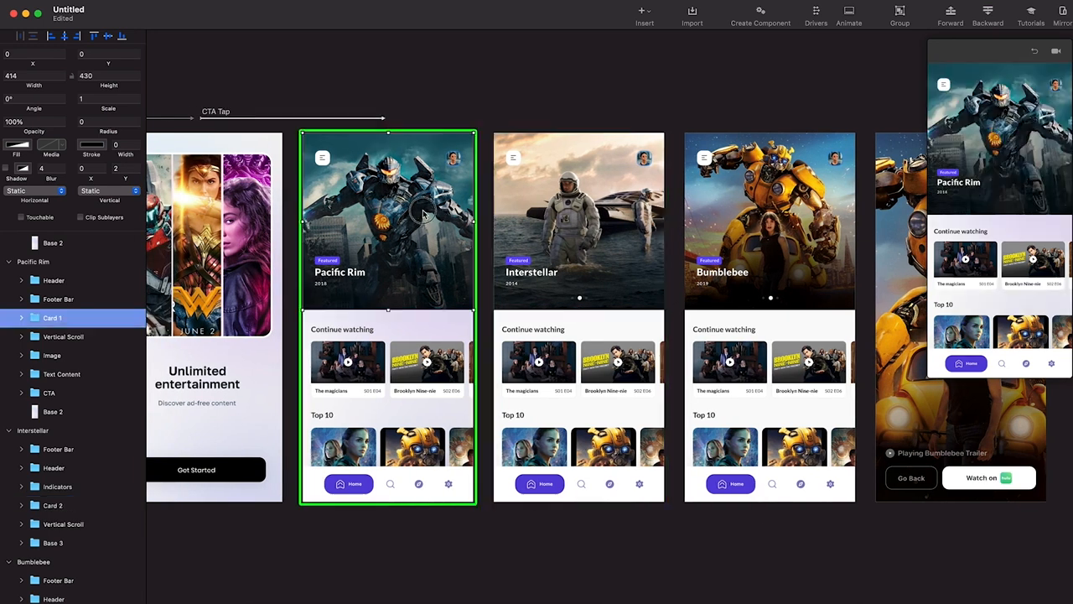
key(ctrl+v)
Copy the Card 3 group from the Bumblebee artboard into Pacific Rim, directly above Card 2
click(755, 250)
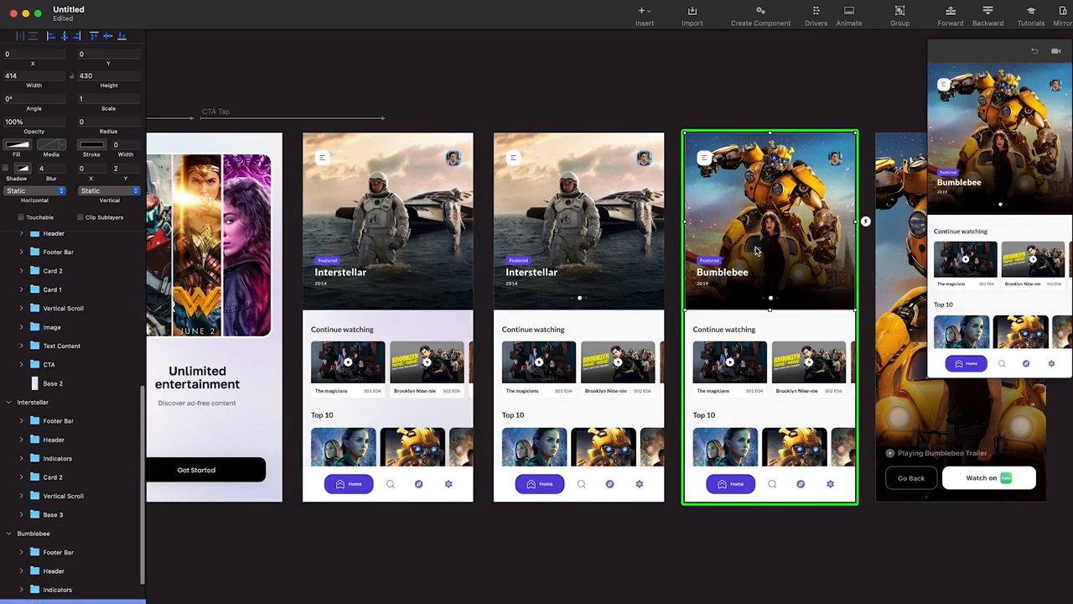
click(434, 263)
key(ctrl+v)
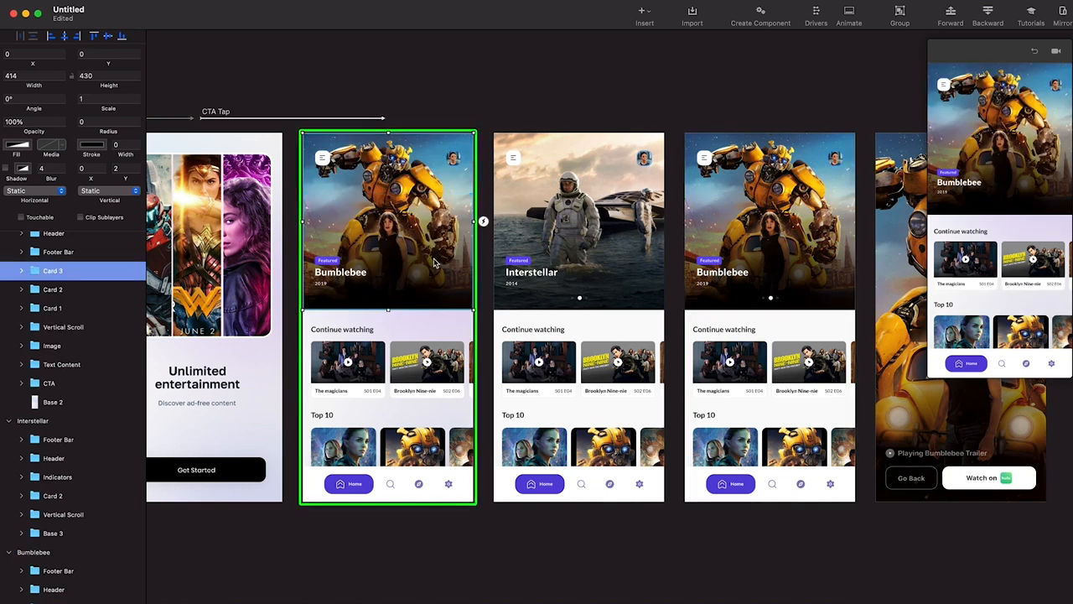
Copy the Indicators group from the Interstellar artboard into Pacific Rim, above Card 3
click(579, 304)
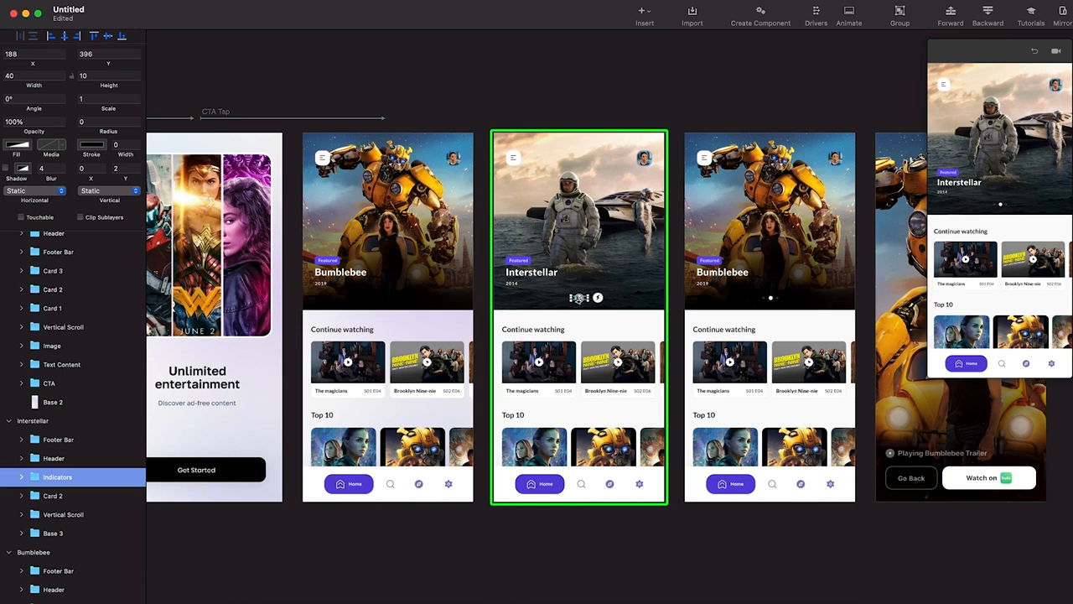
click(405, 304)
key(ctrl+v)
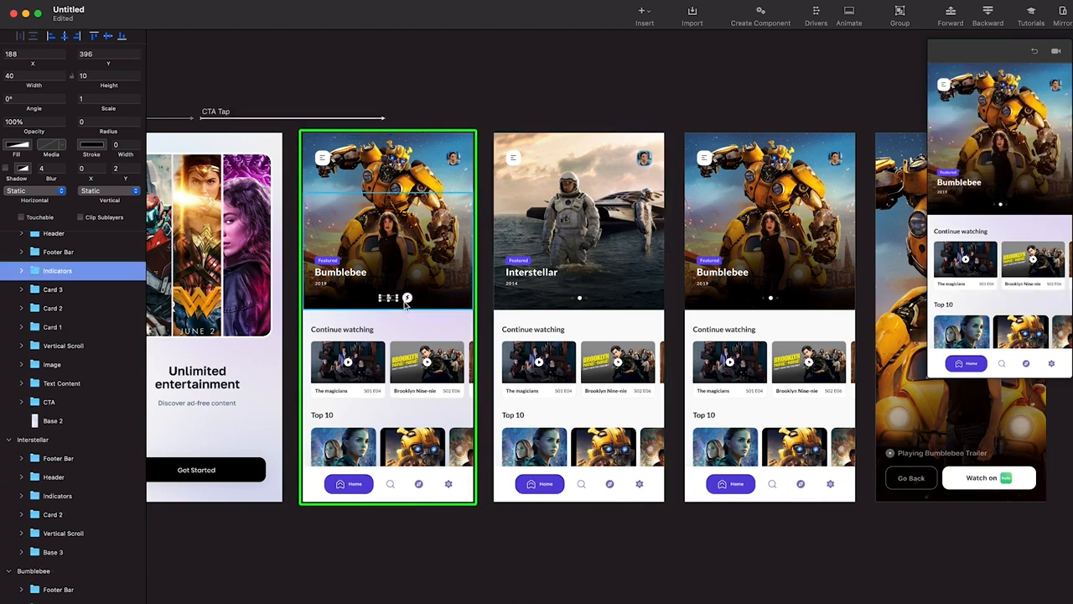
Delete the redundant Interstellar and Bumblebee artboards
click(619, 295)
scroll(618, 297, down, 3)
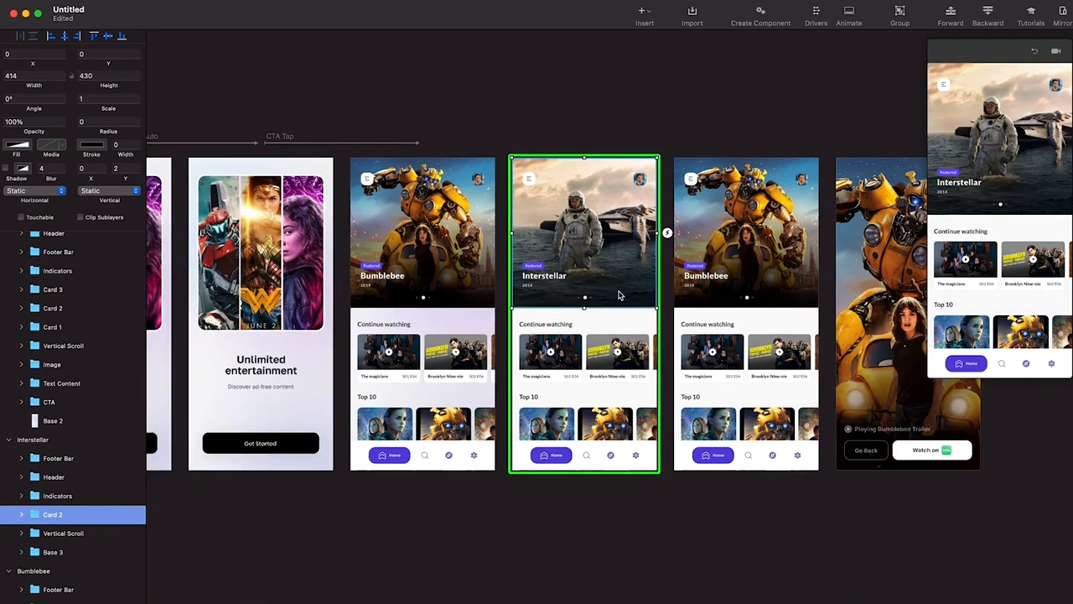
click(95, 442)
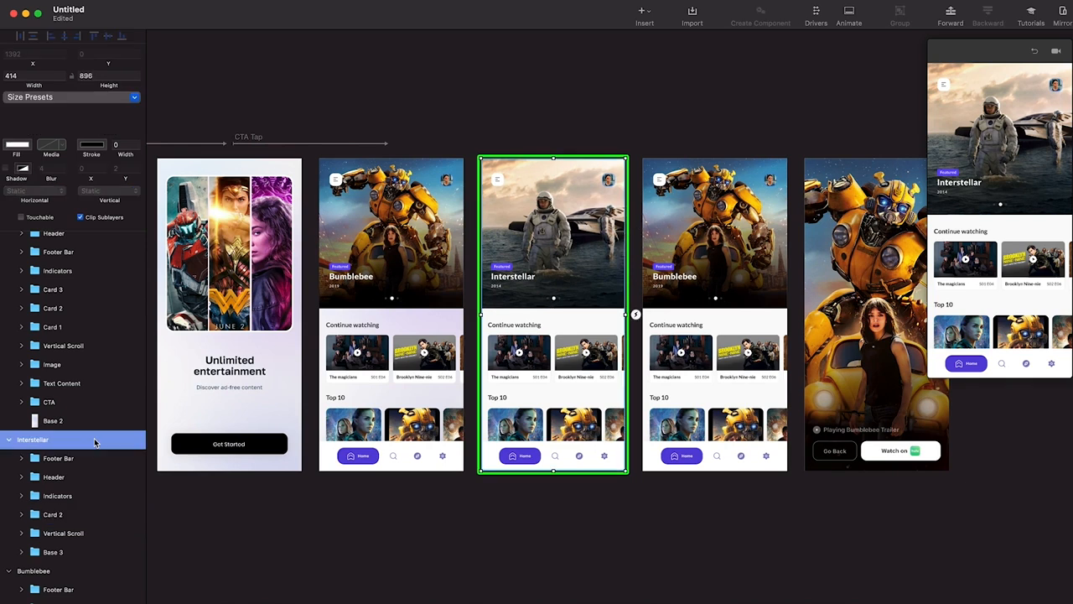
key(Delete)
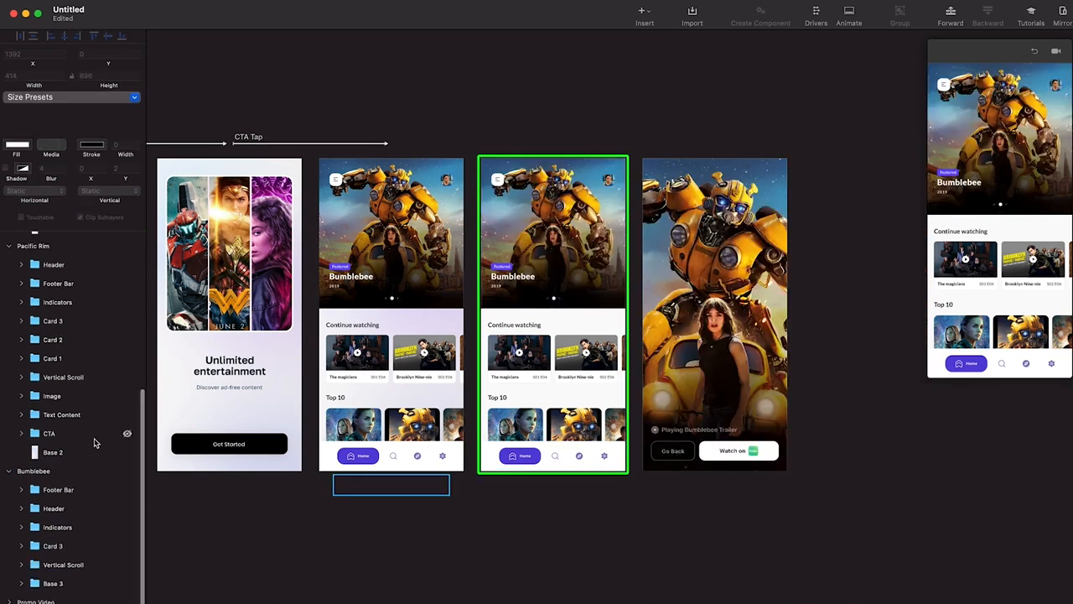
click(65, 471)
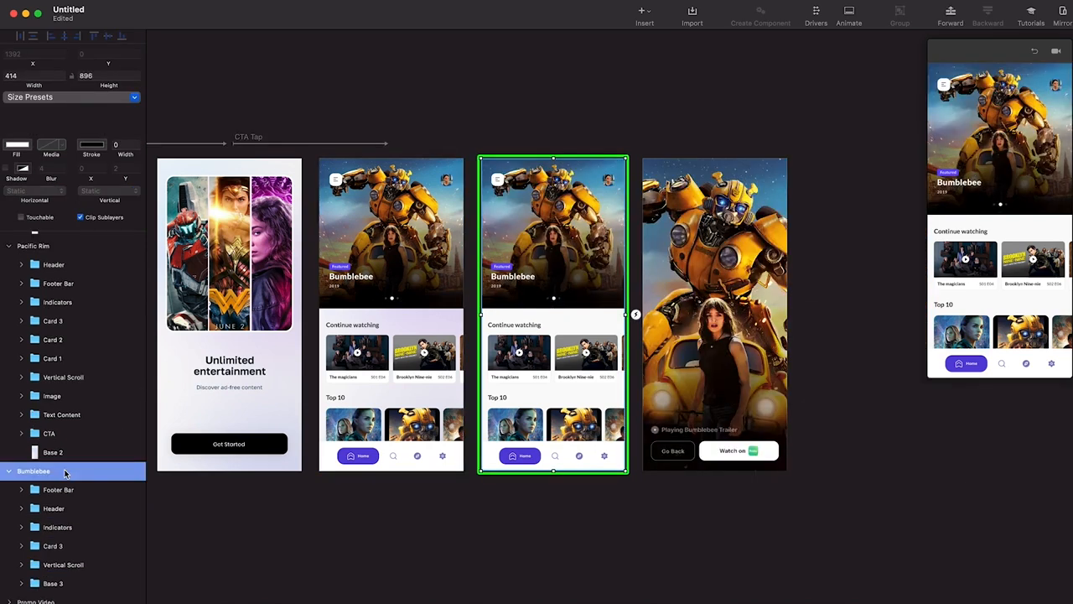
key(Delete)
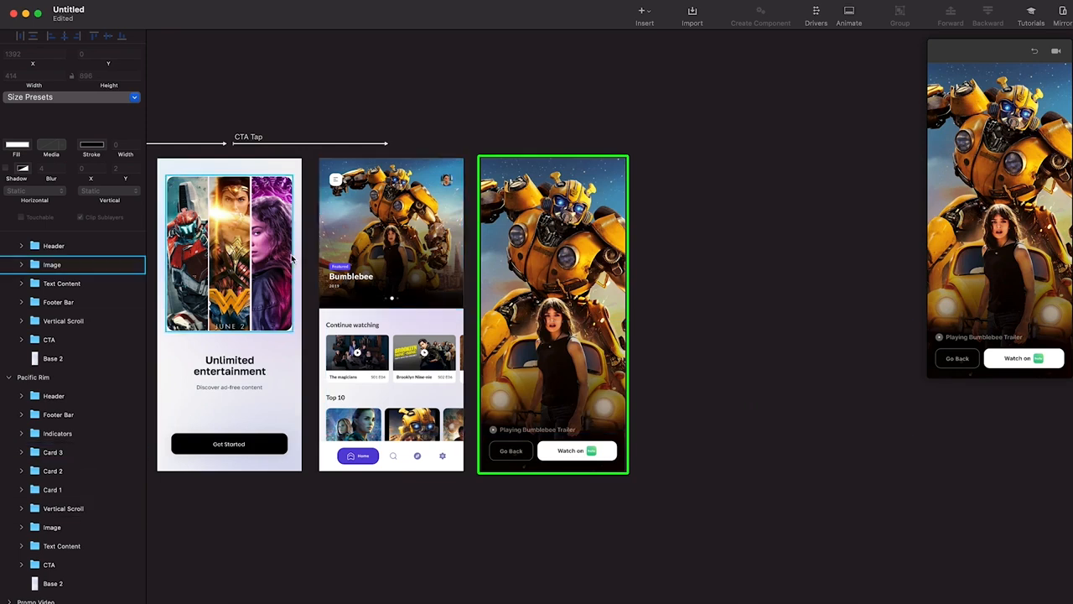
Select the Pacific Rim artboard and enter a new width for it
scroll(291, 254, up, 5)
click(487, 259)
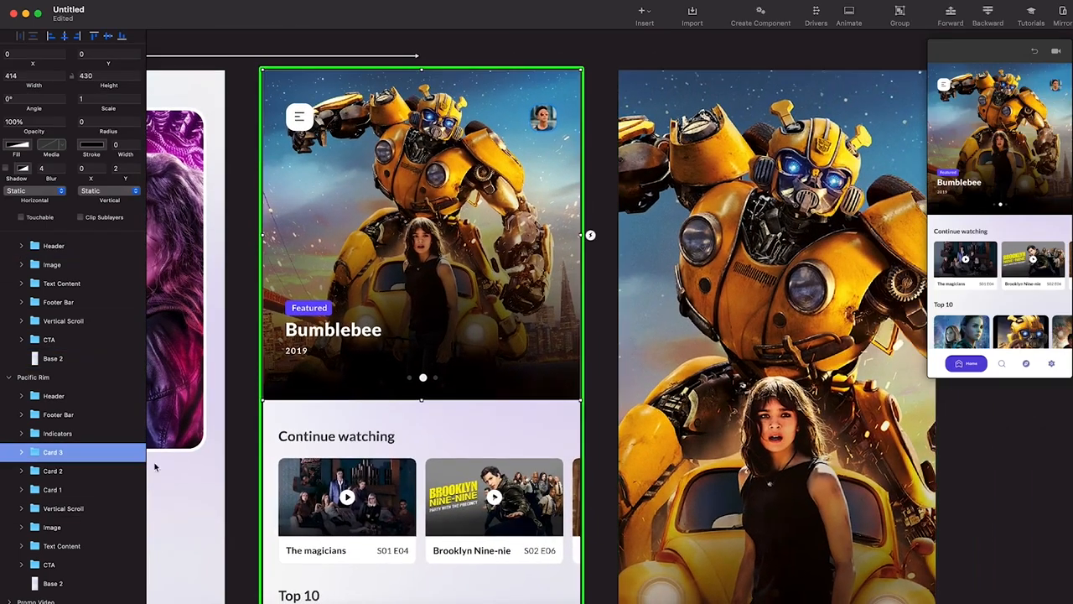
scroll(489, 261, down, 2)
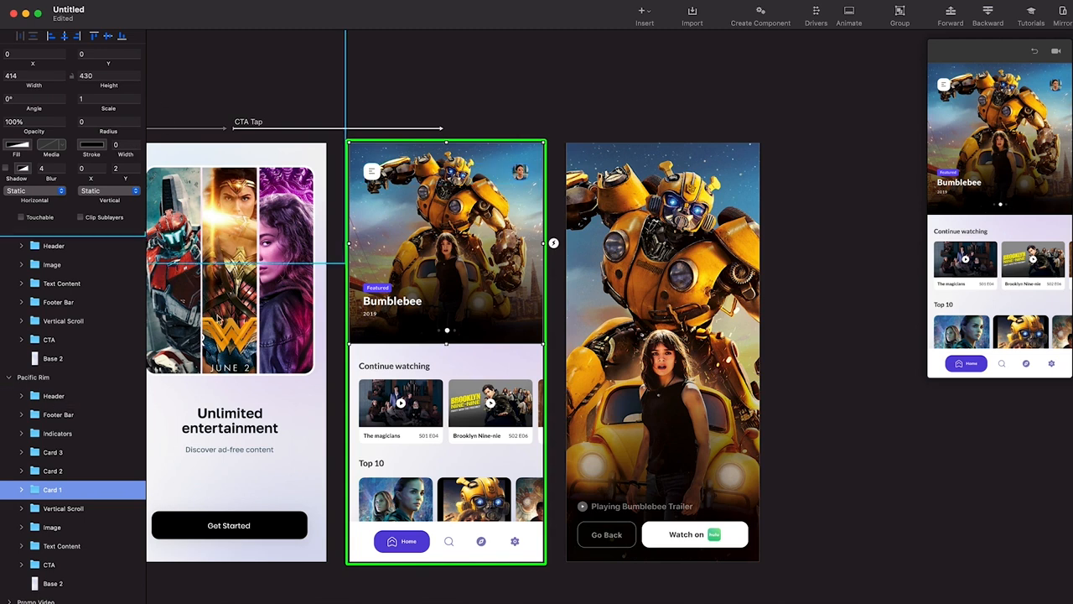
click(60, 377)
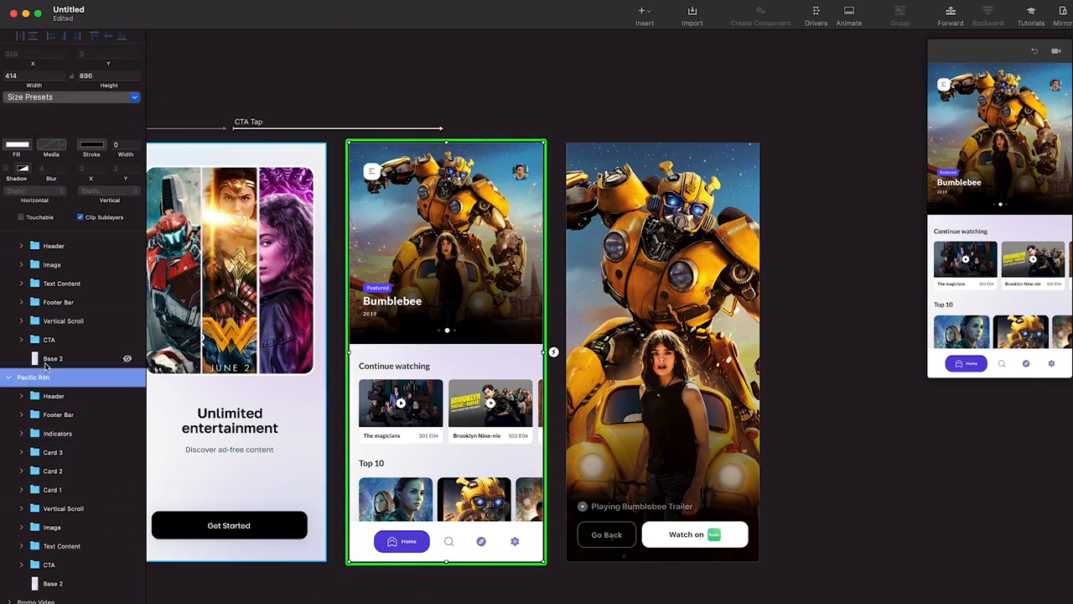
click(19, 76)
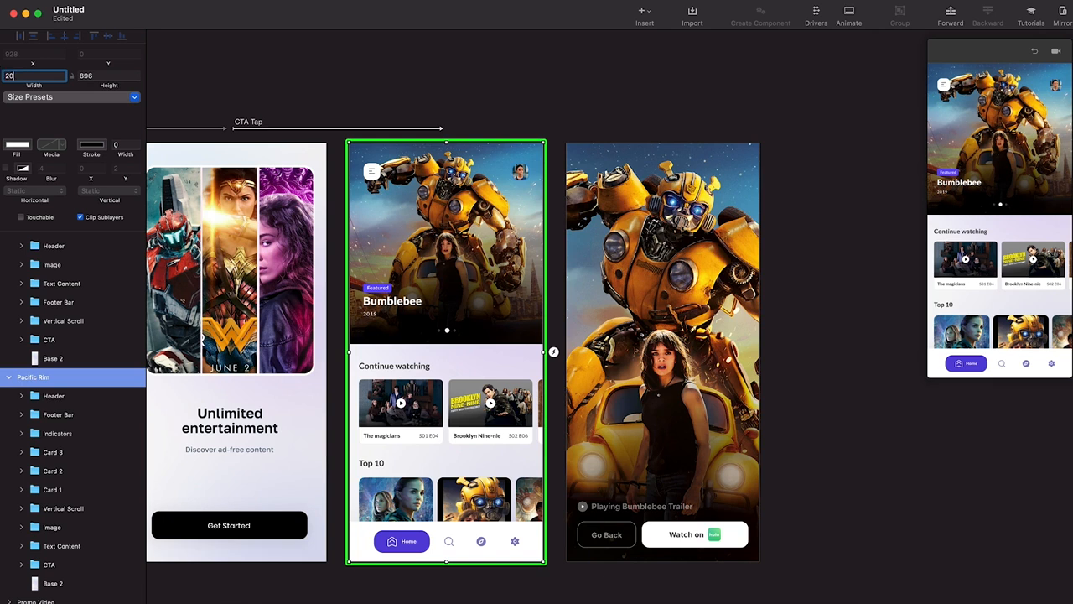
Set the Pacific Rim artboard's width to 2000 so there is room beside the phone layout
key(Return)
scroll(531, 336, down, 3)
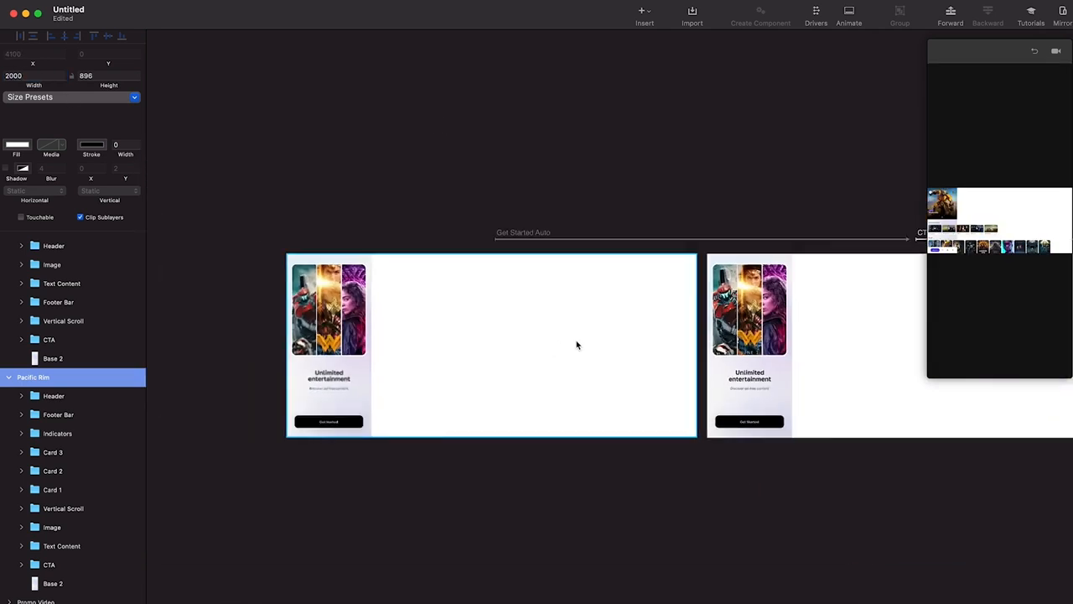
scroll(580, 345, right, 10)
scroll(503, 369, left, 3)
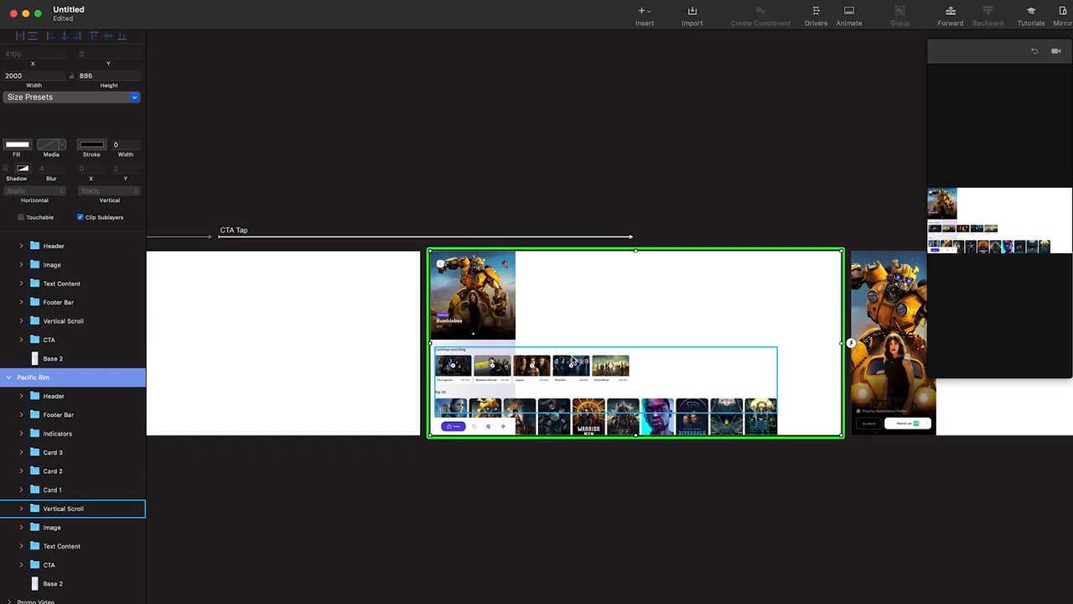
scroll(573, 360, down, 2)
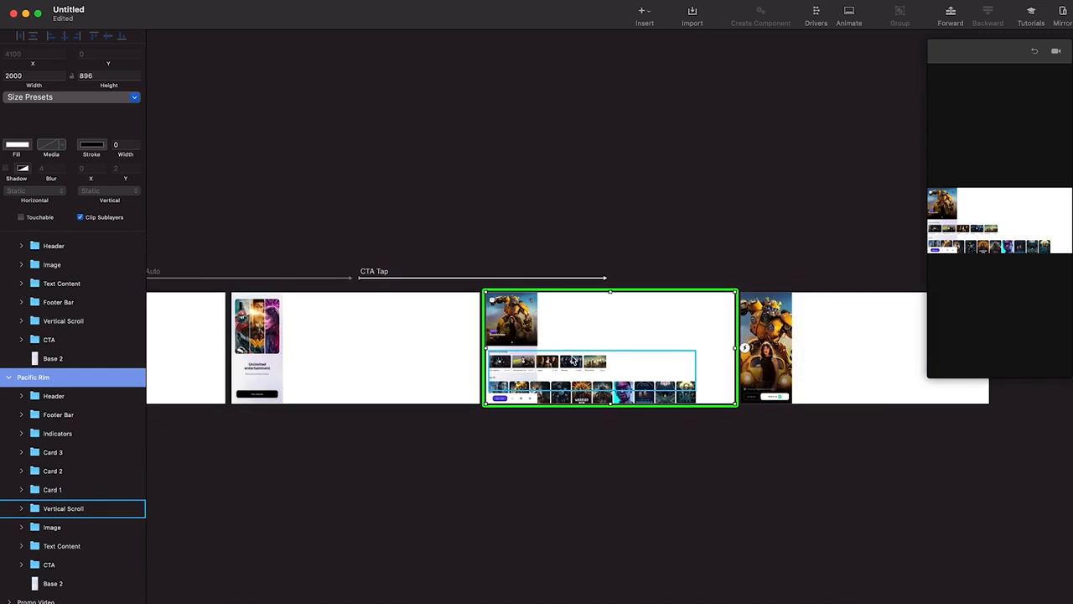
scroll(572, 359, left, 1)
scroll(572, 359, right, 4)
scroll(397, 362, up, 6)
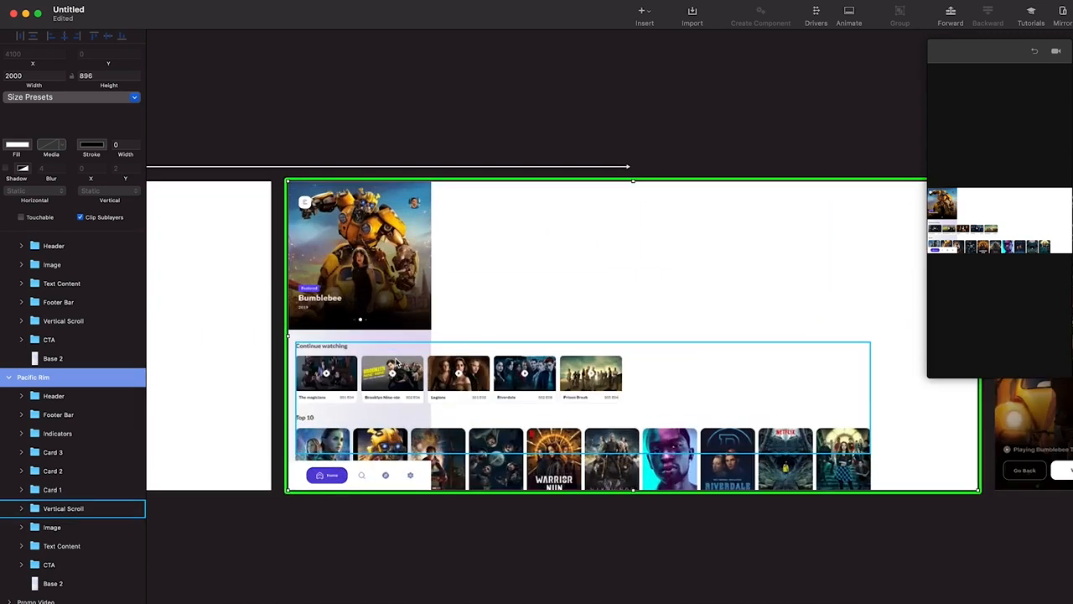
scroll(397, 362, up, 3)
scroll(396, 362, left, 2)
Lay the stacked movie cards side by side, leaving Card 1 in place and moving Card 2 to X 414 and Card 3 to X 828
click(491, 136)
click(420, 293)
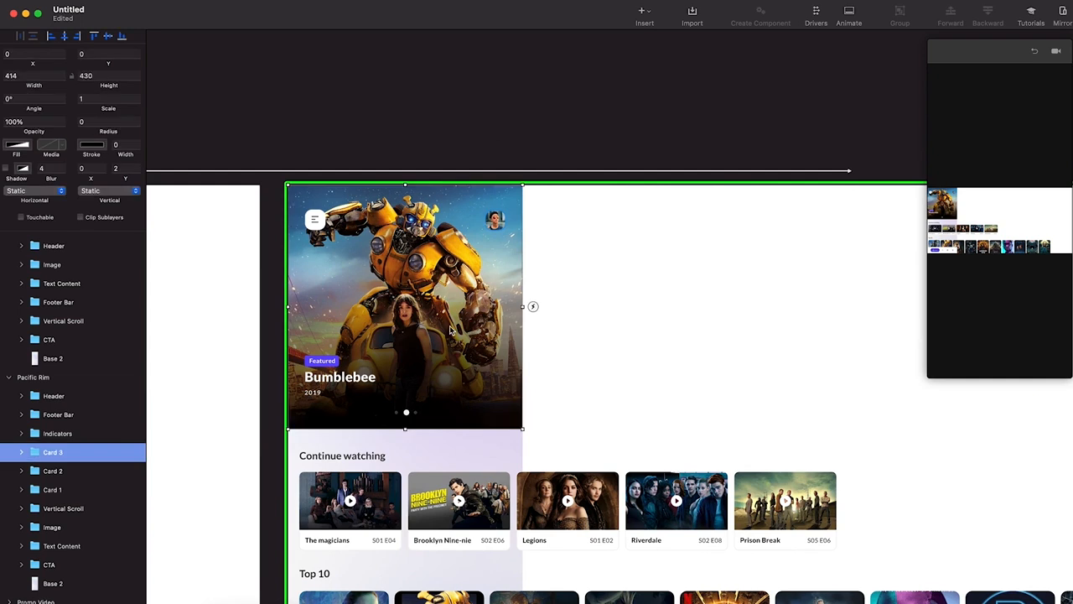
click(52, 473)
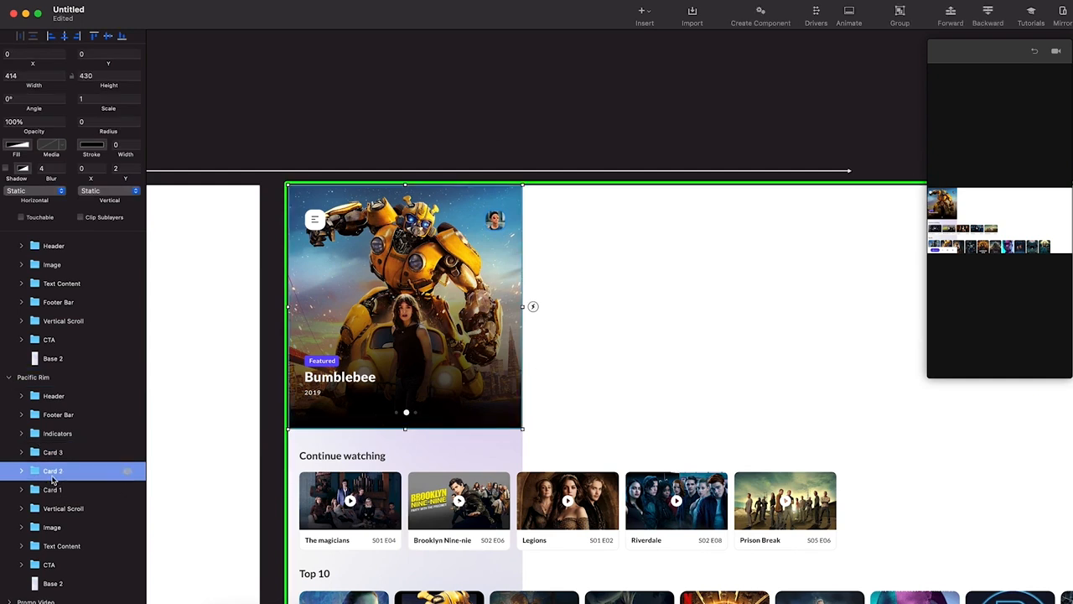
key(shift+Right)
key(shift+Right)
key(shift+Right)
key(shift+Right)
key(shift+Right)
key(shift+Right)
key(shift+Right)
key(shift+Right)
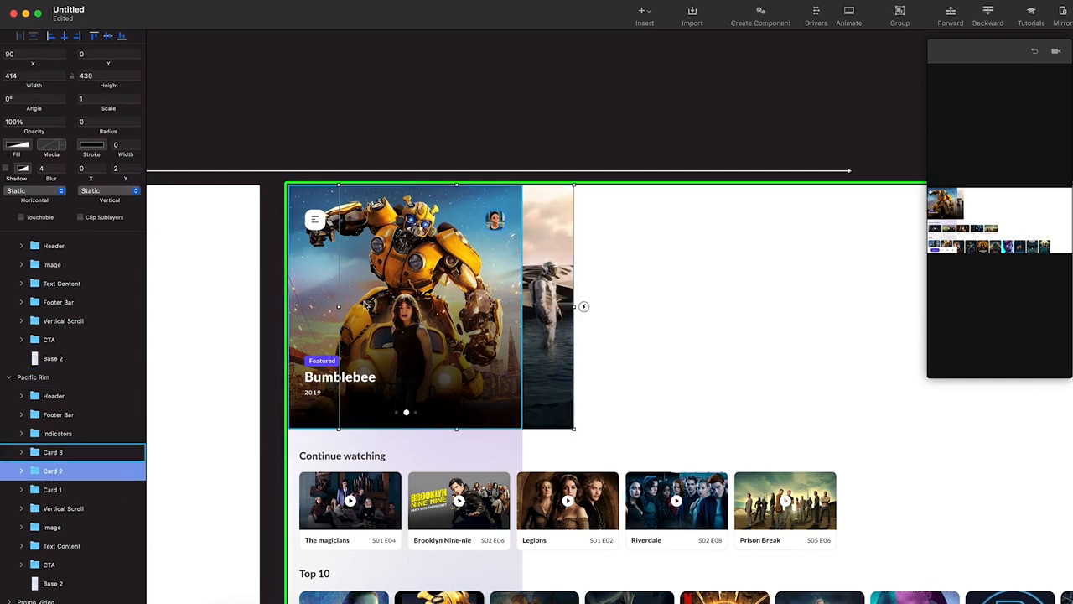
drag(319, 298, 696, 268)
drag(466, 281, 649, 281)
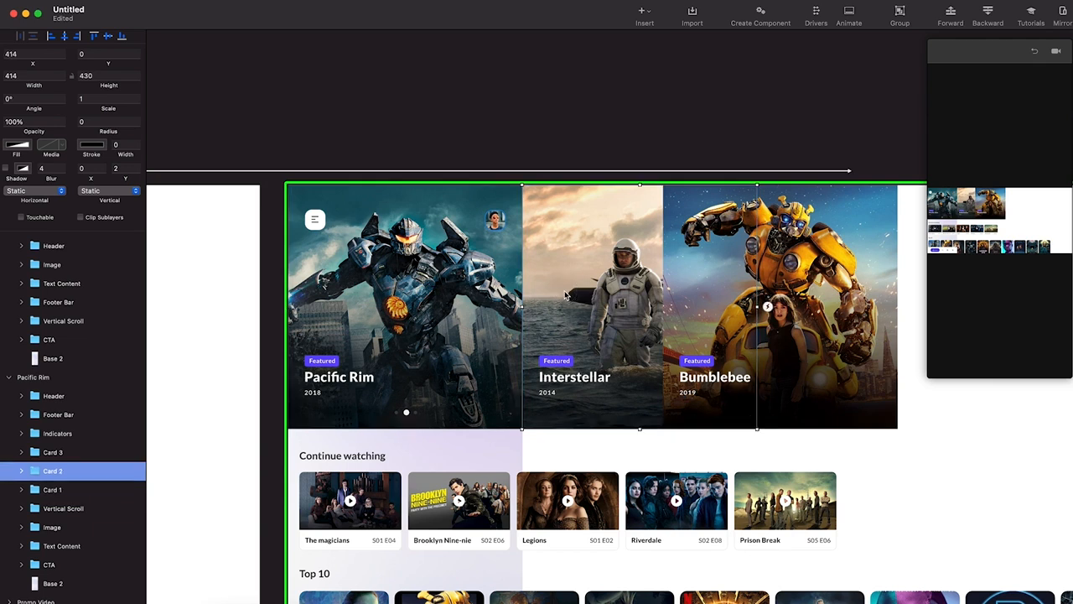
drag(722, 281, 818, 273)
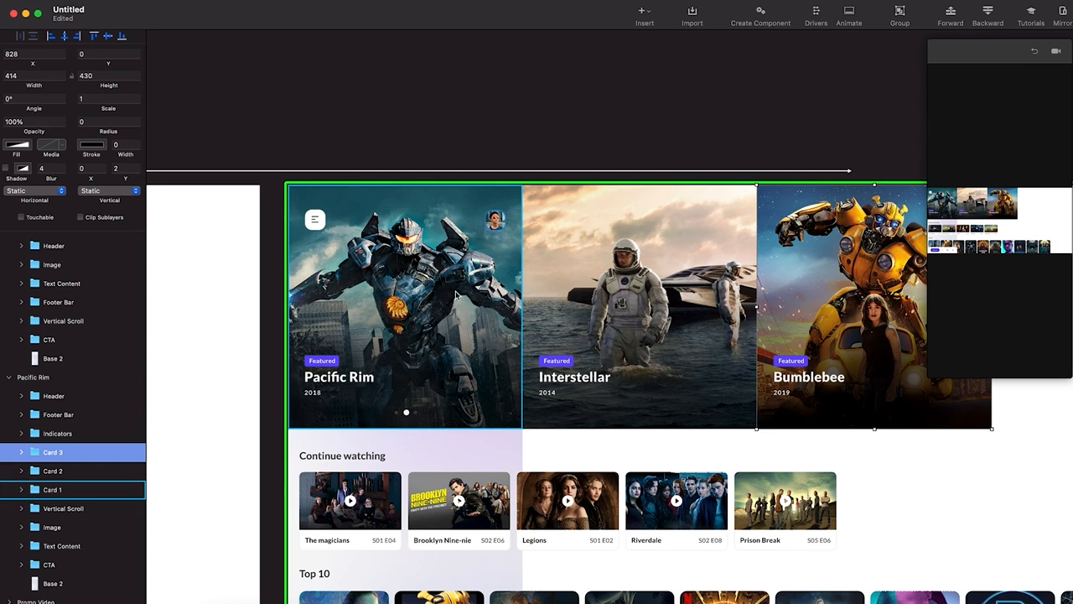
Group Card 1, Card 2 and Card 3 on the Pacific Rim artboard and name the group "Movie Cards"
click(128, 490)
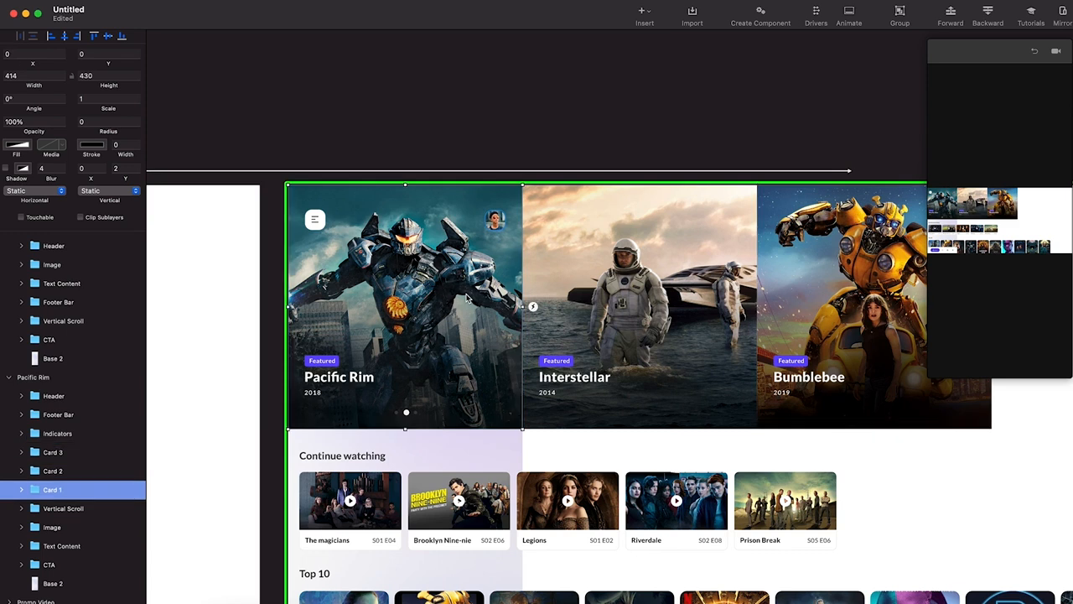
key(Up)
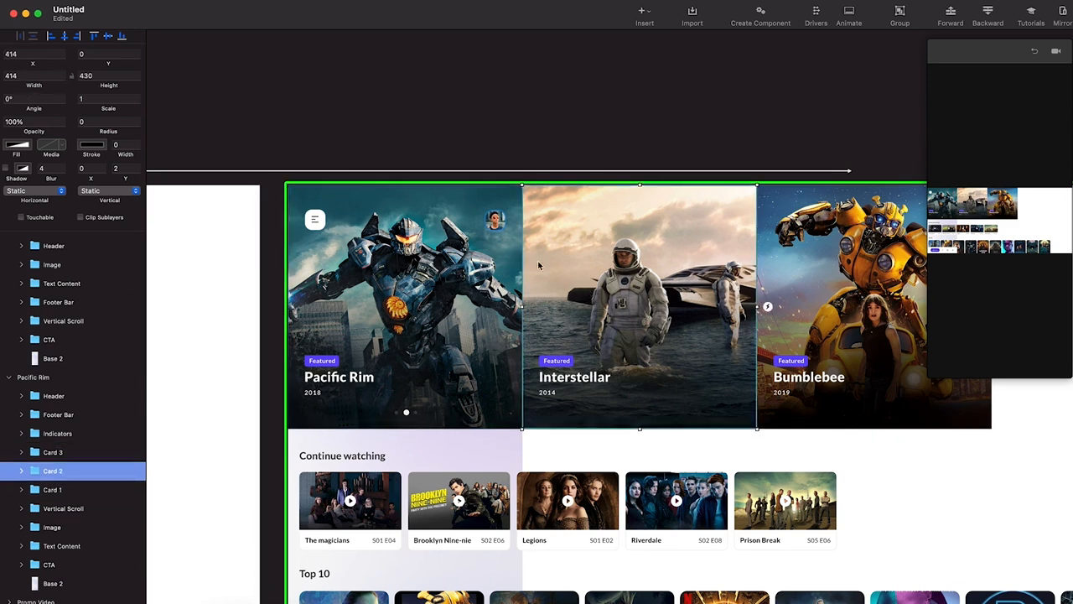
key(Up)
key(Down)
key(Down)
scroll(659, 243, down, 3)
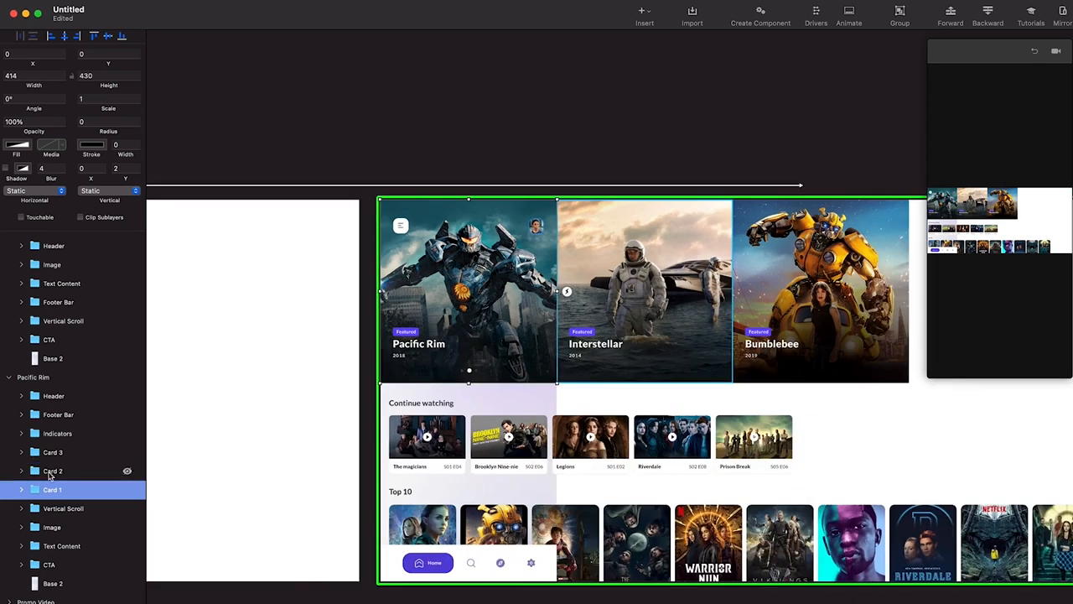
shift+click(54, 453)
key(super+g)
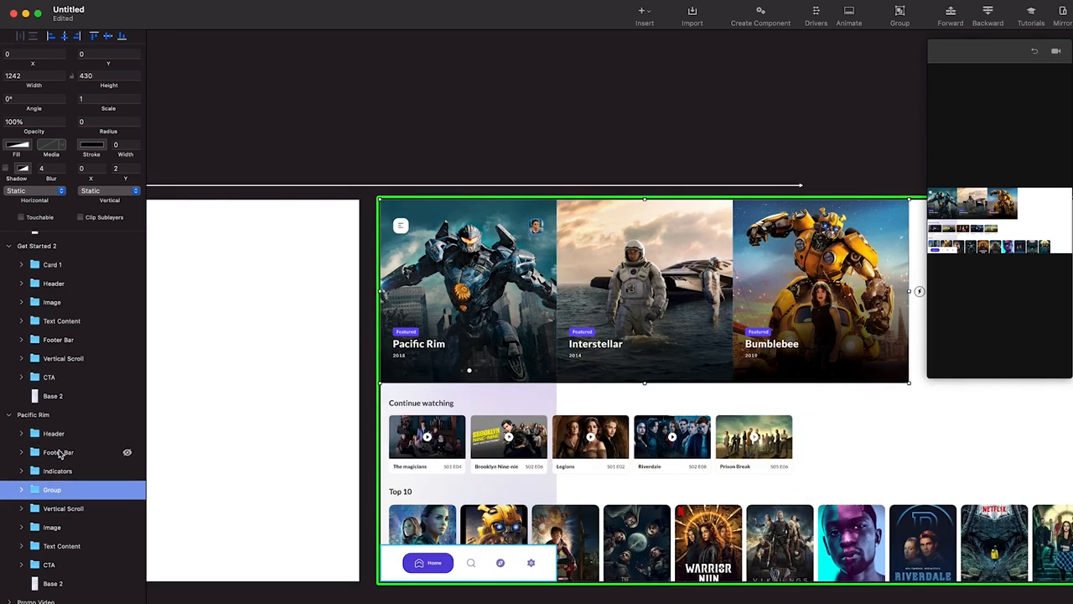
double_click(53, 490)
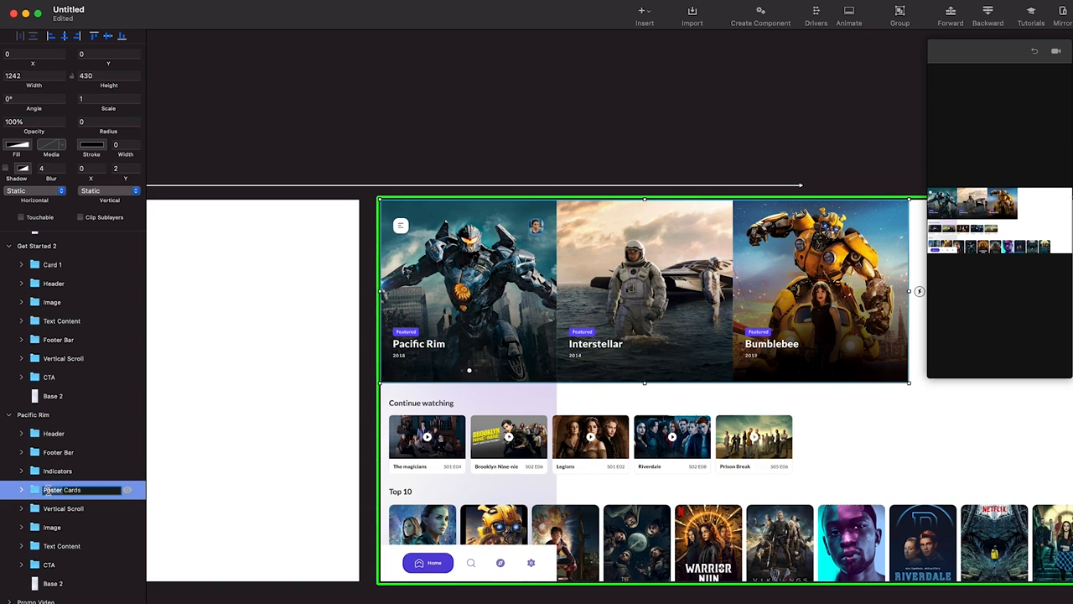
key(Return)
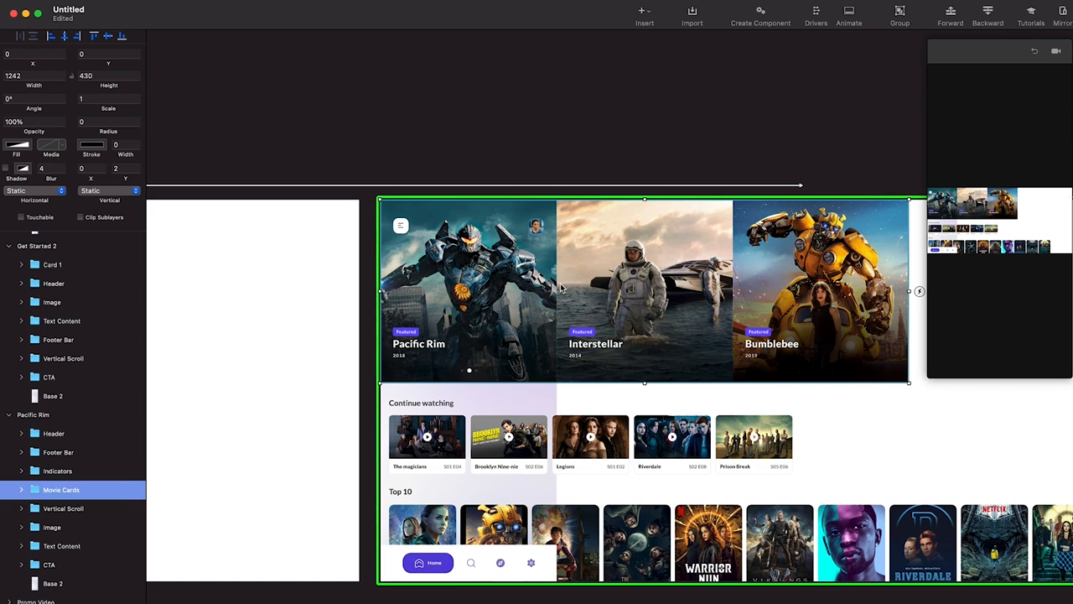
Narrow the Movie Cards group's frame to a width of 414, matching the Pacific Rim card
scroll(561, 289, right, 3)
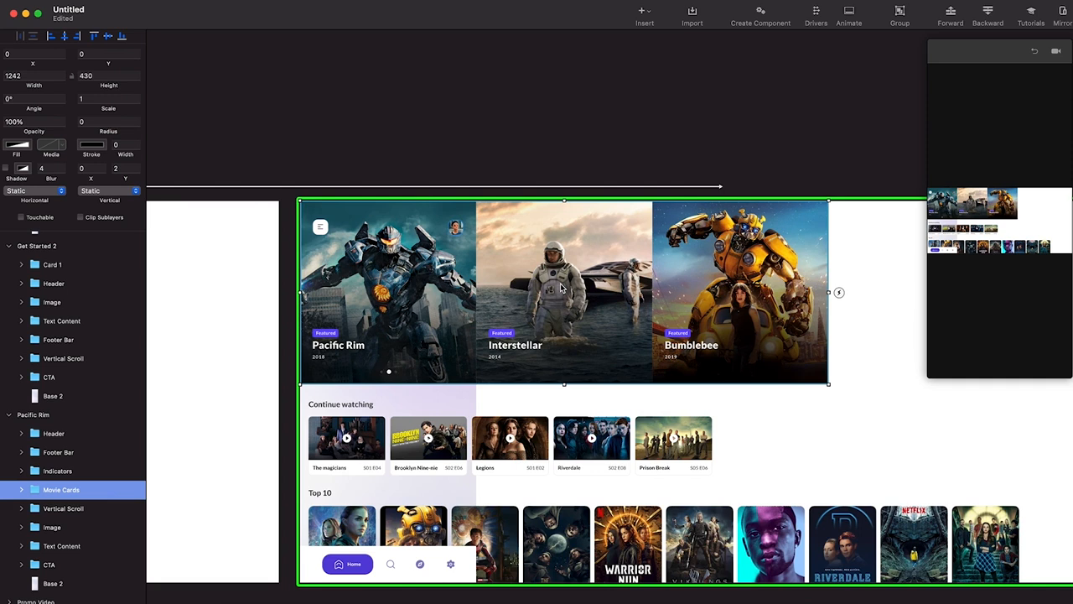
scroll(562, 288, down, 1)
scroll(562, 288, left, 1)
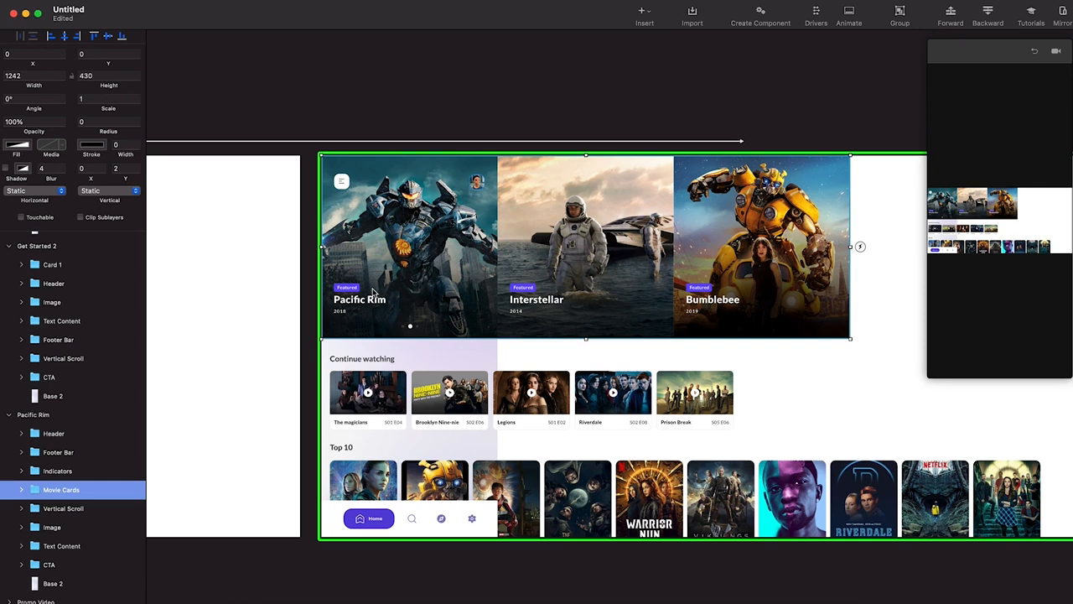
drag(850, 246, 508, 246)
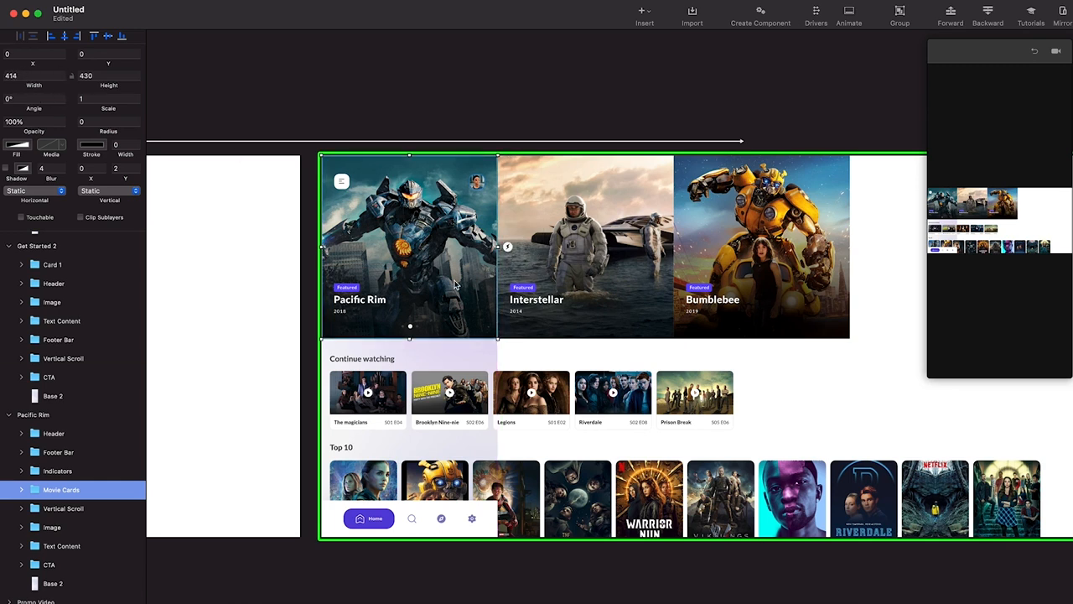
Set the Pacific Rim artboard's width back to 414
click(48, 413)
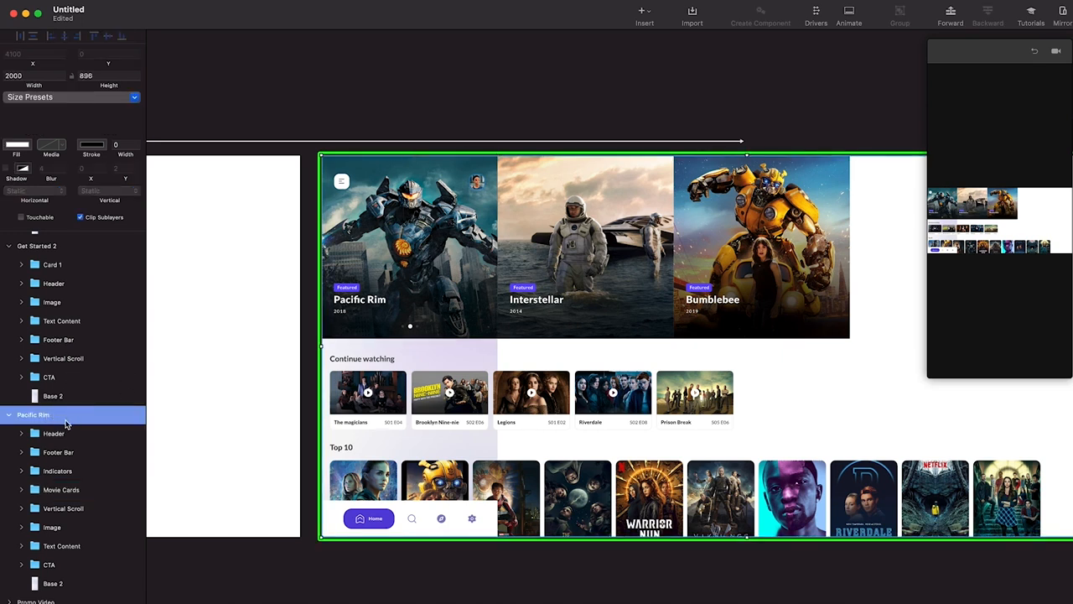
click(4, 75)
text(414)
key(Return)
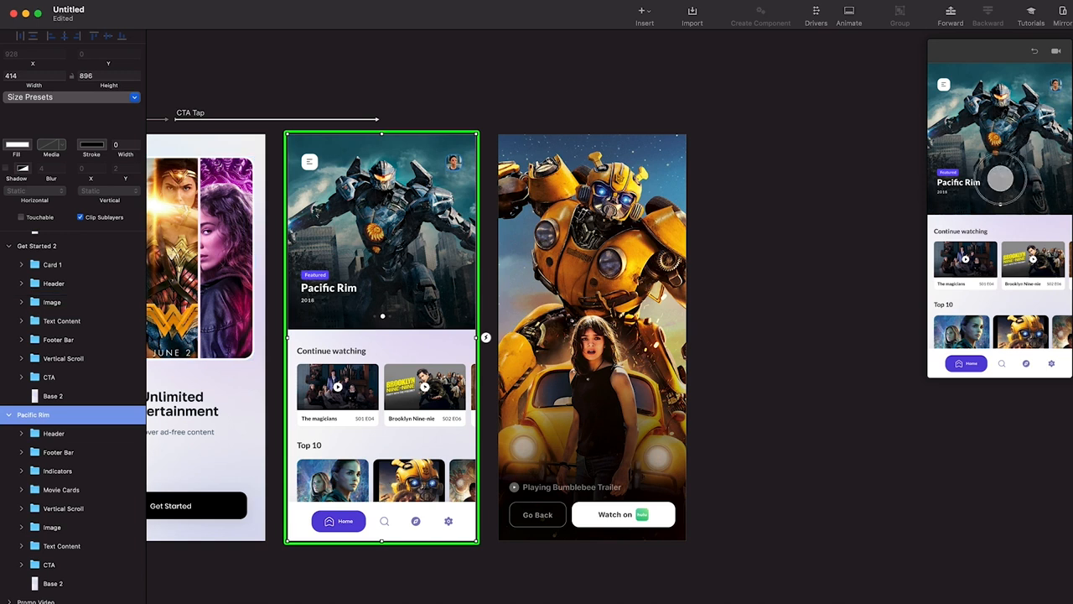
Set the Movie Cards group's horizontal behaviour to Page and swipe between the cards in the preview
click(78, 491)
click(59, 193)
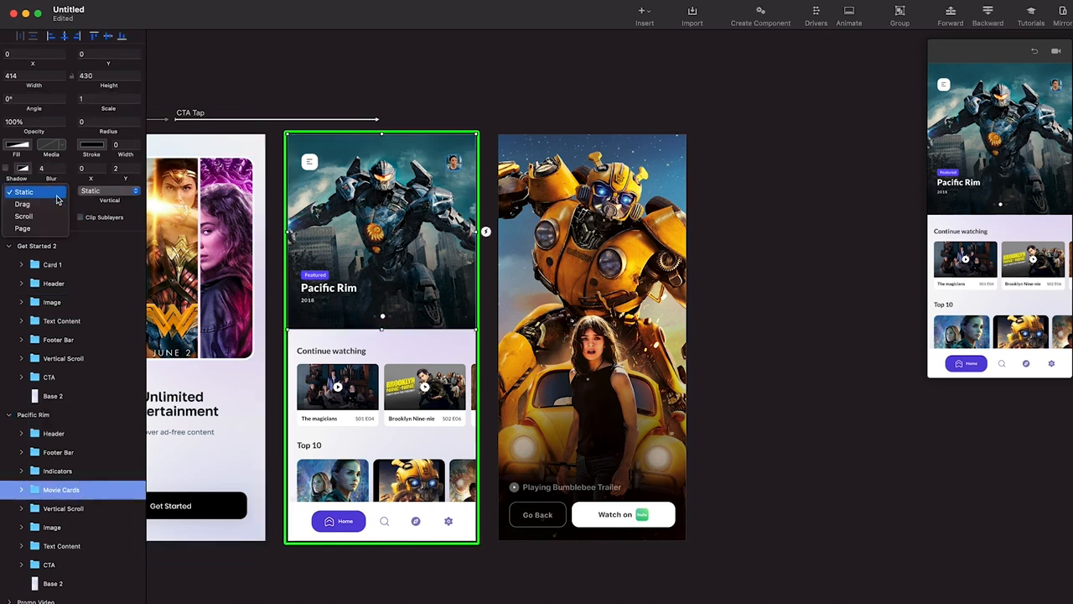
click(58, 228)
drag(1011, 159, 952, 158)
mouse_move(1046, 151)
mouse_down()
mouse_move(982, 144)
mouse_move(1044, 147)
mouse_up()
scroll(579, 168, left, 5)
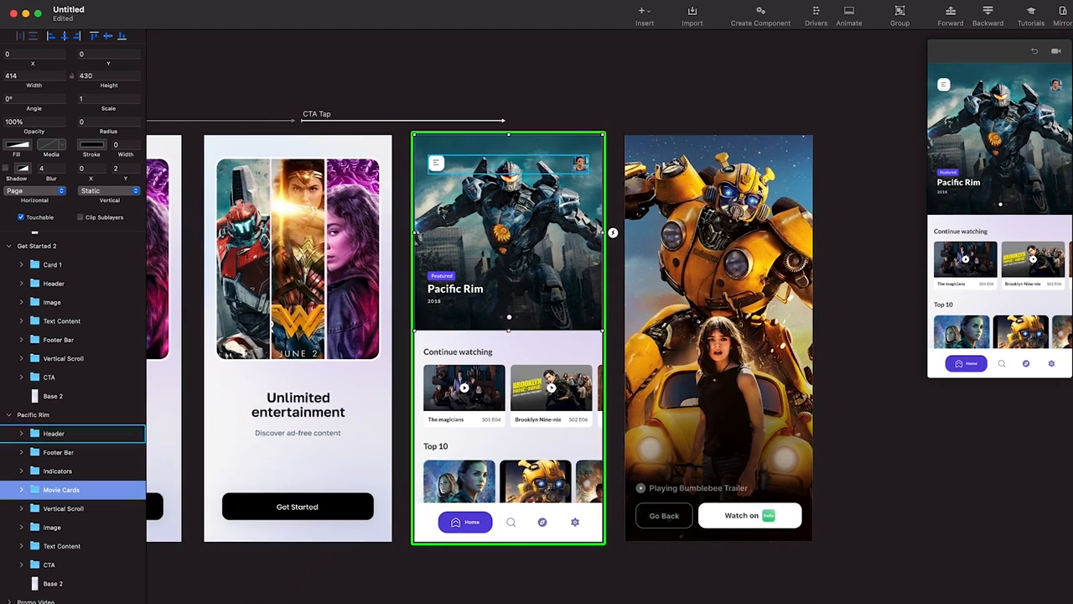
drag(1019, 183, 980, 200)
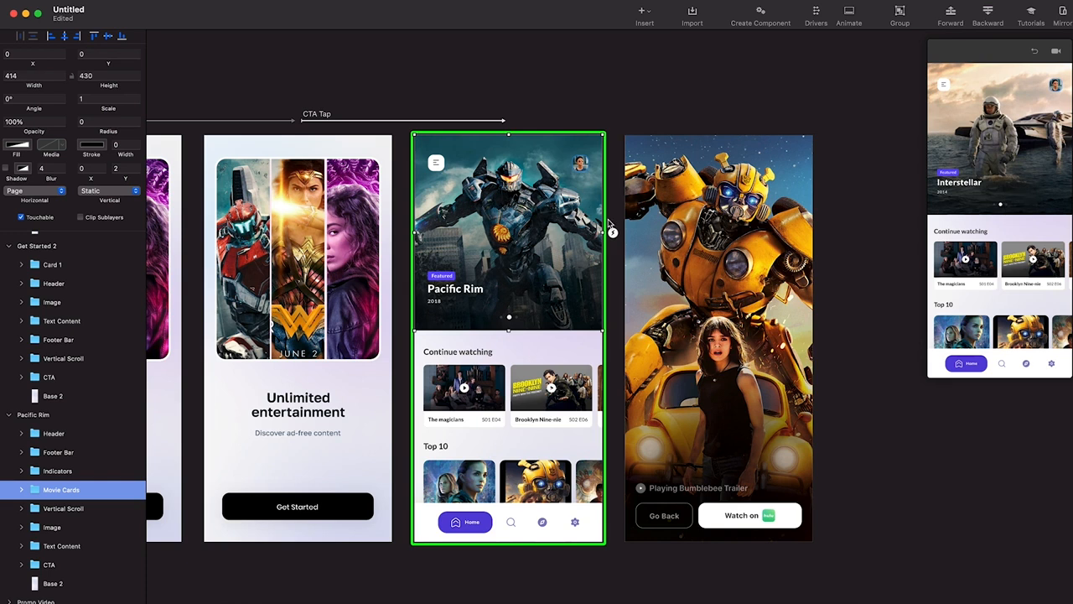
Show the artboard's drivers and move the white Highlight 2 dot onto the first page indicator, at X -2
scroll(508, 265, up, 5)
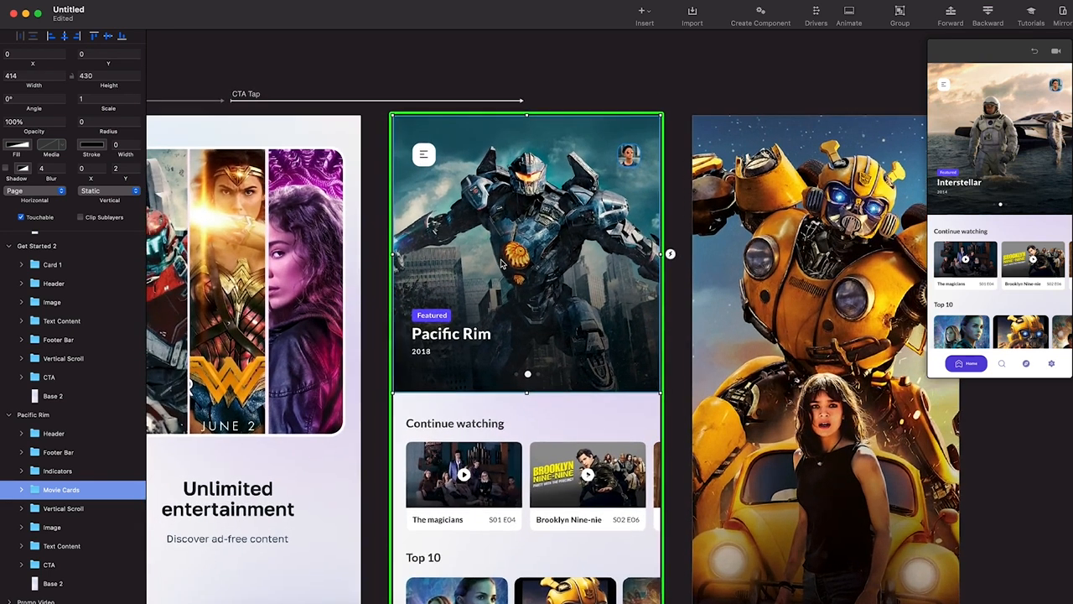
click(815, 16)
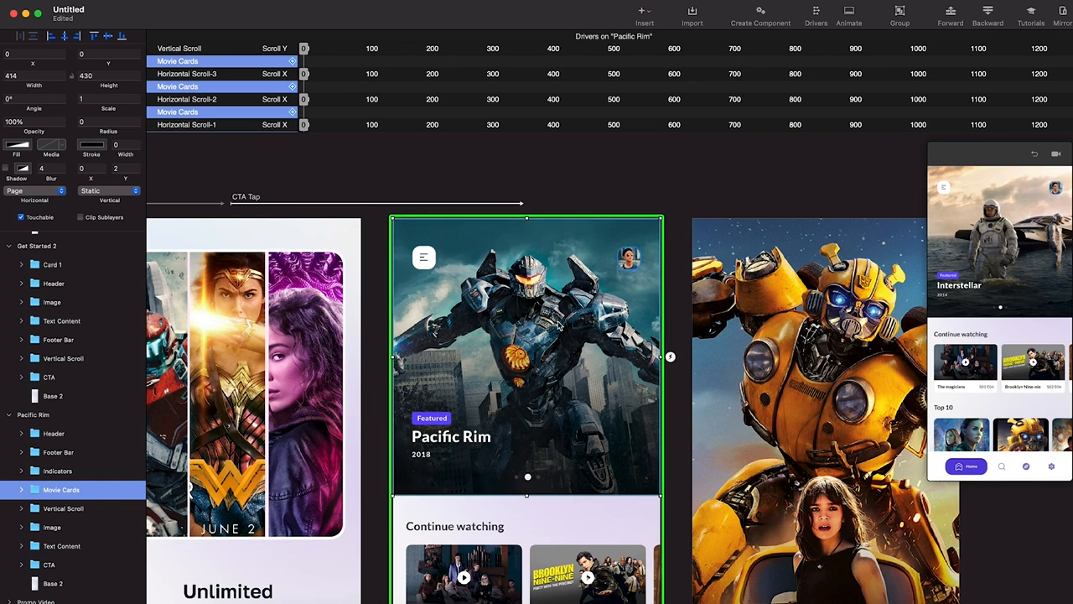
scroll(559, 324, left, 3)
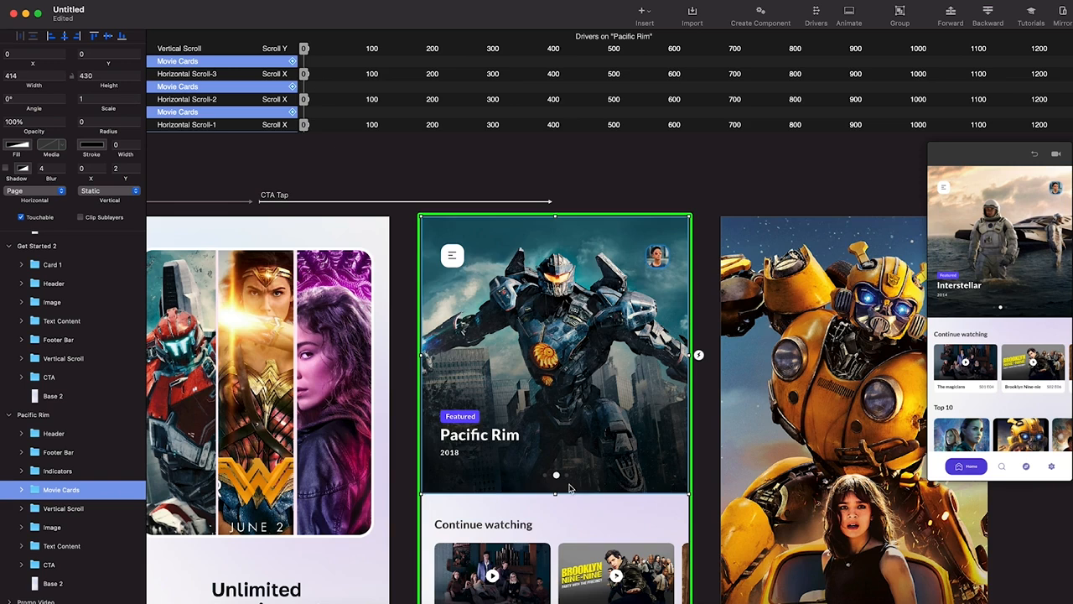
scroll(569, 489, up, 5)
click(541, 468)
drag(535, 462, 504, 461)
scroll(503, 460, down, 2)
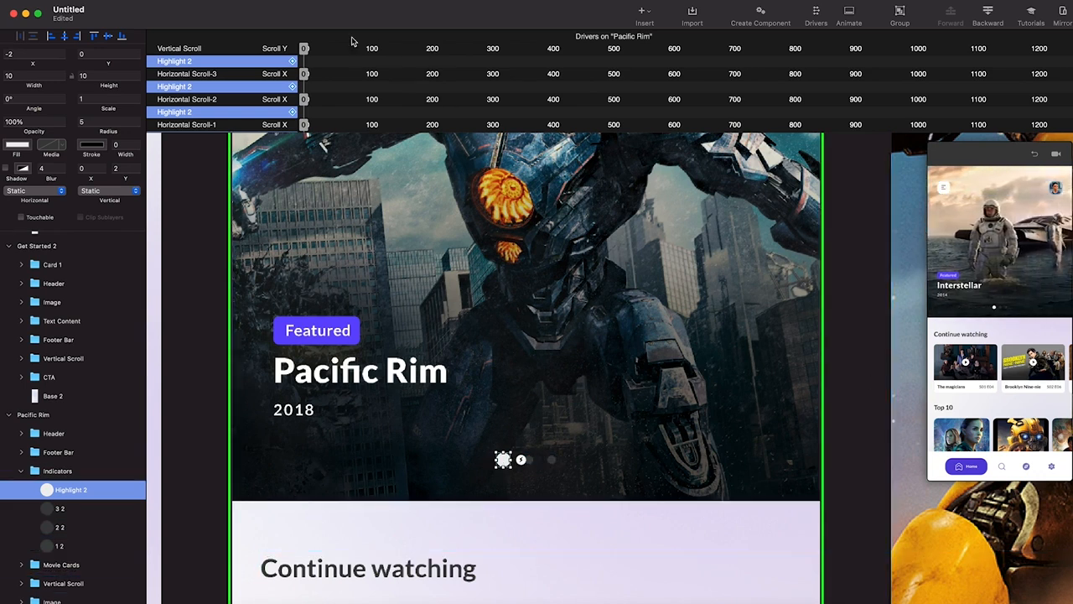
Scrub the Vertical Scroll driver to 346 and back to 0, selecting the Movie Cards group along the way
drag(305, 48, 513, 48)
scroll(457, 409, down, 5)
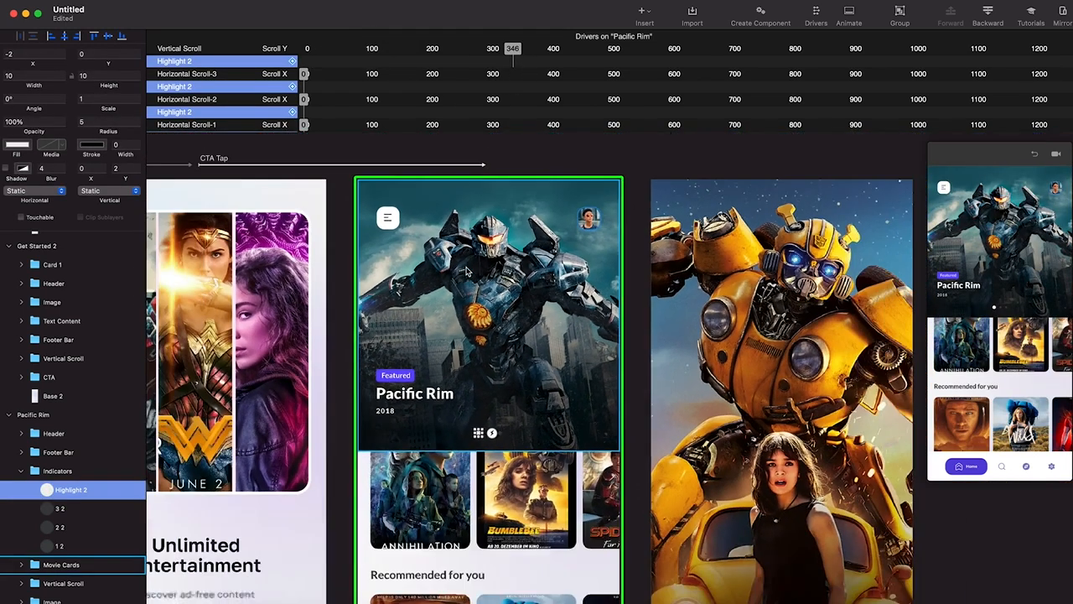
click(434, 376)
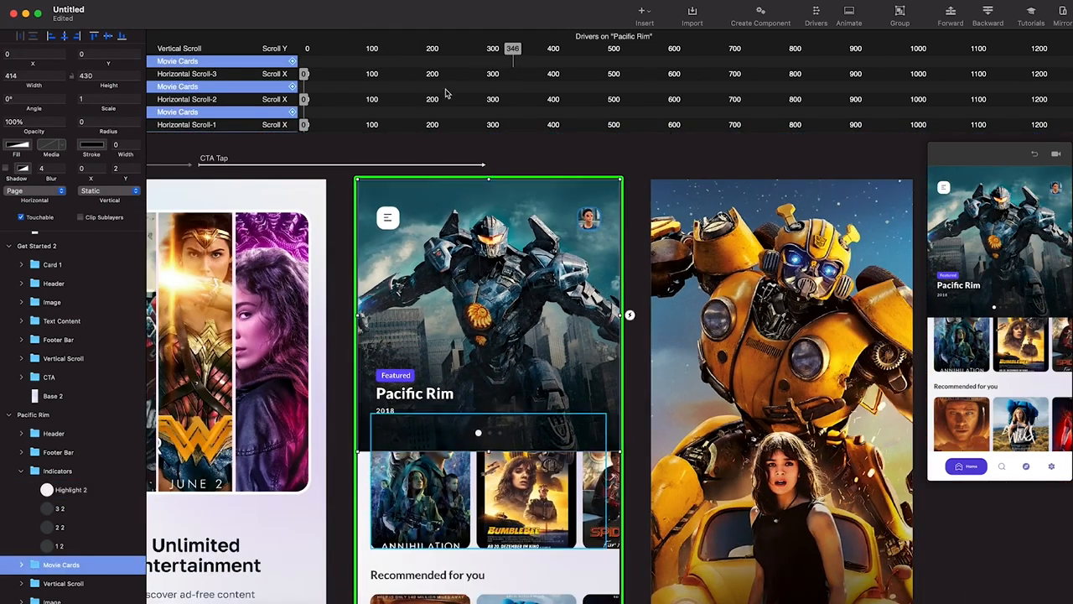
drag(514, 50, 304, 63)
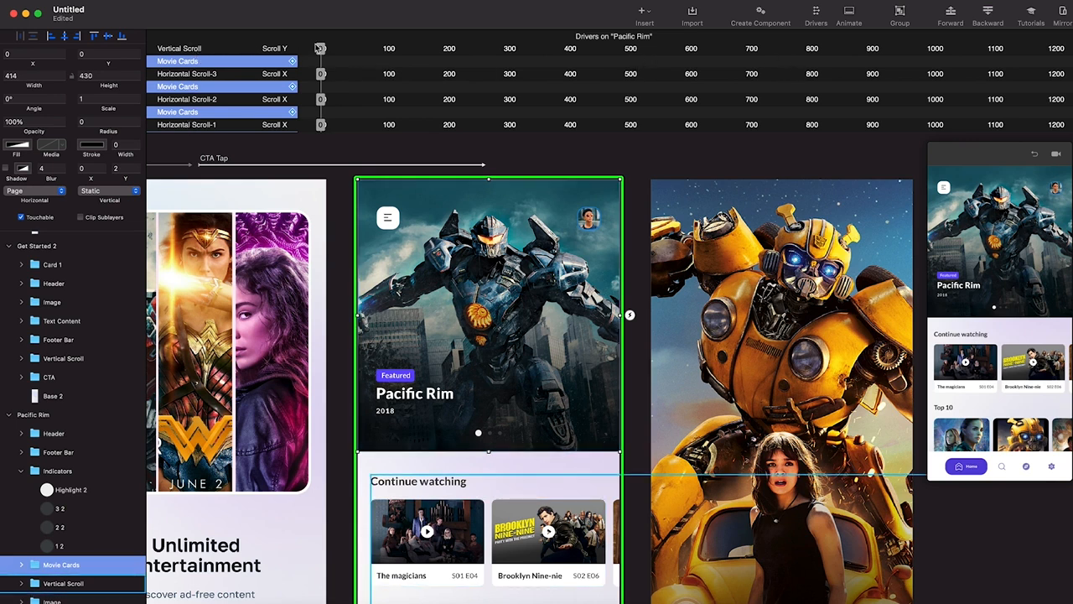
drag(321, 48, 321, 74)
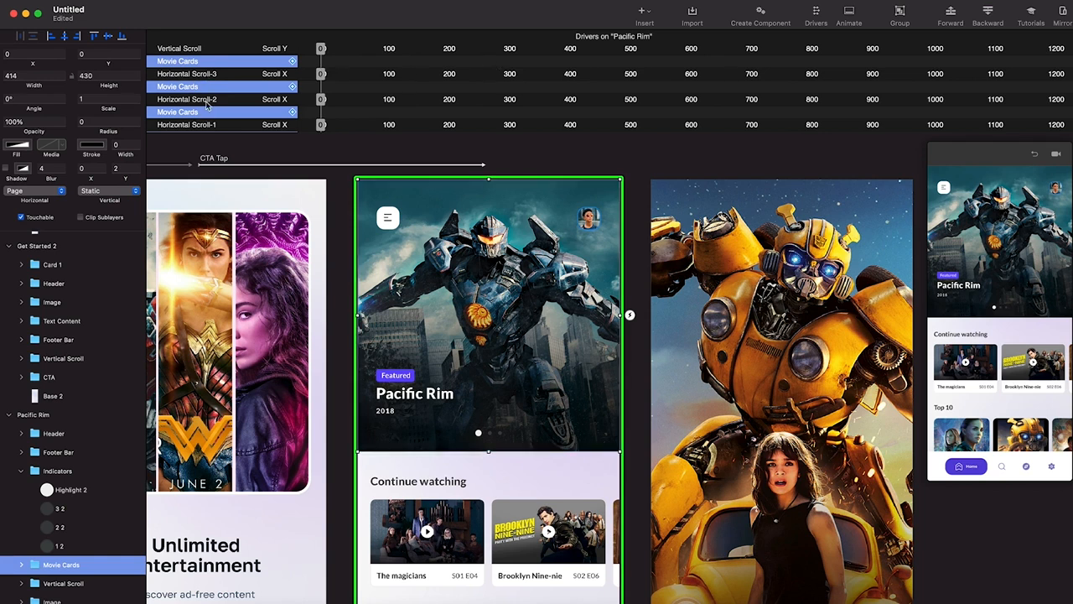
Enlarge the drivers area to show every driver, then scrub the Movie Cards Scroll X driver forward and back to about the start
scroll(208, 128, down, 3)
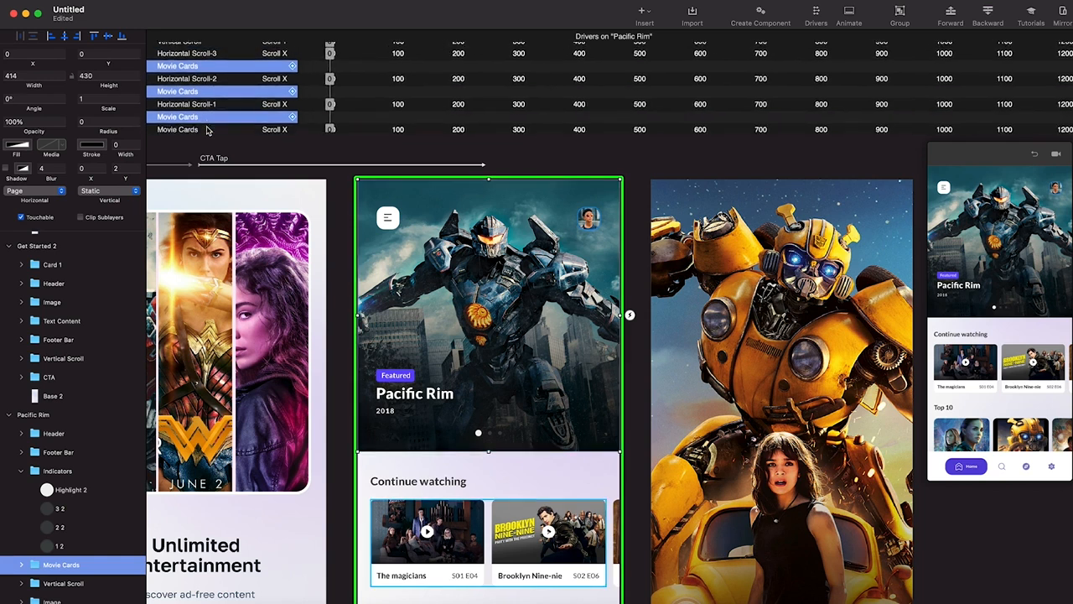
scroll(208, 130, left, 2)
scroll(208, 130, up, 3)
scroll(208, 130, left, 2)
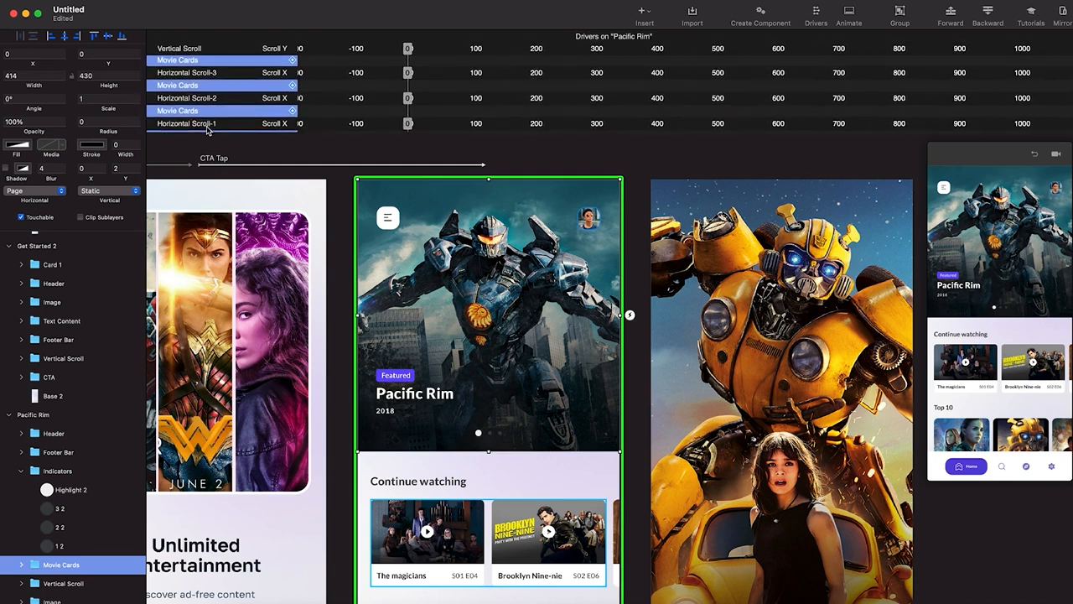
drag(217, 133, 218, 252)
scroll(247, 161, left, 3)
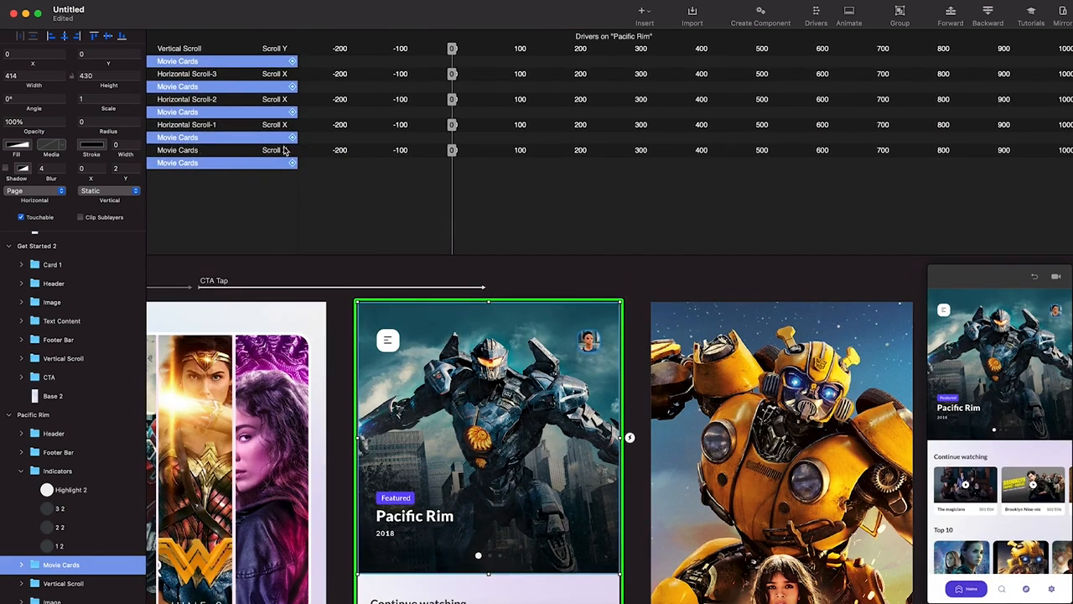
drag(451, 152, 751, 151)
drag(691, 172, 454, 183)
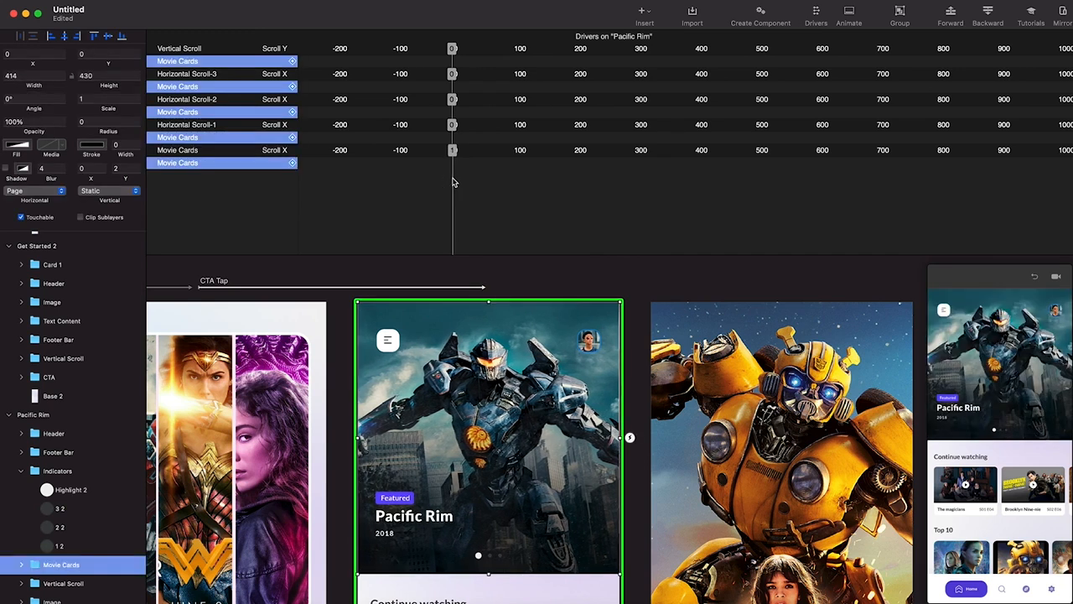
Scrub the Movie Cards Scroll X driver from 0 to 414 so the second card is in place
scroll(559, 433, down, 5)
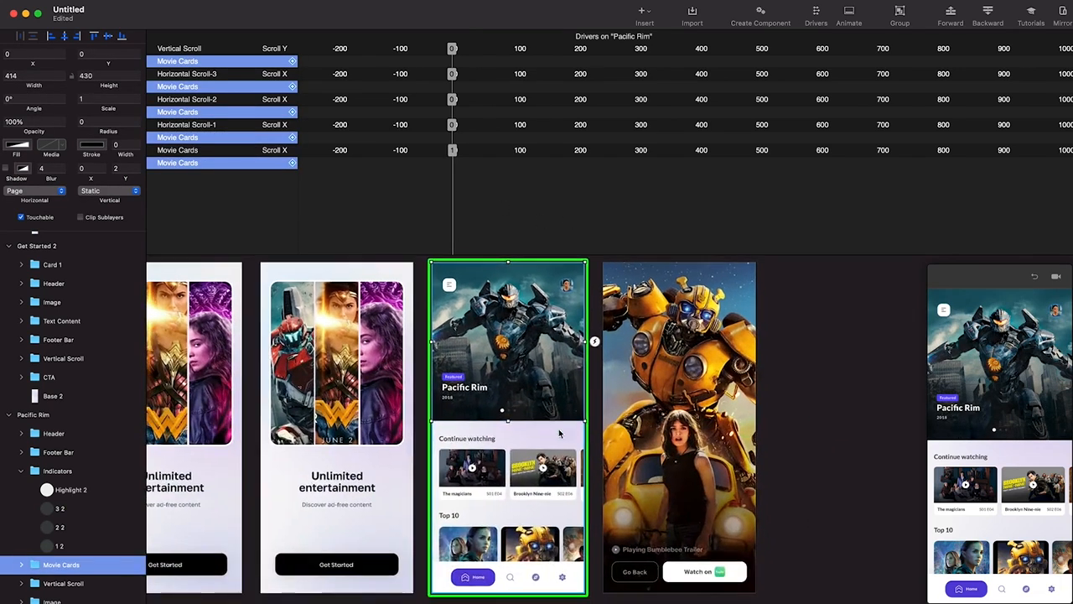
click(559, 434)
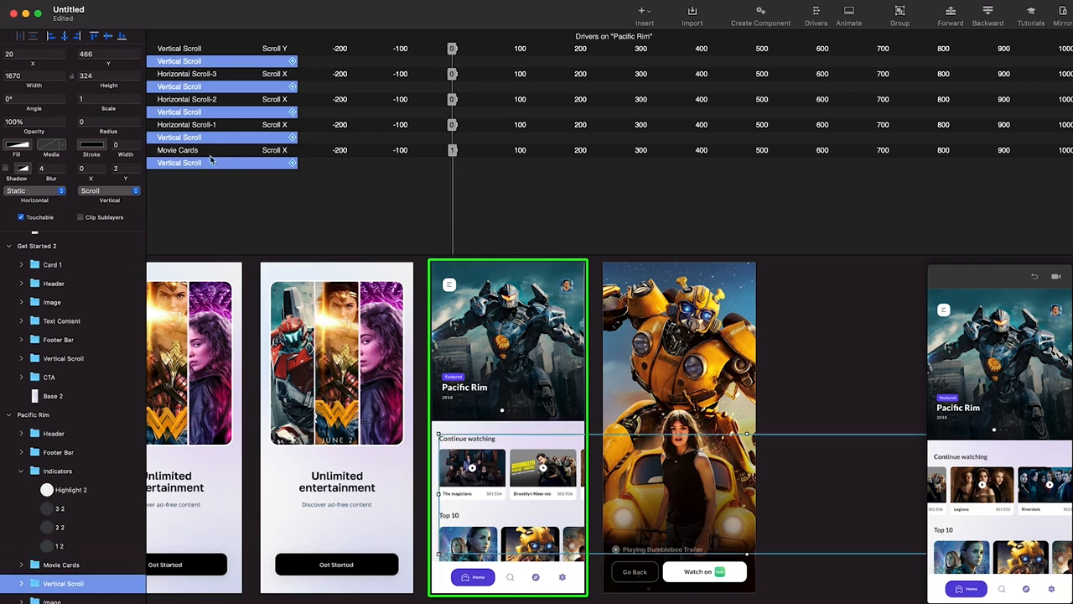
click(452, 152)
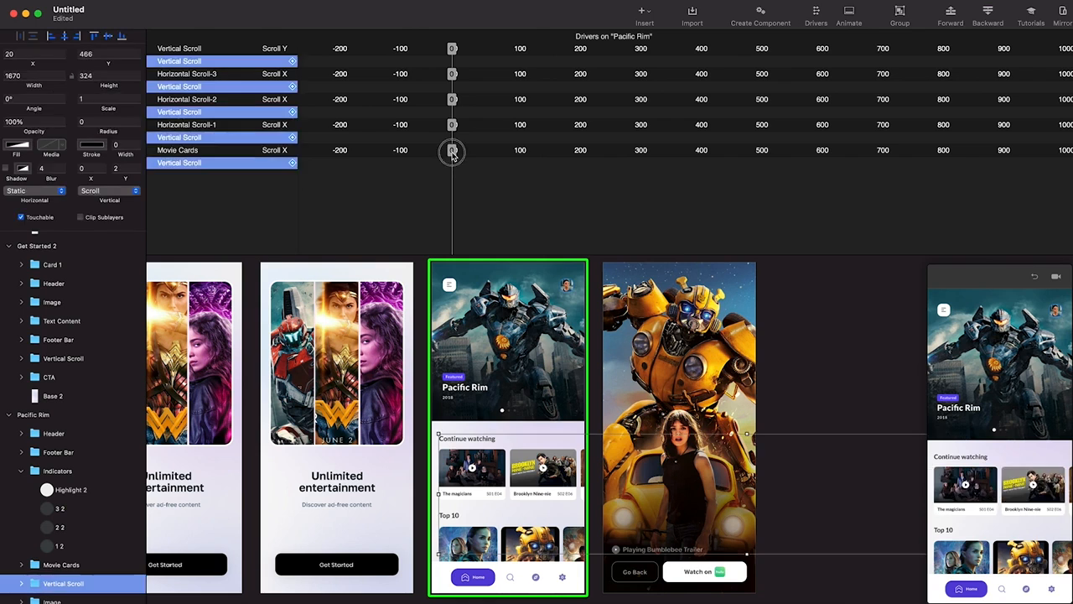
drag(450, 152, 702, 155)
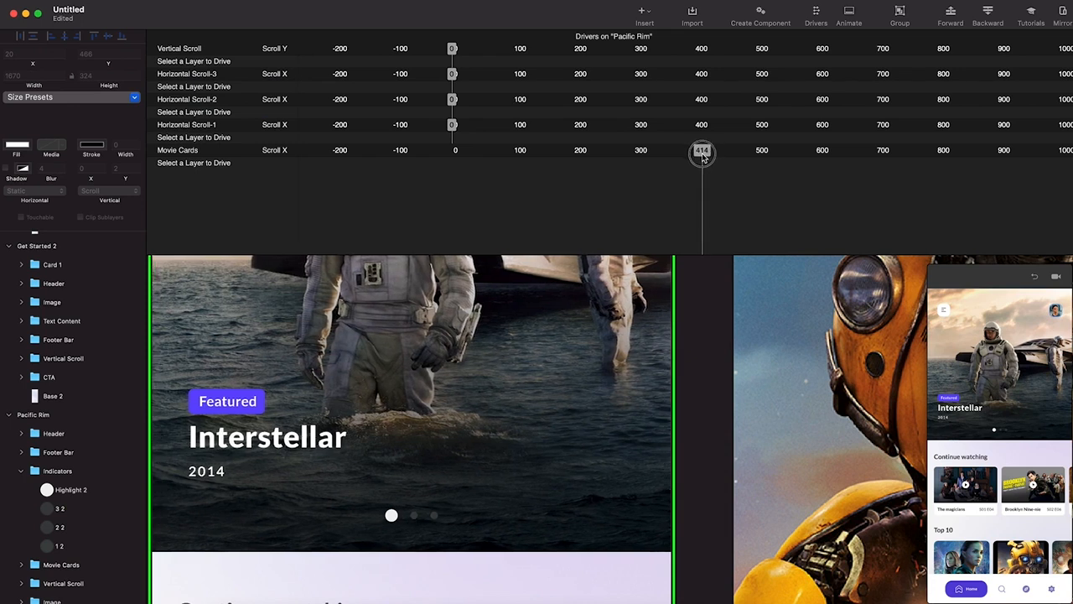
click(63, 583)
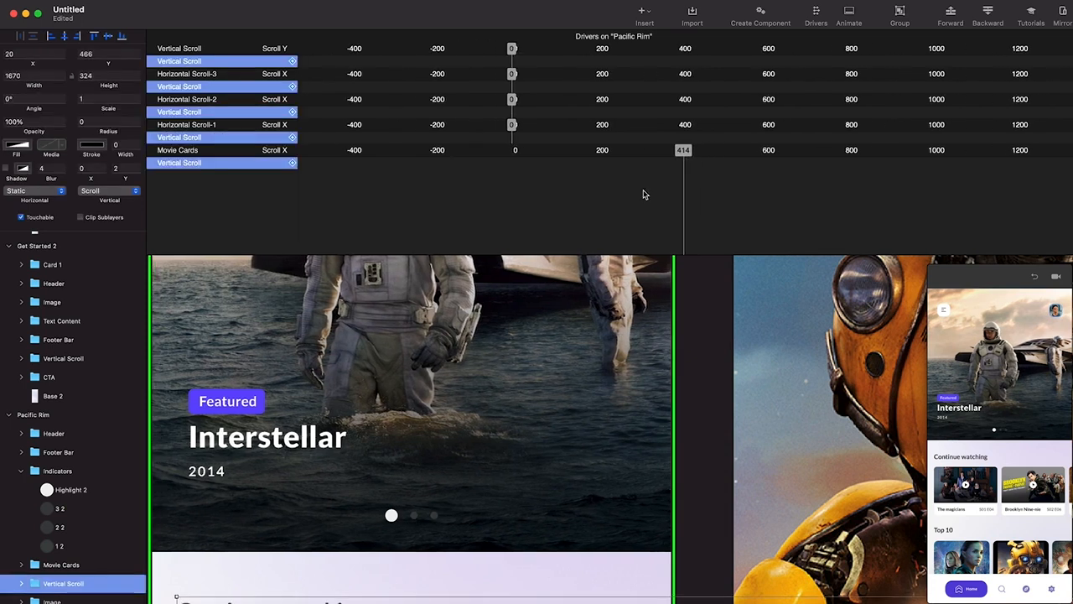
scroll(539, 394, down, 5)
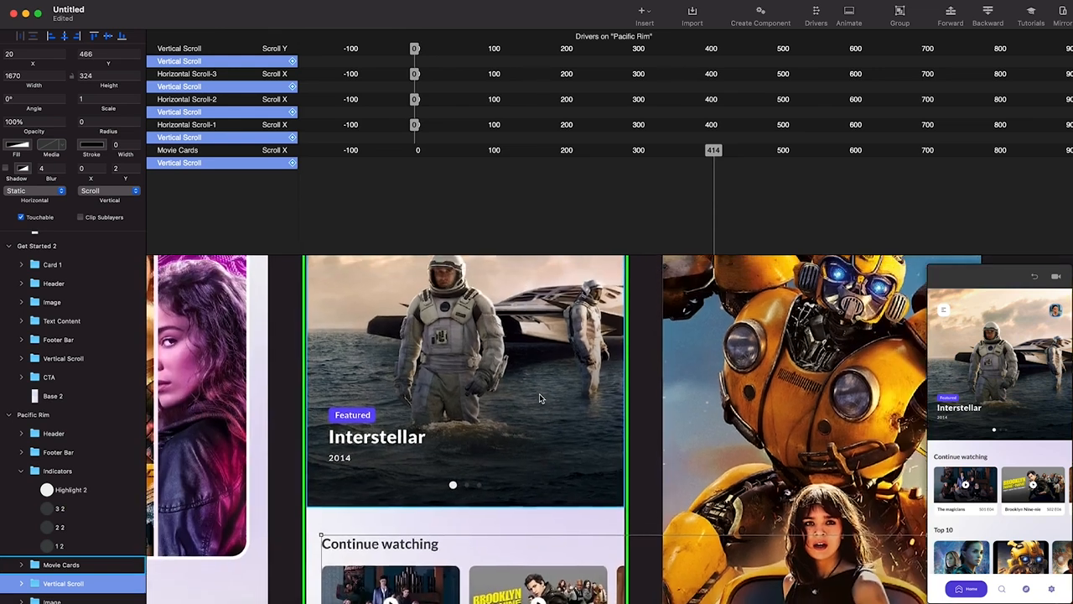
Select the white indicator dot and rename its layer to Highlight
scroll(454, 497, up, 5)
double_click(453, 493)
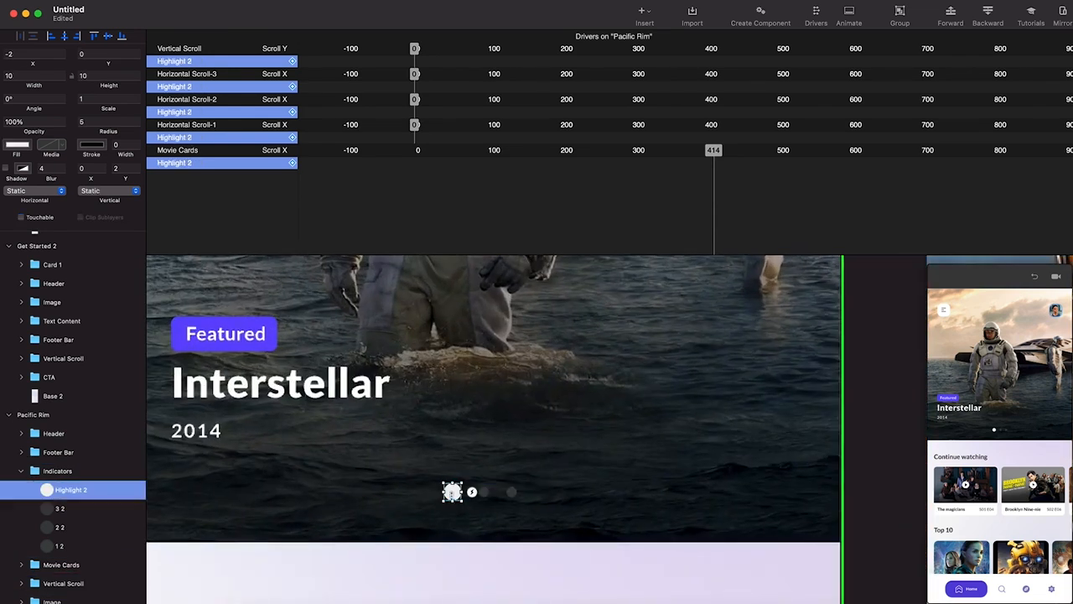
double_click(95, 495)
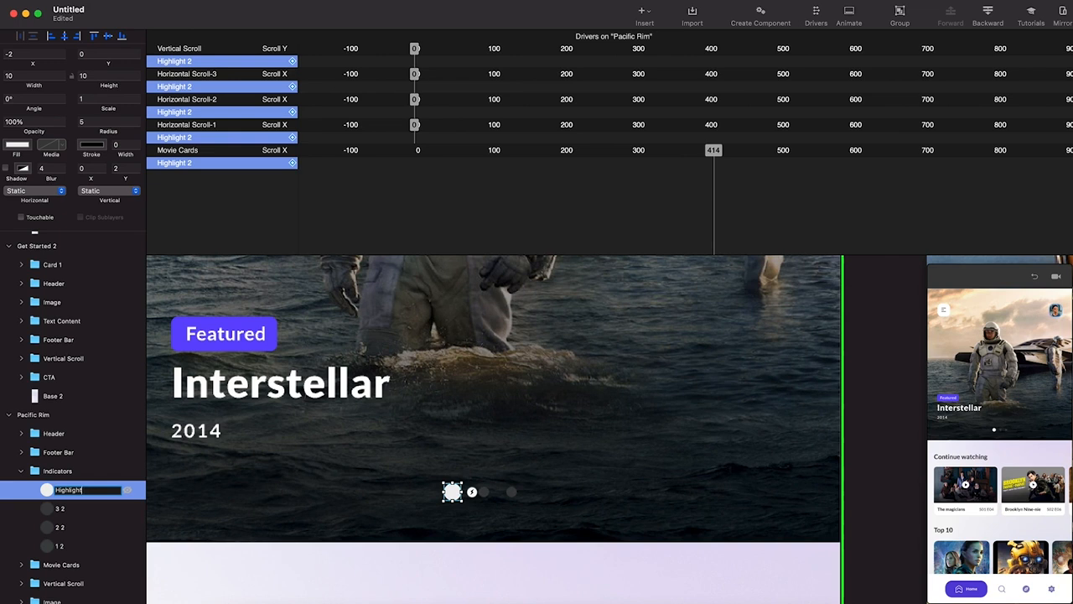
key(Return)
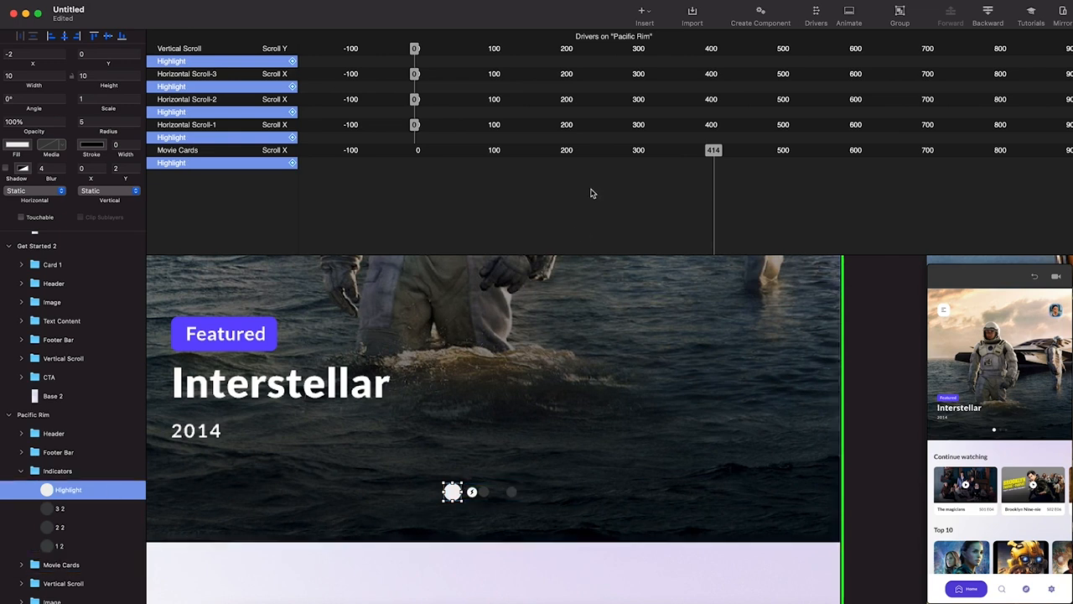
Drive the Highlight dot's Center X from the Movie Cards scroll and move it onto the second indicator, at X 15
click(293, 164)
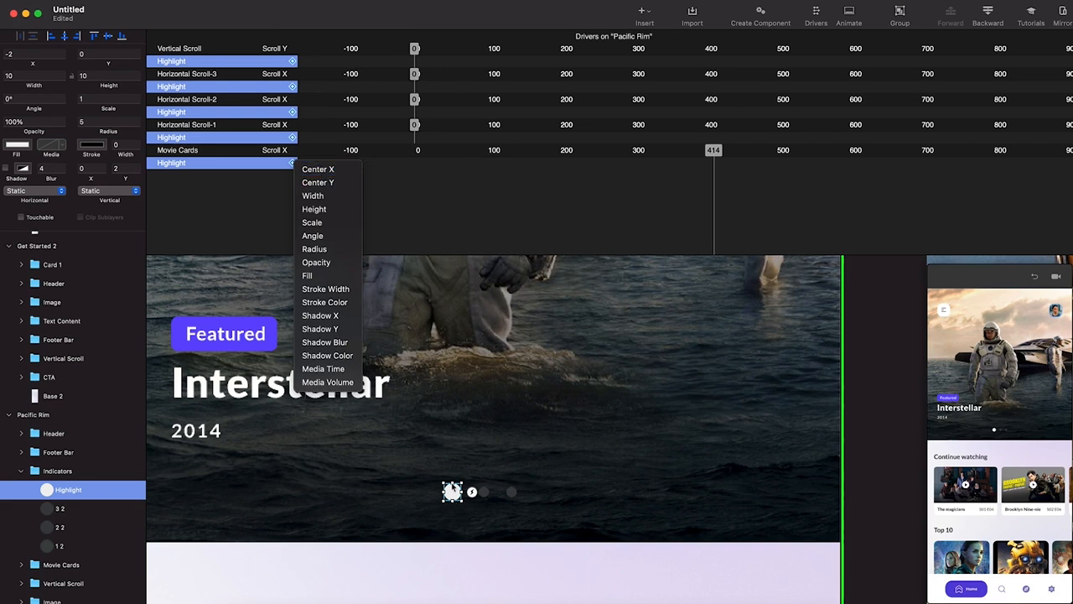
click(343, 171)
drag(453, 493, 482, 494)
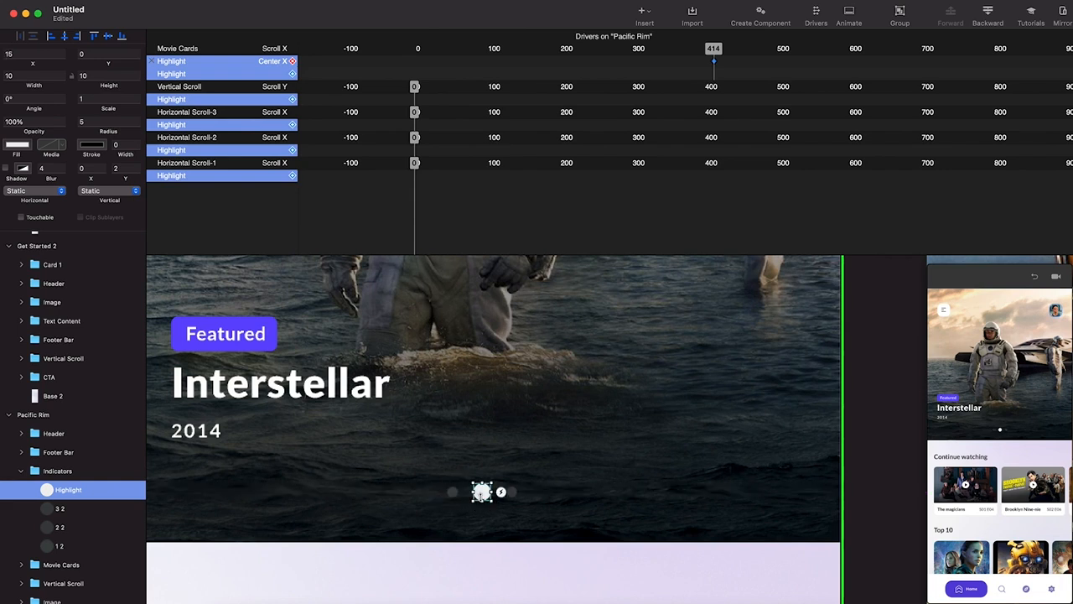
Set the Movie Cards driver to 0, move the Highlight dot onto the first indicator, and scrub back to 414 to check
scroll(652, 139, left, 1)
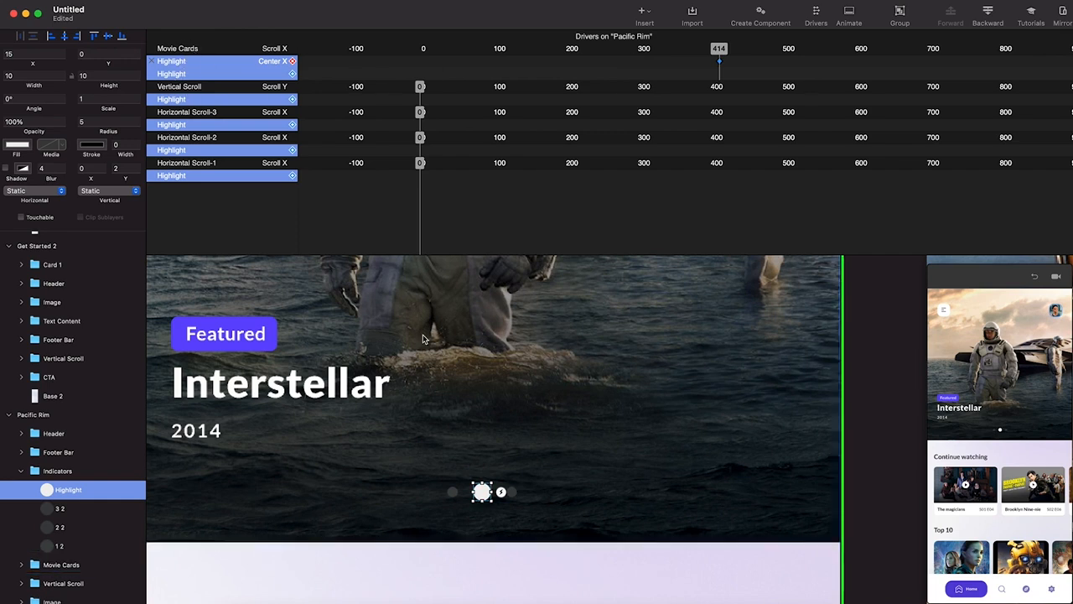
drag(719, 52, 421, 52)
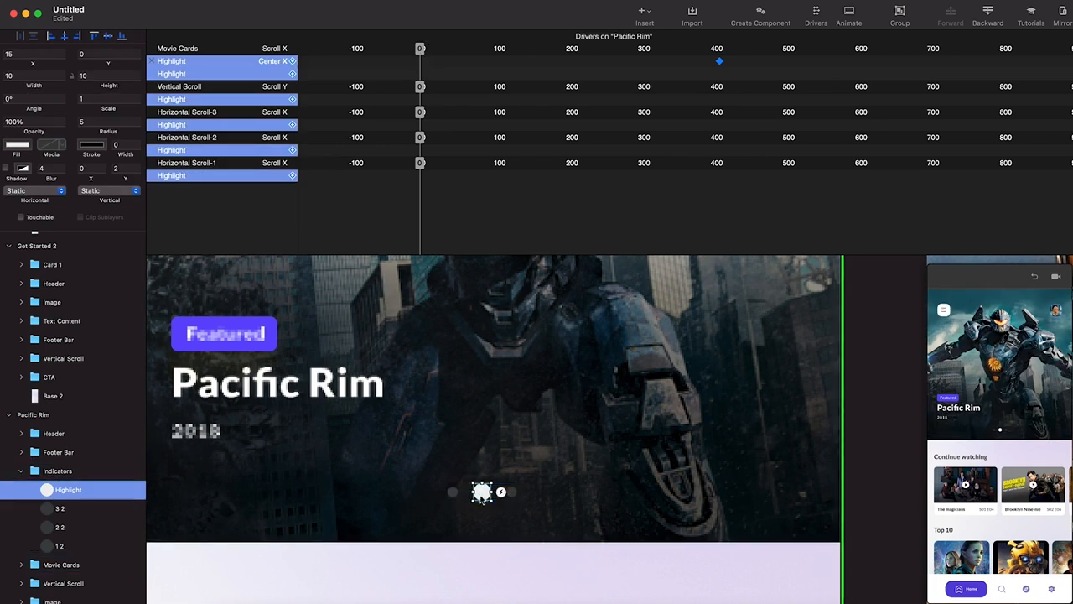
drag(482, 492, 454, 493)
scroll(453, 493, down, 3)
mouse_move(997, 370)
mouse_down()
mouse_move(972, 376)
mouse_move(1006, 384)
mouse_move(1007, 349)
mouse_move(992, 358)
mouse_up()
drag(420, 48, 719, 55)
scroll(683, 93, right, 3)
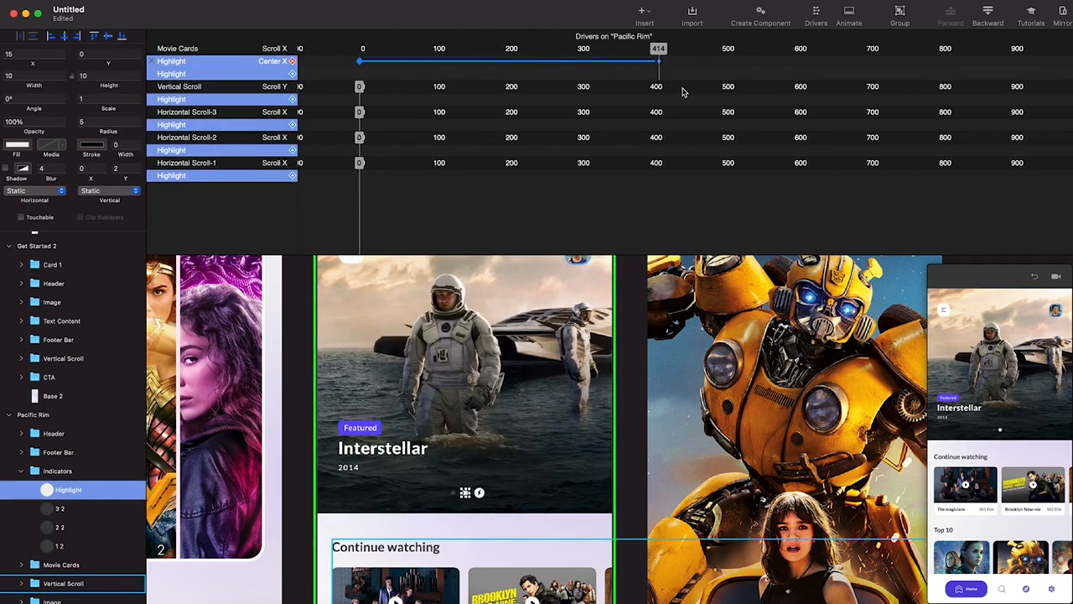
Scrub the Movie Cards driver to 828 and move the Highlight dot onto the third indicator, at X 32
scroll(599, 87, right, 3)
drag(504, 48, 797, 76)
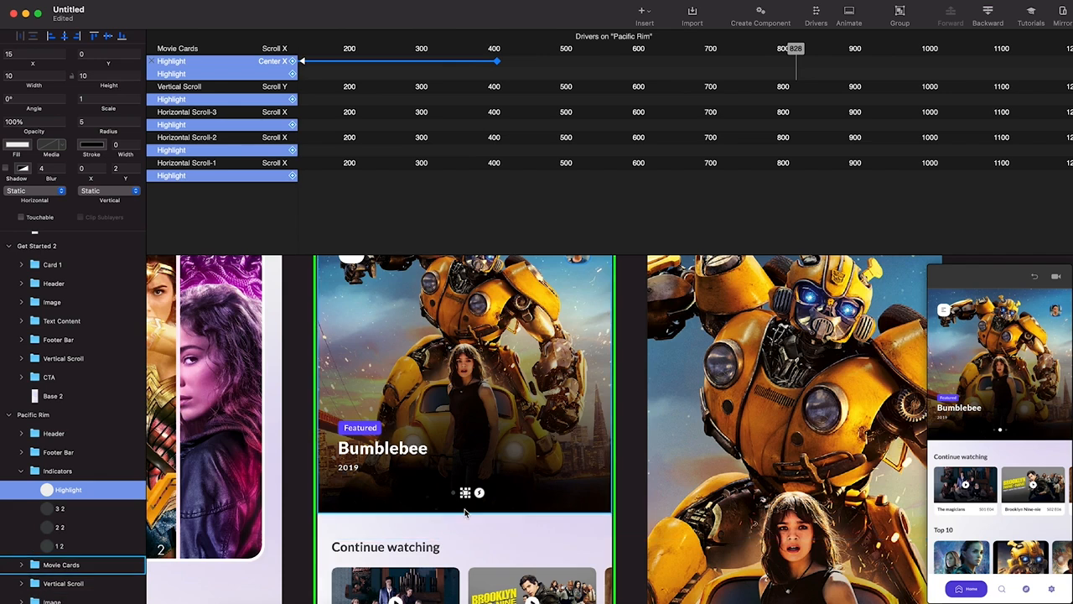
scroll(469, 504, up, 5)
drag(467, 461, 501, 461)
scroll(502, 461, down, 5)
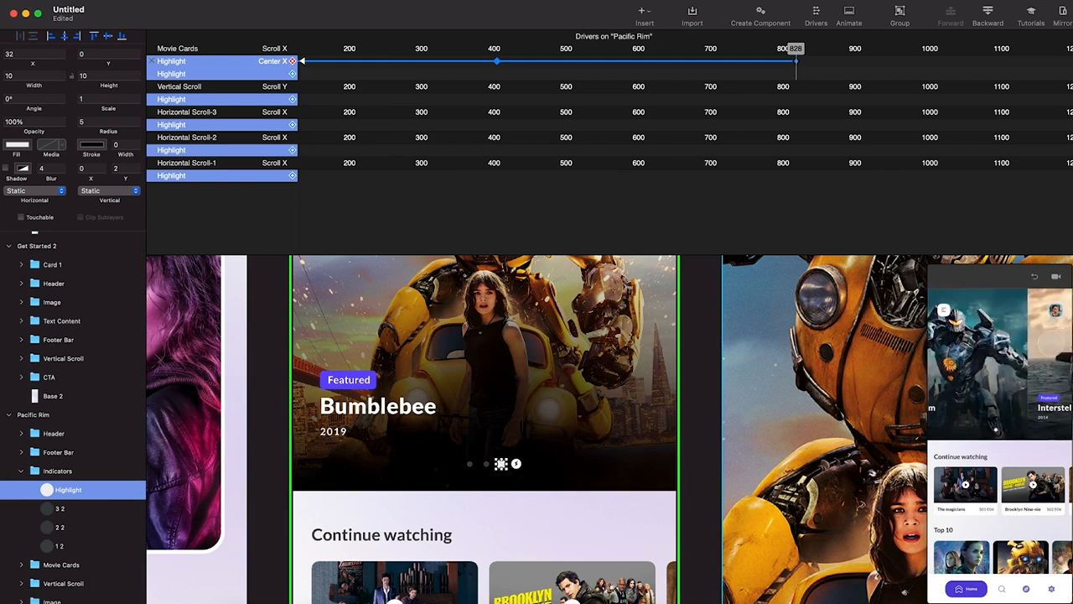
Hide the drivers, collapse the Indicators group, and swipe through the movie cards in the preview to check the indicator dot
scroll(505, 336, down, 1)
scroll(506, 336, down, 3)
click(506, 332)
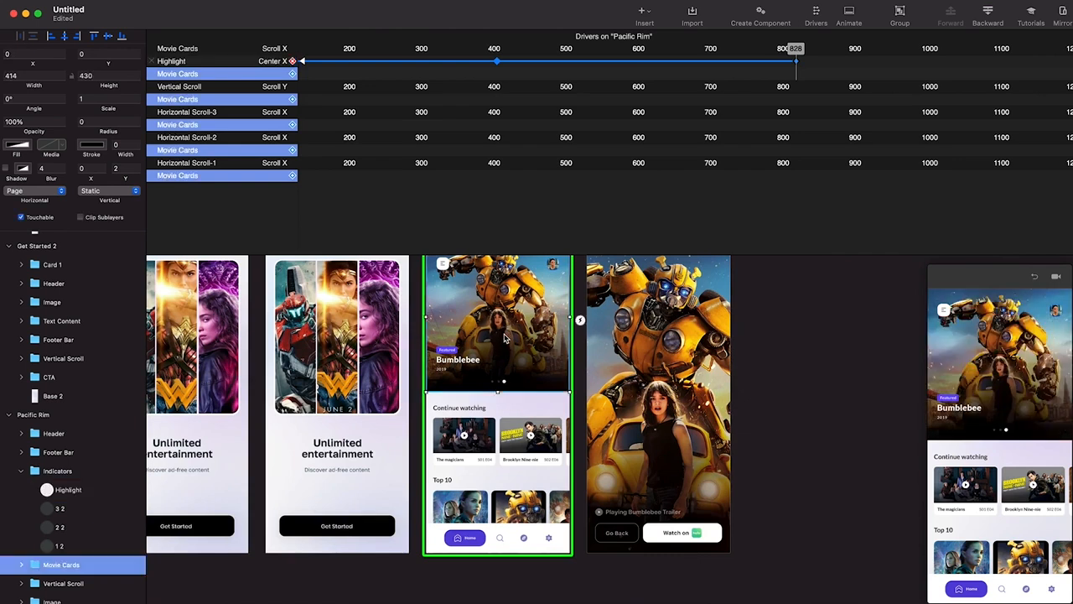
click(816, 15)
scroll(473, 174, up, 4)
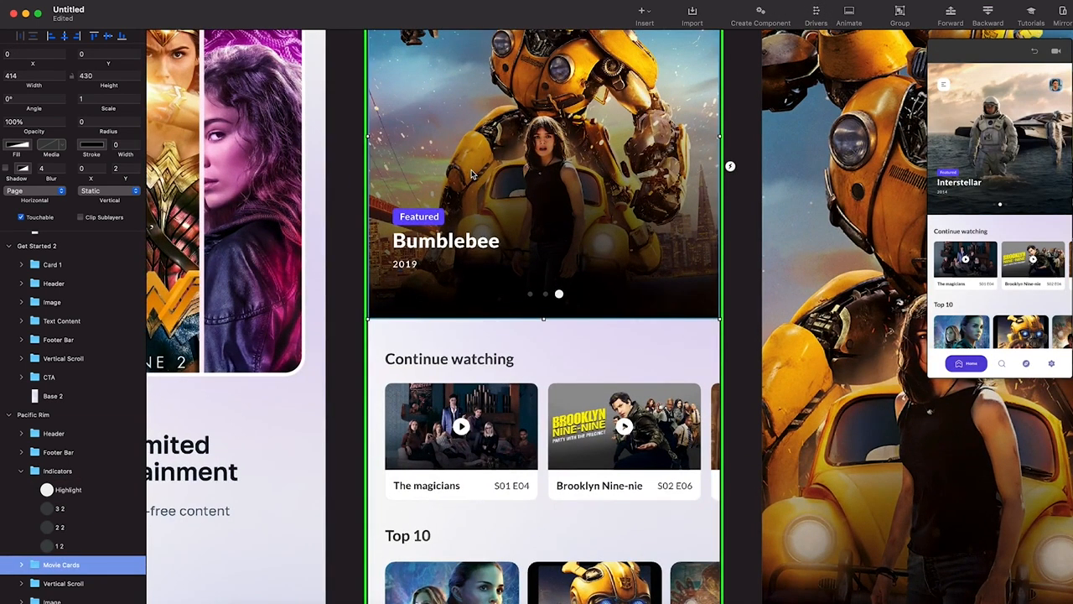
click(22, 472)
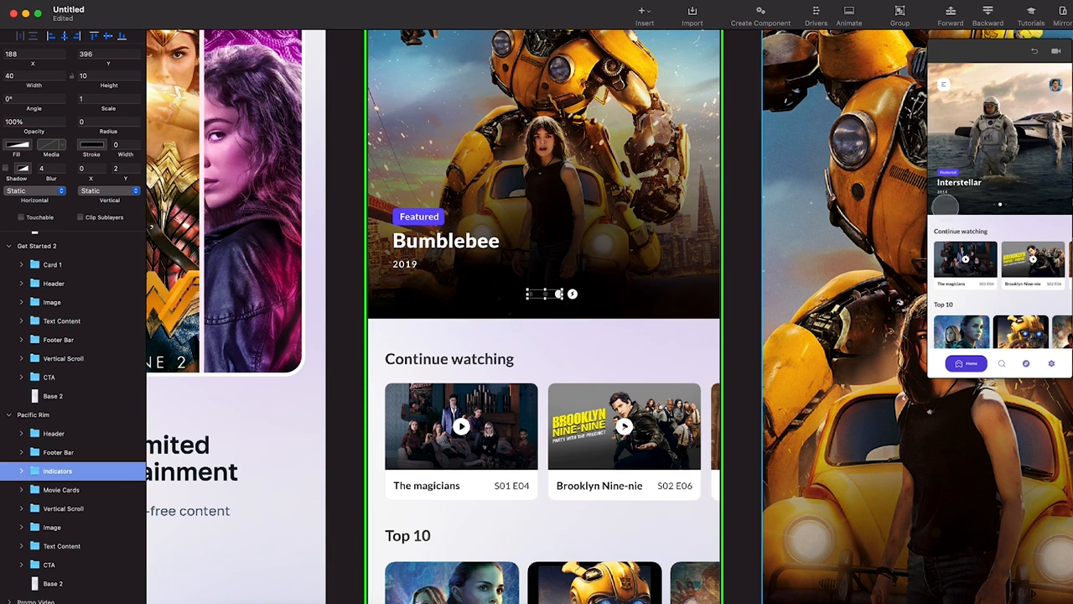
drag(1004, 144, 918, 161)
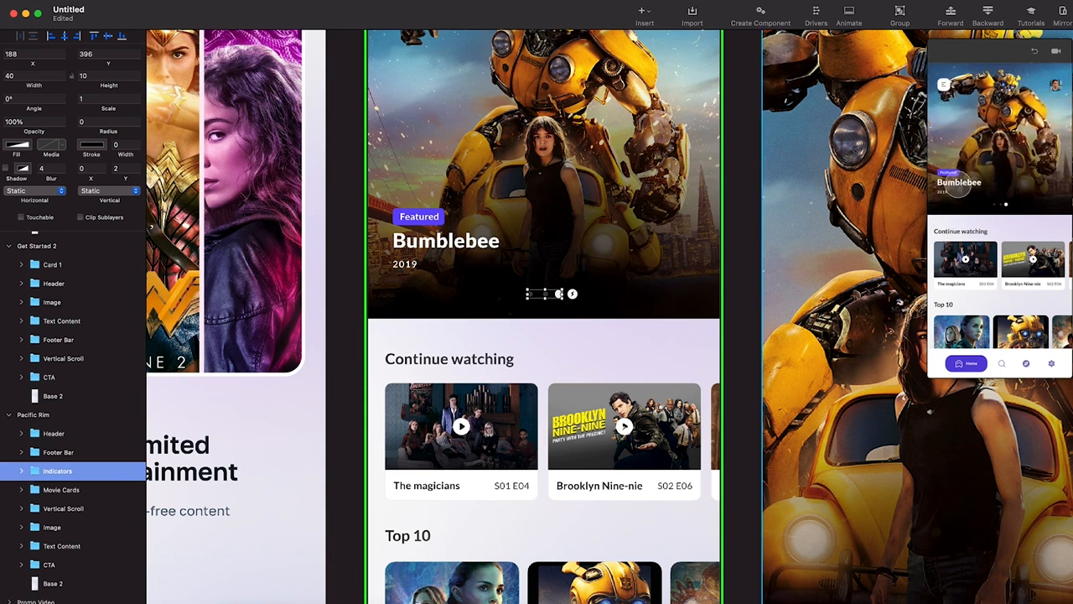
drag(956, 185, 1043, 172)
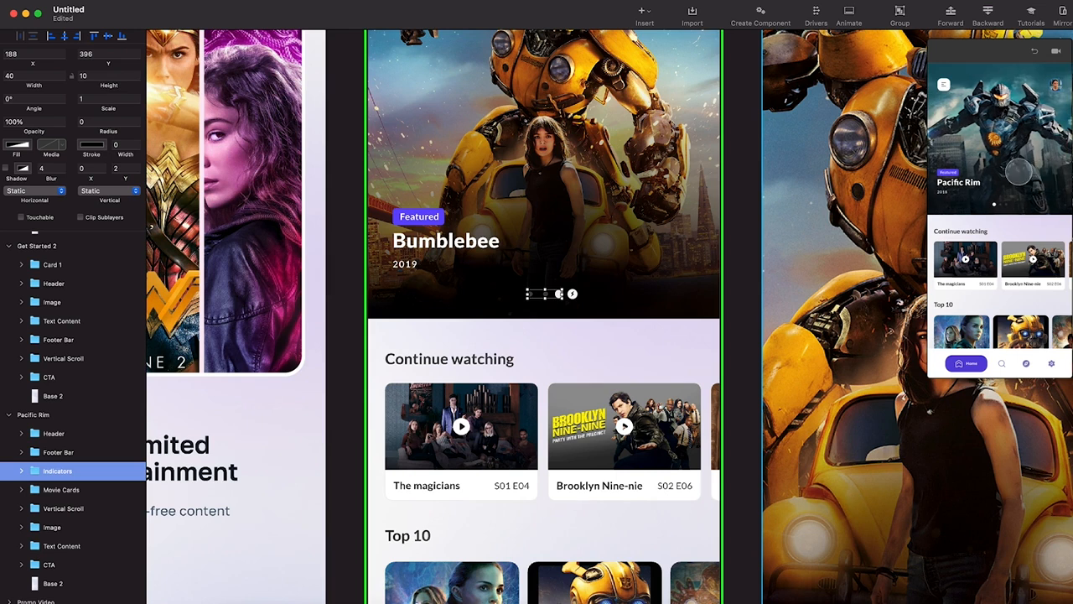
Select the Movie Cards group, show its drivers again, and return the Movie Cards Scroll X driver to 0
click(423, 229)
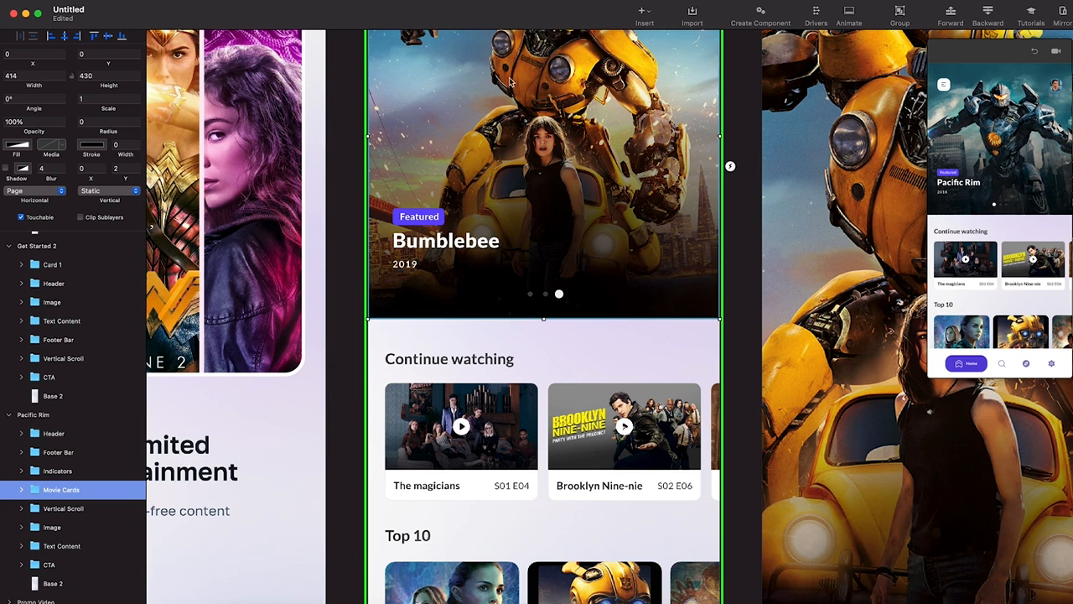
click(822, 17)
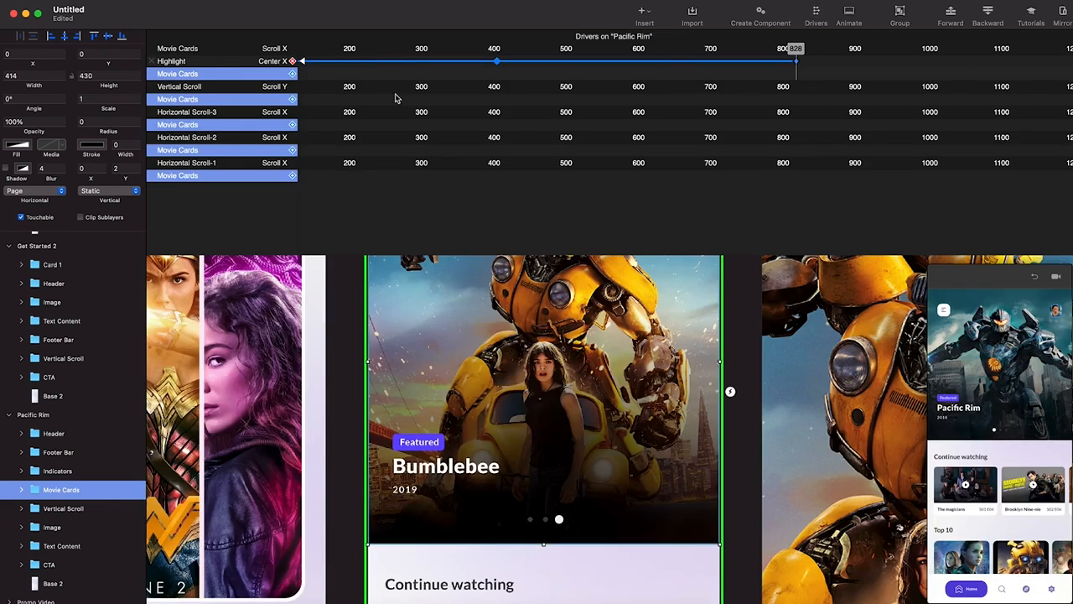
drag(495, 59, 374, 47)
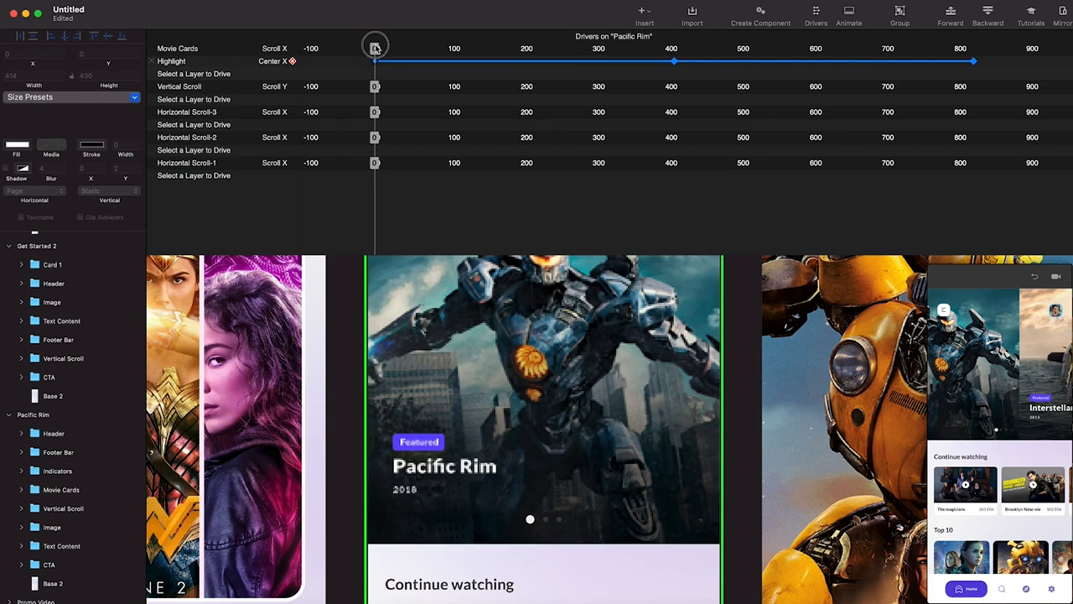
Expand Card 1 and examine the year, tag and title layers inside Group 19
click(421, 450)
click(417, 444)
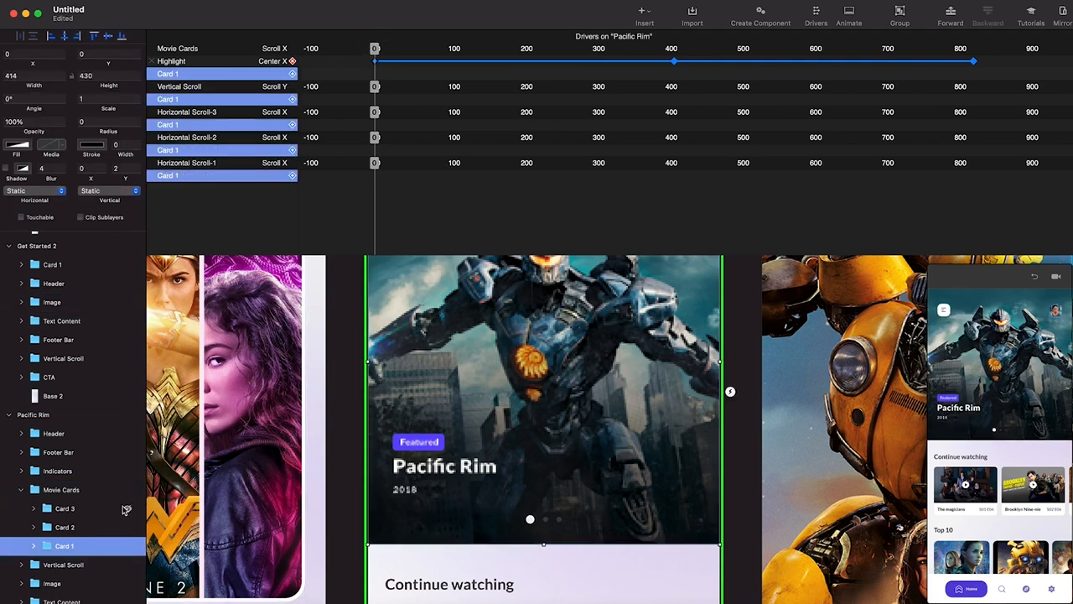
click(33, 546)
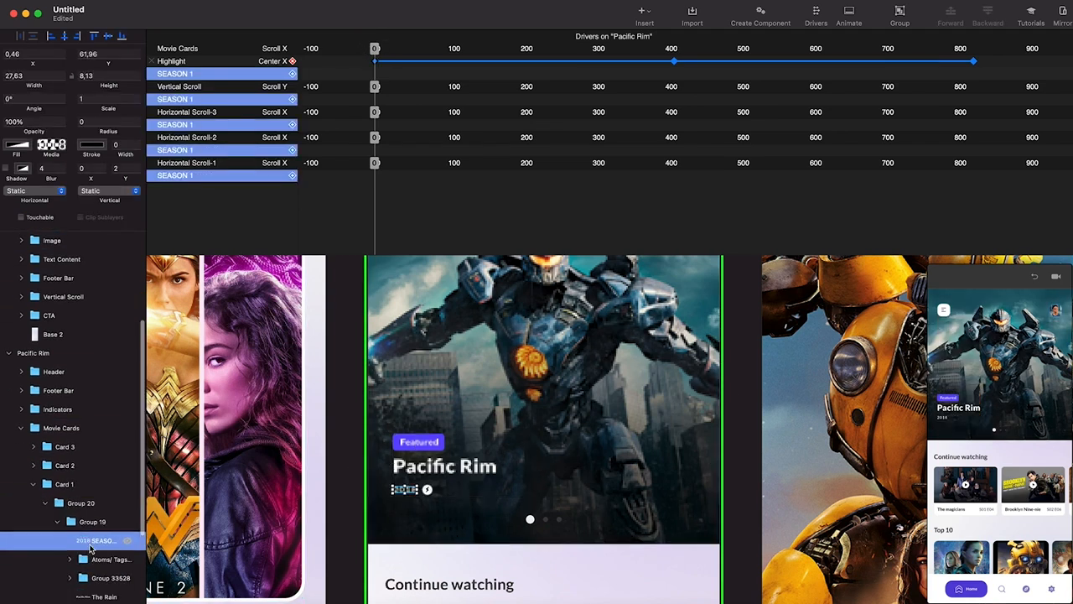
click(90, 560)
click(94, 581)
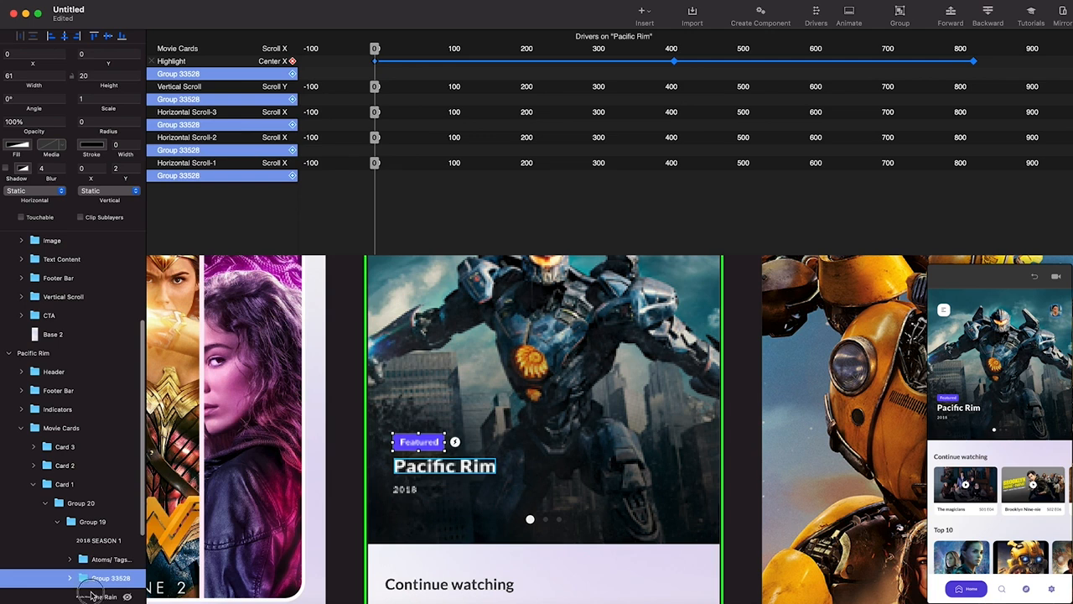
click(93, 595)
click(57, 522)
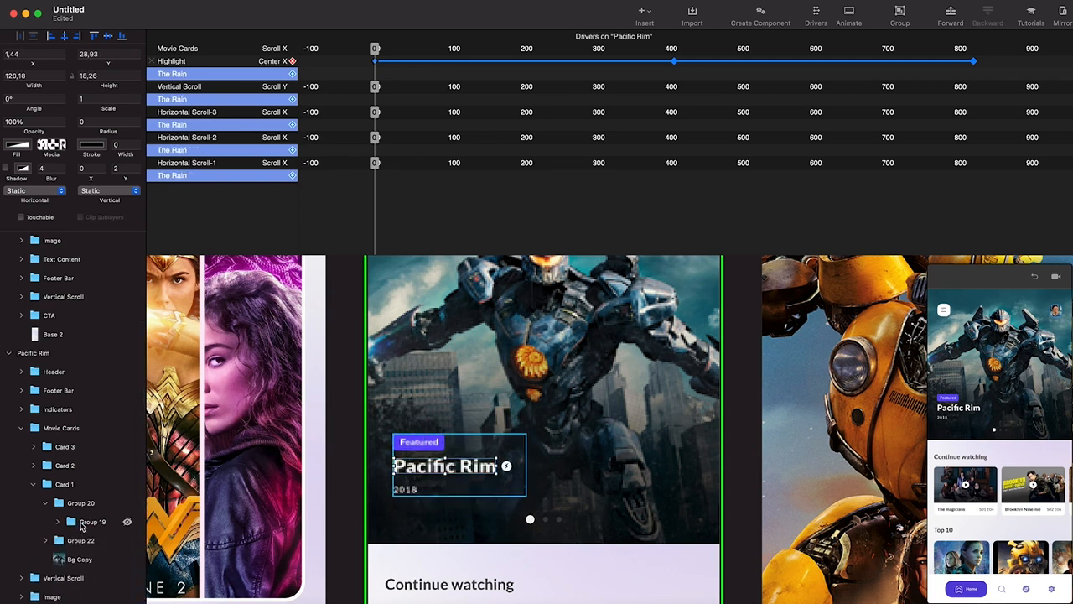
Move Group 19 out of Card 1 to directly above the Movie Cards group and rename it Card 1 Details
click(81, 524)
drag(77, 527, 66, 435)
double_click(65, 433)
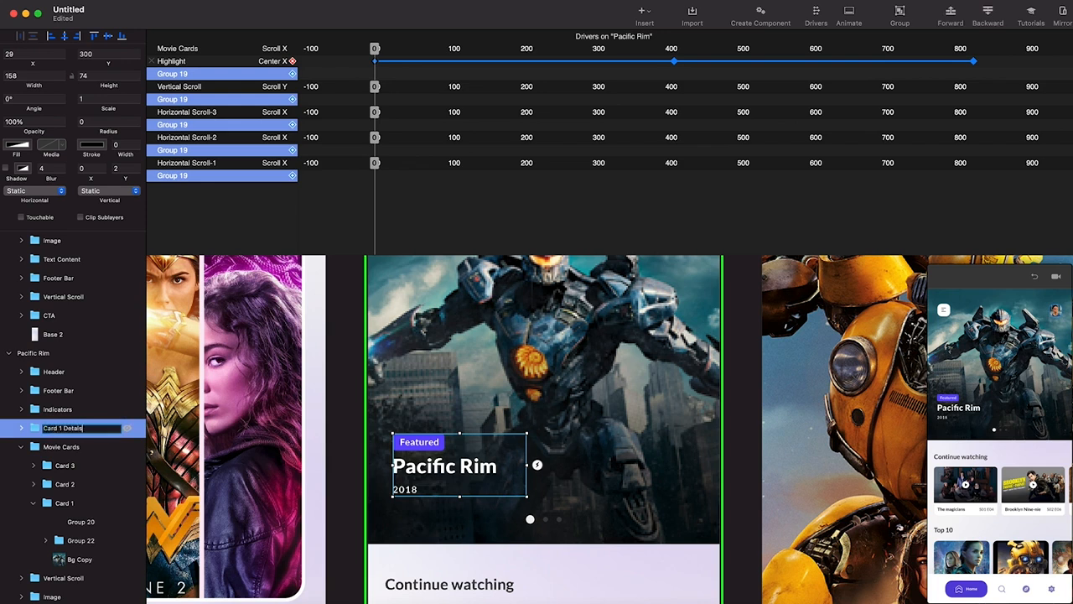
text(Card 1 Details)
key(Return)
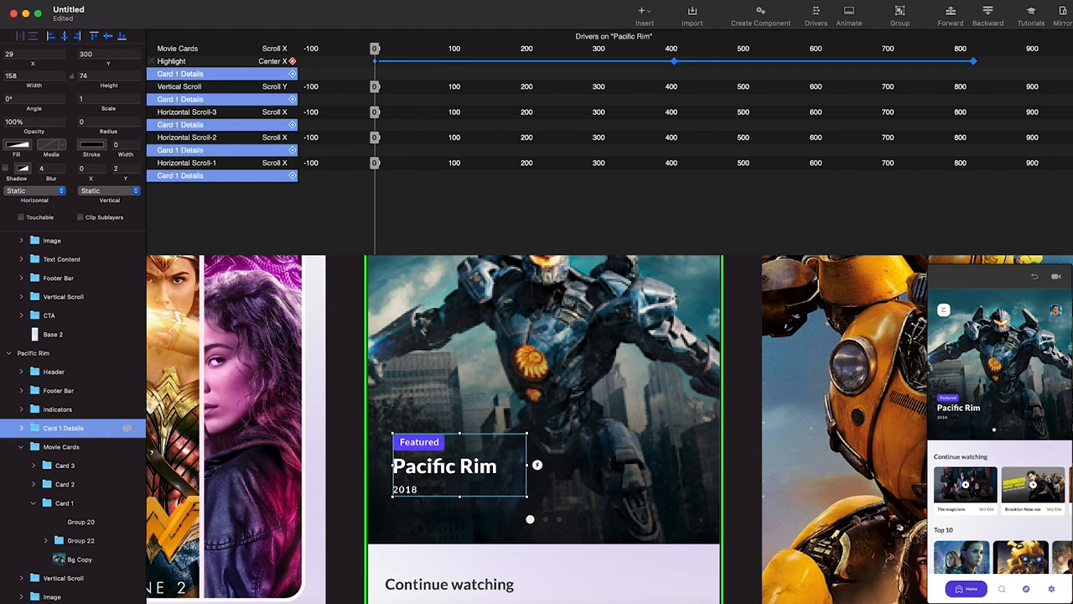
Collapse Card 1, expand Card 2, set the Movie Cards driver to 414, and hide the Card 1 Details group
click(34, 502)
click(33, 484)
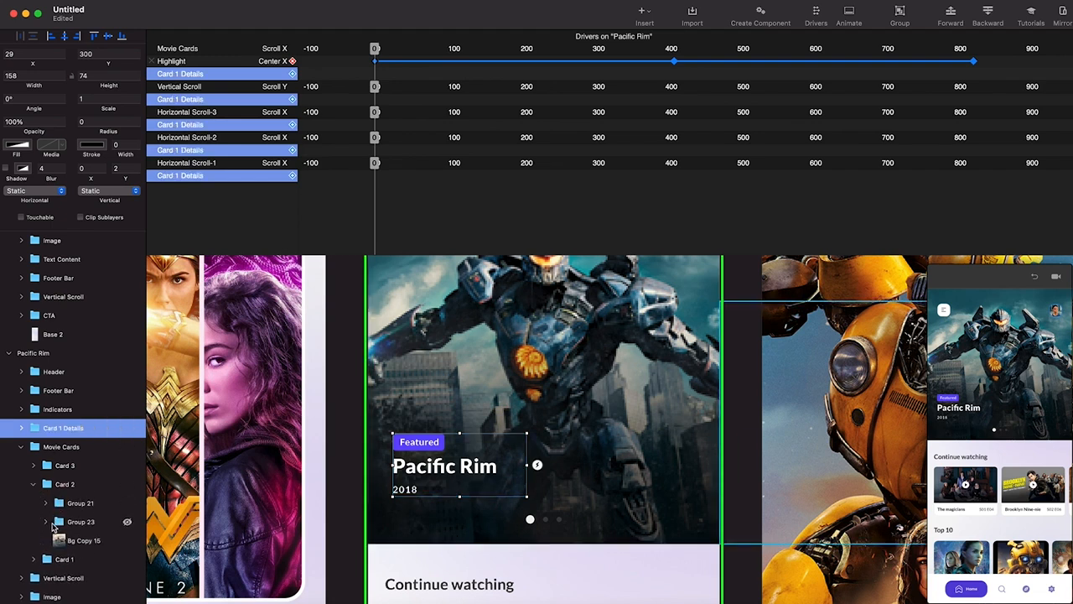
click(675, 50)
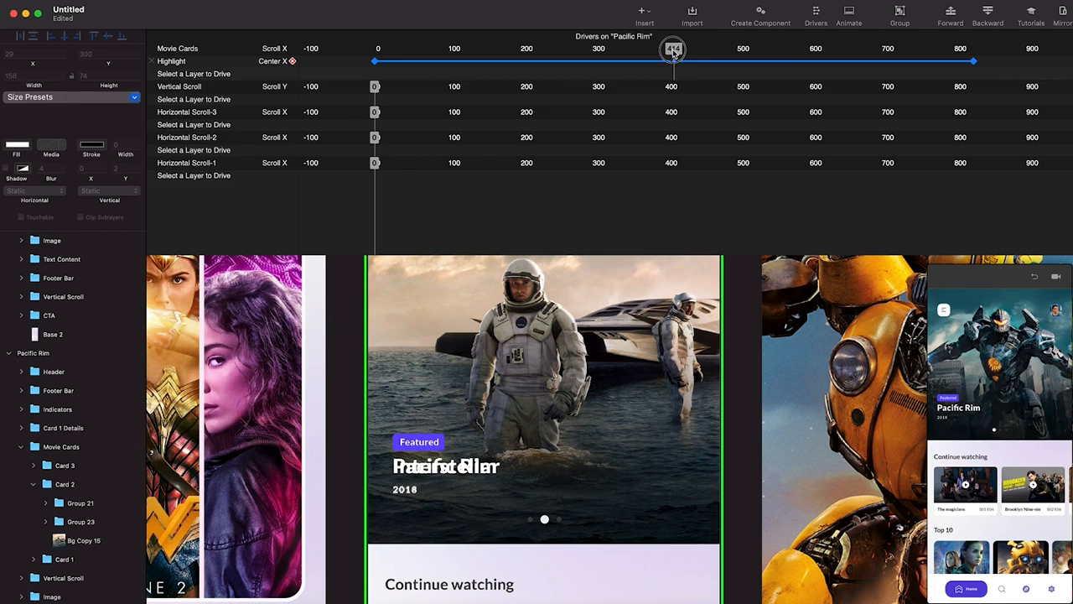
click(128, 428)
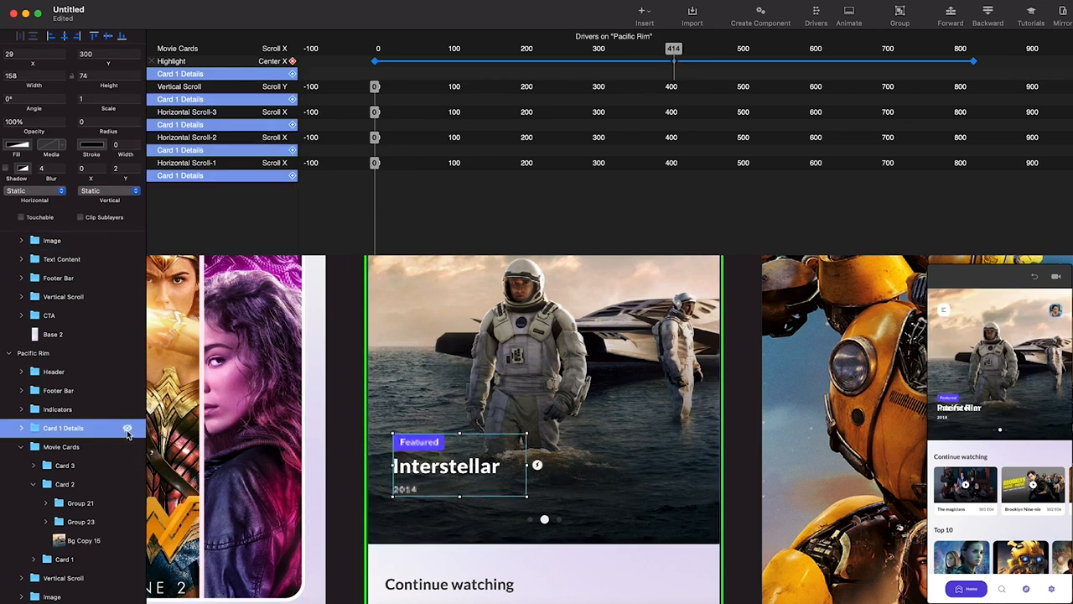
Move Group 21 out of Card 2 to directly above Card 1 Details and rename it Card 2 Details
click(76, 504)
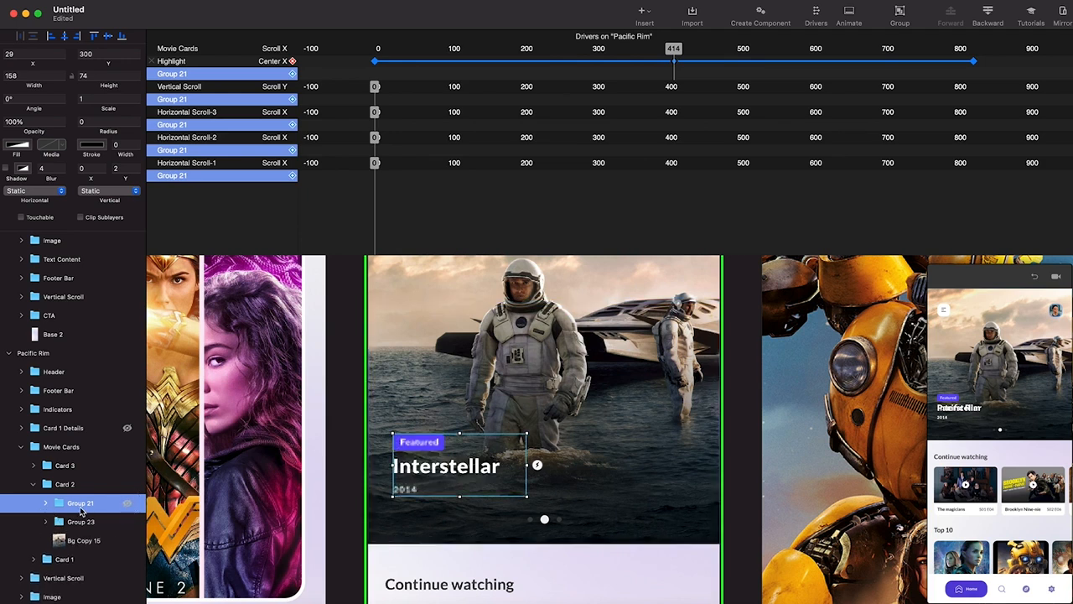
drag(61, 508, 56, 429)
double_click(56, 428)
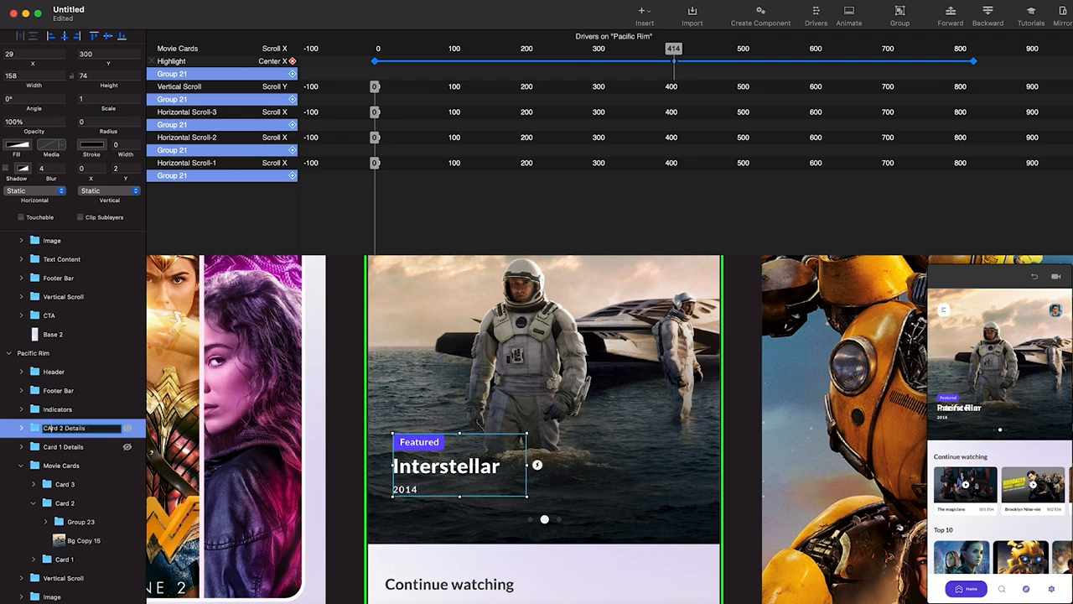
key(Return)
click(23, 471)
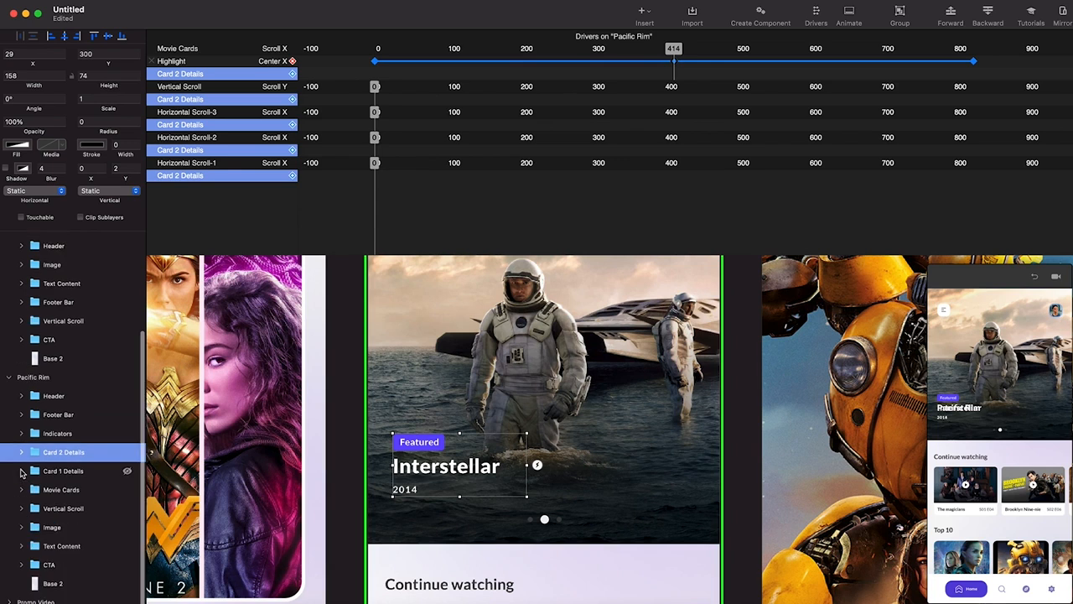
Expand the Movie Cards group, hide the Card 2 Details group, and set the Movie Cards driver to 828
click(50, 471)
click(21, 489)
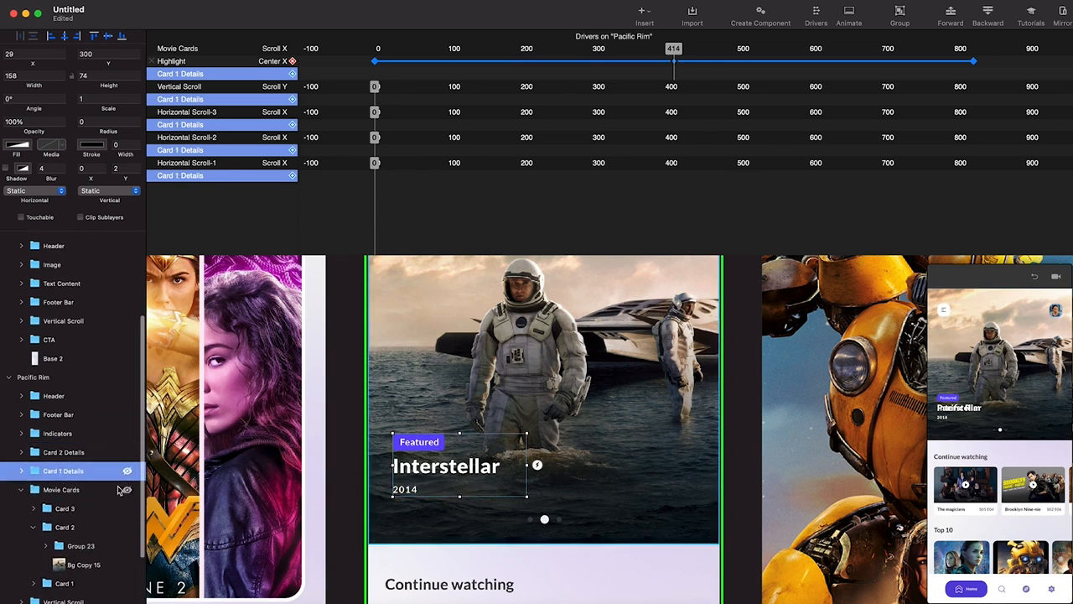
click(127, 470)
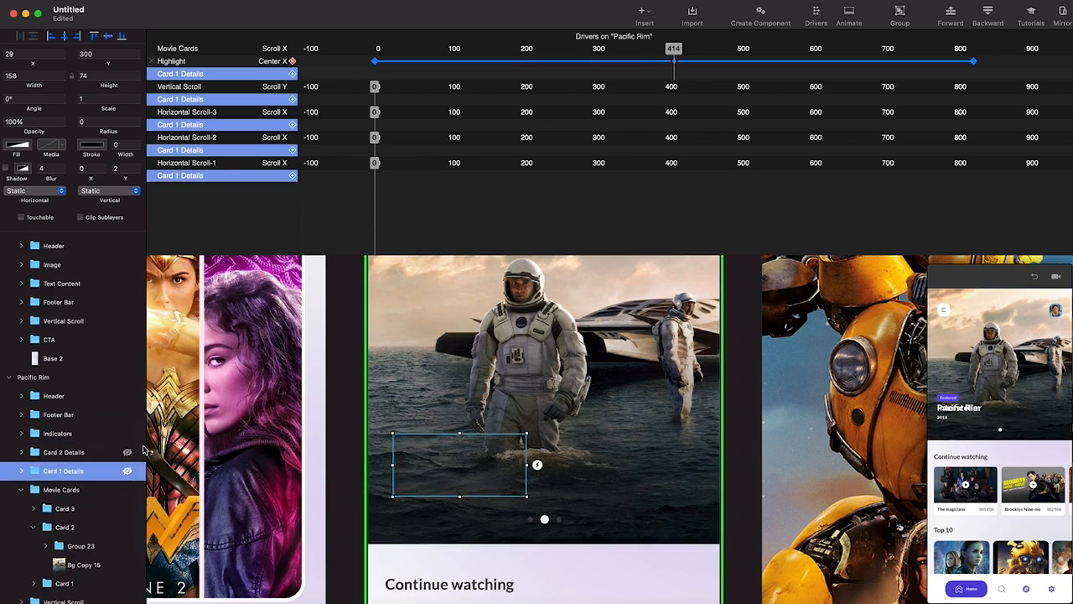
click(971, 47)
click(38, 473)
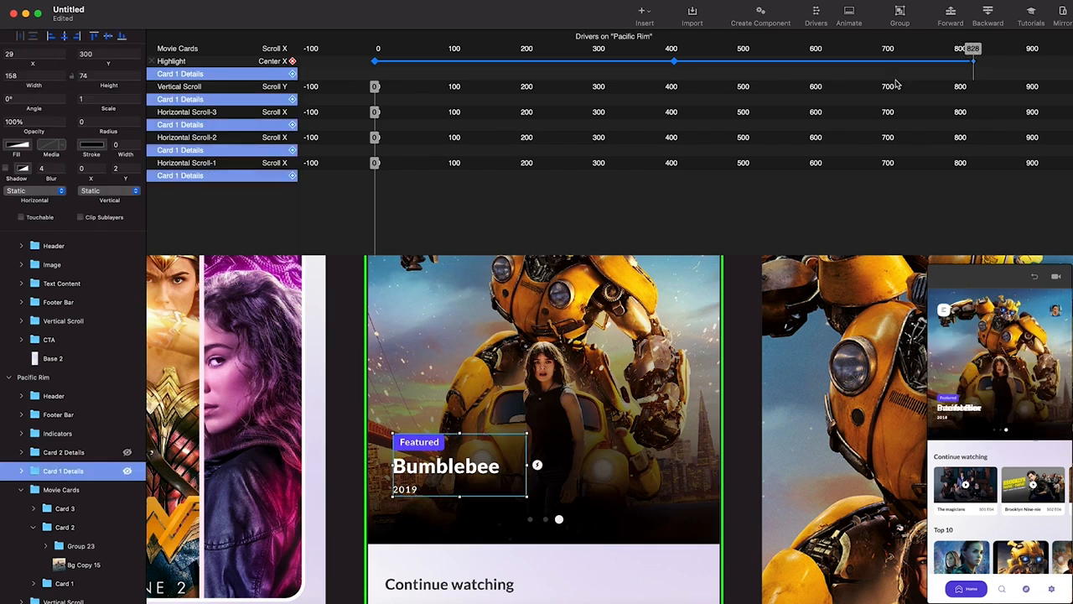
Move Group 26 out of Card 3 to directly above Card 2 Details and rename it Card 3 Details
click(52, 511)
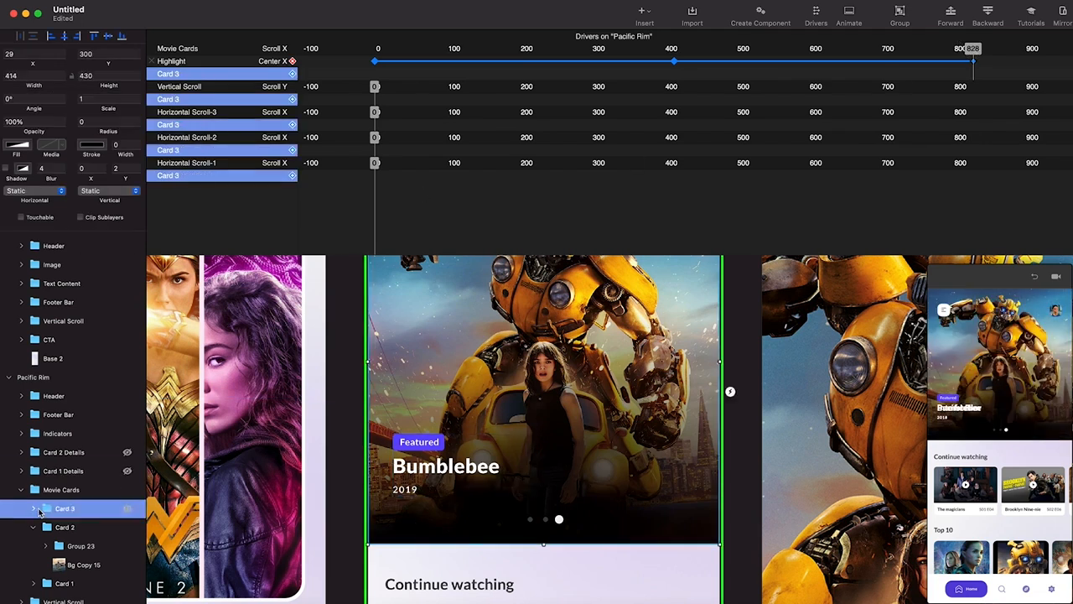
click(57, 527)
drag(71, 530, 84, 446)
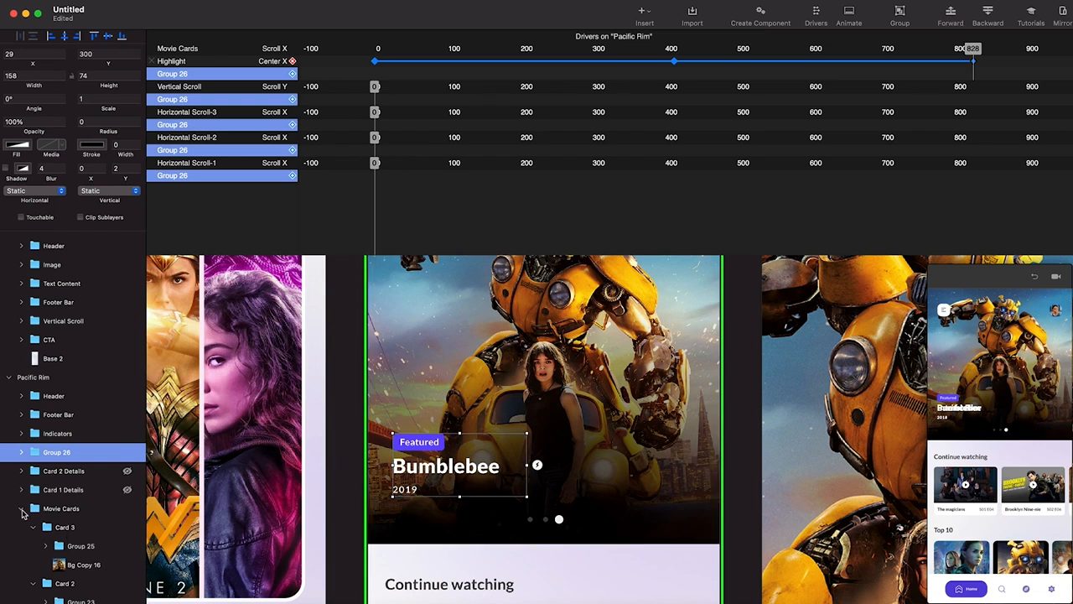
click(22, 509)
double_click(74, 452)
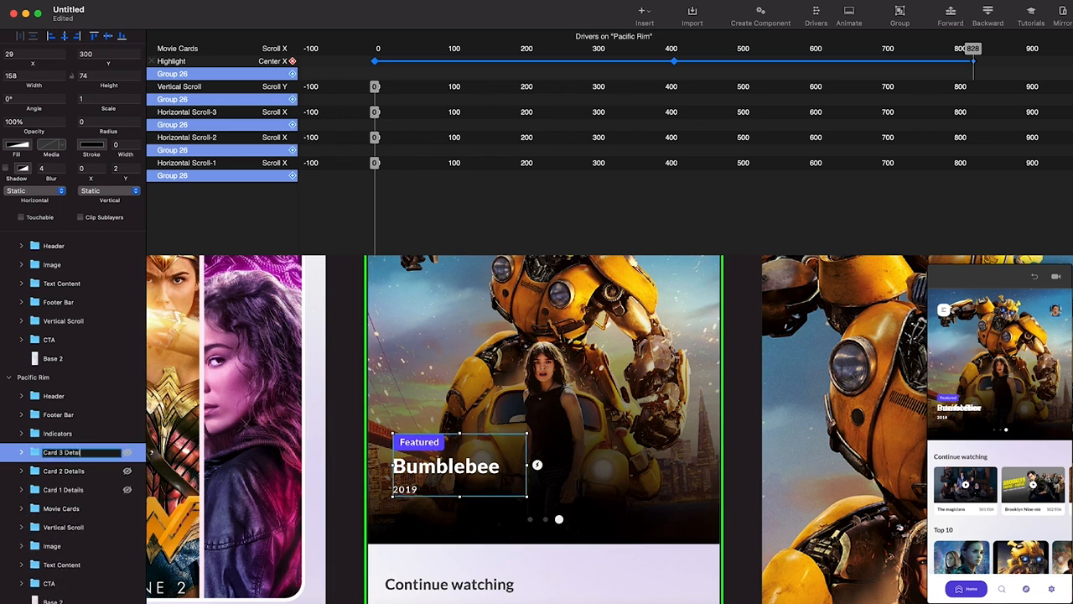
text(Card 3 Details)
key(Return)
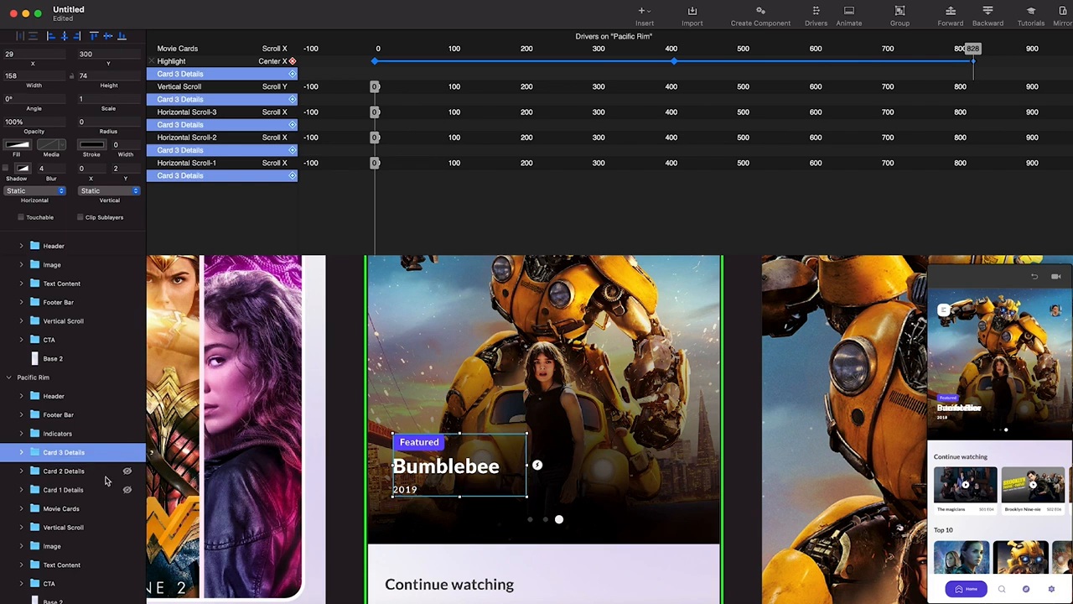
Expand Card 1 Details, inspect its Atoms/ Tags / Small / Default group, and delete that group
click(21, 489)
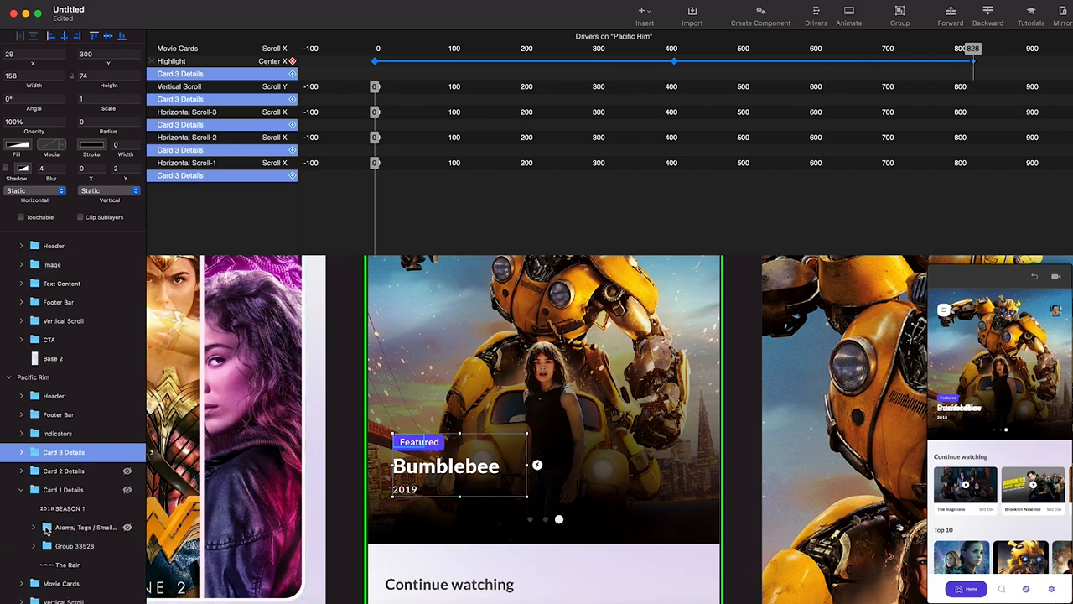
click(71, 527)
click(32, 527)
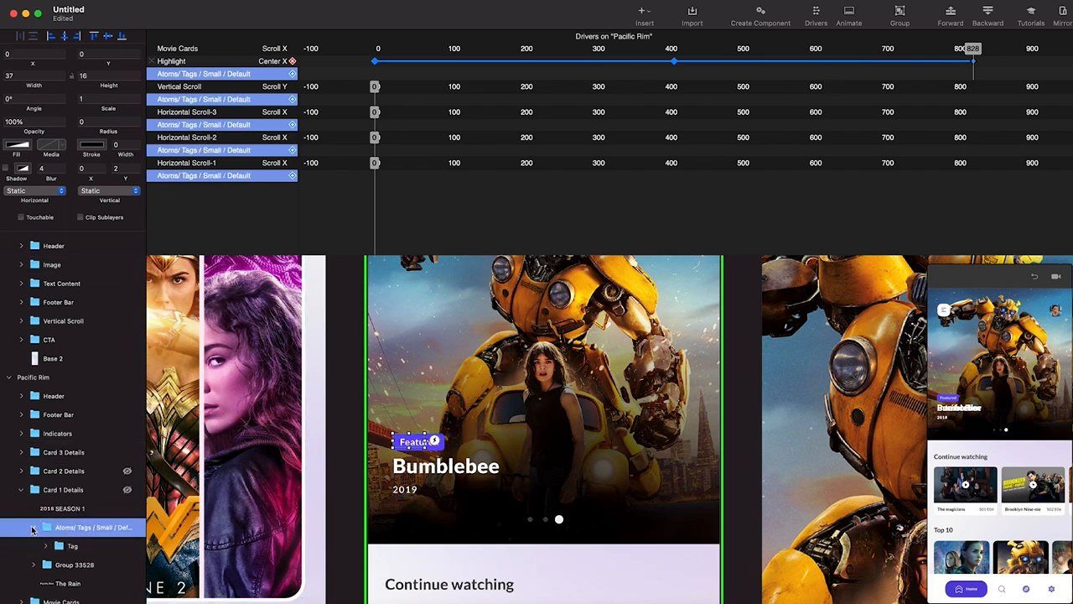
click(47, 547)
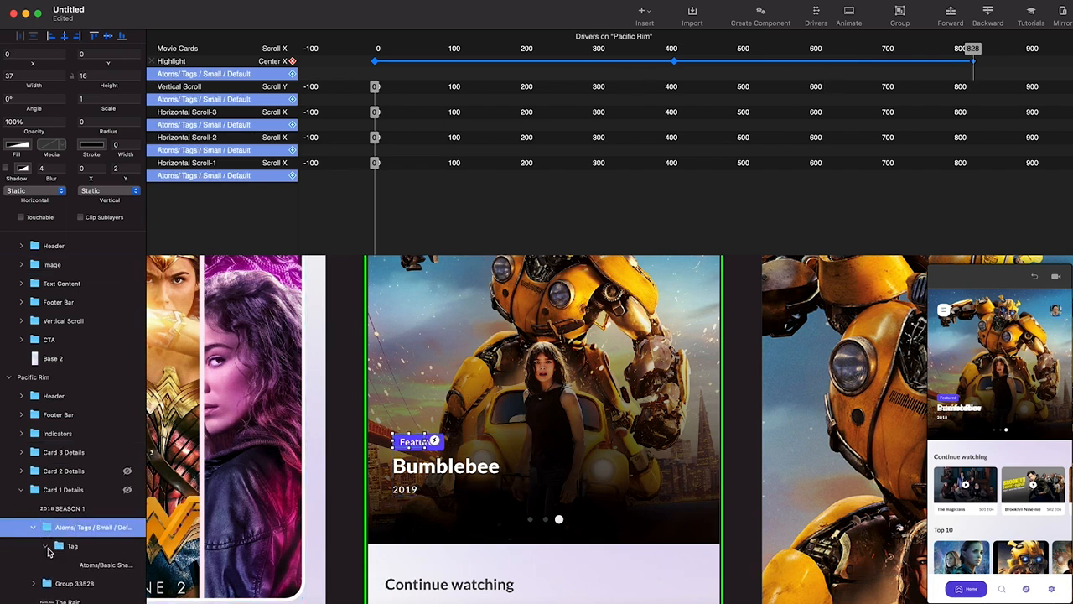
click(93, 574)
click(34, 527)
click(60, 528)
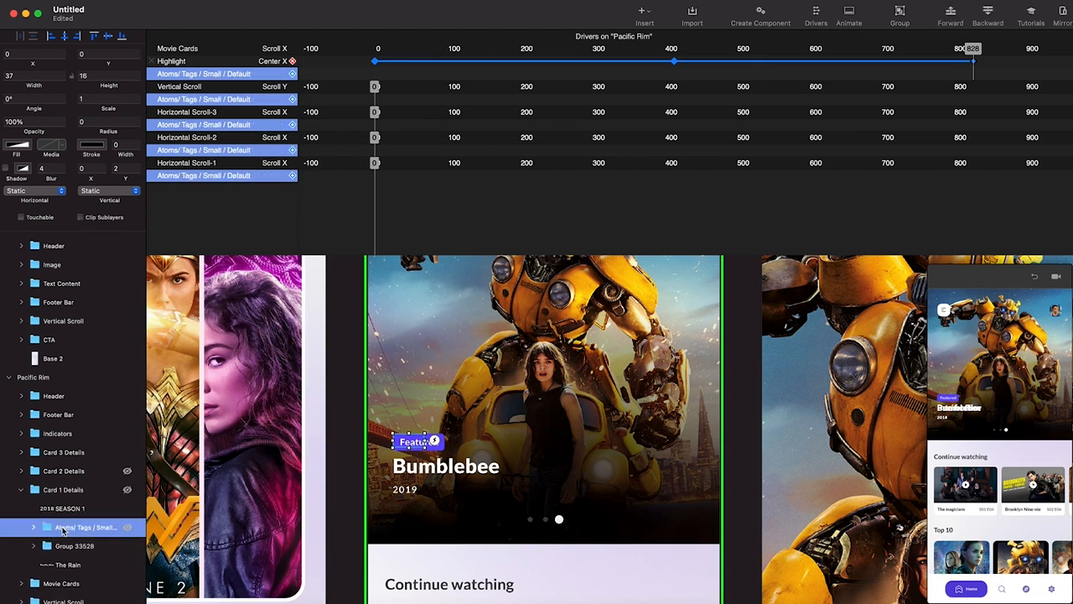
key(Delete)
key(super+z)
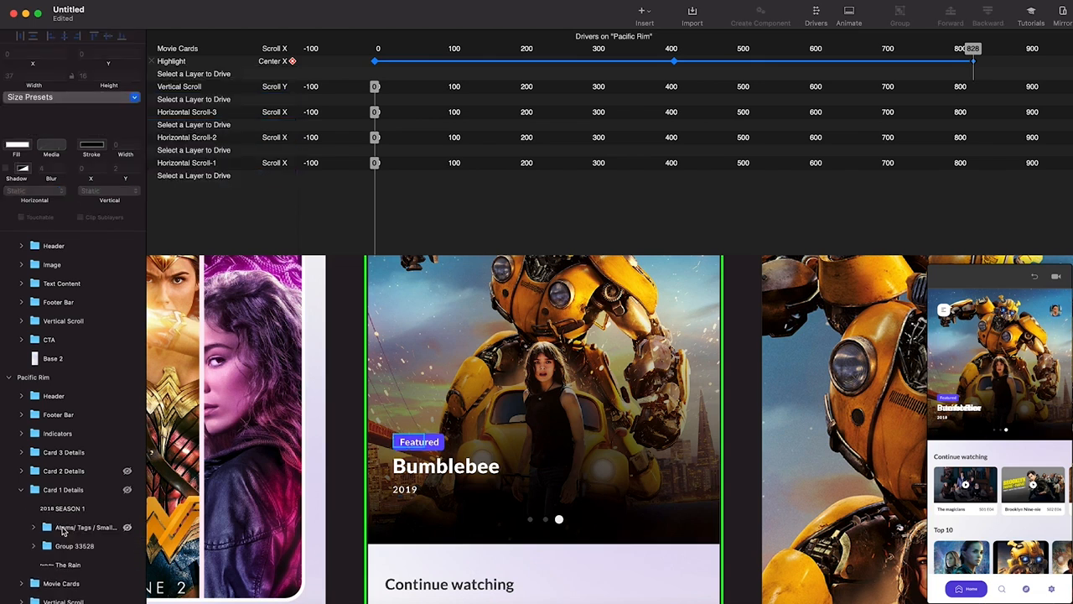
click(62, 527)
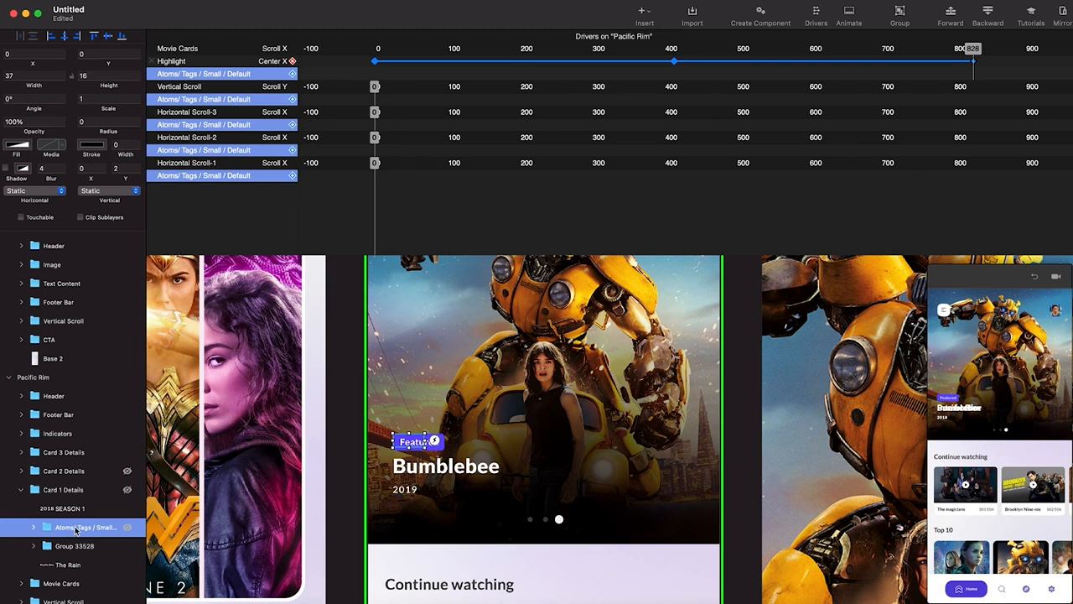
key(Delete)
Rename Group 33528 to Featured, move it out of Card 1 Details to above Card 3 Details, and collapse Card 1 Details
click(76, 530)
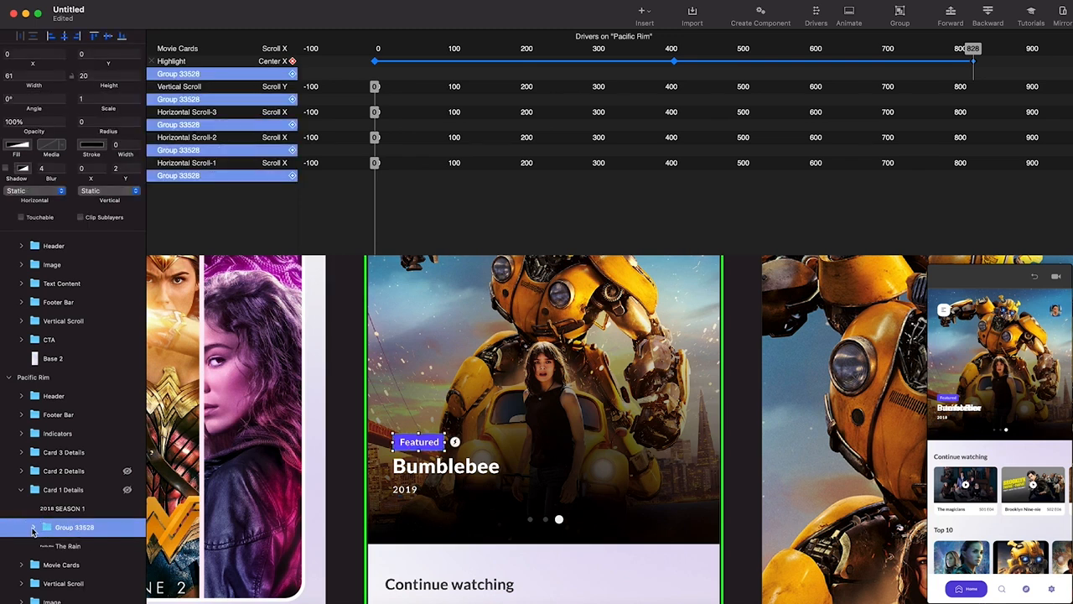
double_click(78, 528)
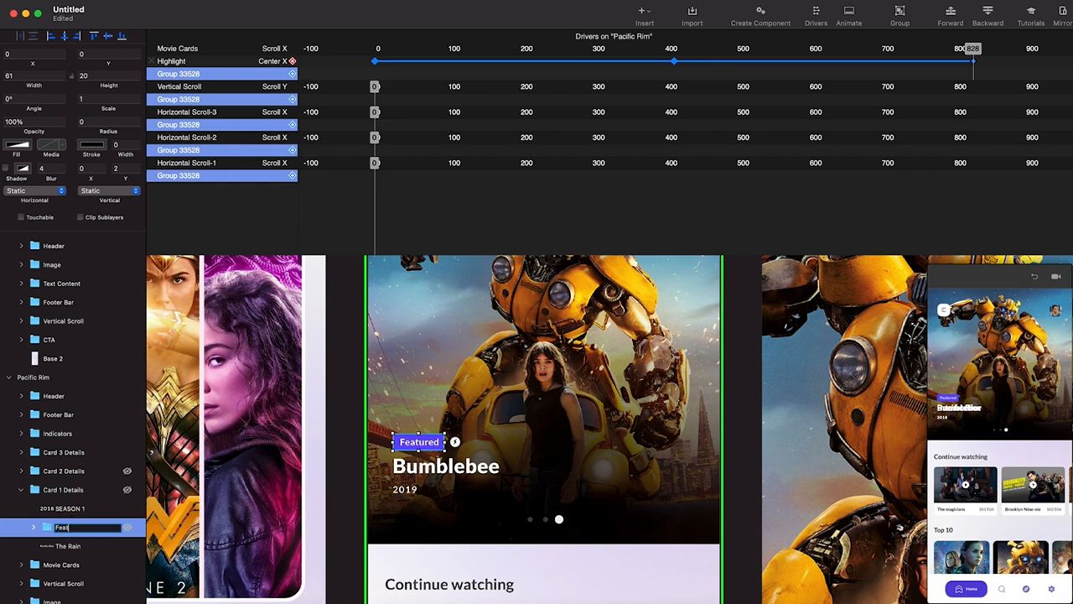
key(Return)
drag(65, 531, 72, 444)
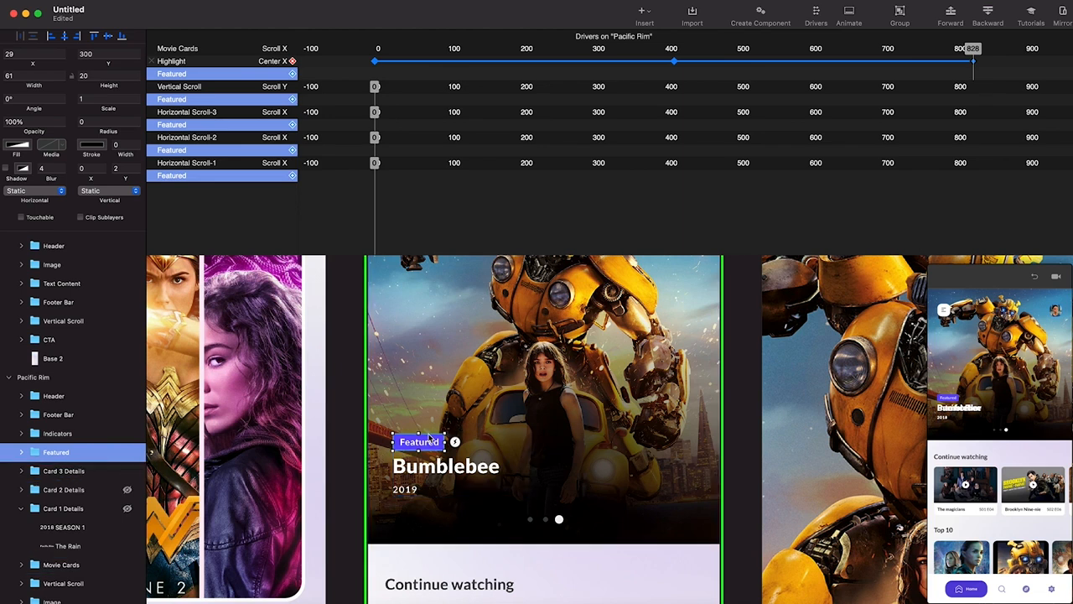
click(58, 509)
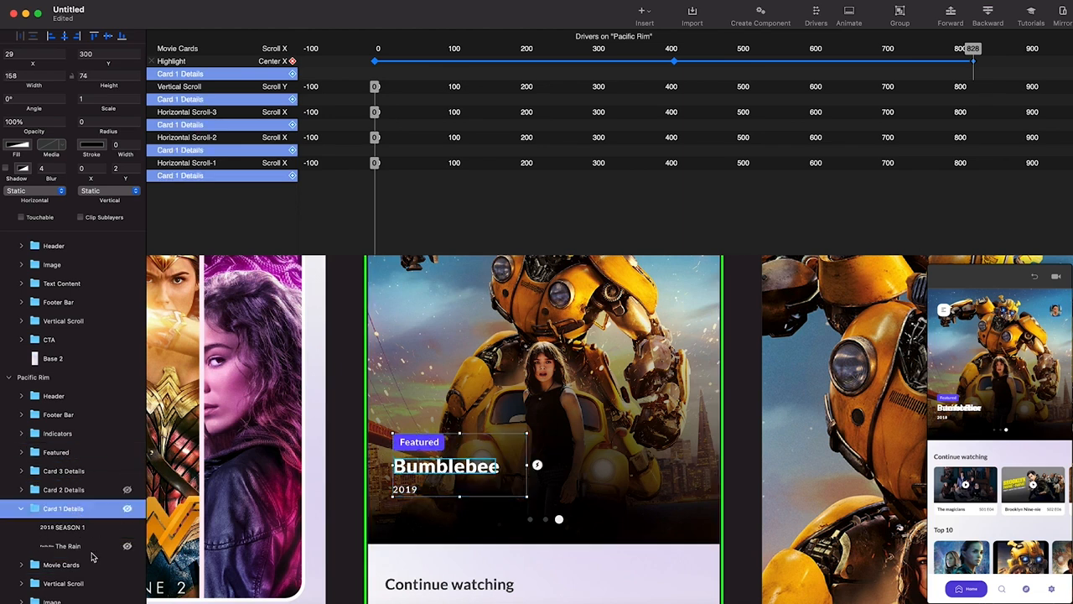
click(80, 528)
click(74, 546)
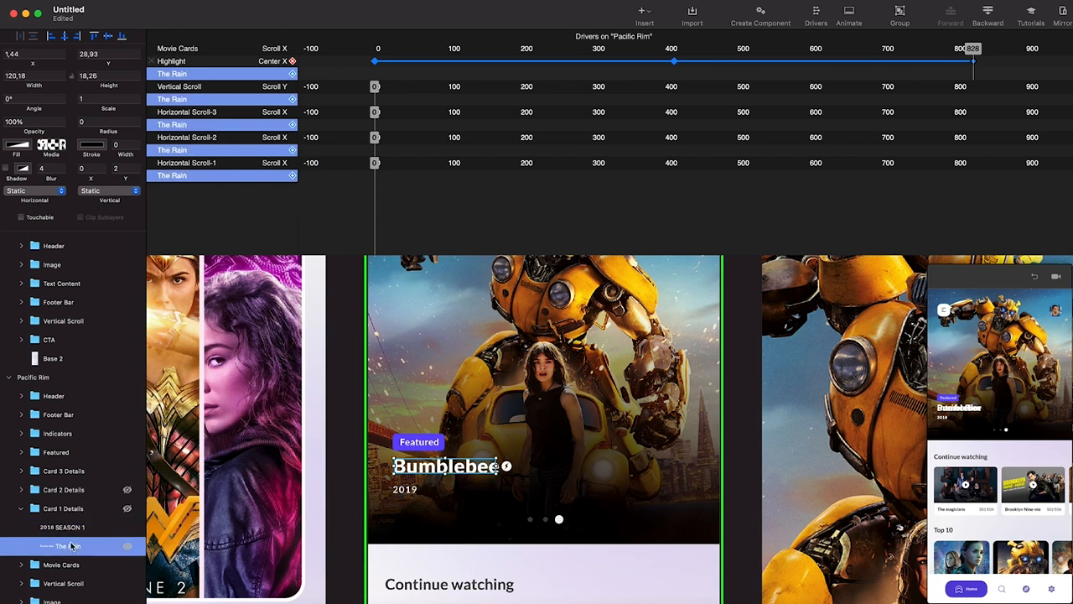
click(23, 509)
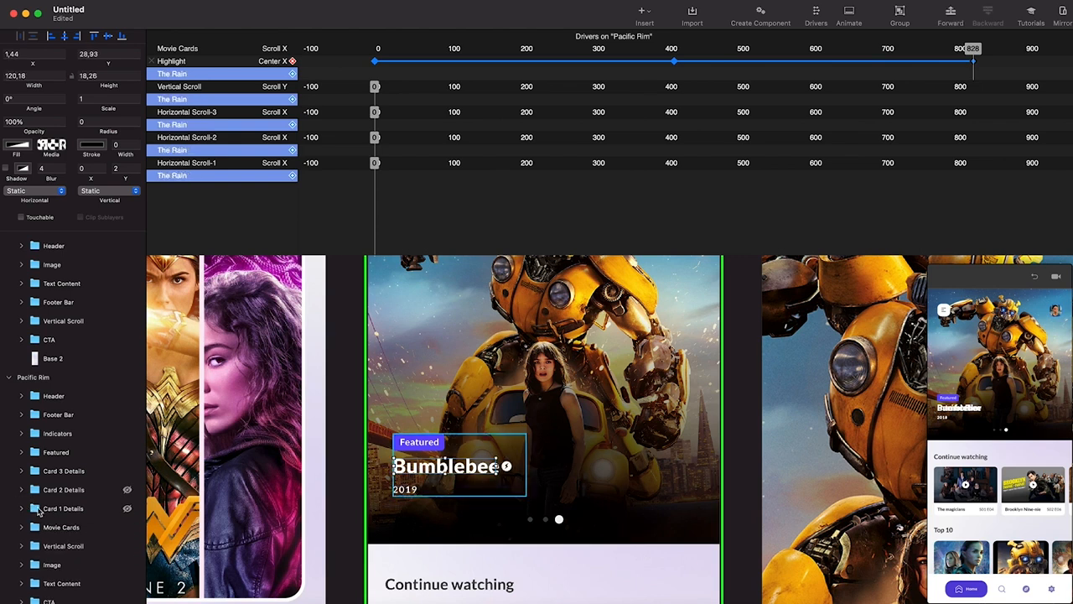
Move SEASON 2 and The Rain 2 out of Group 24 directly into Card 2 Details, and delete Group 24 with its tag groups
click(63, 489)
click(21, 489)
click(34, 508)
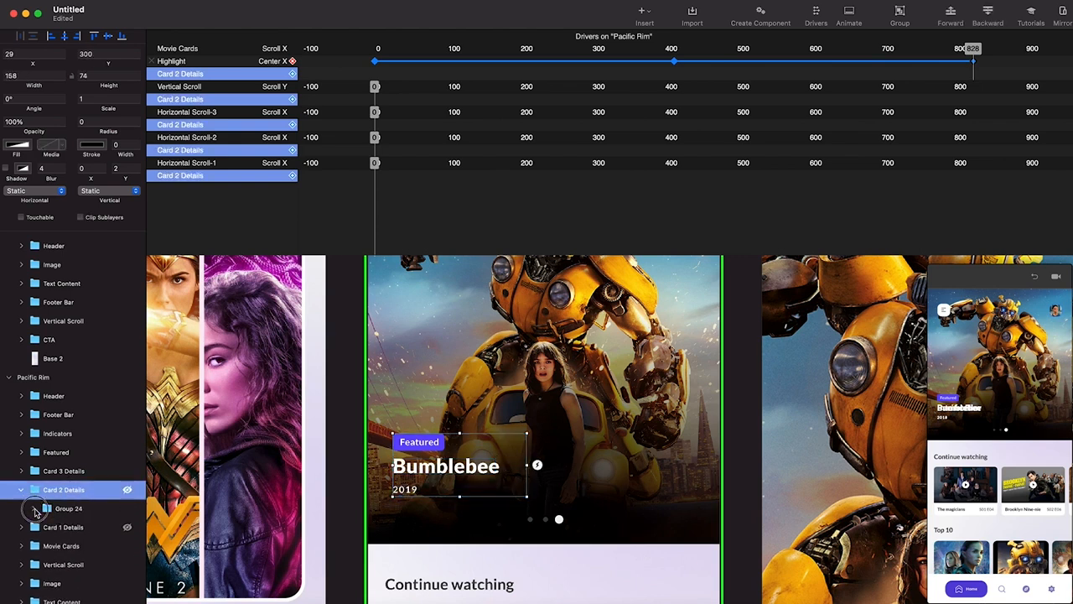
click(82, 583)
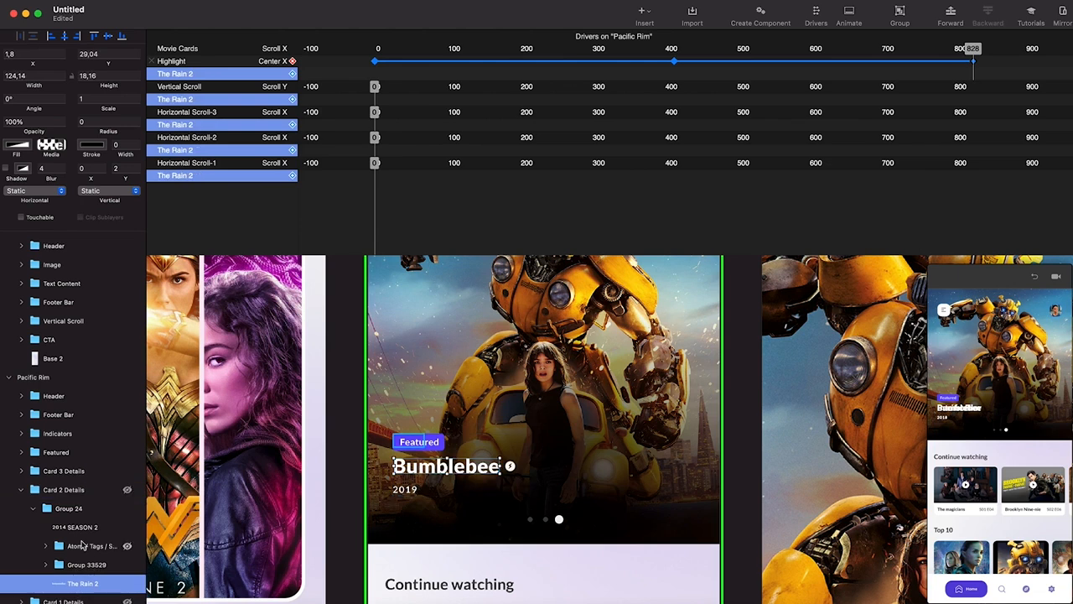
shift+click(82, 527)
drag(80, 536, 82, 508)
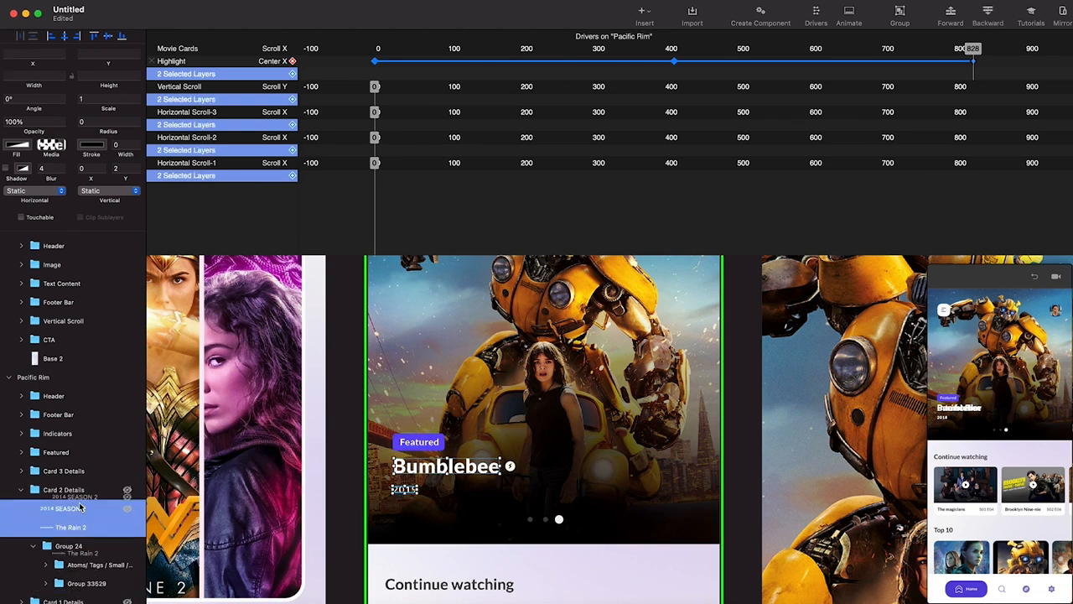
click(72, 547)
key(Delete)
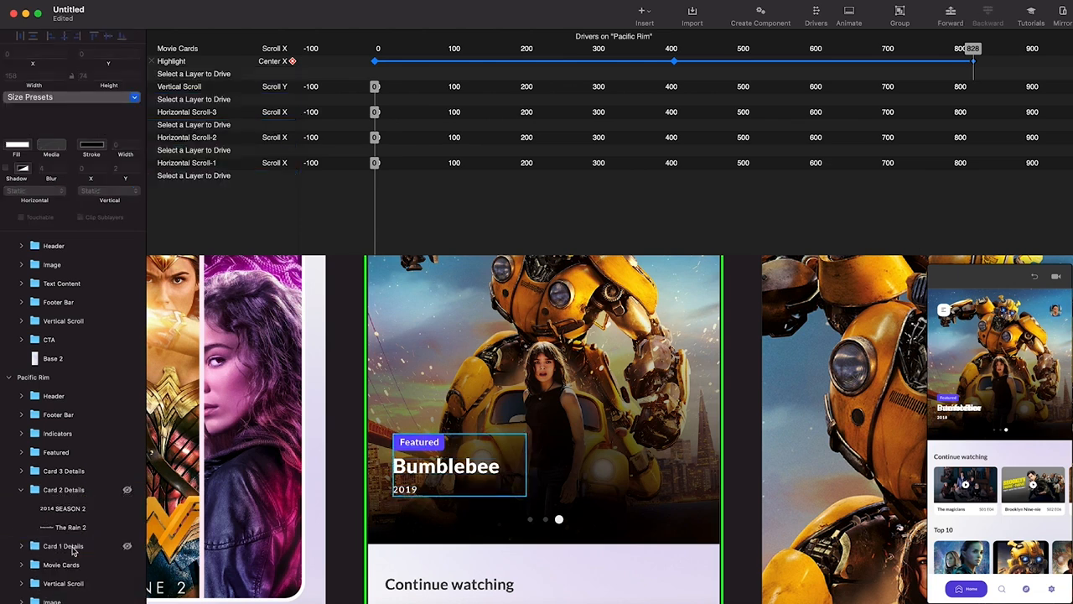
click(21, 490)
Move SEASON 3 and The Rain 3 out of Group 27 directly into Card 3 Details, and delete Group 27 with its tag groups
click(21, 471)
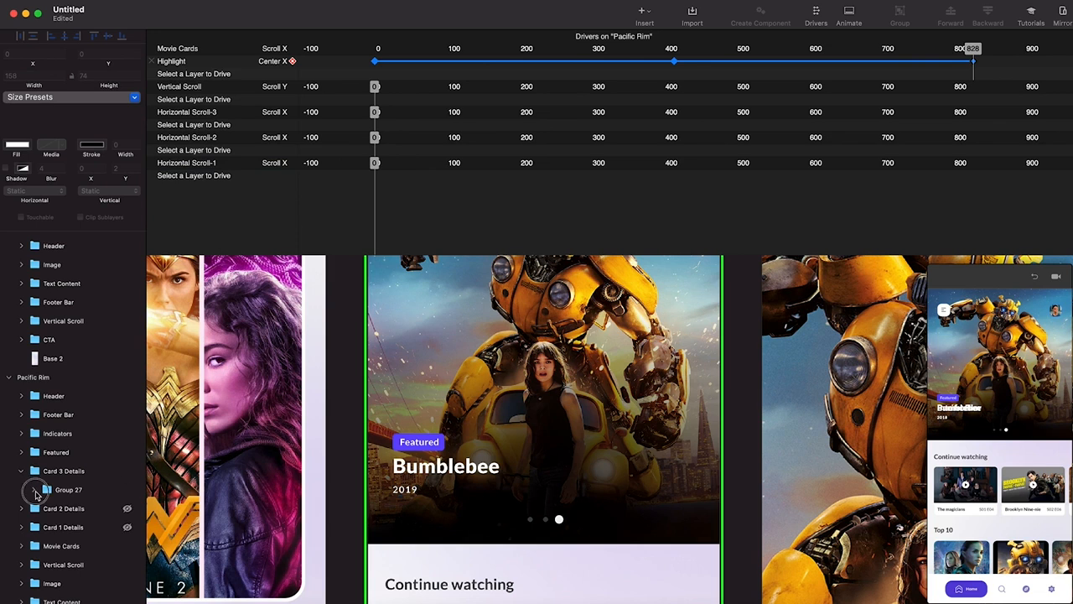
click(34, 491)
click(82, 564)
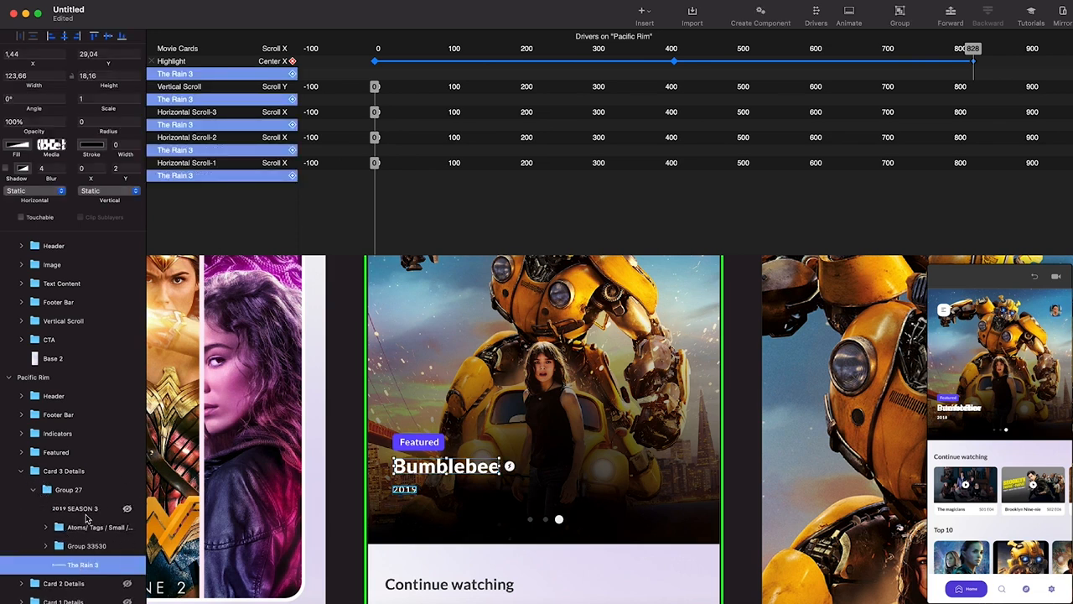
super+click(84, 512)
drag(84, 511, 77, 479)
click(78, 529)
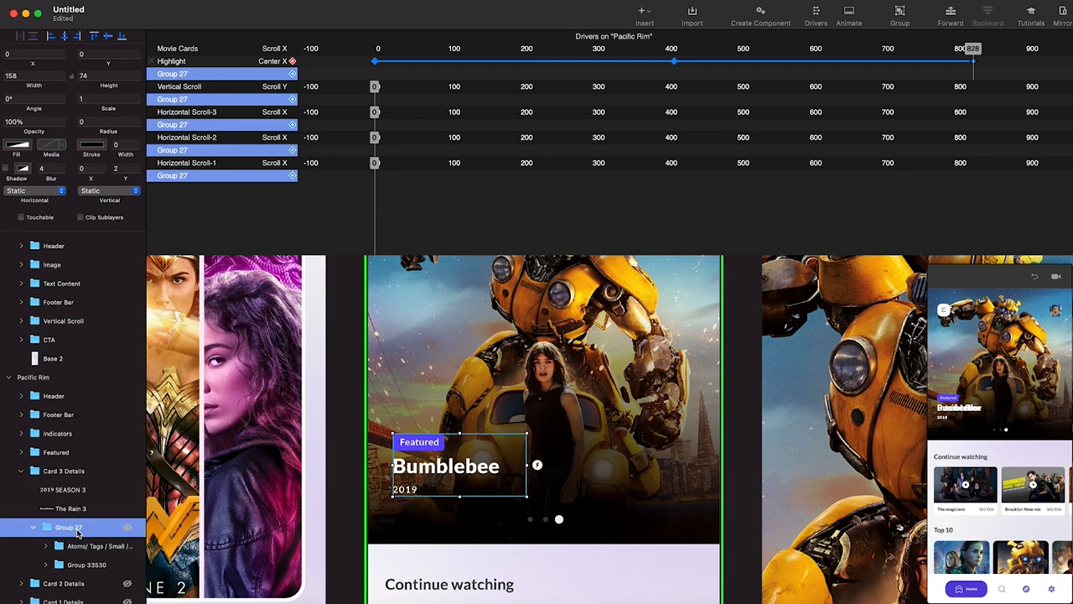
key(Delete)
click(25, 473)
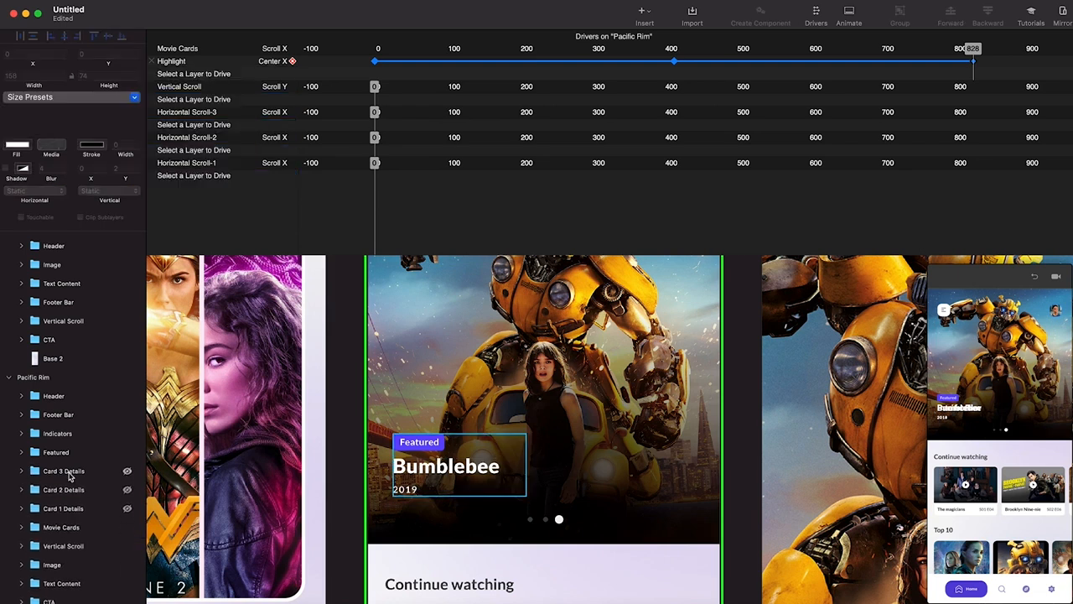
Return the Movie Cards driver to 0, select the Featured group, and try swiping the cards in the preview
click(489, 408)
scroll(486, 404, down, 2)
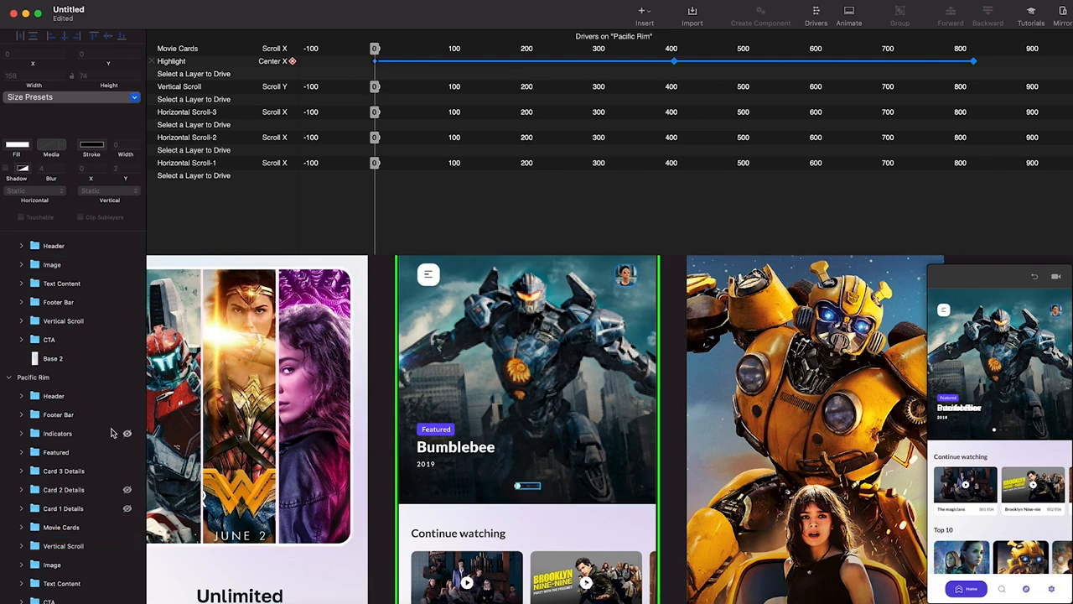
click(76, 453)
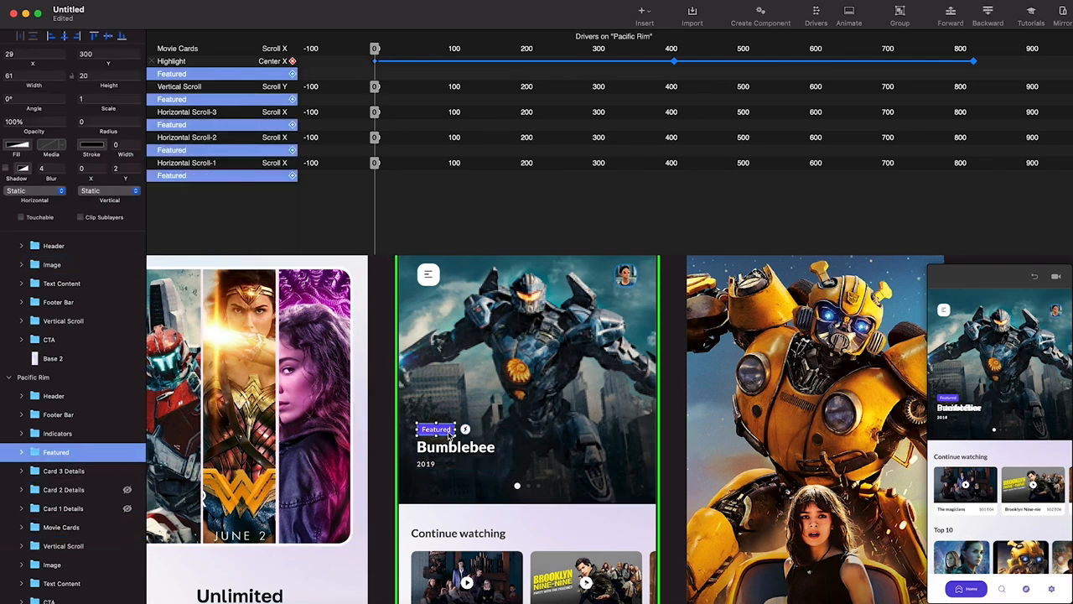
drag(1029, 358, 978, 346)
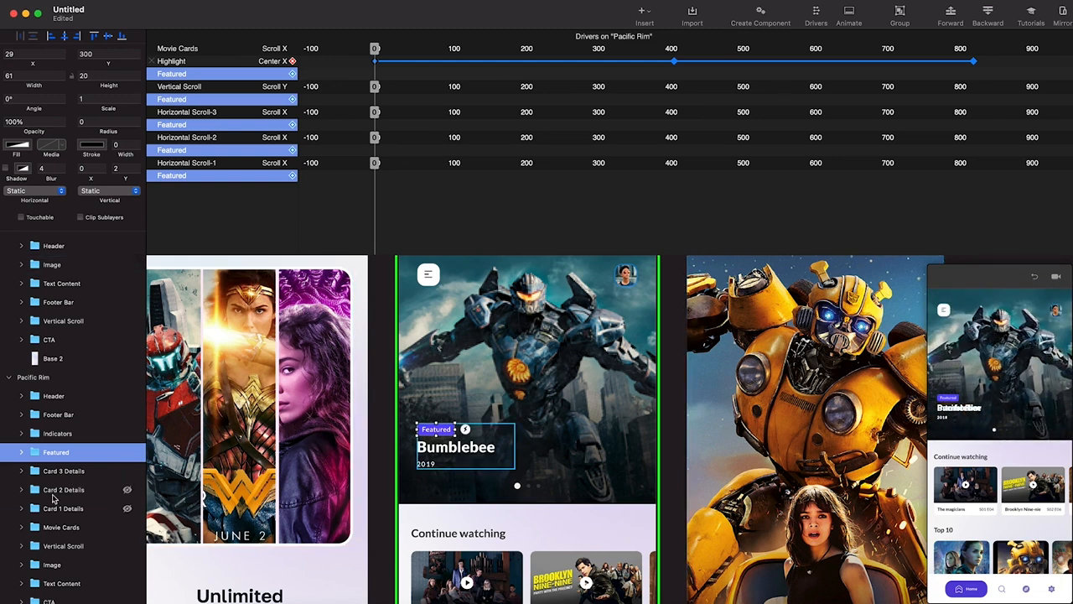
Show the Card 2 Details and Card 1 Details groups again and move the Movie Cards driver to the second card's position
click(57, 493)
click(88, 509)
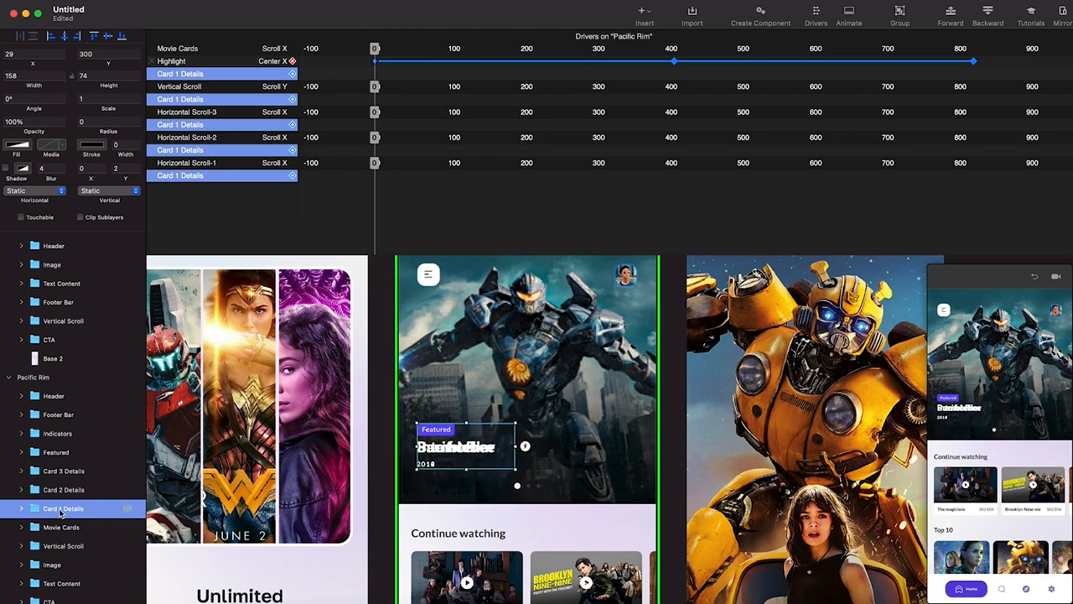
click(674, 48)
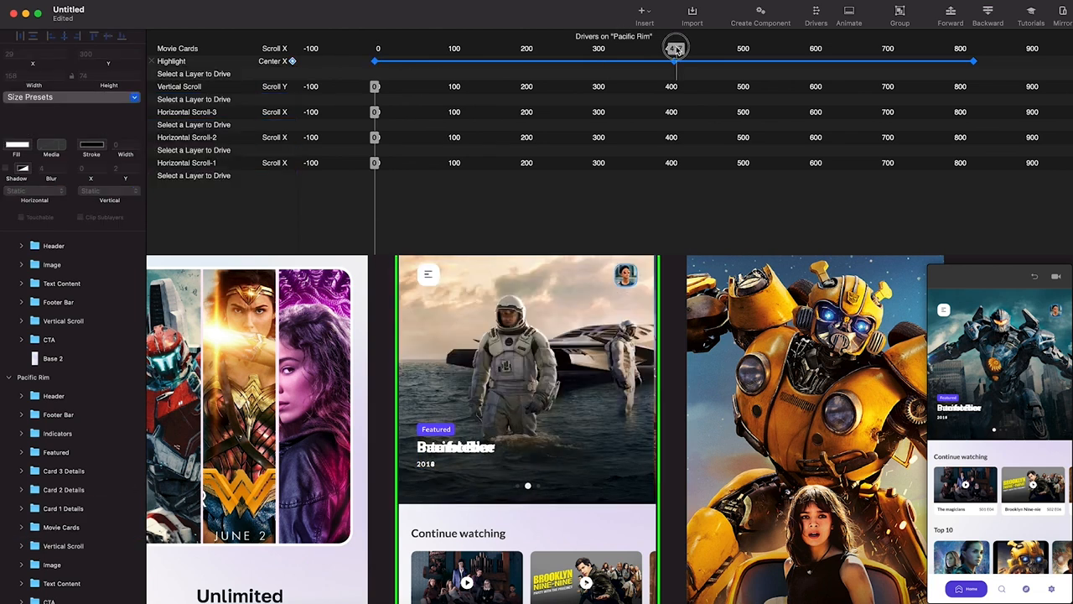
Place Card 1 Details at X -161 and Card 3 Details at X 239, and set both groups' opacity to 0%
click(34, 510)
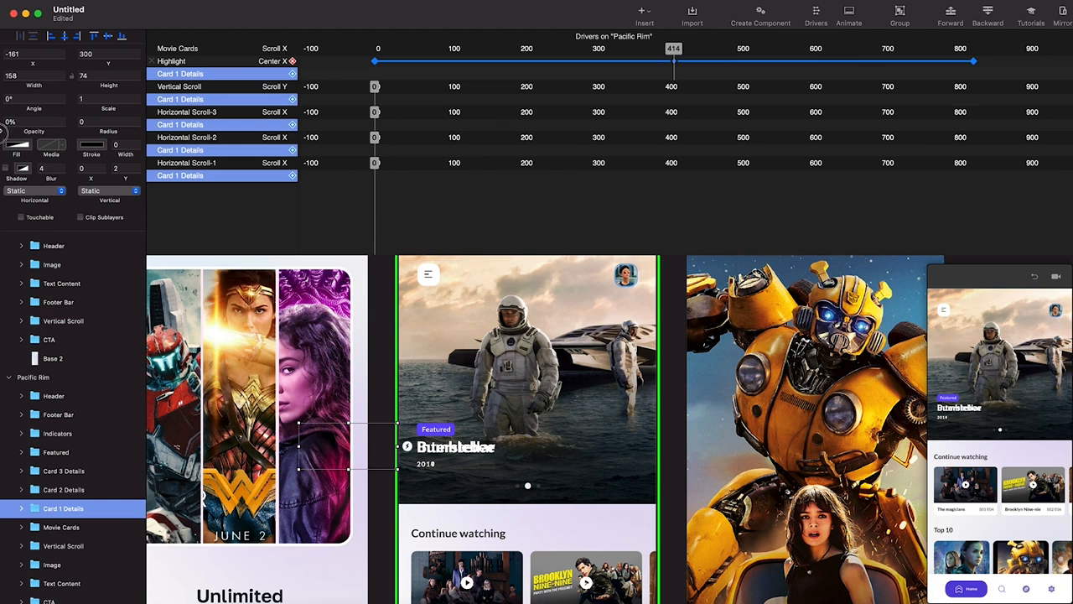
click(135, 489)
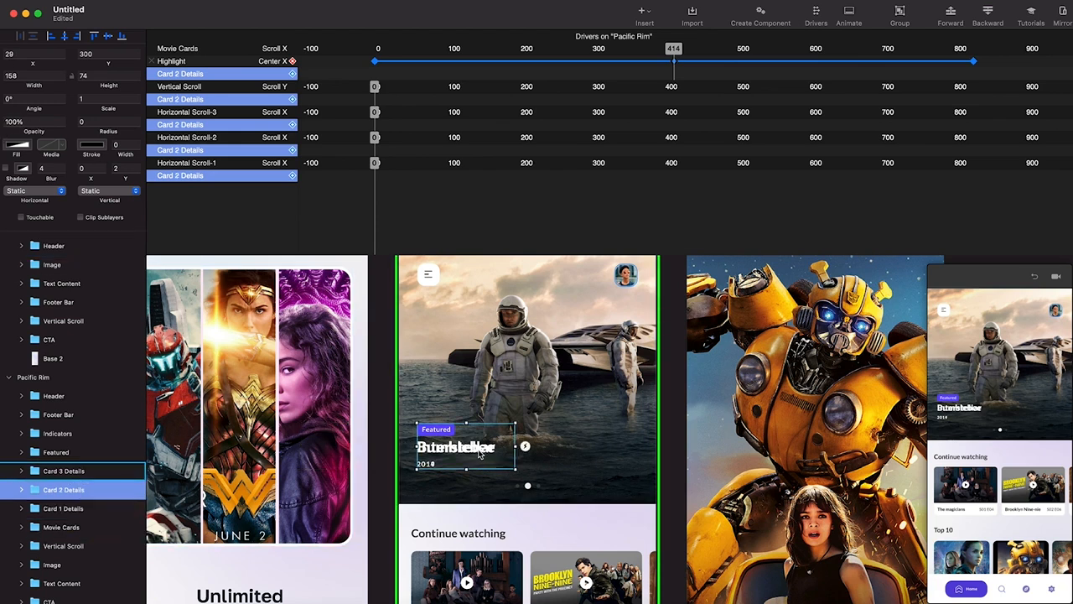
click(87, 473)
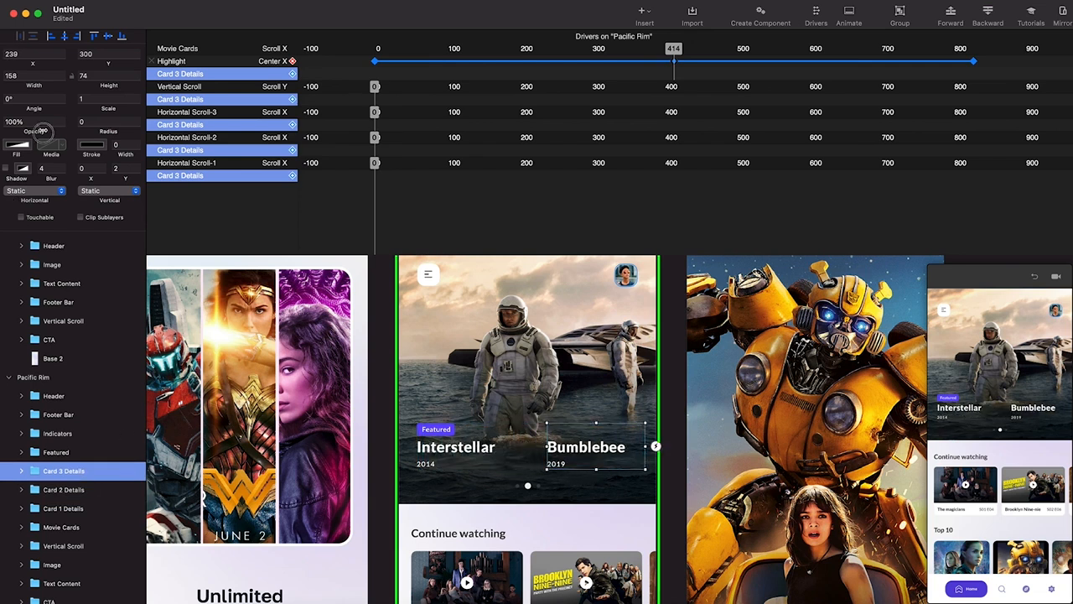
drag(42, 130, 5, 124)
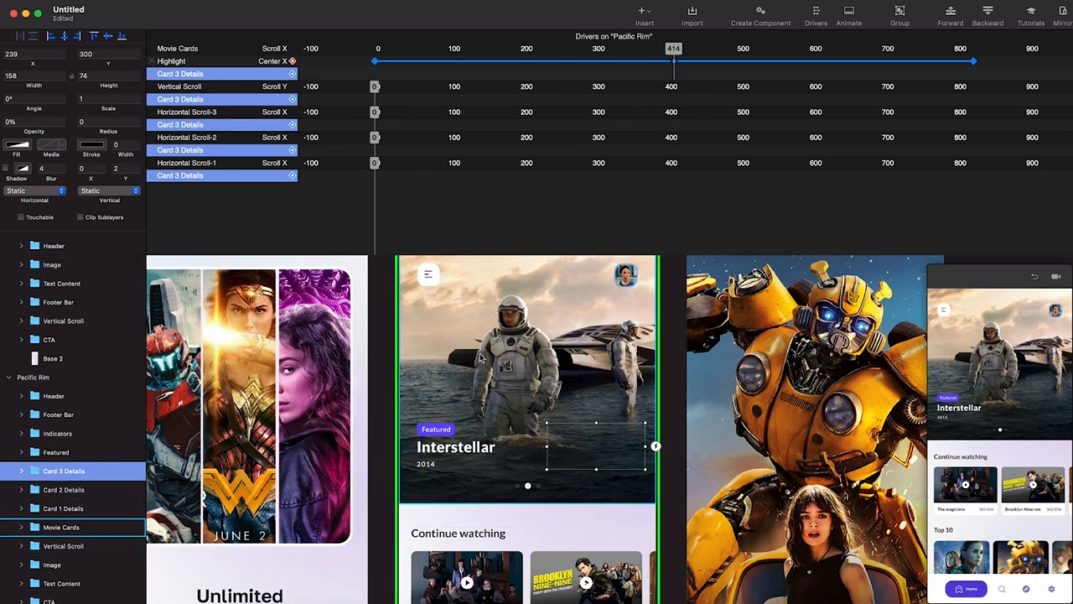
Add Center X and Opacity keyframes for Card 2 Details to the Movie Cards driver at 414
scroll(547, 385, down, 2)
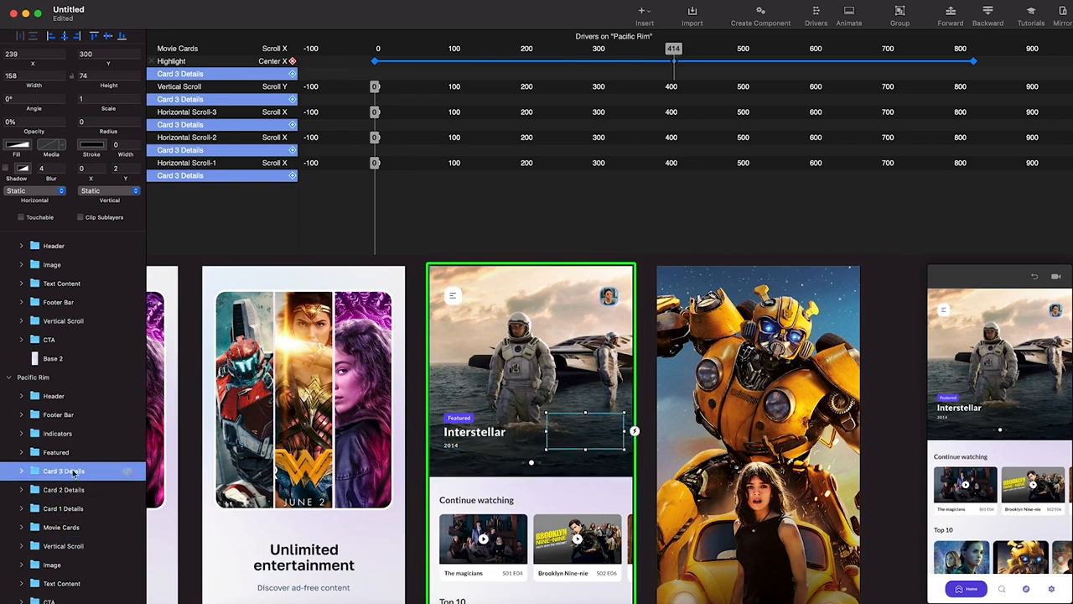
click(78, 495)
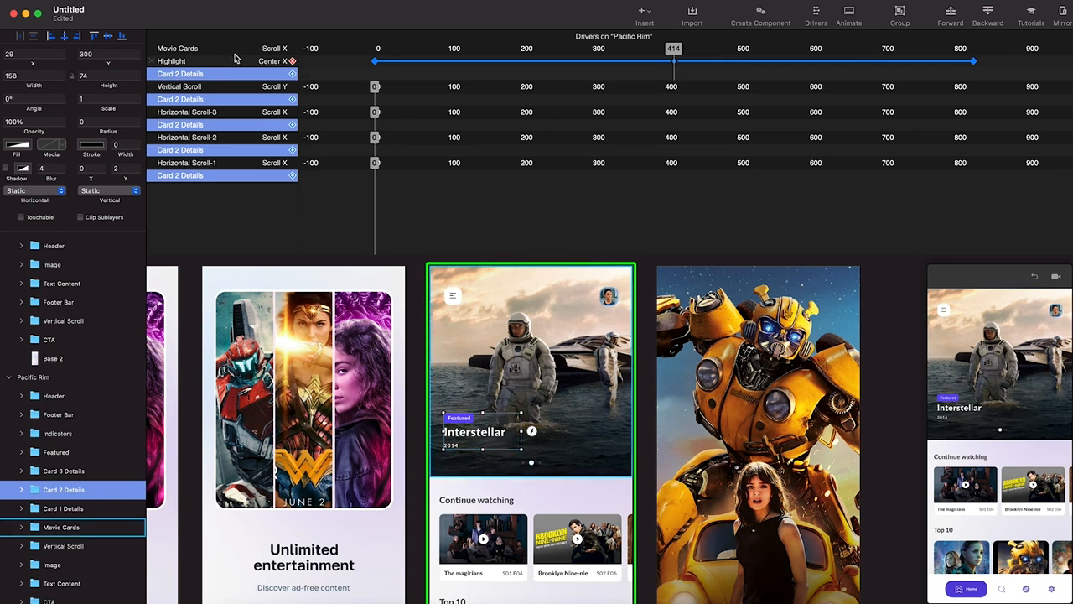
click(293, 75)
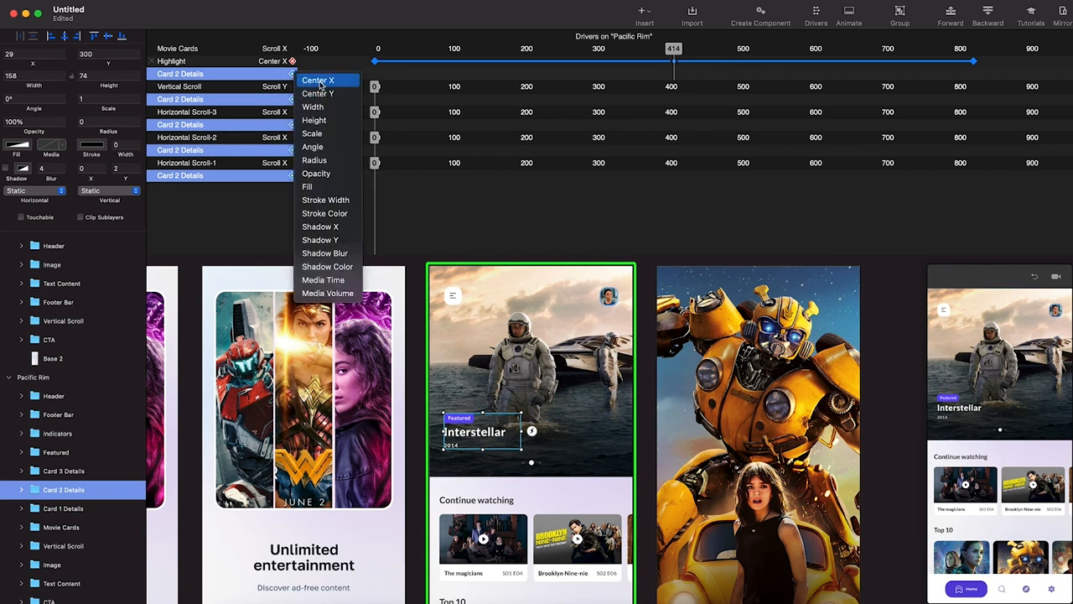
click(319, 81)
click(292, 87)
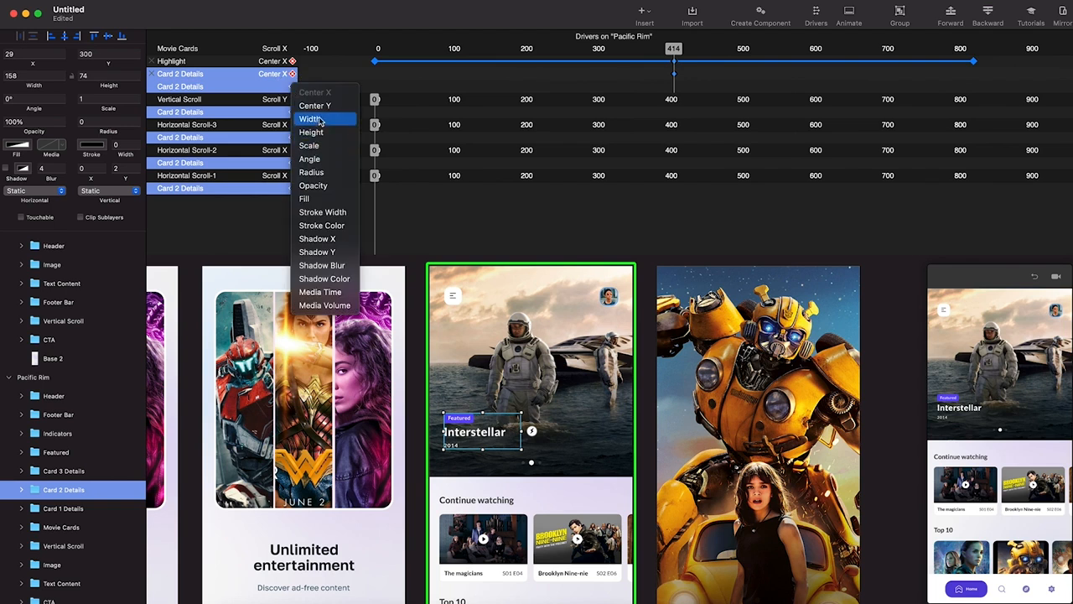
click(314, 186)
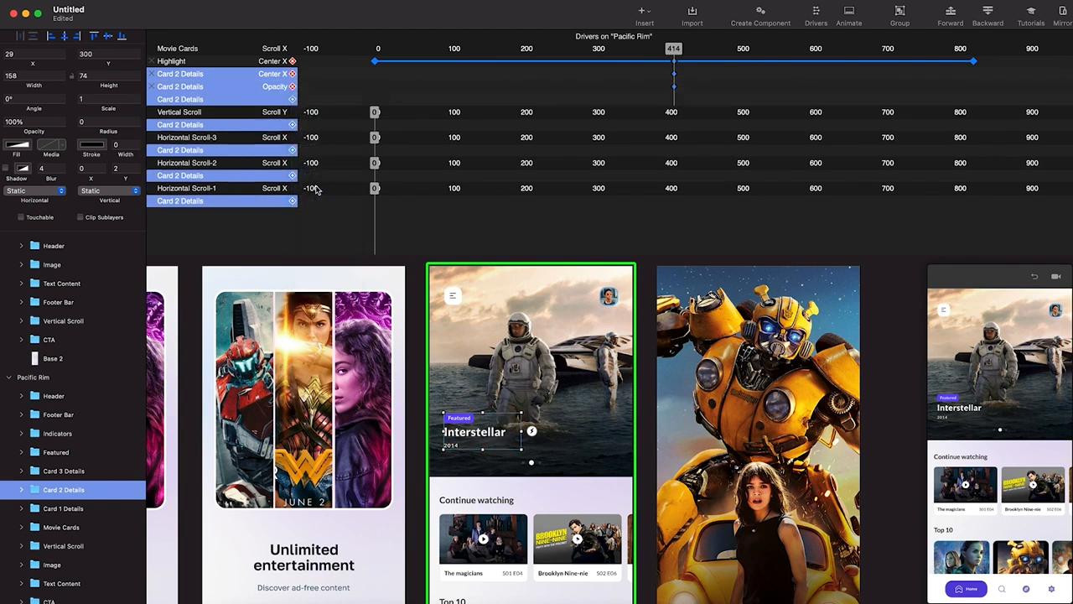
With the Movie Cards driver at 0, move Card 2 Details to X 239 and set its opacity to 0%
drag(674, 49, 377, 50)
click(467, 433)
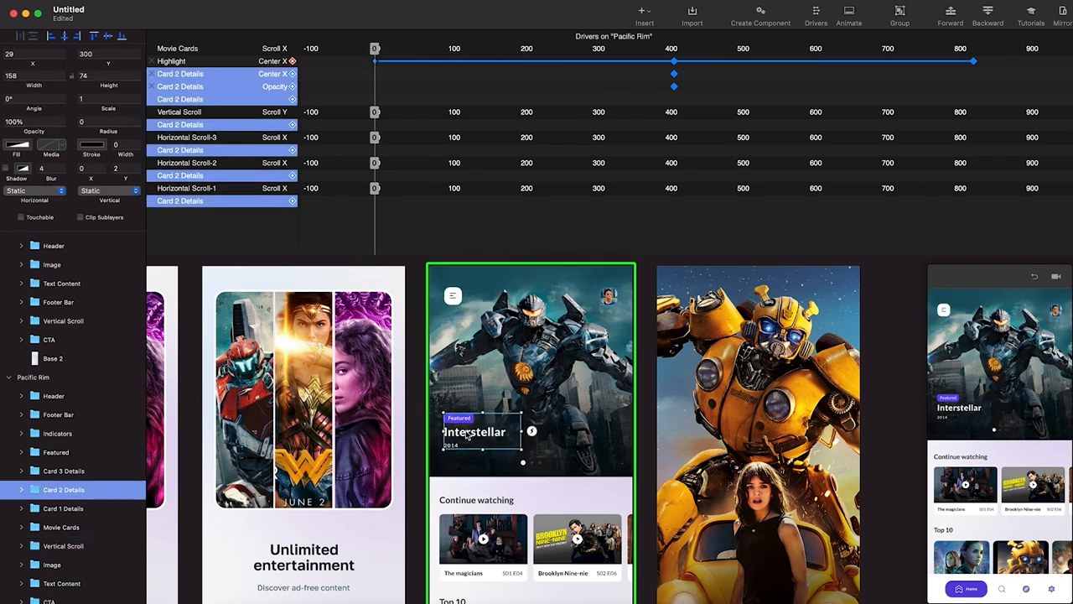
drag(467, 436, 569, 433)
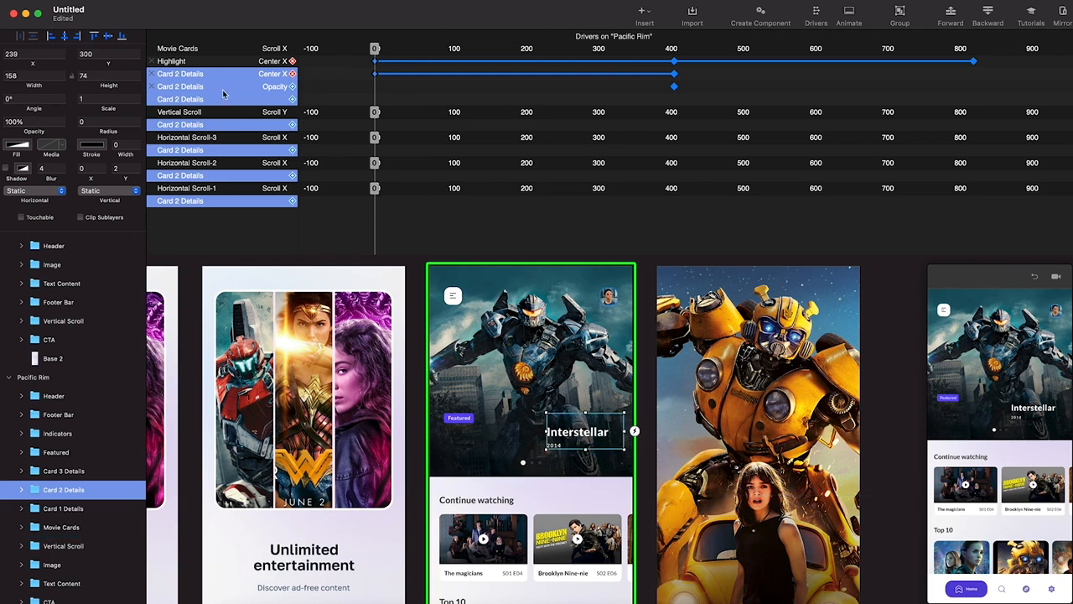
drag(40, 130, 4, 132)
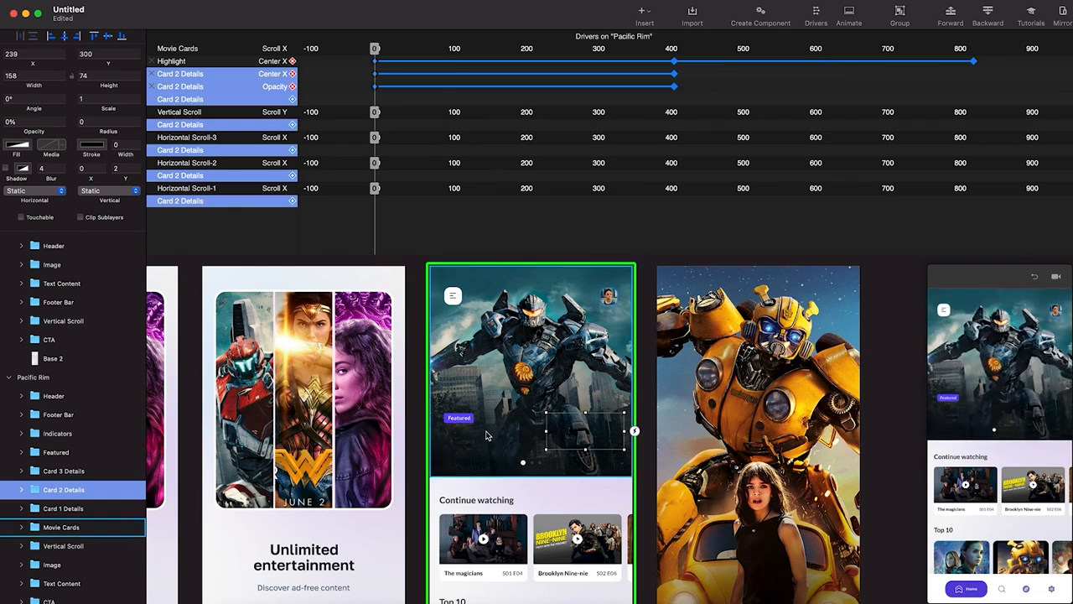
Return the Movie Cards driver to 414 and add Center X and Opacity keyframes there for Card 1 Details
click(63, 507)
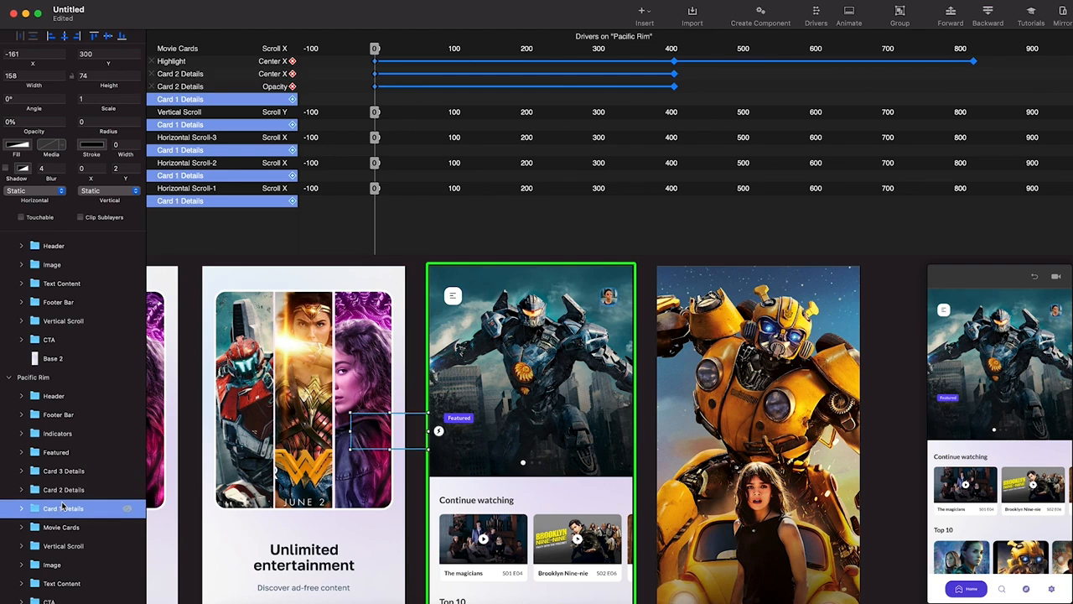
click(673, 49)
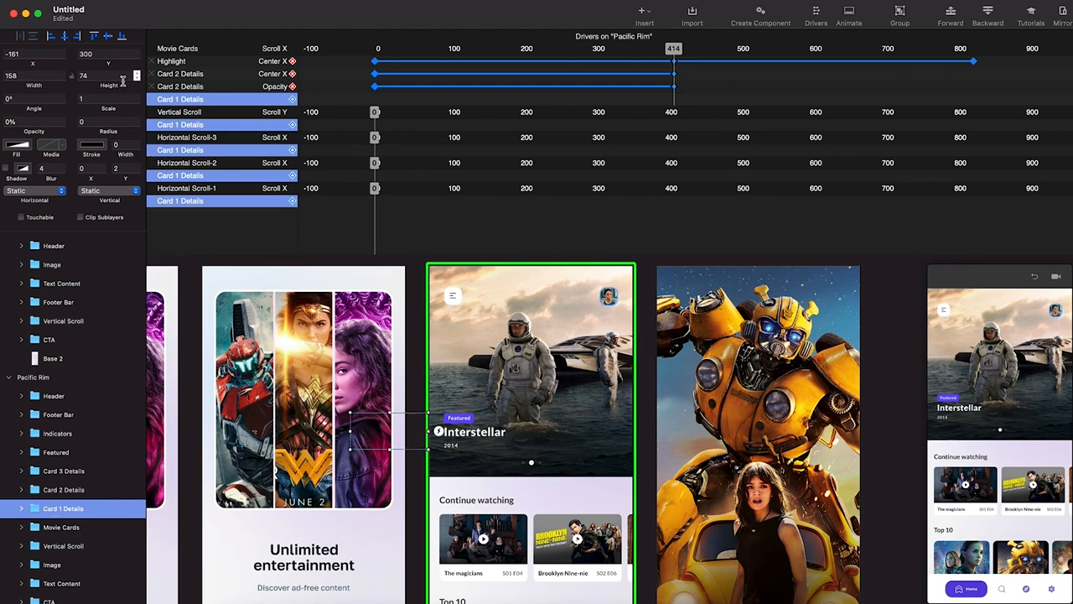
click(298, 102)
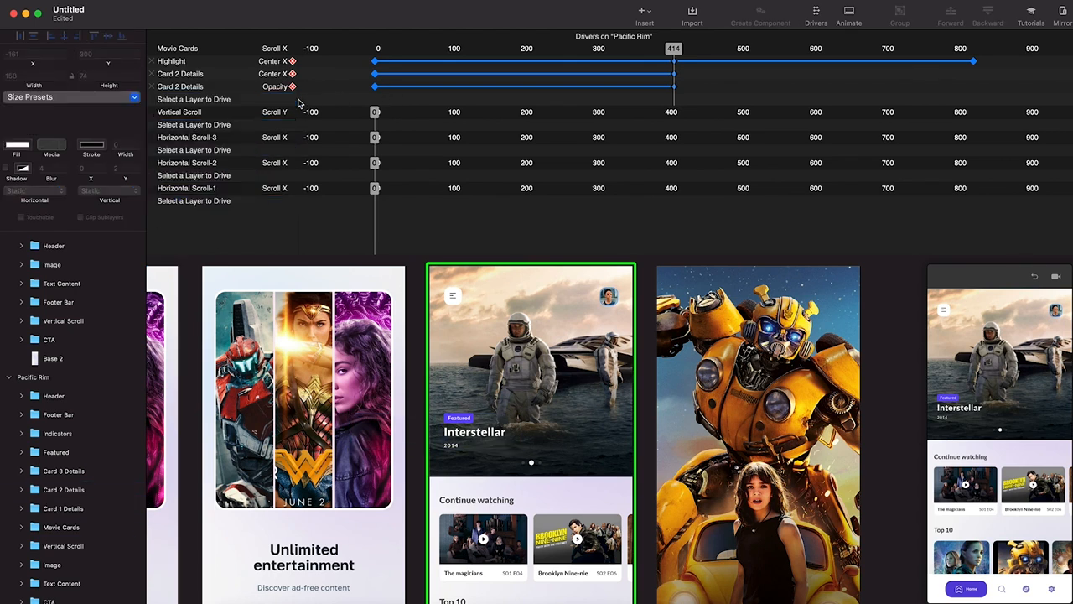
click(84, 507)
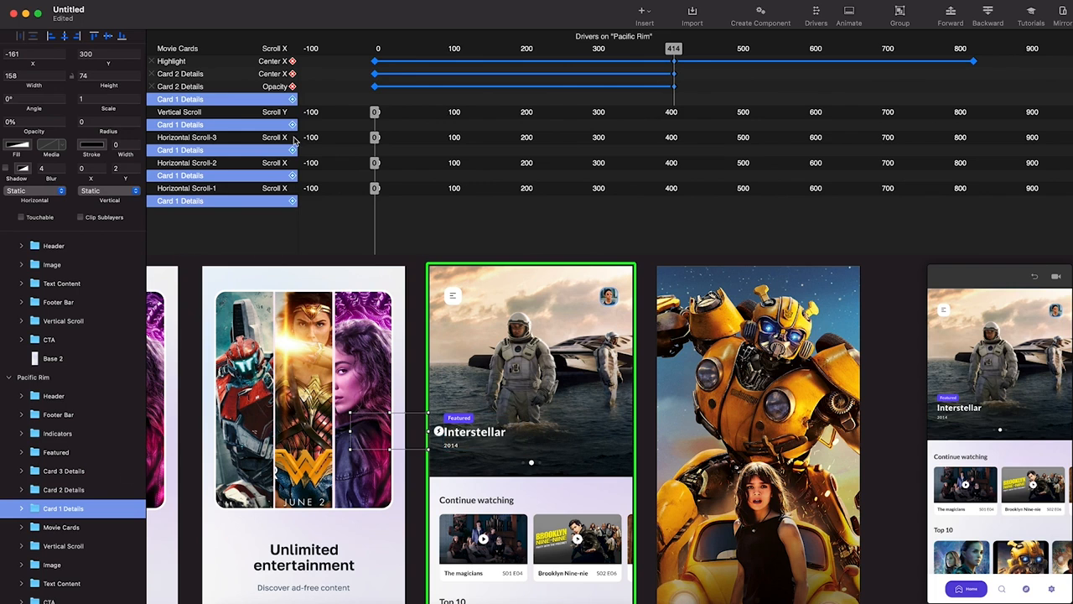
click(293, 99)
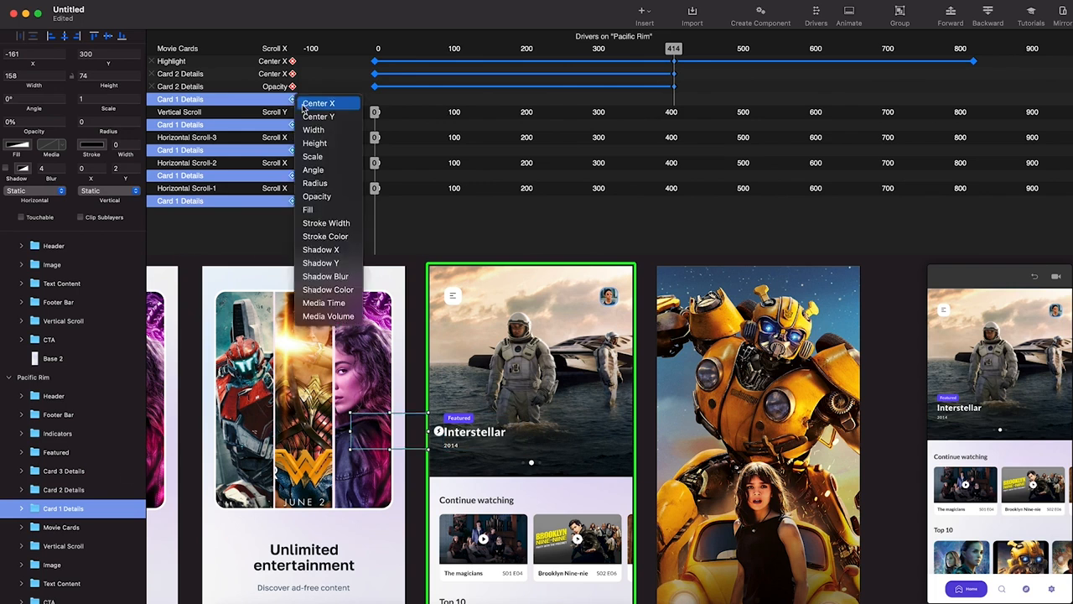
click(319, 104)
click(293, 111)
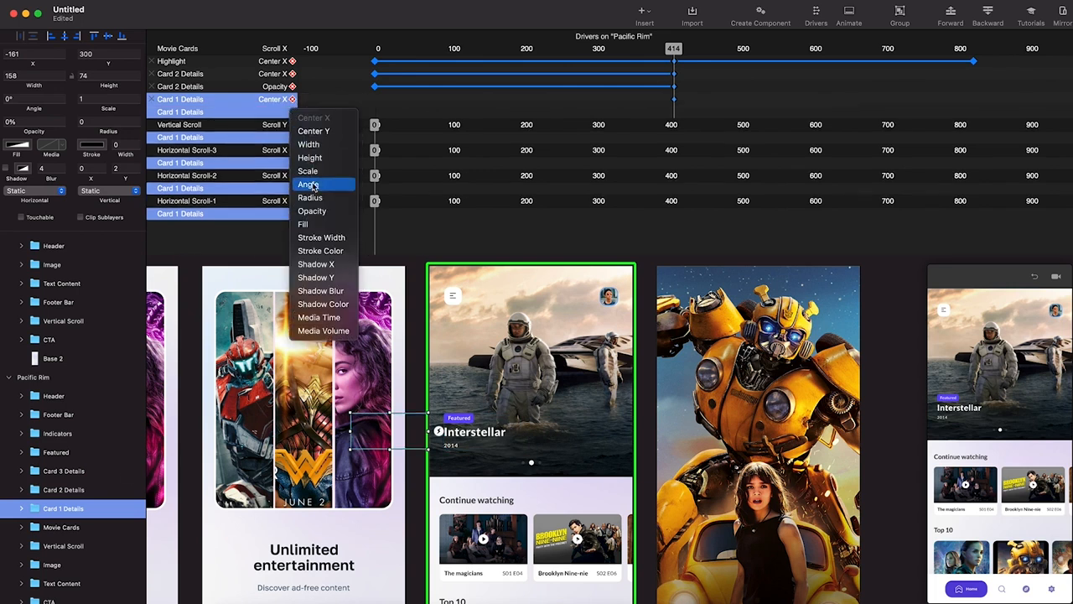
click(315, 213)
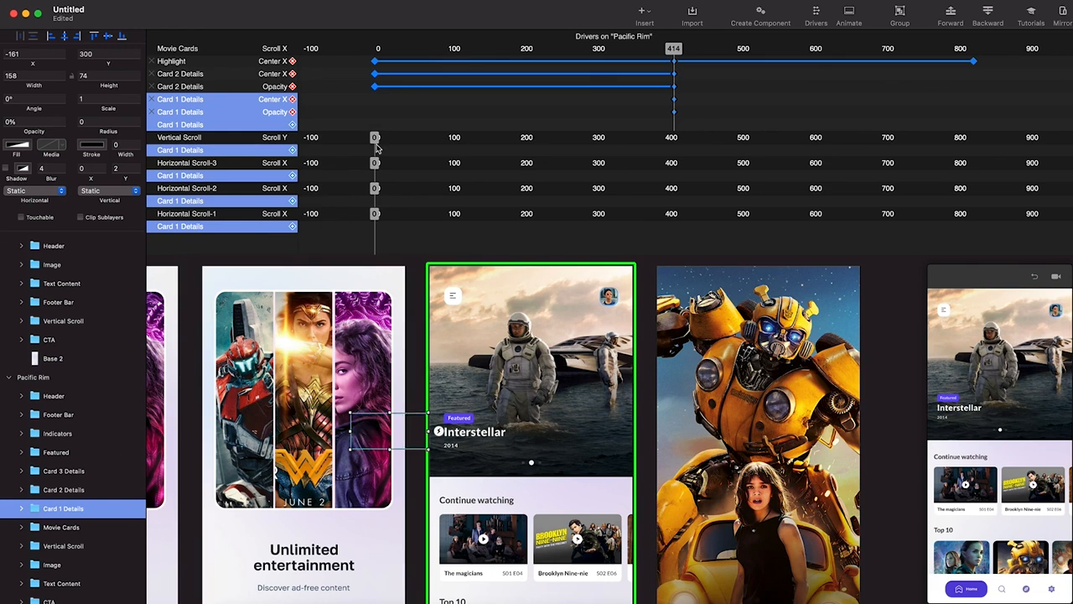
With the Movie Cards driver at 0, move Card 1 Details to X 30 and set its opacity to 100%
drag(569, 48, 374, 48)
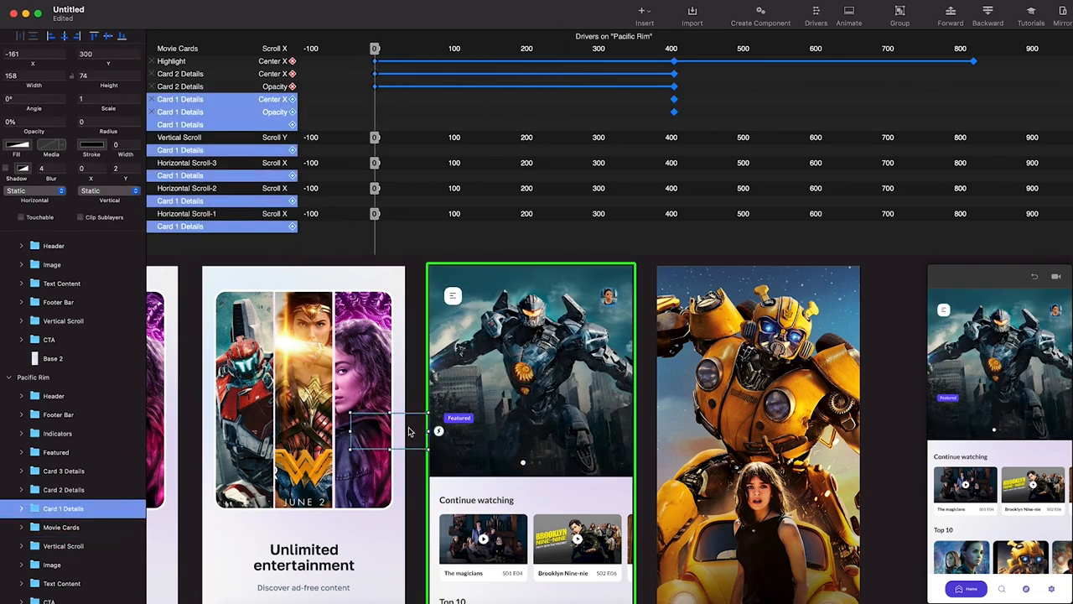
drag(409, 432, 497, 430)
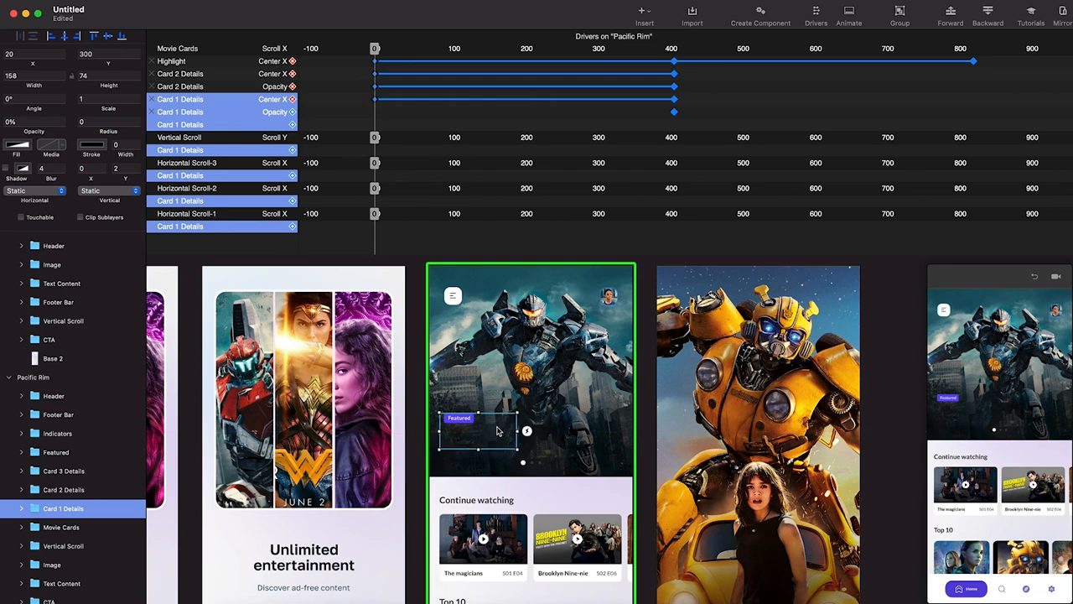
drag(31, 131, 89, 132)
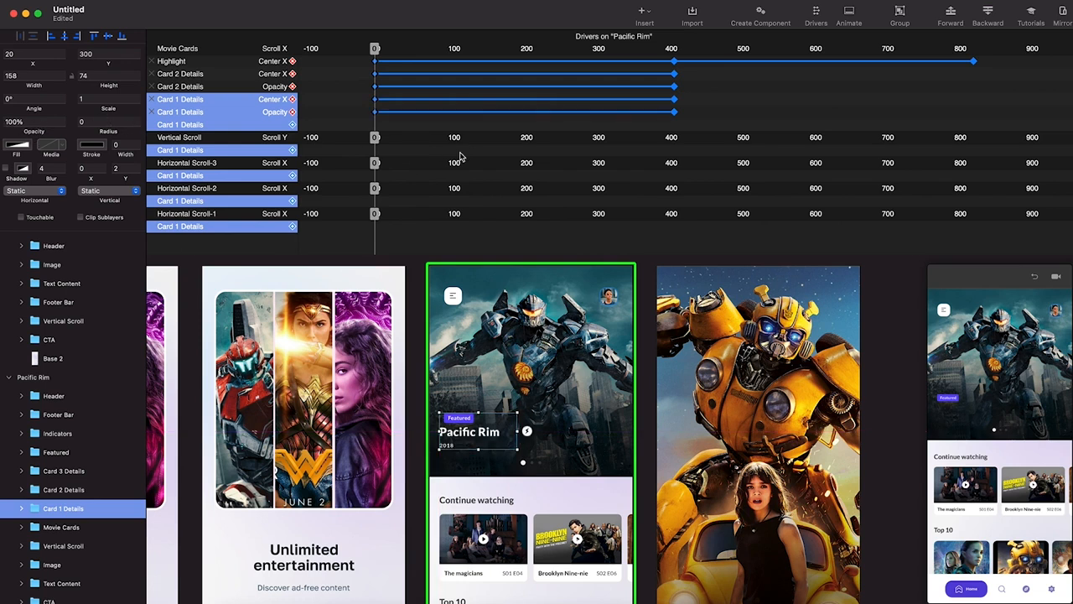
drag(492, 433, 497, 433)
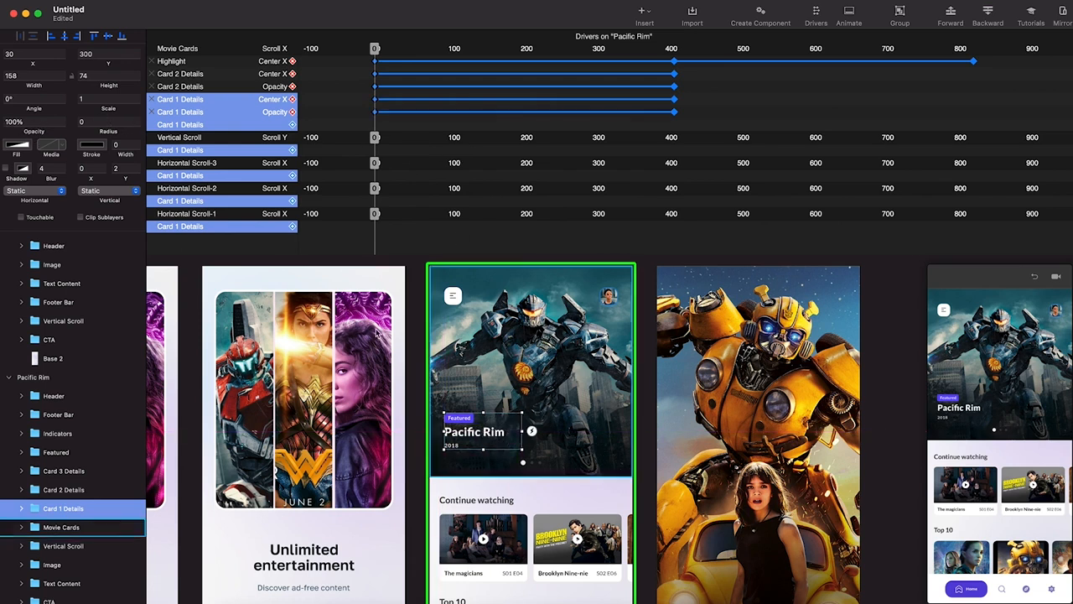
Move the Movie Cards driver to the third card's position at 828 and select Card 2 Details
drag(375, 48, 674, 99)
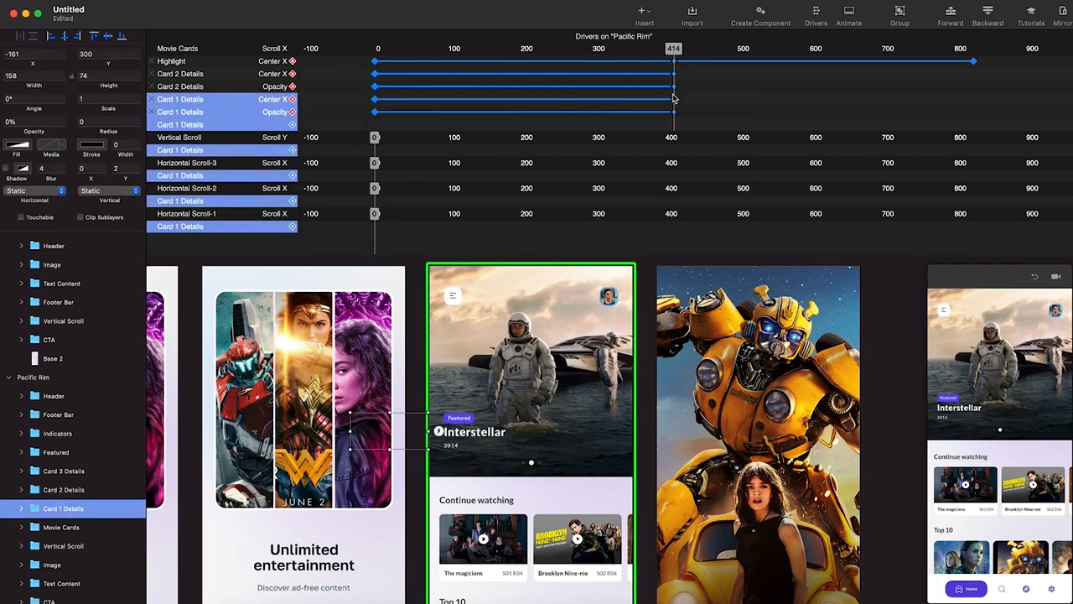
click(974, 48)
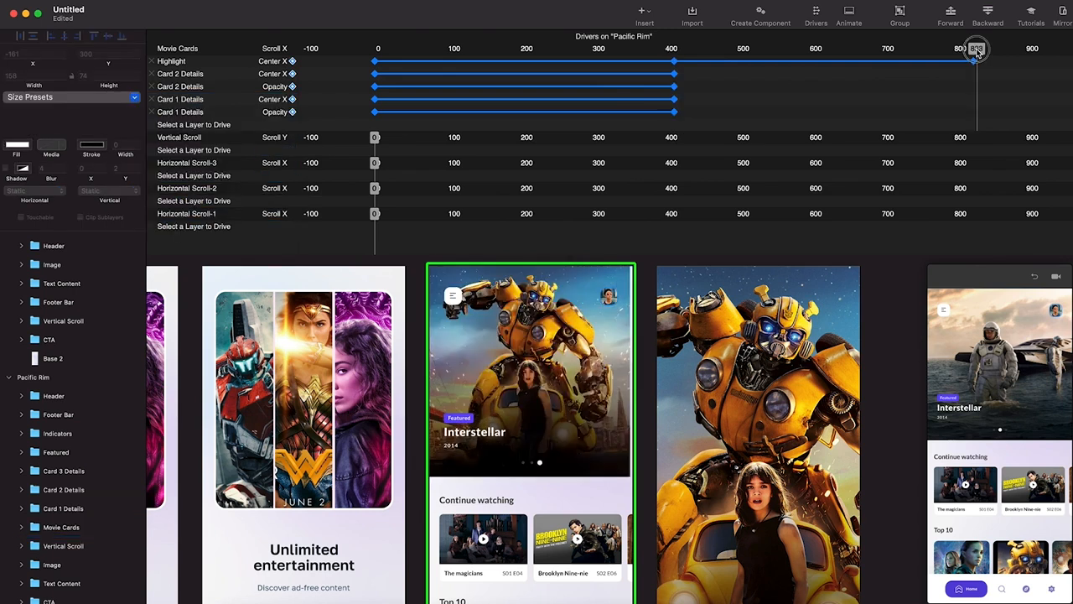
click(482, 437)
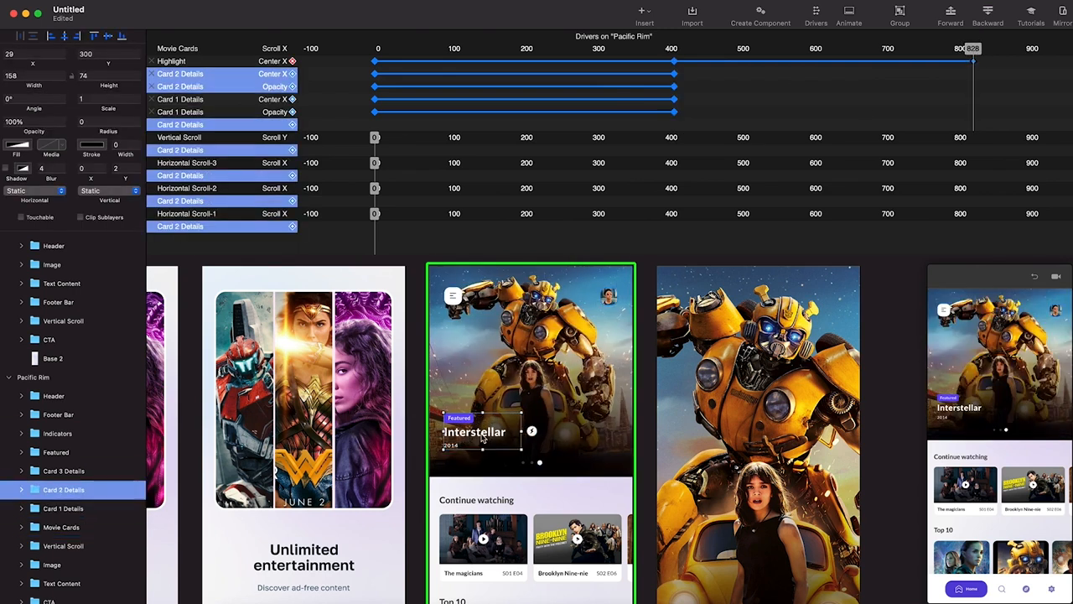
drag(491, 438, 396, 437)
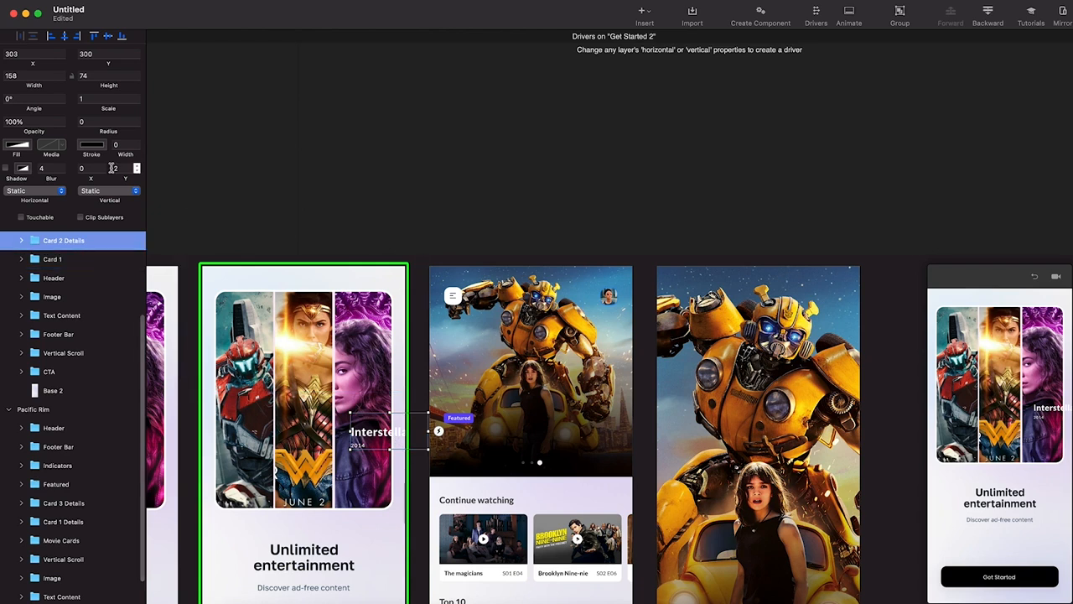
key(super+z)
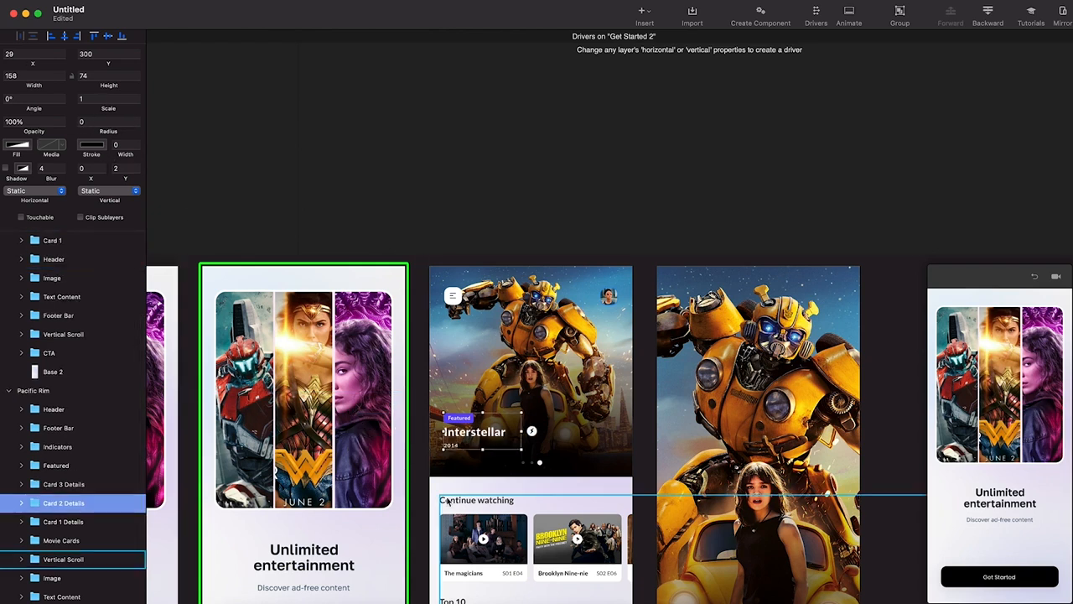
drag(475, 432, 394, 438)
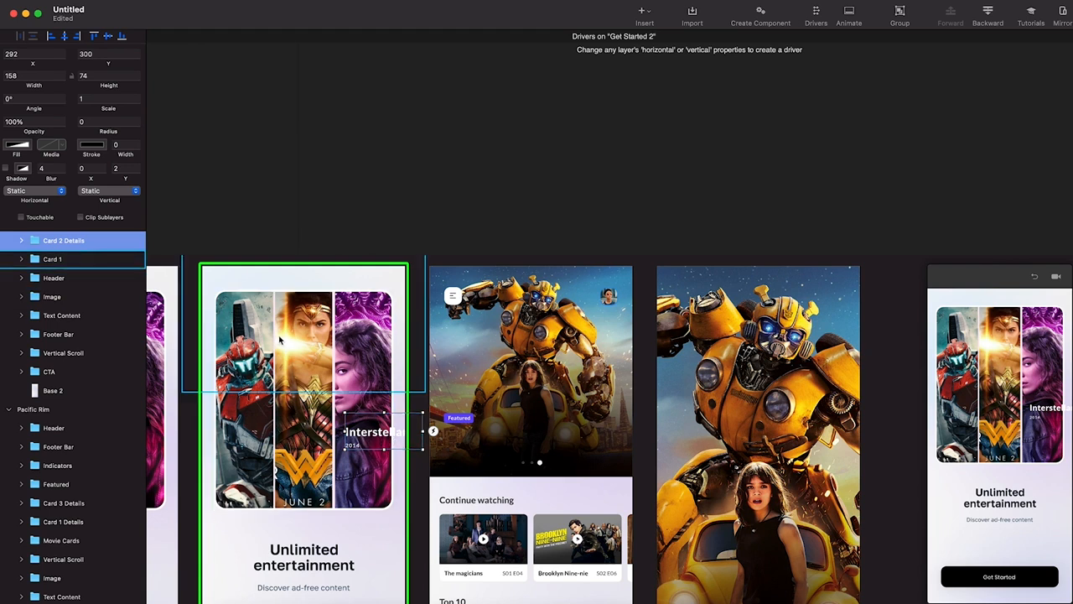
key(super+z)
Nudge Card 2 Details past the Pacific Rim artboard's left edge to X -171 and set its opacity to 0%
key(shift+Left)
key(shift+Left)
key(shift+Left)
key(shift+Left)
key(shift+Left)
key(shift+Left)
key(shift+Left)
key(shift+Left)
key(shift+Left)
key(shift+Left)
key(shift+Left)
key(shift+Left)
key(shift+Left)
key(shift+Left)
key(shift+Left)
key(shift+Left)
key(shift+Left)
key(shift+Left)
key(shift+Left)
key(shift+Left)
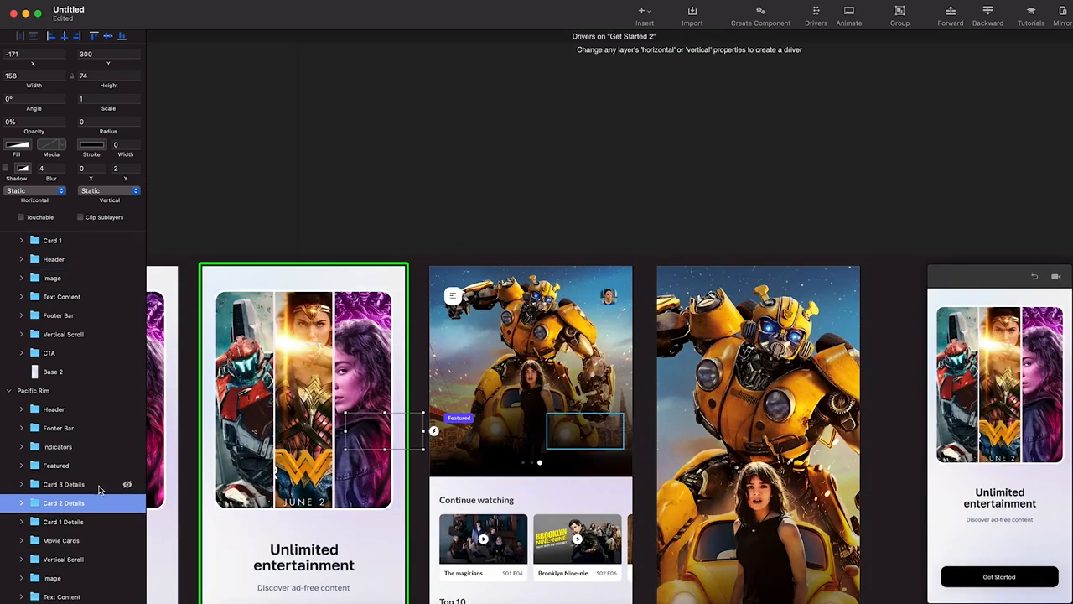
click(74, 503)
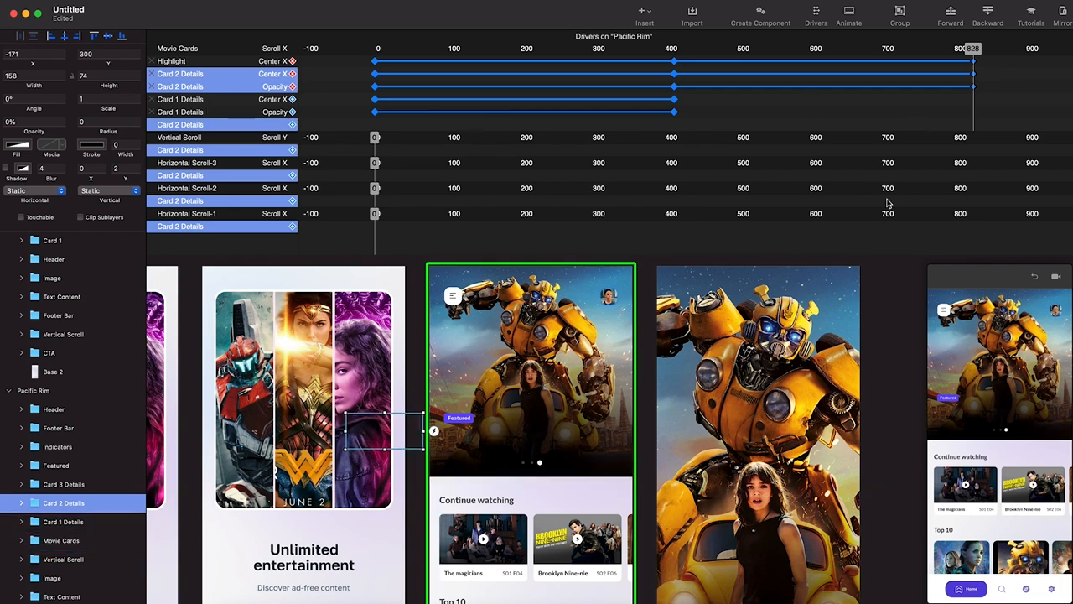
Set Card 3 Details to 100% opacity and move it to X 30 under the Featured tag
click(88, 483)
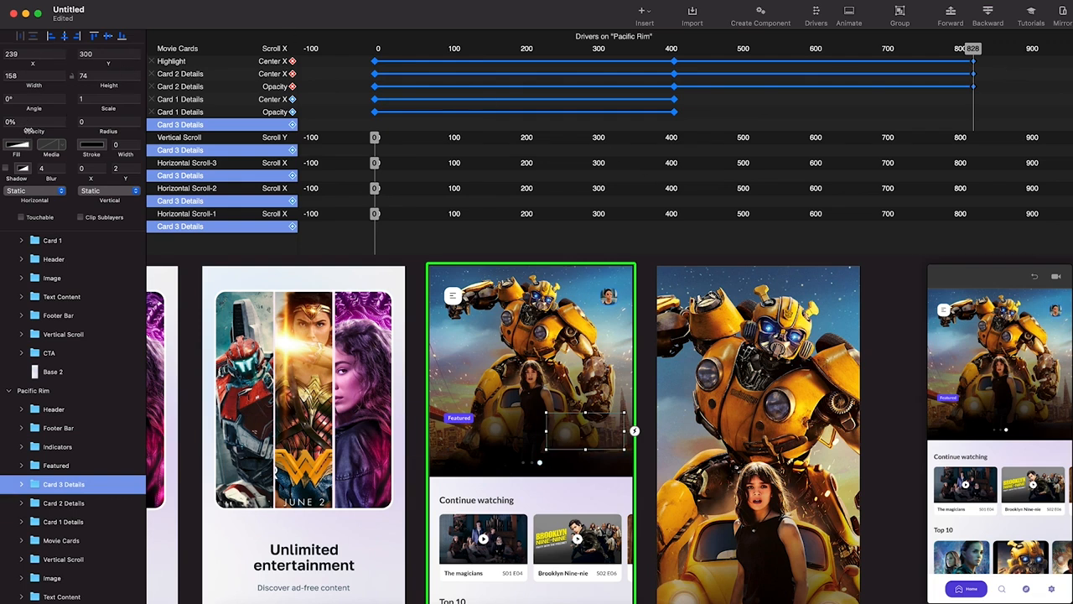
drag(28, 131, 393, 124)
drag(603, 433, 501, 437)
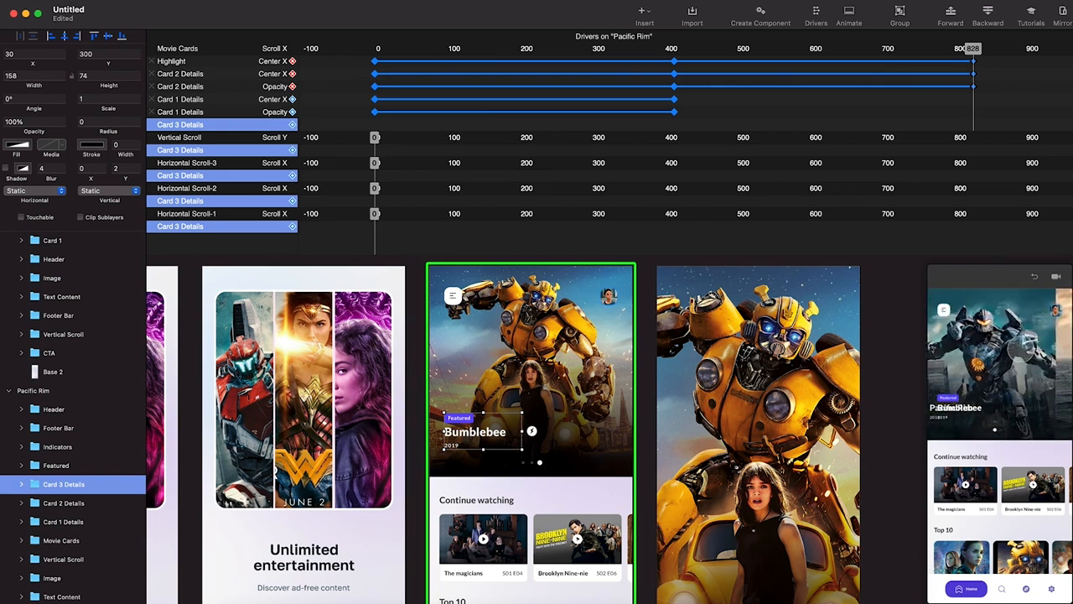
click(61, 505)
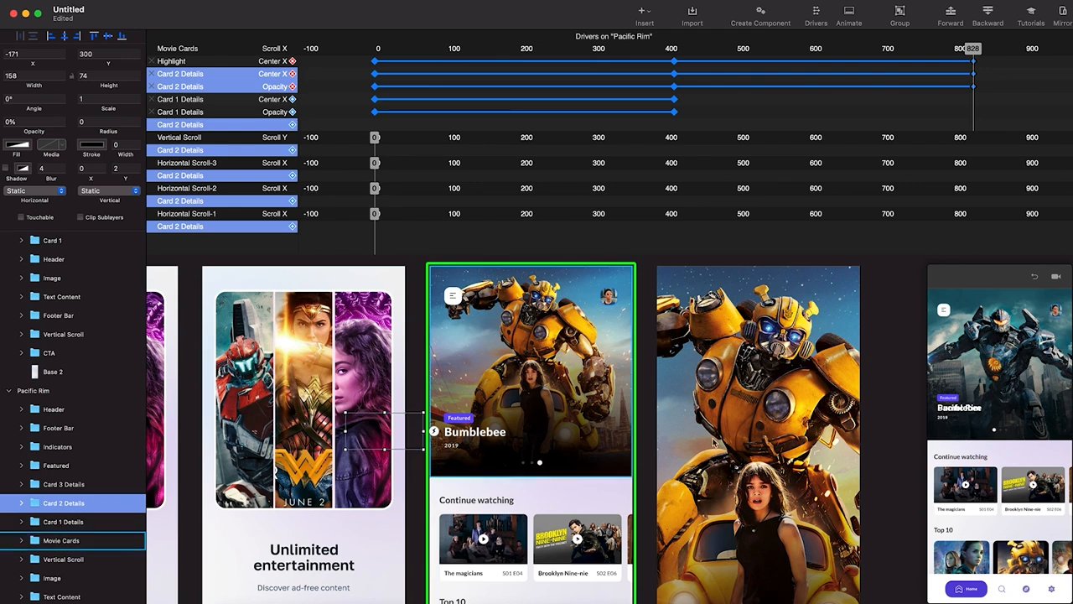
scroll(893, 369, right, 1)
click(893, 369)
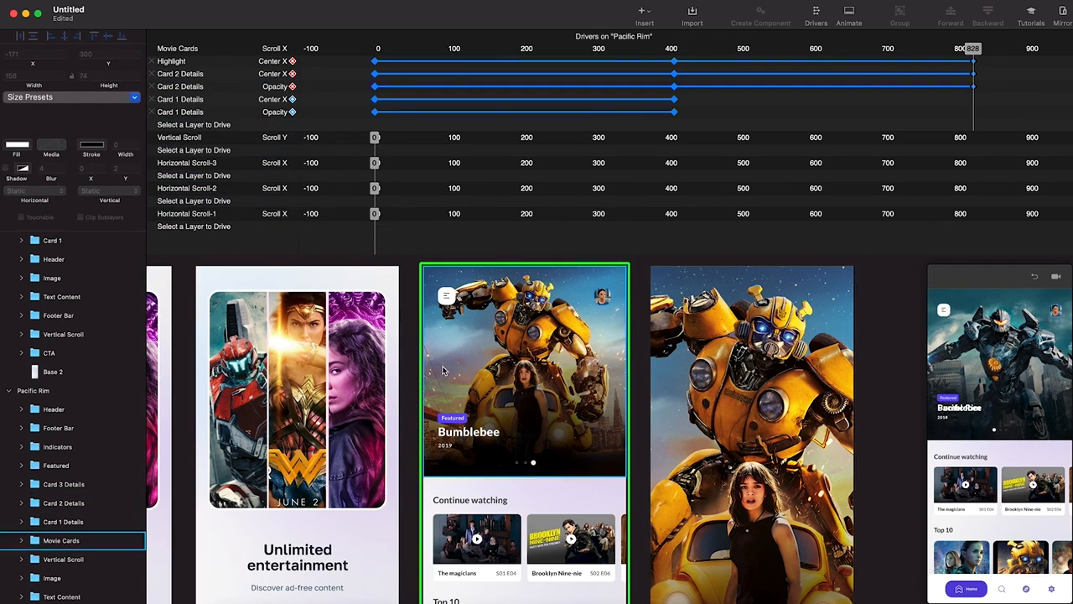
Set the Movie Cards driver to 414 and have it drive the Center X and Opacity of Card 3 Details
click(221, 106)
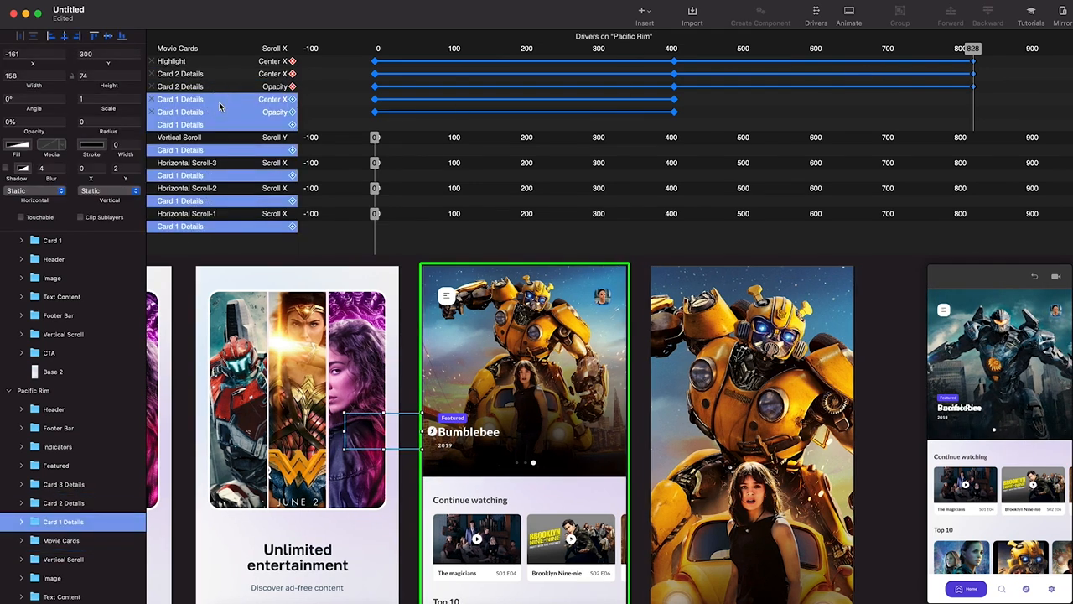
drag(375, 48, 674, 49)
click(477, 434)
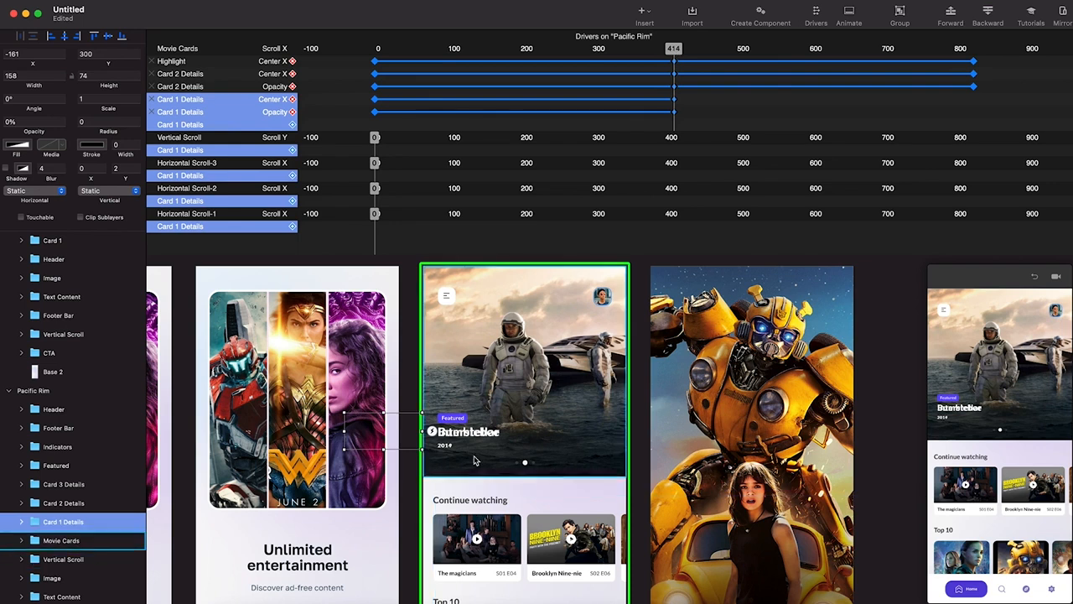
click(291, 125)
click(311, 132)
click(293, 137)
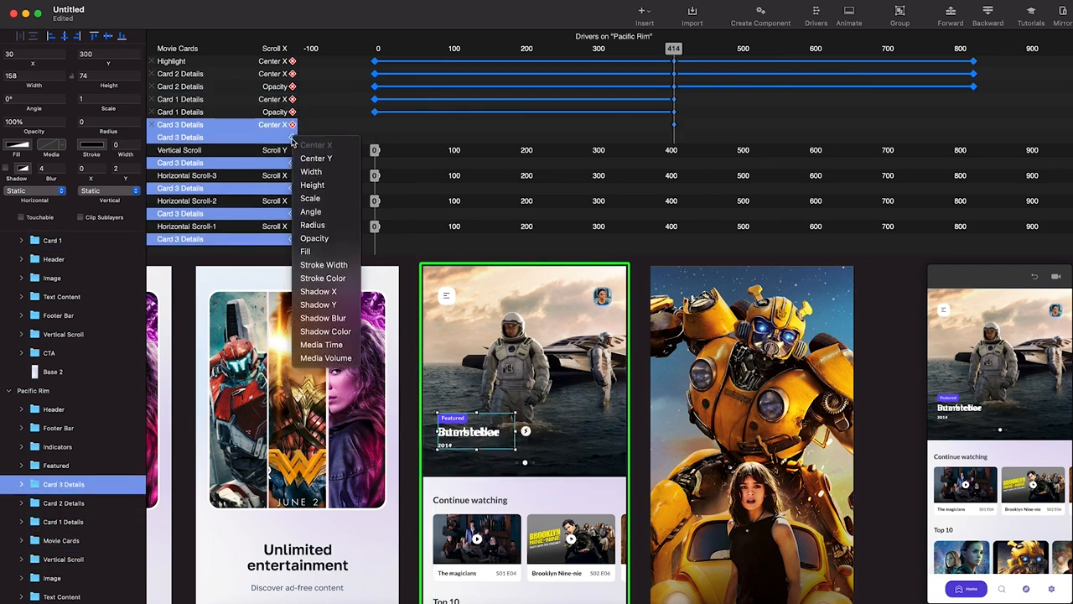
click(315, 238)
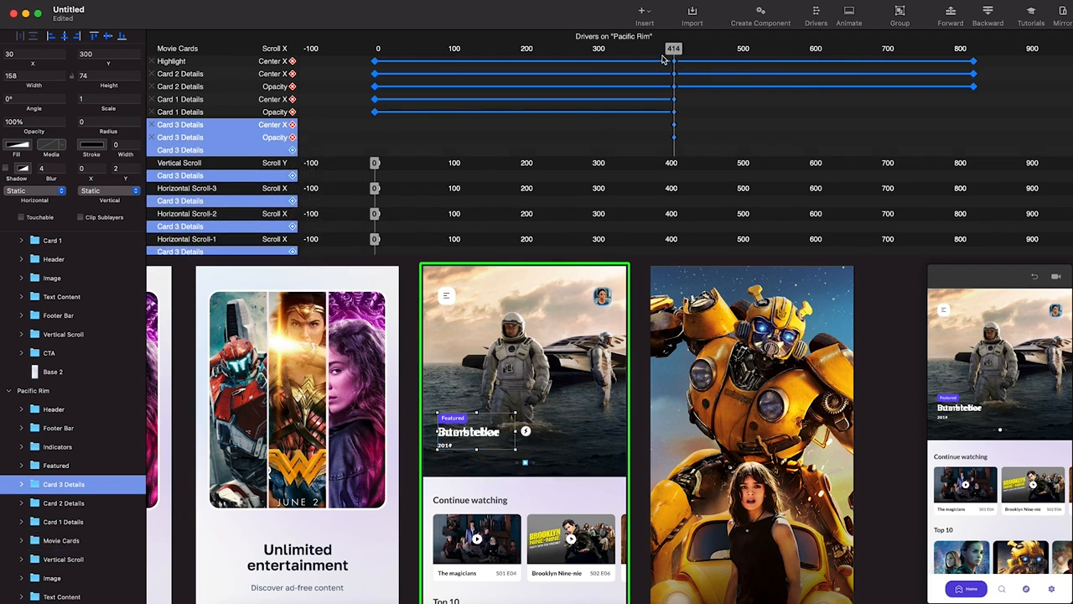
With the Movie Cards driver at 414, move Card 3 Details away from the Featured tag to X 256 and set its opacity to 0%
drag(969, 49, 676, 83)
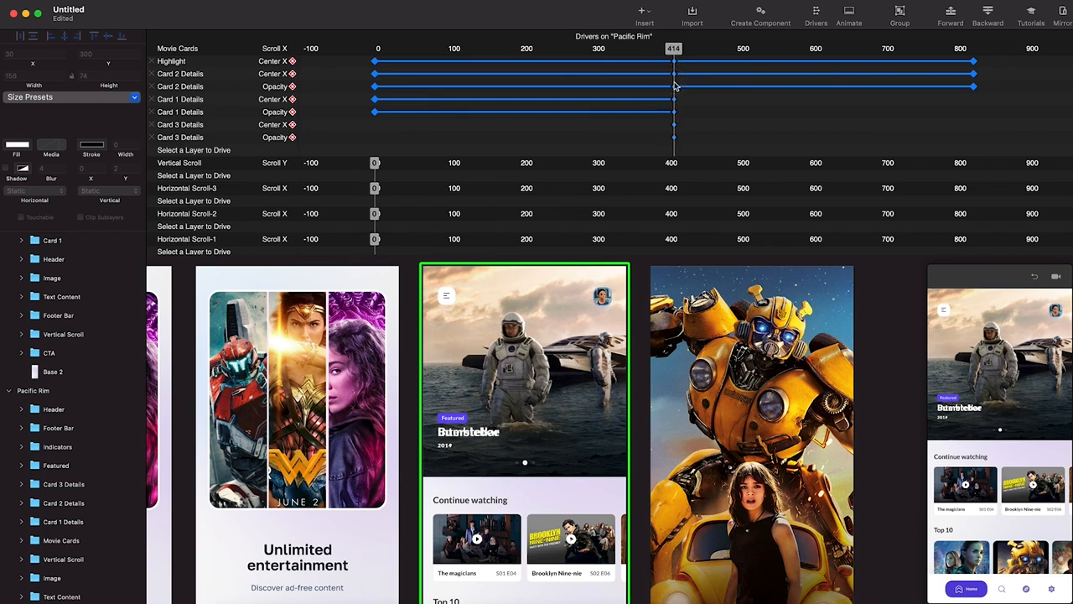
click(554, 435)
drag(553, 435, 625, 433)
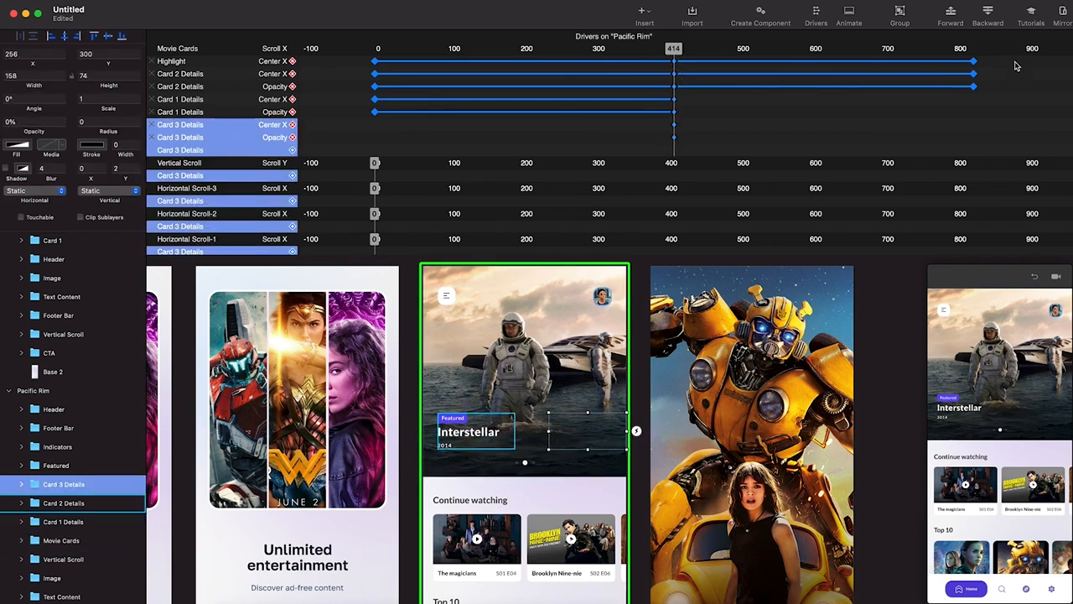
With the Movie Cards driver at 828, return Card 3 Details to X 30 and set its opacity to 100%
click(970, 49)
drag(631, 432, 494, 430)
drag(35, 132, 476, 174)
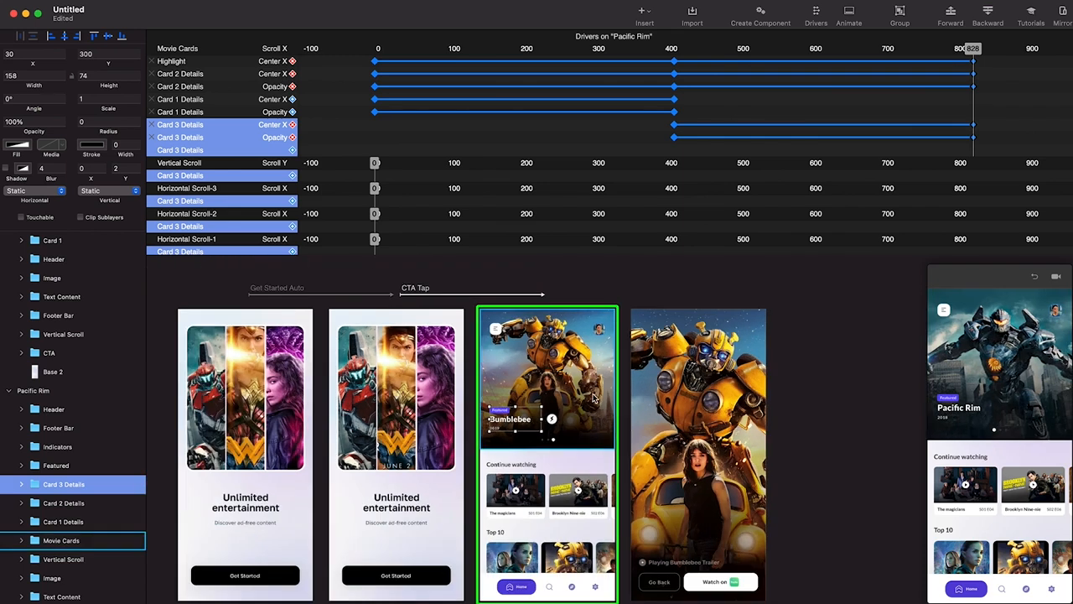
Hide the drivers timeline and select the Movie Cards group on the Pacific Rim artboard
key(super+minus)
click(822, 15)
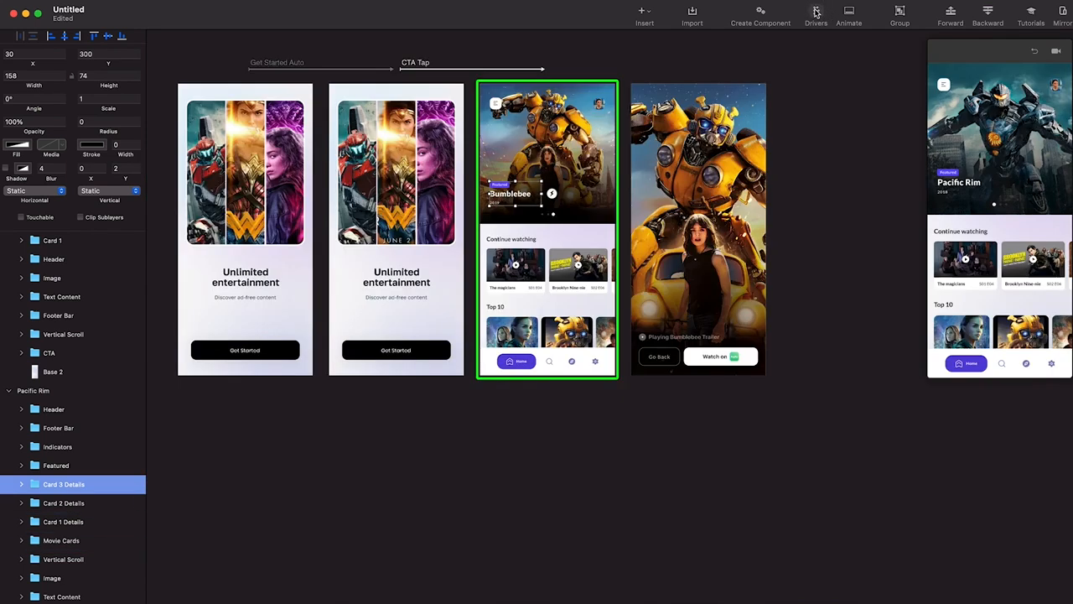
key(super+equal)
click(535, 158)
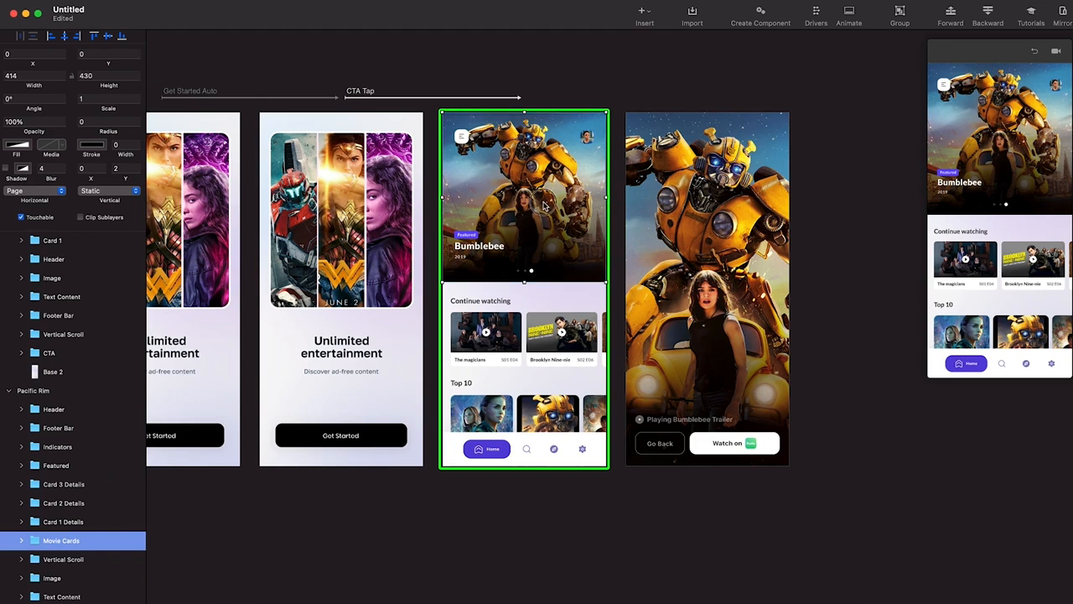
Add a Tap transition from Card 3 inside Movie Cards to a new duplicate of the Pacific Rim artboard
click(21, 540)
click(67, 579)
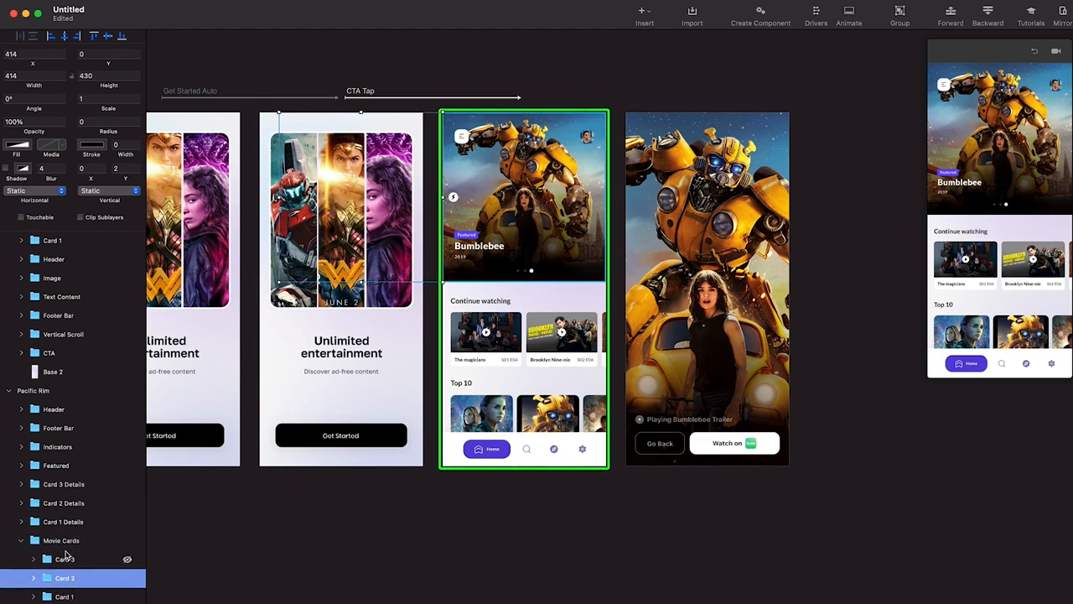
click(58, 540)
click(21, 540)
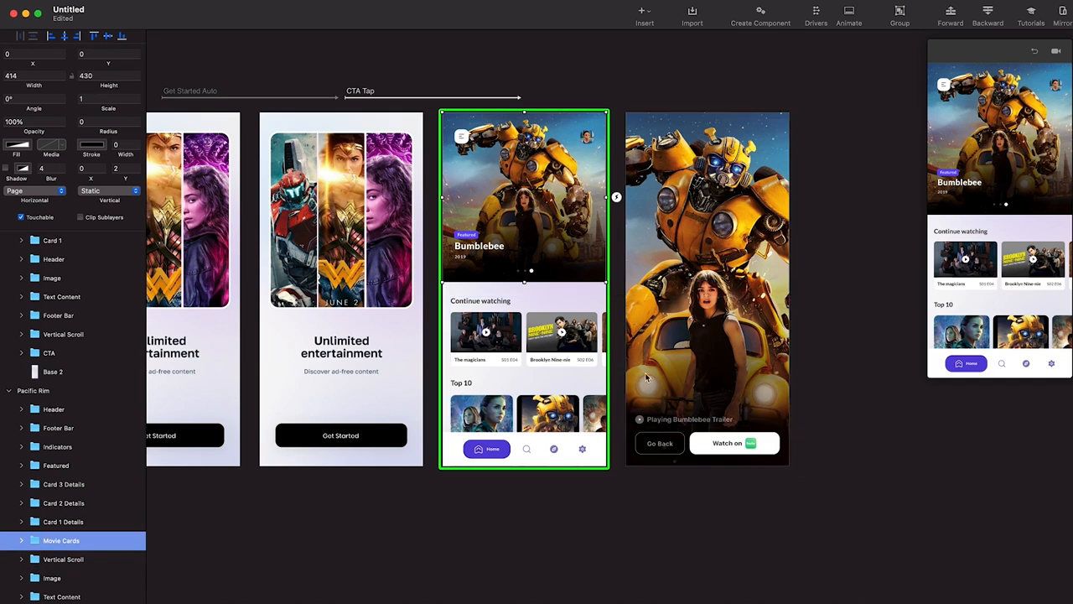
click(21, 540)
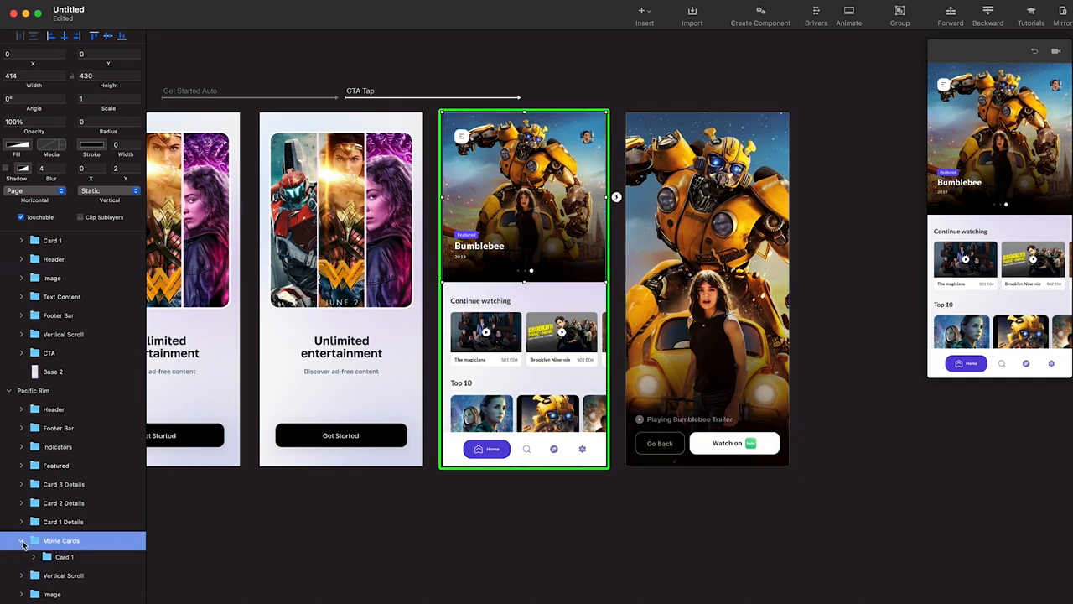
click(61, 568)
click(616, 197)
click(693, 107)
click(530, 189)
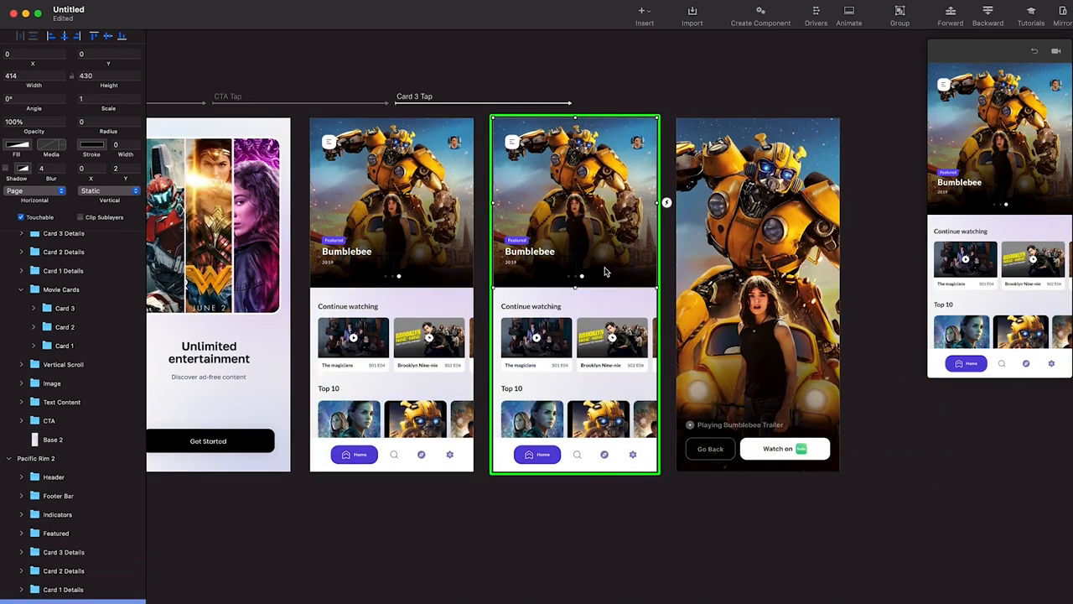
On Pacific Rim 2, move the Vertical Scroll content down to Y 691 and set its opacity to 0%
click(590, 361)
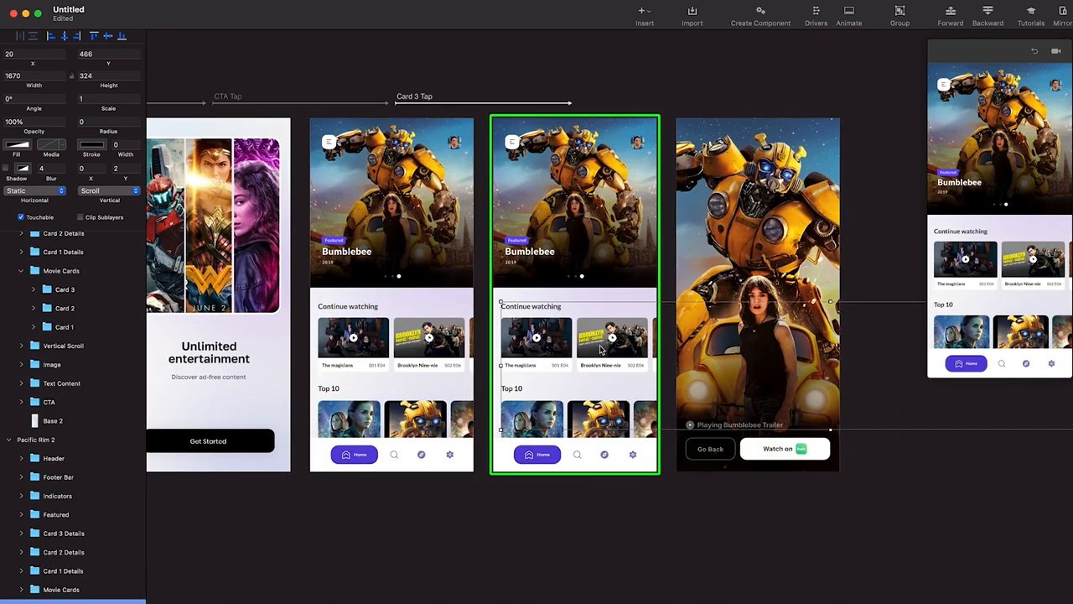
drag(580, 329, 563, 406)
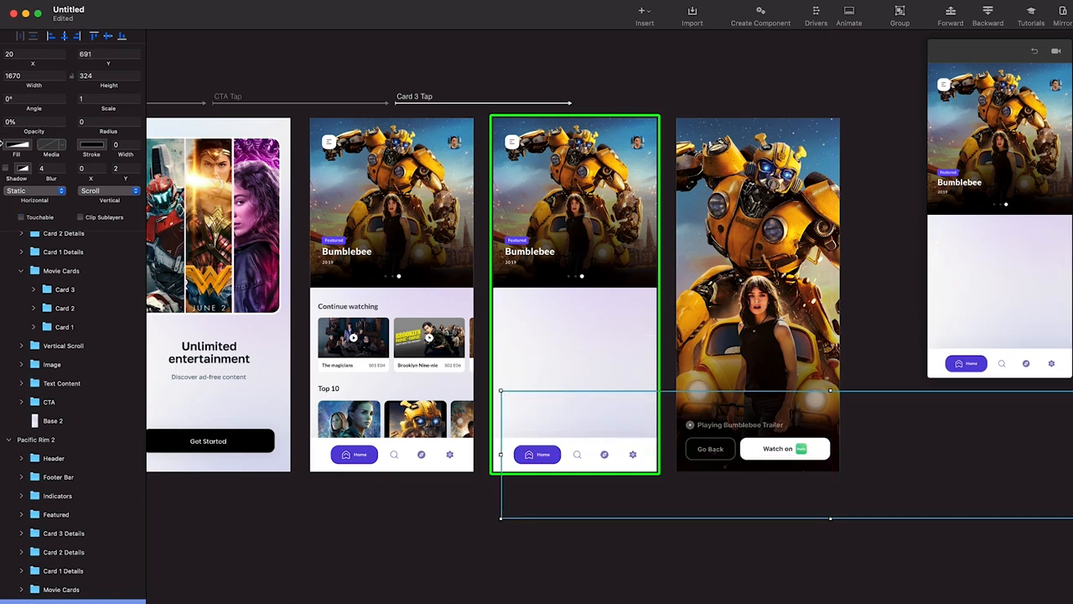
Move the Footer Bar on Pacific Rim 2 below the artboard to Y 920
click(604, 453)
mouse_move(604, 453)
mouse_down()
mouse_move(604, 485)
mouse_move(603, 457)
mouse_up()
click(577, 458)
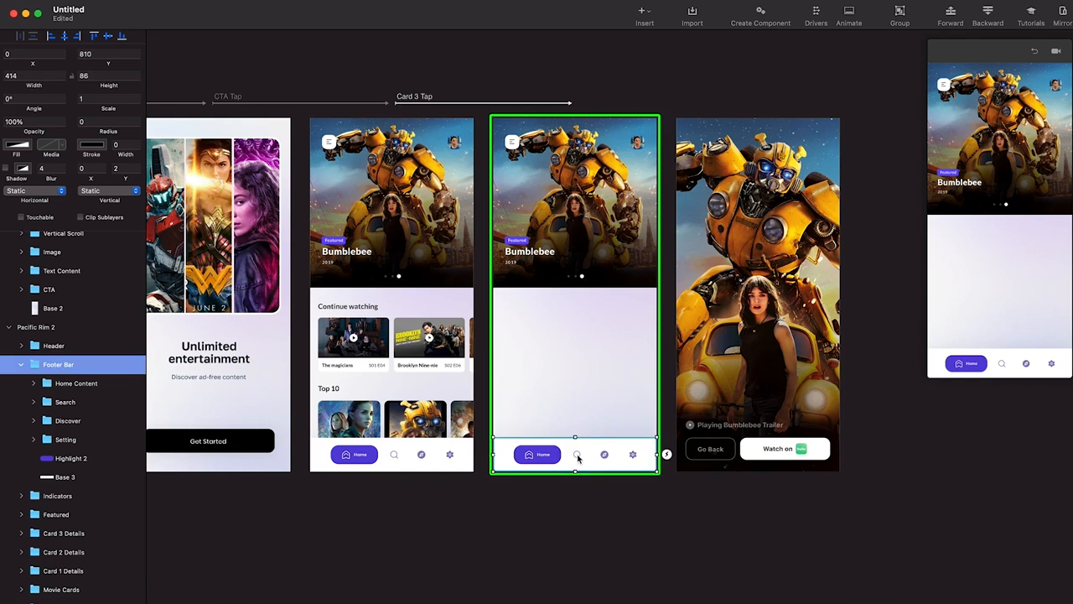
key(shift+Down)
key(shift+Down)
key(shift+Down)
key(shift+Down)
key(shift+Down)
key(shift+Down)
key(shift+Down)
key(shift+Down)
key(shift+Down)
key(shift+Down)
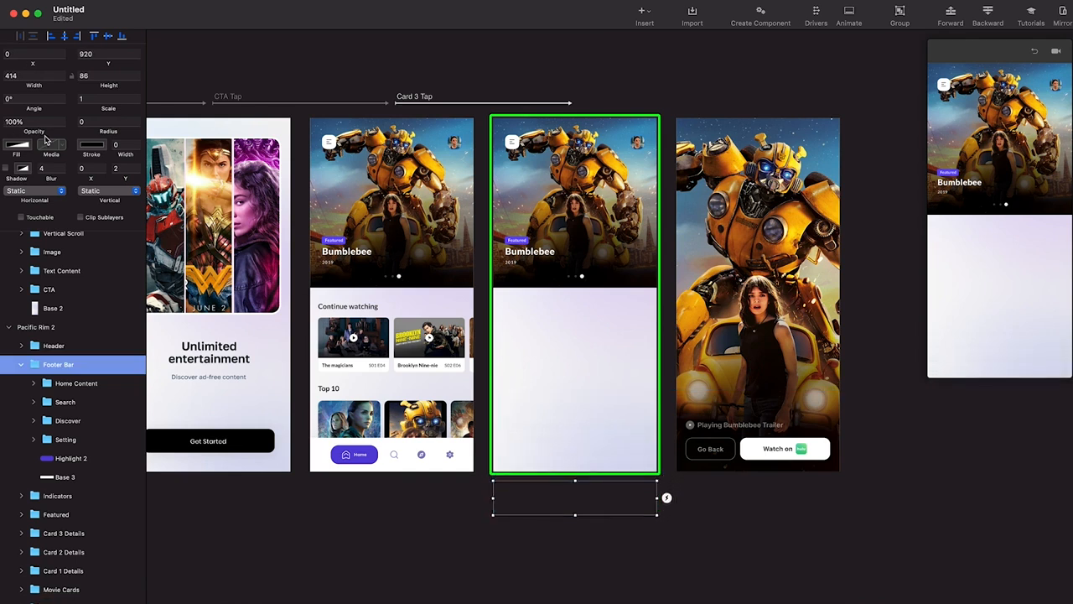
click(21, 364)
Bring the Bumblebee (2018) trailer video from Finder onto the Pacific Rim 2 artboard
click(587, 256)
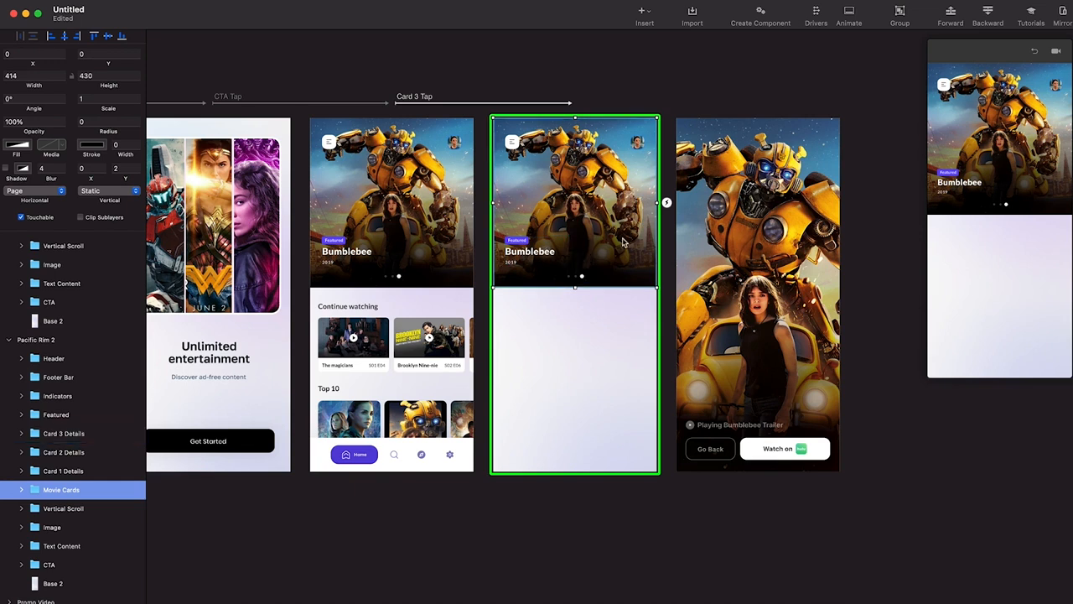
scroll(628, 177, right, 5)
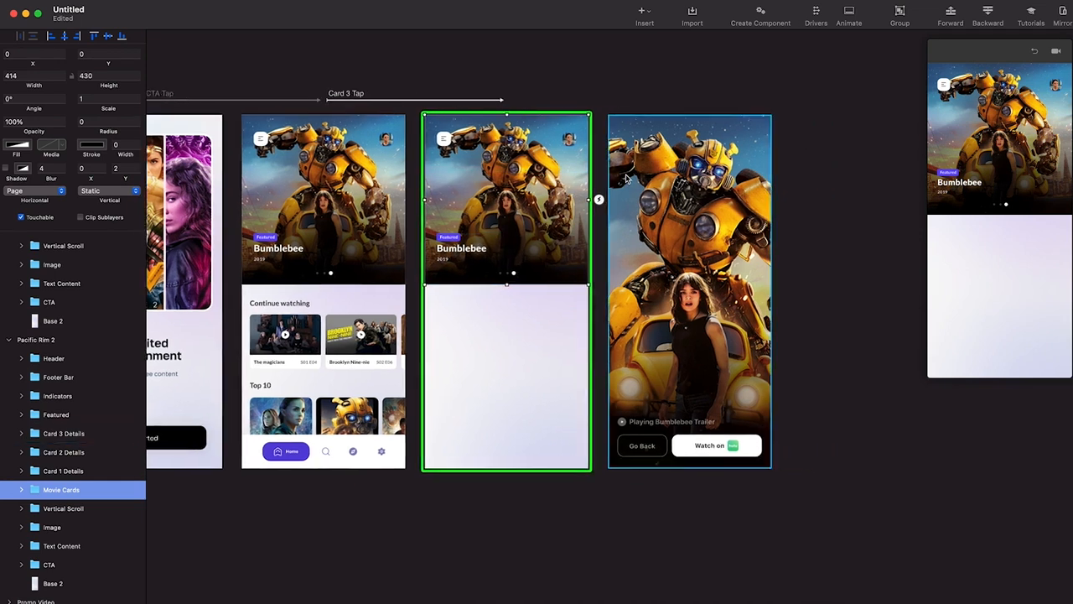
double_click(490, 165)
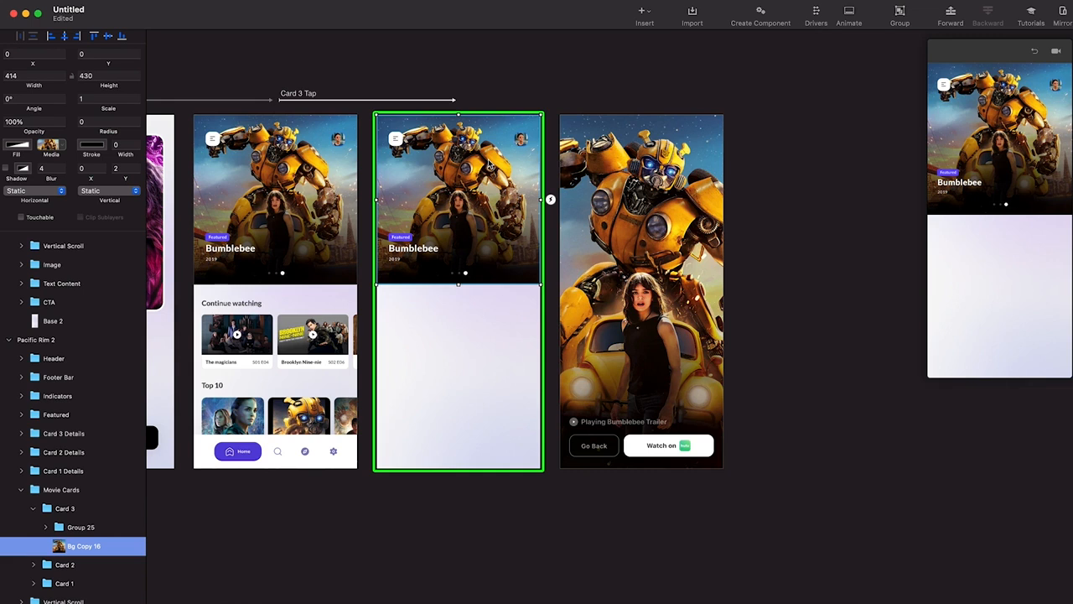
click(226, 602)
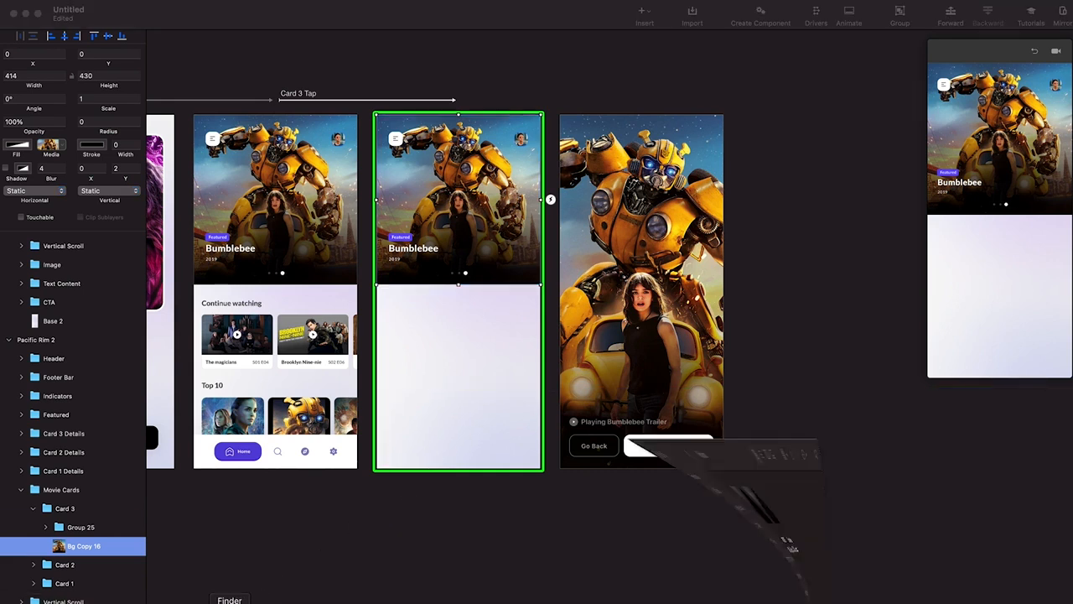
drag(373, 100, 371, 318)
drag(346, 357, 476, 215)
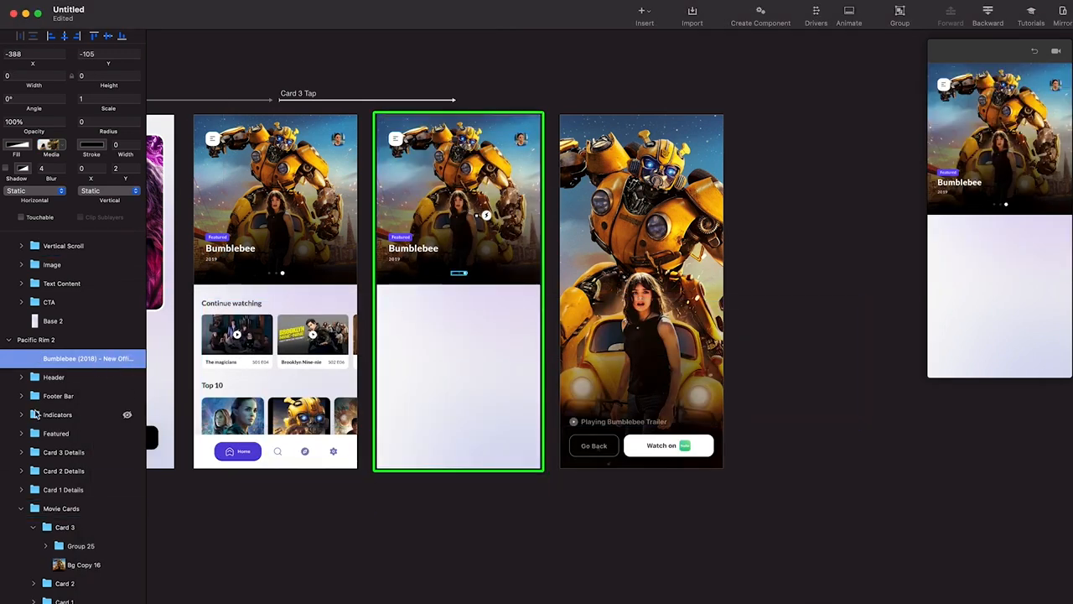
Centre the imported trailer video horizontally and vertically on the Pacific Rim 2 artboard, at X -433 and Y 88
drag(483, 173, 495, 215)
click(63, 36)
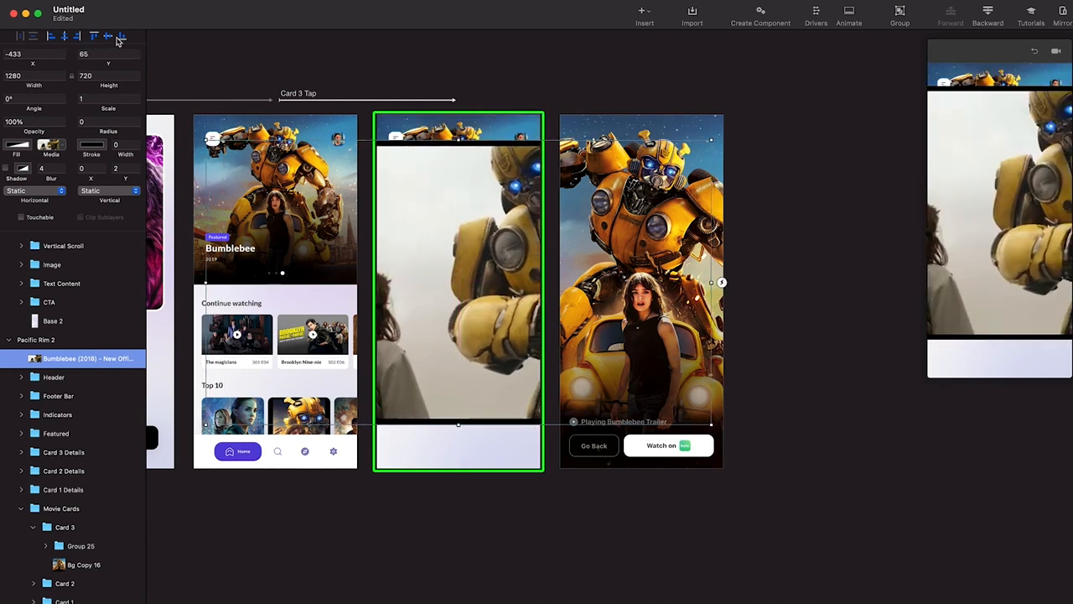
click(107, 36)
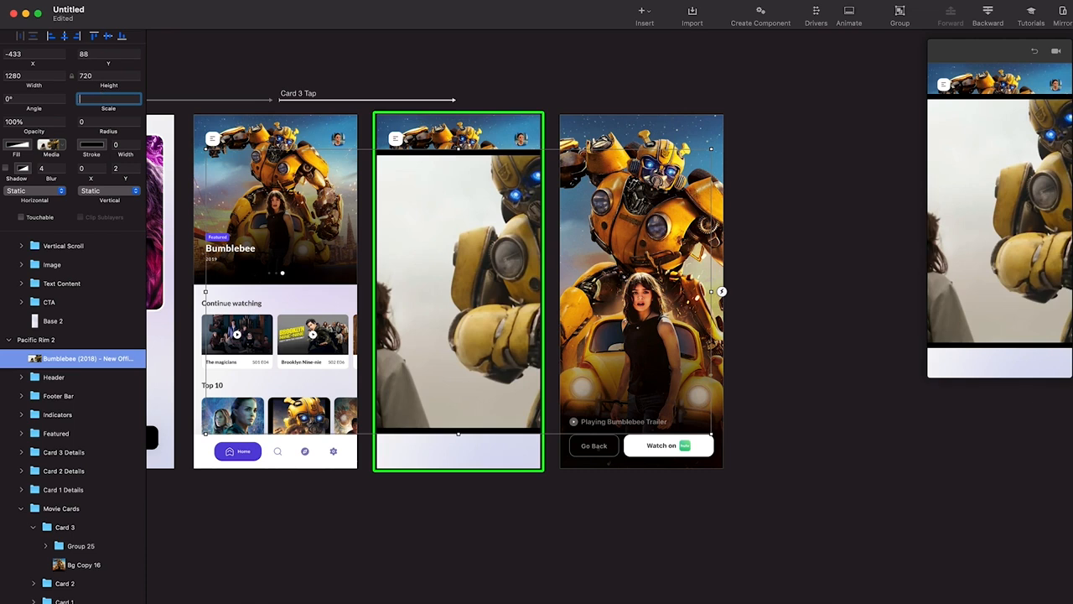
Set the trailer video's scale to 1.3
text(21,5)
key(Return)
text(1,3)
key(Return)
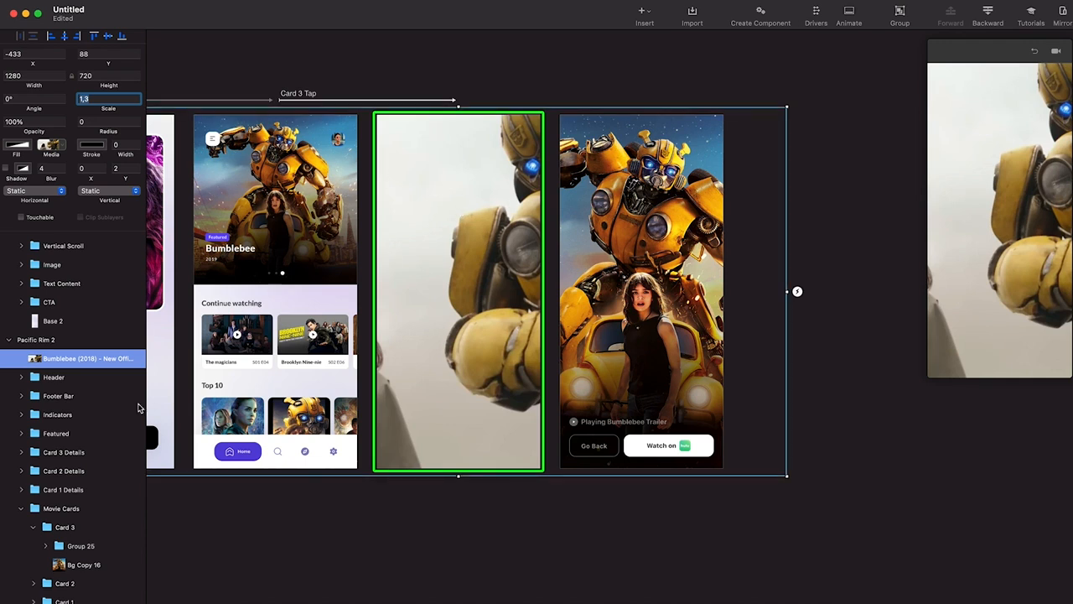
Move the trailer video layer into Card 3 beneath Bg Copy 16 and set its scale to 0.5
drag(71, 367, 96, 575)
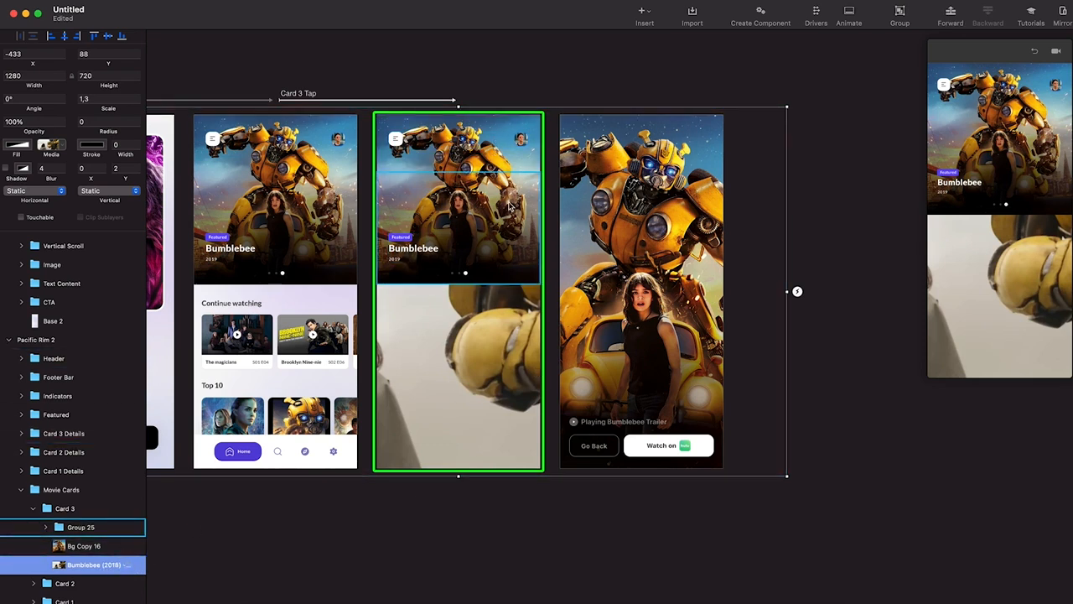
click(98, 98)
text(1)
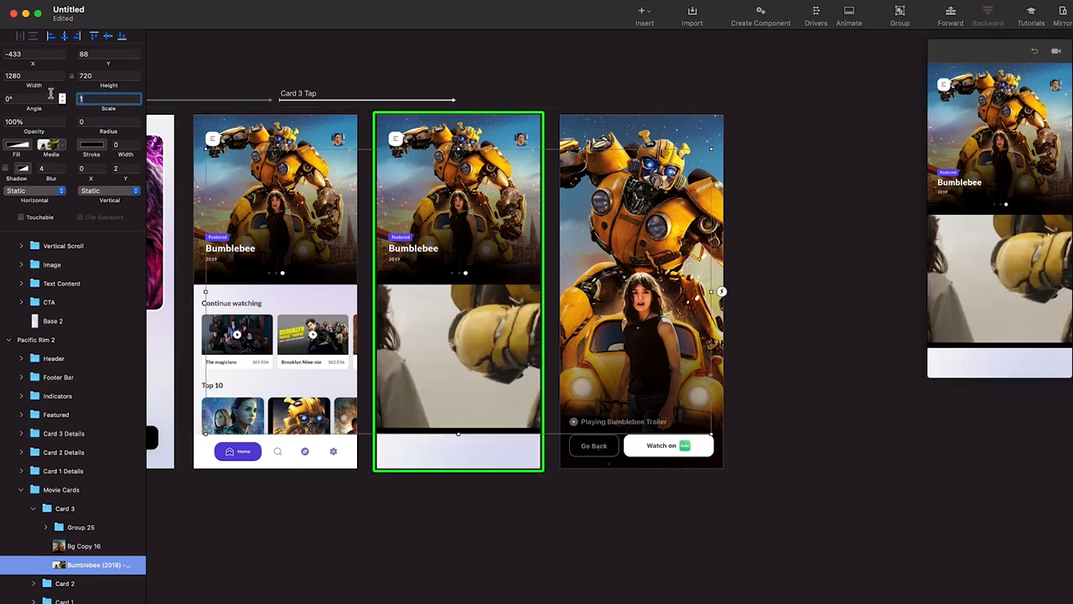
key(BackSpace)
text(0)
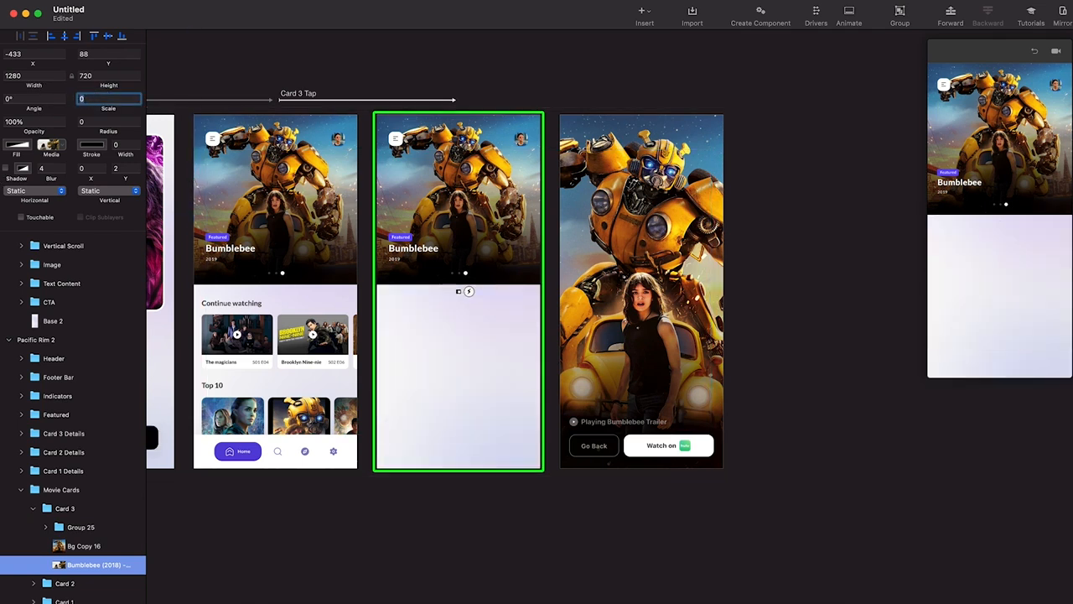
key(BackSpace)
text(1)
text(0)
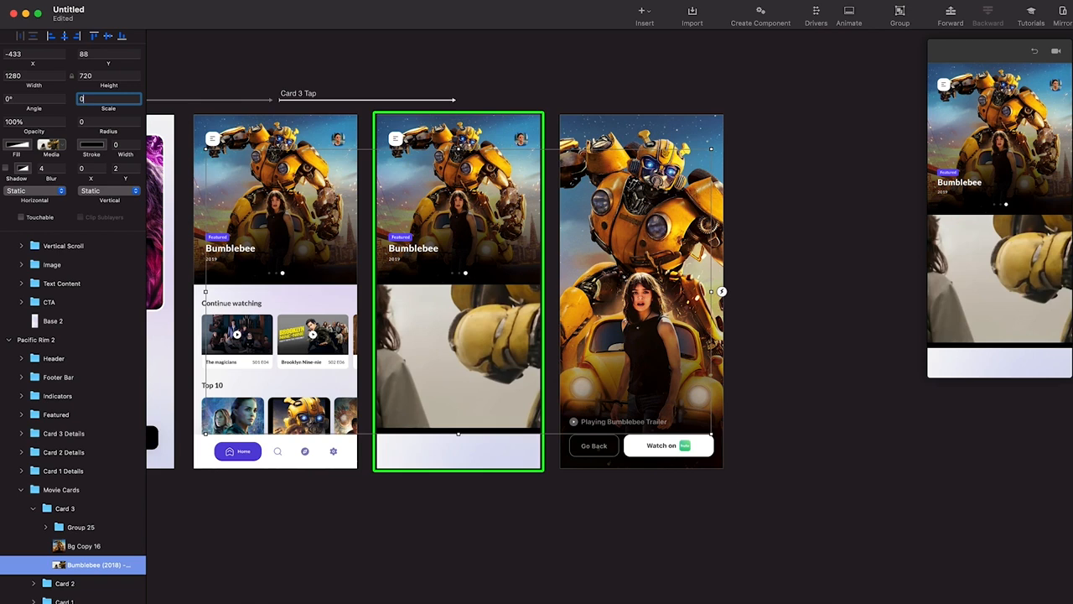
text(.5)
key(Return)
Move the trailer video up behind the movie card to Y -145, with scale 0.6 and opacity 0%
drag(517, 286, 517, 249)
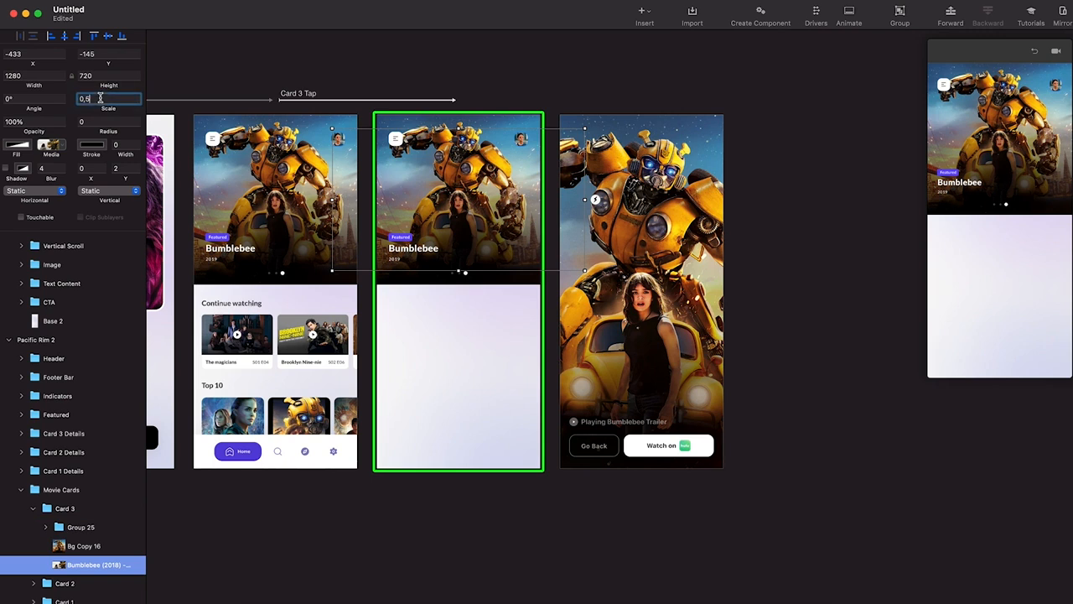
text(0.6)
key(Return)
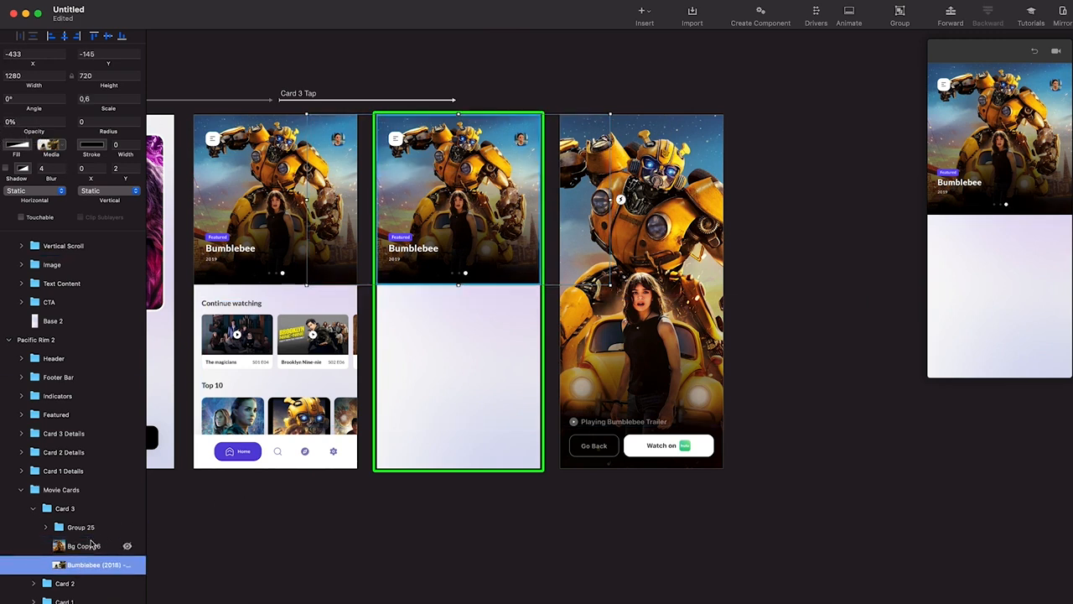
Set the scale of the Bg Copy 16 image in Card 3 of the Pacific Rim 2 artboard to 2
click(92, 545)
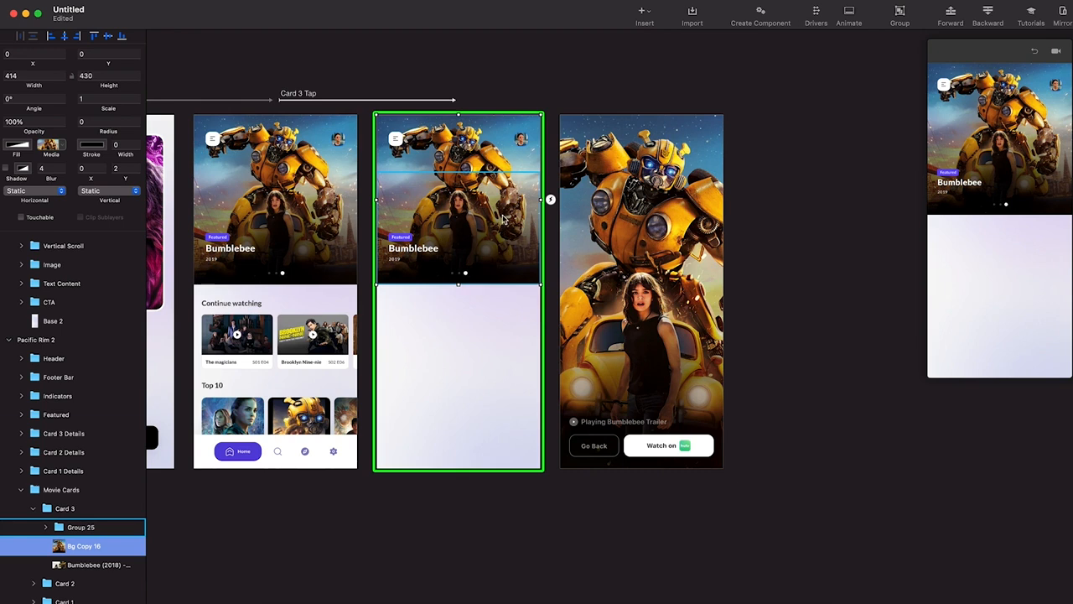
click(99, 100)
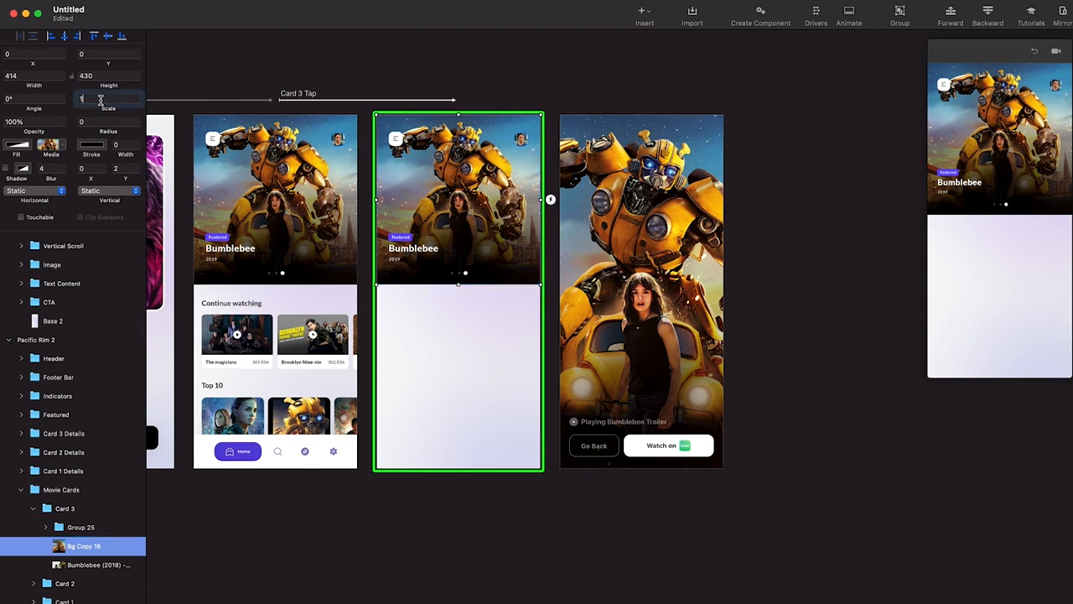
key(Return)
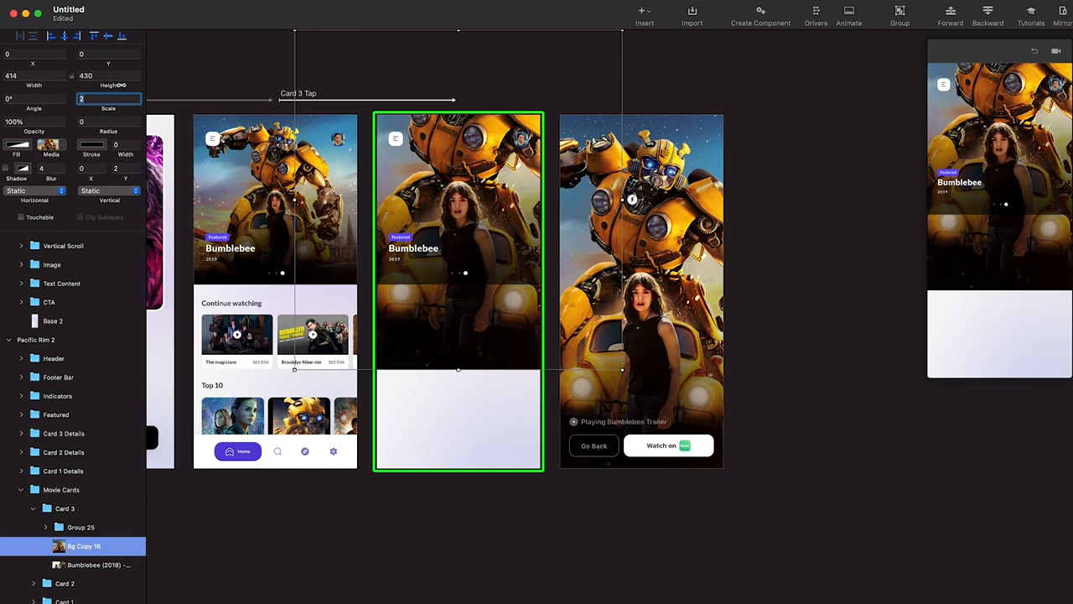
text(0)
key(shift+Up)
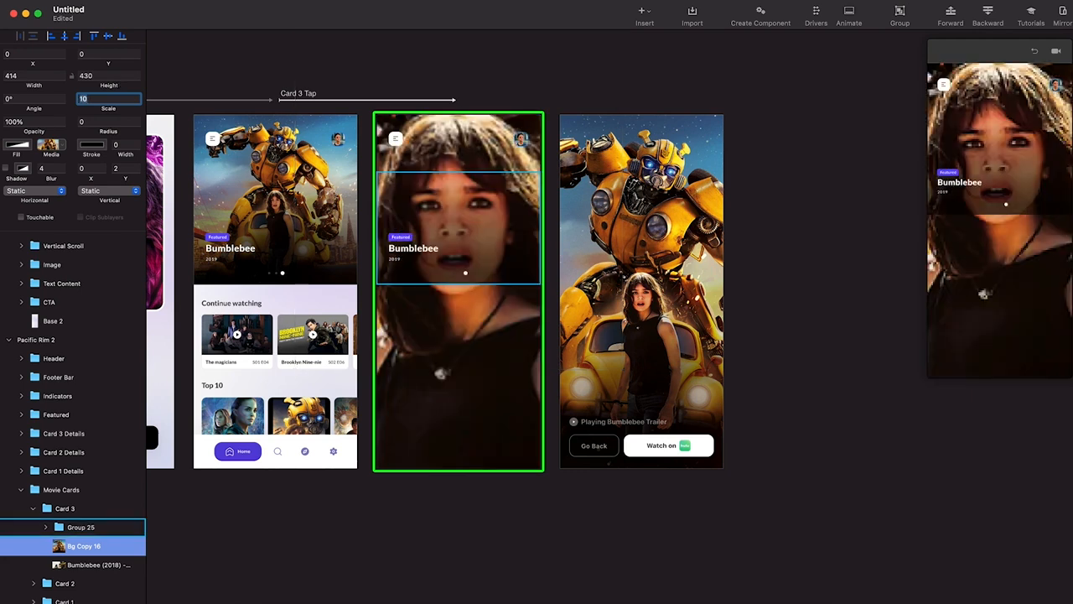
text(2)
key(Return)
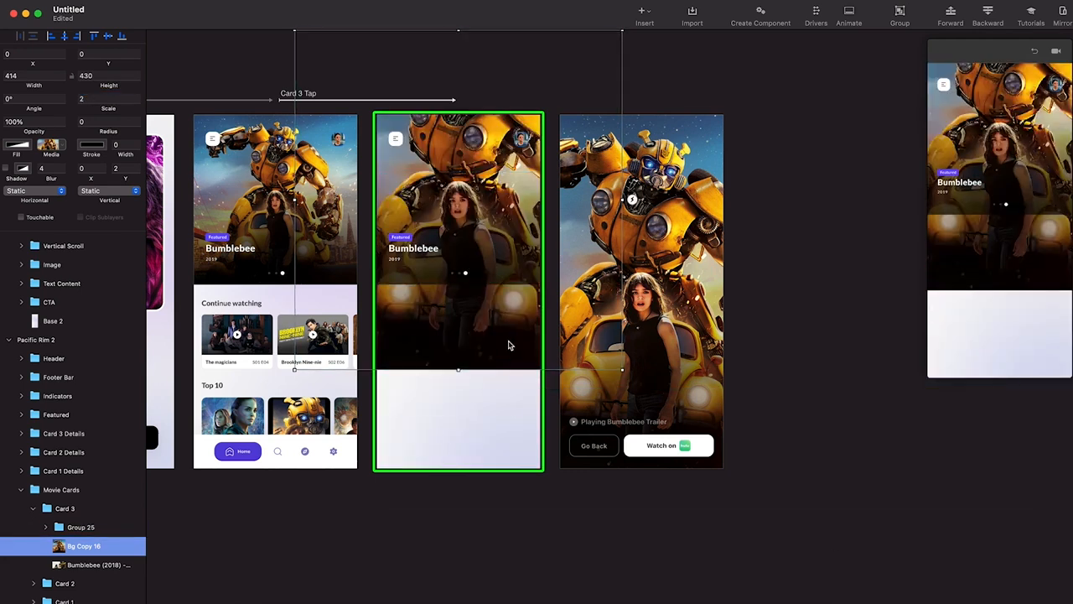
Move the enlarged Bg Copy 16 image down to Y 240 so it fills the phone screen
key(shift+Down)
key(shift+Down)
key(shift+Down)
key(shift+Down)
key(shift+Down)
key(shift+Down)
key(shift+Down)
key(shift+Down)
key(shift+Down)
key(shift+Down)
key(shift+Down)
key(shift+Down)
key(shift+Down)
key(shift+Down)
key(shift+Down)
key(shift+Down)
key(shift+Down)
key(shift+Down)
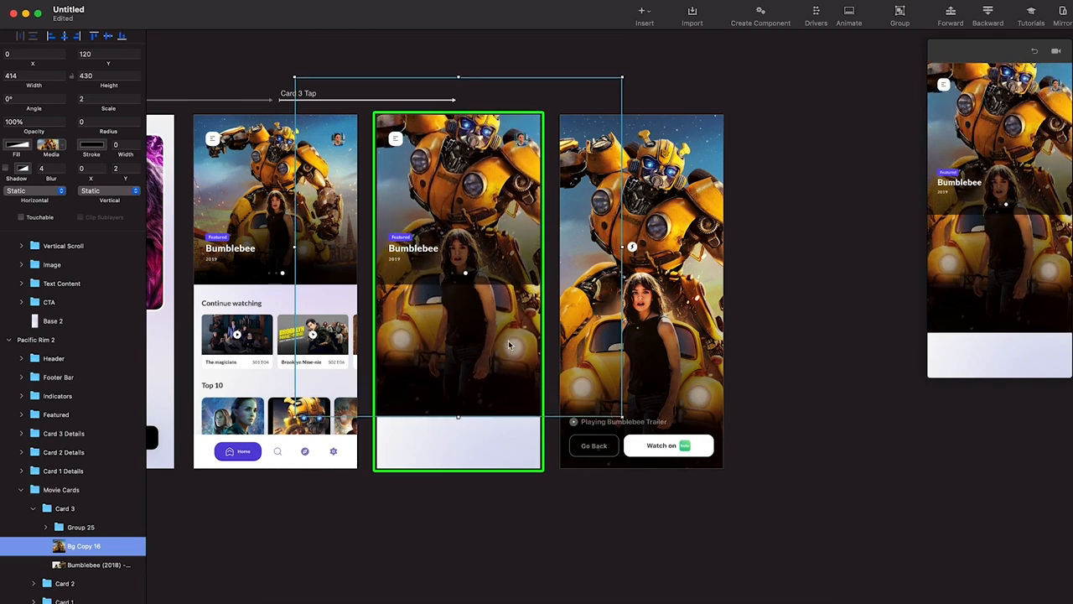
key(shift+Down)
key(shift+Down)
key(shift+Down)
key(shift+Down)
key(shift+Down)
key(shift+Down)
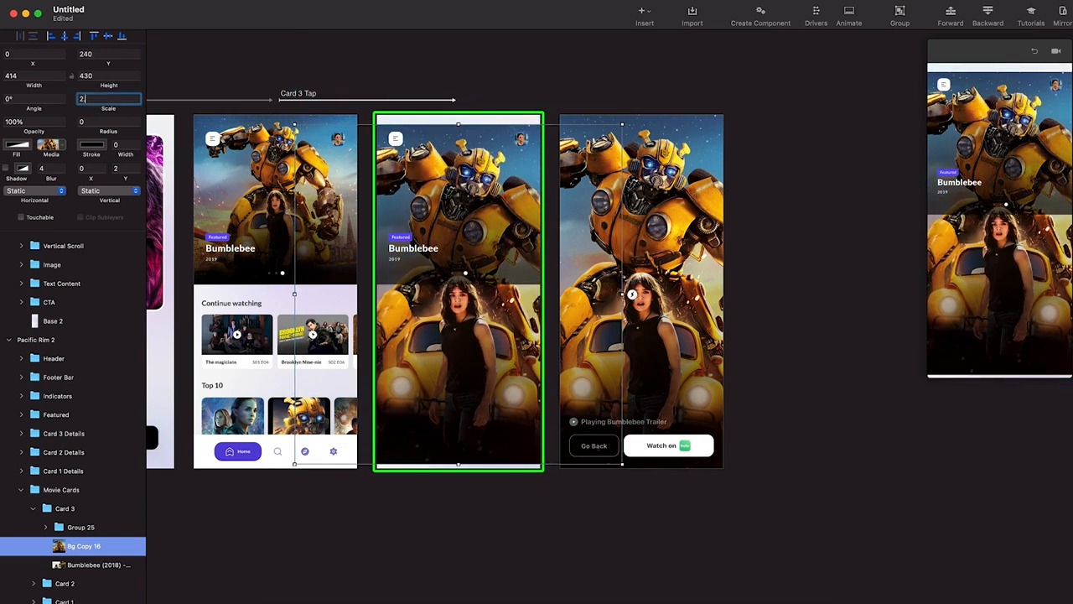
Fine-tune the Bg Copy 16 image's scale to 2.3 so it covers the whole artboard
text(.4)
key(Return)
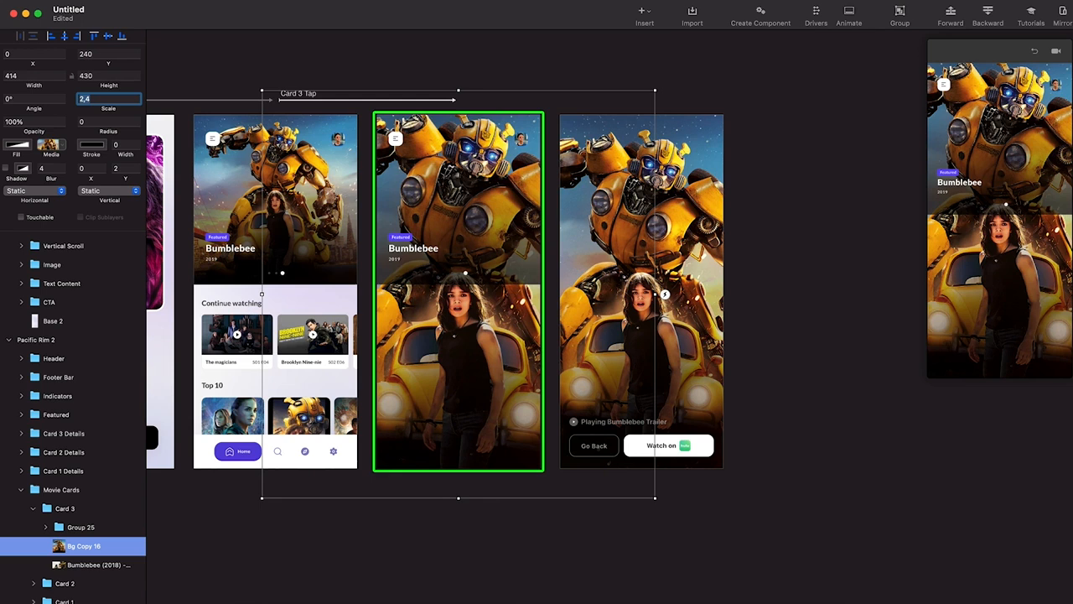
key(Down)
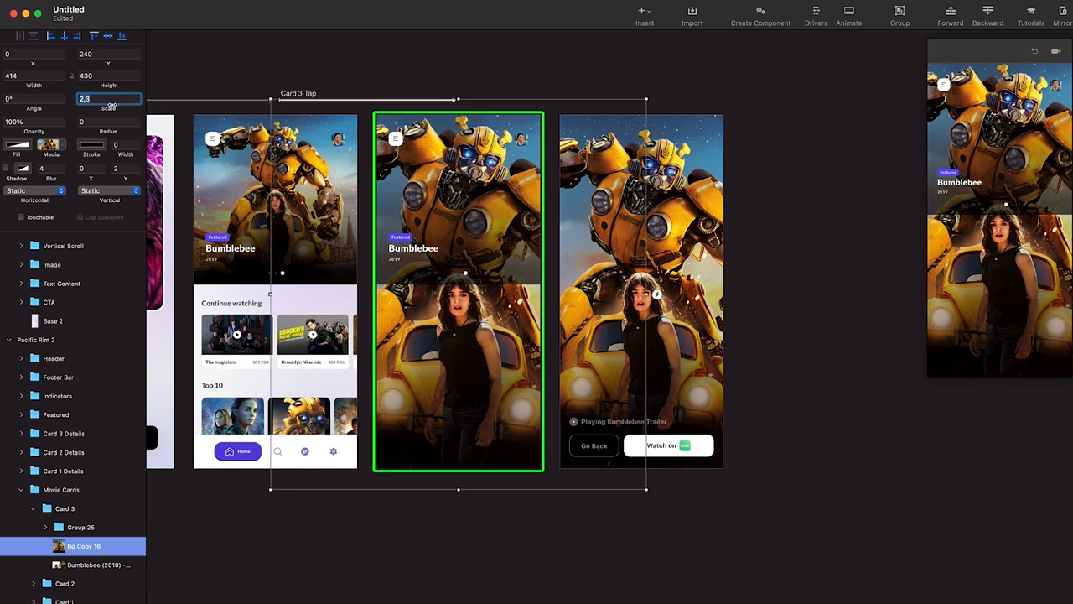
Move the Black Dim 3 overlay inside Group 25 down to Y 471 and the Card 3 Details group to Y 498
click(483, 250)
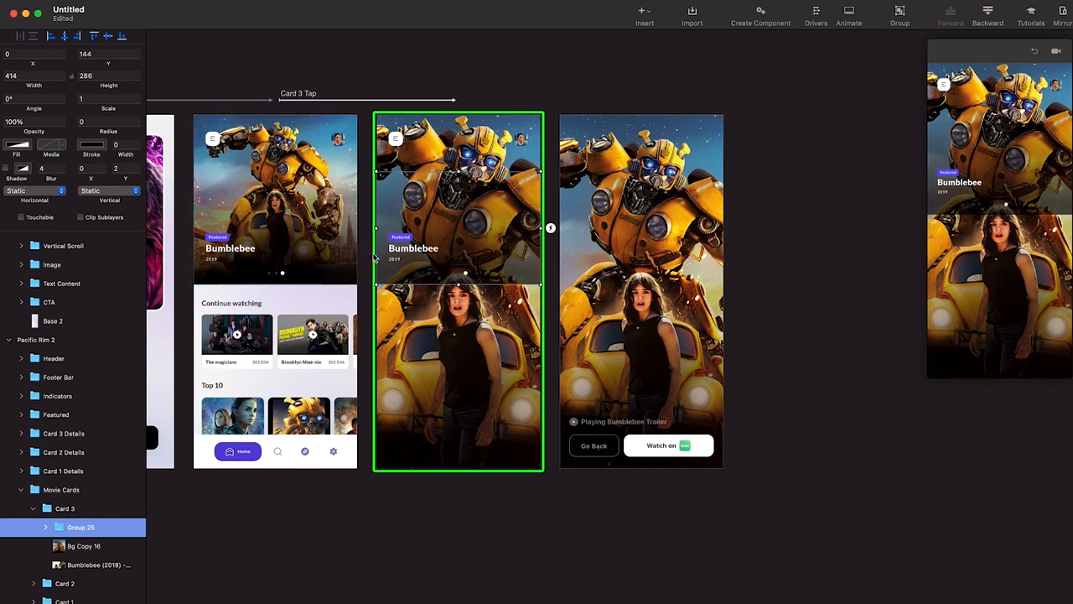
click(410, 249)
shift+click(480, 276)
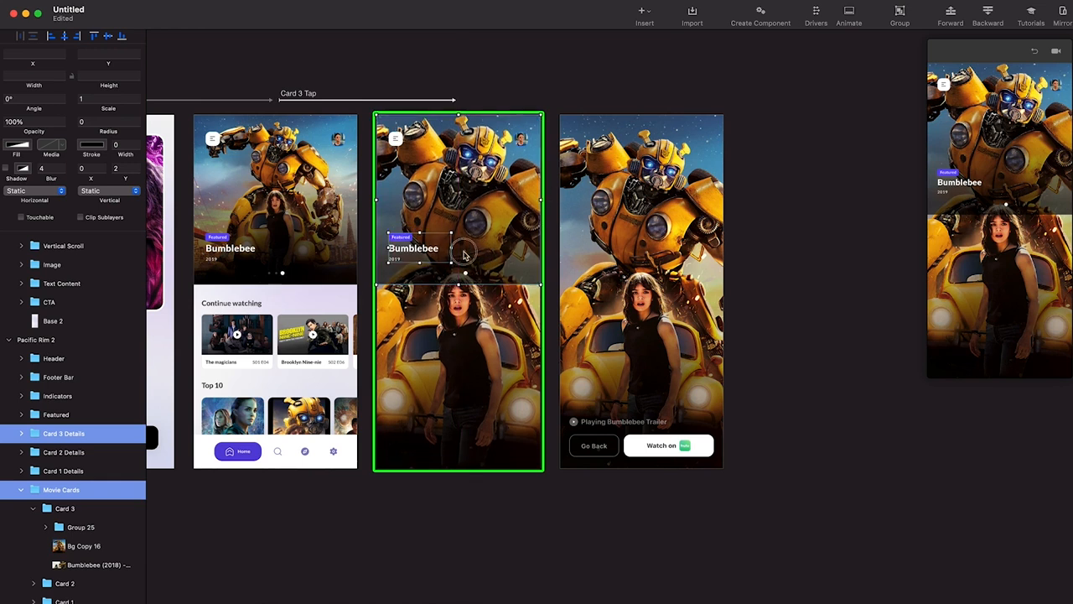
click(486, 255)
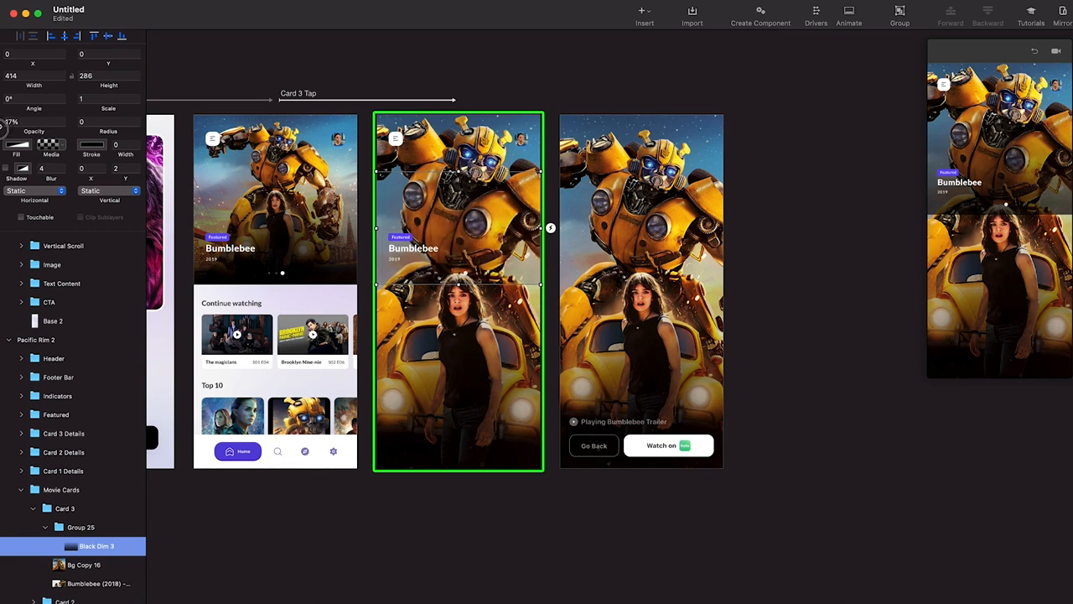
click(417, 244)
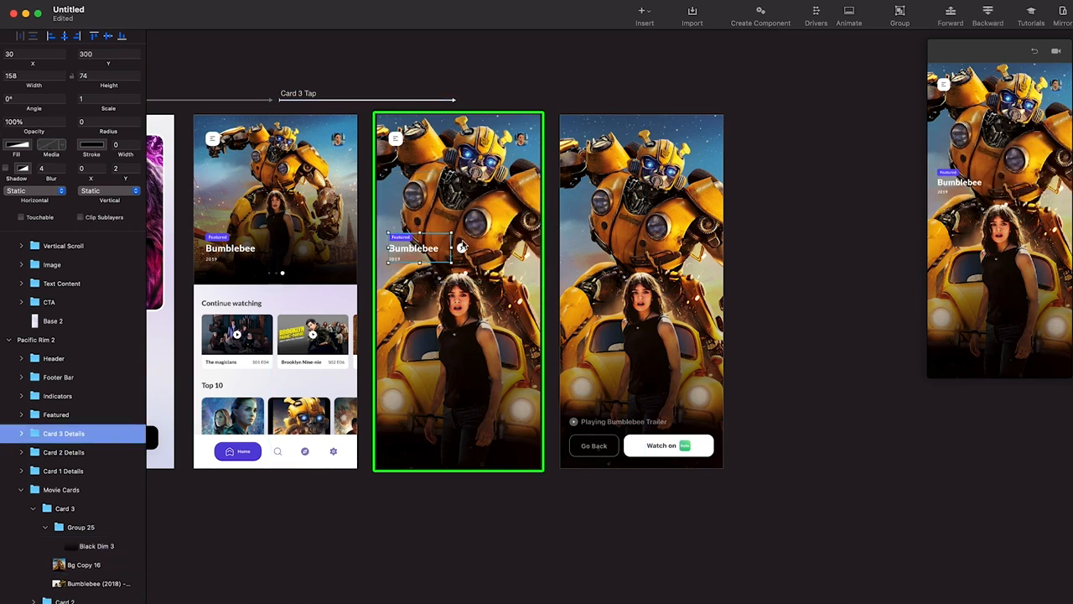
click(463, 246)
click(503, 239)
drag(504, 239, 507, 422)
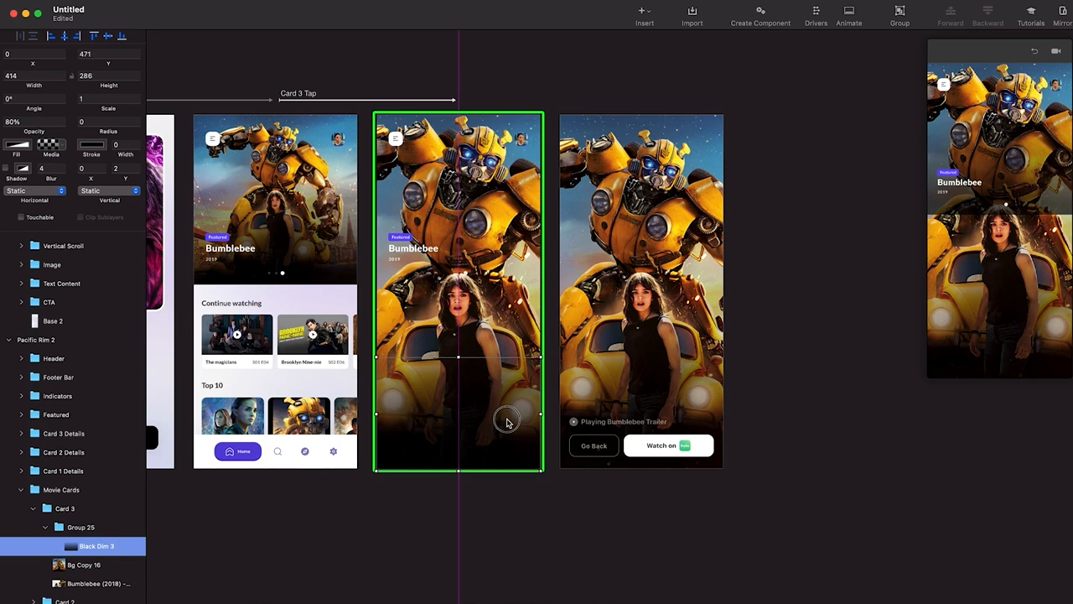
drag(413, 248, 415, 328)
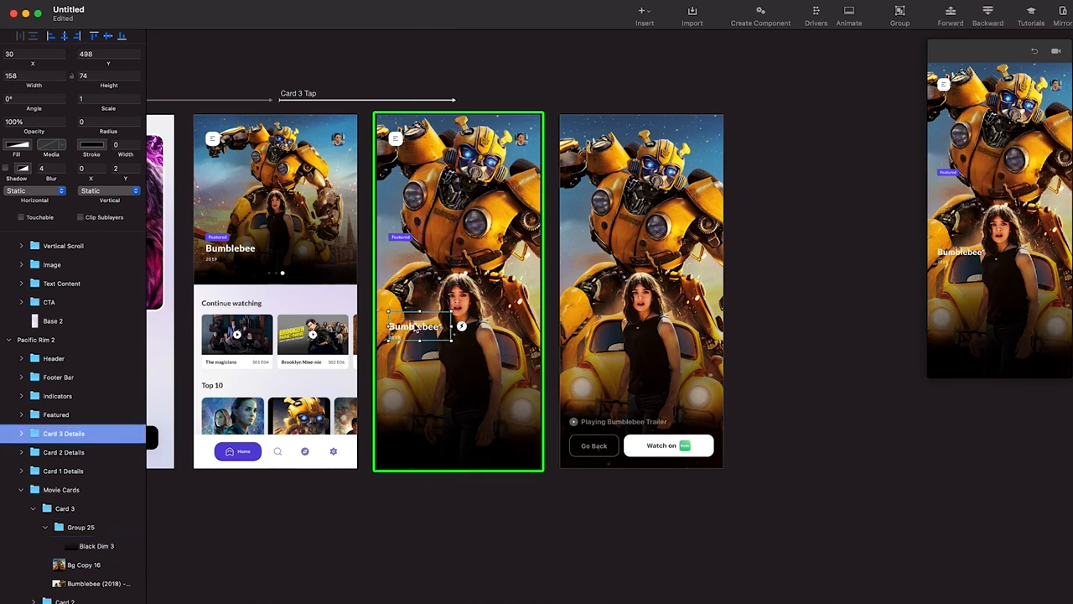
Try moving the Featured badge and Card 3 Details down together, and undo that move
shift+click(400, 237)
drag(401, 237, 401, 299)
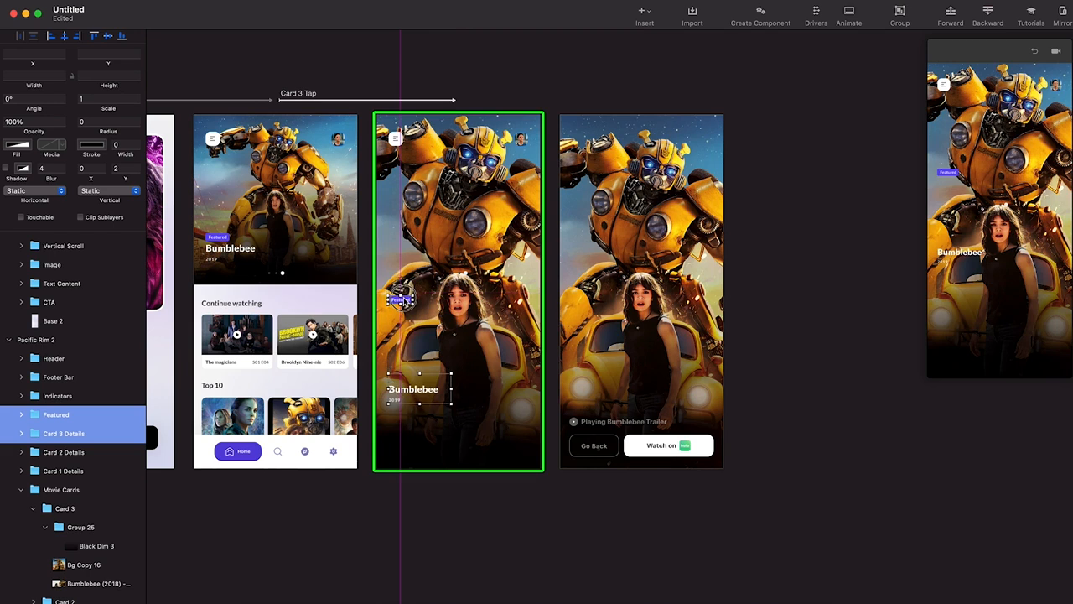
click(411, 334)
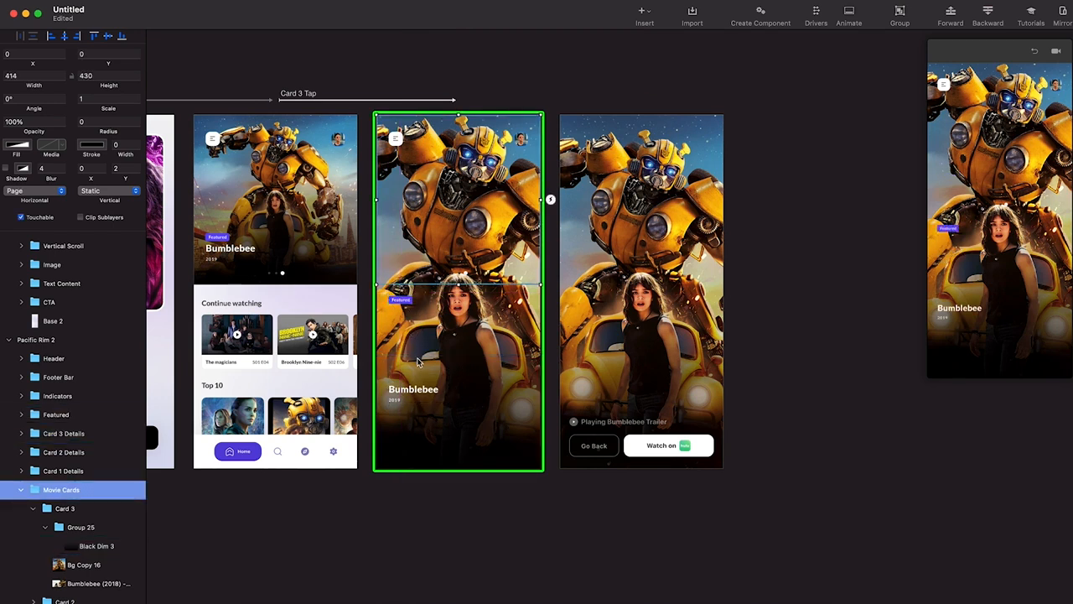
key(ctrl+z)
Move the Featured badge down to Y 440, and set both the badge and Card 3 Details to 0% opacity
click(402, 240)
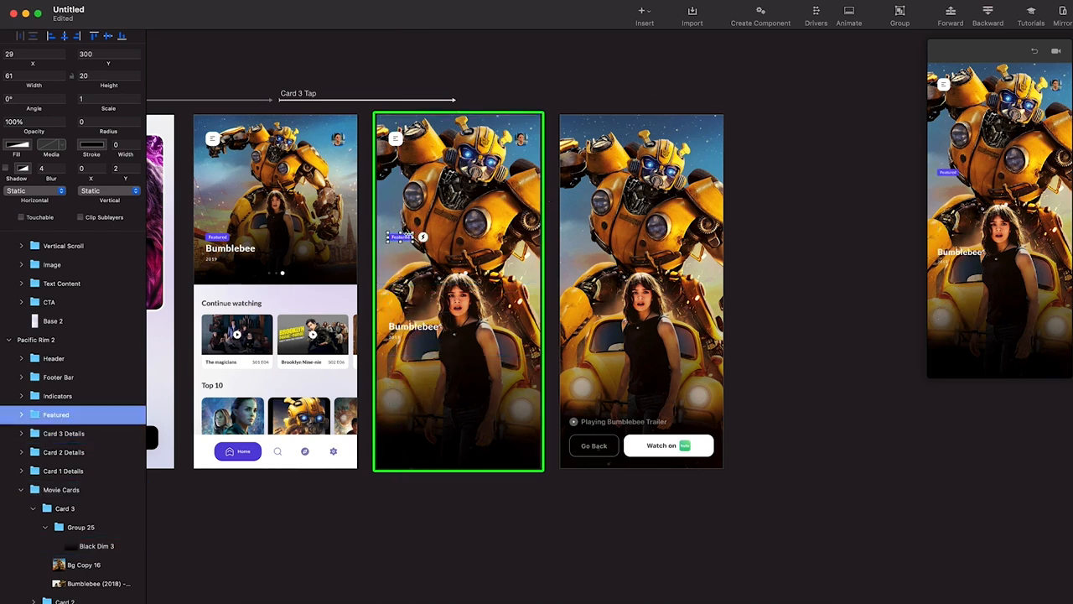
key(shift+Down)
key(shift+Down)
key(shift+Down)
key(shift+Down)
key(shift+Down)
key(shift+Down)
key(shift+Down)
key(shift+Down)
key(shift+Down)
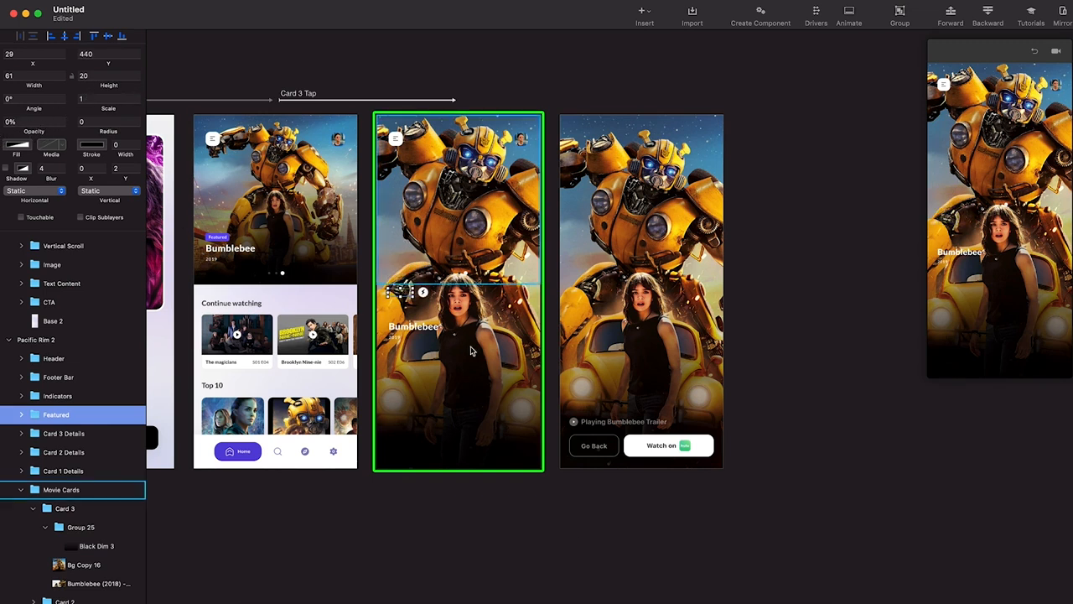
click(415, 329)
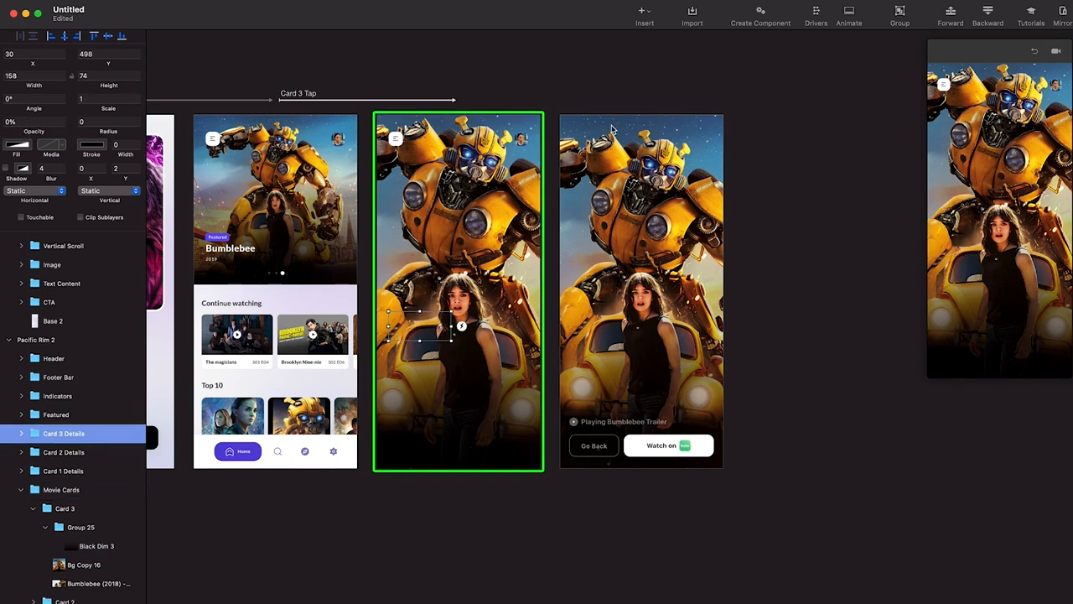
Preview the Card 3 tap transition on the Bumblebee card, and restart the prototype to check the Get Started transition
click(354, 211)
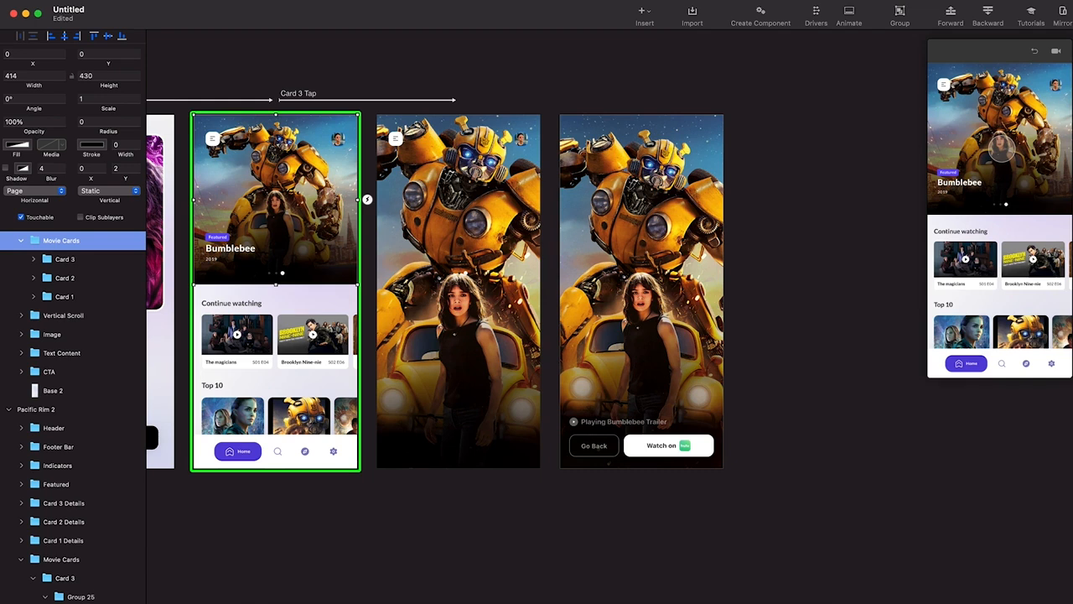
click(1002, 149)
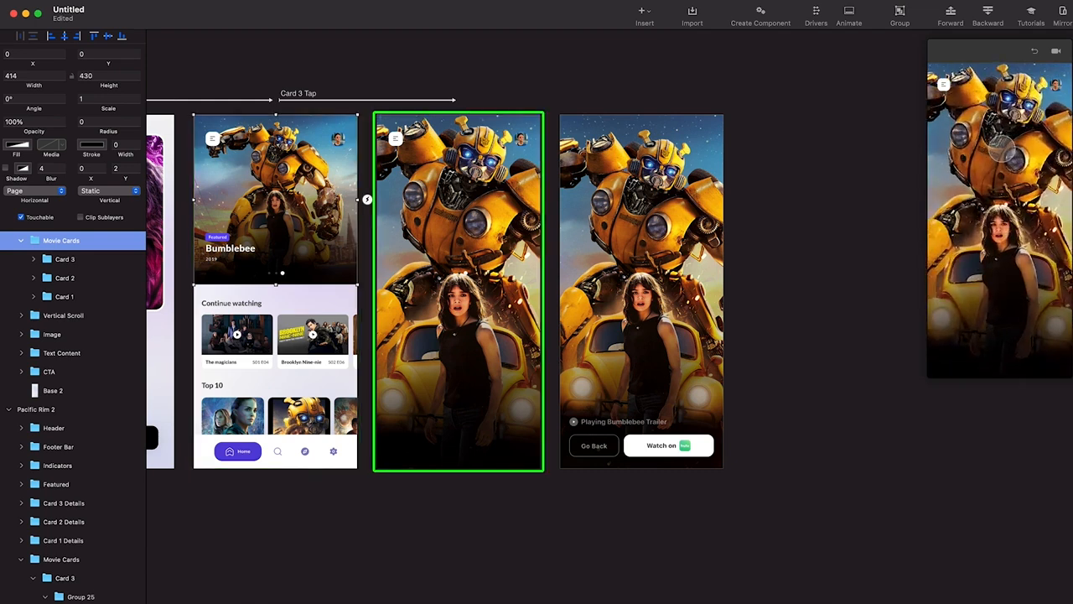
click(1037, 52)
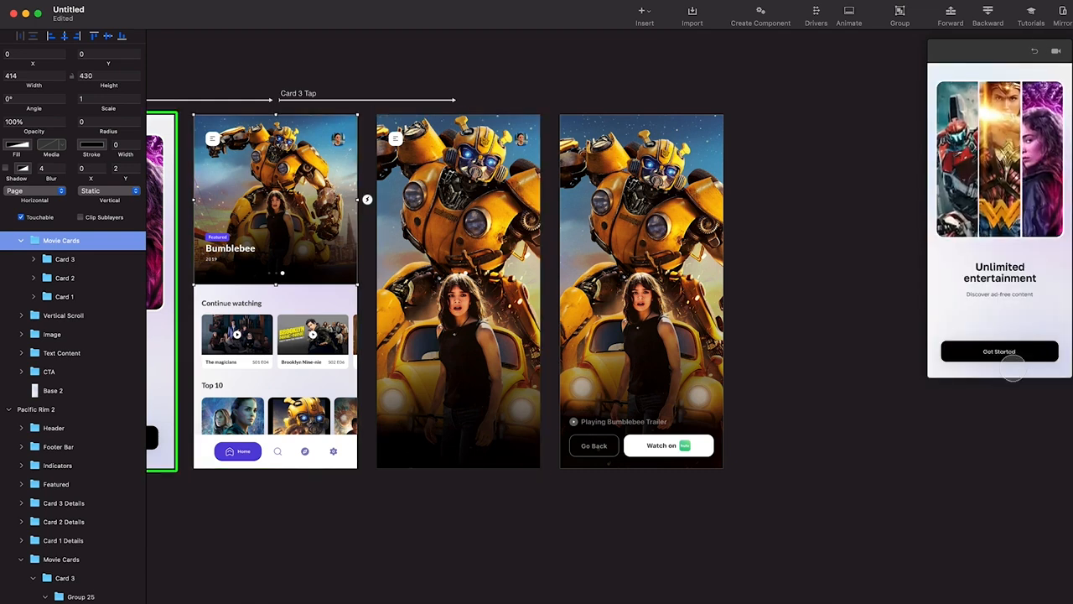
click(1012, 359)
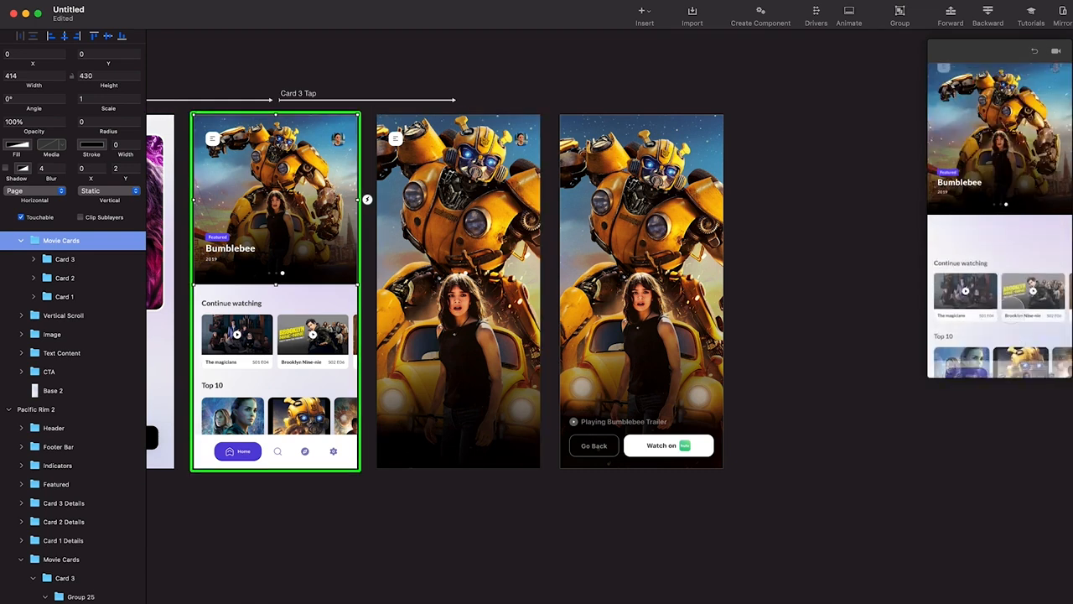
click(1036, 54)
click(998, 353)
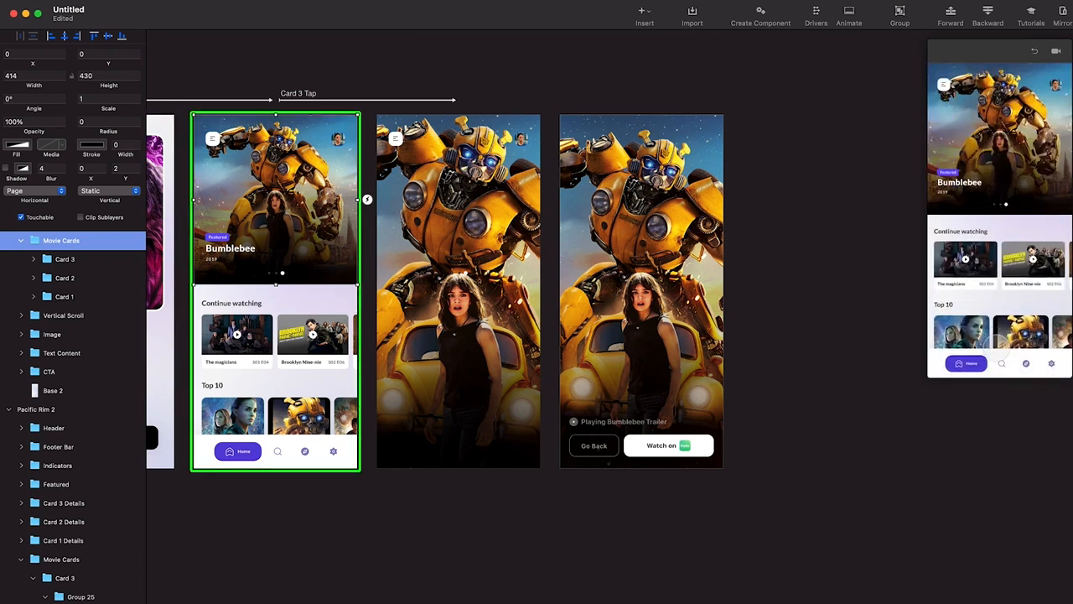
Replay the Get Started transition from the onboarding screen to examine how the home screen content animates in
scroll(391, 258, left, 5)
scroll(391, 257, down, 2)
scroll(391, 257, up, 3)
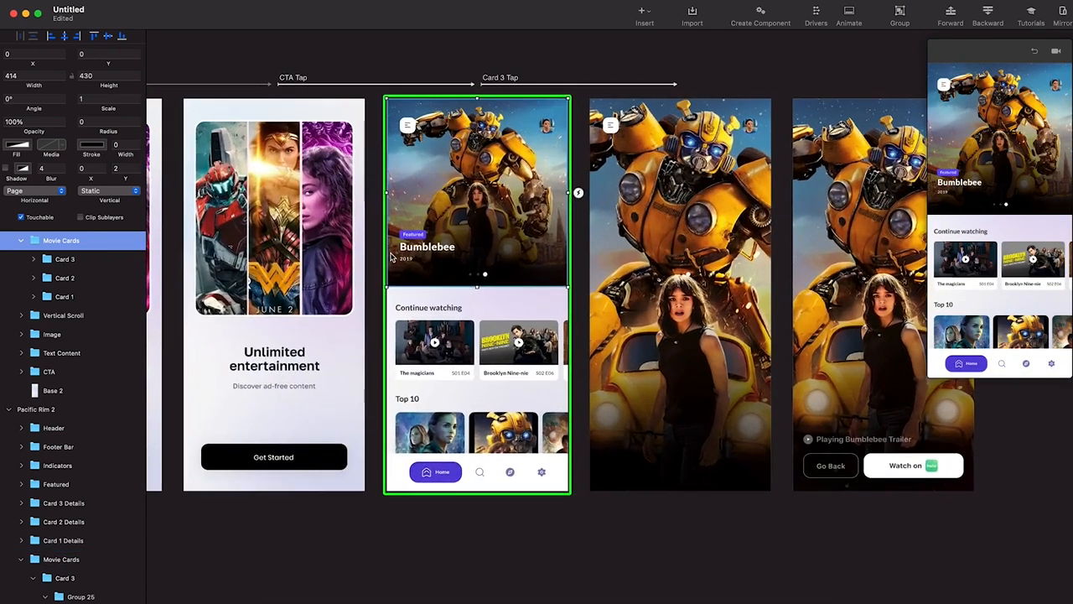
click(440, 340)
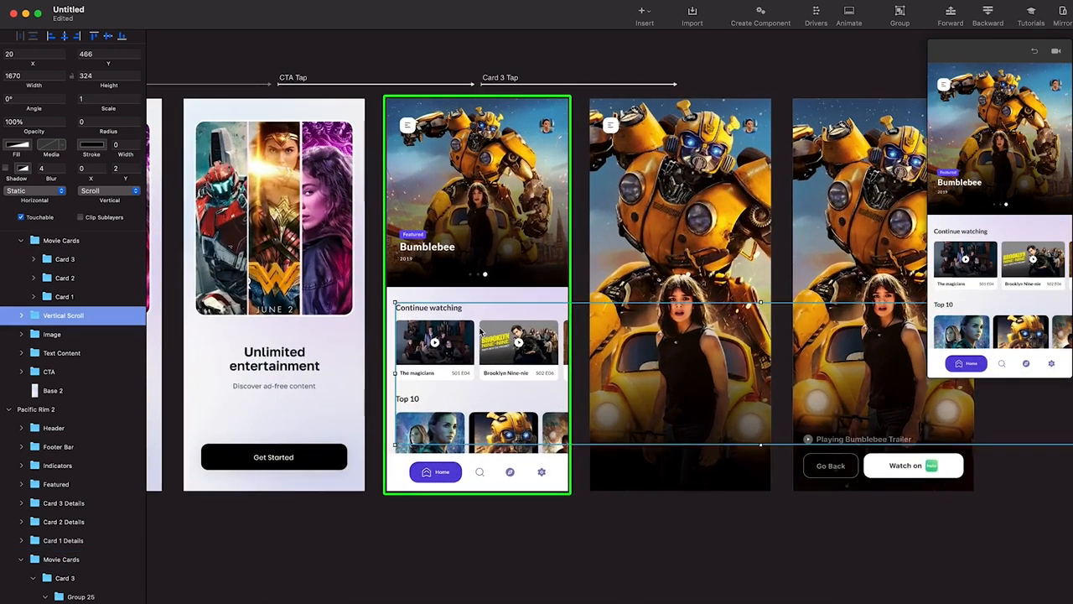
click(1035, 53)
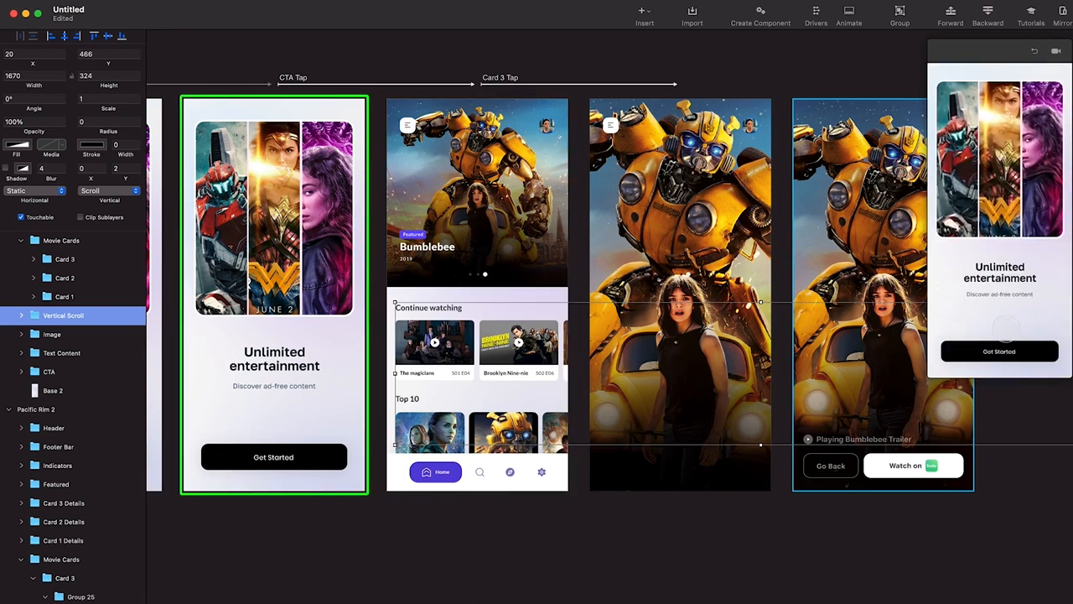
click(1003, 347)
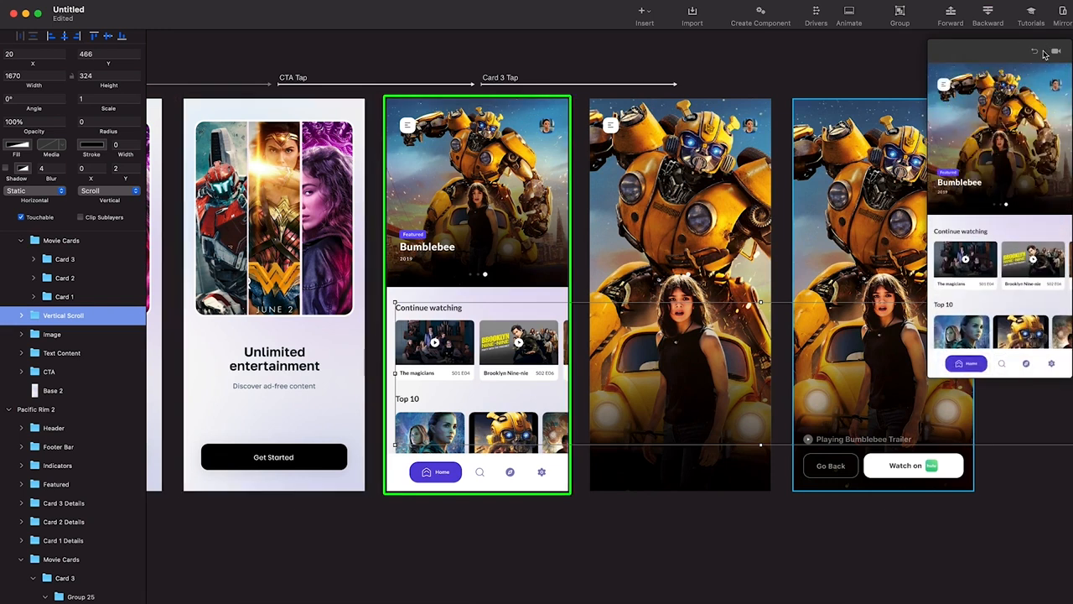
click(1040, 53)
click(1025, 353)
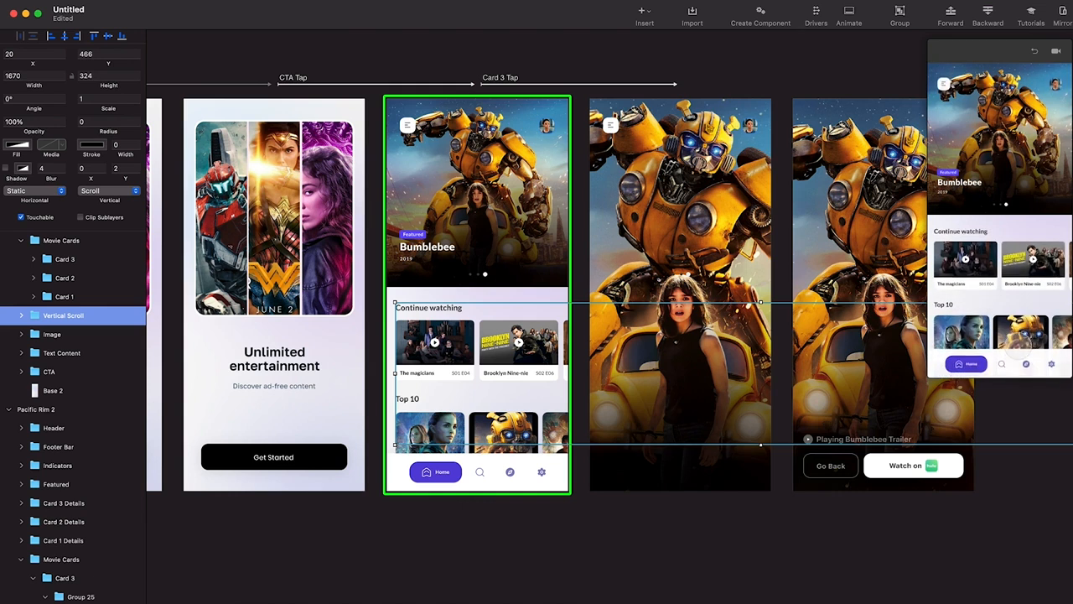
Restart the preview and play through Get Started and the Bumblebee card tap to check the full-screen poster transition
click(482, 273)
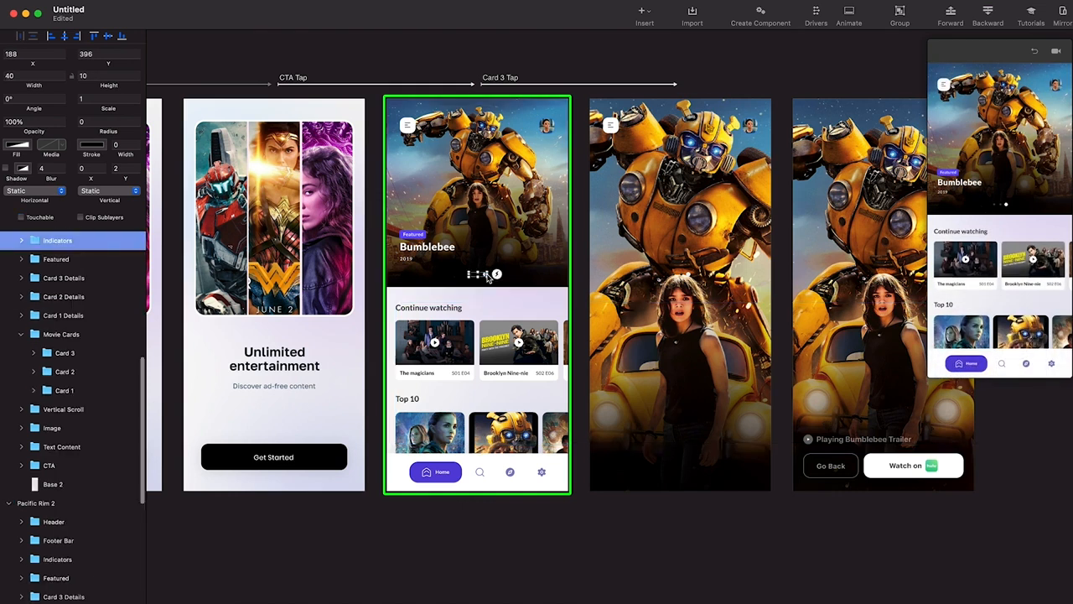
scroll(424, 255, right, 4)
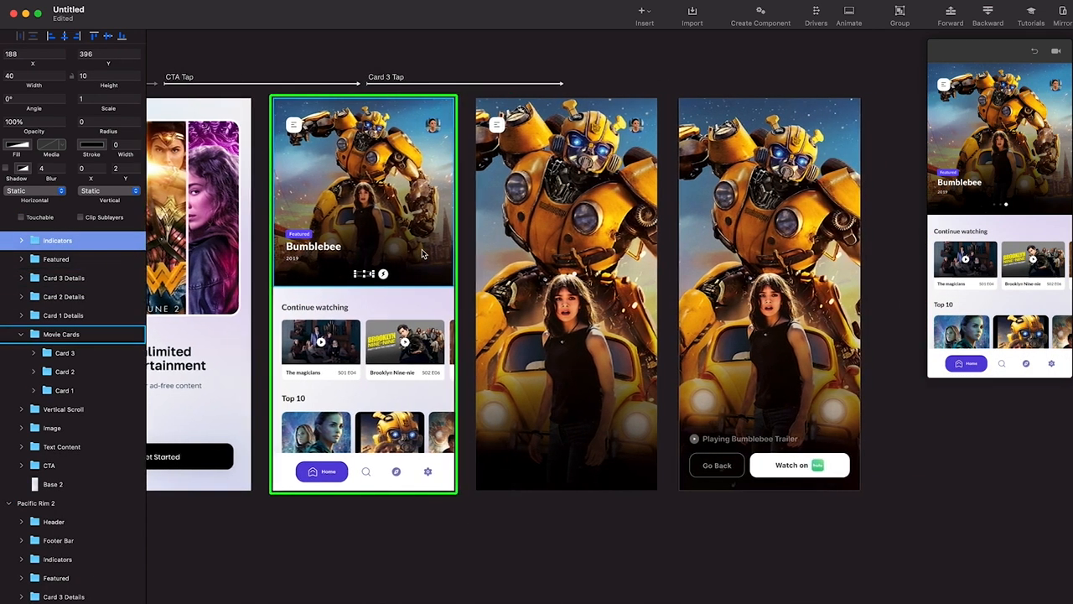
click(1035, 53)
click(1000, 350)
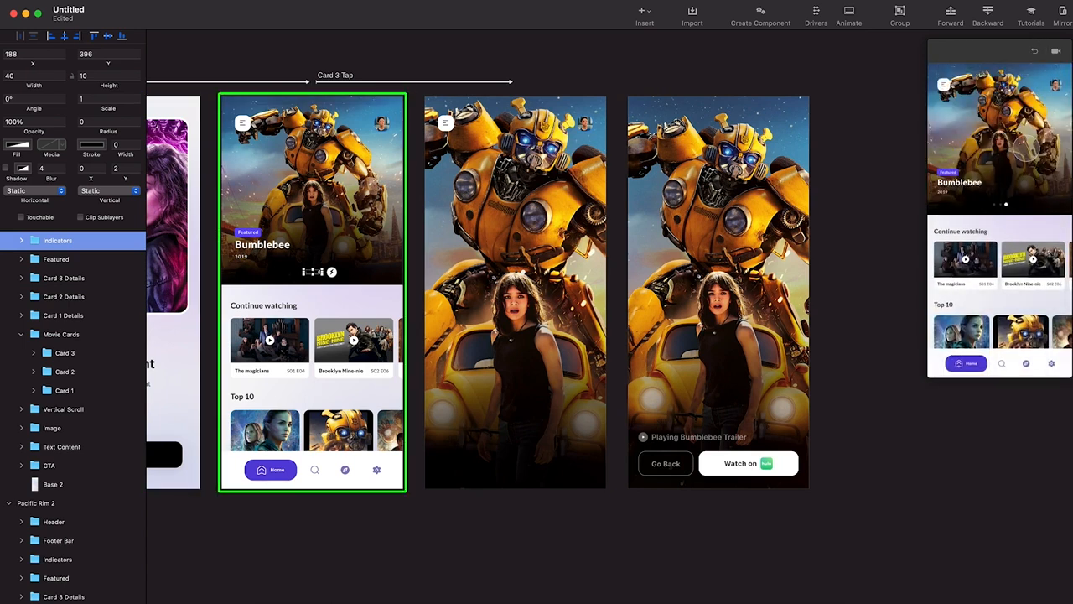
click(1025, 147)
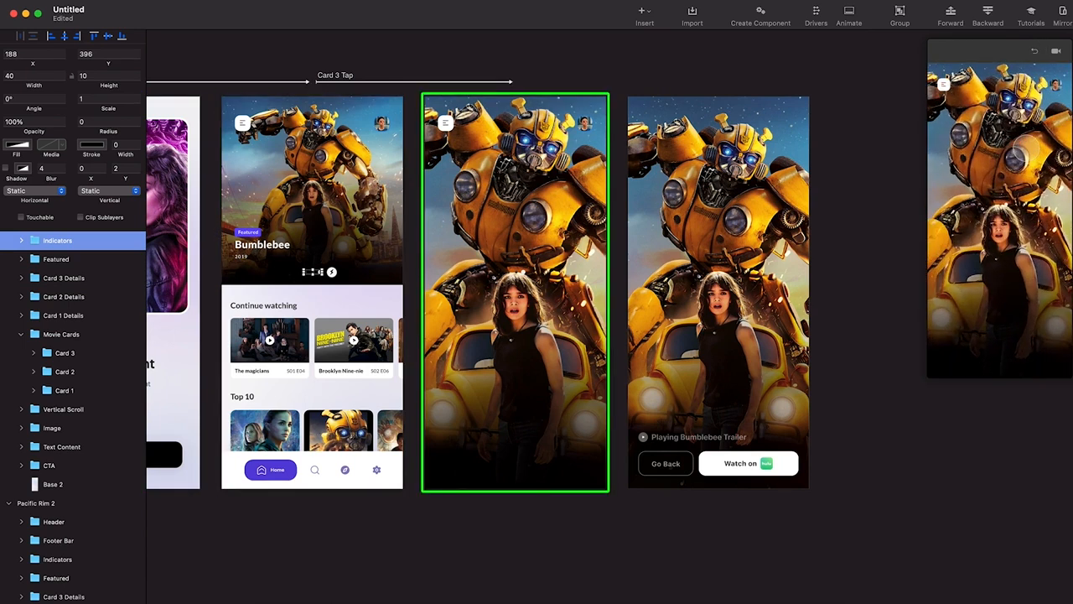
Make the Bg Copy 16 poster in Pacific Rim 2's Card 3 fully transparent by lowering its opacity
click(531, 258)
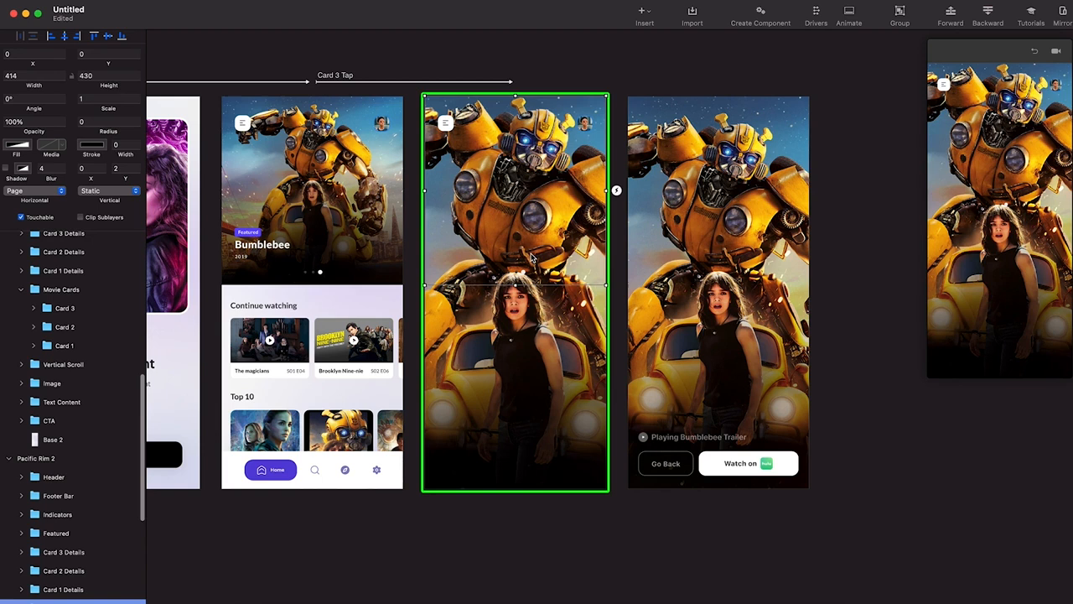
click(539, 345)
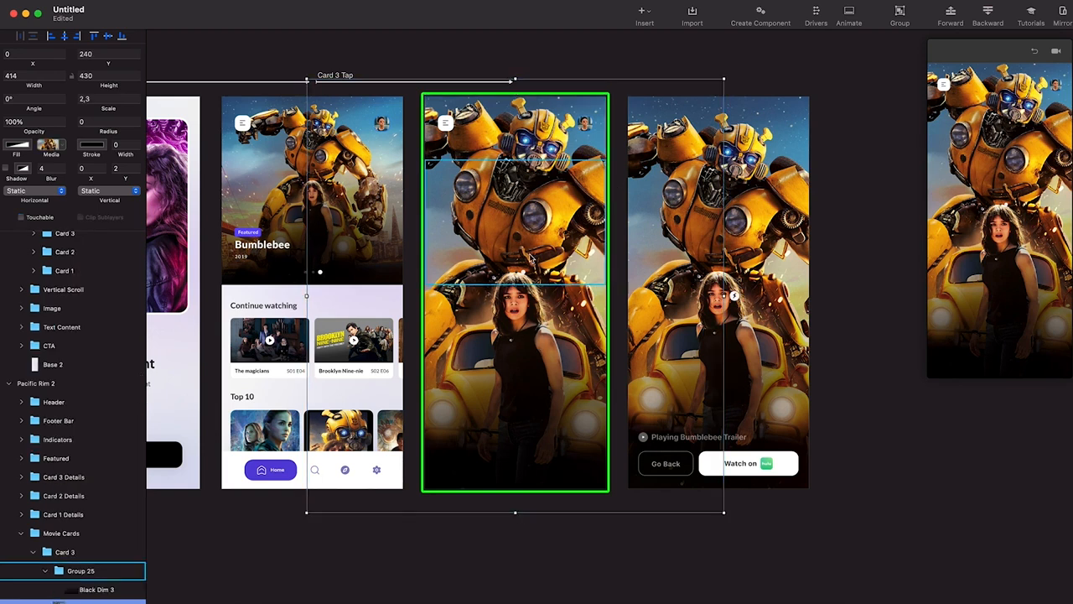
scroll(84, 537, down, 3)
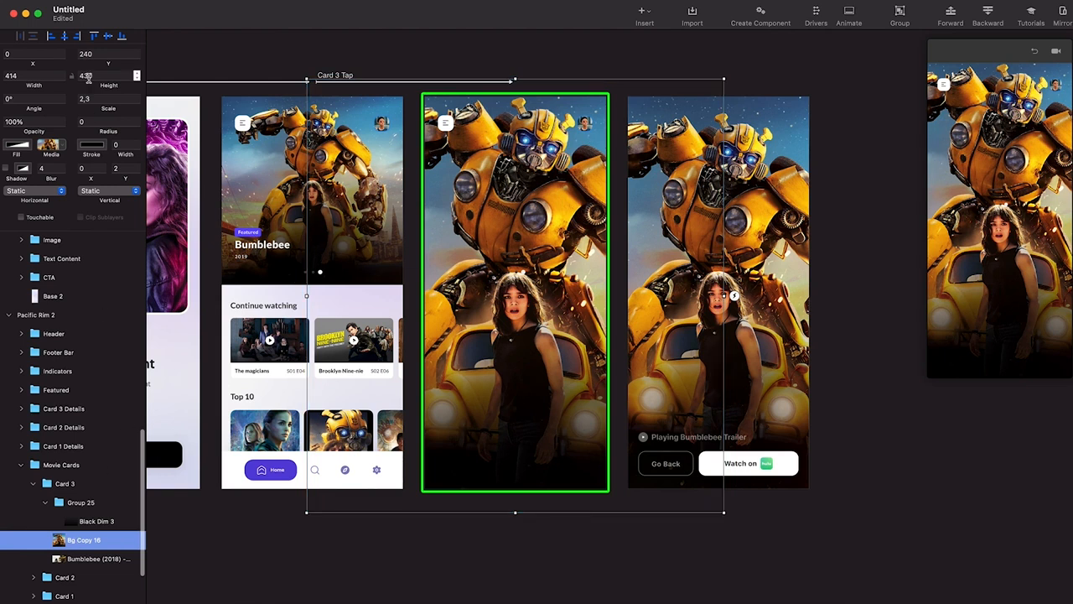
drag(33, 128, 317, 119)
Enlarge the Bumblebee (2018) video layer in Pacific Rim 2's Card 3 to a scale of 1.8
click(101, 559)
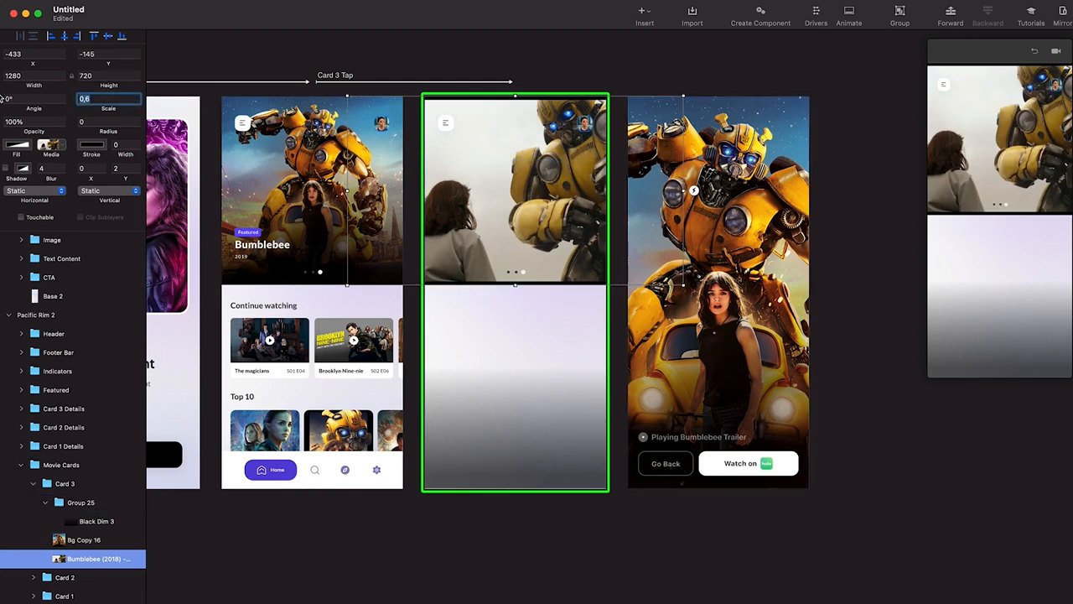
text(2,4)
key(Return)
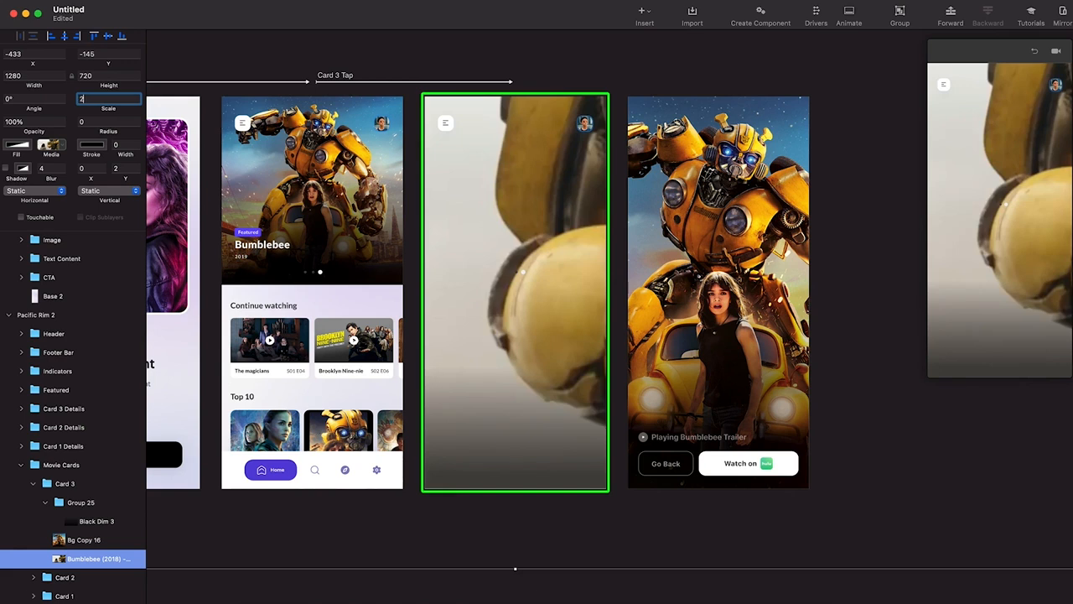
text(1)
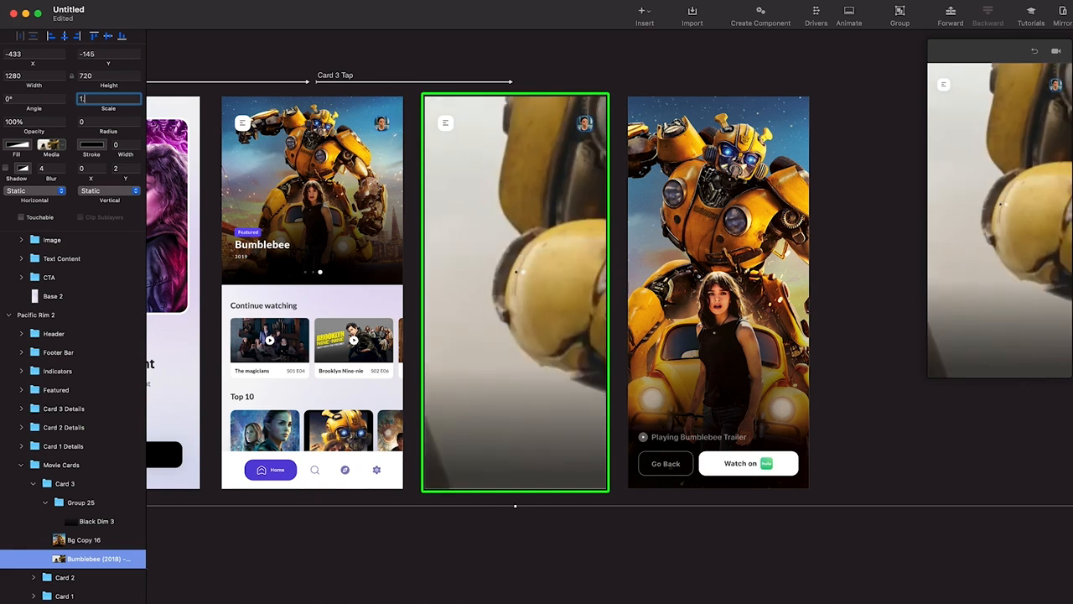
text(,8)
key(Return)
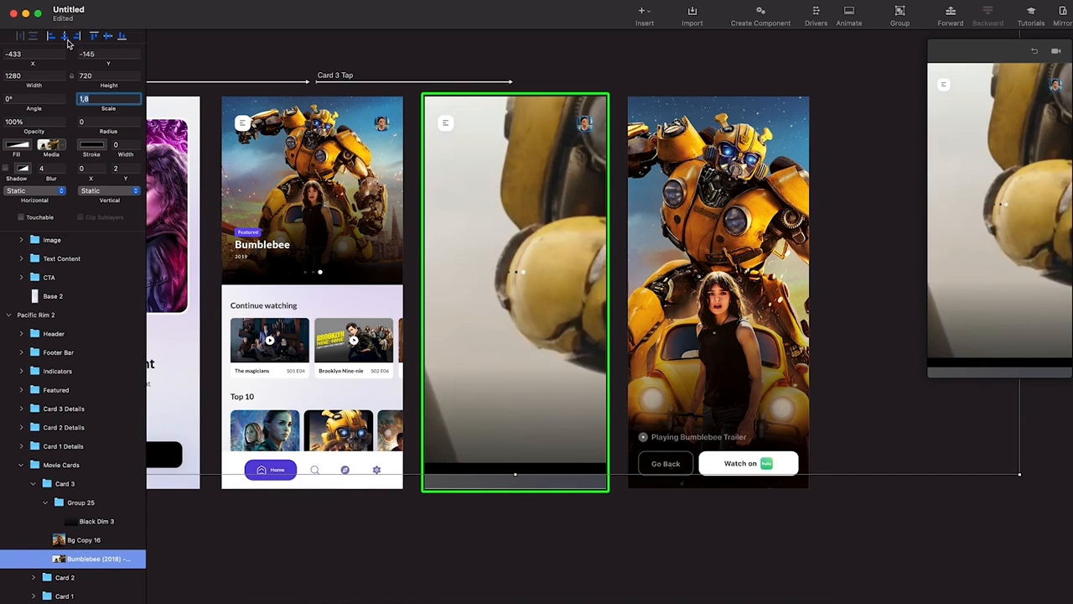
Move the Bumblebee (2018) video layer straight down to Y 128
click(589, 394)
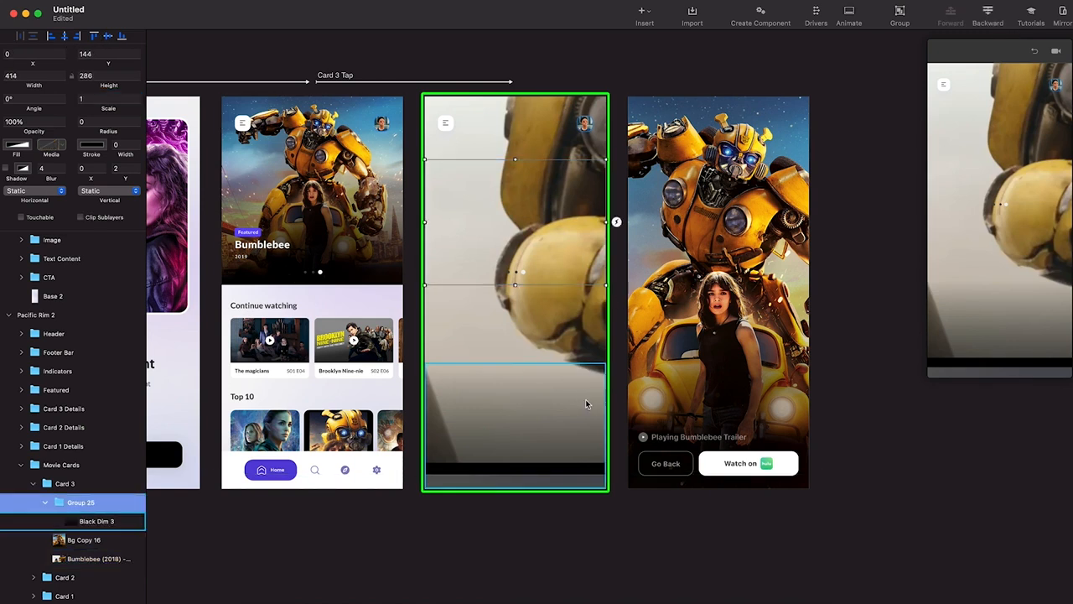
click(585, 404)
click(105, 558)
key(Down)
key(Down)
key(Down)
key(Down)
key(Down)
key(Down)
key(Down)
key(Down)
key(Down)
key(Down)
key(Down)
key(Down)
key(Down)
key(Down)
key(Down)
key(Down)
key(Down)
key(Down)
key(Down)
key(Down)
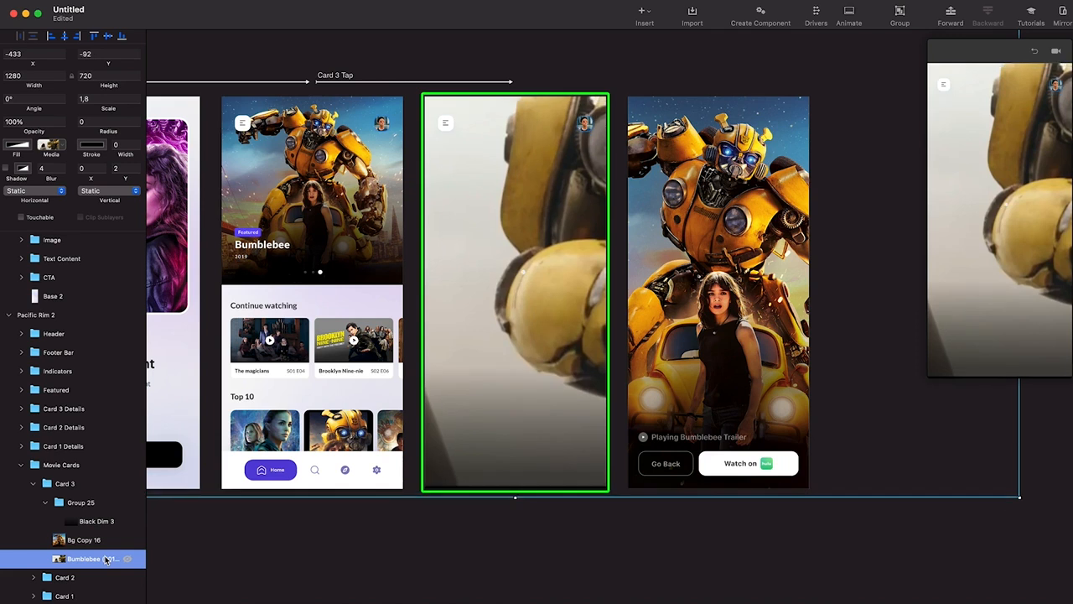
key(shift+Down)
key(shift+Down)
key(shift+Down)
key(shift+Down)
key(shift+Down)
key(shift+Down)
key(shift+Down)
key(shift+Down)
key(shift+Down)
key(shift+Down)
key(shift+Down)
key(shift+Down)
key(shift+Down)
key(shift+Down)
key(shift+Down)
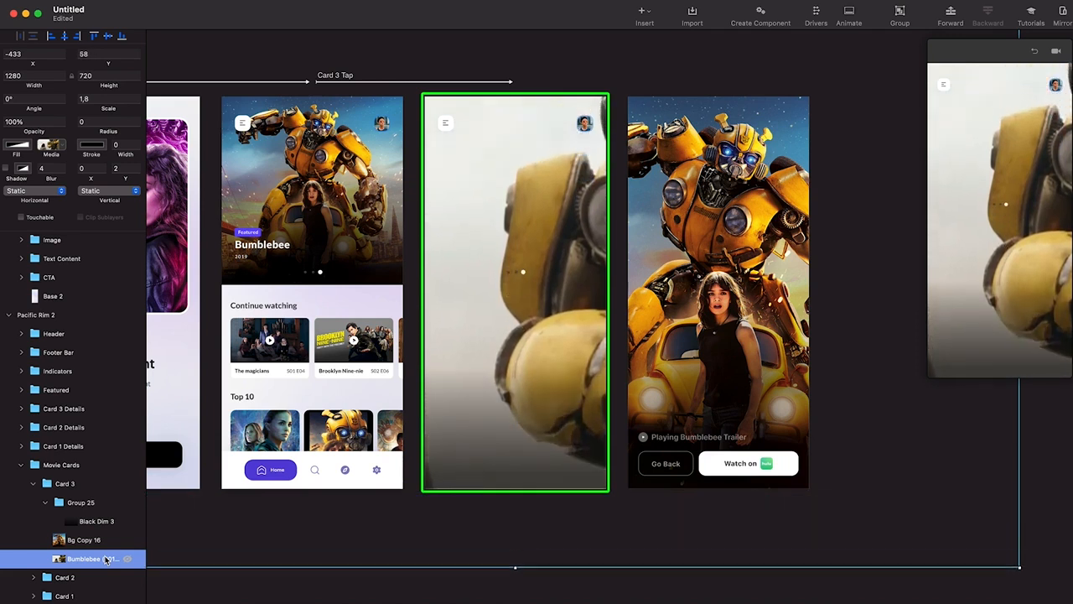
key(shift+Down)
key(shift+Down)
key(shift+Down)
key(shift+Down)
key(shift+Down)
key(shift+Down)
key(shift+Down)
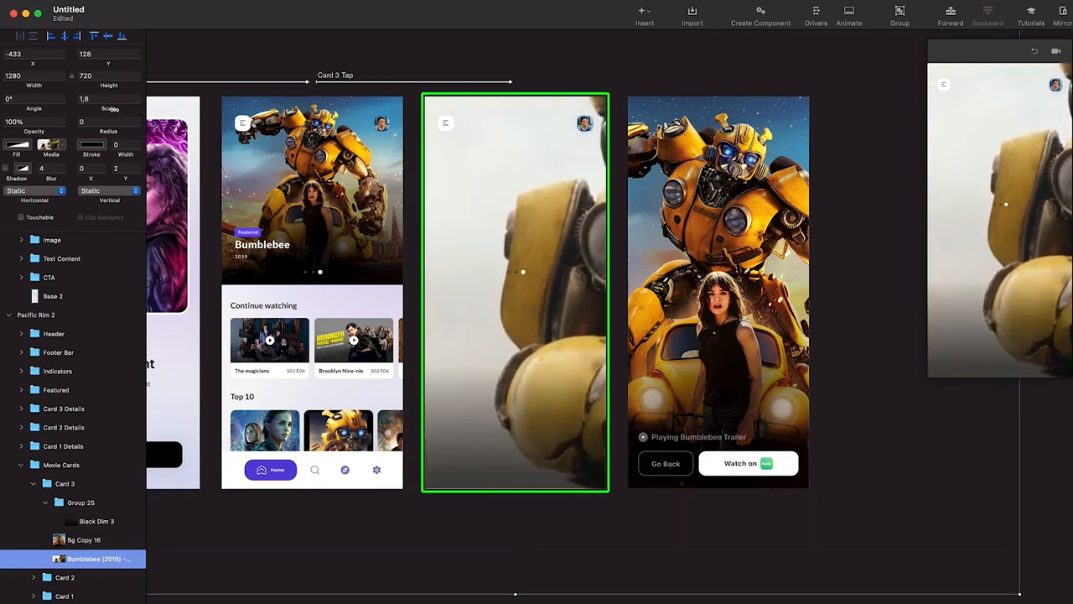
Set the Bumblebee video's scale to 1.4 and nudge it up to Y 86 so it fills the screen
text(,4)
key(Return)
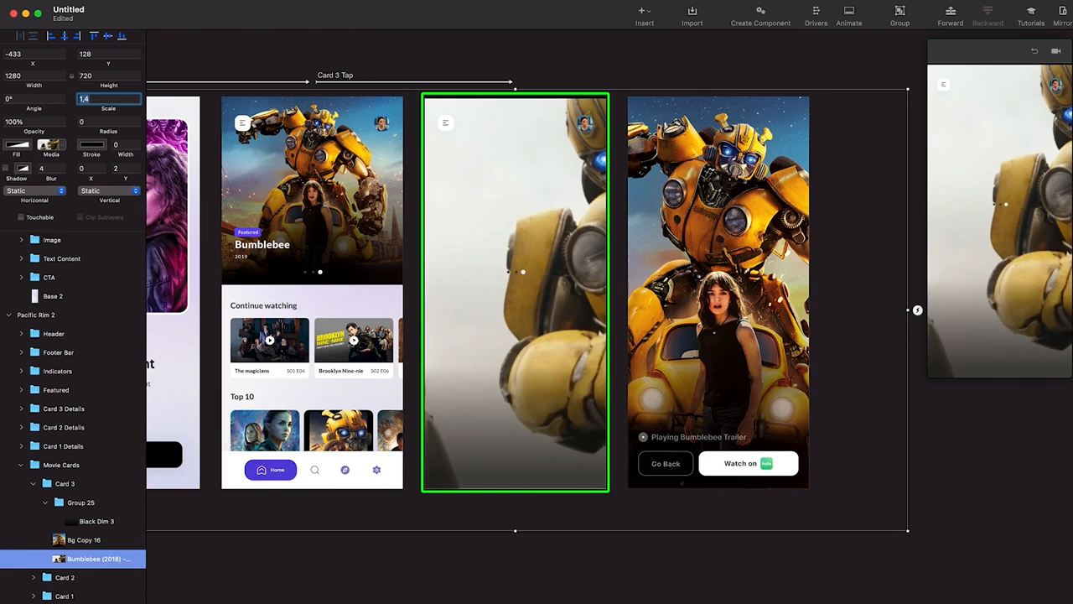
key(Down)
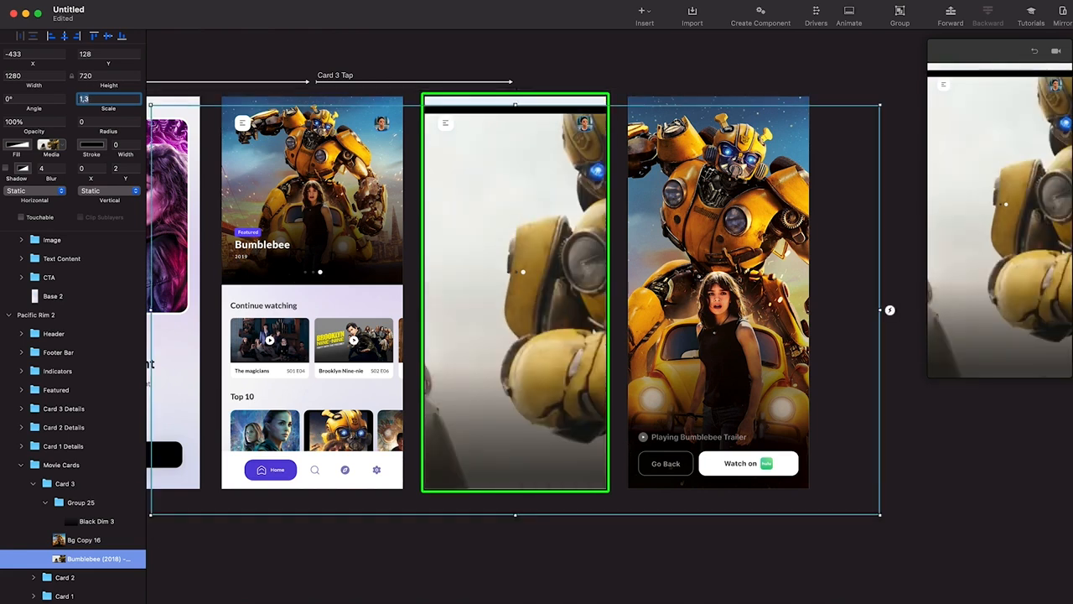
click(94, 521)
click(62, 567)
key(Up)
key(Up)
key(Up)
key(Up)
key(Up)
key(Up)
key(Up)
key(Up)
key(Up)
key(Up)
key(Up)
key(Up)
key(Up)
key(Up)
key(Up)
key(Up)
key(Up)
key(Up)
key(Up)
key(Up)
key(Up)
key(Up)
key(Up)
key(Up)
key(Up)
key(Up)
key(Up)
key(Up)
key(Up)
key(Up)
key(Down)
key(Down)
key(Down)
key(Down)
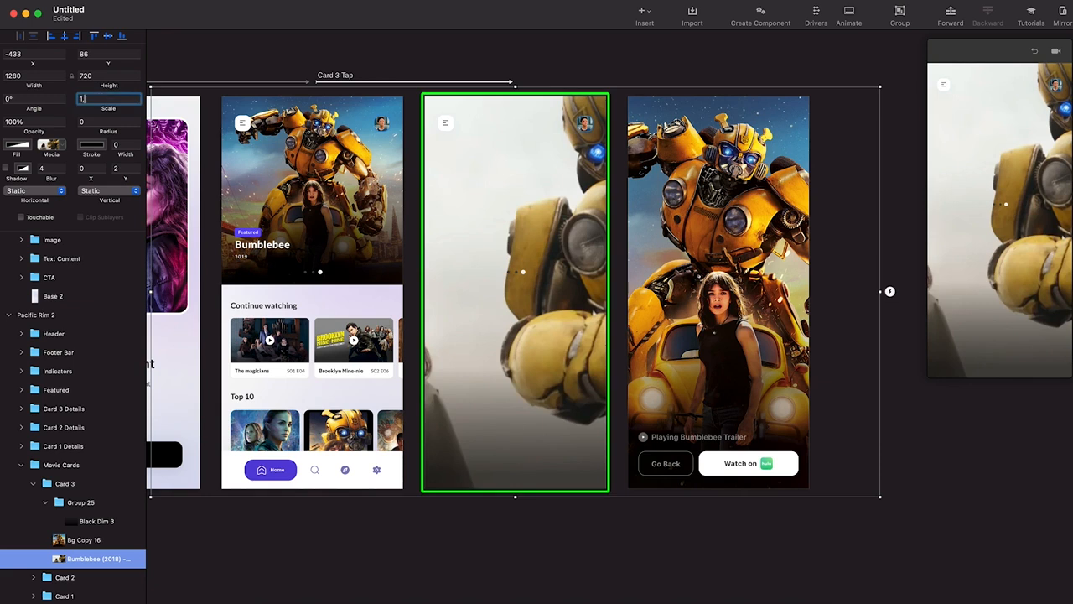
Copy the Bumblebee (2018) video from Pacific Rim 2 into the home screen's Card 3, directly beneath the Bg Copy 16 poster
click(283, 217)
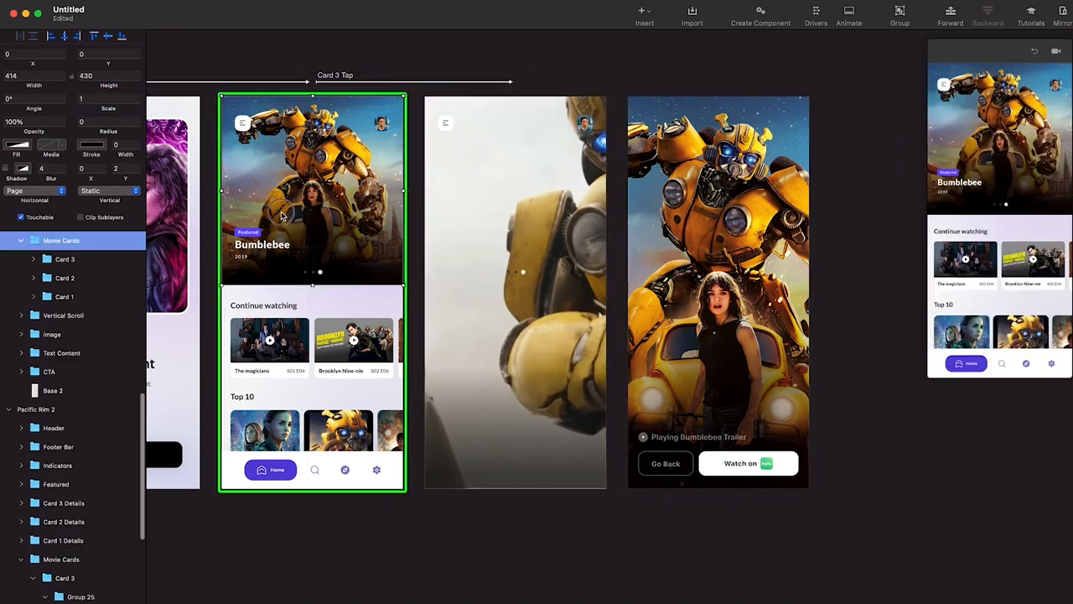
click(515, 252)
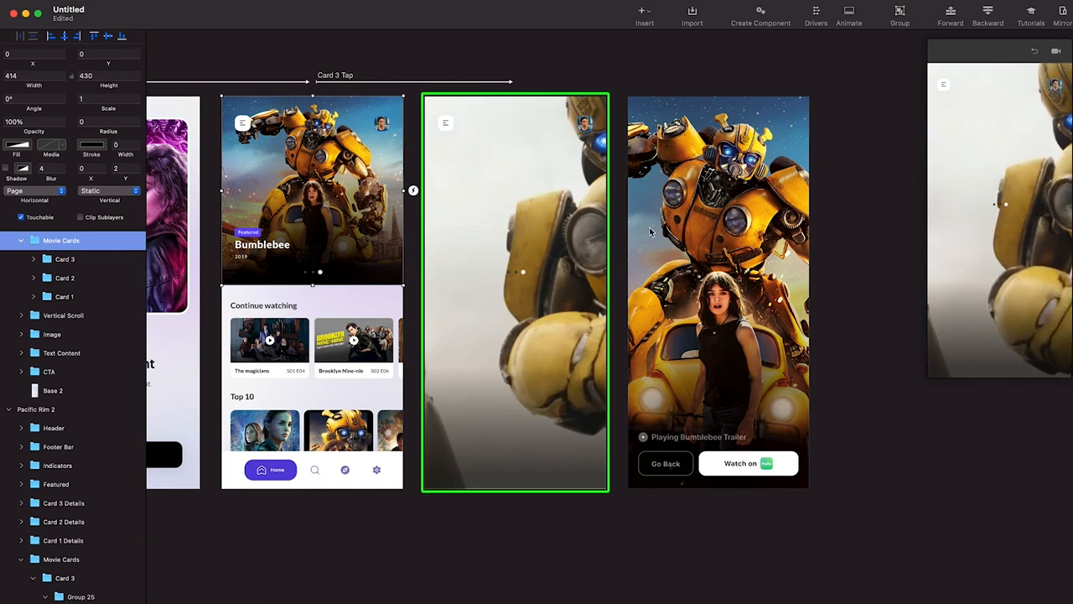
click(537, 422)
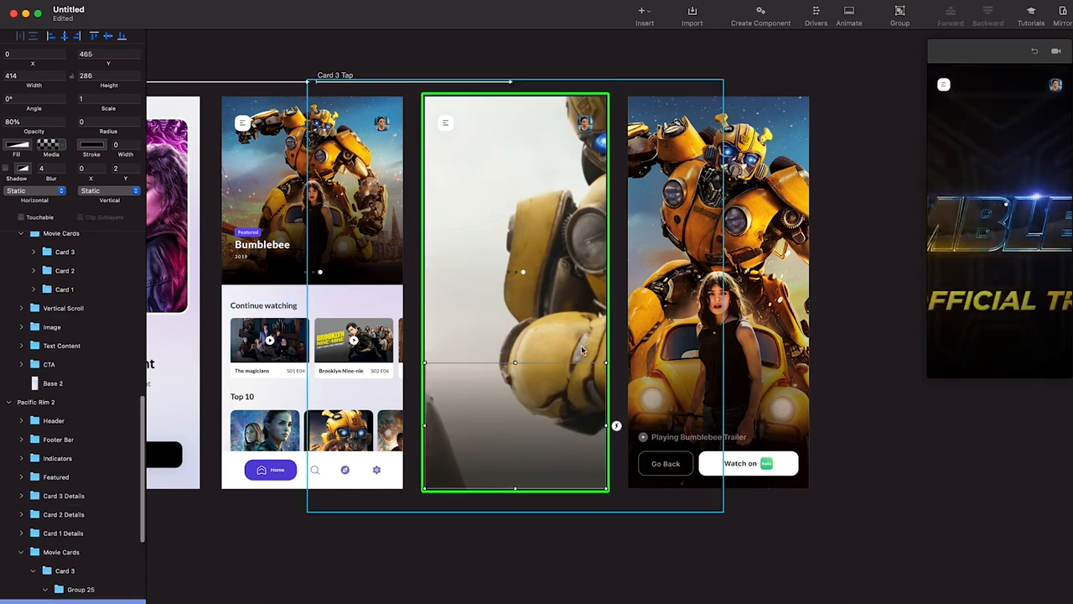
click(59, 238)
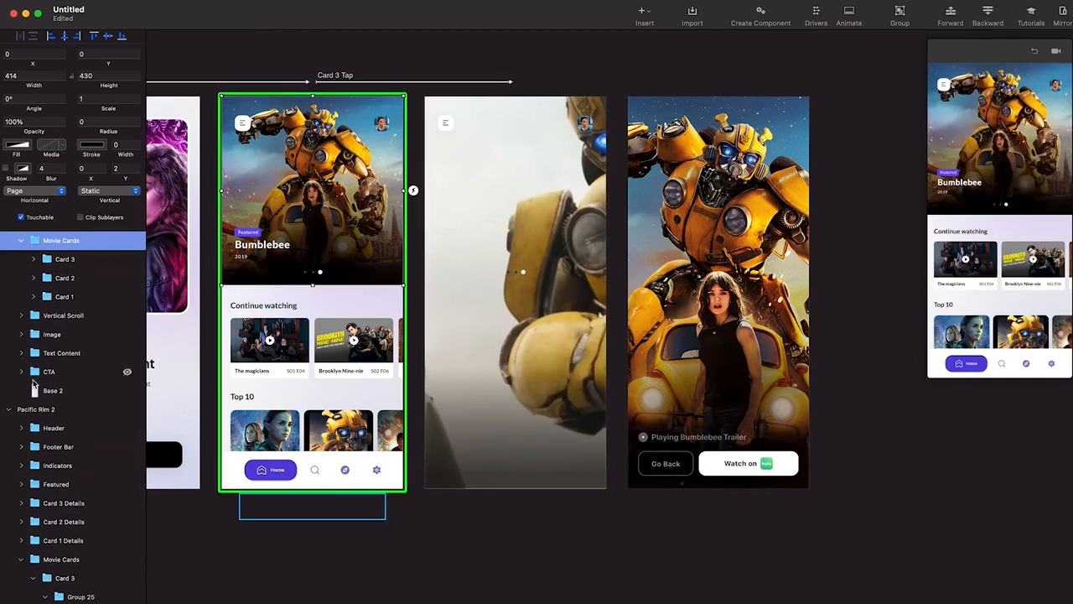
click(236, 257)
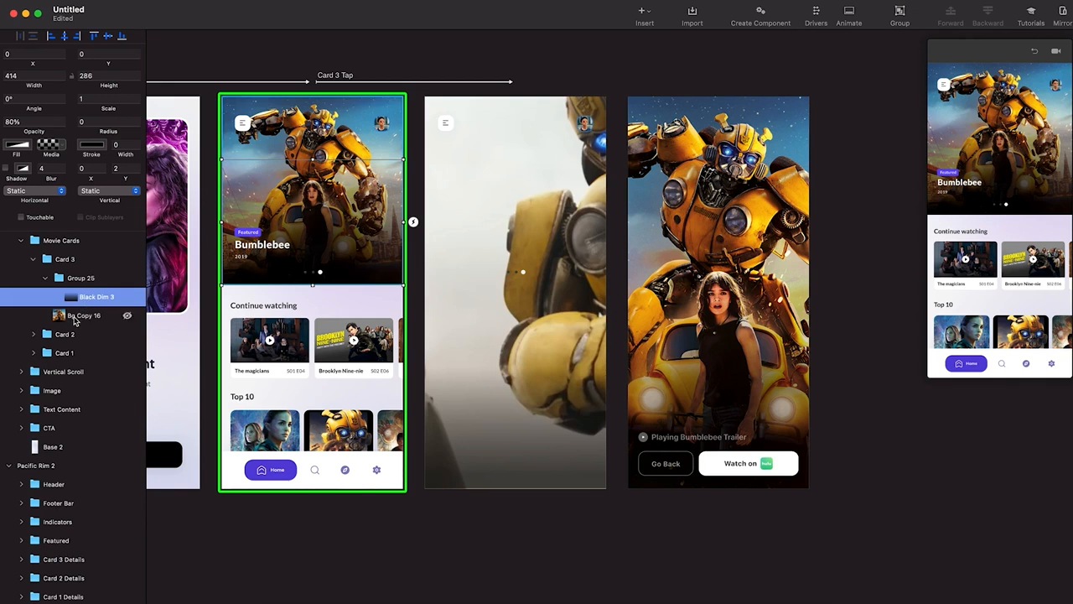
click(84, 315)
scroll(472, 291, down, 3)
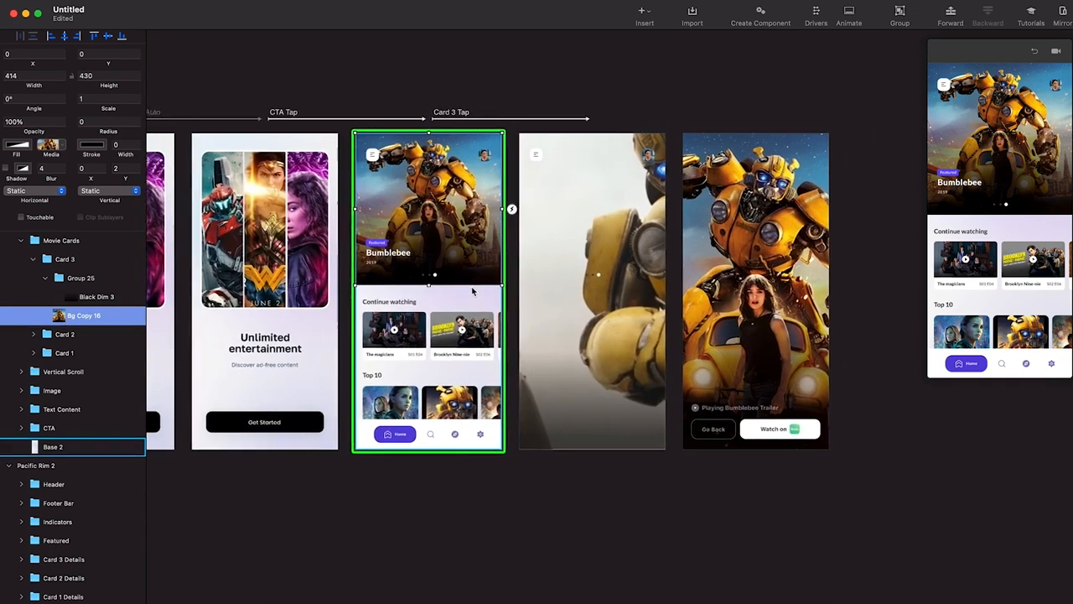
click(600, 384)
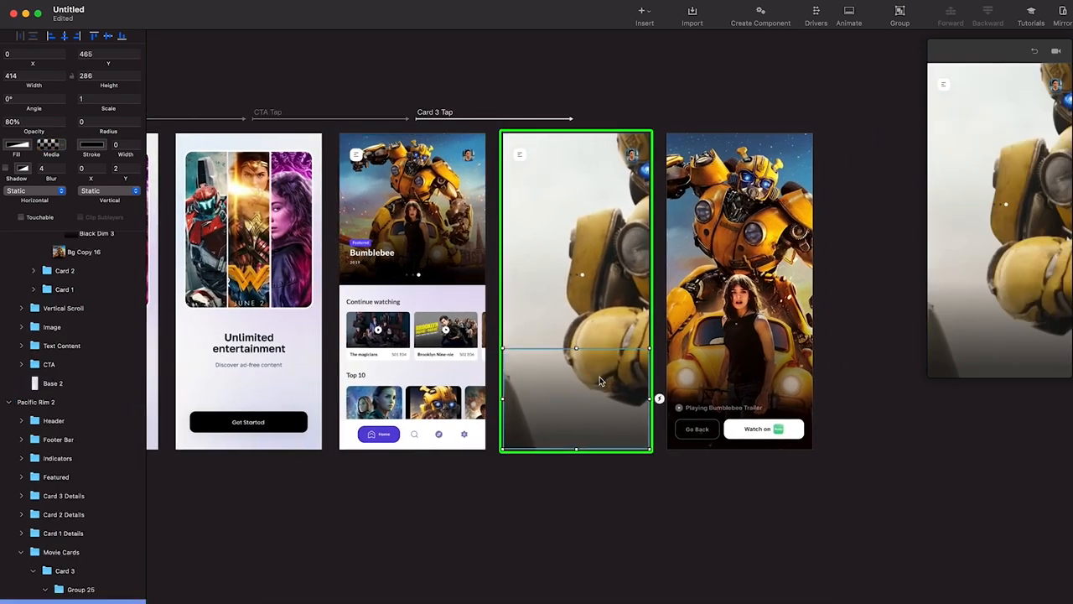
scroll(100, 558, down, 2)
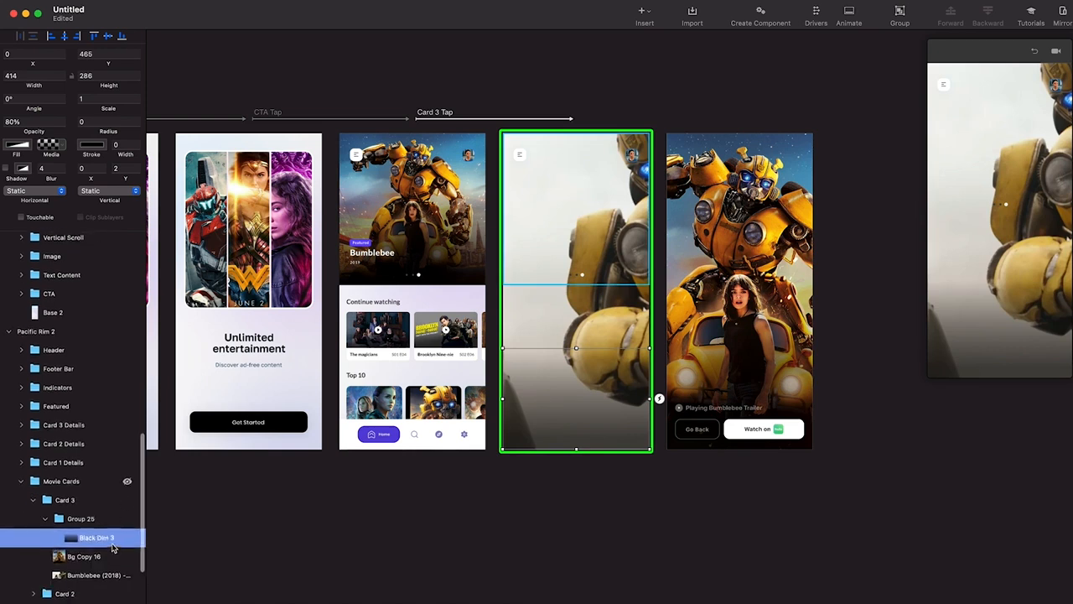
click(80, 572)
click(425, 224)
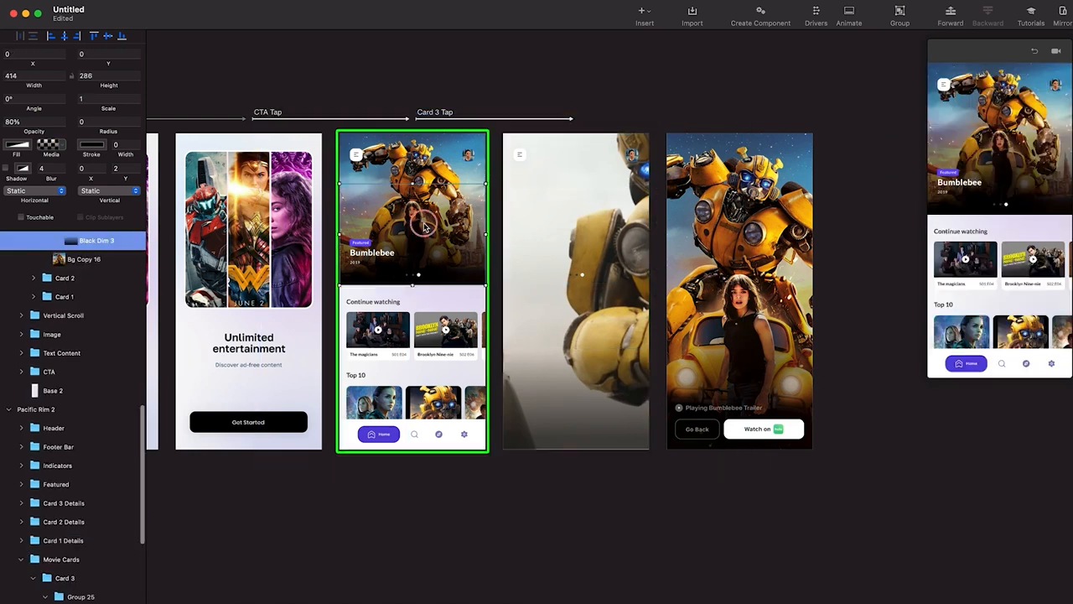
scroll(76, 334, up, 3)
click(81, 355)
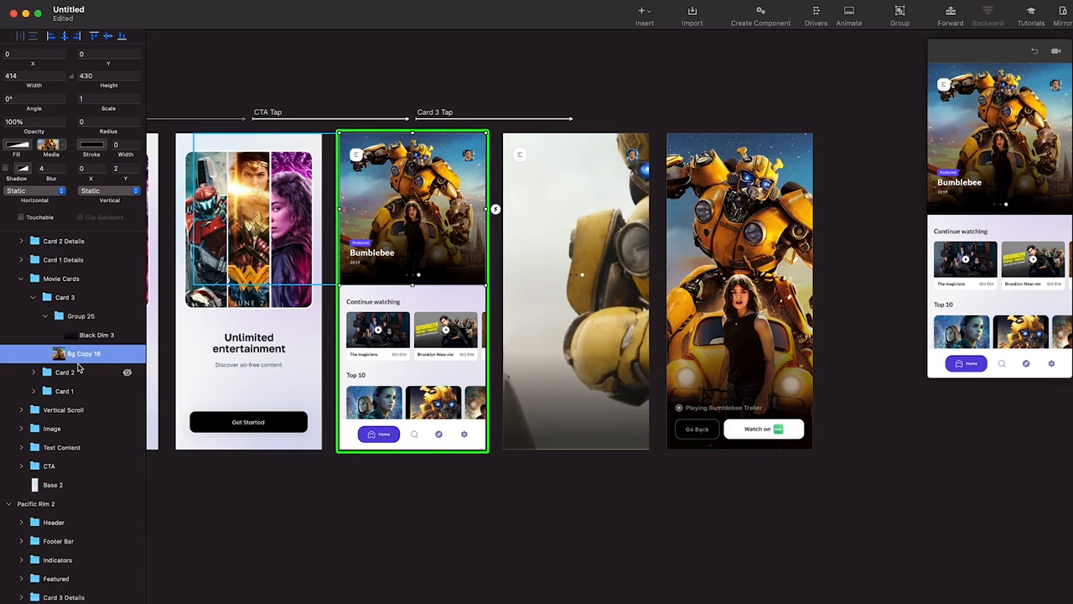
key(super+v)
drag(75, 354, 75, 382)
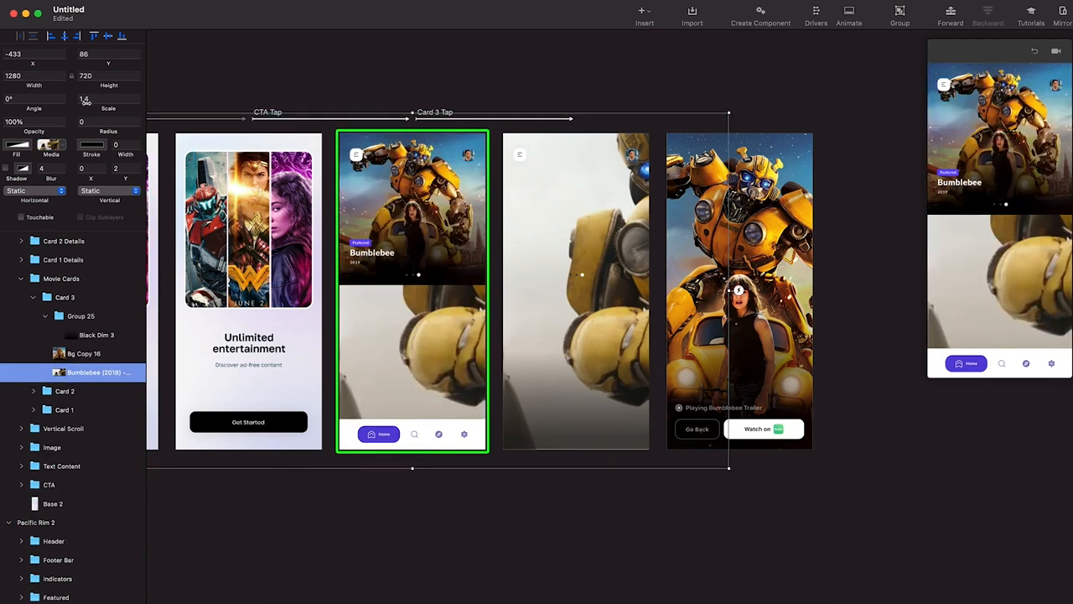
Scale the pasted video to 0.6 and move it up behind the Bumblebee poster on the home screen
key(Return)
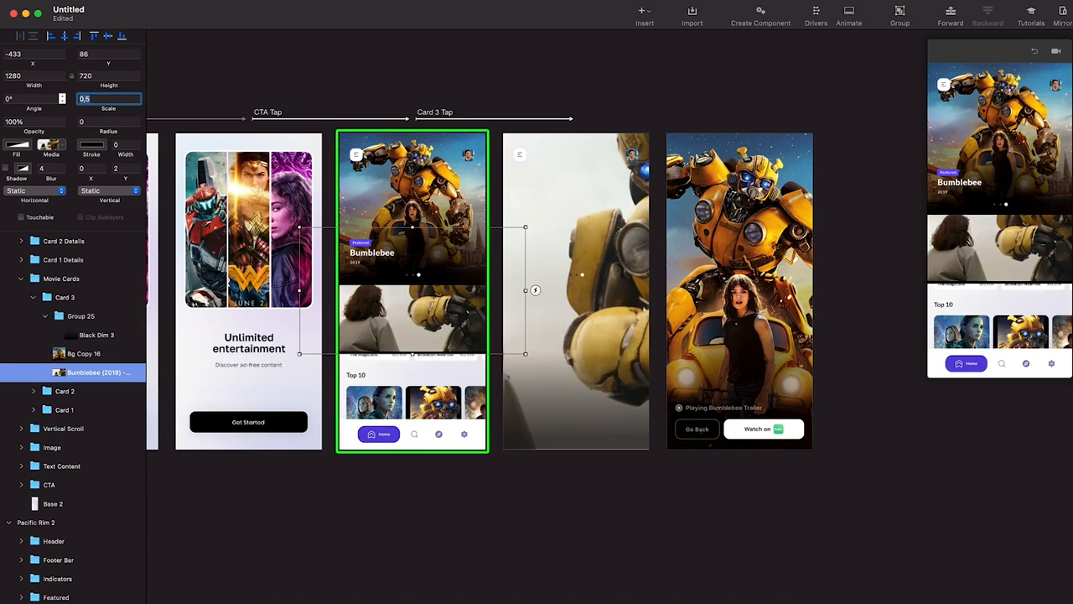
drag(450, 334, 450, 249)
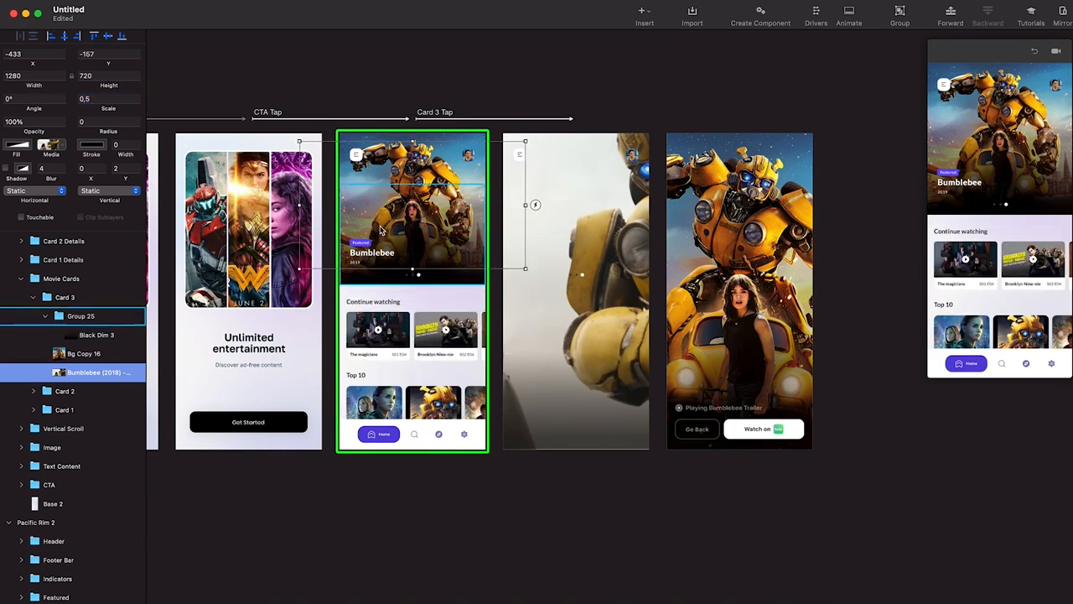
click(100, 99)
text(0,8)
key(Return)
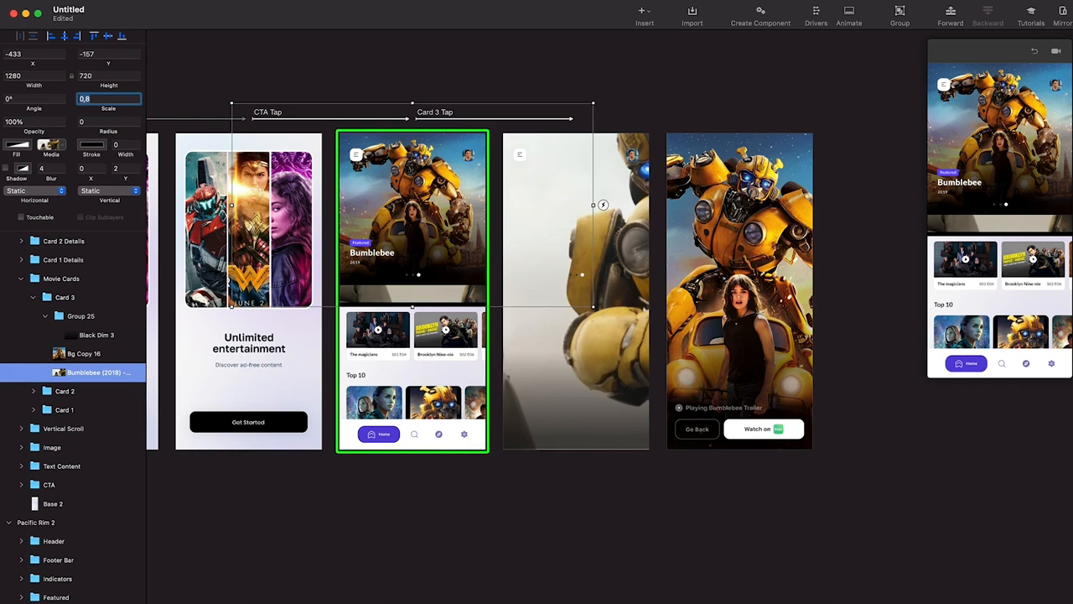
text(0,6)
key(Return)
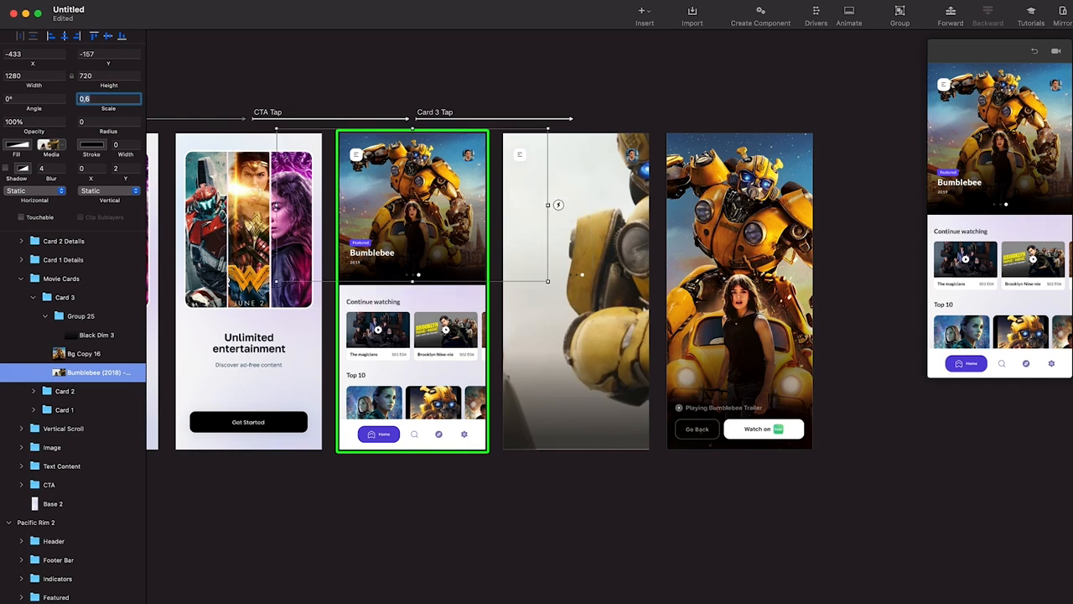
Center the pasted video vertically in Card 3 and preview the Card 3 tap transition
scroll(474, 65, up, 3)
click(109, 38)
scroll(579, 182, down, 2)
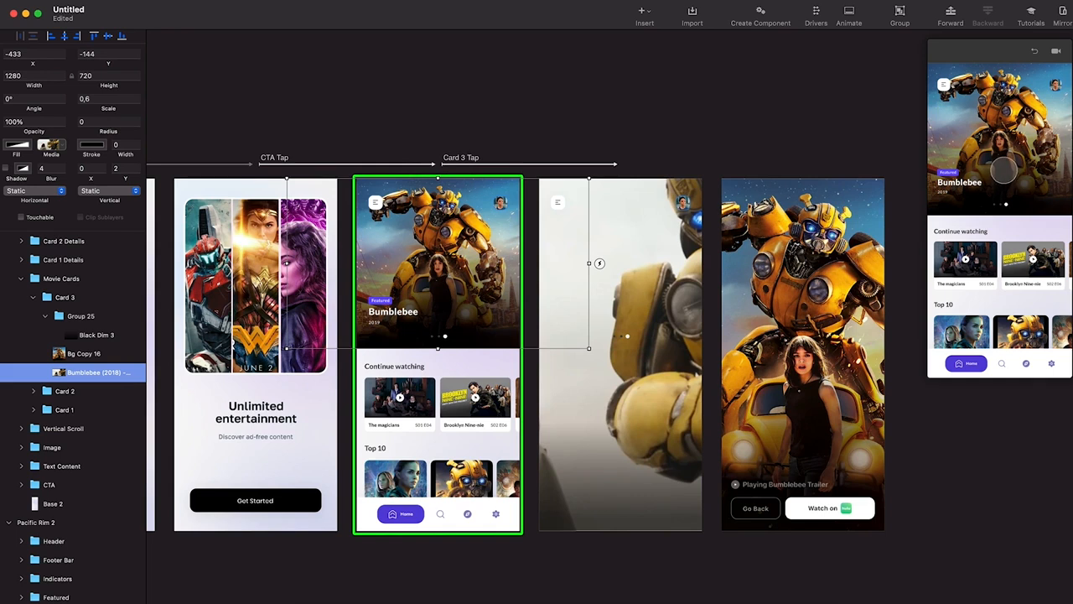
click(1000, 145)
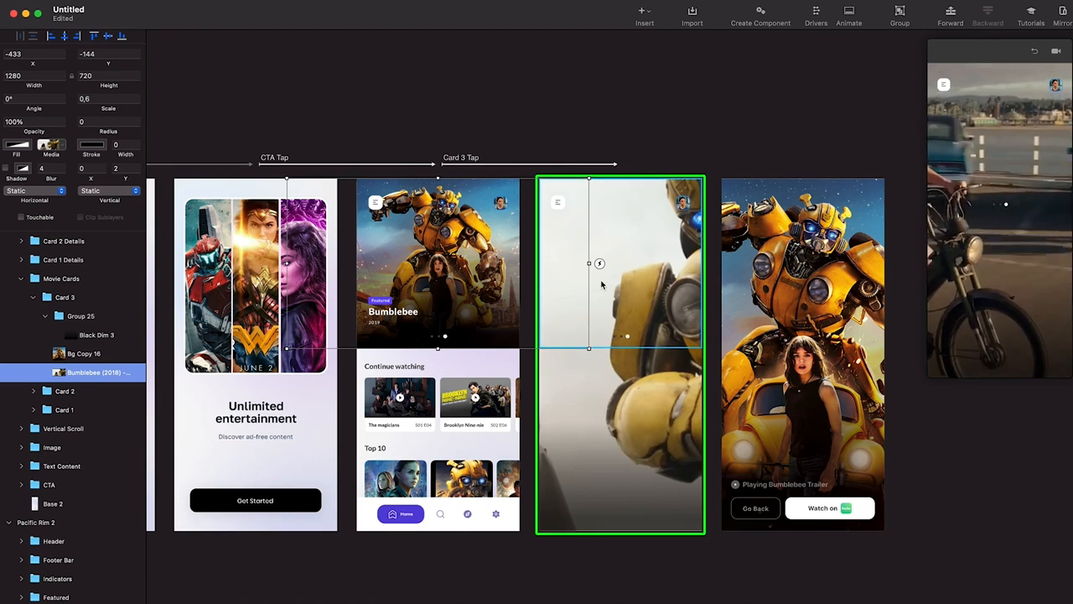
Move Pacific Rim 2's Header above the screen to Y -43 and set its opacity to 0%
scroll(601, 285, down, 2)
scroll(602, 285, right, 3)
click(598, 216)
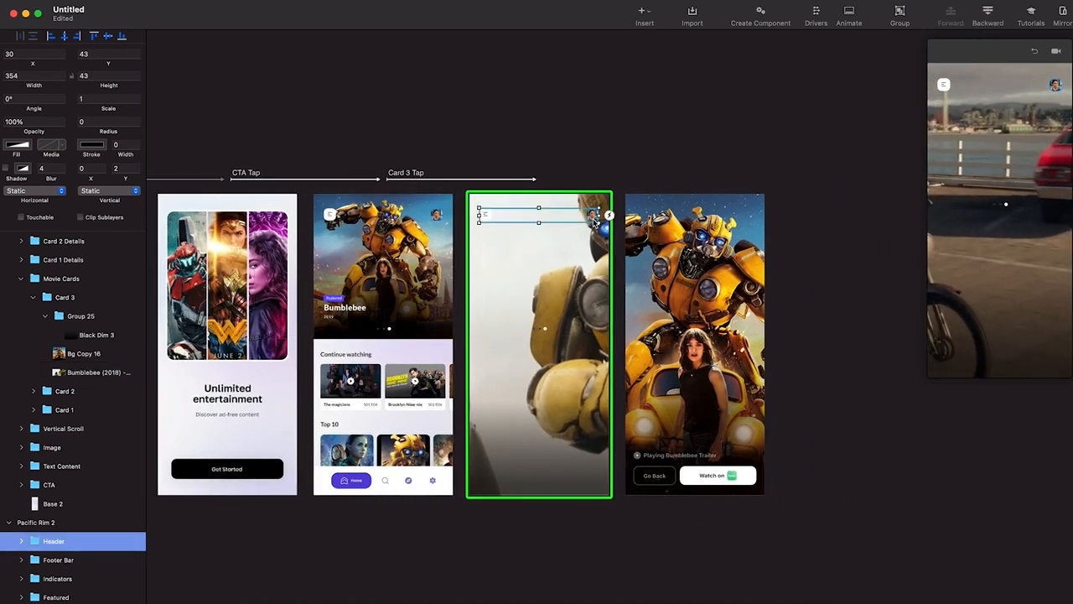
drag(595, 220, 595, 196)
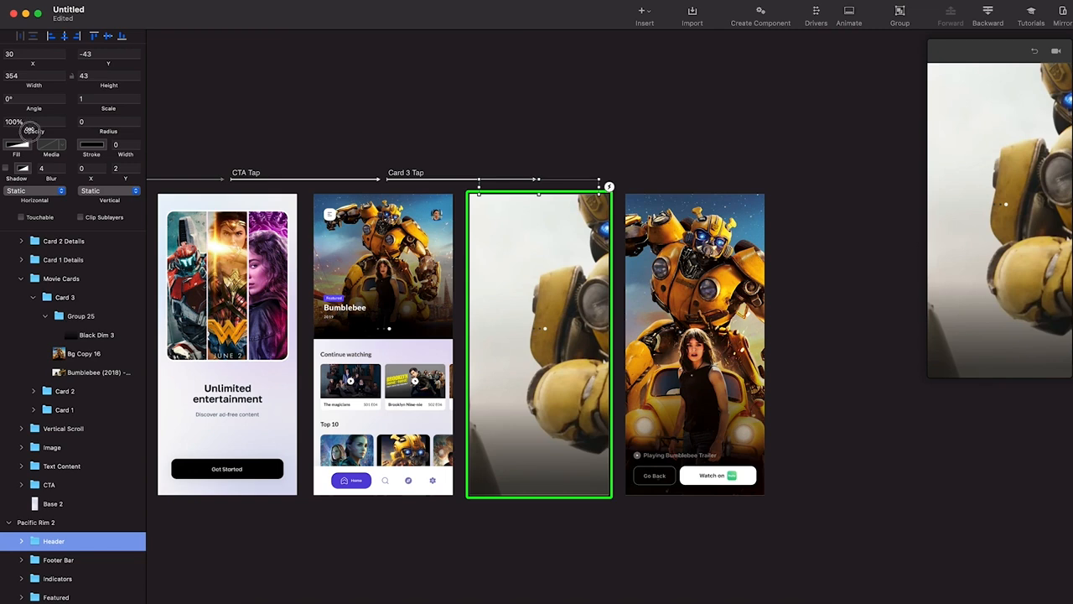
Group the Promo Video's play button, trailer label, Go Back button and Watch on button into a folder named Elements
scroll(477, 202, down, 2)
scroll(478, 202, down, 3)
scroll(477, 201, left, 3)
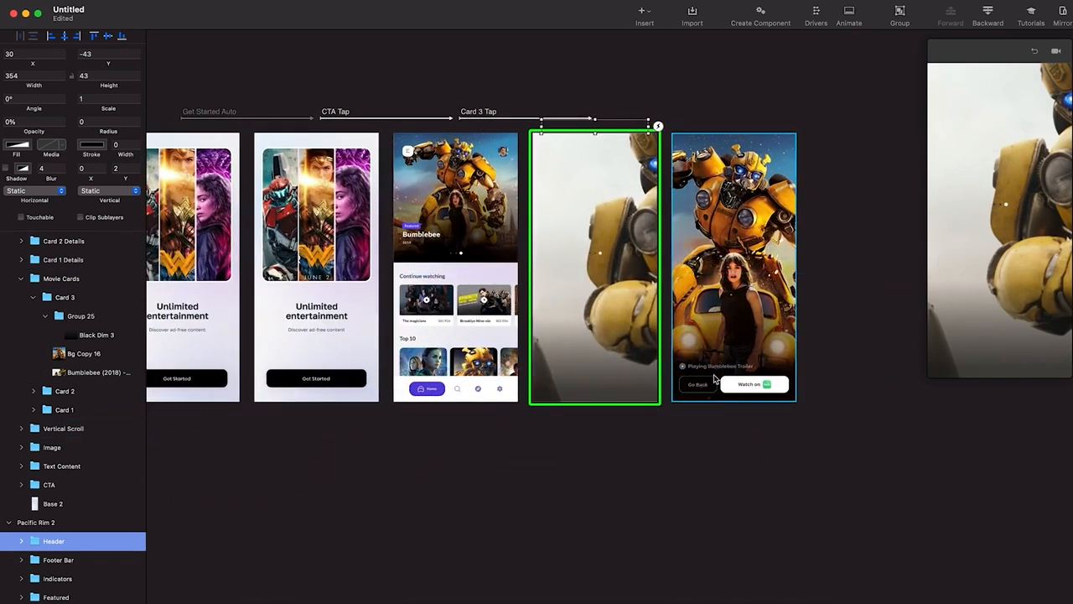
click(714, 379)
click(736, 388)
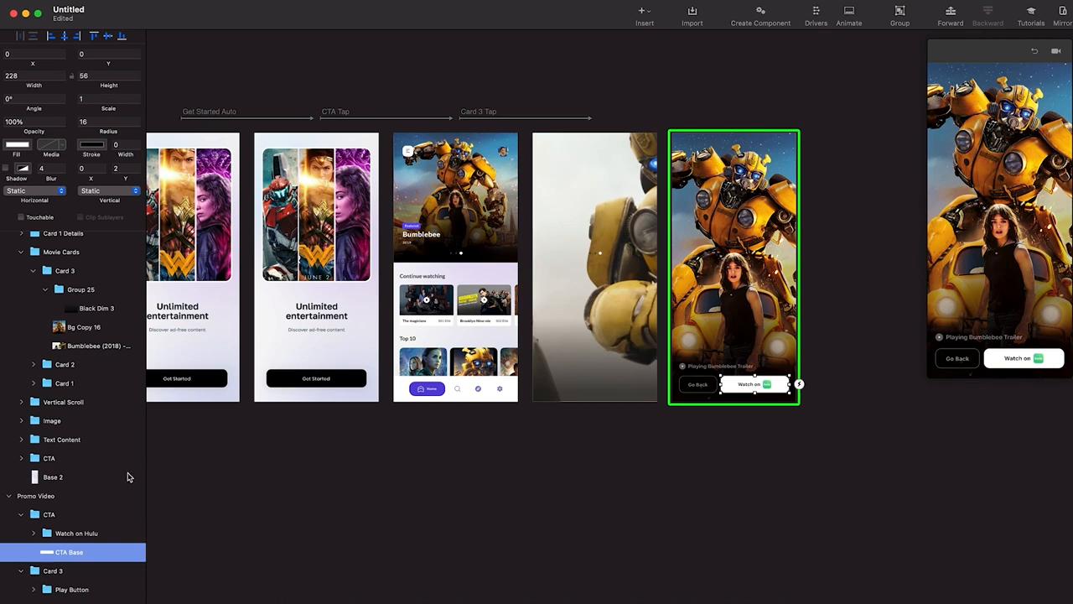
click(21, 514)
click(21, 532)
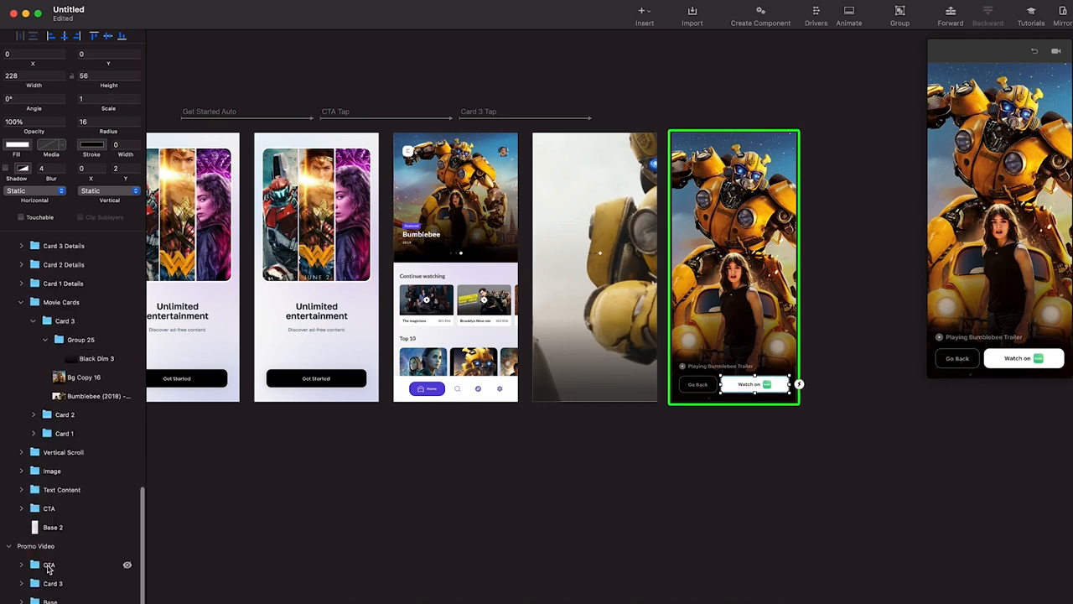
click(49, 567)
scroll(841, 408, up, 3)
click(687, 348)
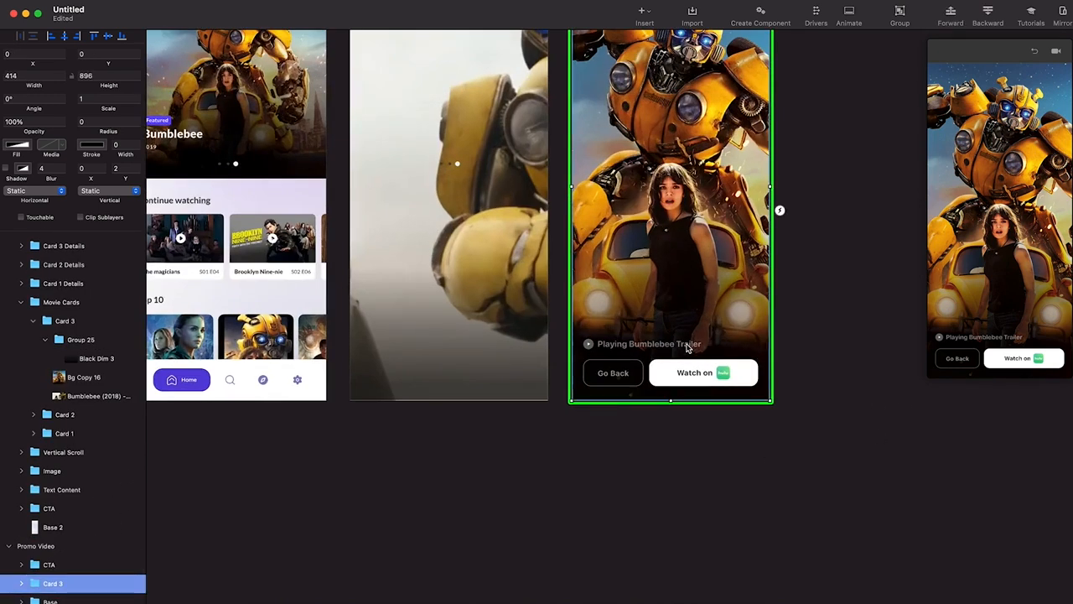
click(688, 348)
shift+click(604, 375)
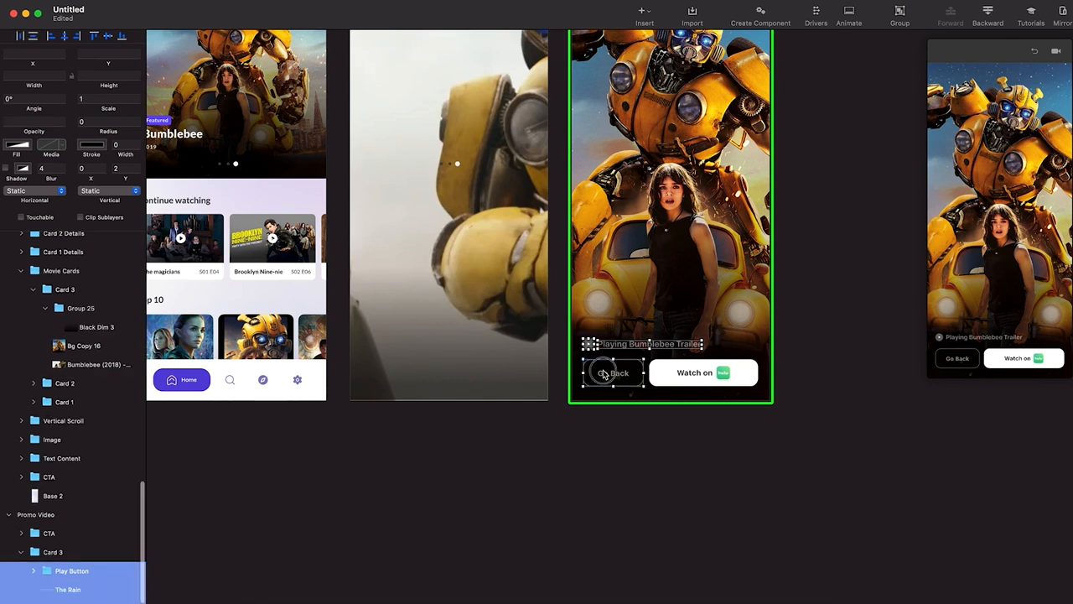
shift+click(678, 373)
key(super+g)
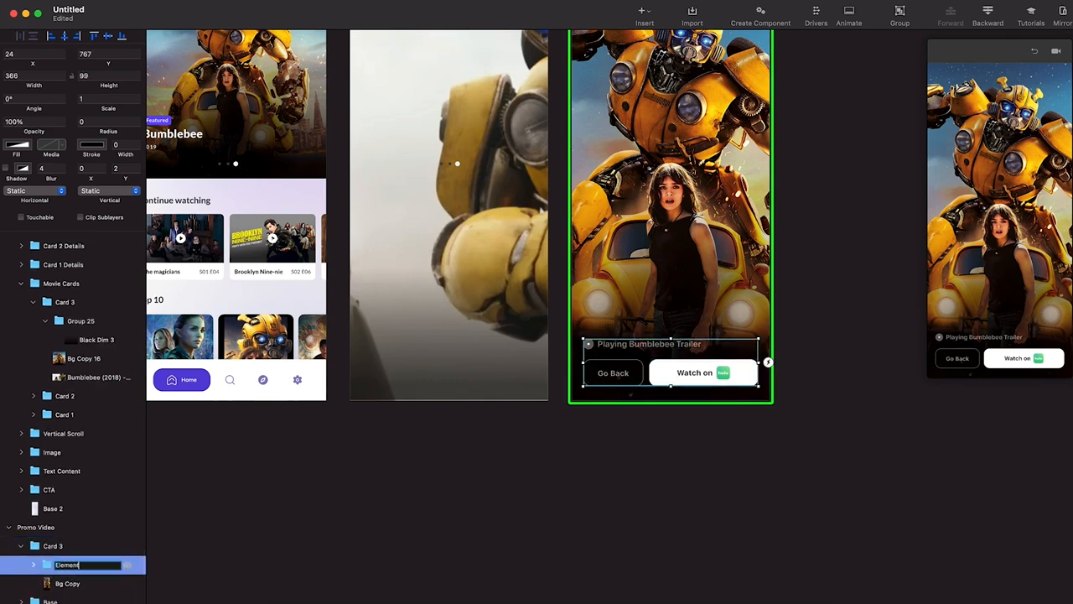
Copy the Elements group into Pacific Rim 2 and the home screen, placing the home copy below the screen at Y 916 with 0% opacity
click(432, 343)
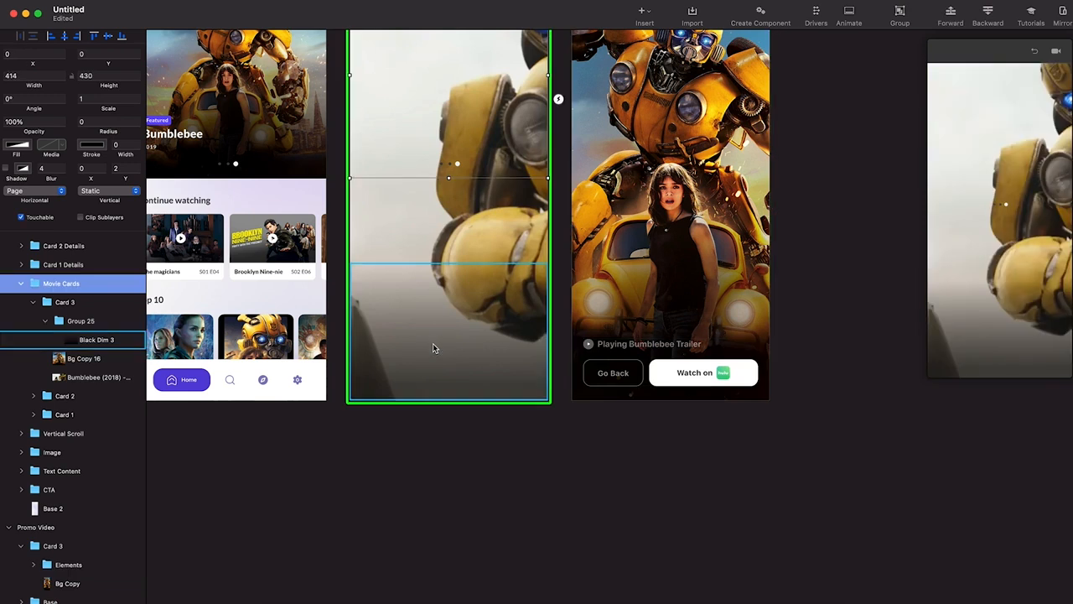
key(super+v)
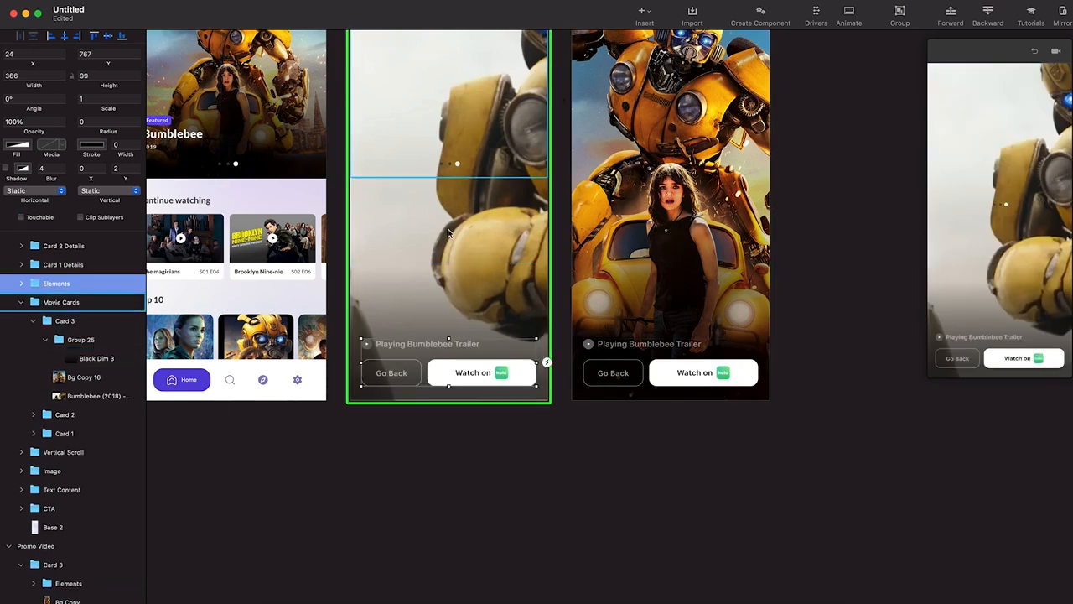
scroll(449, 237, left, 5)
drag(546, 386, 546, 441)
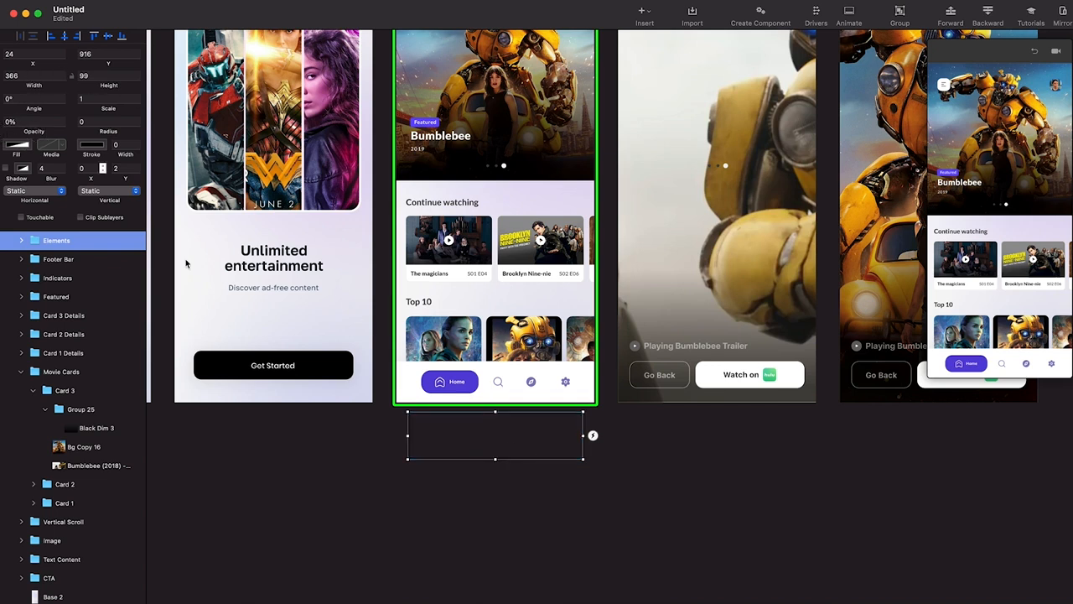
Offset the CTA 2 button group further down inside the home screen's Elements group
click(21, 240)
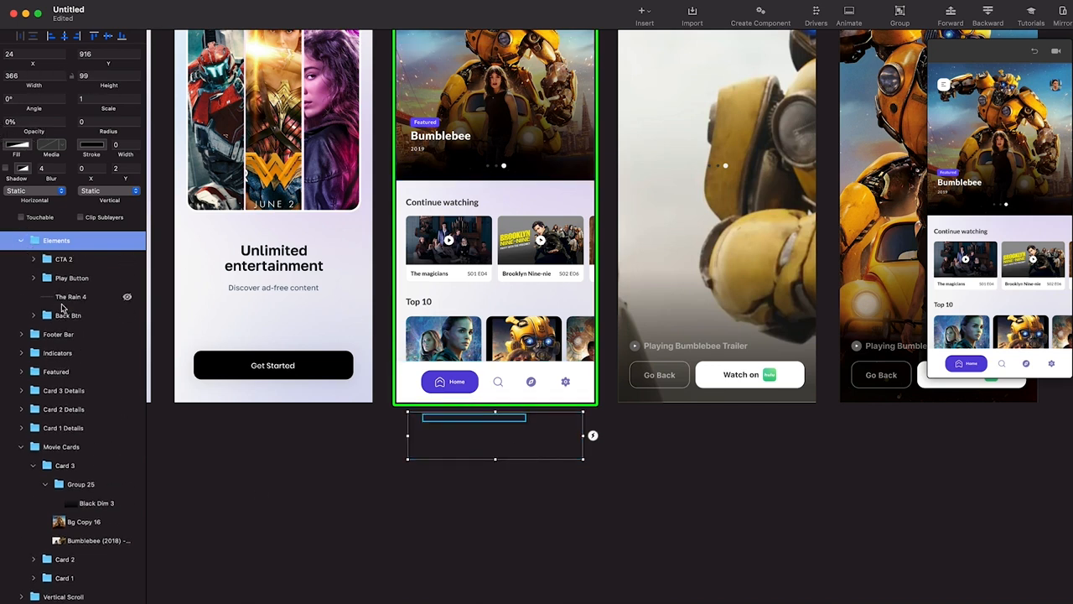
click(61, 310)
click(64, 277)
click(66, 260)
key(shift+Down)
key(shift+Down)
key(shift+Down)
key(shift+Down)
key(shift+Down)
key(shift+Down)
key(shift+Down)
key(shift+Down)
key(shift+Down)
key(shift+Down)
key(shift+Down)
key(shift+Down)
key(shift+Down)
key(shift+Down)
key(shift+Down)
key(shift+Down)
key(shift+Down)
key(shift+Down)
key(shift+Down)
Move the Back Btn group down to Y 133 inside the home screen's Elements group
click(72, 316)
key(shift+Down)
key(shift+Down)
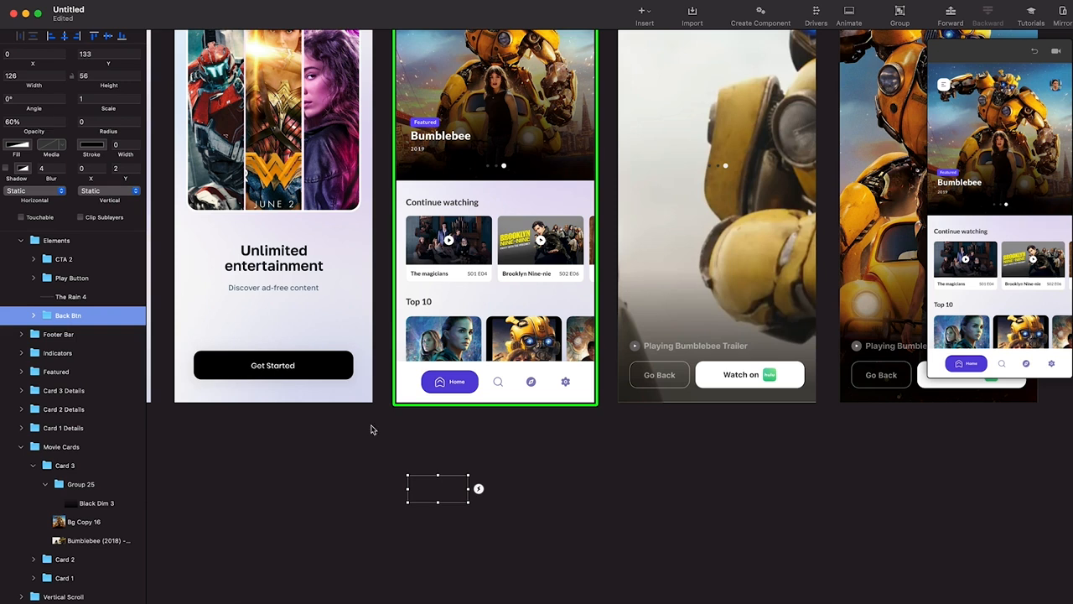
Preview the Card 3 tap transition to check how the trailer and its call-to-action elements animate in and out
scroll(495, 397, down, 2)
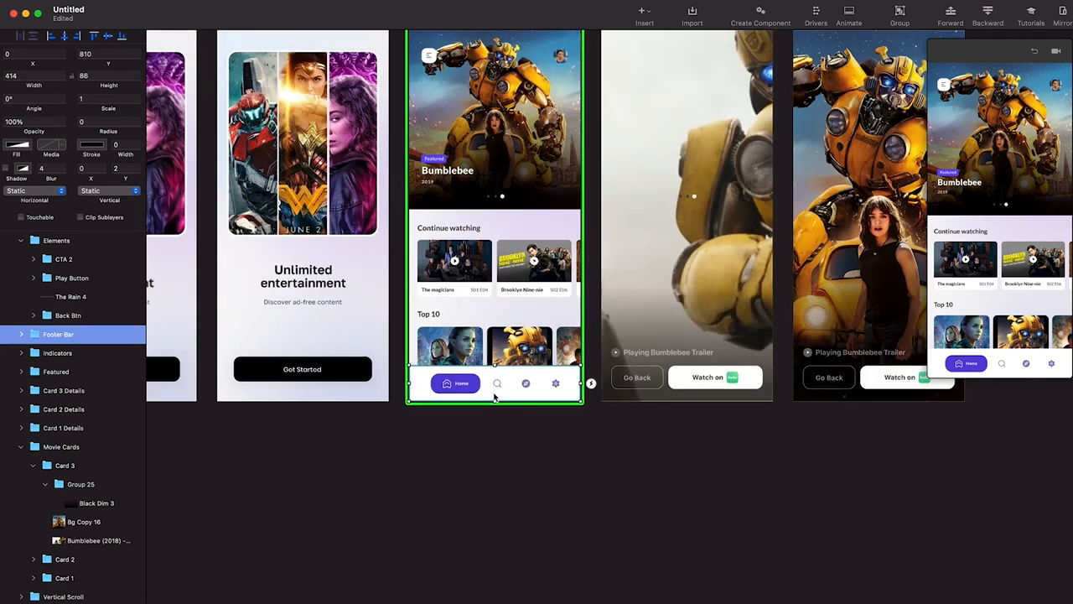
scroll(575, 459, right, 3)
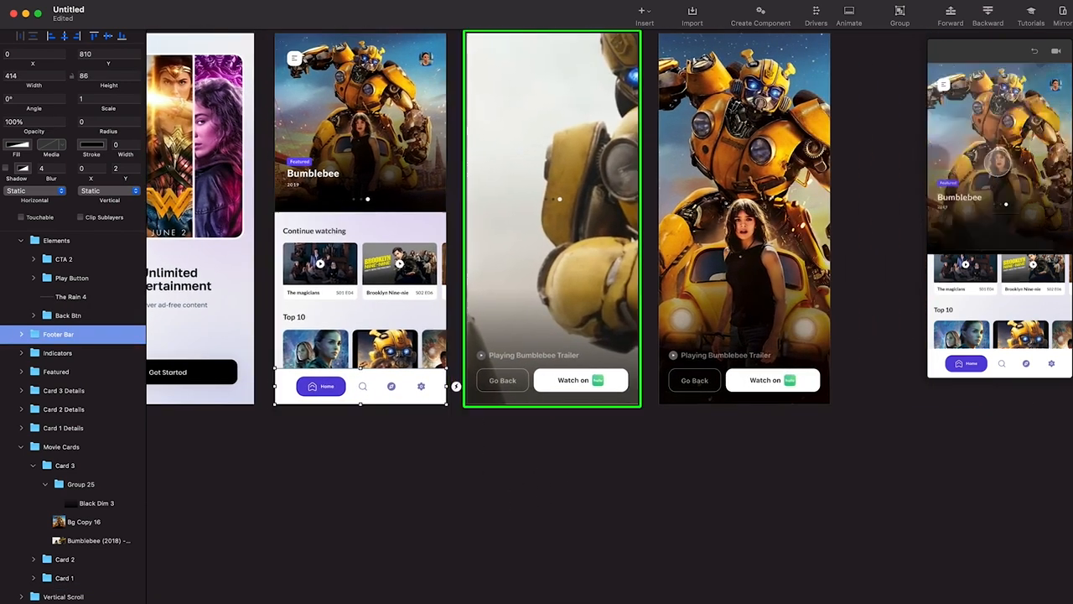
scroll(435, 375, down, 3)
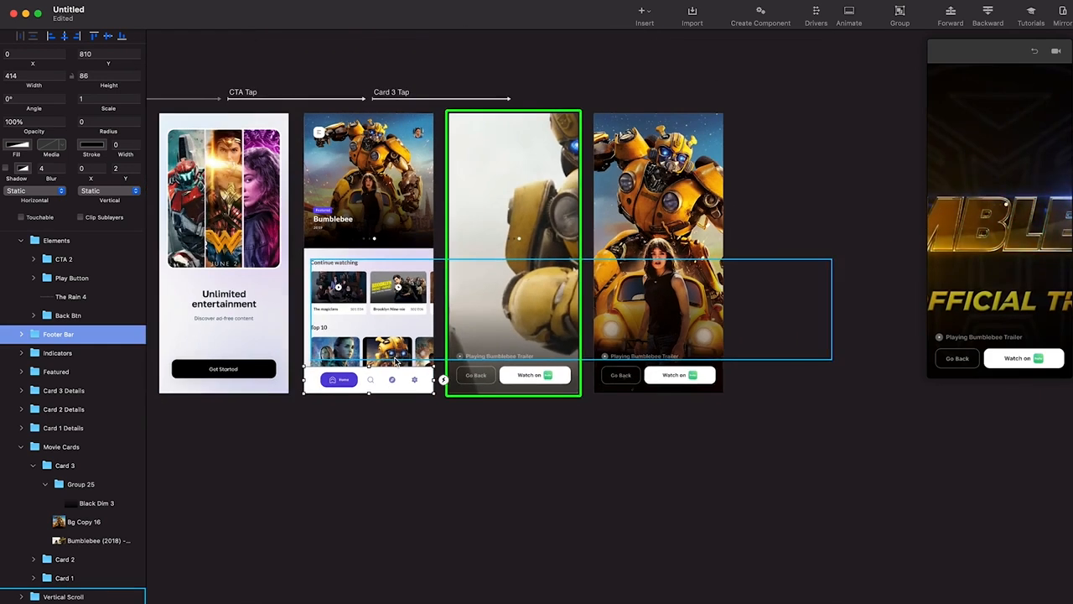
scroll(402, 336, up, 1)
click(376, 242)
click(1049, 126)
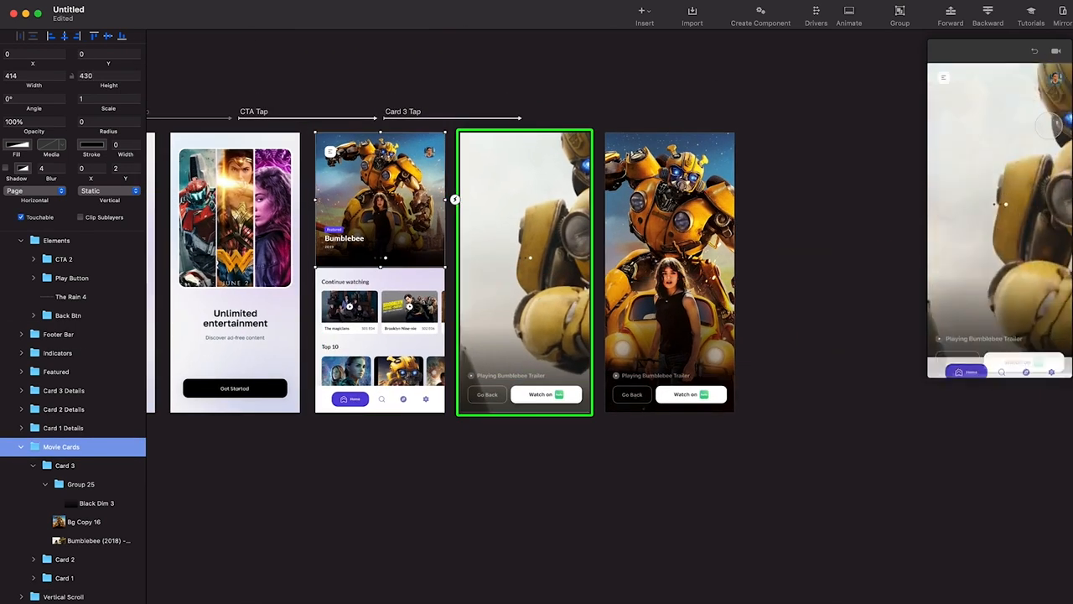
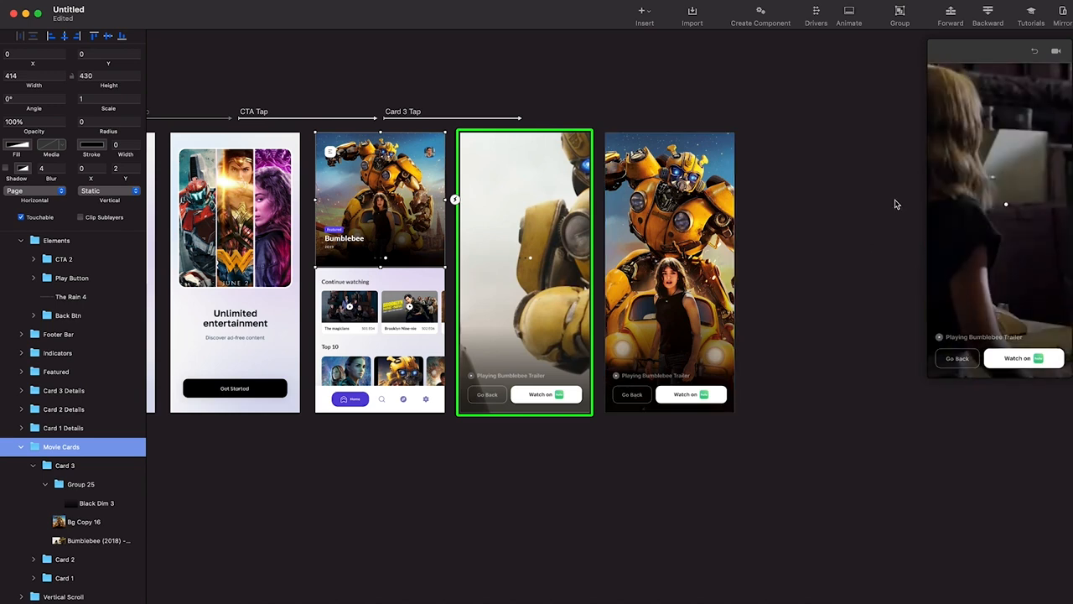
Move Pacific Rim 2's Indicators down to Y 476 and fade out their opacity
click(526, 260)
scroll(529, 260, up, 5)
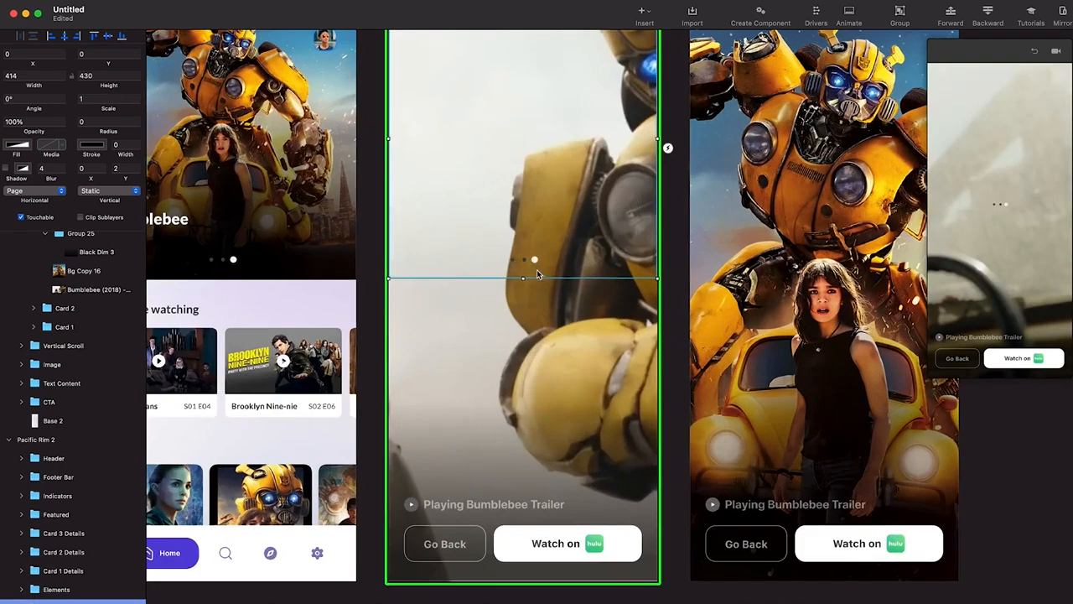
click(538, 262)
key(shift+Down)
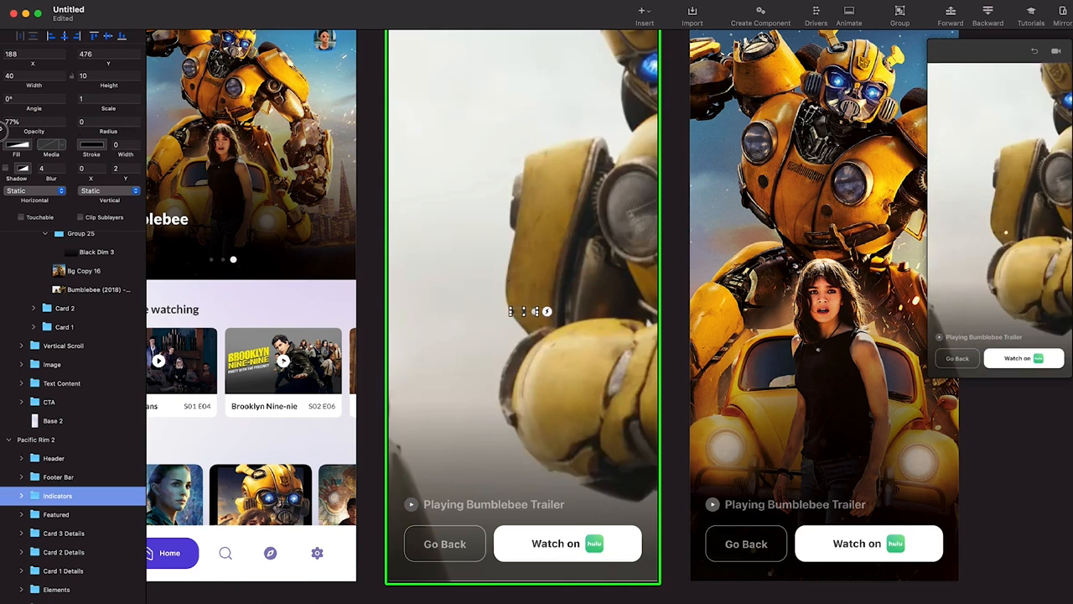
click(311, 172)
scroll(310, 172, down, 5)
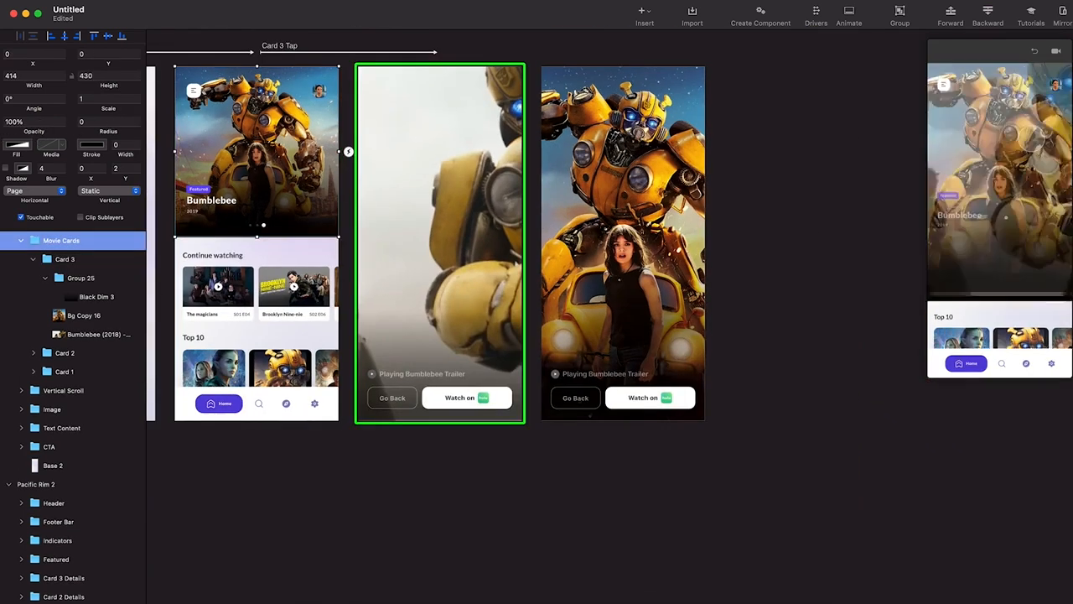
In the Card 3 Tap timeline, extend all animations from Indicators through the Bumblebee (2018) video to end at 0.62 s
click(391, 54)
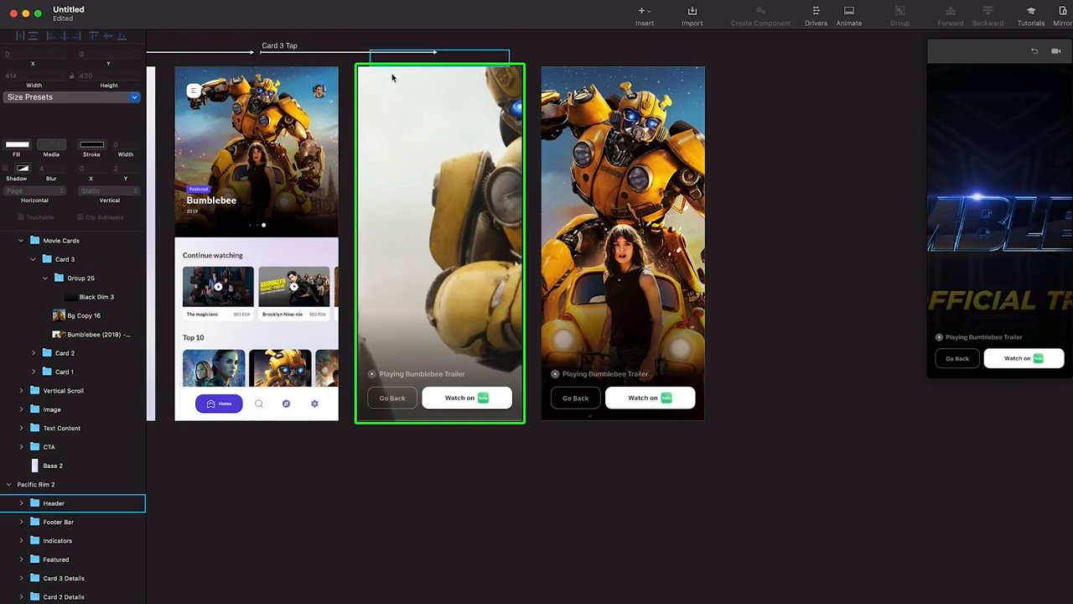
scroll(439, 561, down, 5)
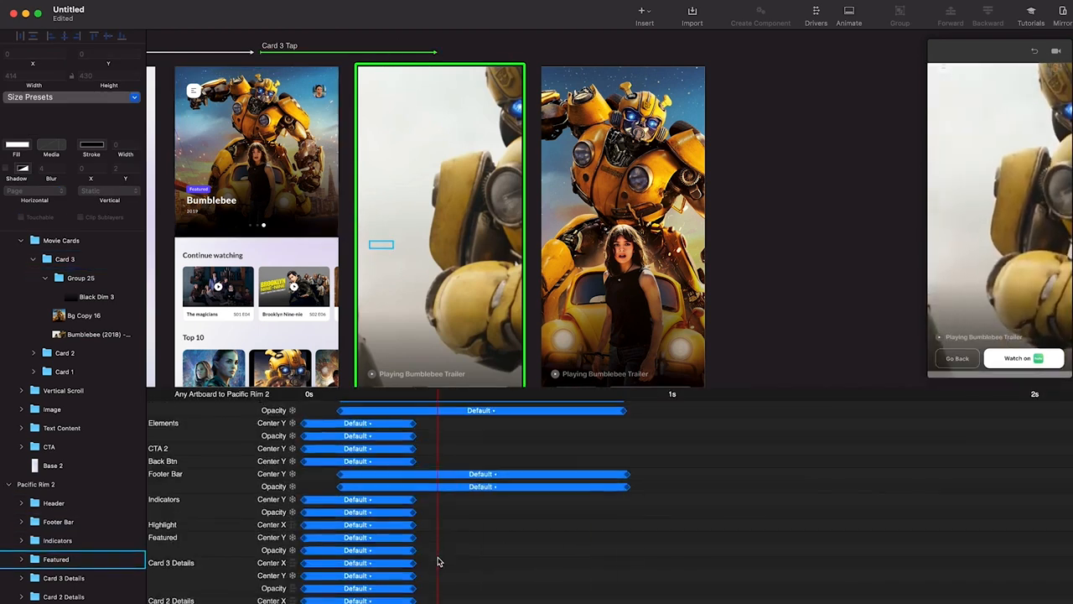
drag(568, 393, 568, 201)
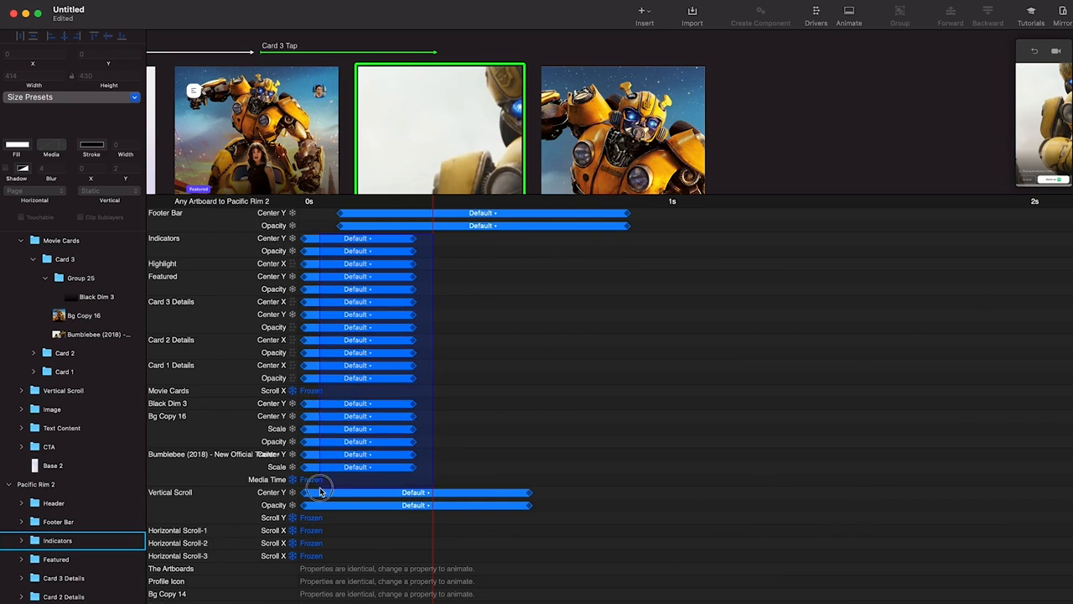
drag(412, 467, 535, 468)
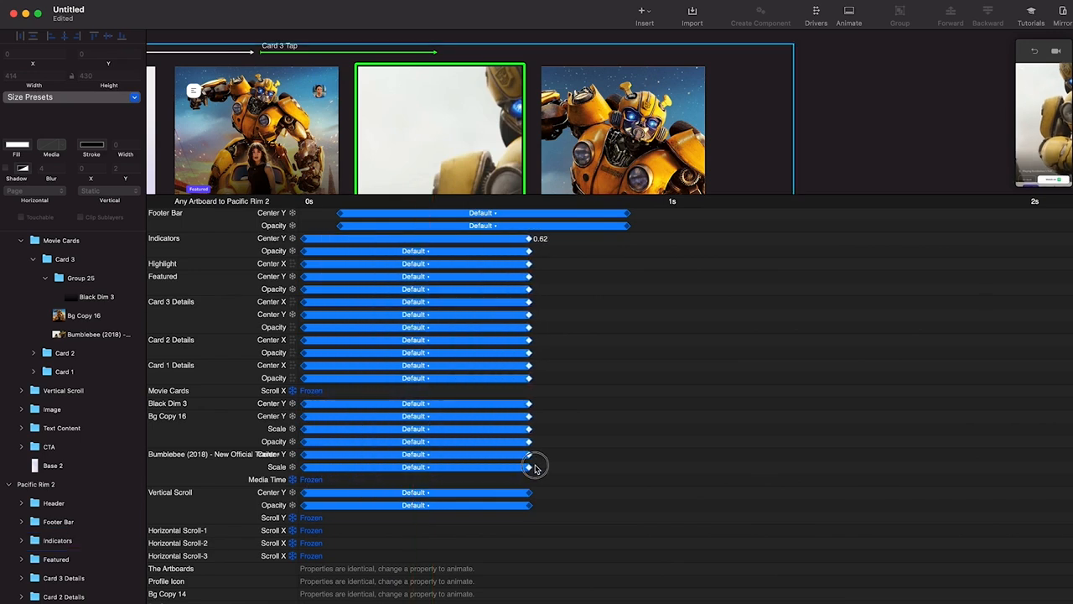
Start the Header and Footer Bar animations at 0 s and extend the Elements, CTA 2 and Back Btn animations to about 0.85 s
scroll(631, 265, up, 3)
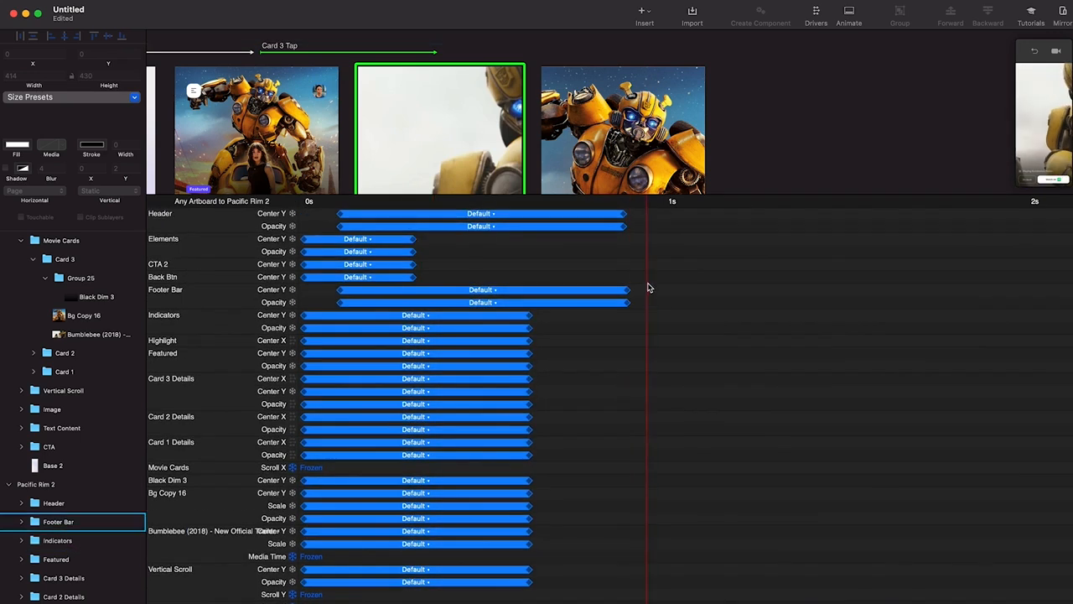
drag(337, 303, 301, 304)
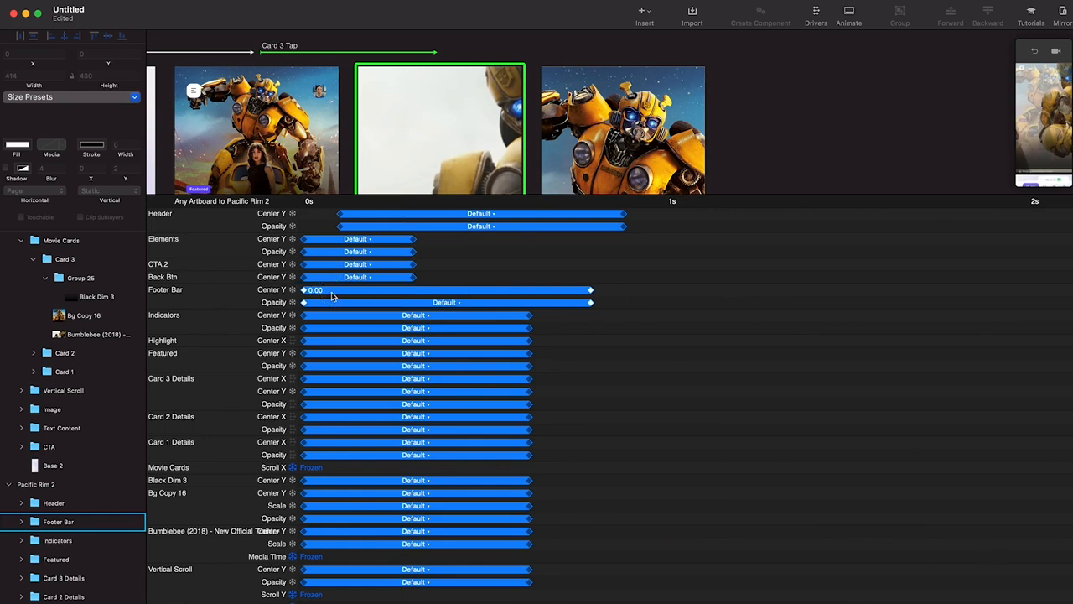
drag(369, 216, 333, 216)
drag(365, 293, 613, 257)
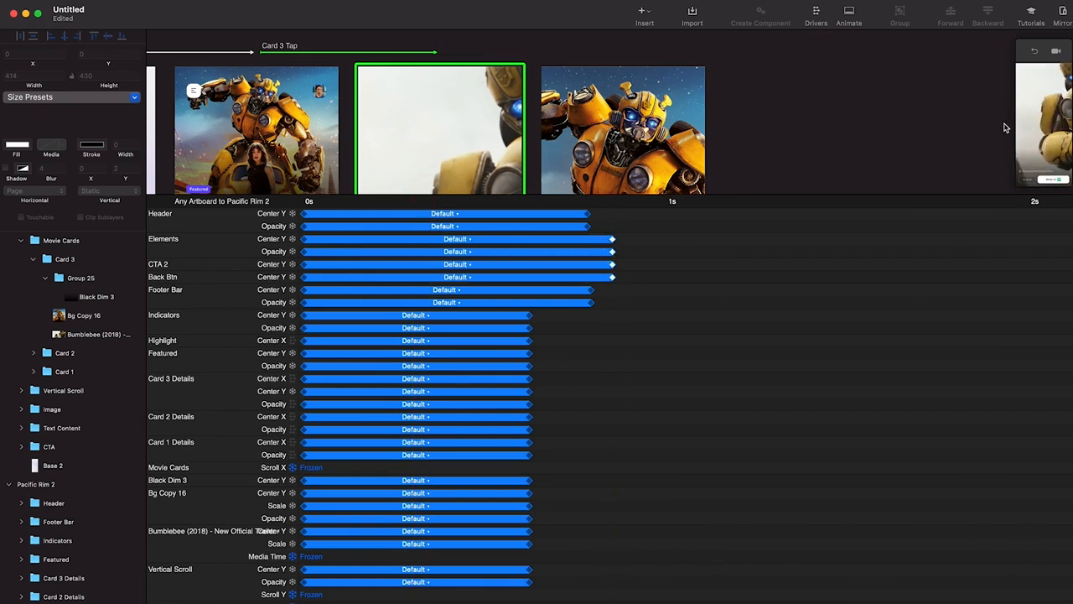
click(847, 15)
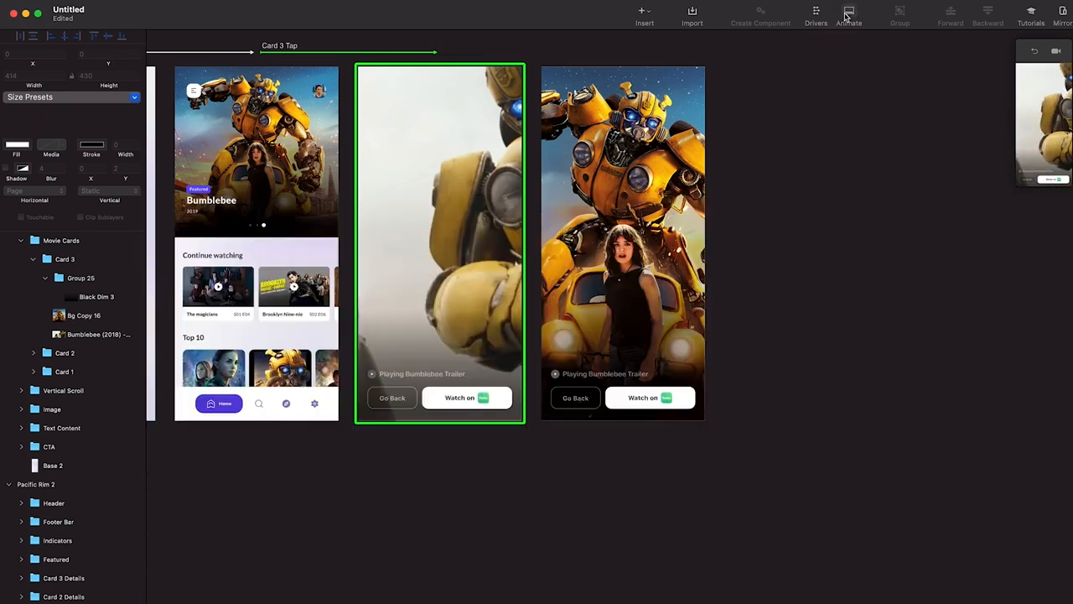
Enlarge the preview and play the Card 3 tap transition repeatedly, returning to the home screen with Go Back
drag(1018, 190, 815, 508)
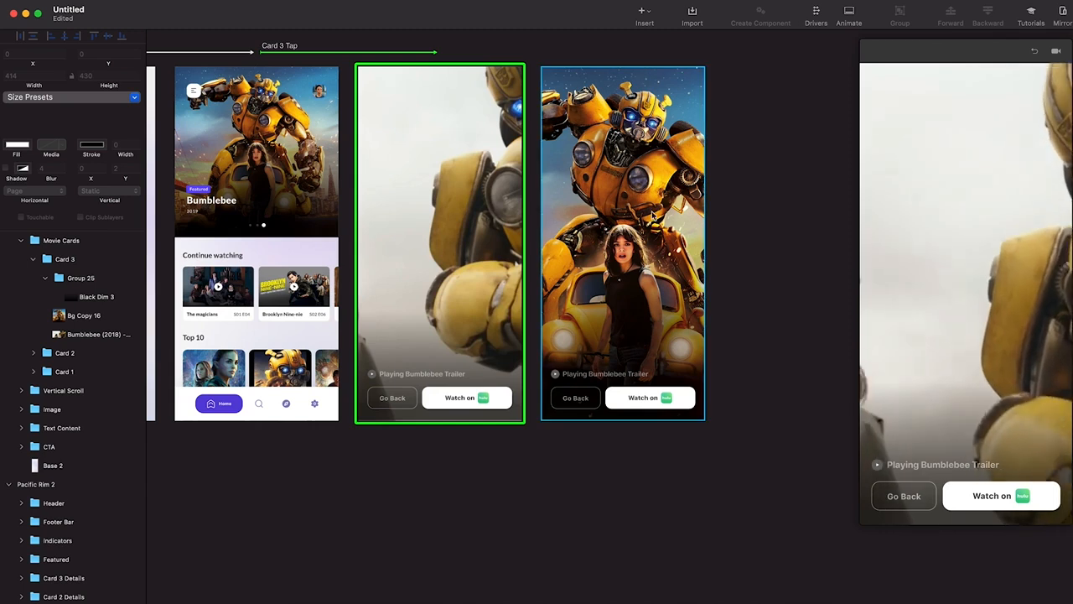
click(289, 160)
click(998, 174)
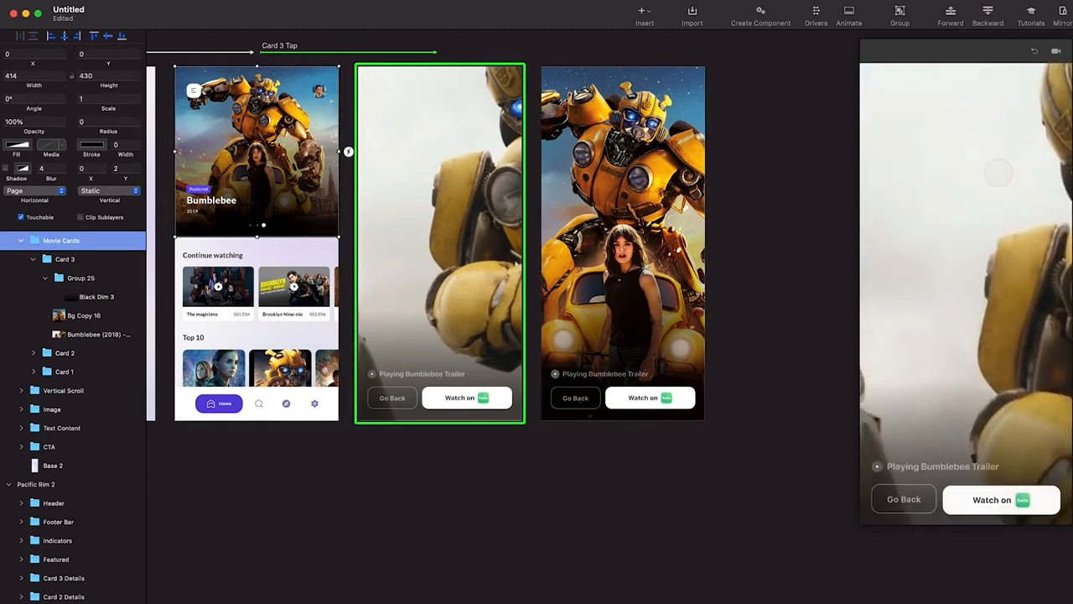
click(904, 496)
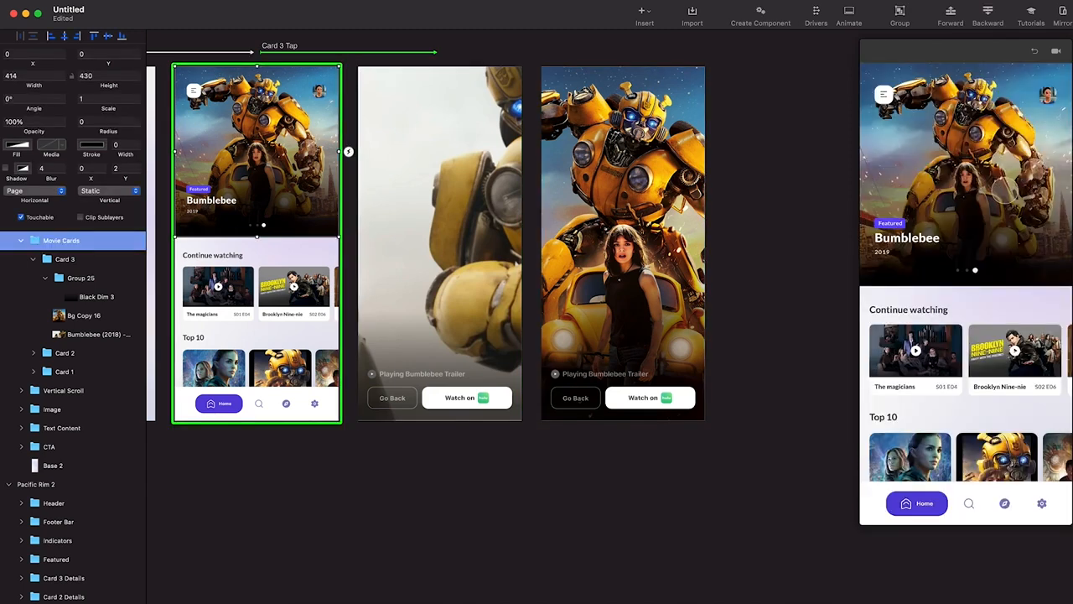
click(998, 173)
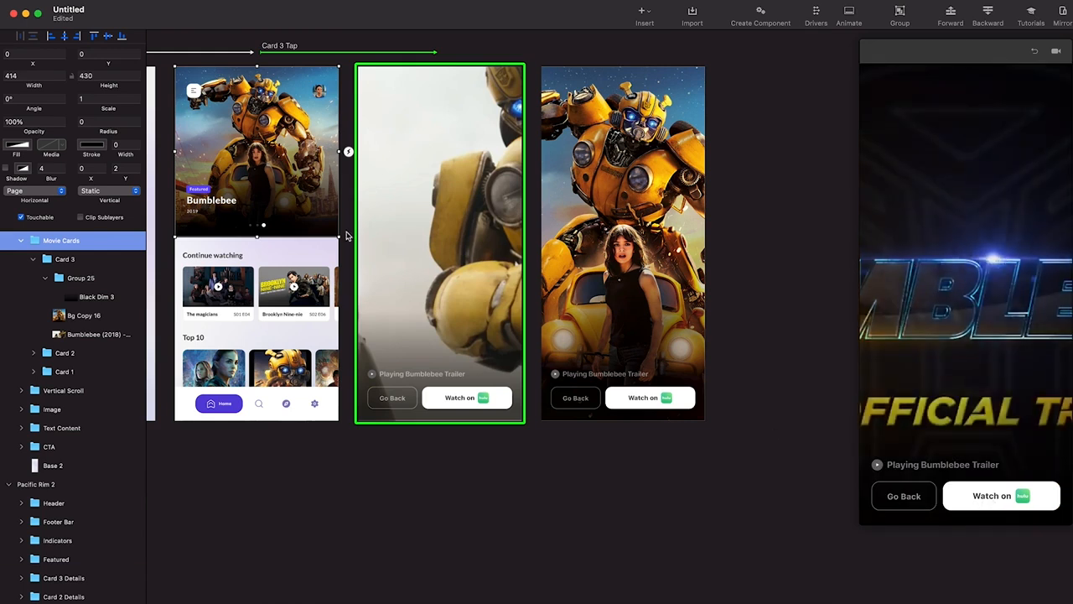
click(904, 496)
click(998, 174)
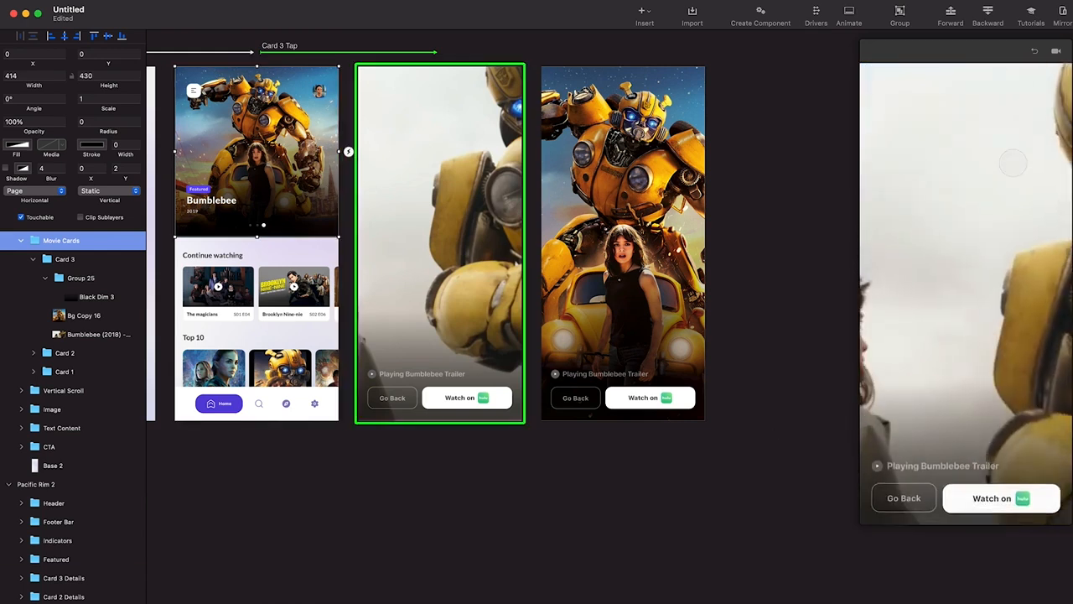
Link the trailer screen's Go Back button to the Pacific Rim home artboard with a Tap transition and test it in the preview
click(904, 495)
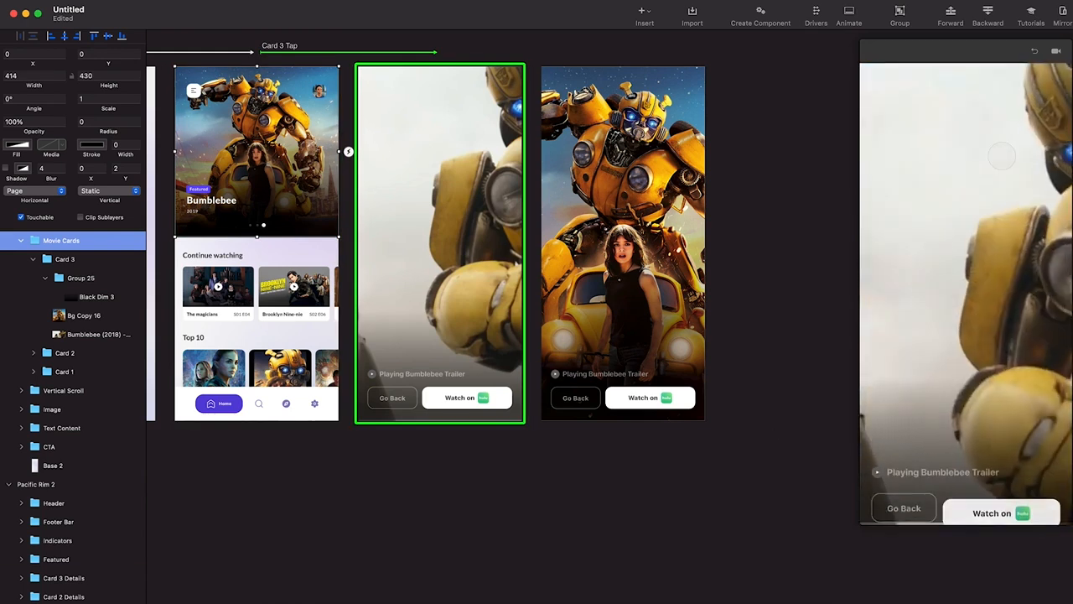
click(975, 171)
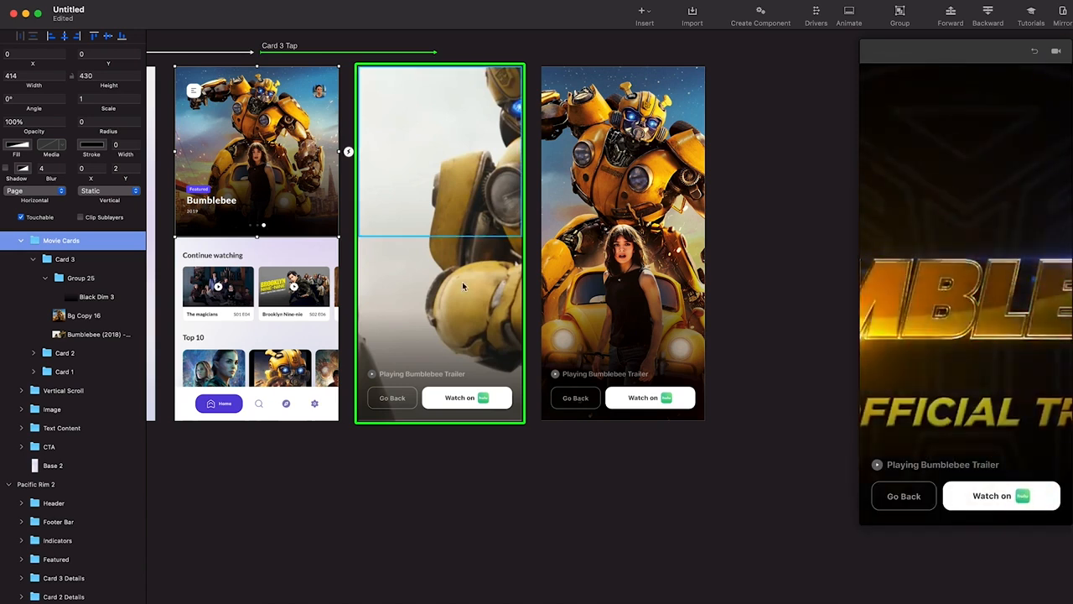
click(470, 322)
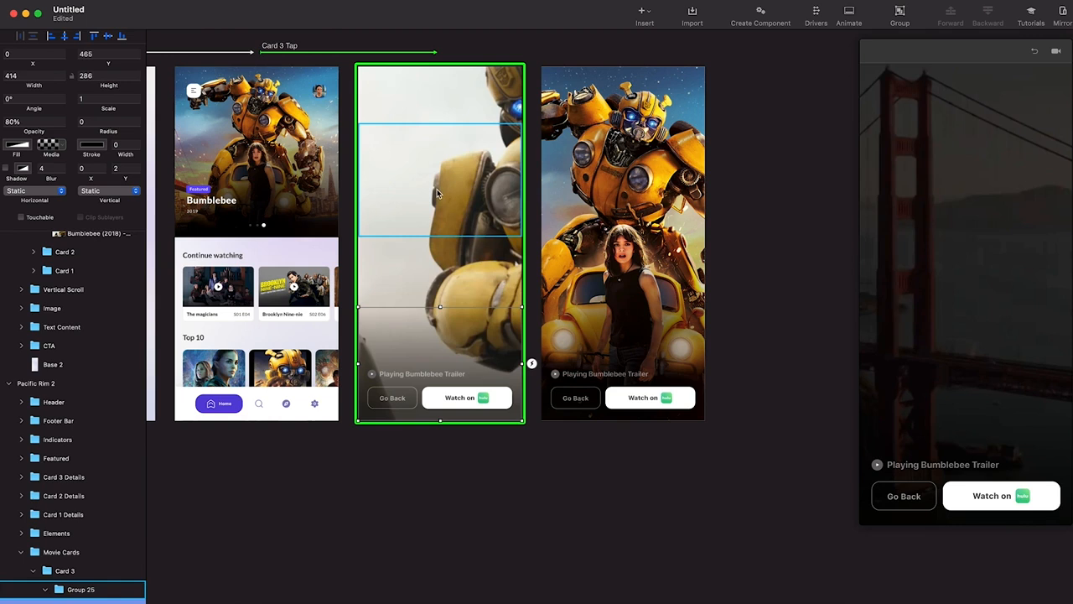
click(391, 406)
click(429, 398)
click(453, 307)
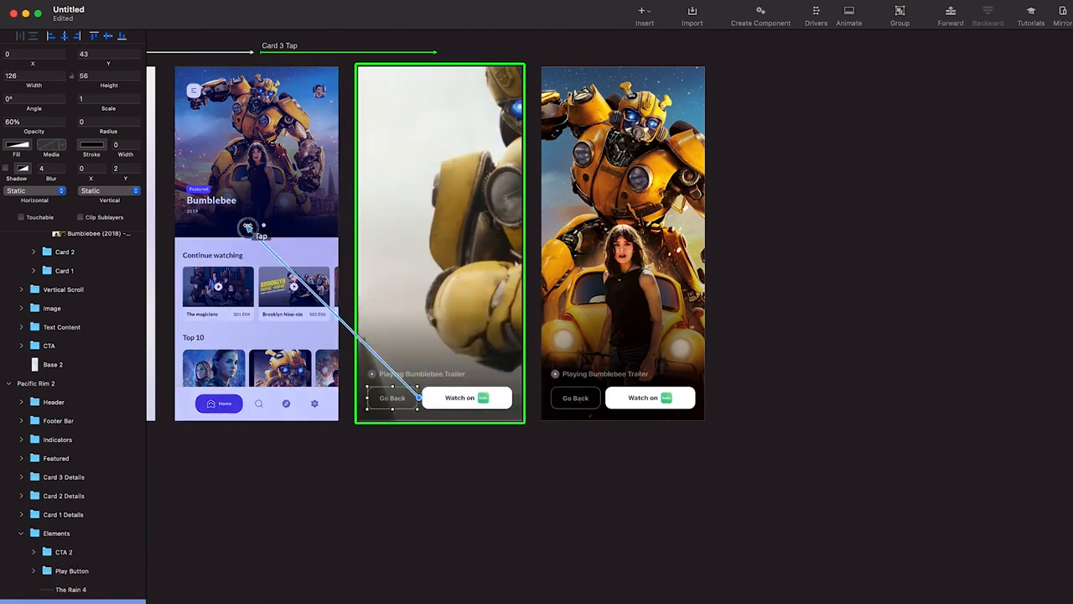
click(248, 227)
click(900, 494)
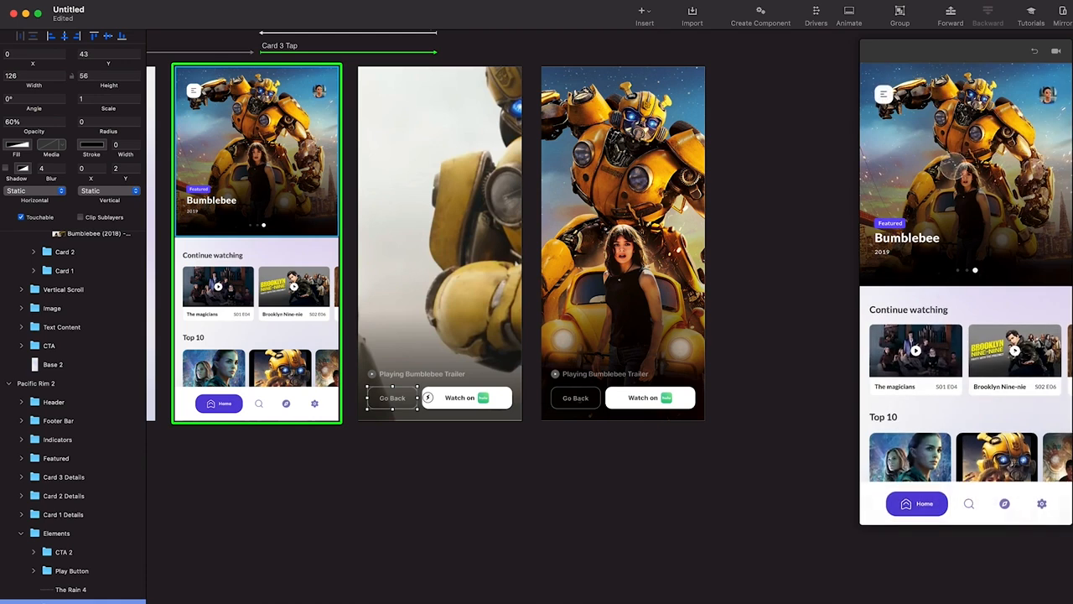
Extend the shorter animations of the Back Btn Tap transition, from Indicators to the Bumblebee trailer, to end together with the Vertical Scroll animation
click(348, 38)
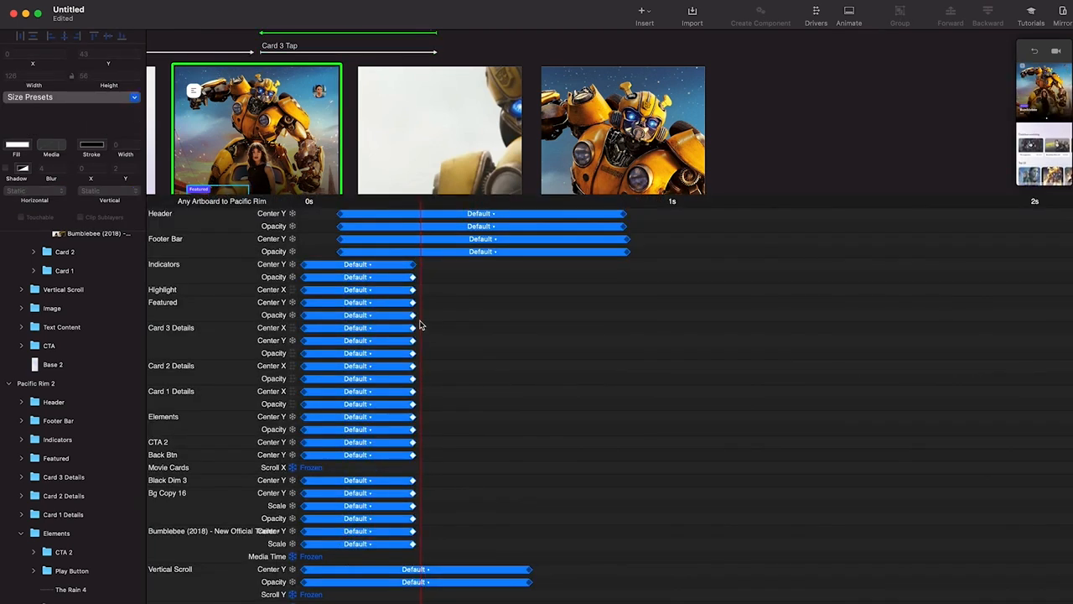
drag(415, 277, 530, 336)
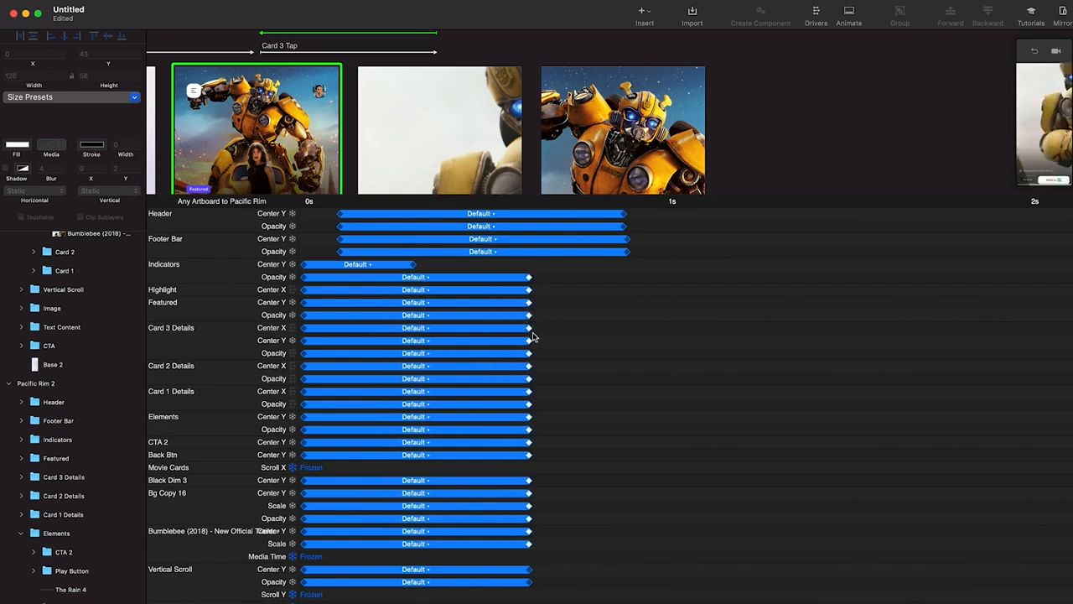
drag(415, 264, 530, 266)
drag(646, 257, 318, 191)
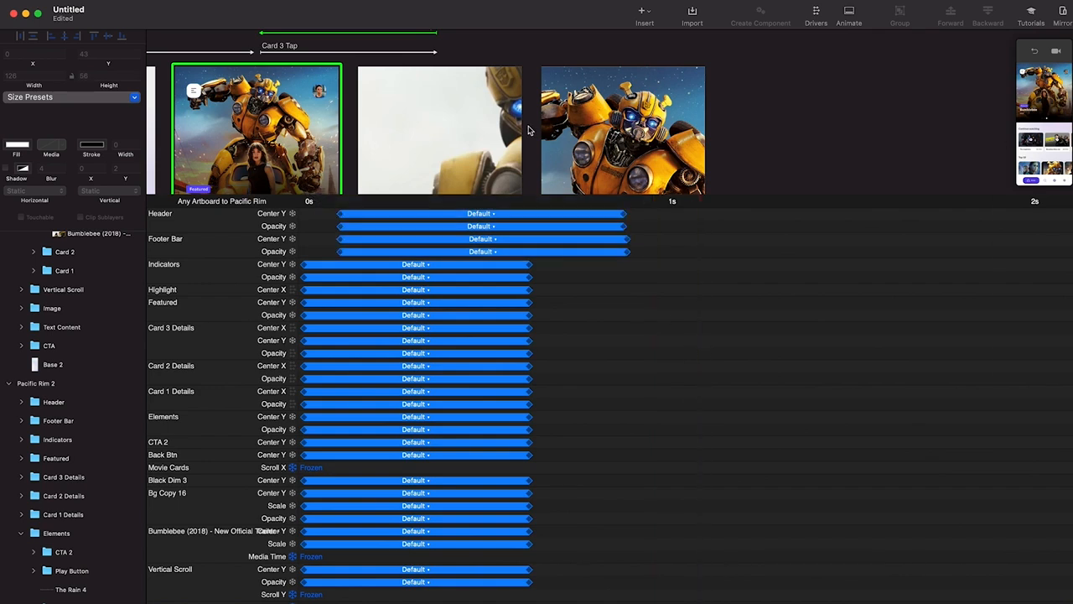
Preview the Bumblebee card tap and the Go Back transition between the home and trailer screens
click(433, 110)
click(1027, 177)
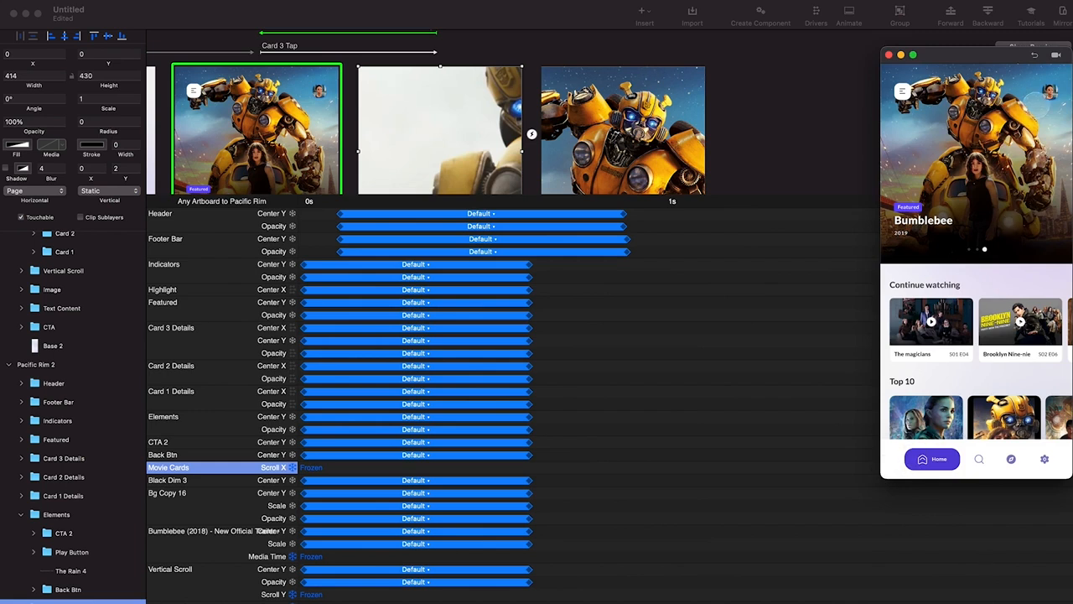
click(1031, 99)
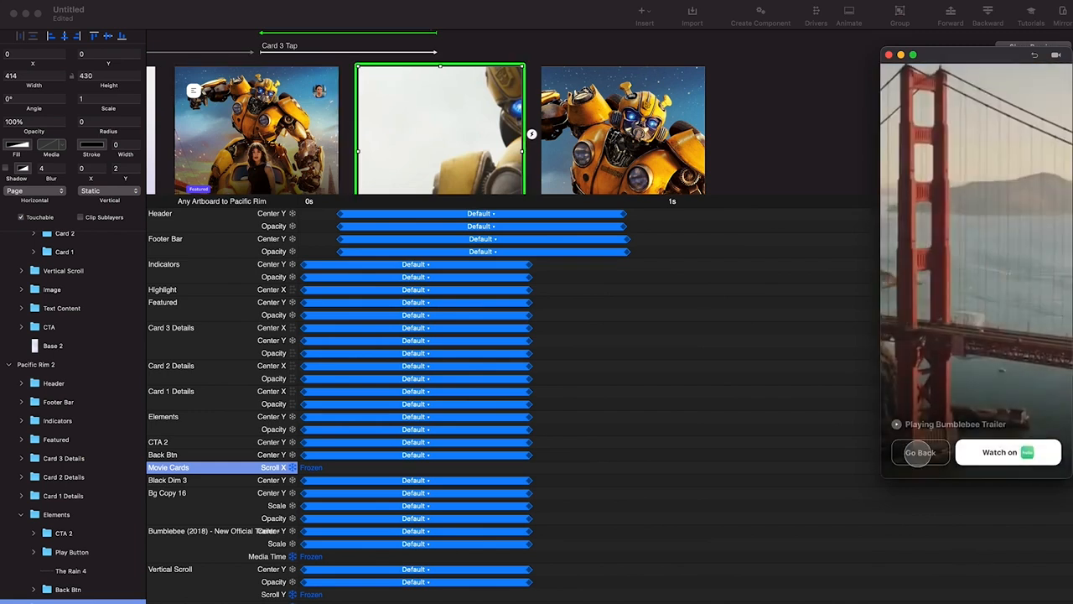
click(920, 453)
click(920, 458)
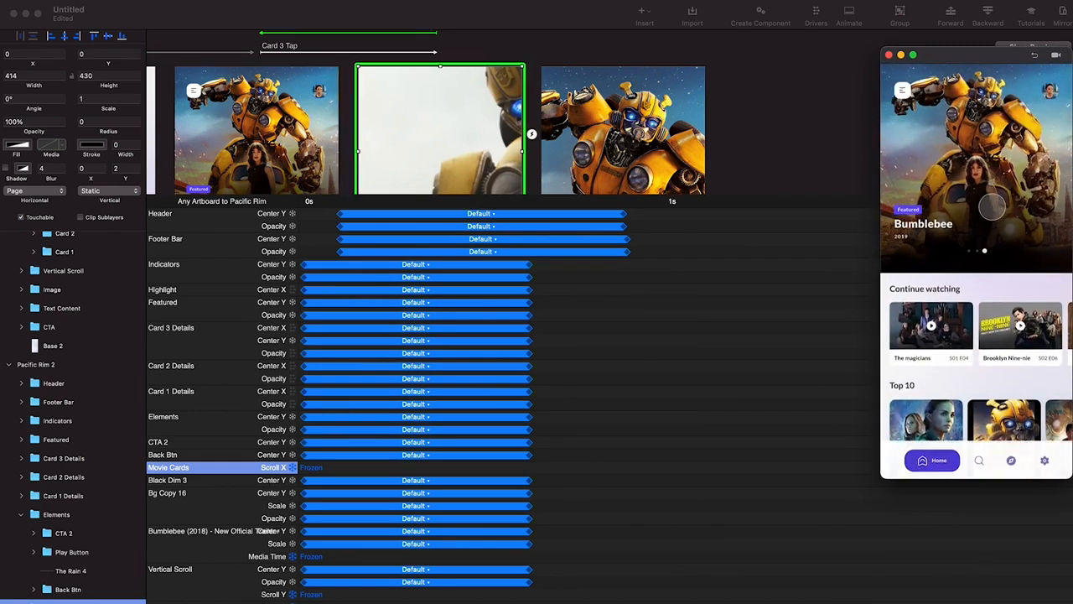
click(921, 453)
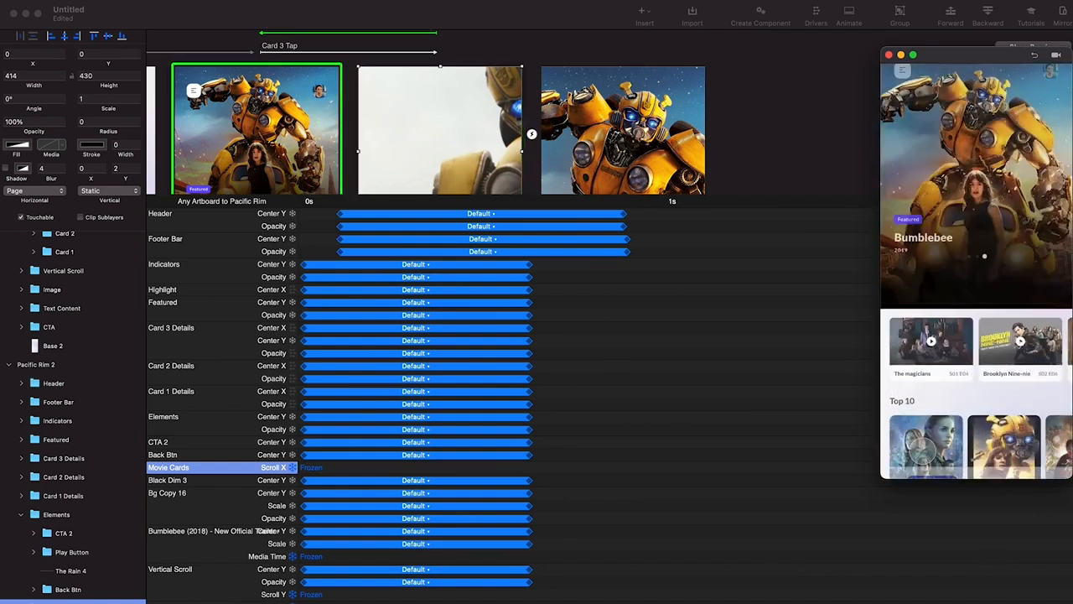
key(super+w)
Close the transition timeline and preview the Get Started flow into the home screen, then restart the prototype
scroll(393, 174, down, 3)
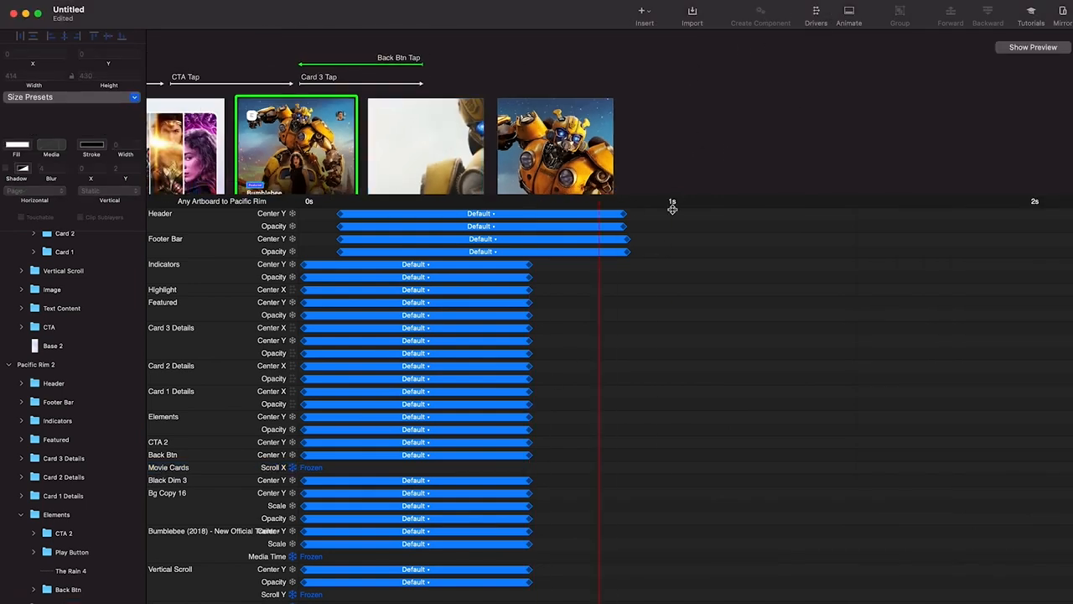
click(849, 11)
scroll(536, 222, left, 5)
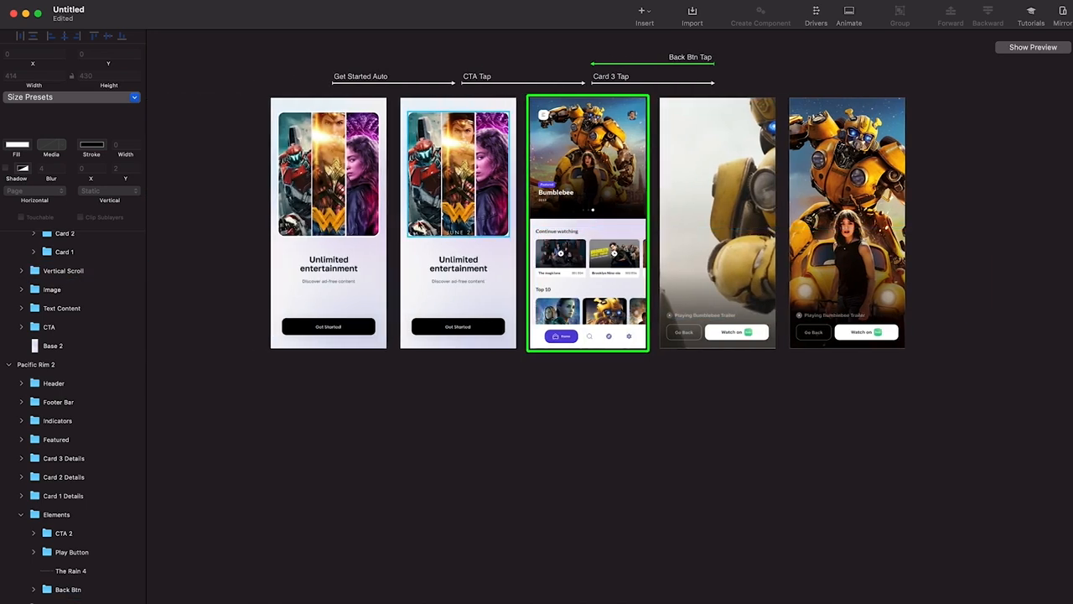
click(1037, 47)
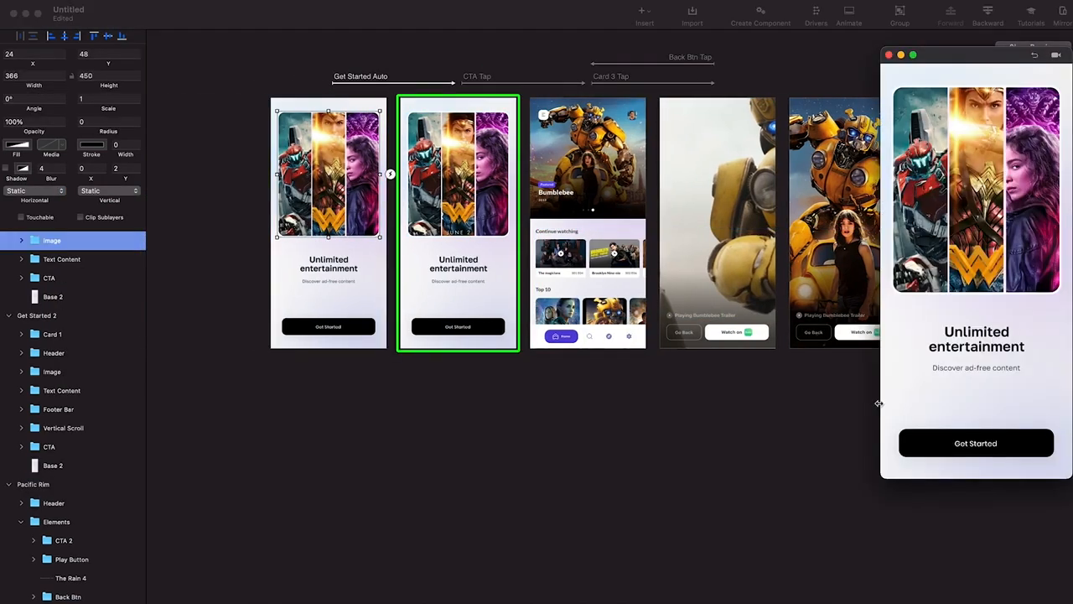
click(1023, 450)
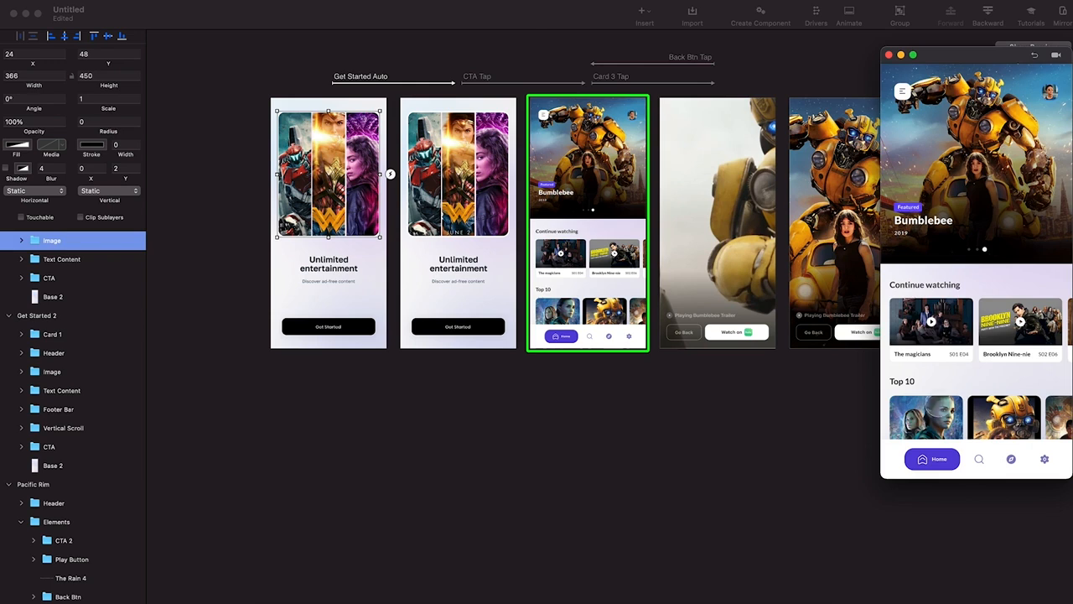
click(1034, 58)
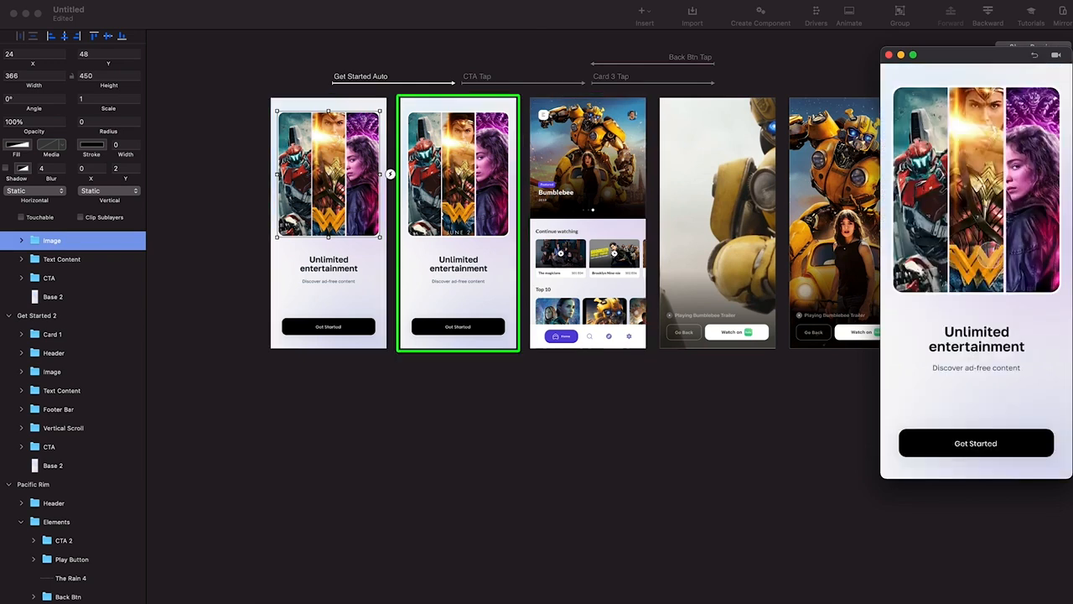
Reset the Movie Cards scroll driver on the Pacific Rim artboard to 0
click(599, 180)
click(813, 24)
drag(537, 46, 372, 84)
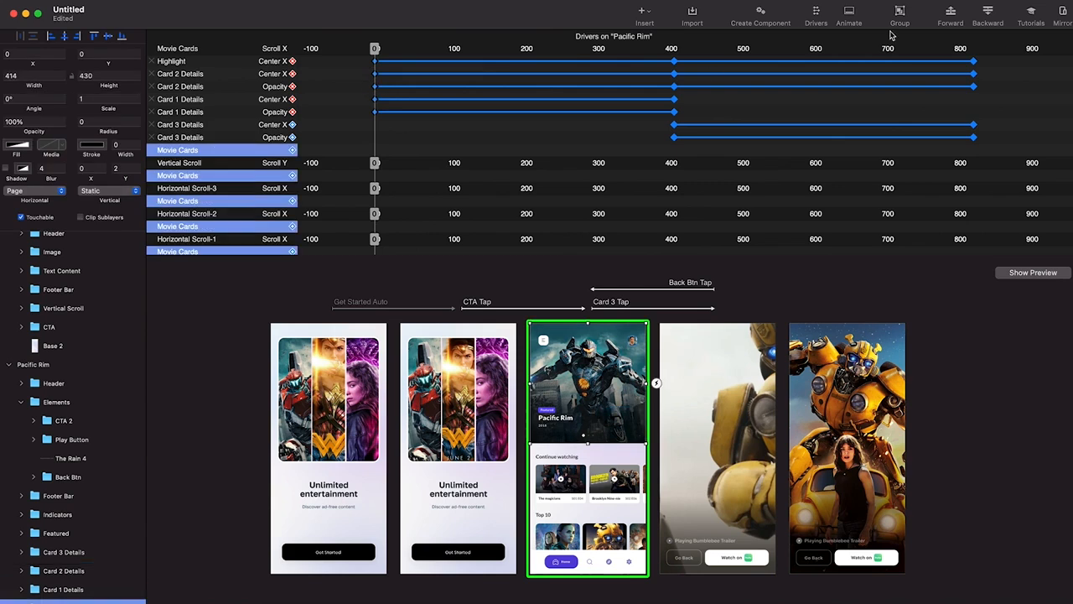
click(815, 14)
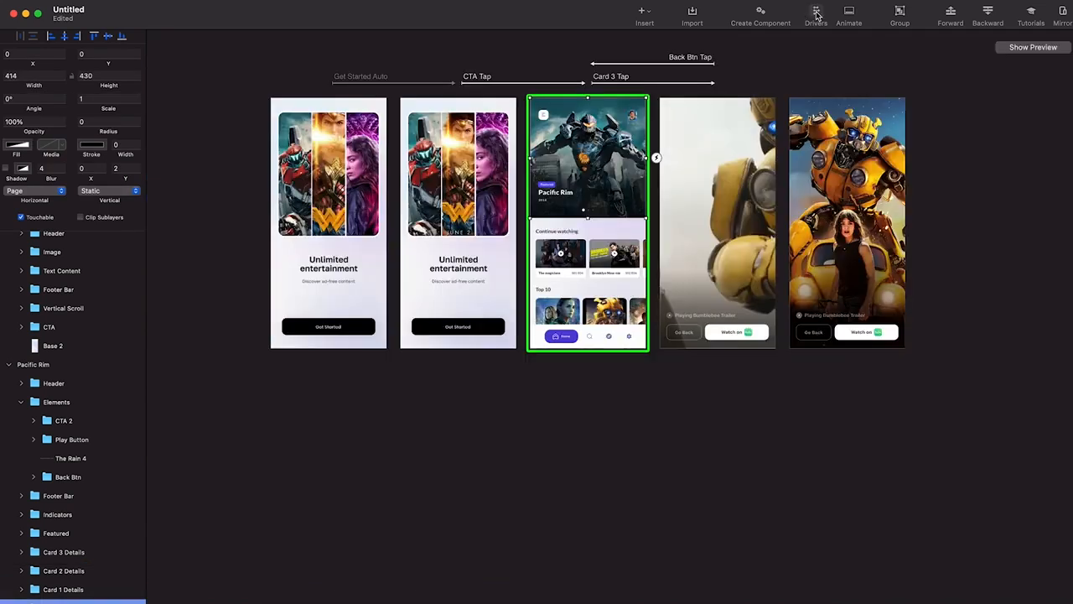
Preview the home screen's movie card carousel by swiping from Pacific Rim through Interstellar to Bumblebee
click(1034, 48)
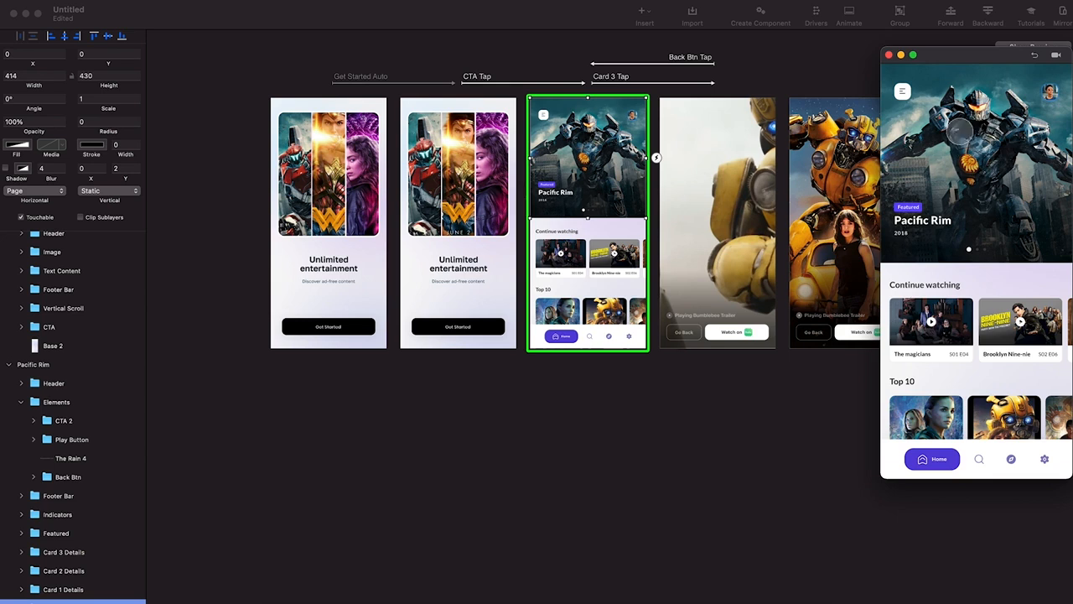
drag(1002, 162, 972, 146)
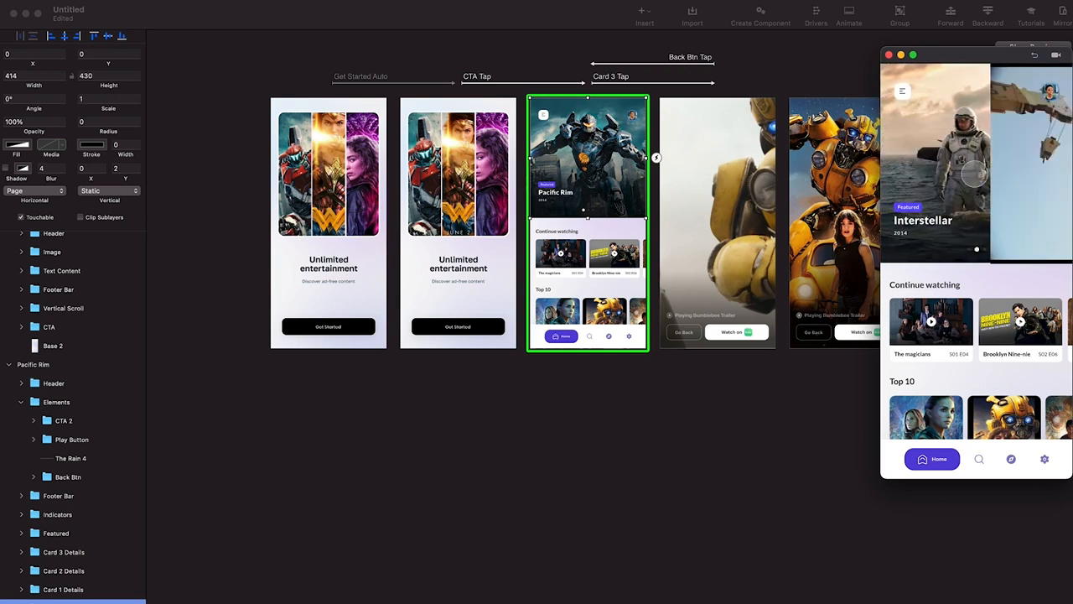
drag(992, 154, 931, 154)
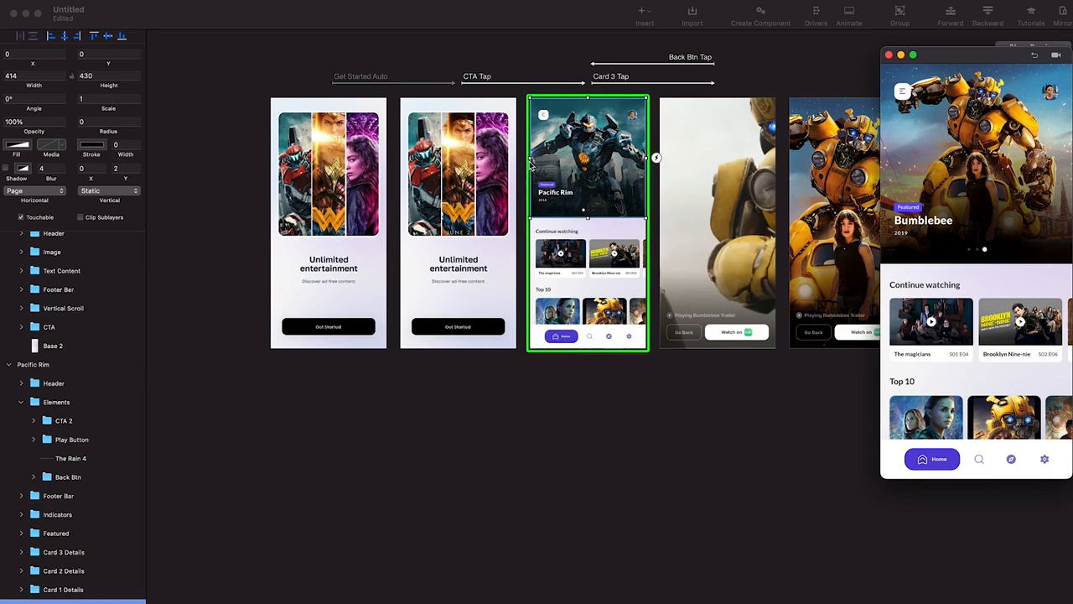
scroll(530, 164, right, 5)
key(super+w)
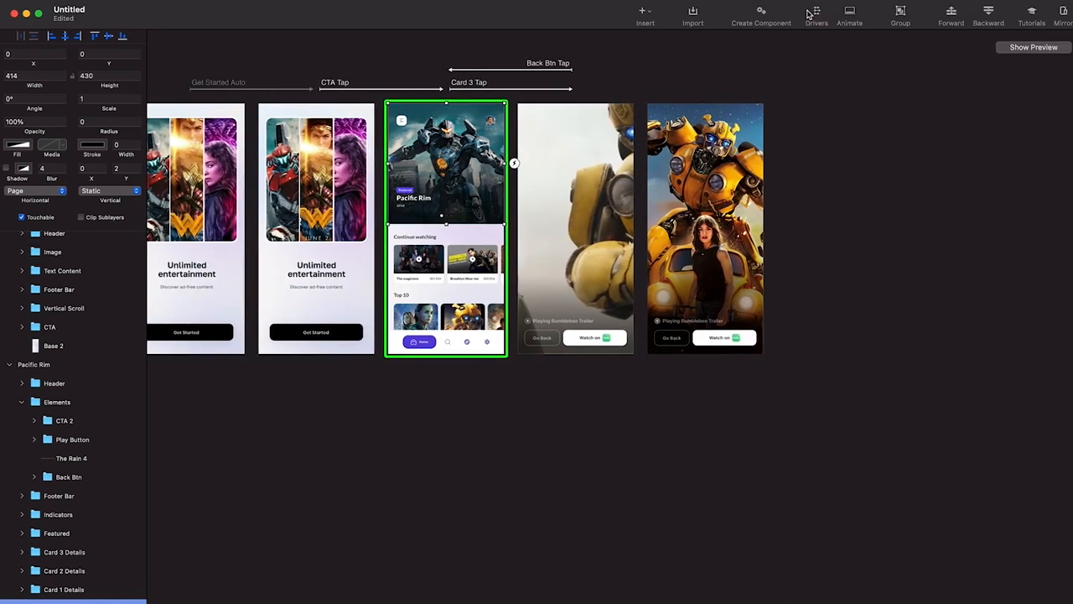
Set the Movie Cards scroll driver to 828 and group Card 3's Bumblebee trailer layer under the name Promo Video
click(817, 12)
click(976, 50)
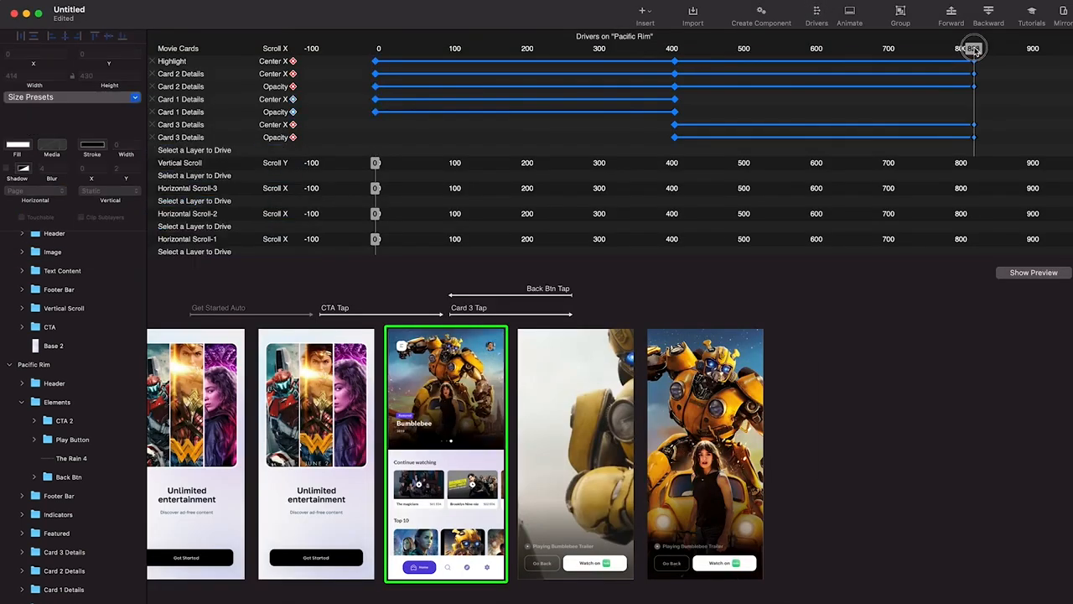
scroll(520, 357, up, 3)
click(520, 356)
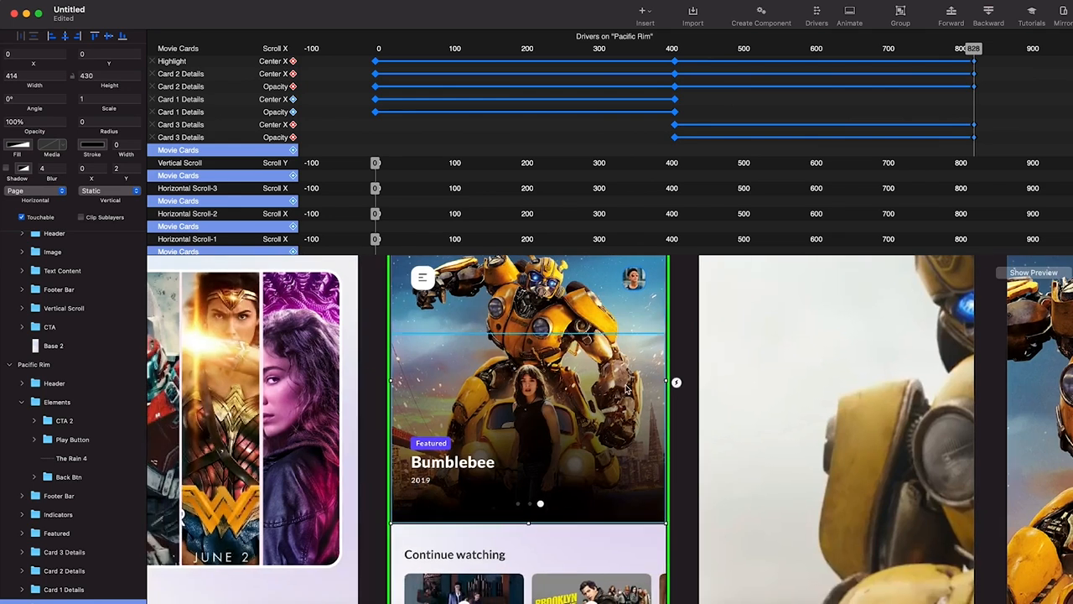
click(78, 486)
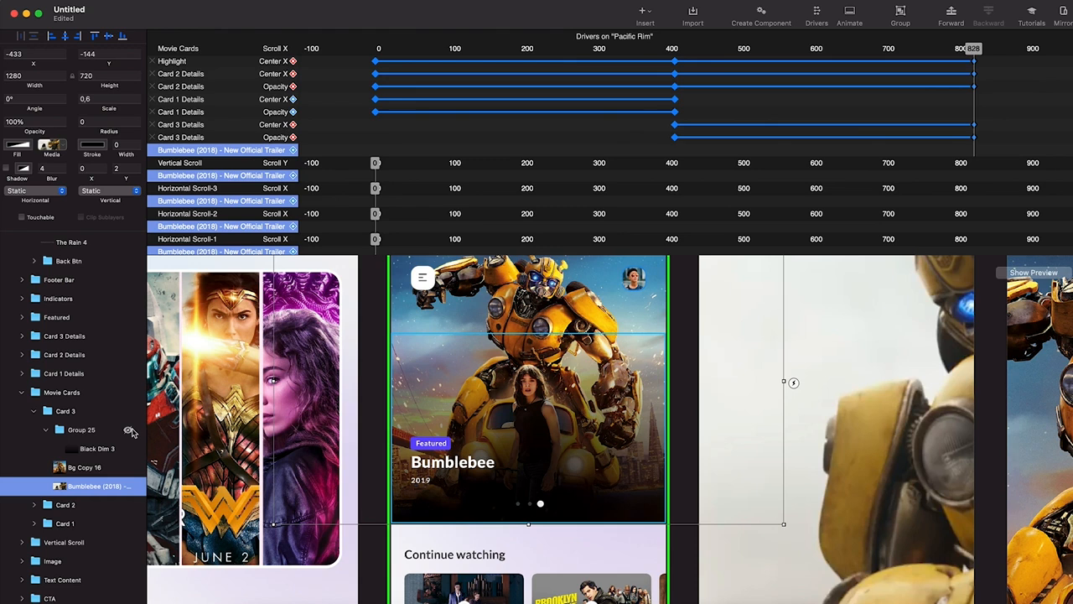
key(super+g)
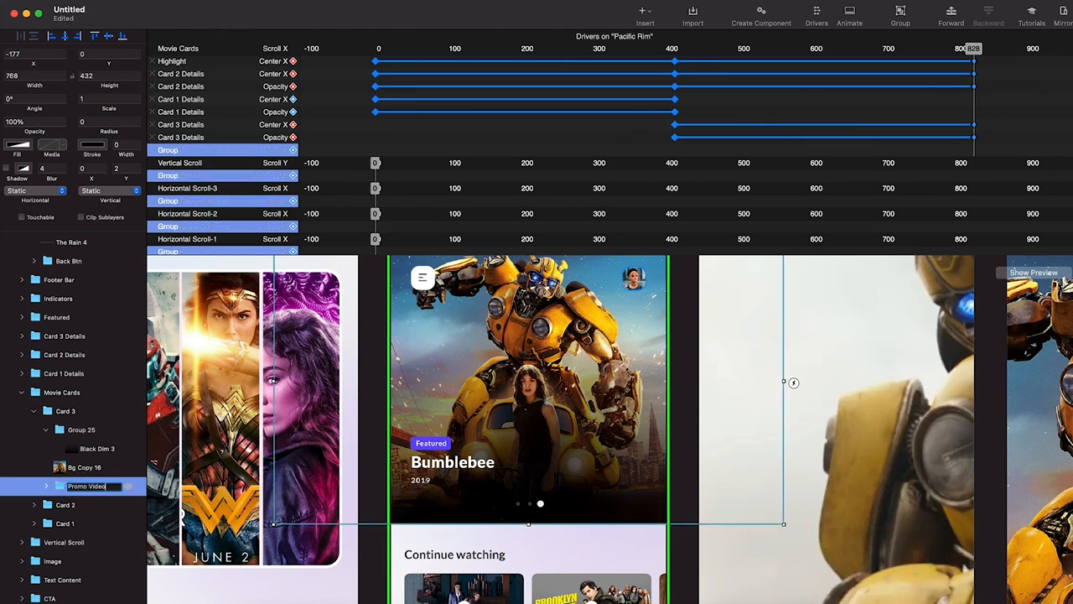
Clip the Promo Video group's sublayers and narrow the group to the card's width of 414
drag(783, 382, 655, 390)
drag(275, 386, 424, 383)
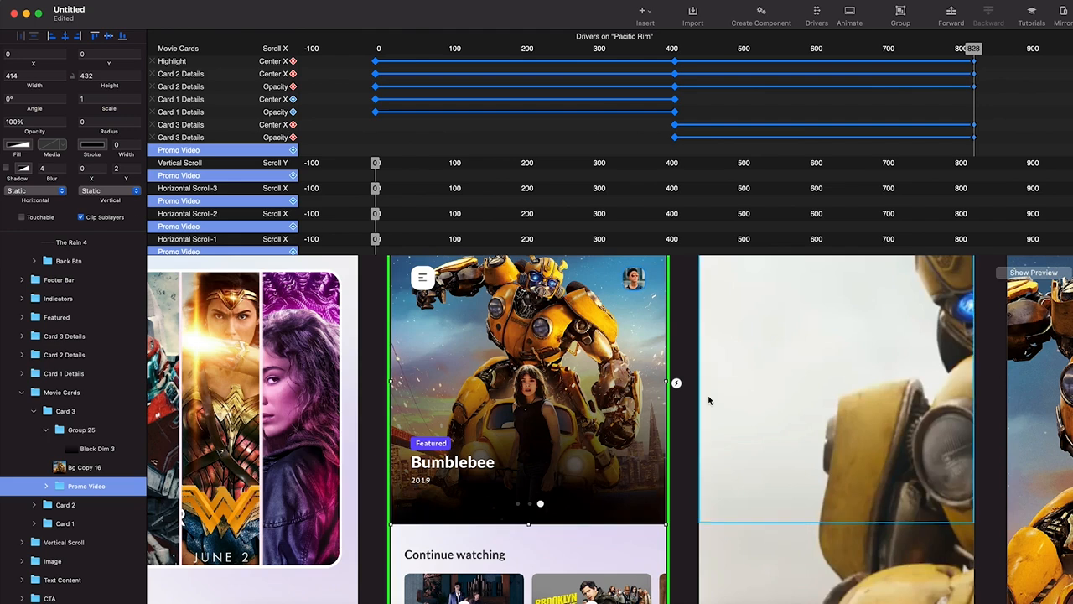
scroll(712, 400, down, 5)
scroll(711, 400, right, 2)
scroll(233, 478, down, 3)
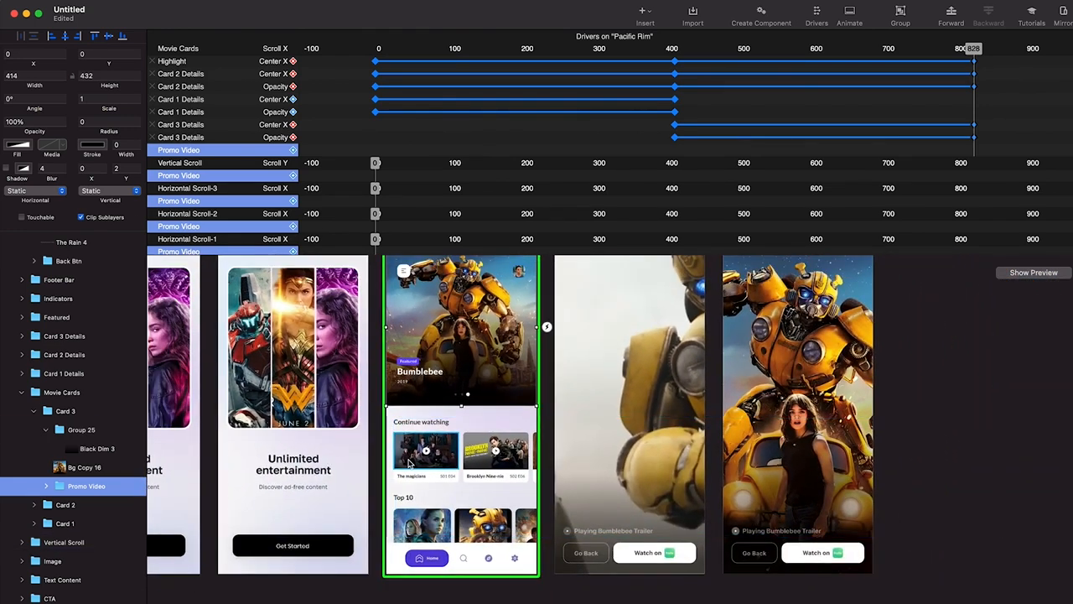
Set the Promo Video group's opacity to 0% on the Pacific Rim artboard
click(45, 486)
click(92, 504)
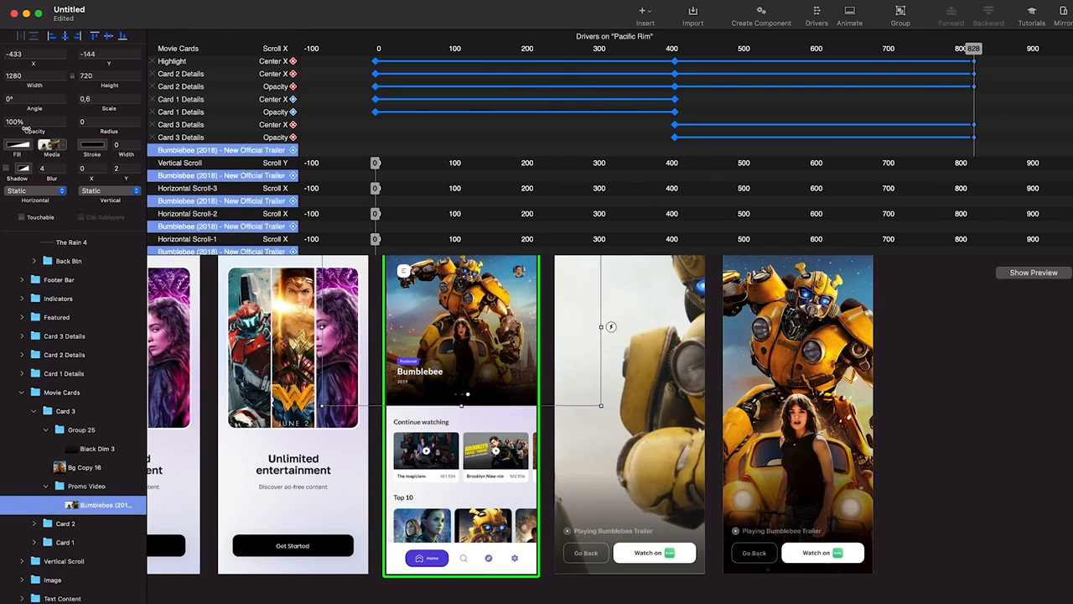
click(46, 486)
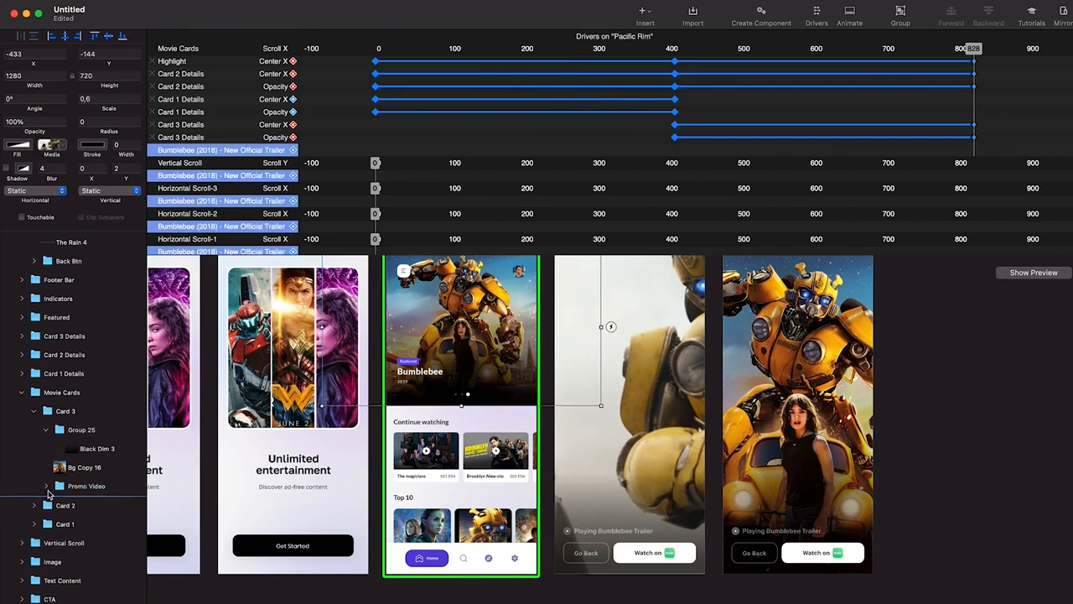
click(88, 489)
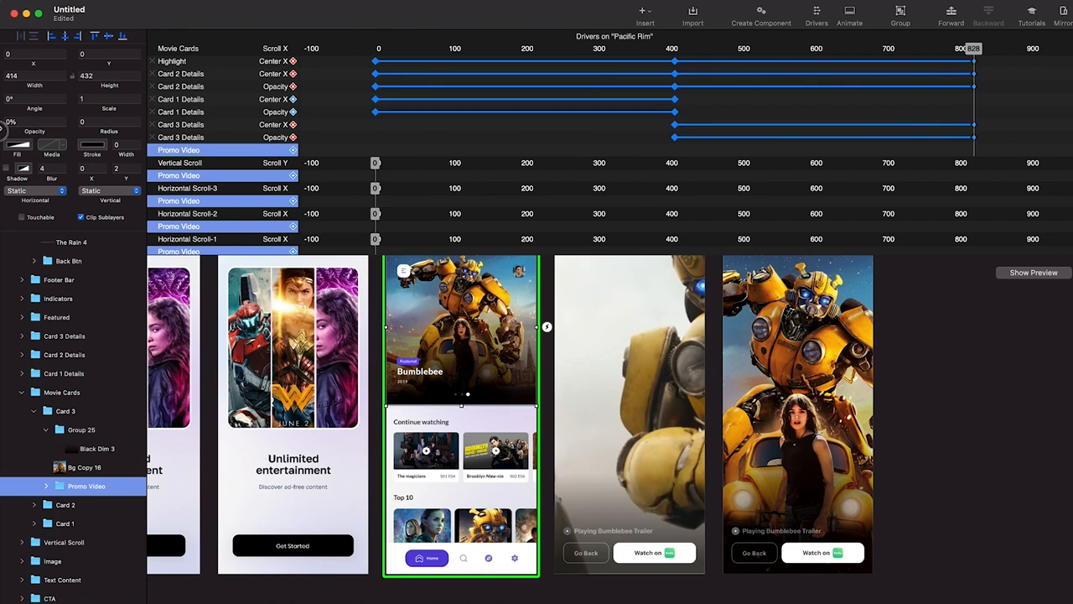
Paste the Promo Video group into Card 3 on the Pacific Rim 2 artboard and delete the original Bumblebee trailer layer there
click(670, 411)
scroll(83, 551, down, 3)
click(81, 530)
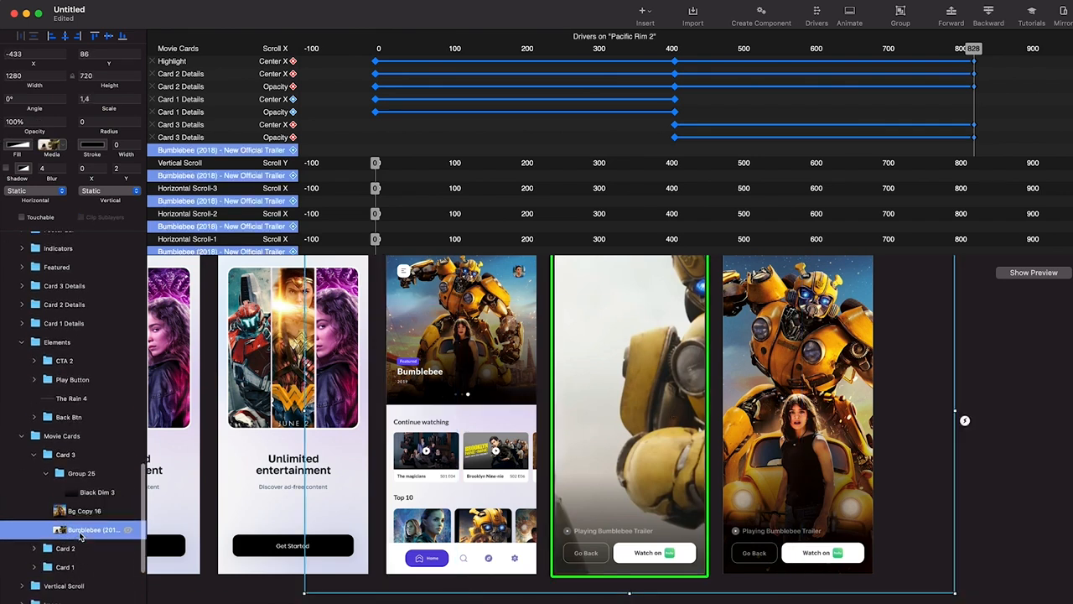
key(super+g)
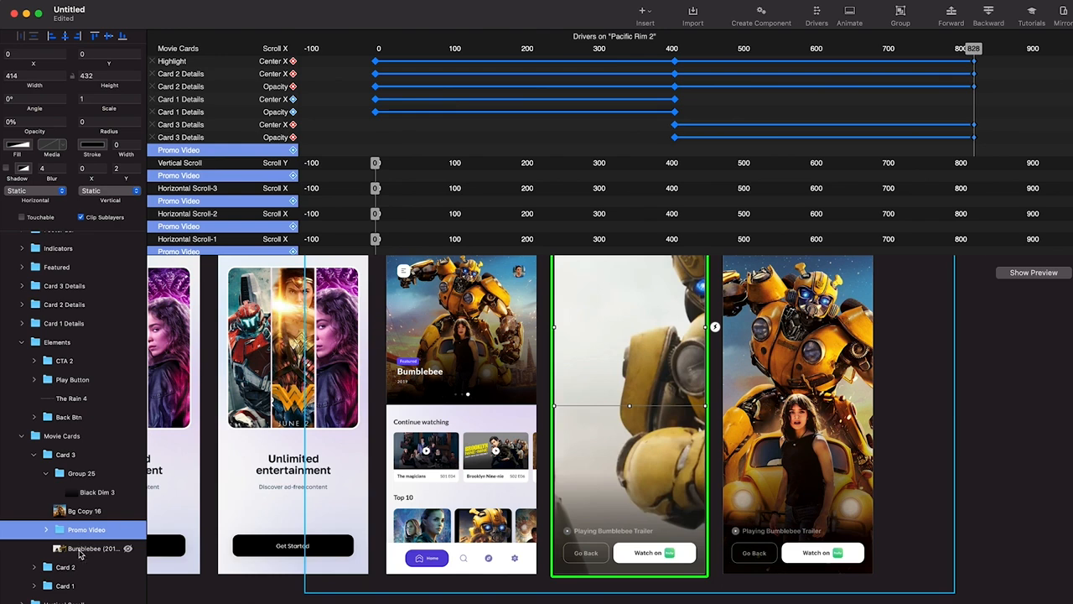
click(81, 551)
key(Delete)
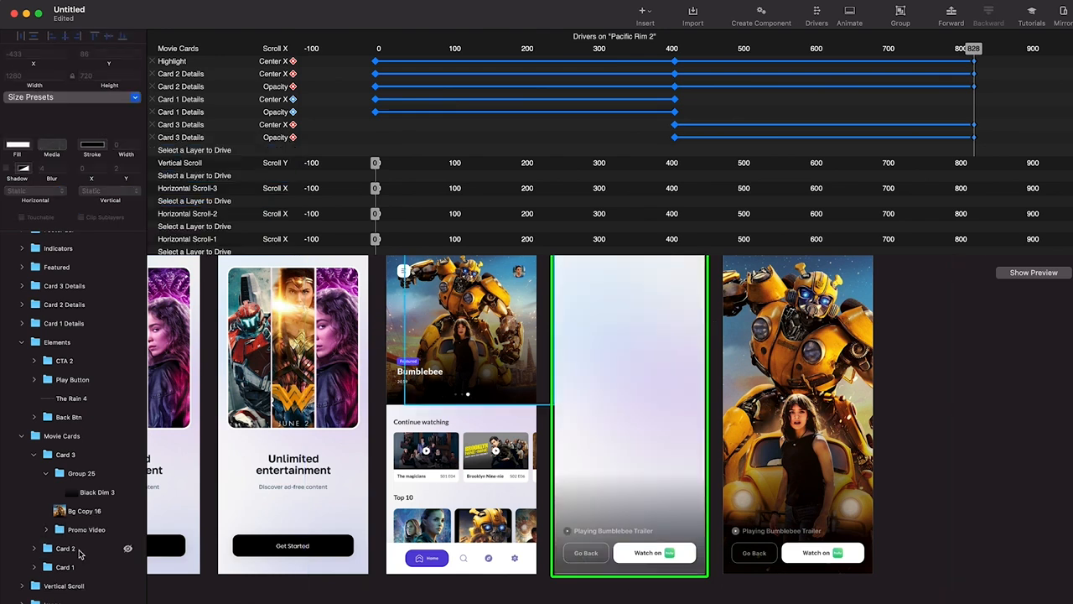
Set the Promo Video group's opacity to 100% on the Pacific Rim 2 artboard
scroll(760, 484, down, 3)
scroll(760, 484, right, 3)
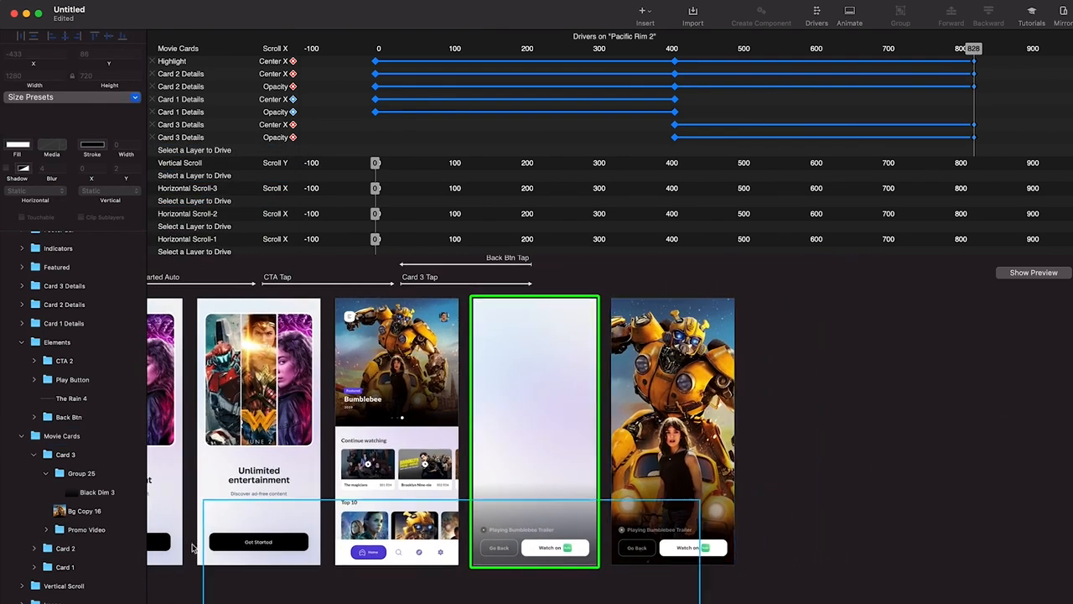
click(84, 529)
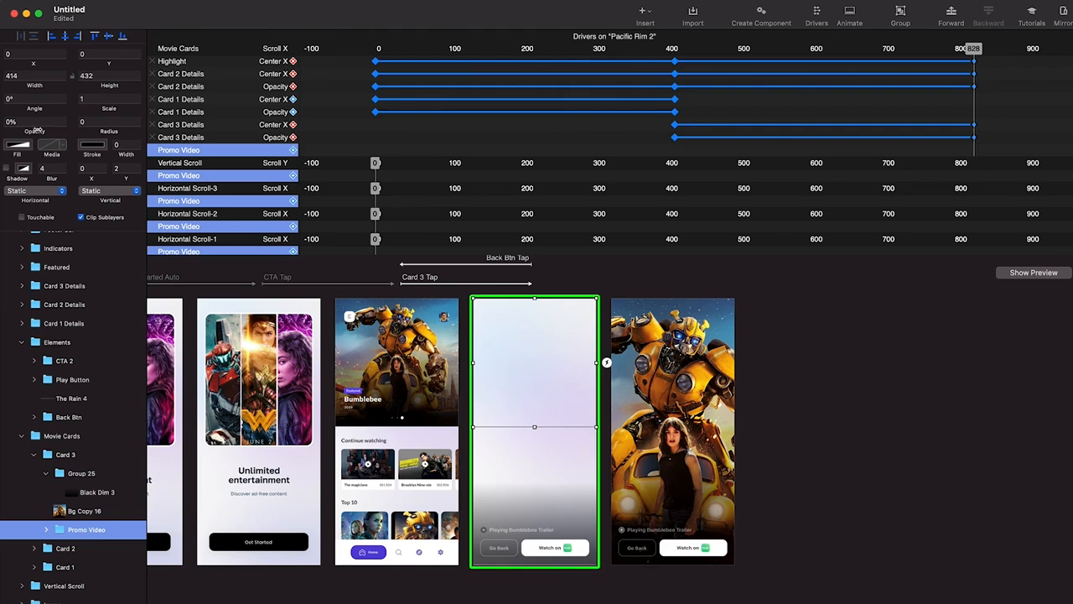
drag(37, 128, 84, 113)
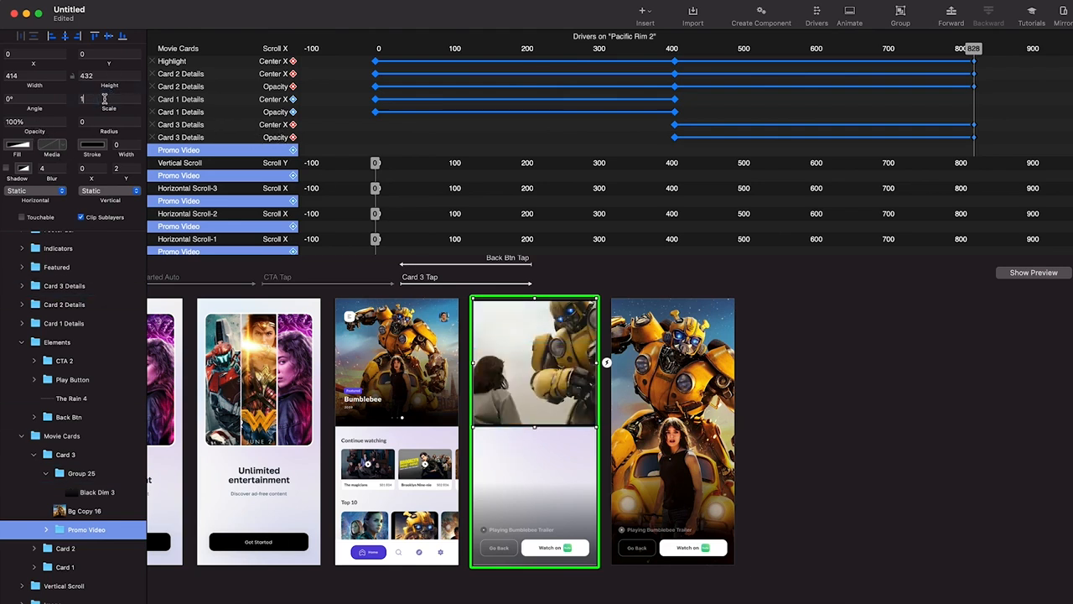
Scale the Promo Video group to 2,3 and position it at Y 228,8 so it covers the artboard
key(Return)
text(1.8)
key(Return)
text(2.3)
key(Return)
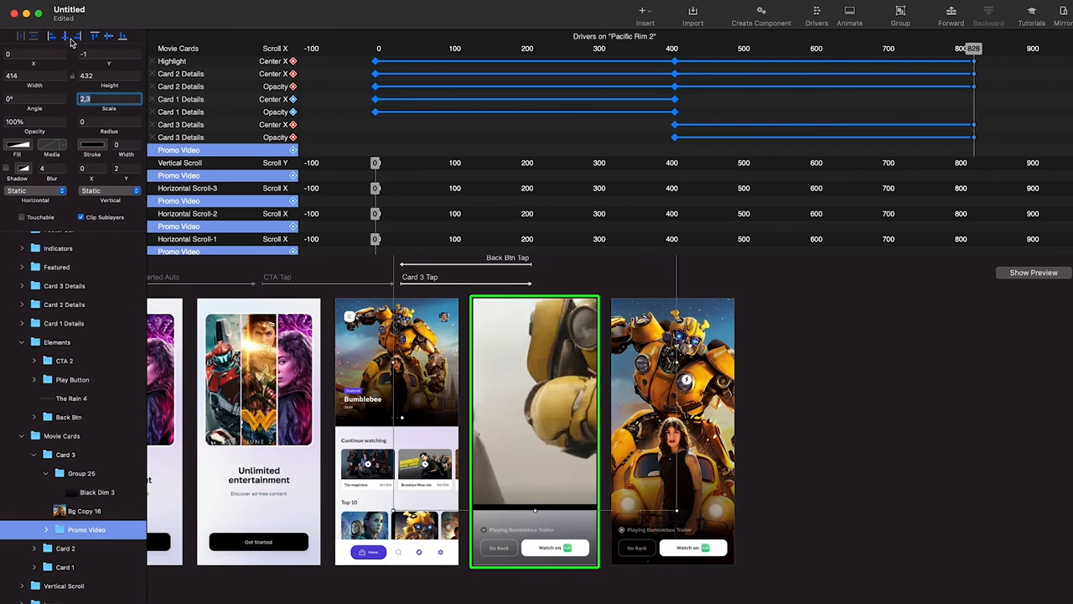
click(105, 37)
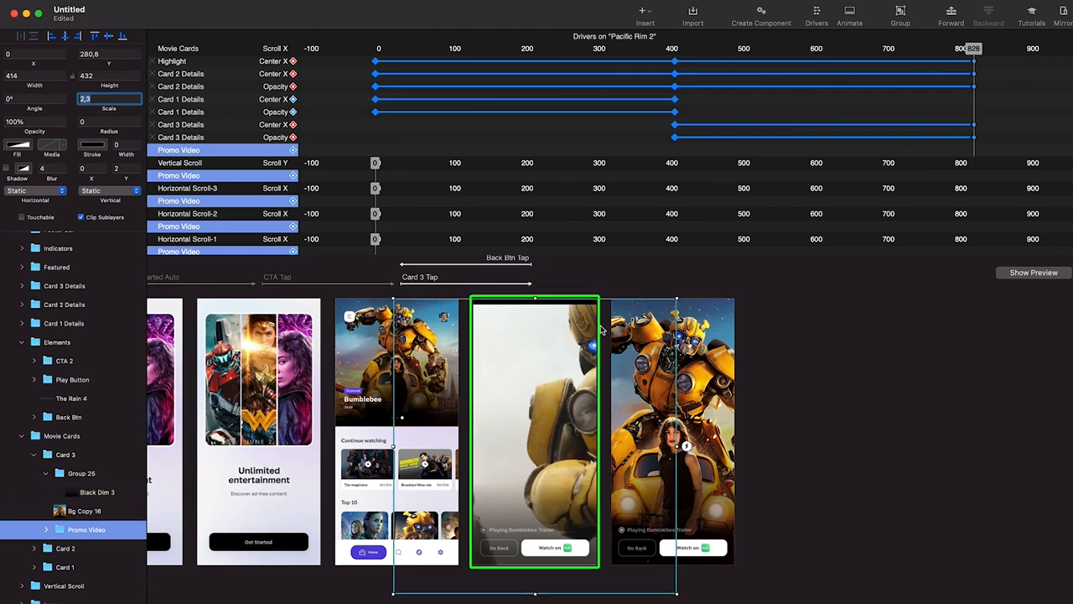
key(Return)
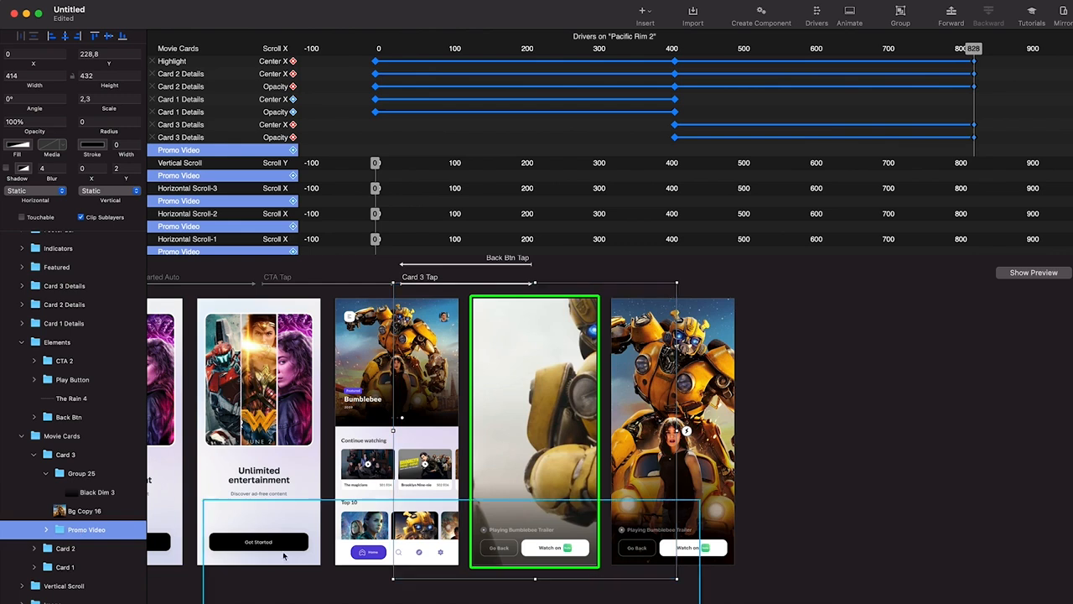
Lengthen the Promo Video animations in the Card 3 Tap transition until they end just past the Bg Copy 16 animations
click(457, 288)
scroll(453, 553, down, 1)
click(431, 551)
drag(415, 553, 545, 552)
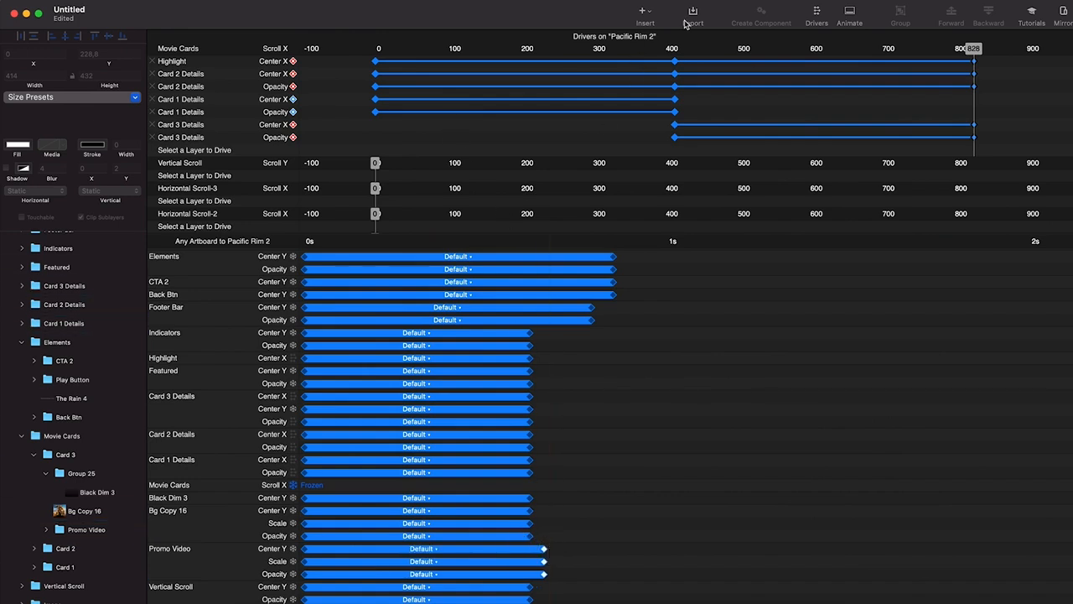
Hide the drivers timeline and lengthen the Promo Video animations in the Back Btn Tap transition to about 0.67 s
click(817, 11)
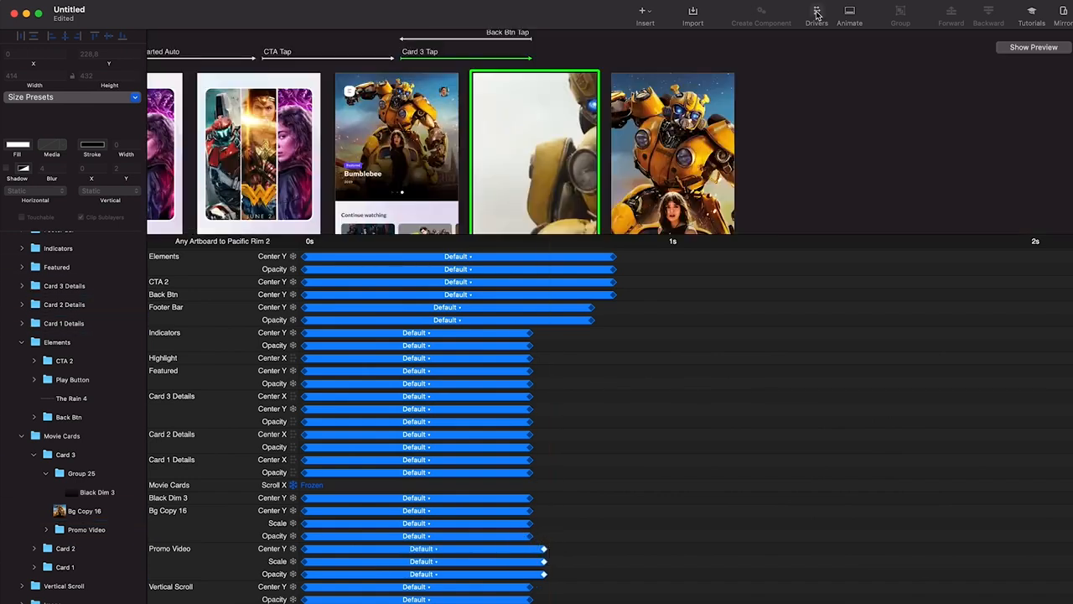
click(469, 40)
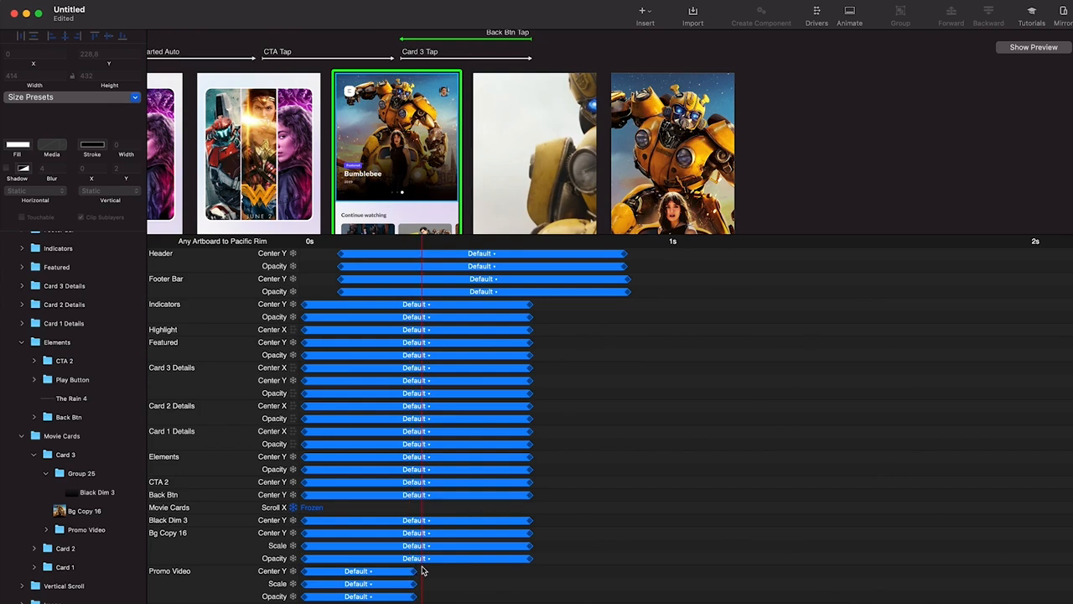
scroll(422, 562, down, 5)
click(430, 461)
drag(413, 466, 558, 462)
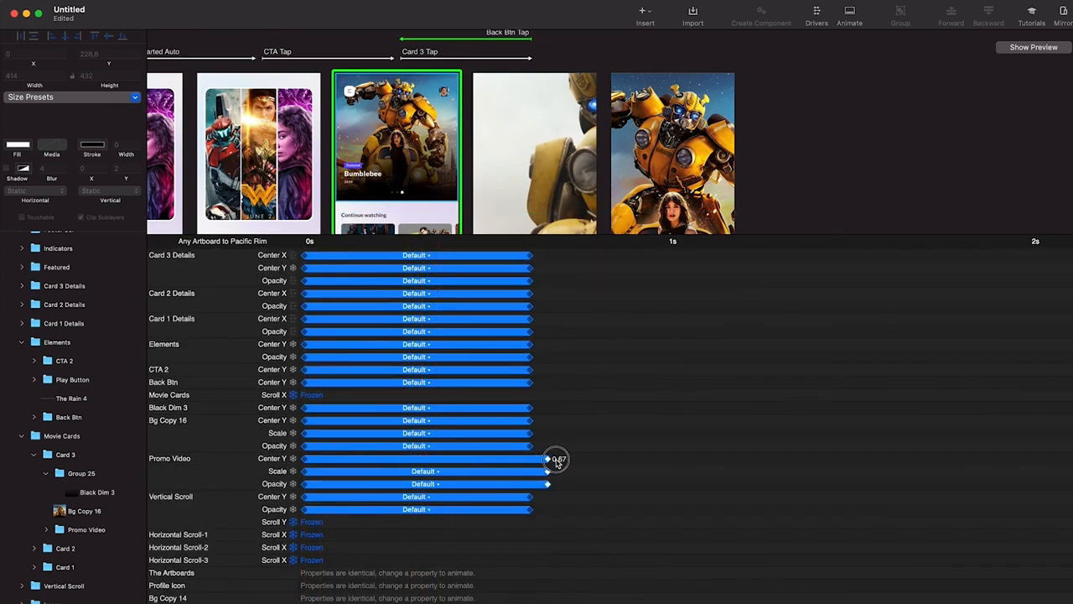
scroll(668, 310, up, 5)
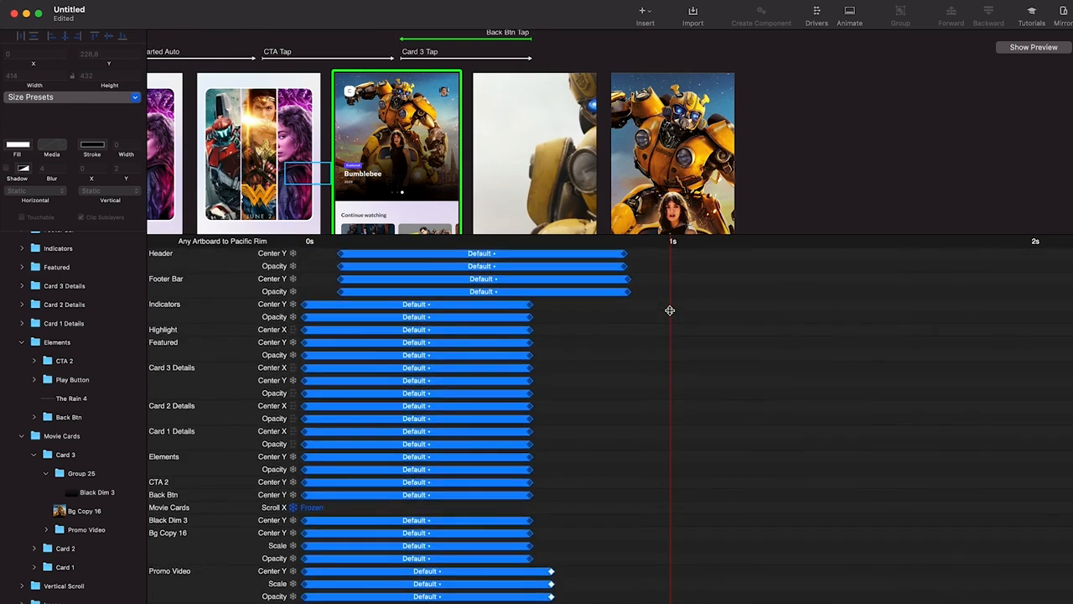
Preview the prototype, repeatedly opening the Bumblebee trailer from the featured card and returning with Go Back
click(1016, 47)
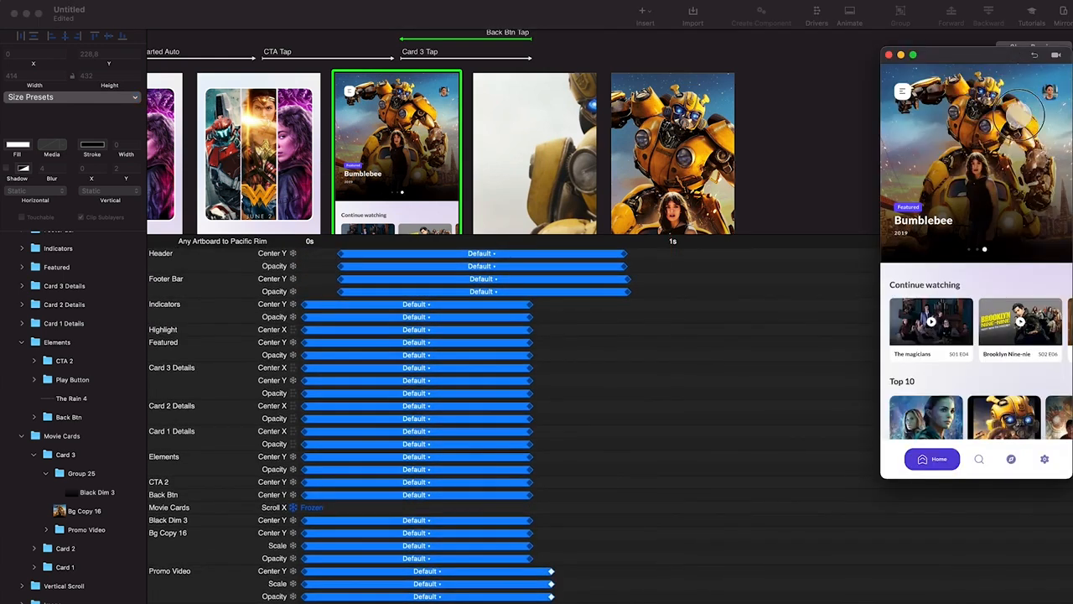
click(1018, 115)
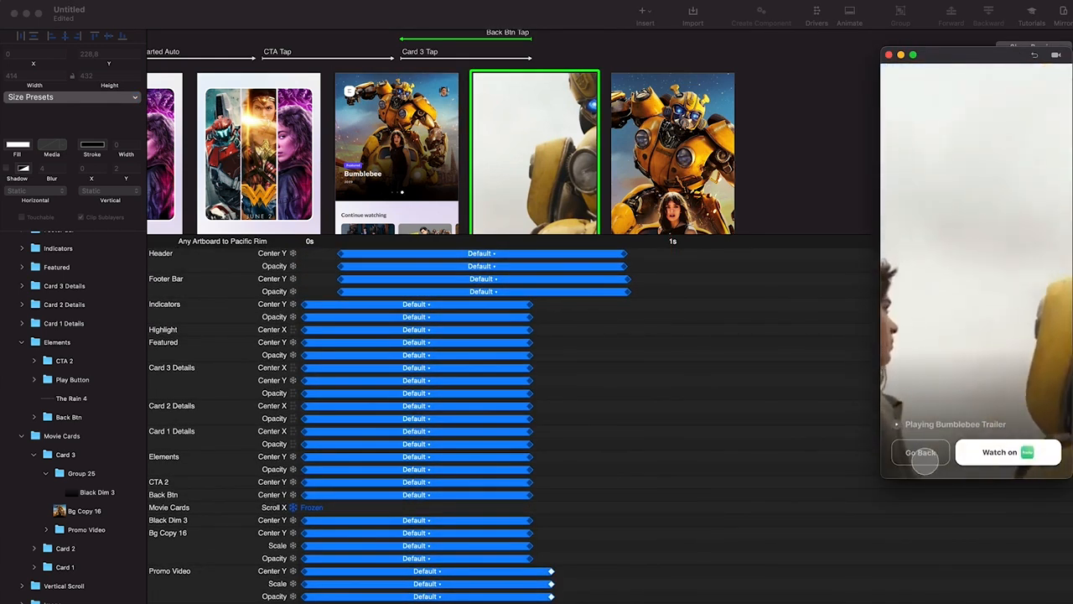
click(921, 452)
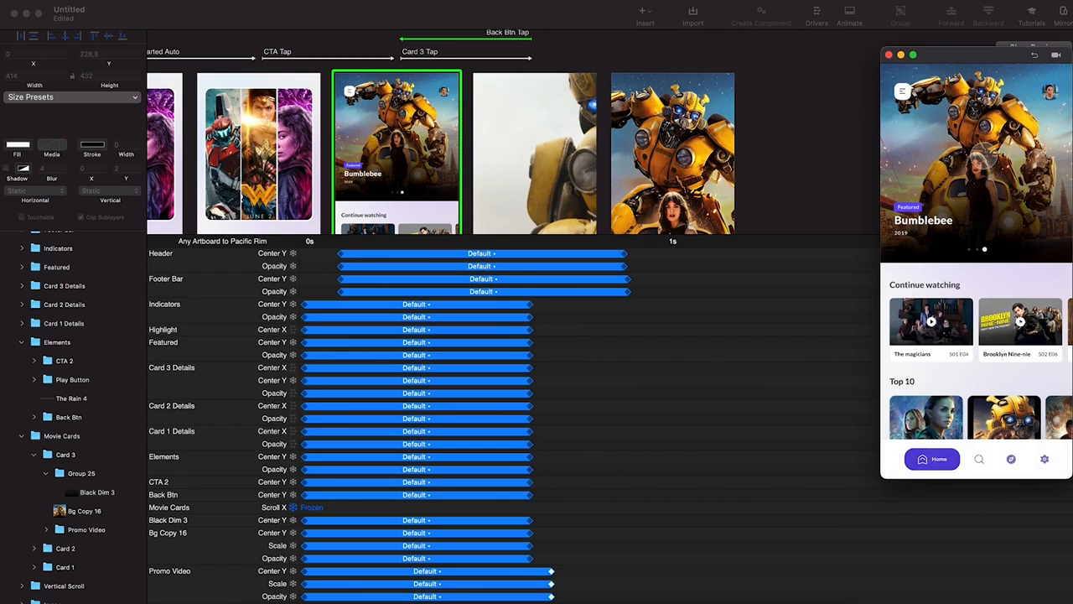
click(980, 190)
click(921, 452)
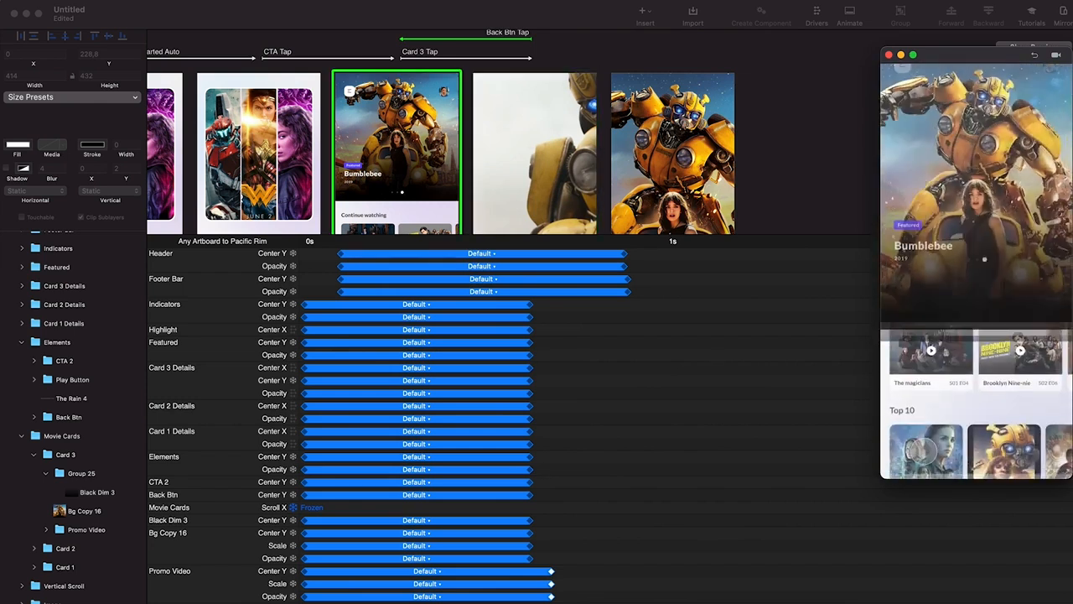
click(988, 160)
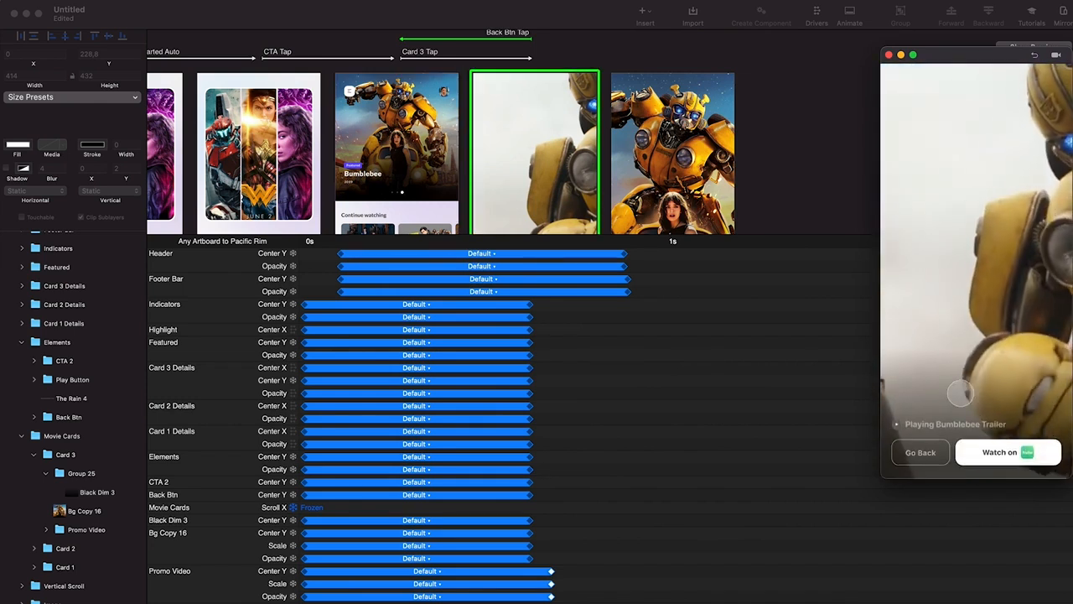
click(656, 108)
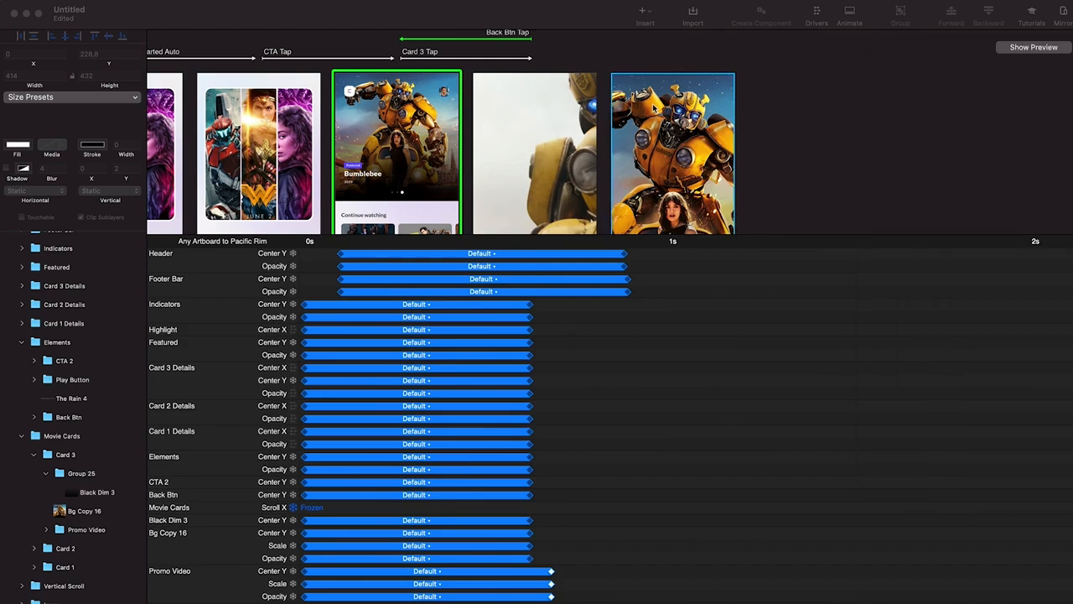
Preview the prototype from the Get Started 2 artboard and play the Get Started transition to the home screen
scroll(655, 109, left, 3)
scroll(411, 134, up, 4)
scroll(361, 201, up, 2)
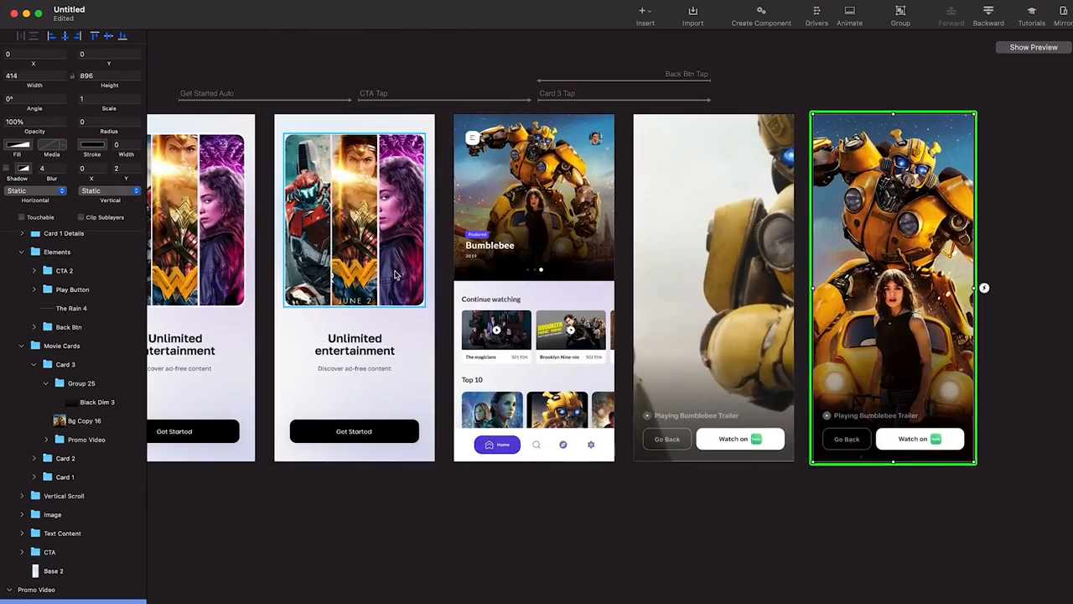
click(333, 275)
click(1033, 47)
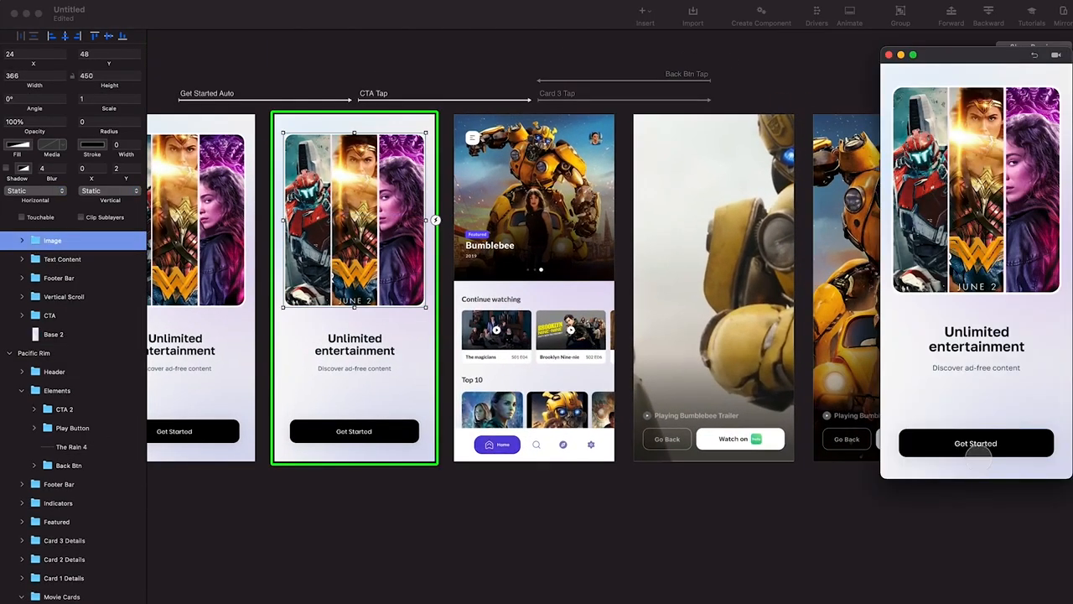
click(975, 444)
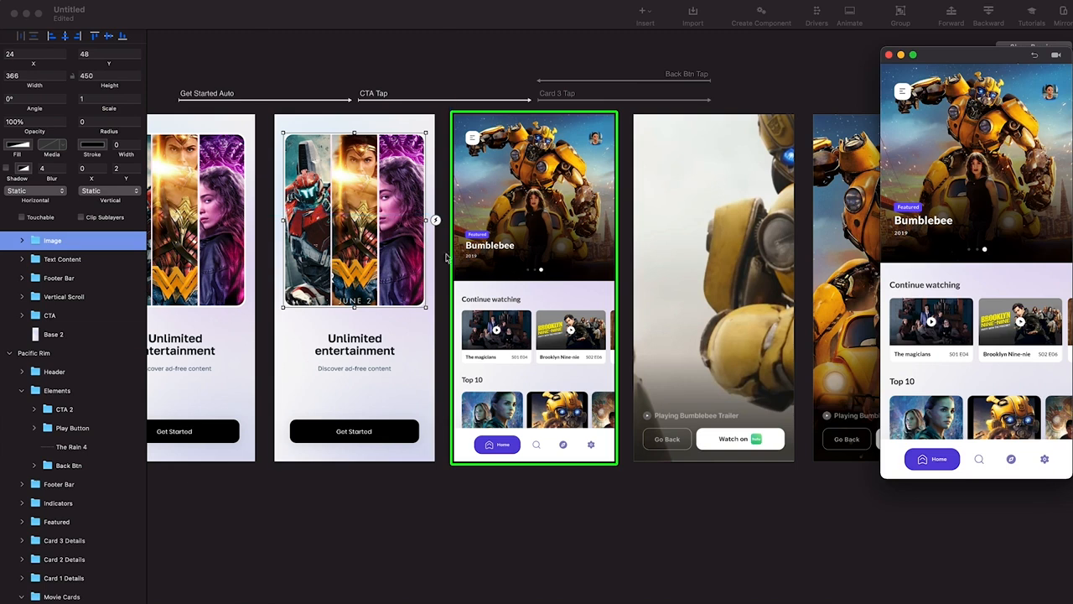
click(483, 224)
scroll(482, 225, up, 4)
click(478, 245)
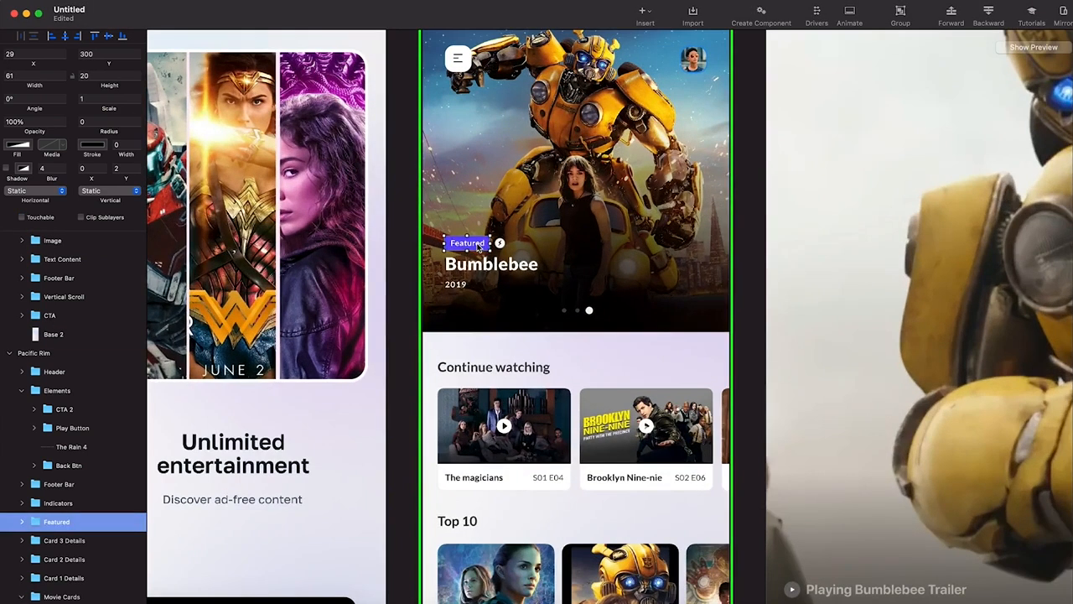
drag(479, 246, 643, 249)
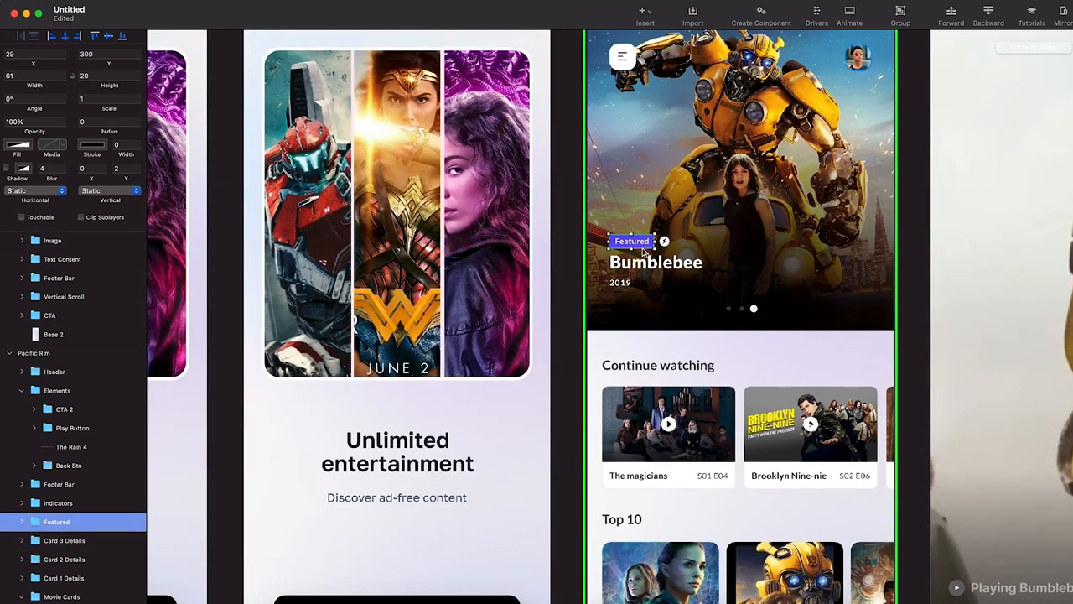
Delete the Card 1 group from the Get Started 2 artboard
click(403, 254)
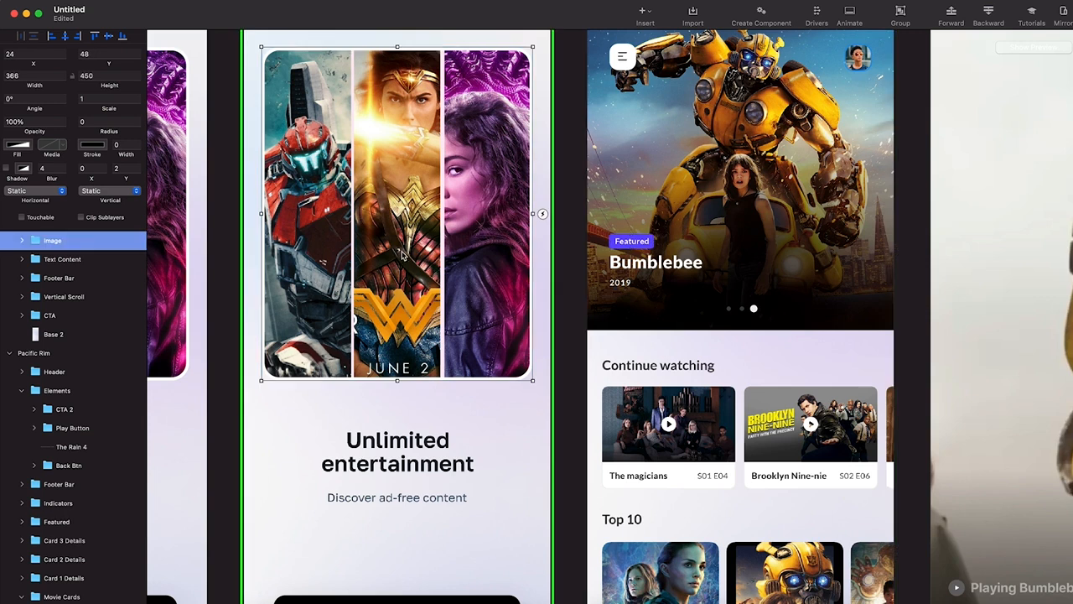
scroll(386, 286, down, 3)
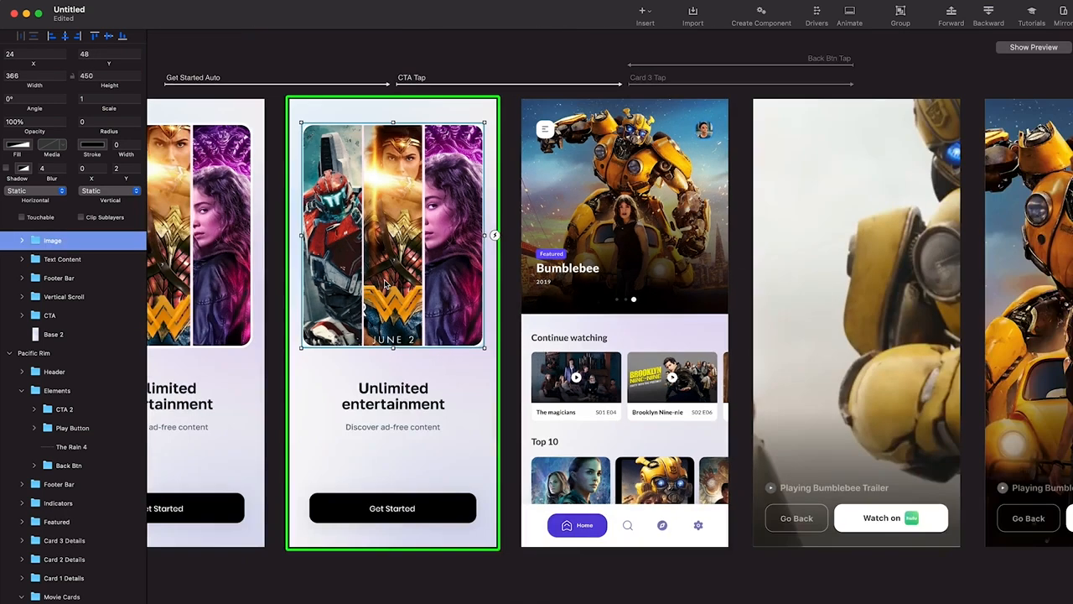
scroll(73, 300, up, 1)
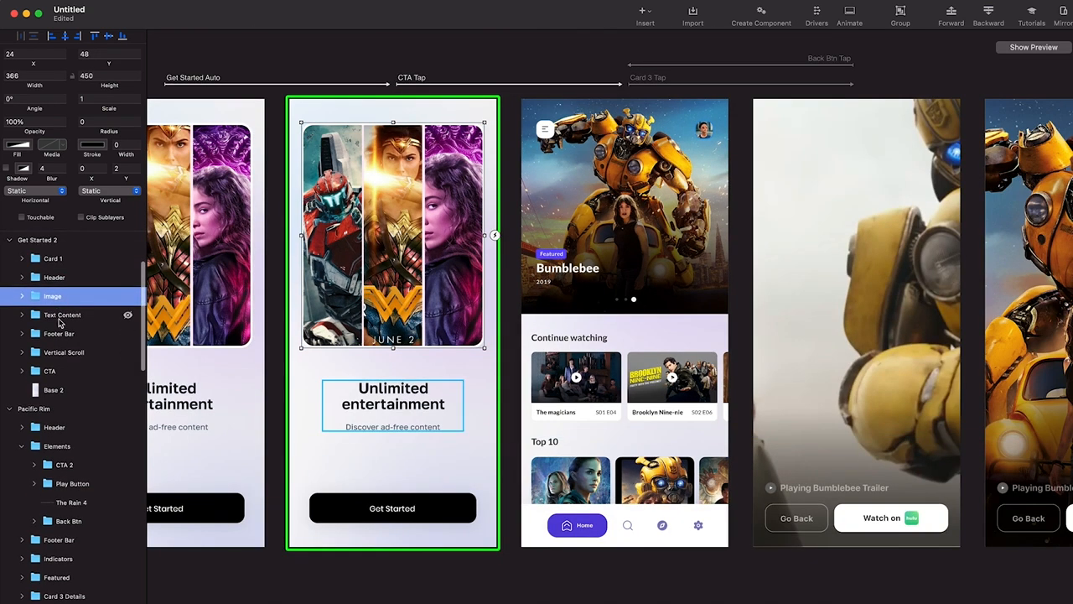
scroll(63, 310, up, 2)
click(65, 286)
scroll(63, 307, up, 2)
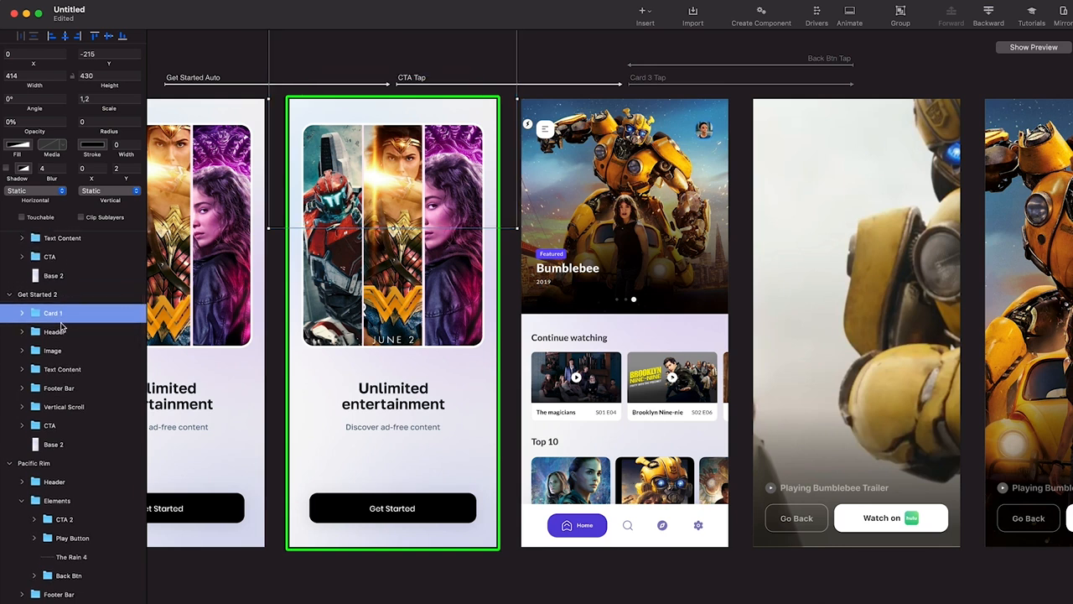
key(Delete)
Copy the Movie Cards group from the Pacific Rim artboard and paste it above the Image group on Get Started 2
click(21, 482)
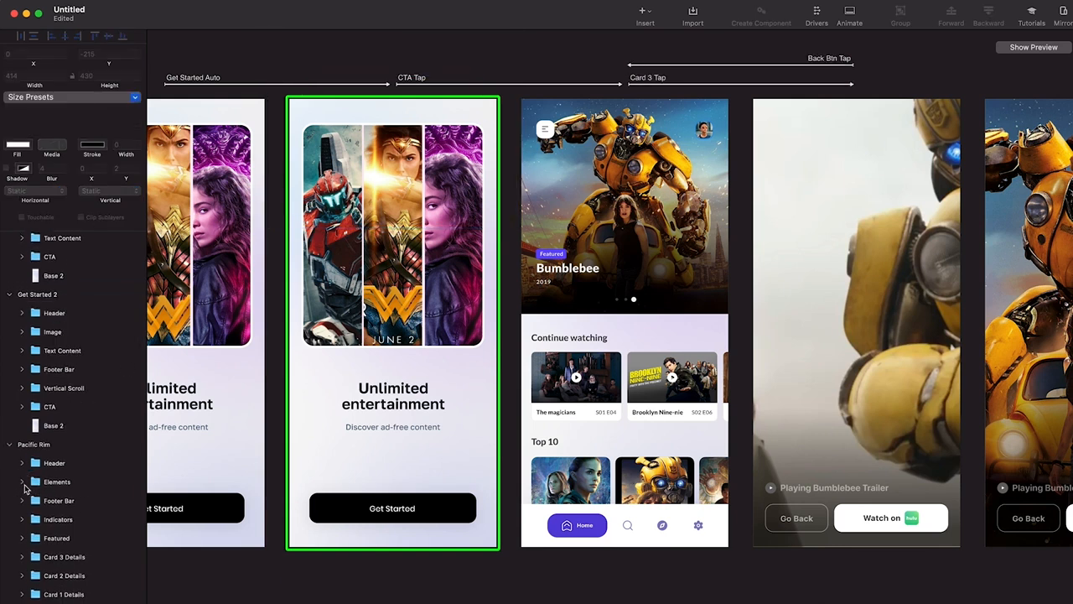
click(572, 270)
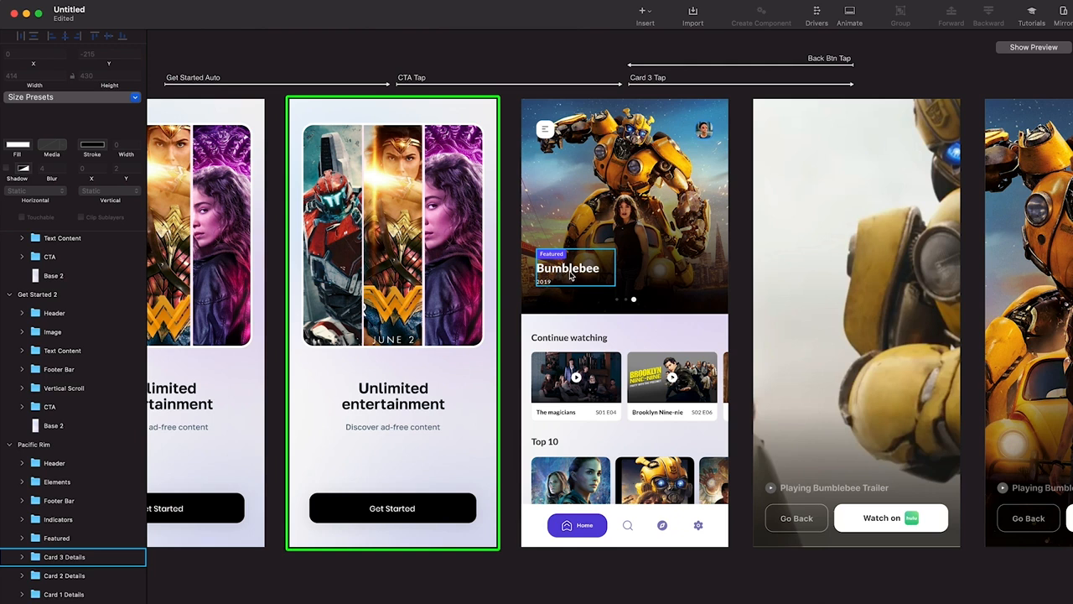
key(Escape)
scroll(76, 361, down, 3)
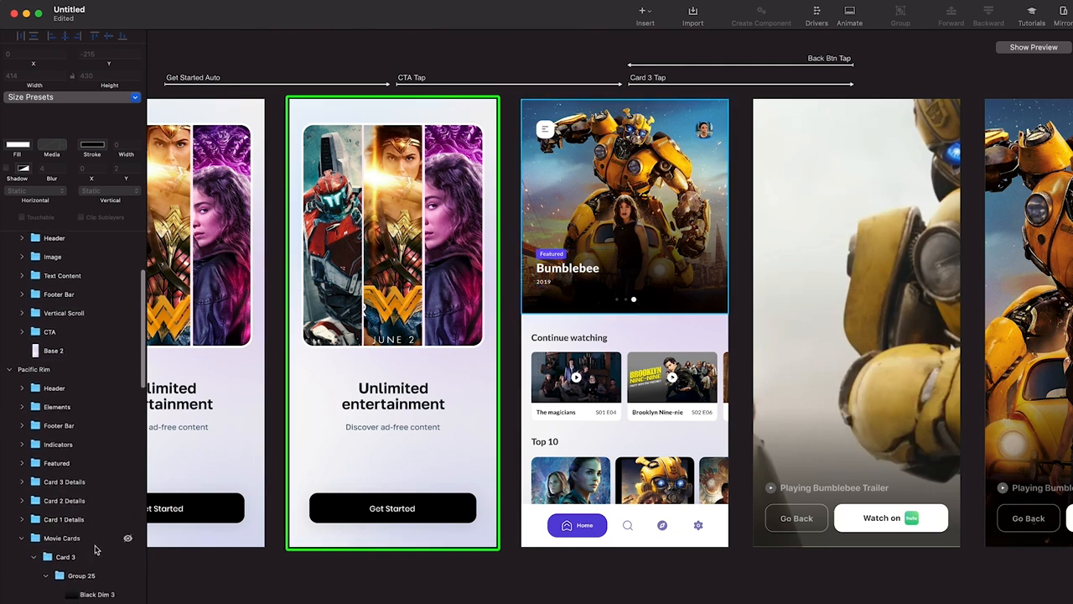
click(23, 541)
click(70, 464)
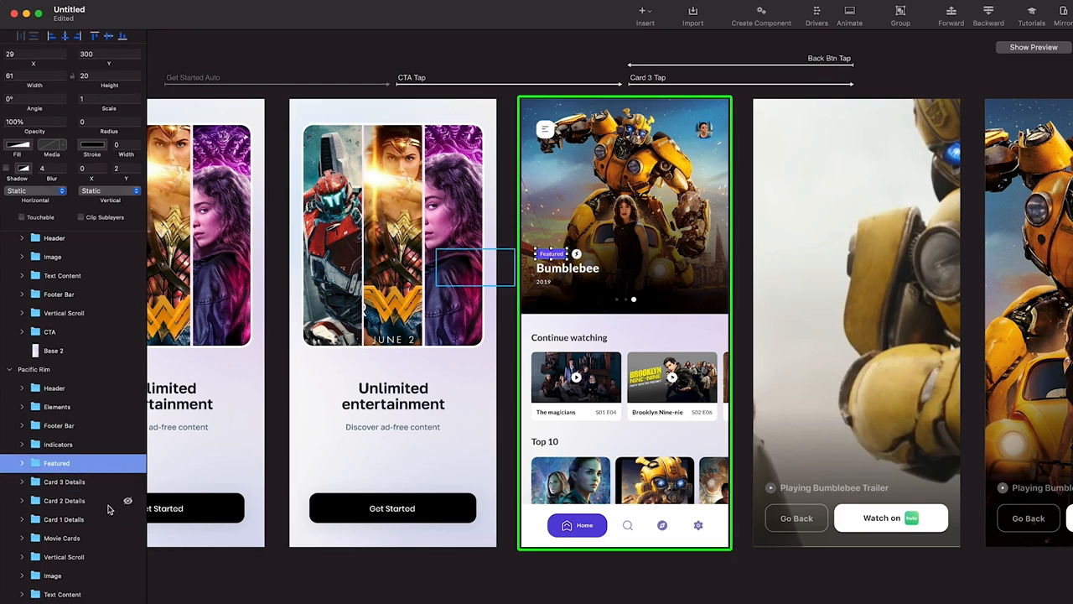
click(55, 537)
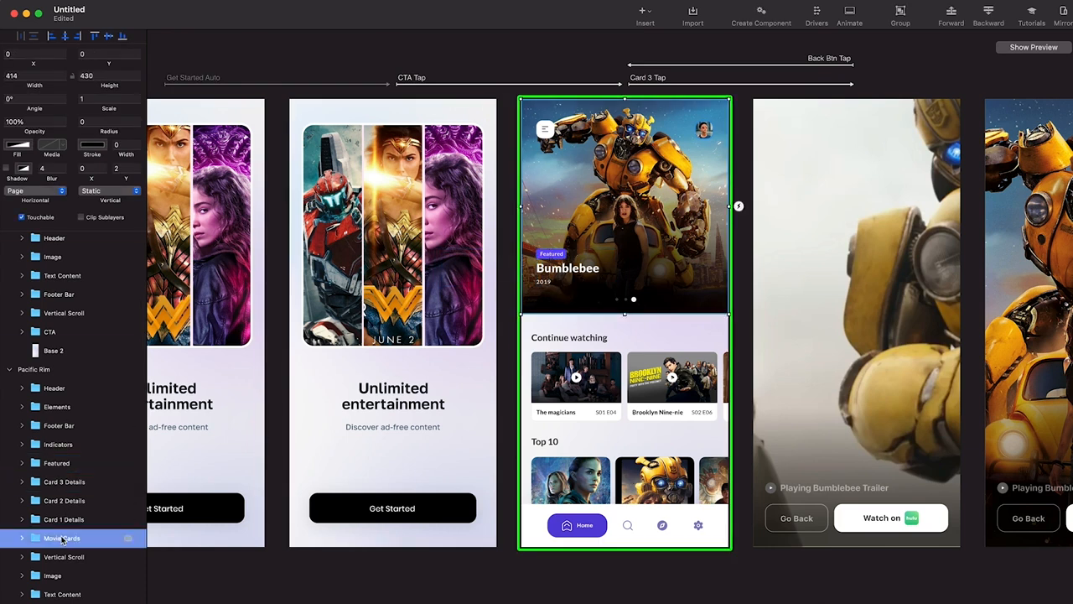
click(474, 281)
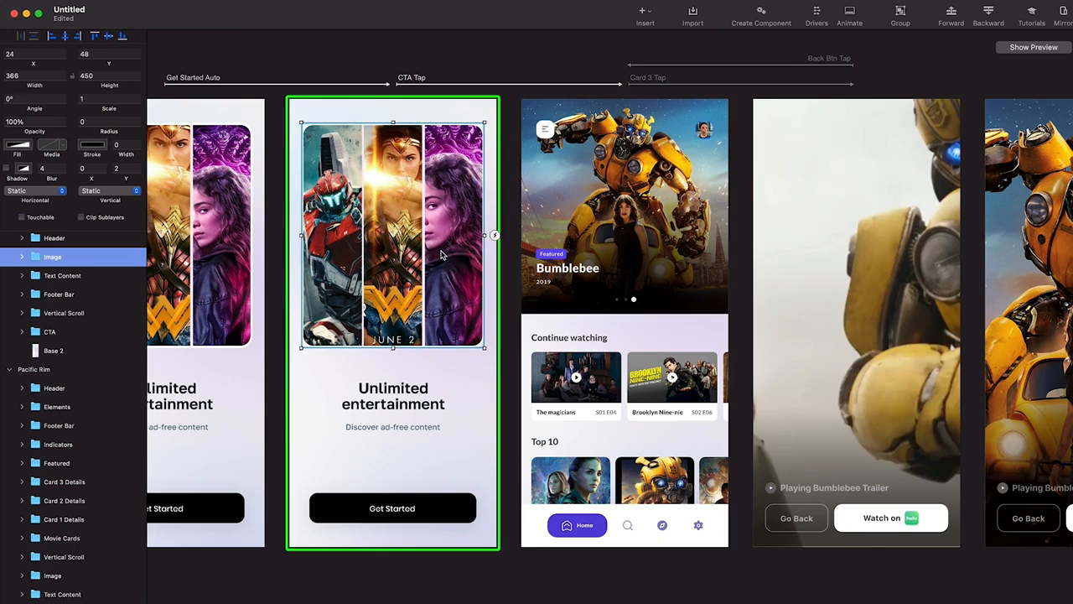
key(super+v)
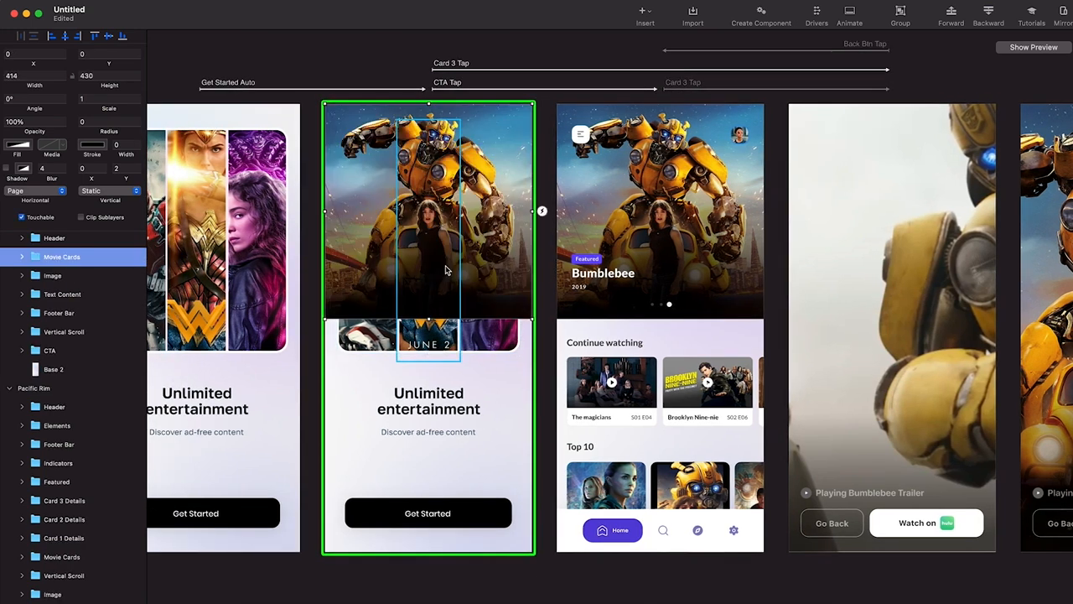
Undo the accidental move of the pasted Movie Cards group and set its scale to 1,2
drag(455, 247, 470, 167)
key(super+z)
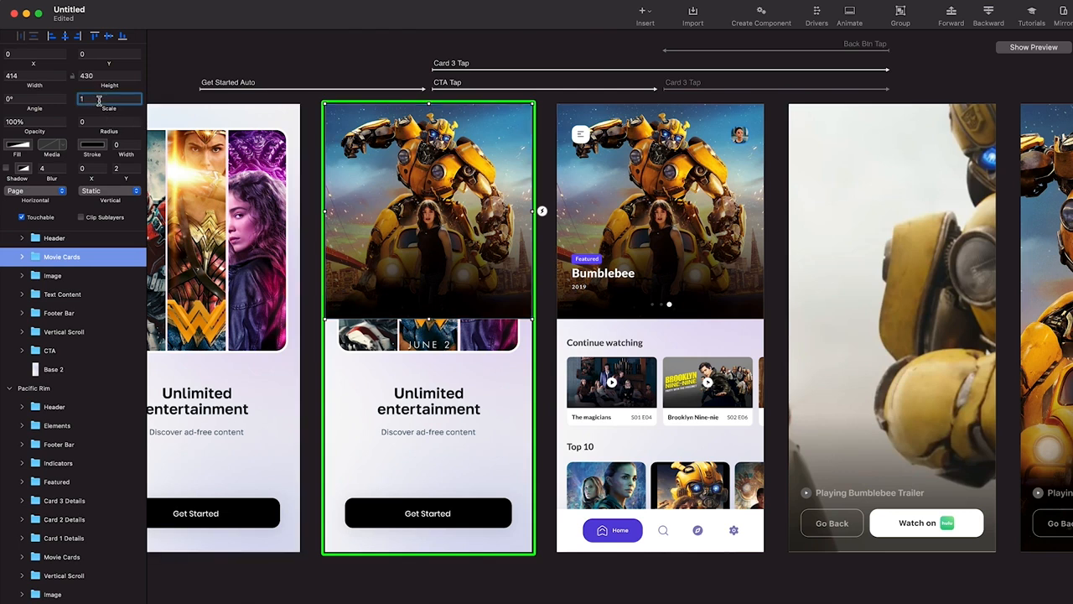
text(.2)
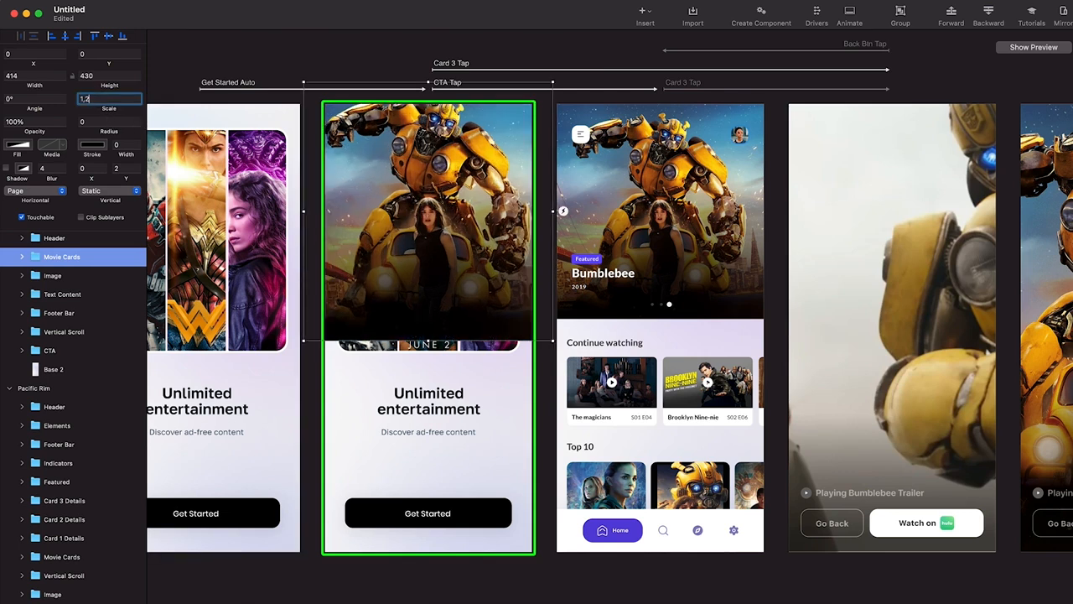
Set the pasted Movie Cards group's scale to 1,4, move it up to Y -127 and give it 0% opacity
text(.4)
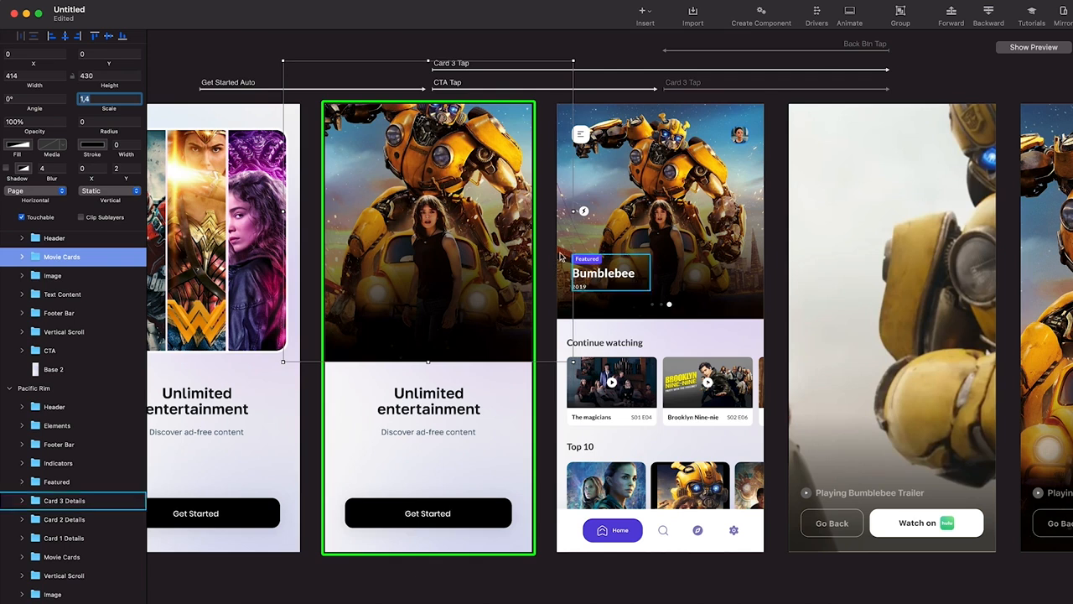
drag(497, 169, 498, 106)
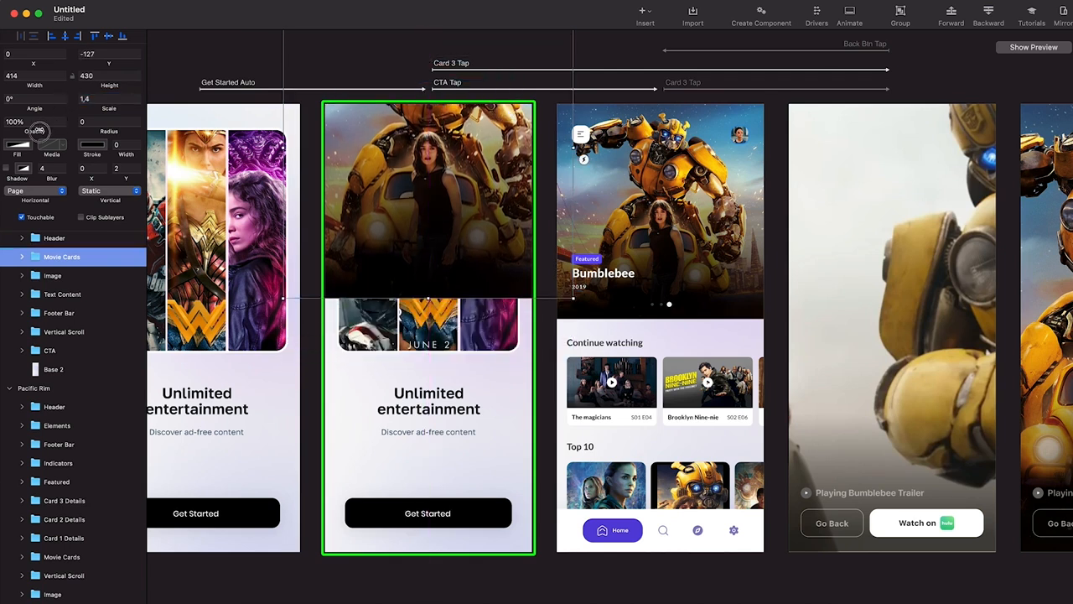
drag(37, 130, 5, 131)
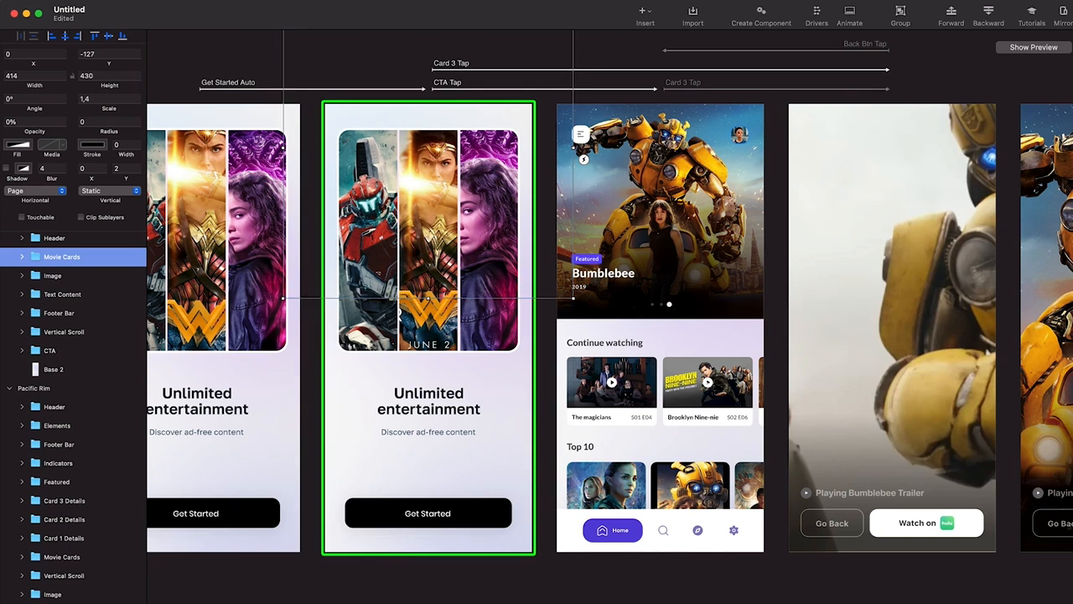
Preview the Get Started transition twice from the Get Started 2 artboard
click(1048, 48)
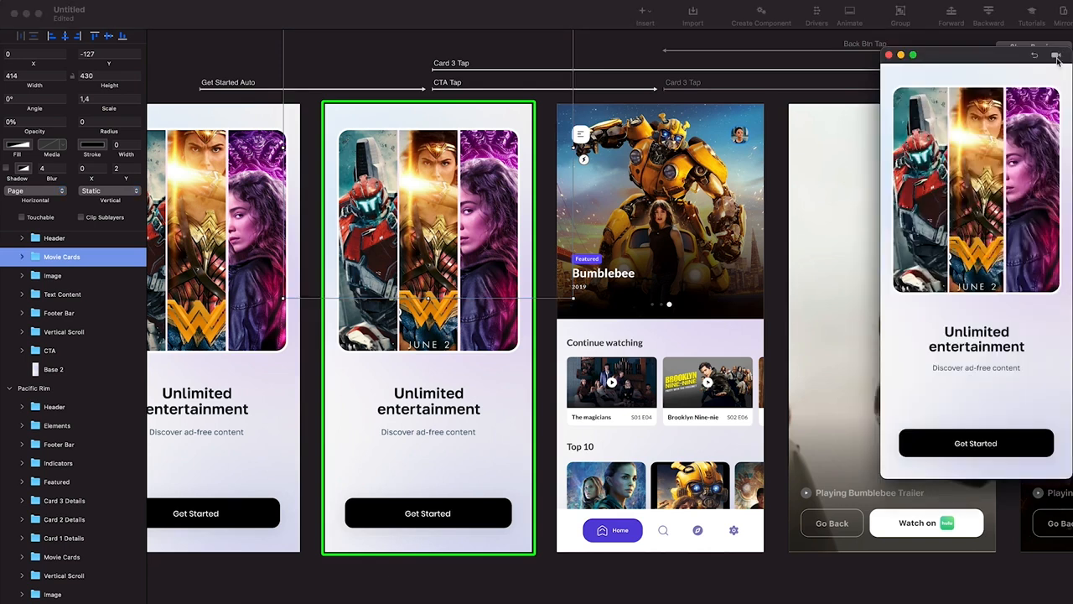
click(1010, 449)
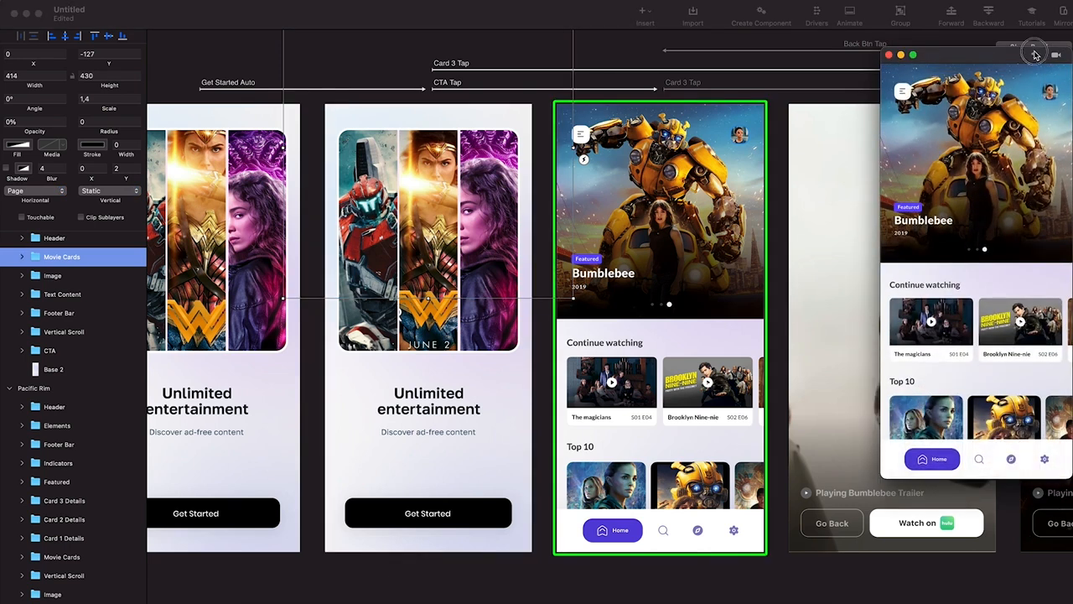
click(1035, 54)
click(1007, 441)
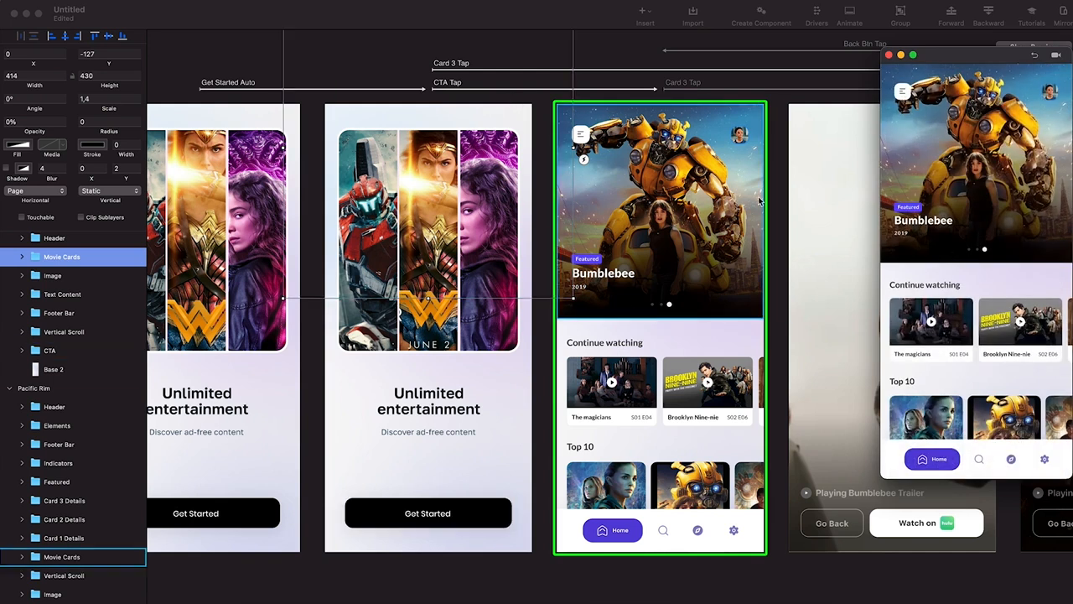
click(412, 267)
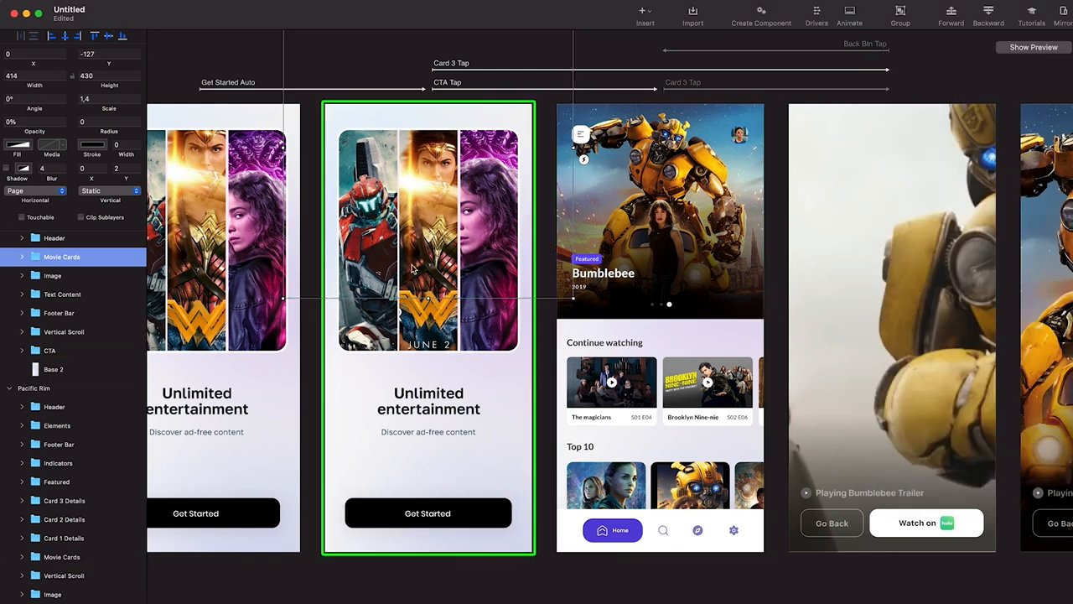
Copy the Indicators group from Pacific Rim to Get Started 2 at Y 336 with 0% opacity and preview the transition
click(673, 311)
click(667, 307)
drag(667, 307, 435, 307)
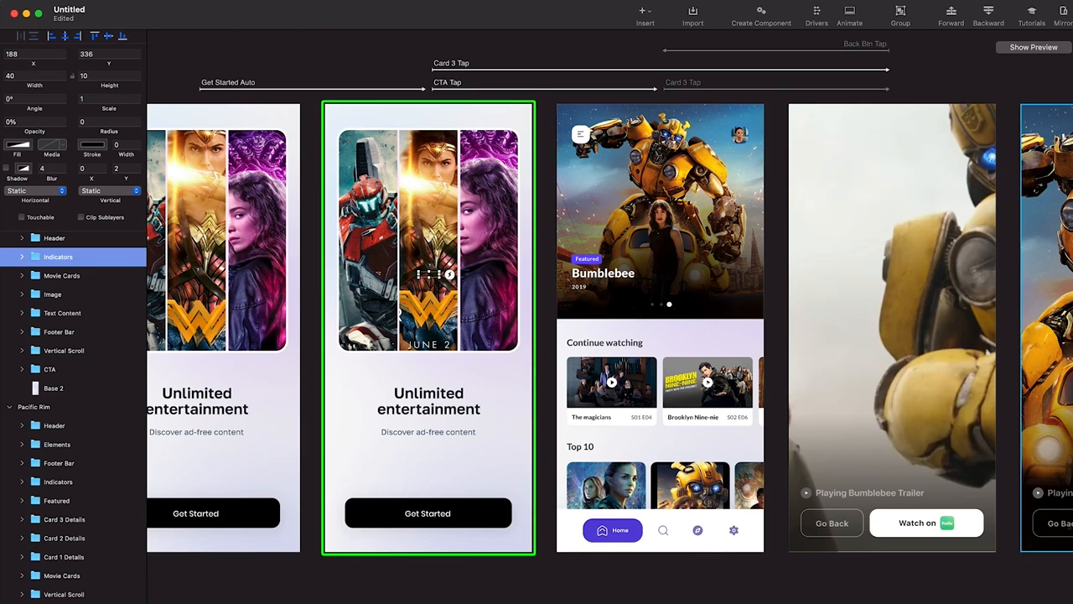
click(1038, 47)
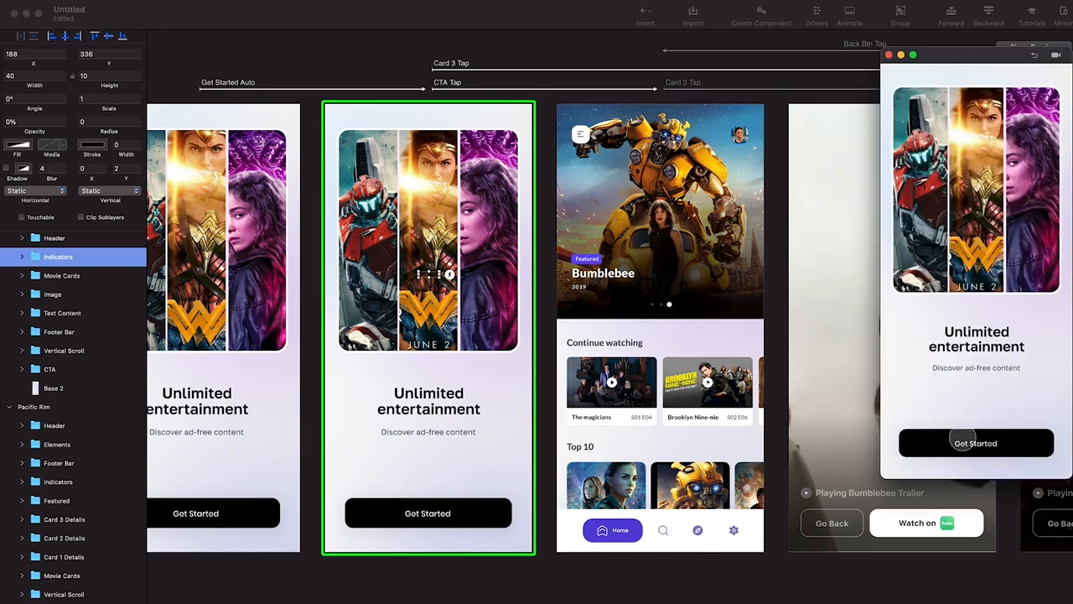
click(964, 442)
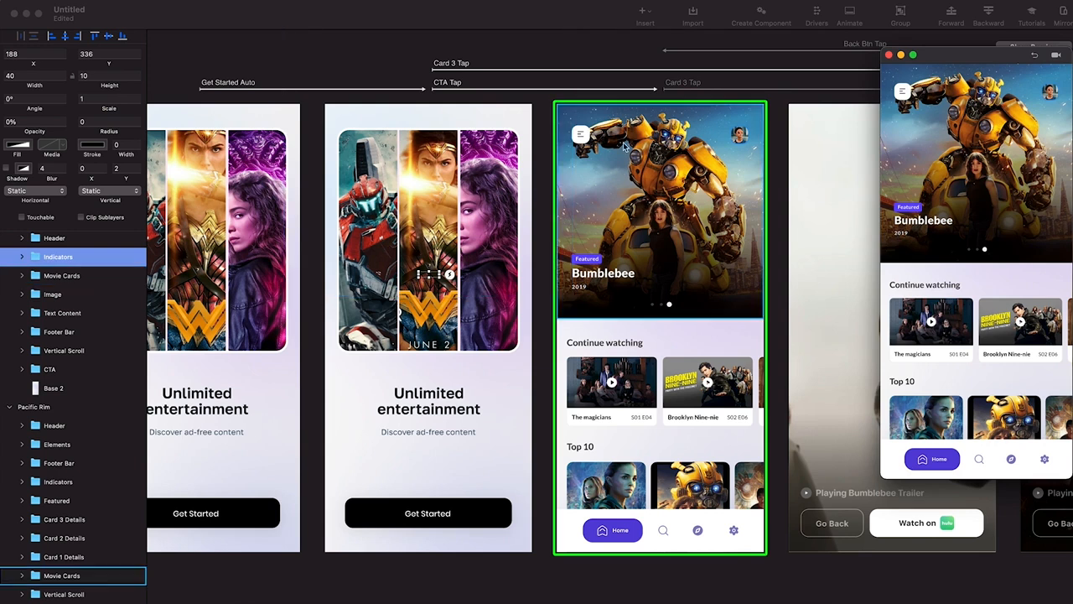
Rewind the Movie Cards scroll driver on the Pacific Rim artboard to 0 so its first card shows
click(664, 68)
drag(479, 63, 377, 47)
click(459, 417)
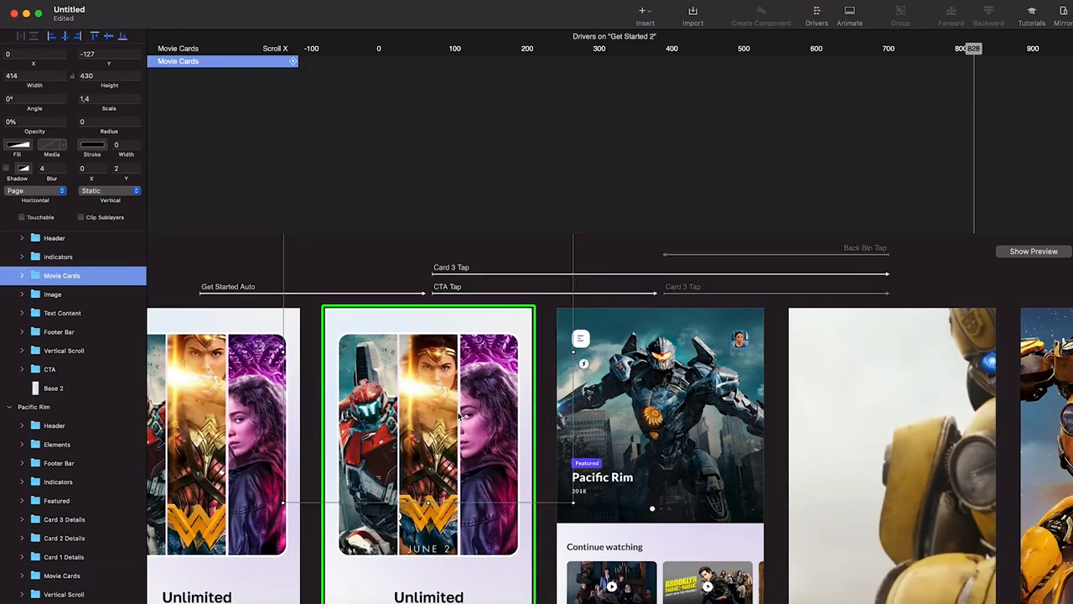
click(816, 15)
Replay the Get Started transition in the preview and swipe the movie cards back to Pacific Rim
click(1011, 49)
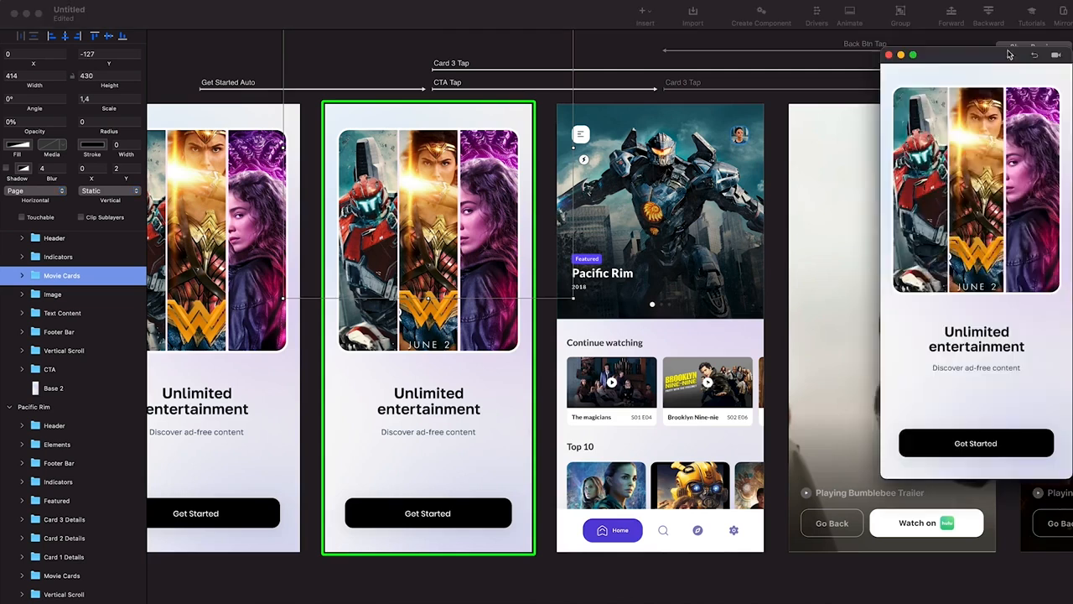
click(941, 430)
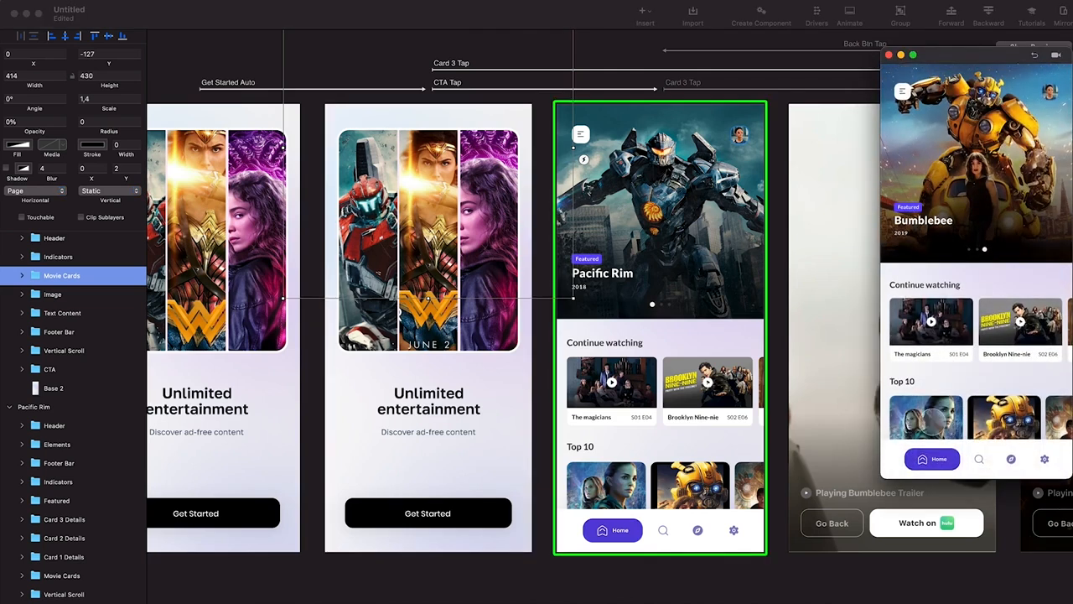
click(429, 326)
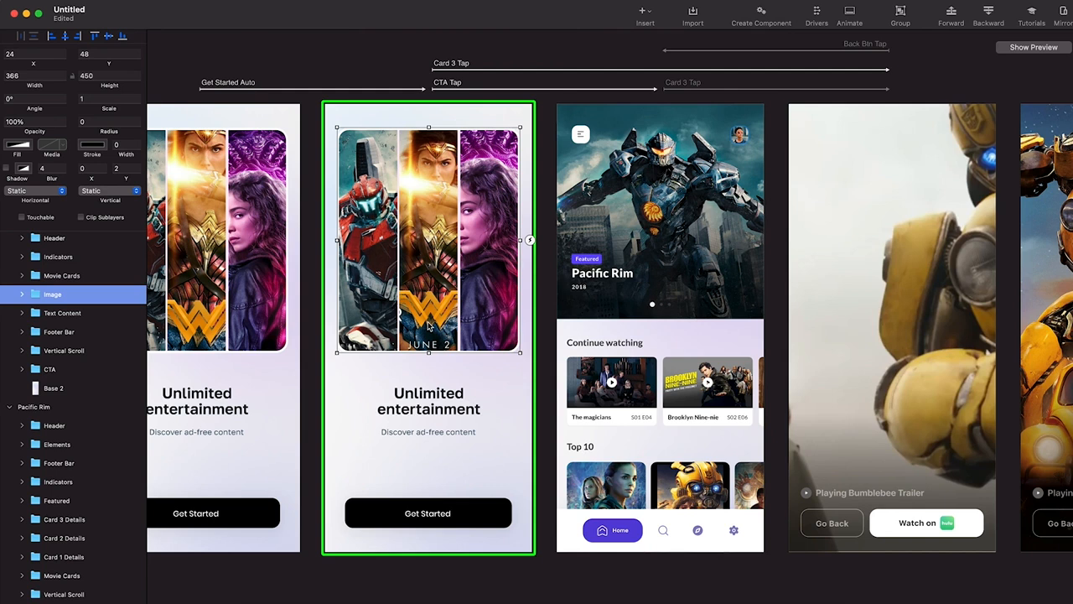
click(1034, 47)
click(994, 443)
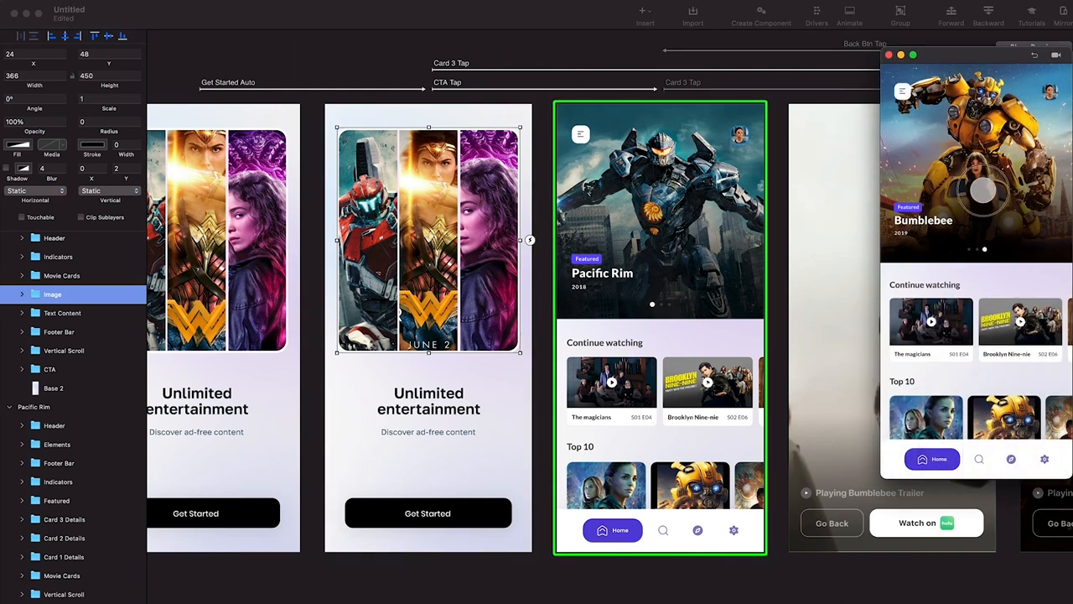
drag(965, 174, 1043, 178)
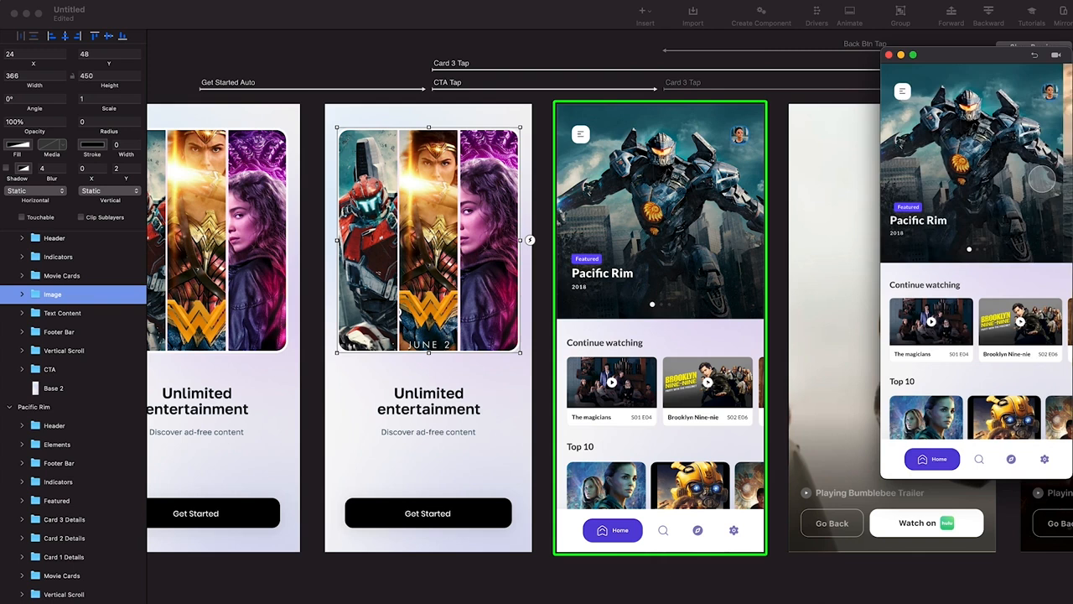
click(1034, 54)
click(977, 441)
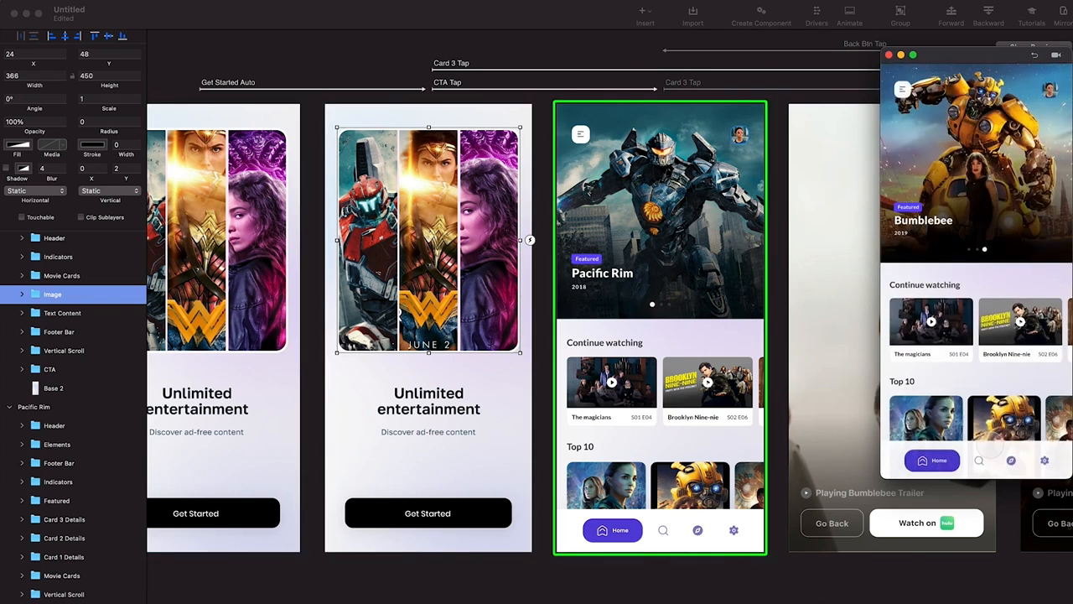
Reset the scroll driver position of the Movie Cards group on the Get Started 2 artboard to 0
click(62, 275)
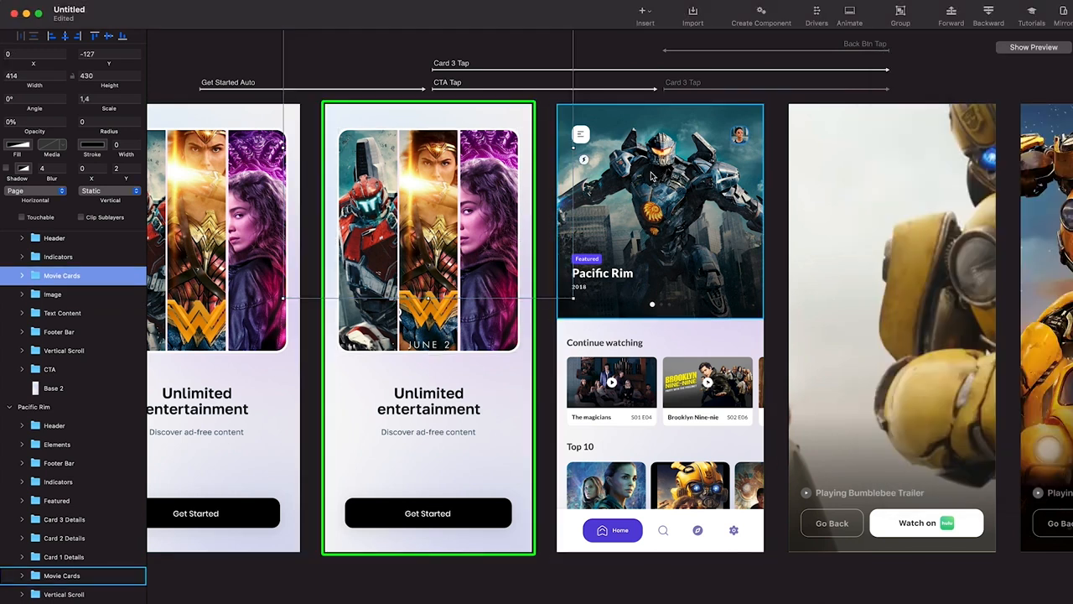
click(670, 125)
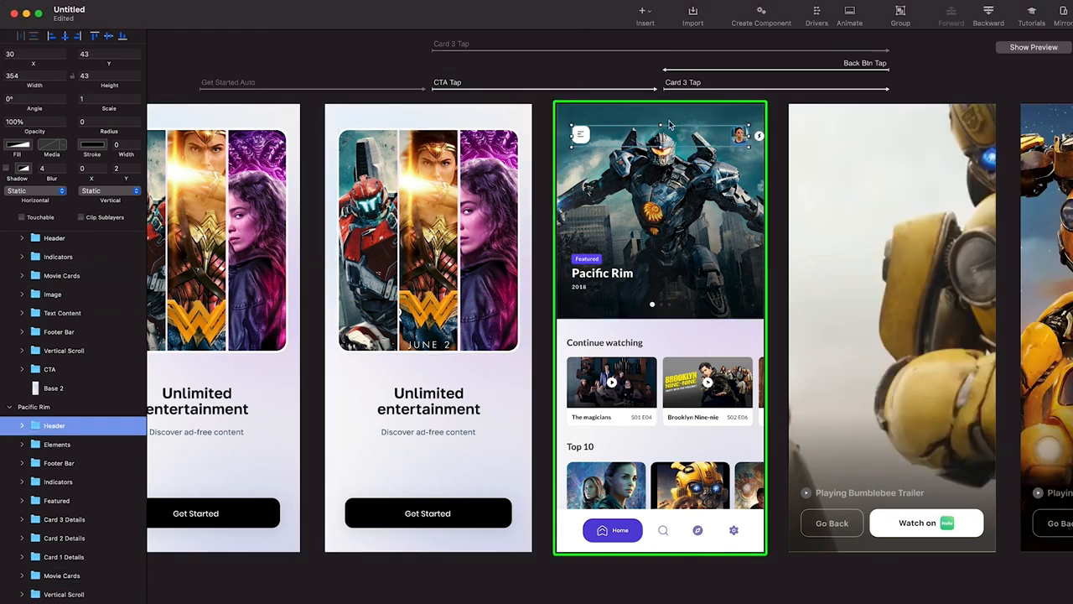
click(816, 14)
click(817, 14)
click(462, 228)
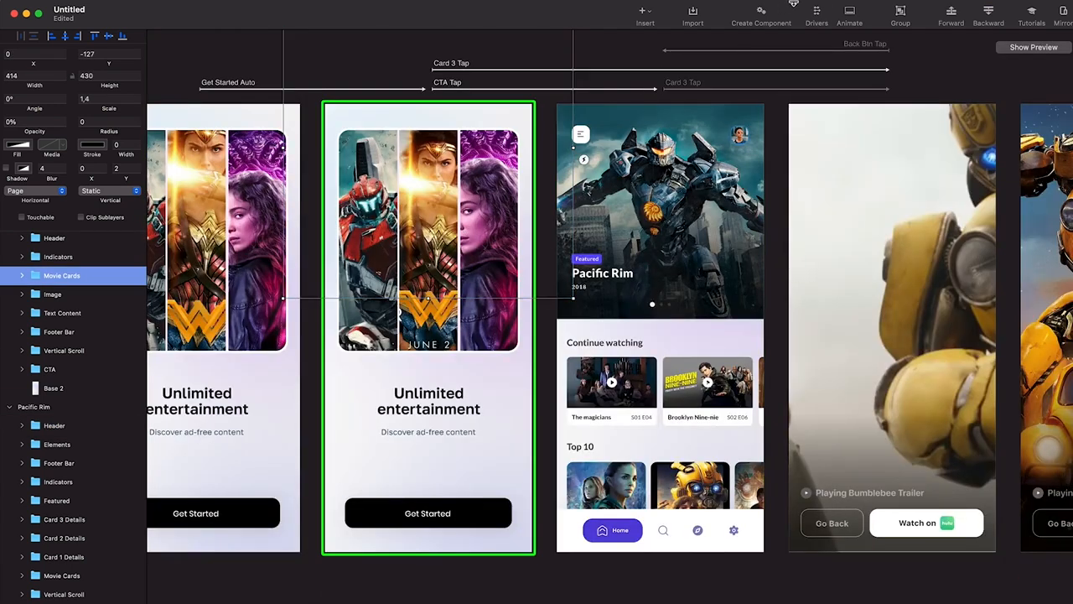
click(817, 12)
click(377, 52)
click(378, 54)
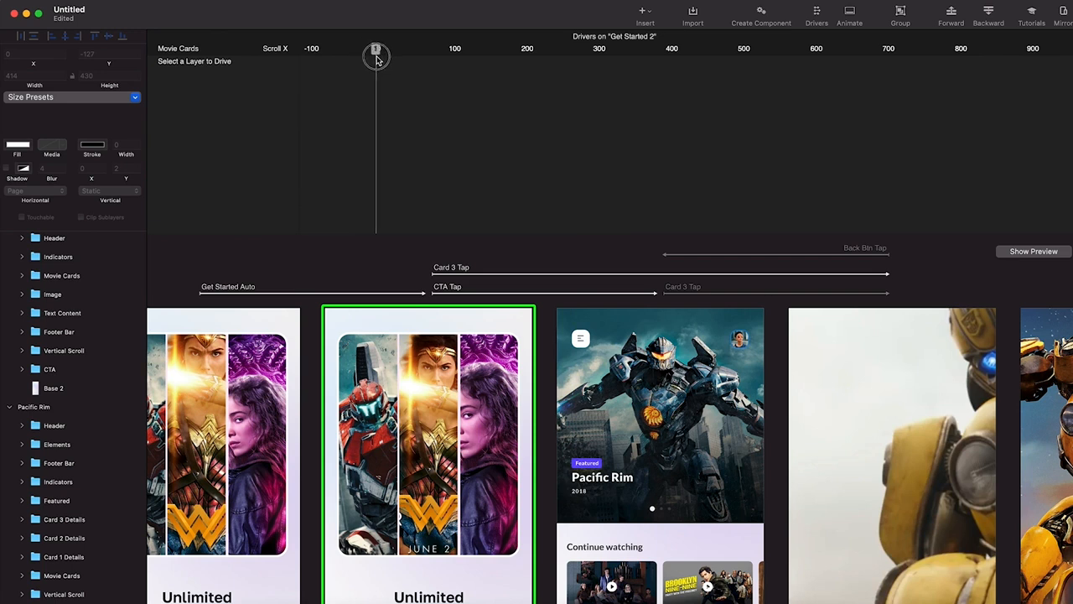
click(376, 55)
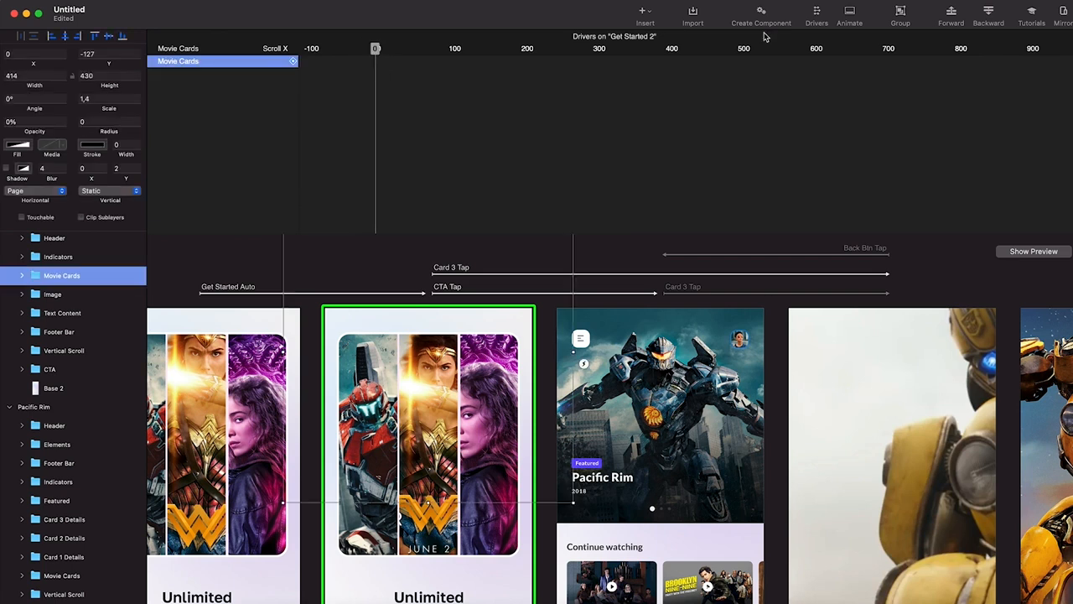
click(817, 16)
Play the Get Started transition twice in the preview to check which movie card it opens on
click(1033, 46)
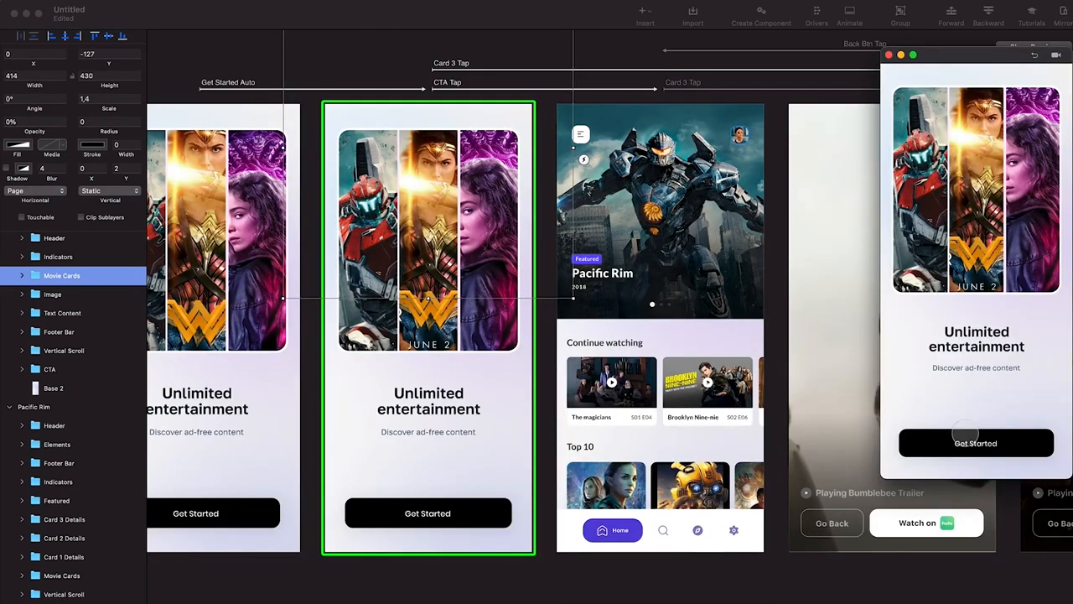
click(965, 441)
click(1034, 55)
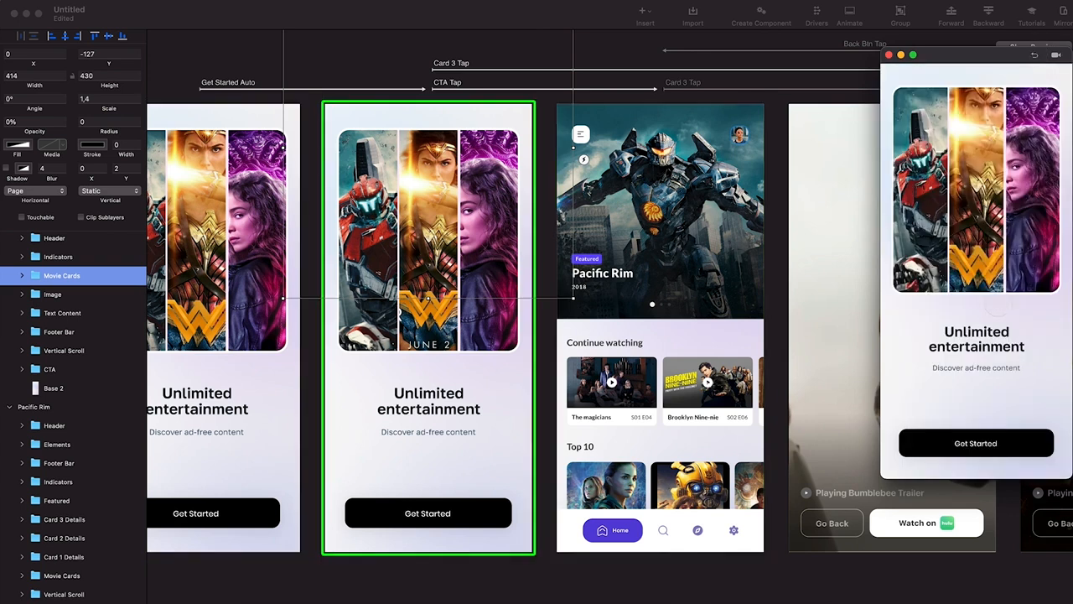
click(983, 443)
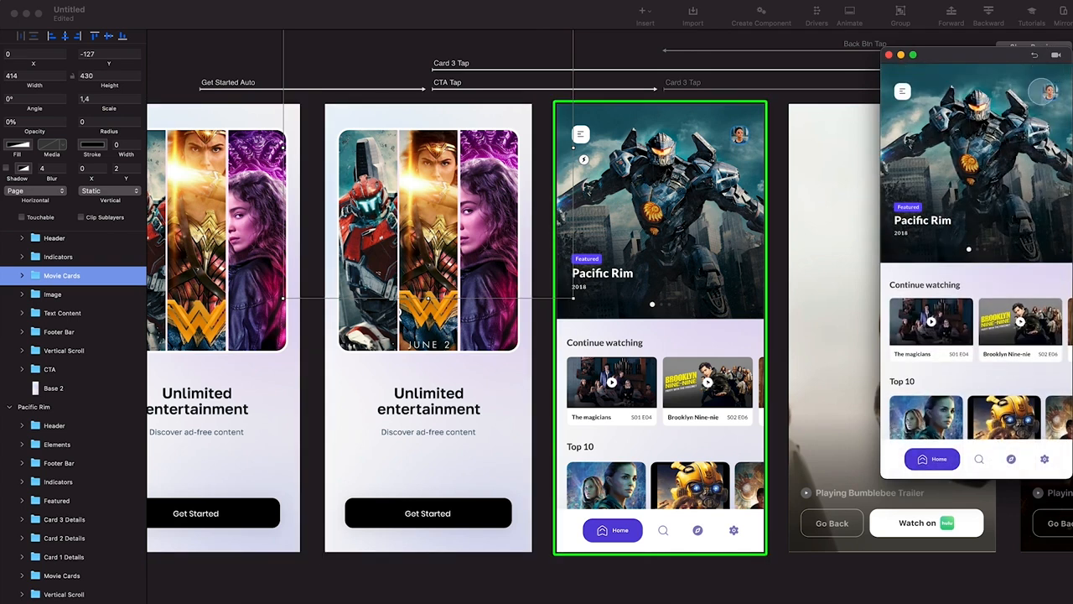
Copy the Featured and Card 1, 2 and 3 Details groups from Pacific Rim into Get Started 2 above Movie Cards
click(610, 287)
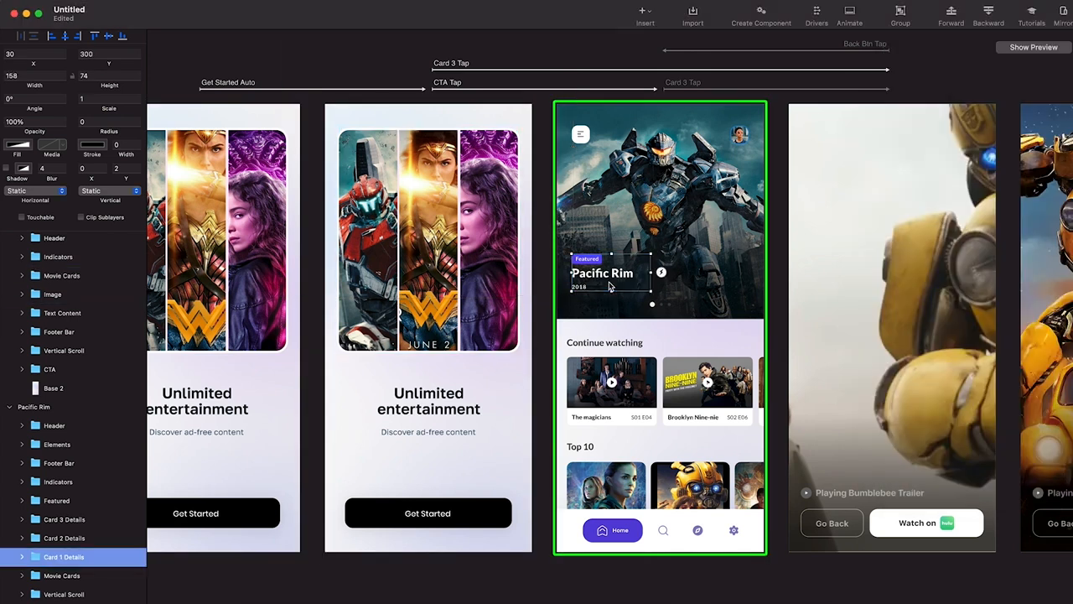
shift+click(79, 502)
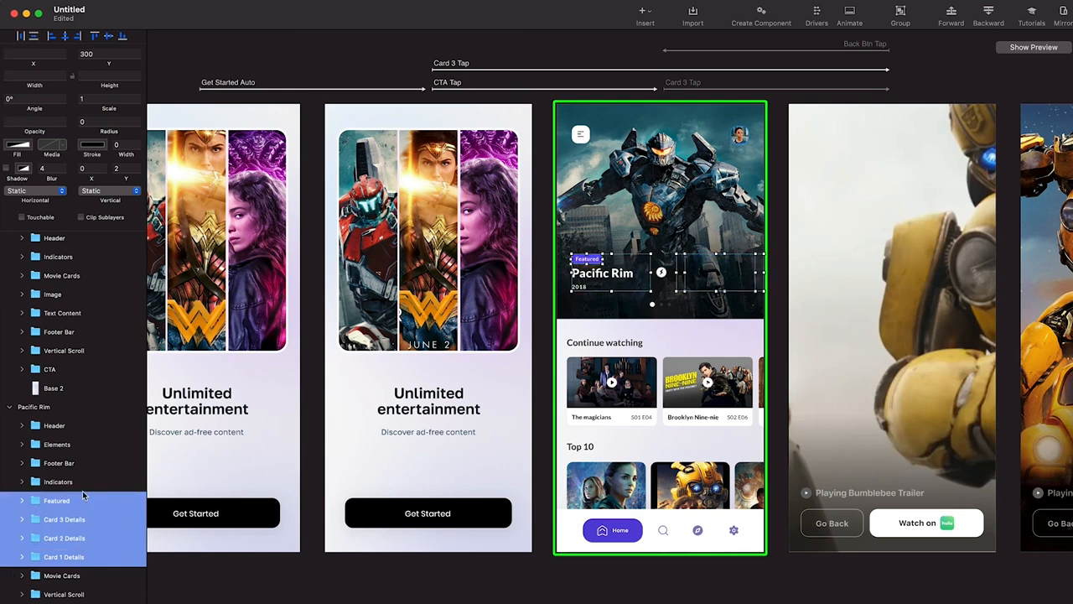
click(426, 293)
key(super+v)
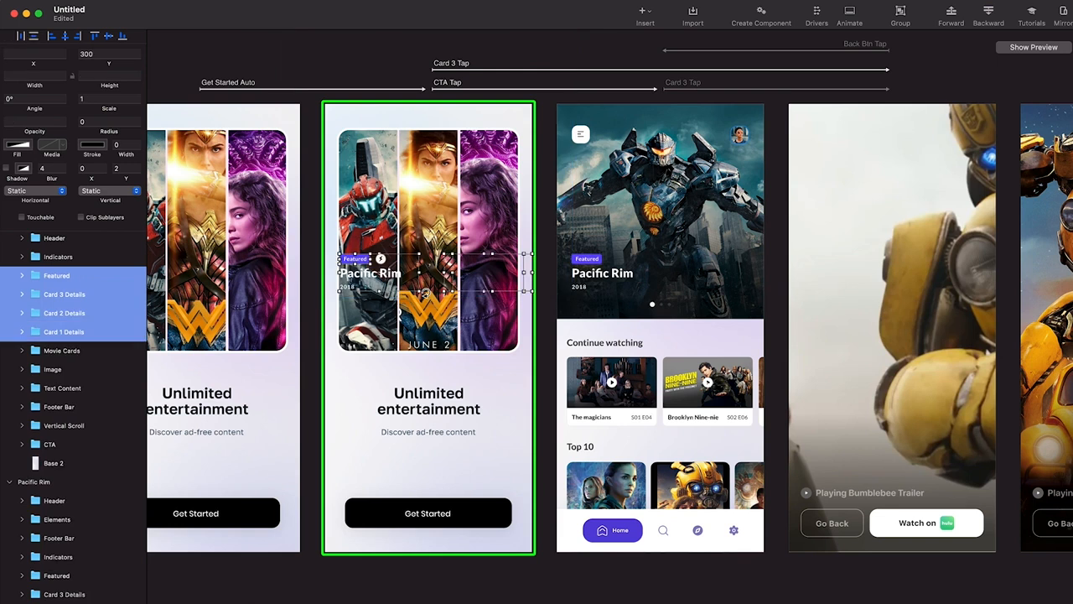
On Get Started 2, set Card 1 Details to Y 270 and Featured to Y 240, both with 0% opacity
click(373, 273)
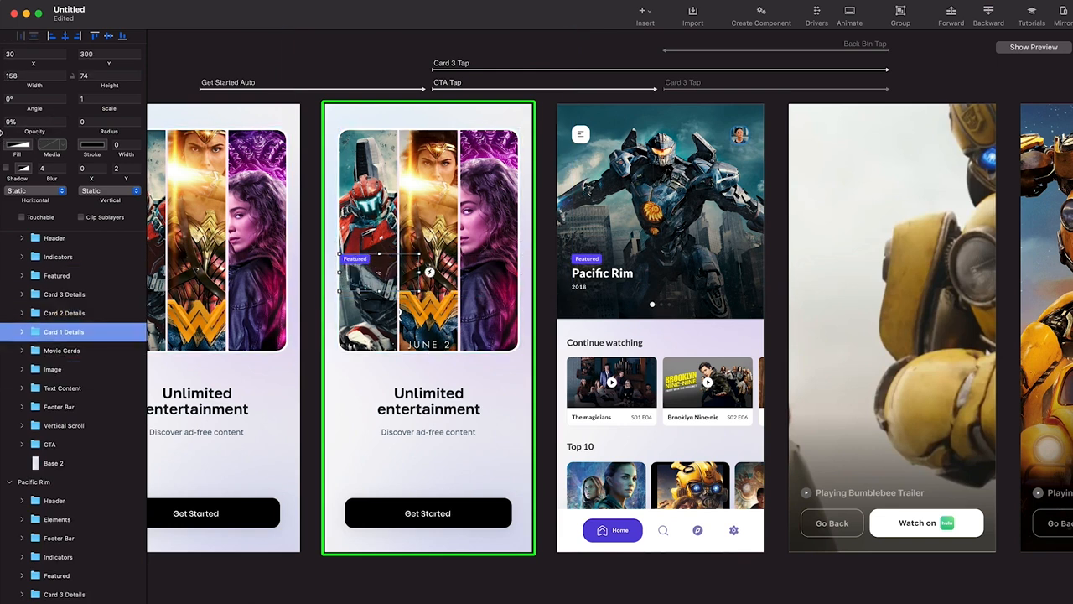
click(369, 262)
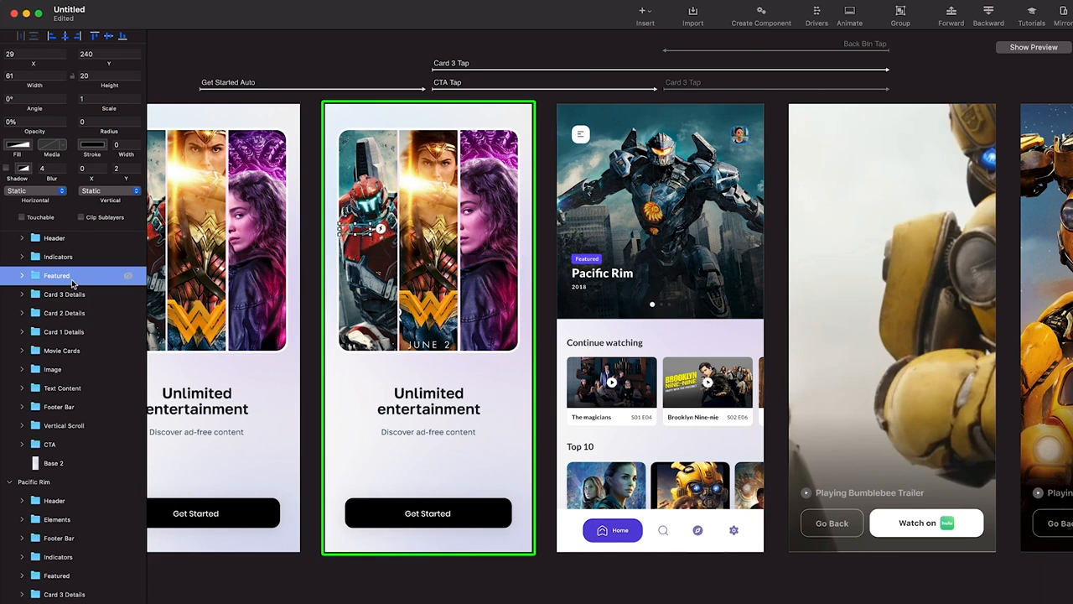
click(65, 332)
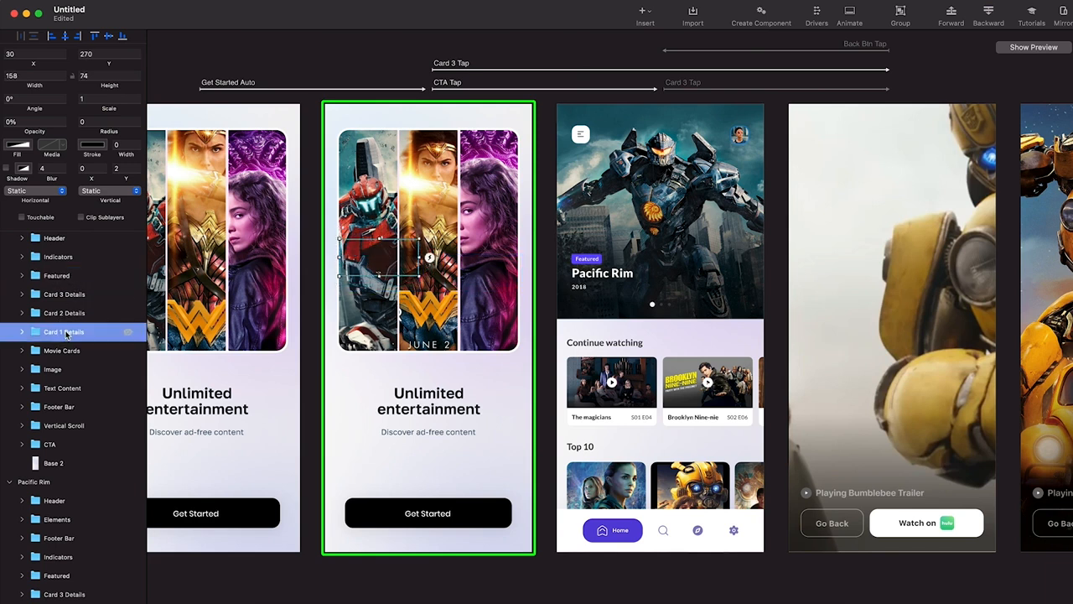
Preview how the Featured tag and card details animate in during the Get Started transition
click(53, 369)
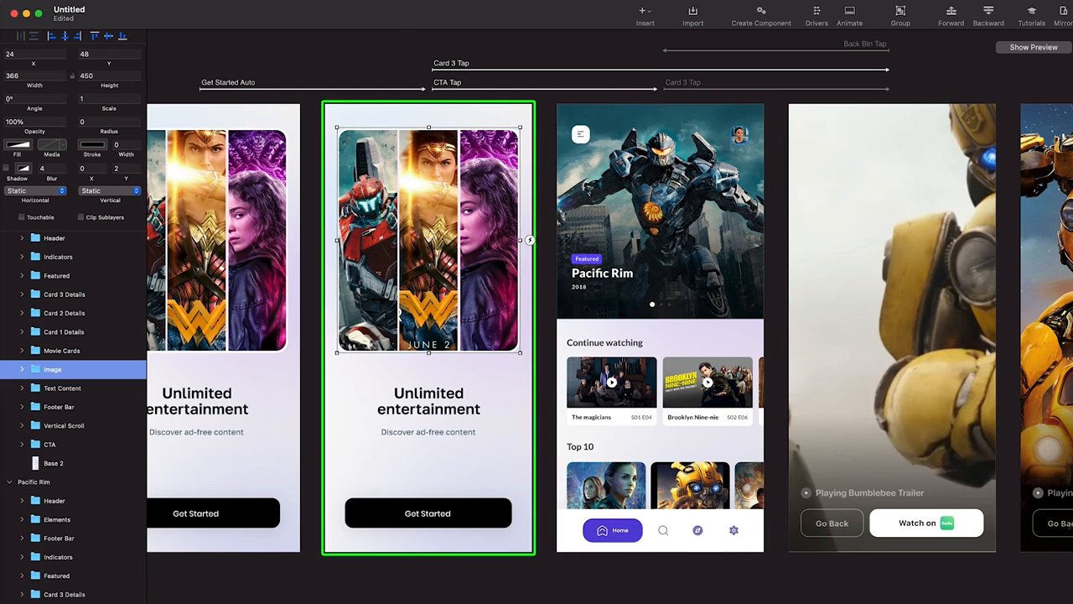
click(1057, 47)
click(954, 450)
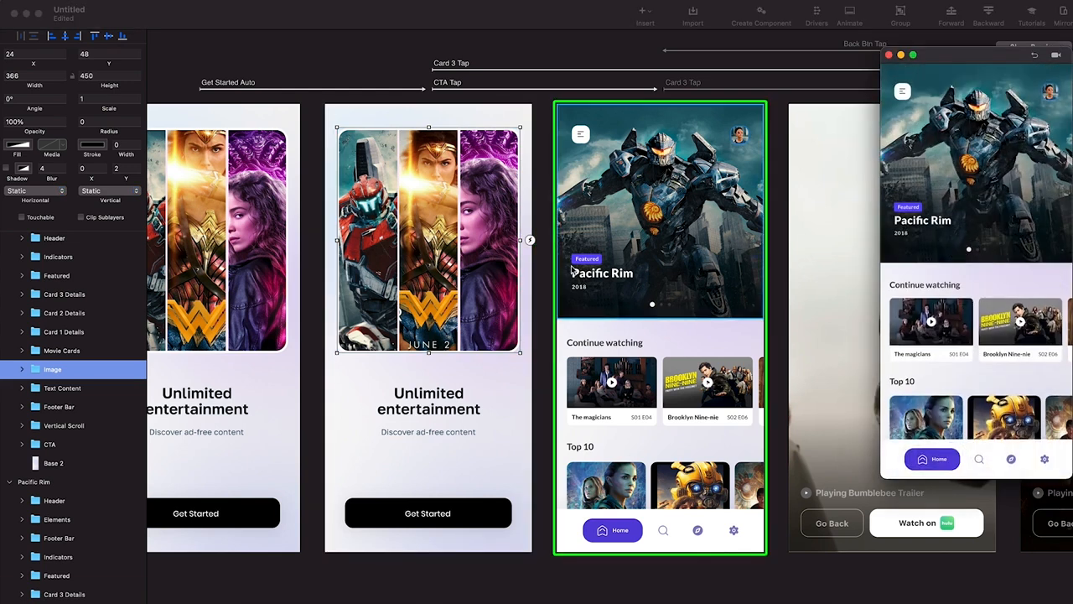
Replay the Get Started transition into the Pacific Rim screen in the preview to check the timing of its animations
click(660, 307)
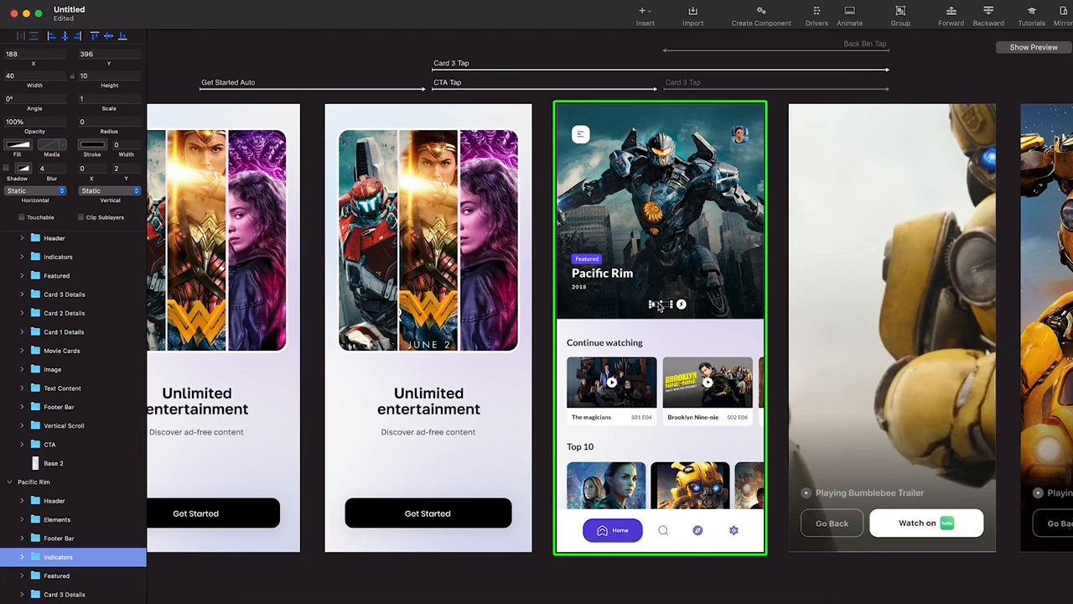
scroll(659, 307, up, 3)
scroll(660, 307, down, 3)
click(448, 304)
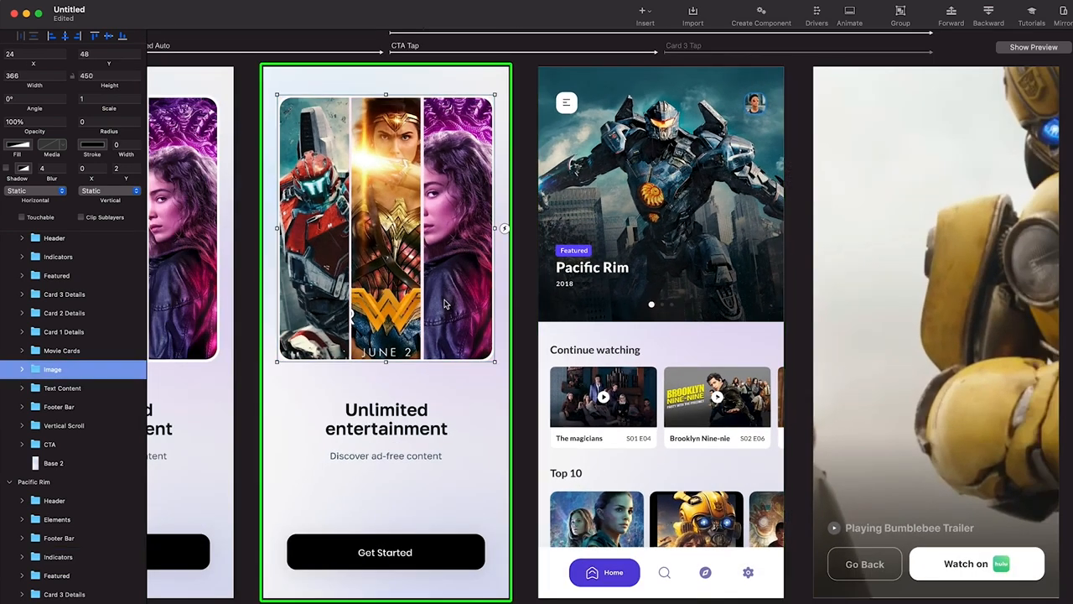
click(1021, 47)
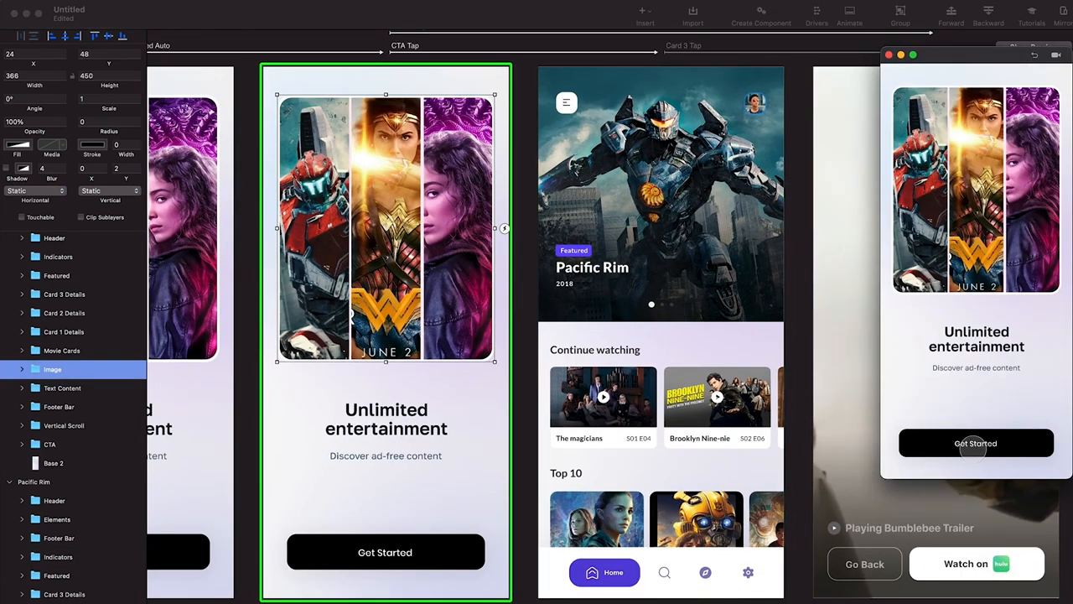
click(976, 443)
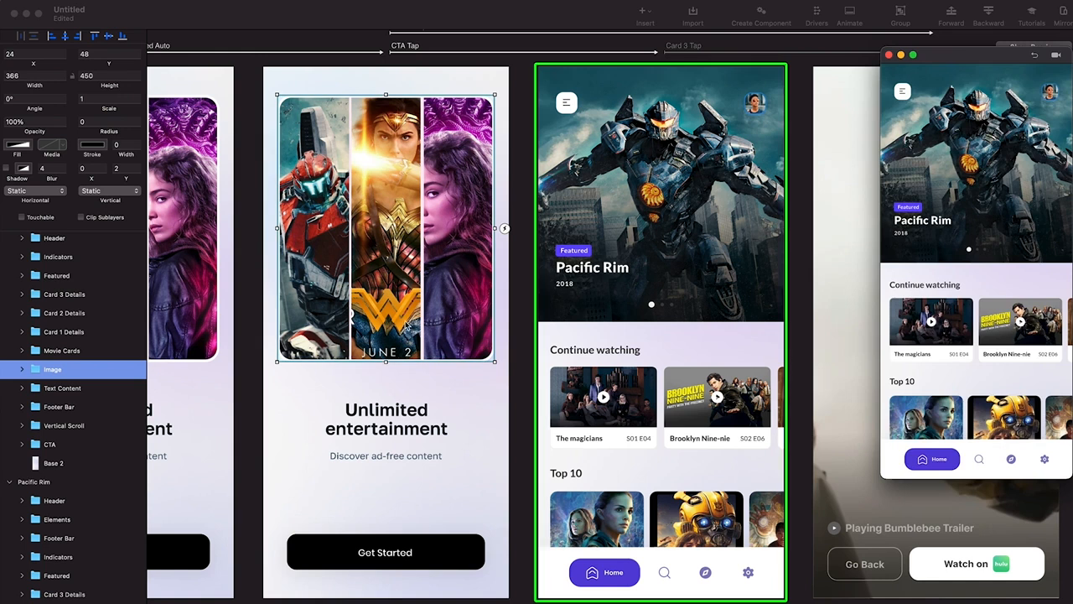
click(408, 326)
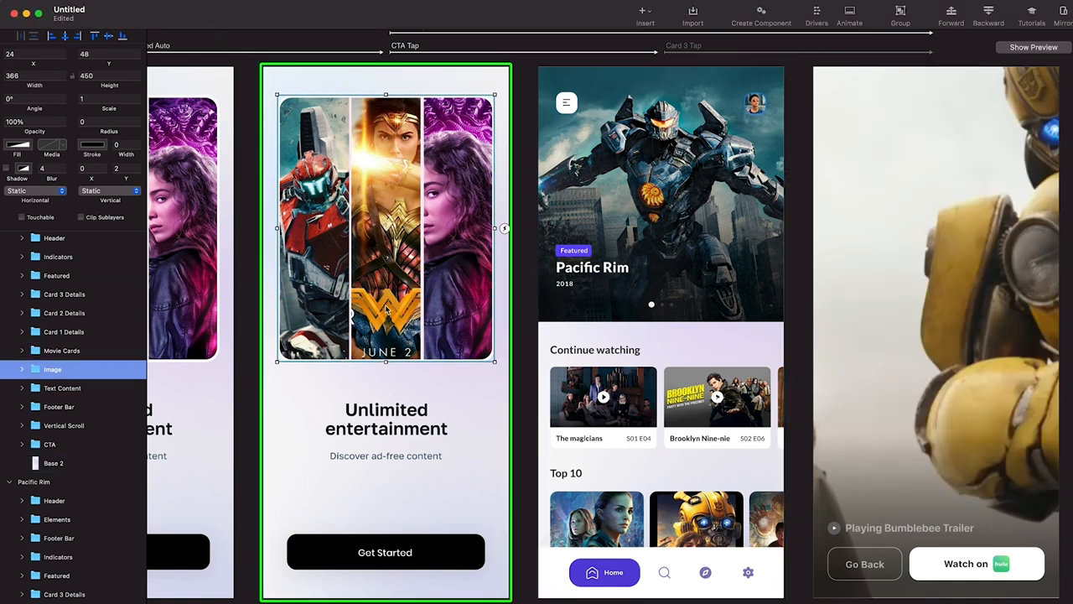
In the CTA Tap timeline, extend the Highlight 2, Card 1 Details Center Y and Movie Cards animations to end at 0.62 s
scroll(386, 310, down, 2)
click(514, 84)
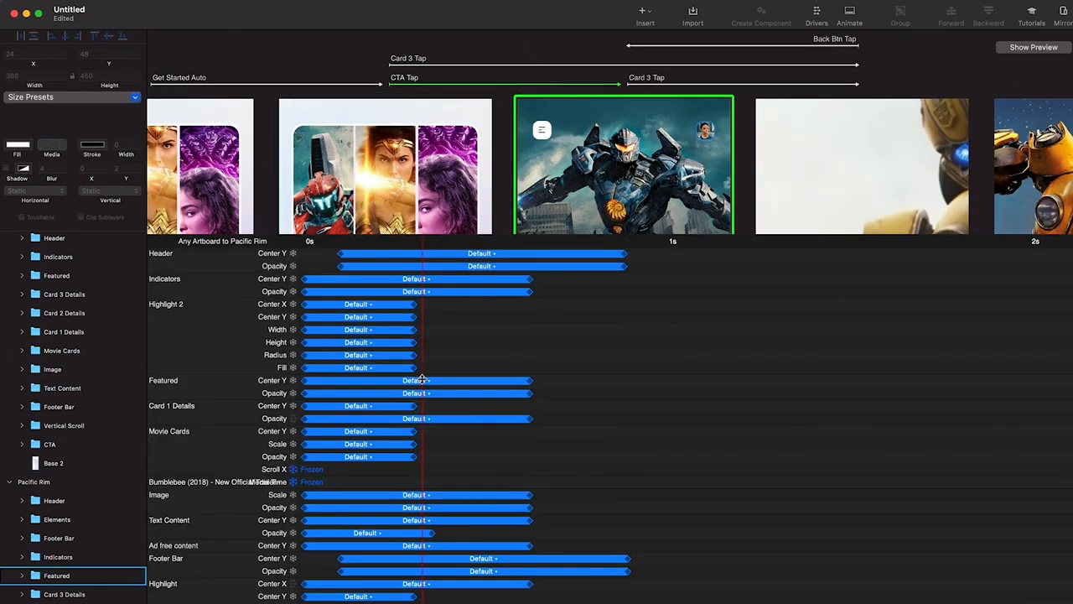
click(652, 252)
drag(659, 222, 676, 97)
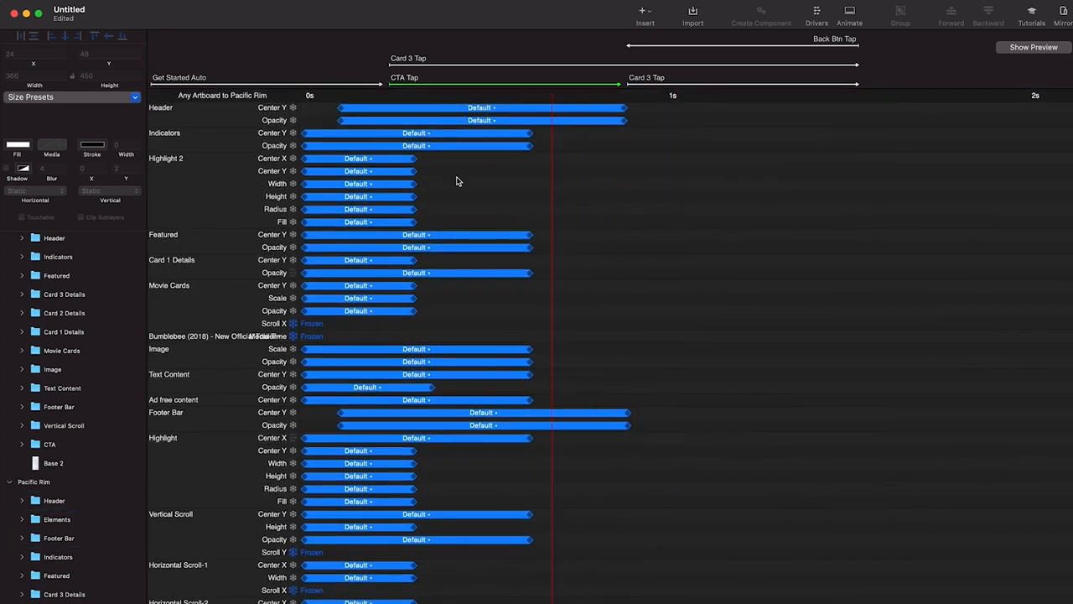
drag(437, 164, 531, 226)
drag(415, 260, 535, 271)
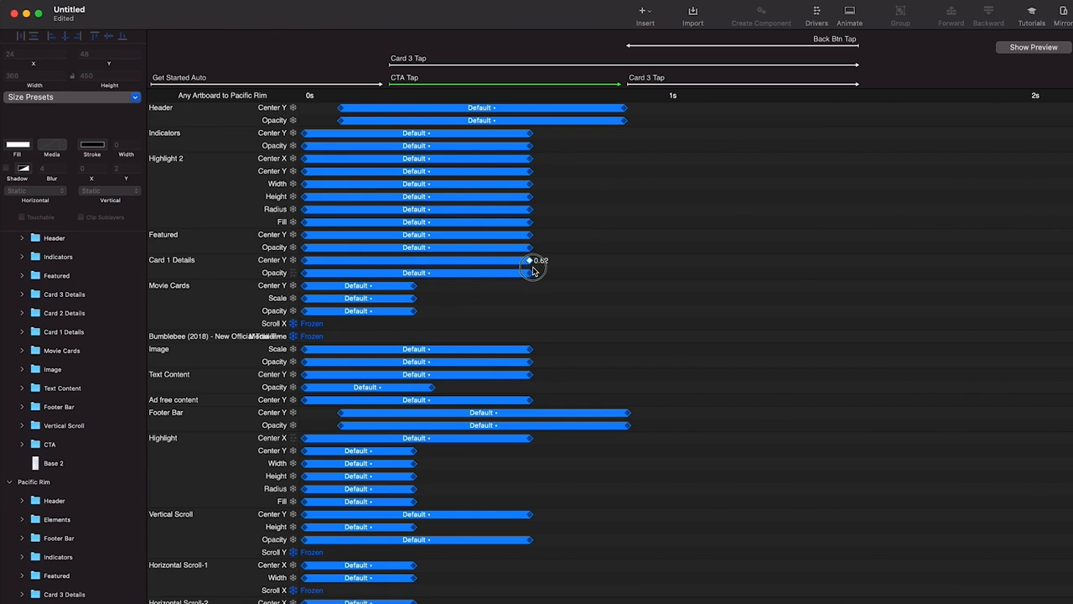
drag(430, 286, 534, 316)
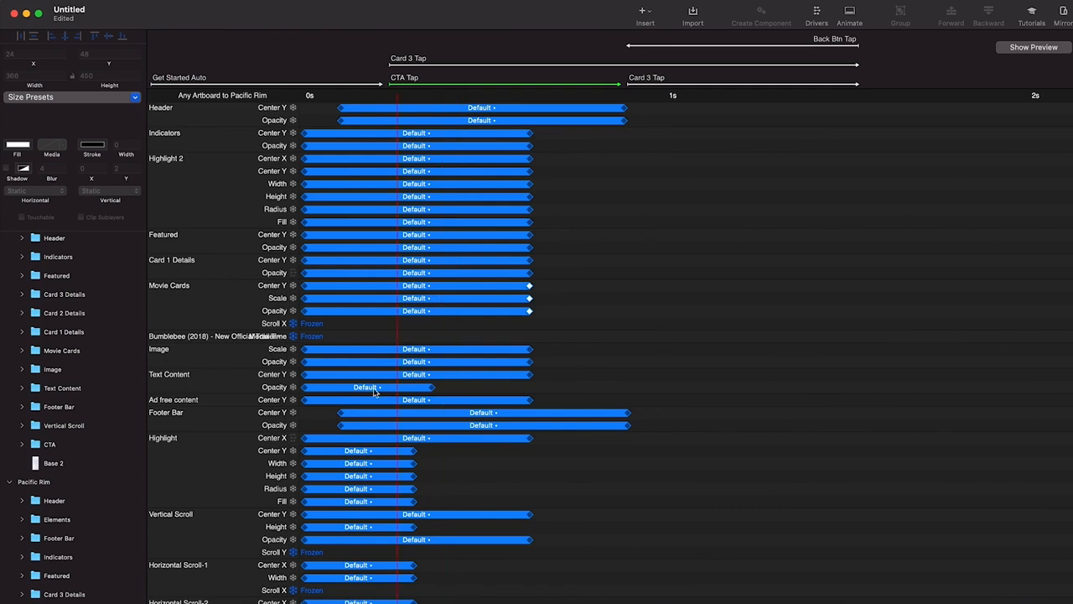
Extend the CTA Tap animations of Text Content opacity, Highlight, Vertical Scroll height and Horizontal Scroll 1 to 3 to end at 0.62 s
drag(433, 389, 530, 390)
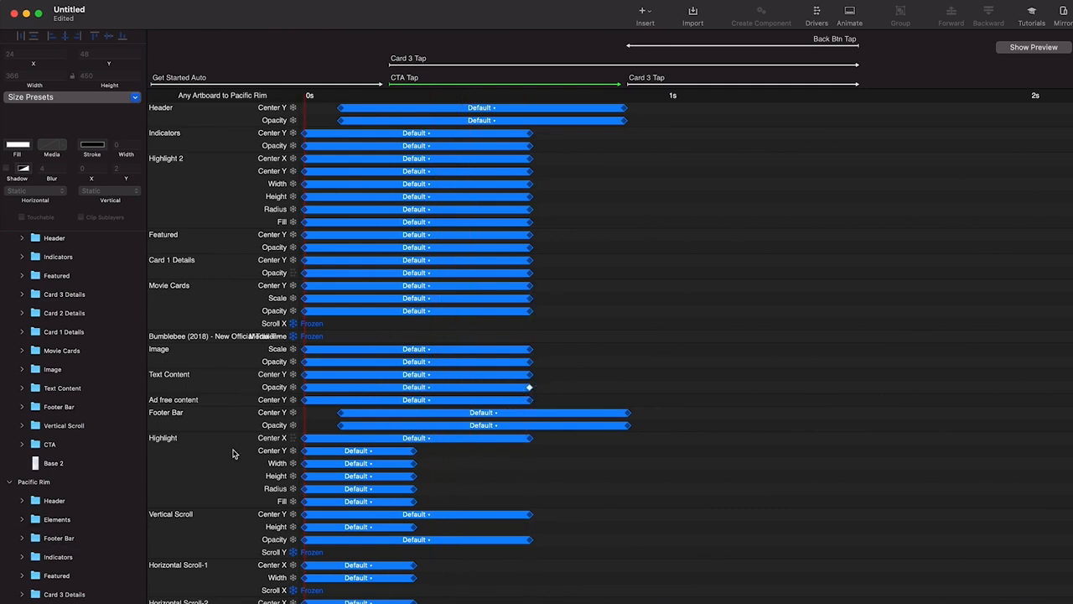
drag(436, 456, 390, 505)
drag(415, 455, 531, 457)
scroll(531, 458, down, 5)
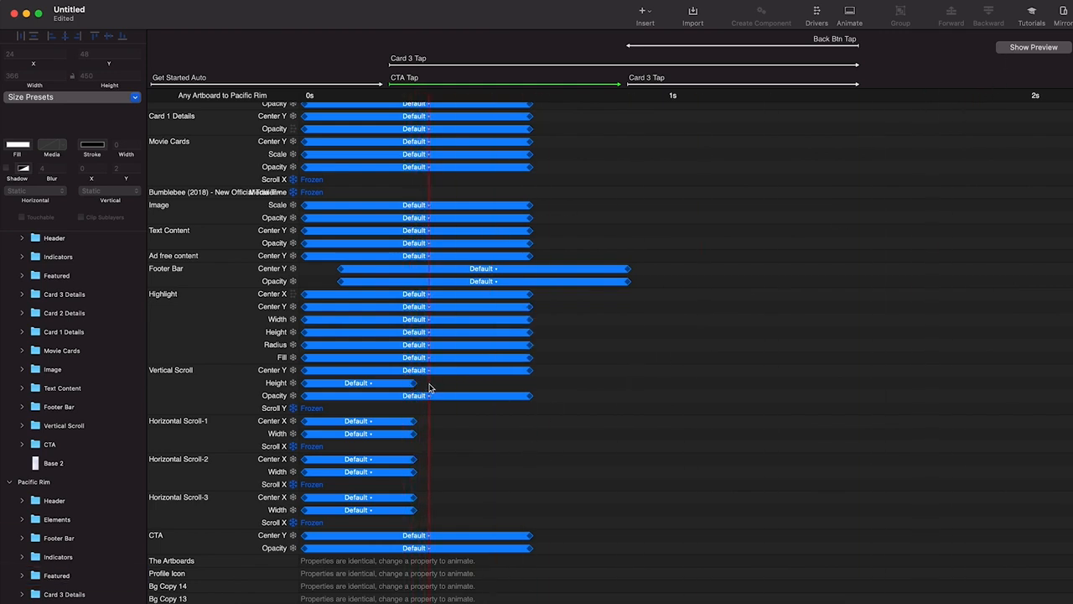
drag(413, 385, 534, 388)
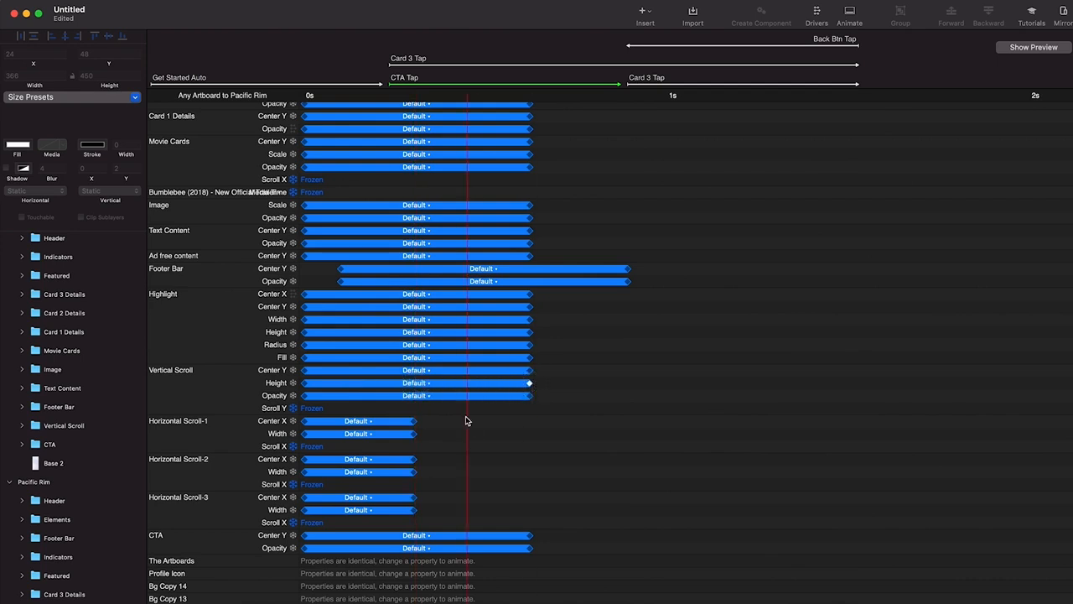
drag(435, 416, 532, 518)
scroll(522, 447, up, 5)
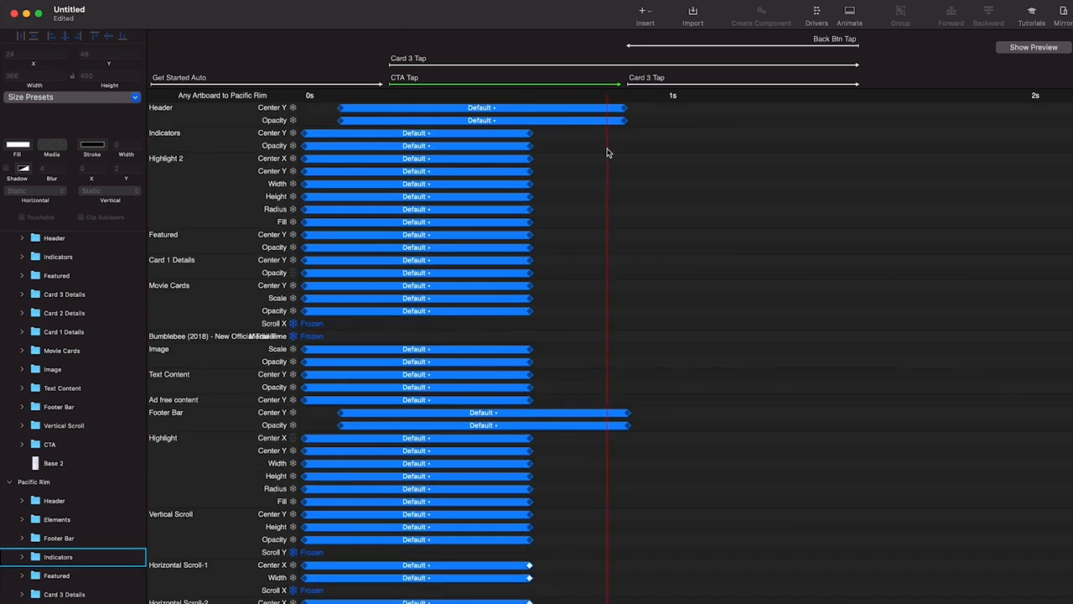
In the Card 3 Tap timeline to Pacific Rim 2, extend the Highlight 2, Card 1 Details and Movie Cards animations to 0.62 s
click(517, 64)
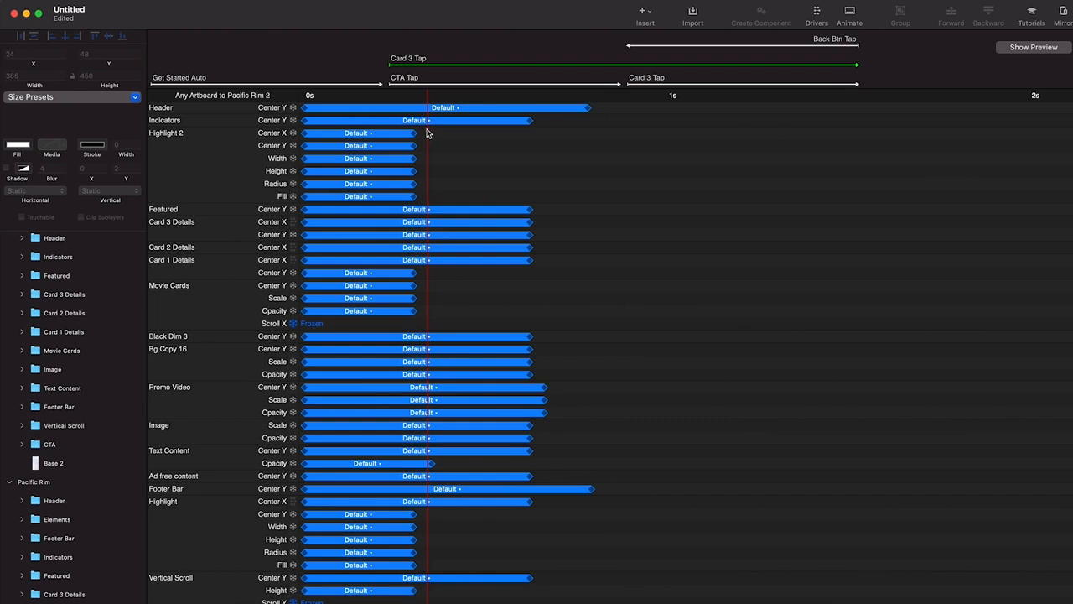
drag(393, 188, 531, 202)
drag(392, 329, 532, 307)
Extend the Card 3 Tap animations of Text Content opacity, Highlight, Vertical Scroll height and Horizontal Scroll 1 to 3 to 0.62 s
scroll(532, 307, down, 4)
scroll(532, 307, down, 1)
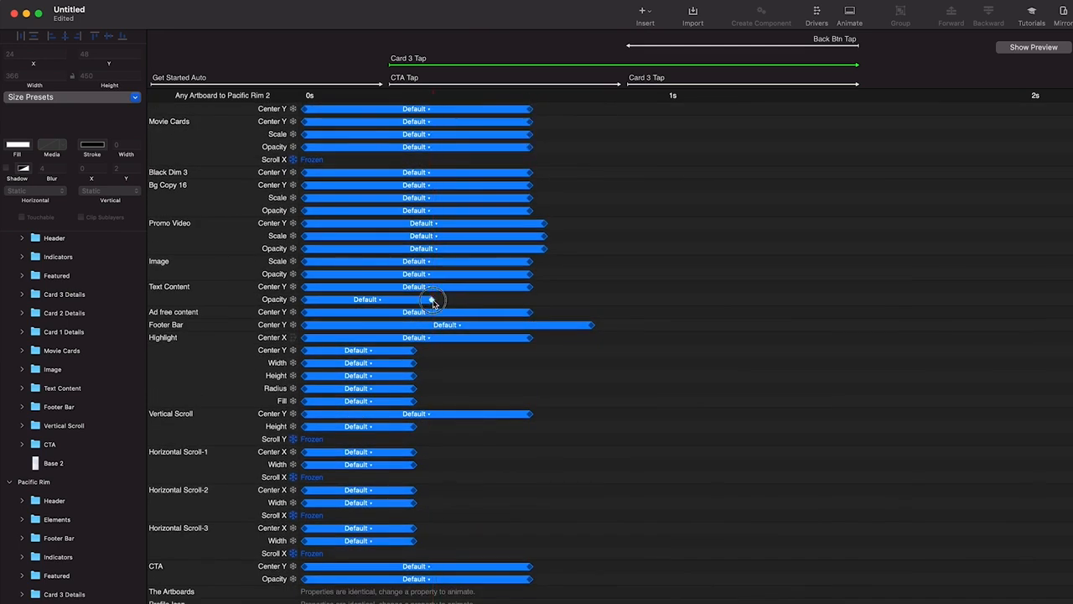
drag(434, 303, 536, 305)
drag(423, 358, 528, 401)
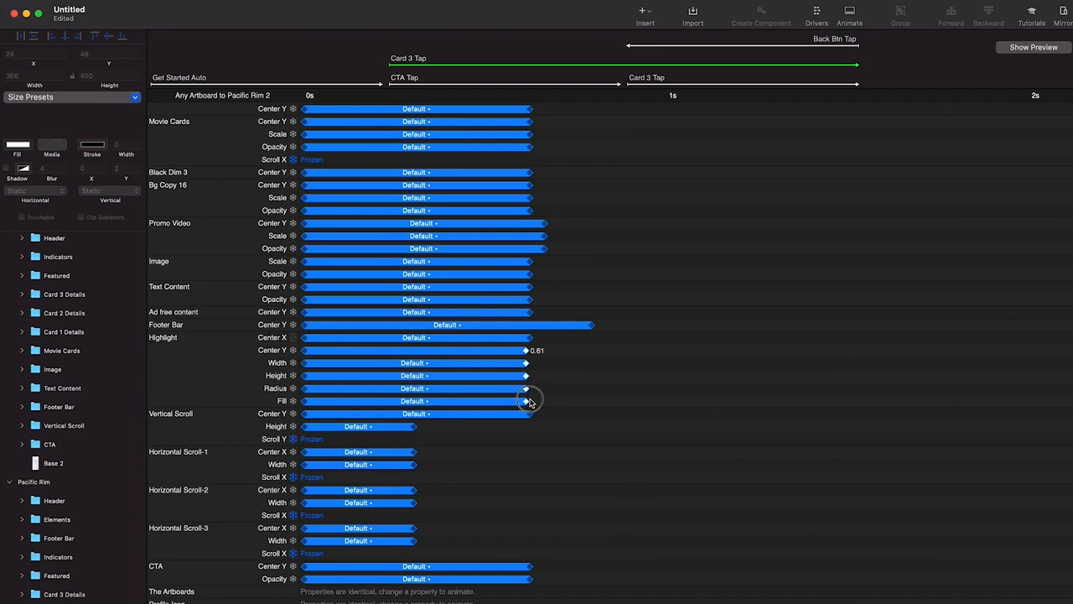
drag(428, 428, 530, 547)
scroll(613, 275, up, 5)
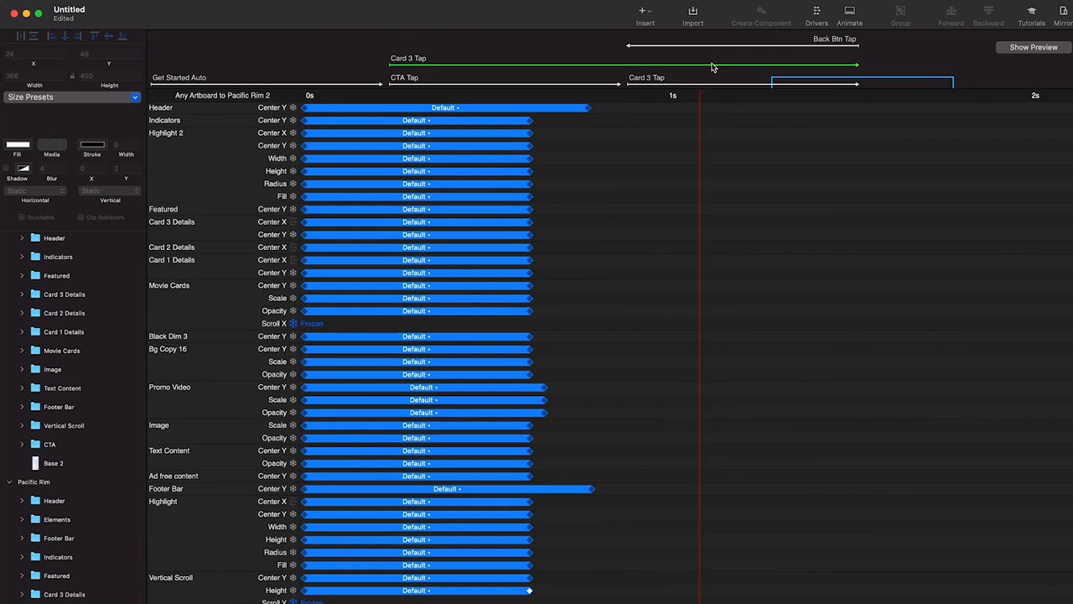
Close the timeline and preview the flow from Get Started through the Bumblebee card and its trailer to Go Back
click(847, 20)
click(1028, 48)
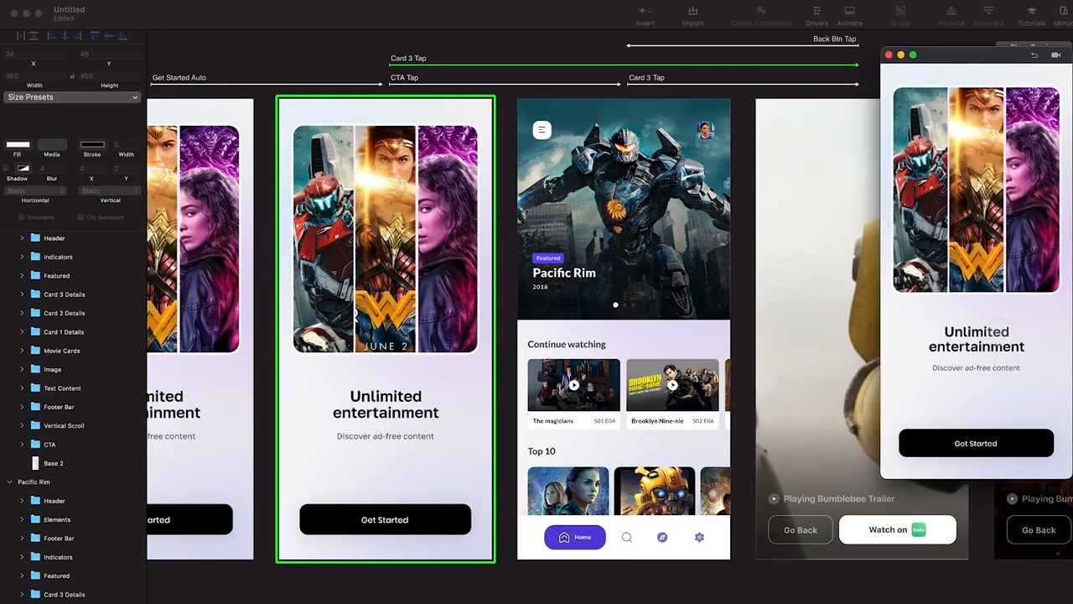
click(961, 436)
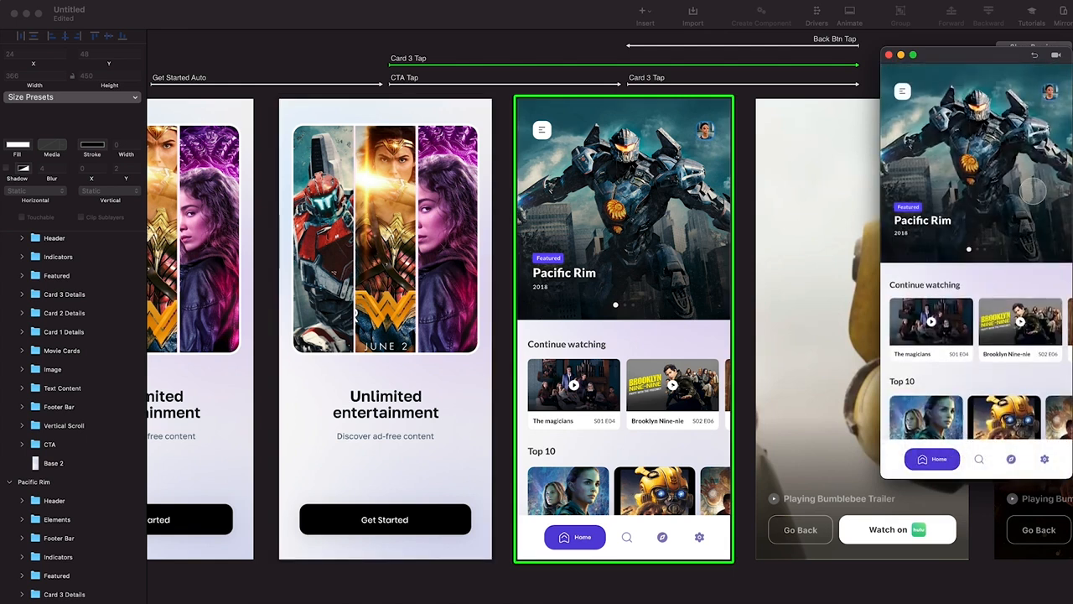
drag(1031, 193, 977, 195)
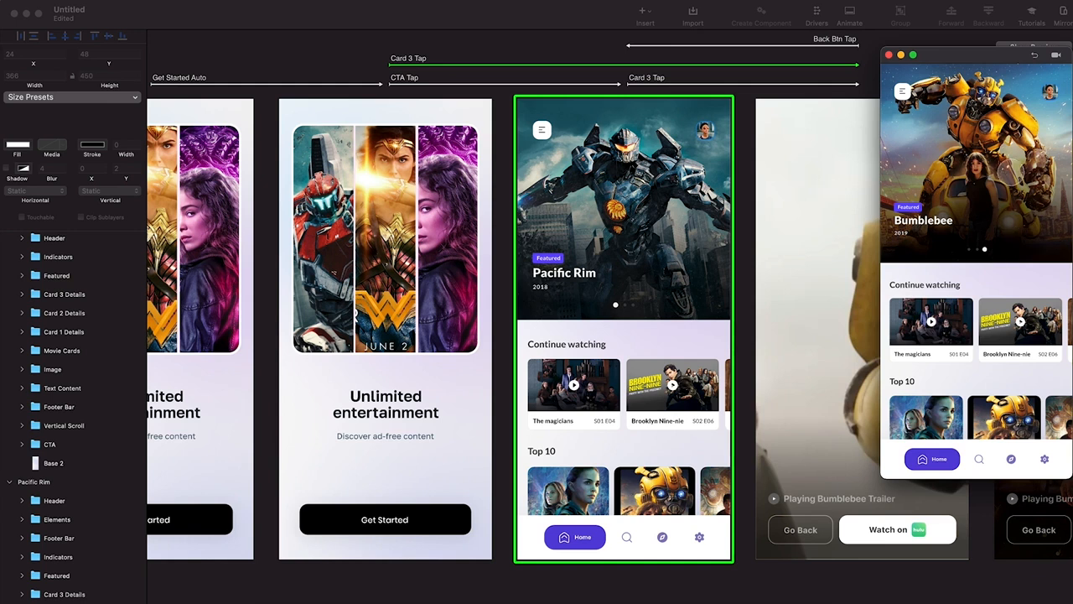
click(996, 175)
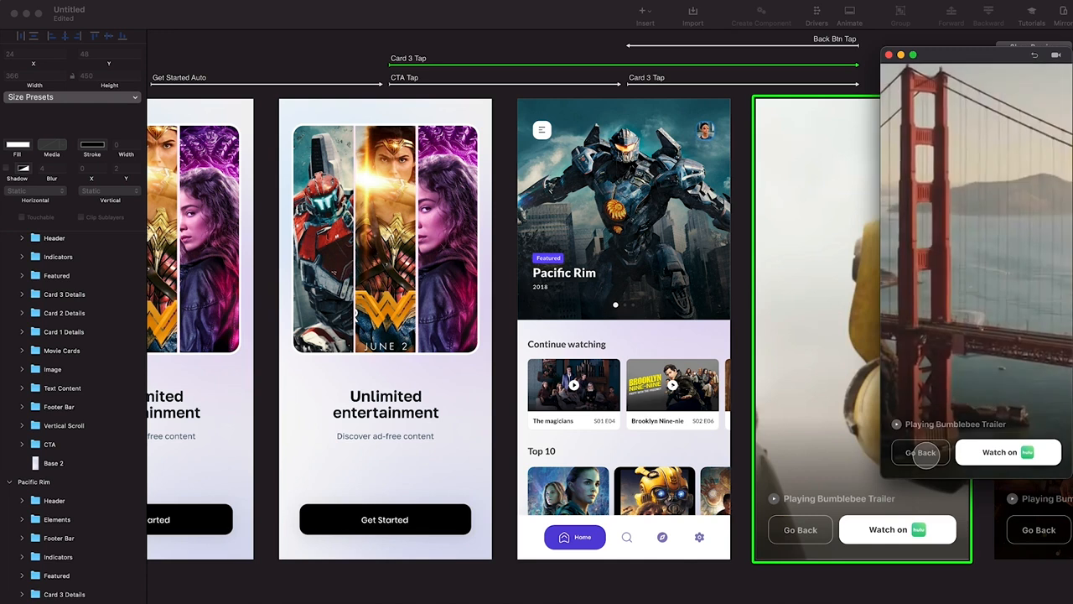
click(922, 453)
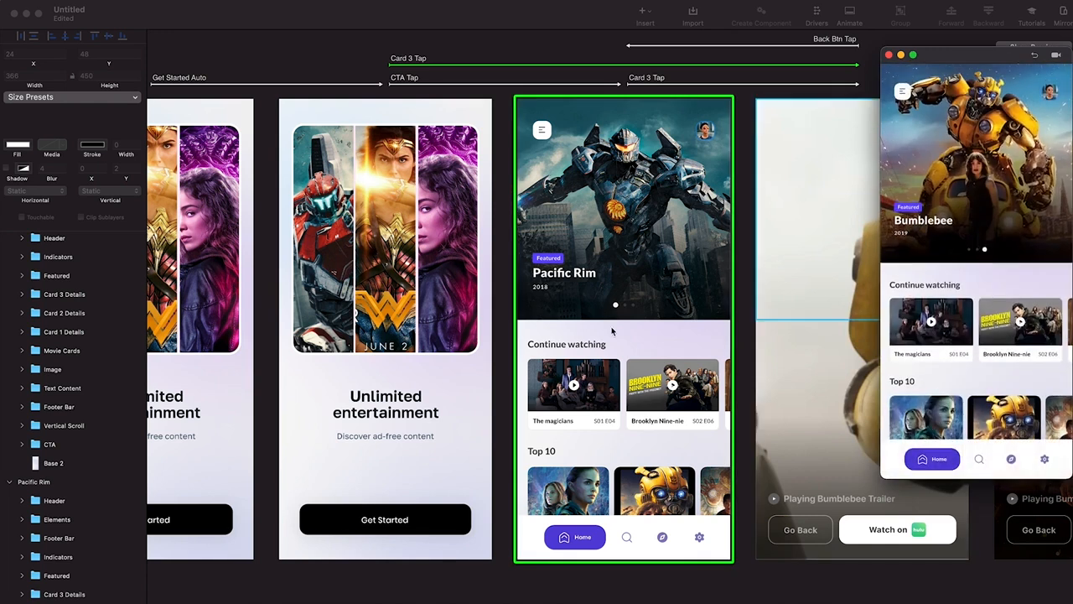
click(558, 345)
Delete the Promo Video group from Card 3 in the Movie Cards of the second Get Started artboard
scroll(560, 349, down, 3)
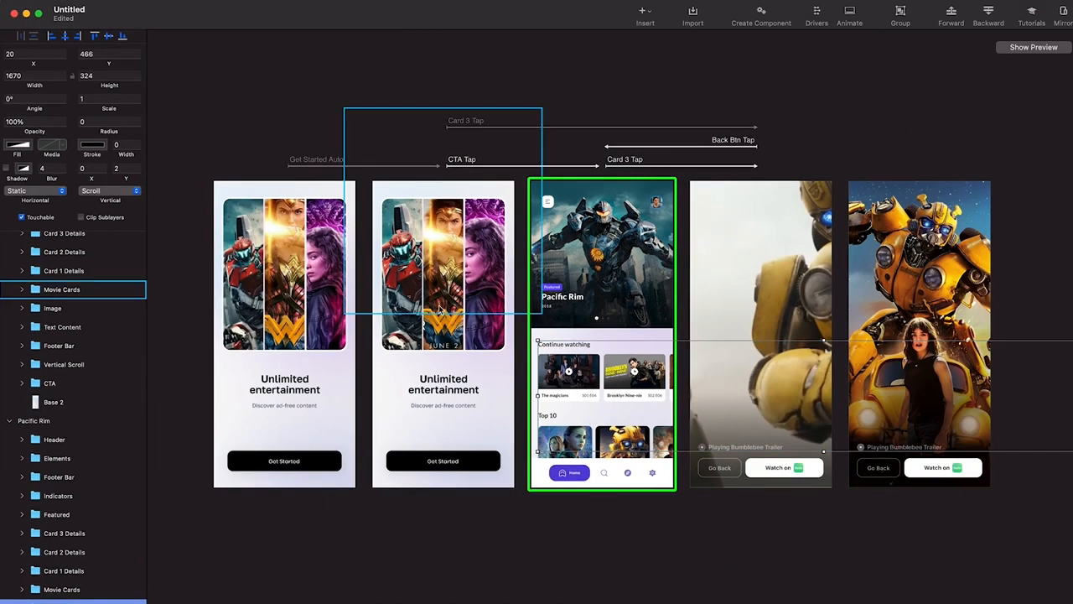
click(441, 293)
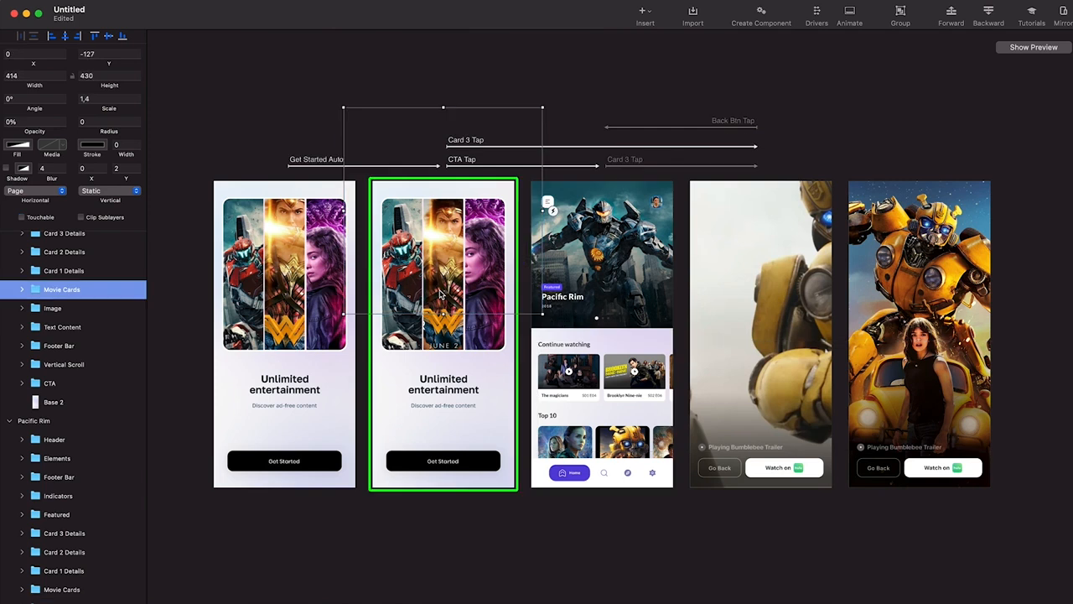
click(22, 289)
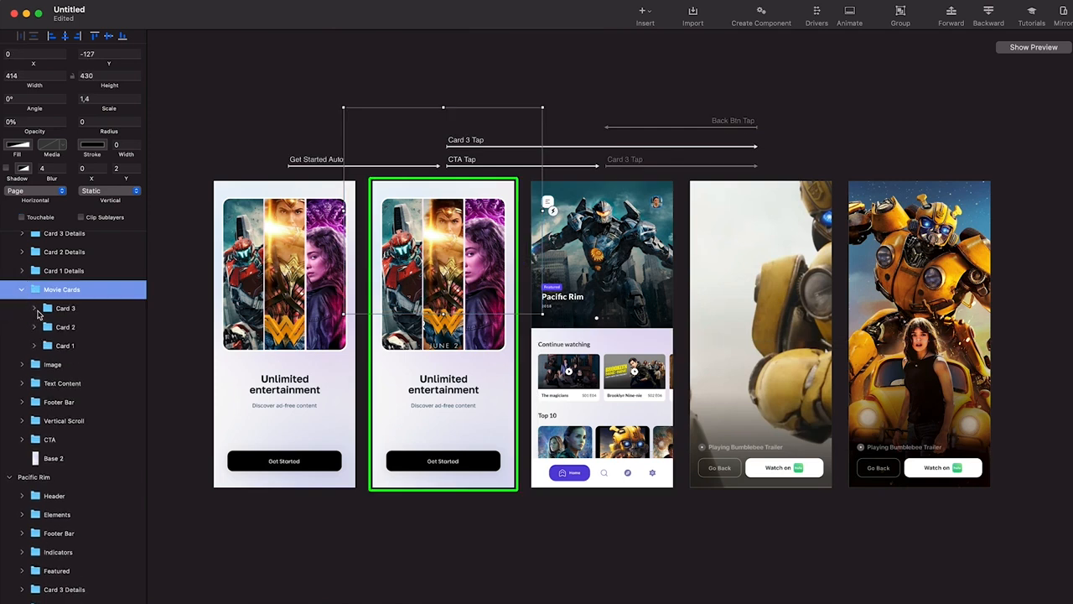
click(34, 309)
click(64, 366)
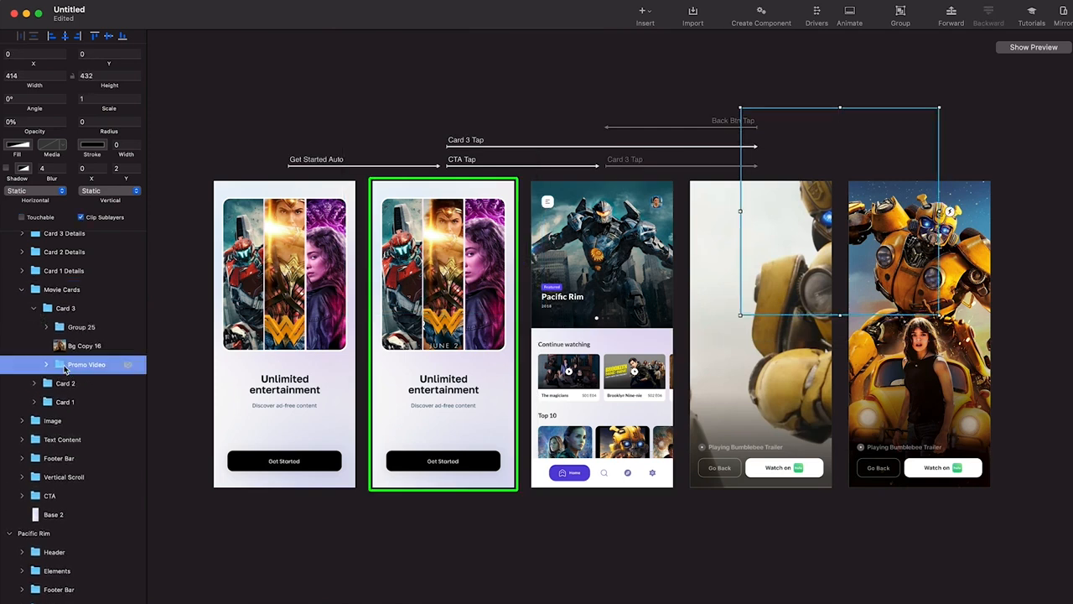
key(Delete)
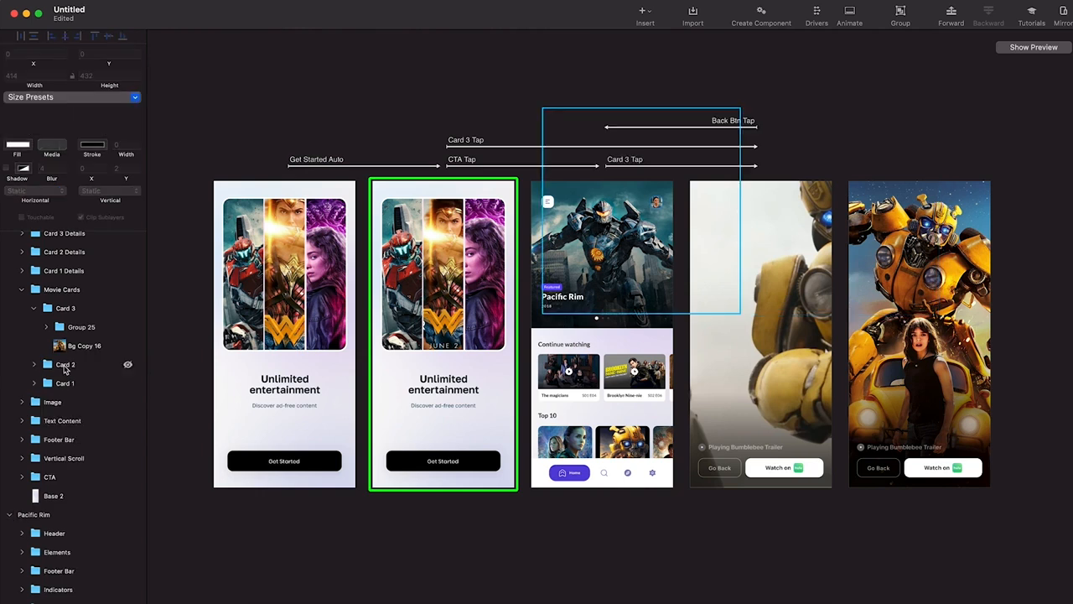
click(32, 307)
click(22, 290)
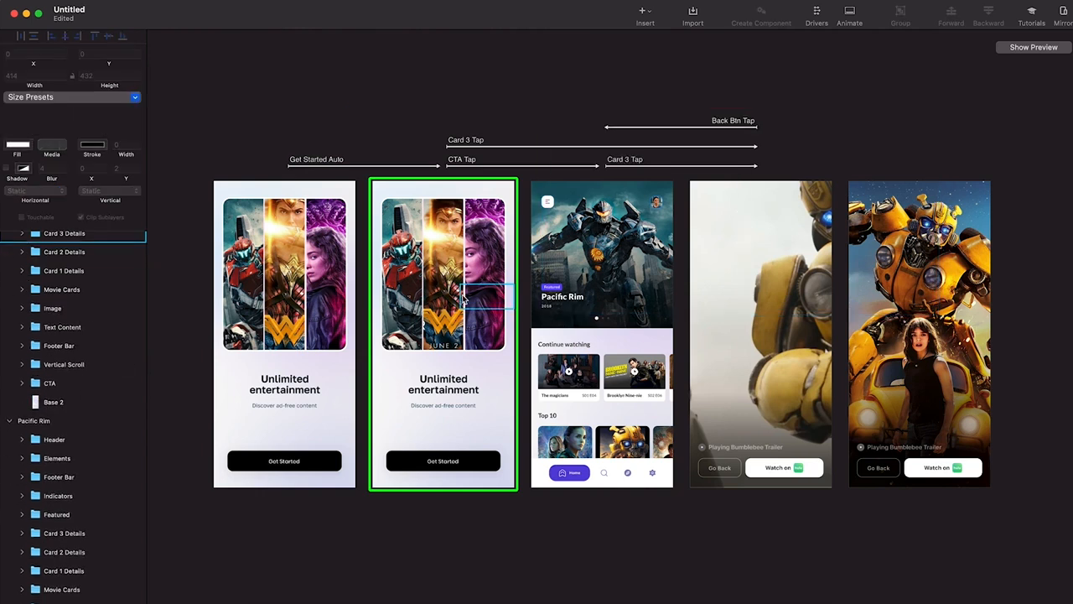
Check the Pacific Rim artboard in the preview and delete the Promo Video group from Card 3 in its Movie Cards
click(578, 260)
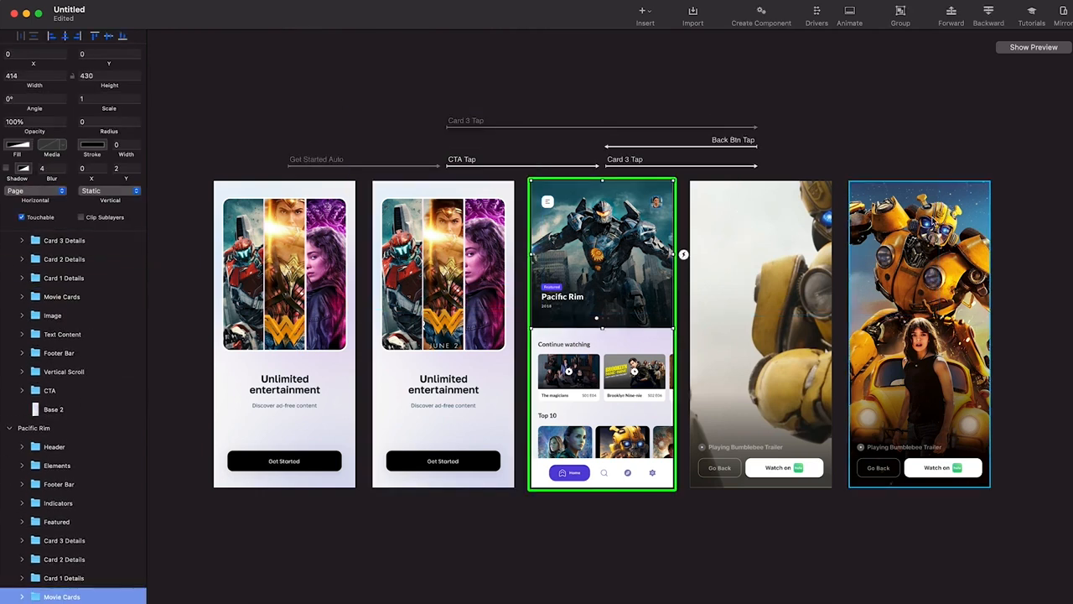
click(1034, 47)
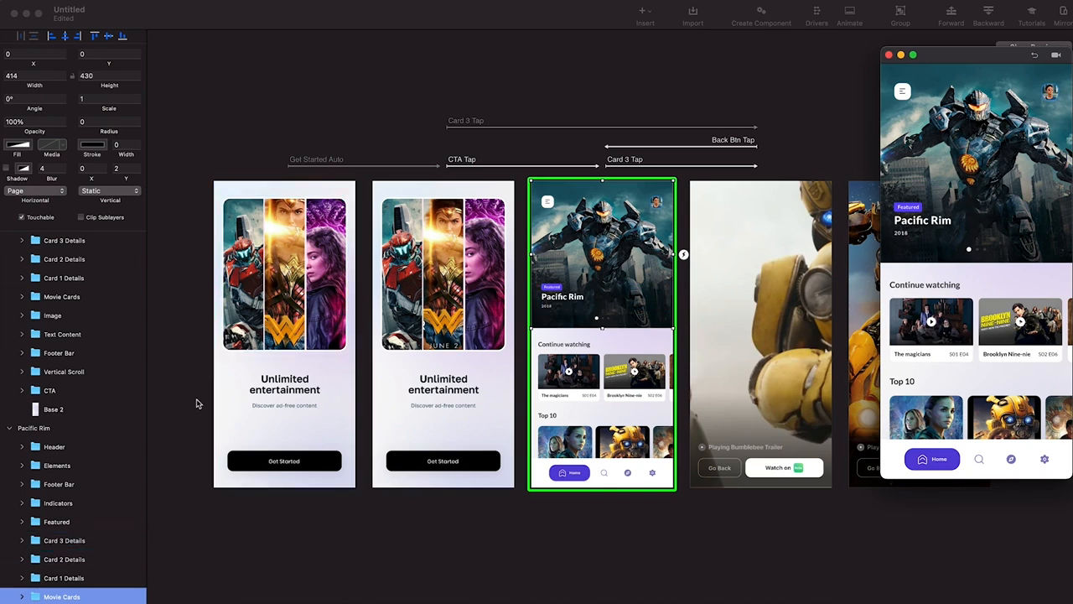
click(21, 597)
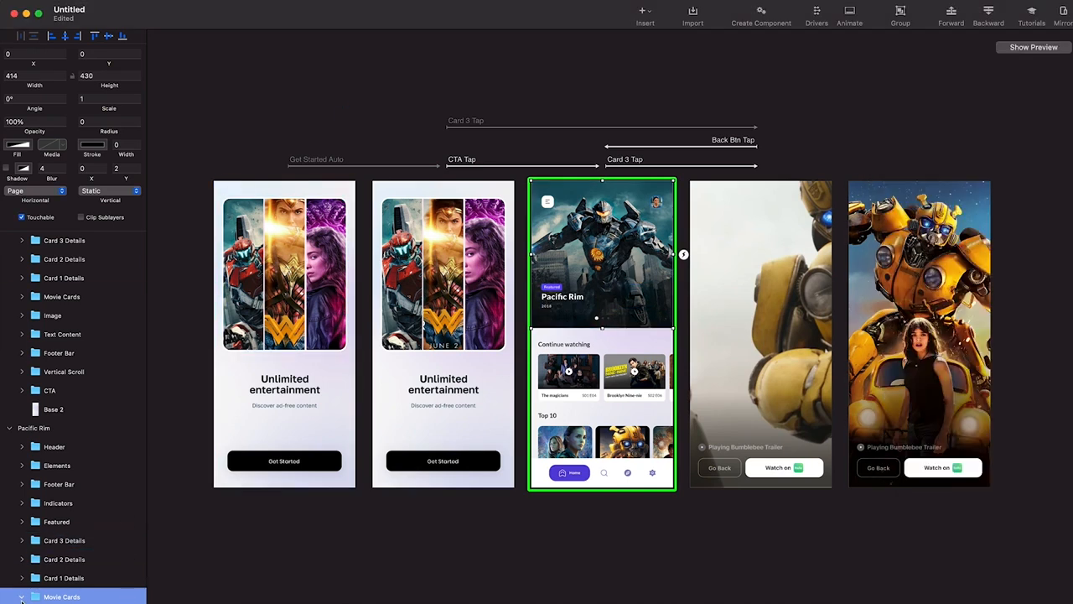
scroll(67, 419, down, 5)
click(34, 262)
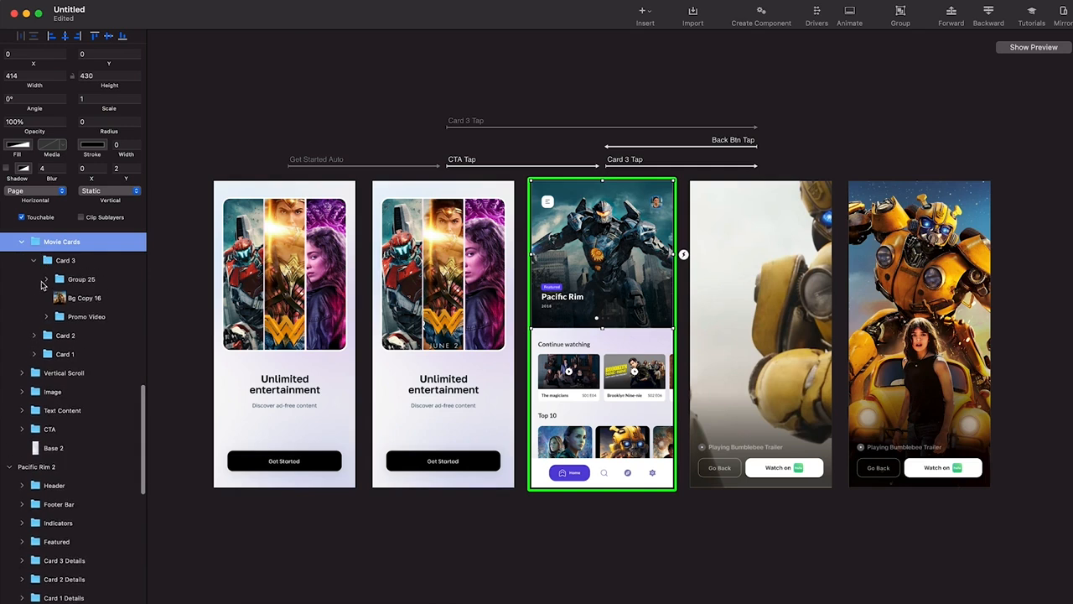
click(86, 316)
click(1044, 48)
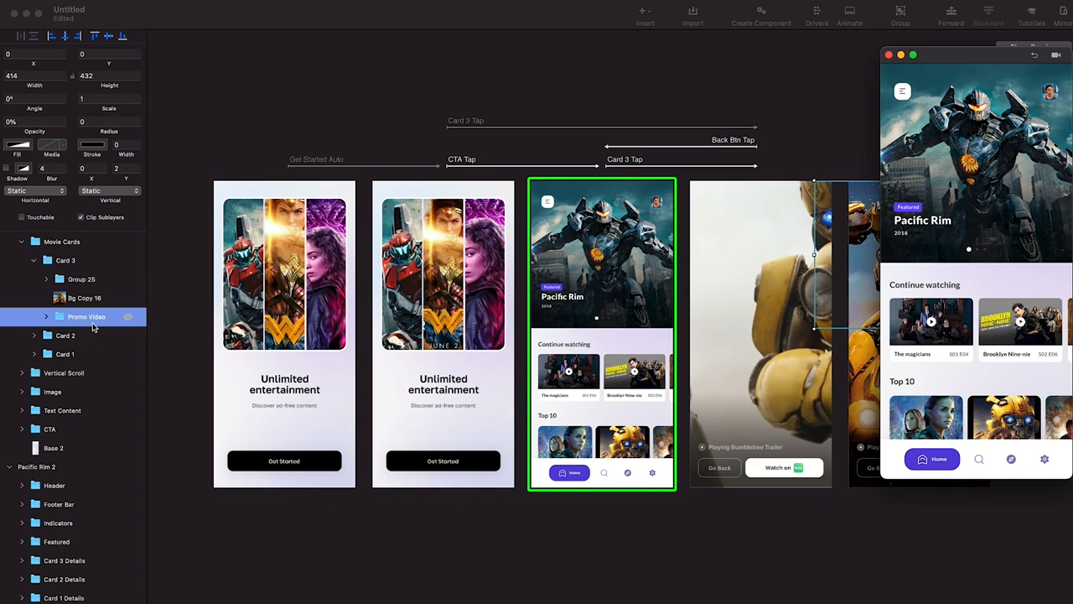
click(47, 317)
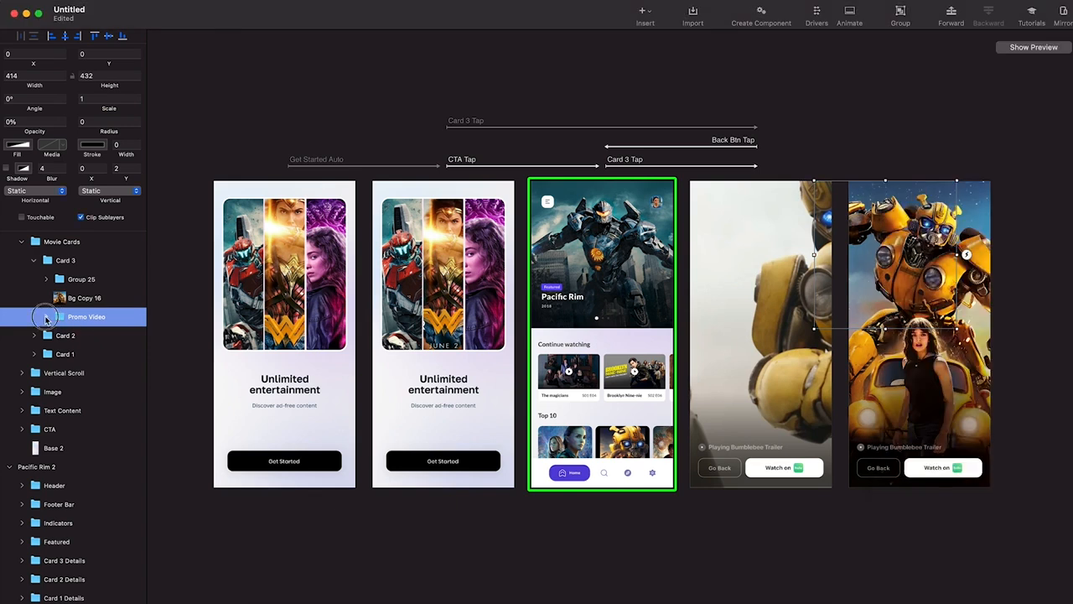
click(47, 317)
key(Delete)
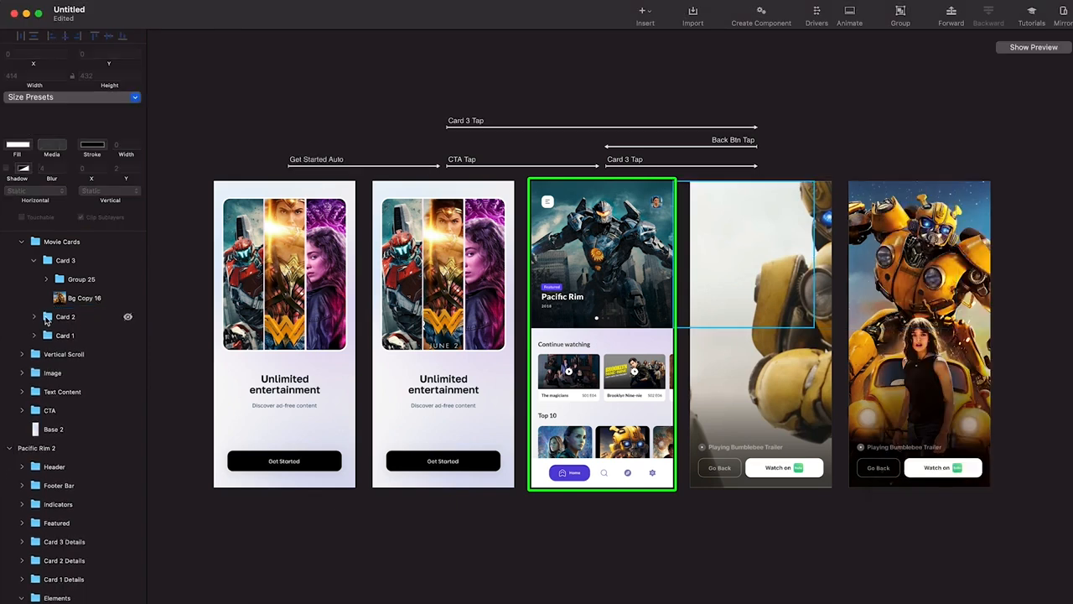
Preview the Bumblebee trailer screen and return to the movie cards with Go Back
scroll(435, 277, right, 3)
click(436, 277)
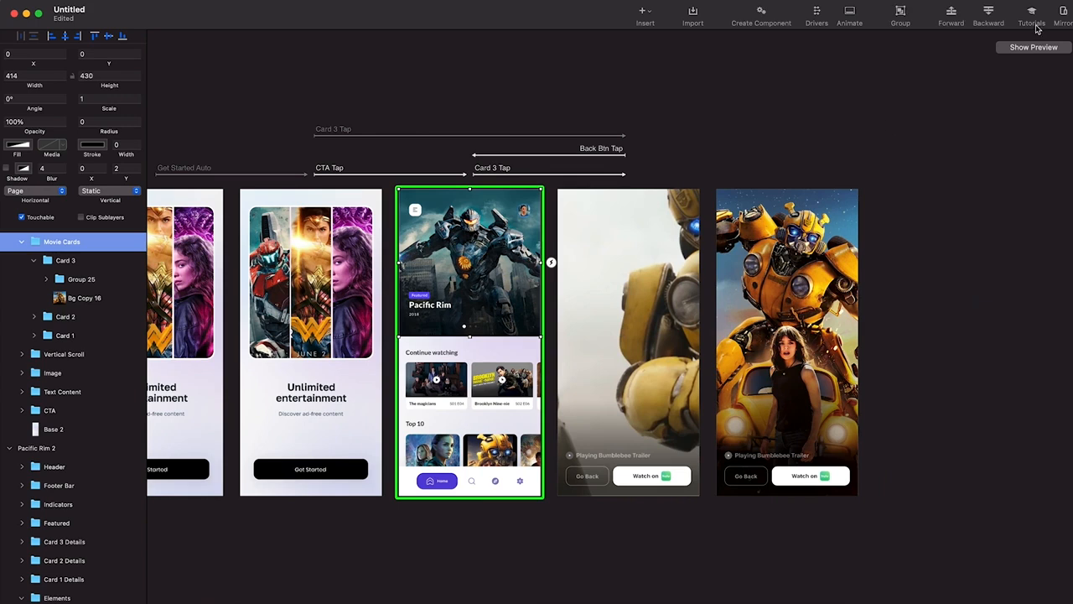
click(1034, 47)
drag(1035, 150, 923, 167)
click(946, 167)
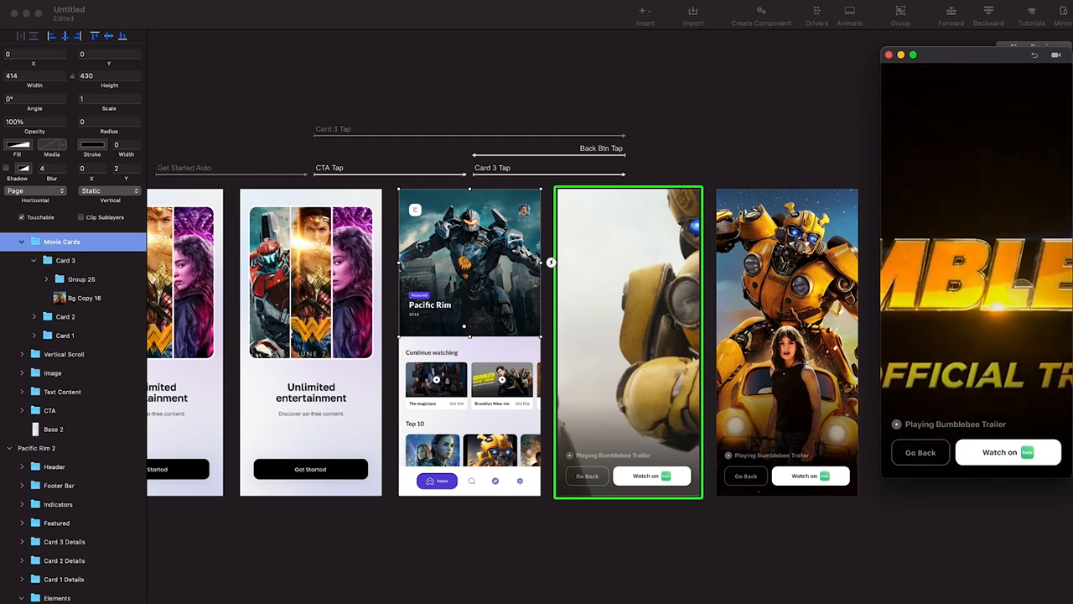
click(922, 452)
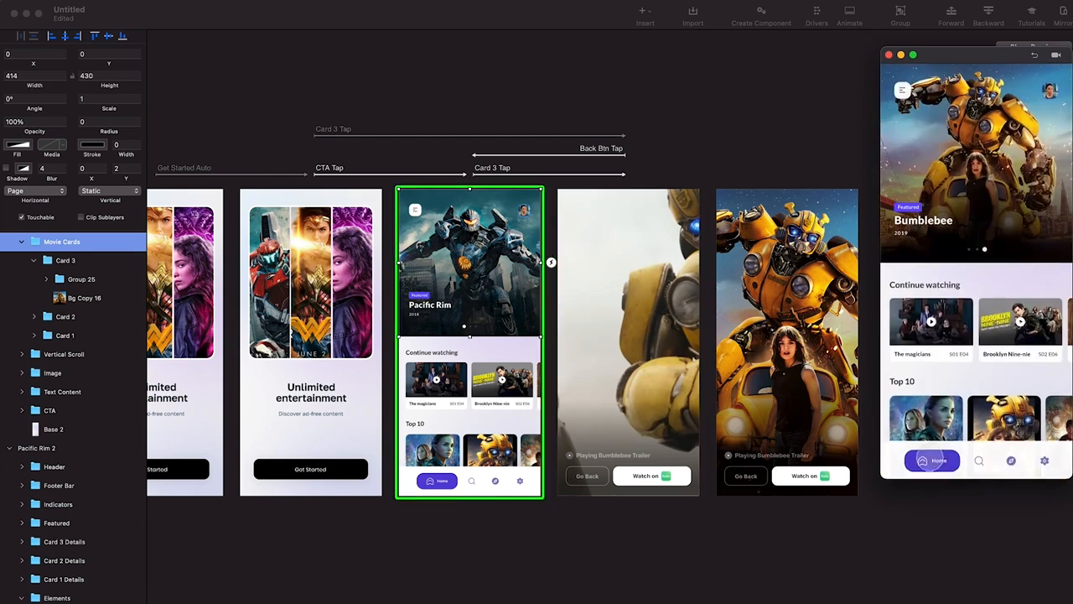
scroll(654, 299, right, 5)
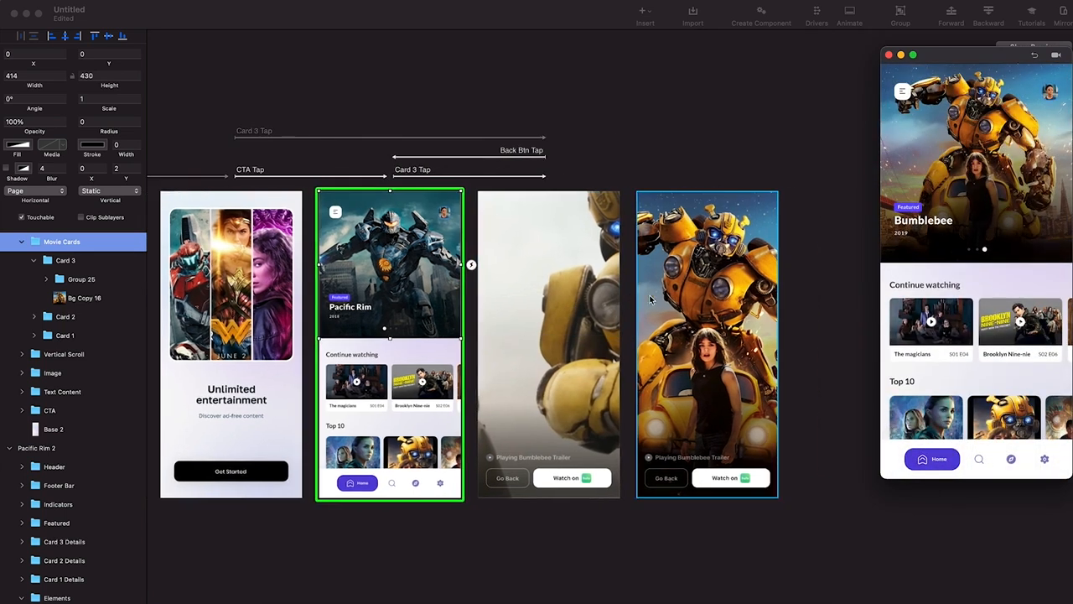
Replay the transition from the Bumblebee card to its trailer and back several times in the preview
click(515, 357)
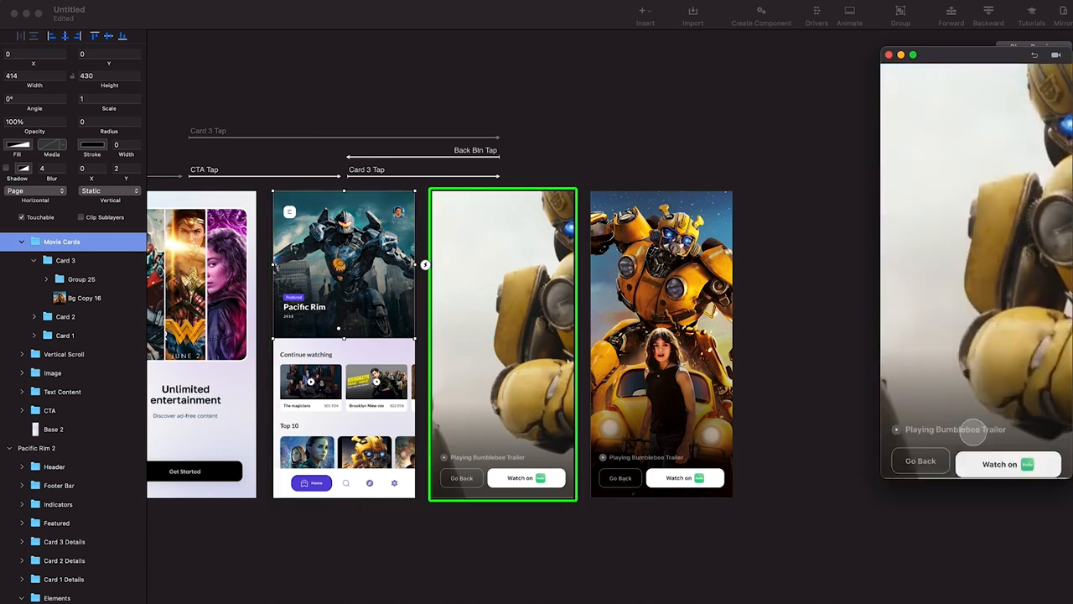
click(920, 452)
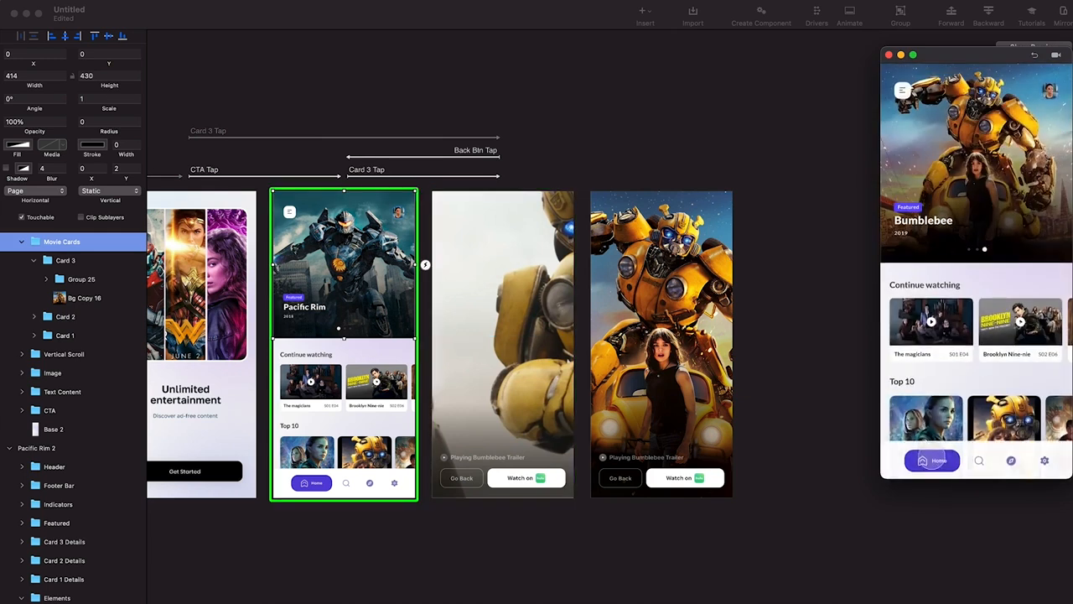
click(1009, 194)
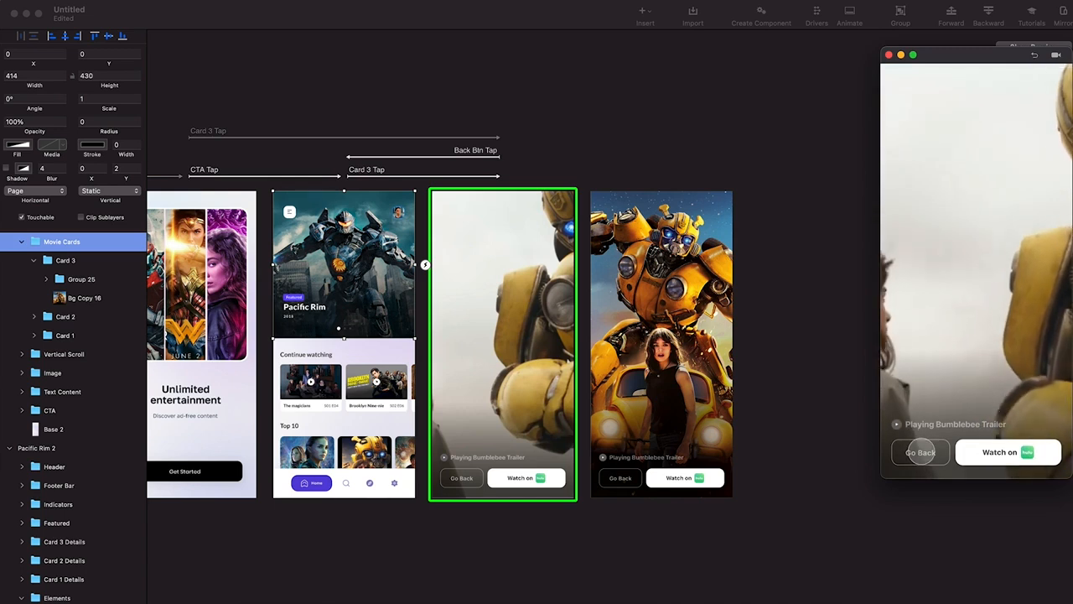
click(920, 452)
click(975, 173)
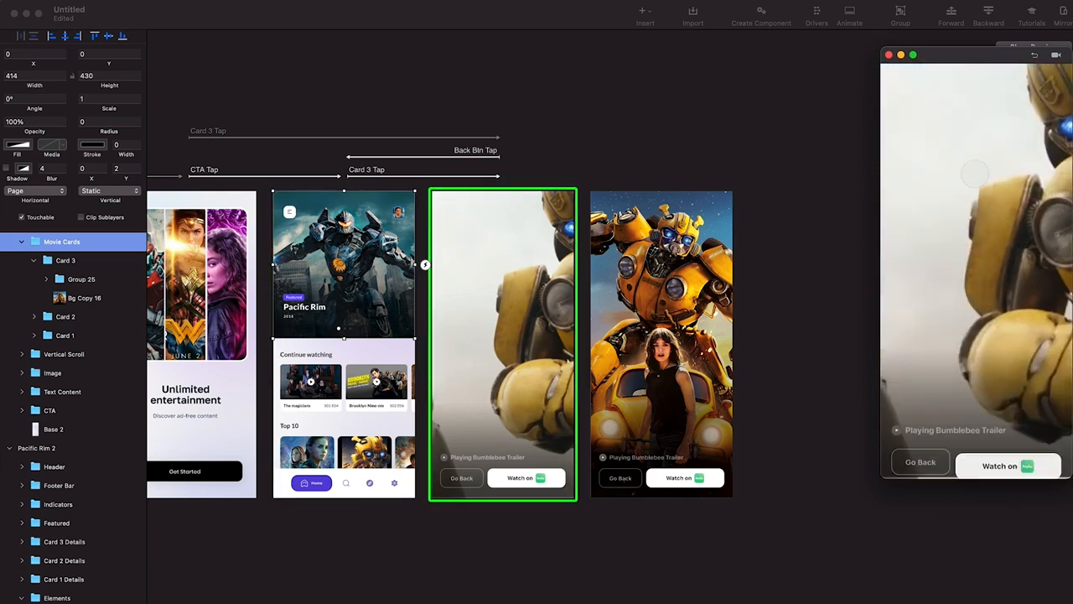
click(922, 451)
click(976, 165)
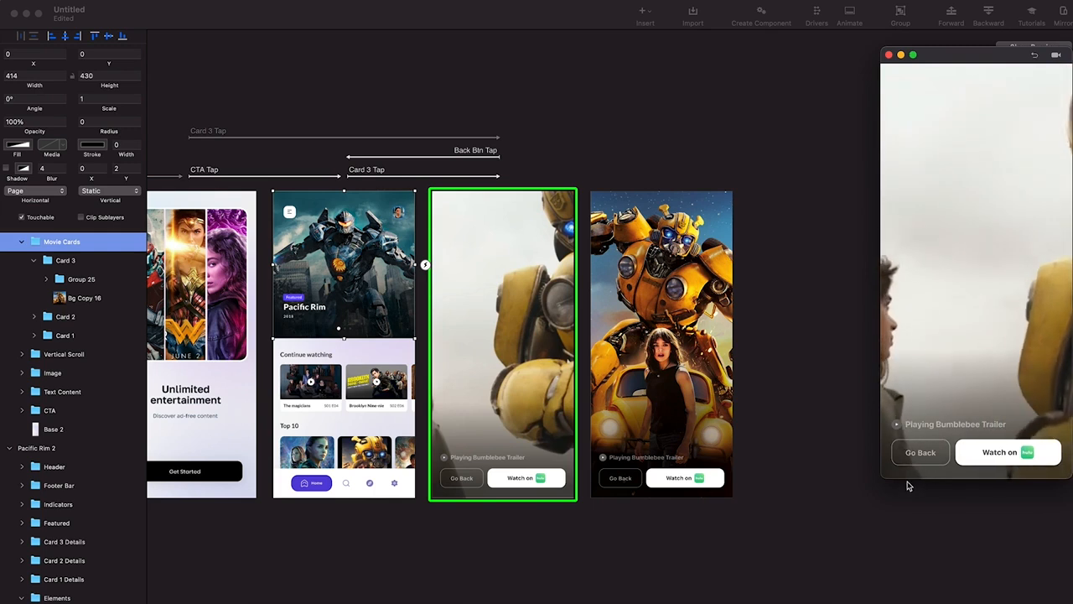
click(920, 452)
click(954, 151)
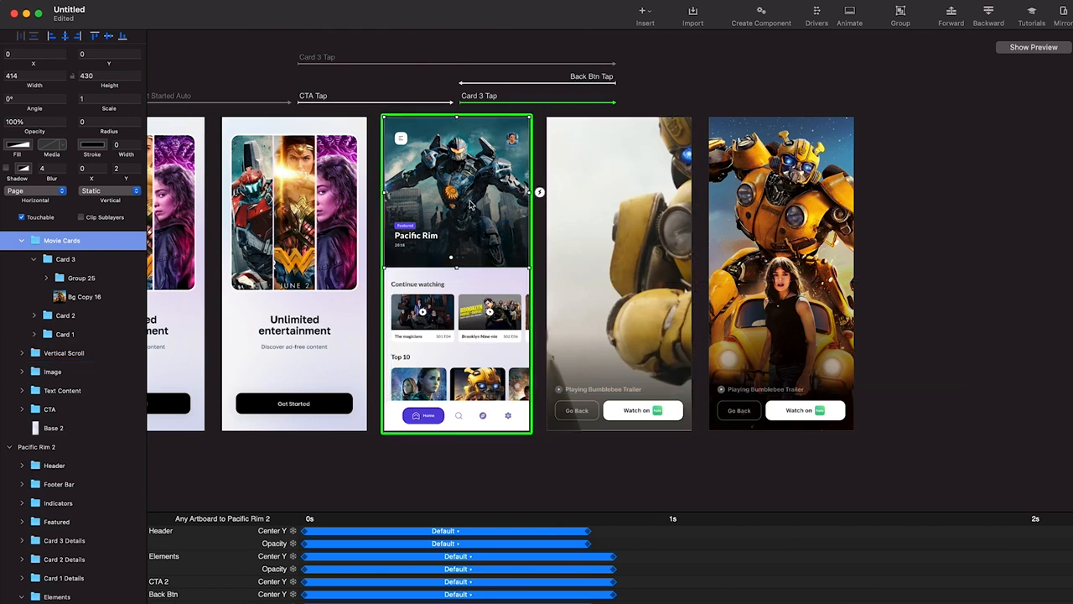
Draw a circle about 1023 by 1023 over the Pacific Rim 2 artboard and centre it horizontally and vertically
click(600, 227)
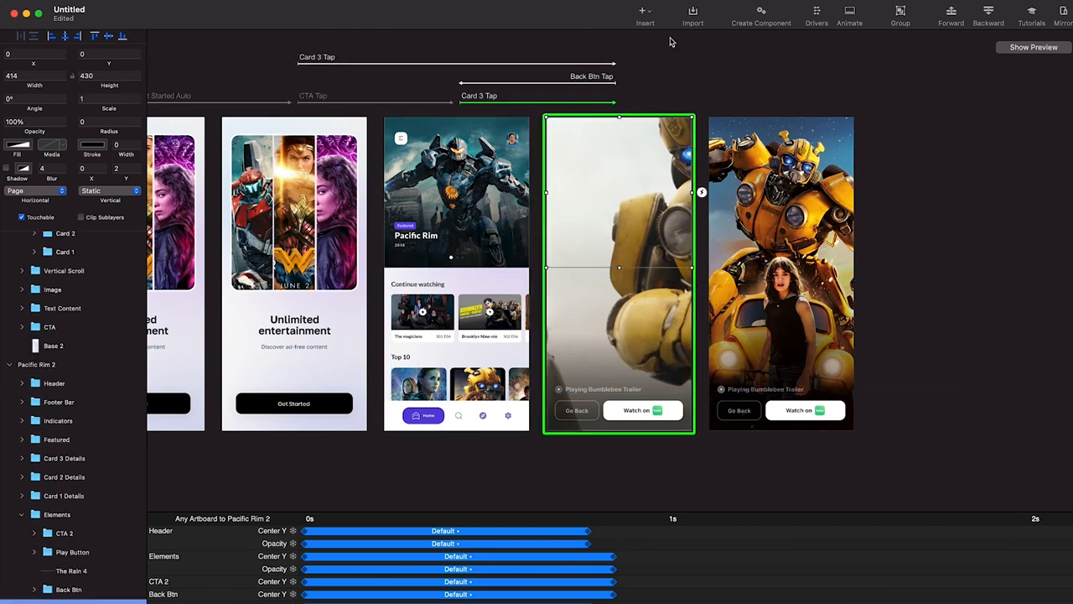
click(651, 13)
click(671, 39)
click(616, 266)
drag(617, 267, 846, 395)
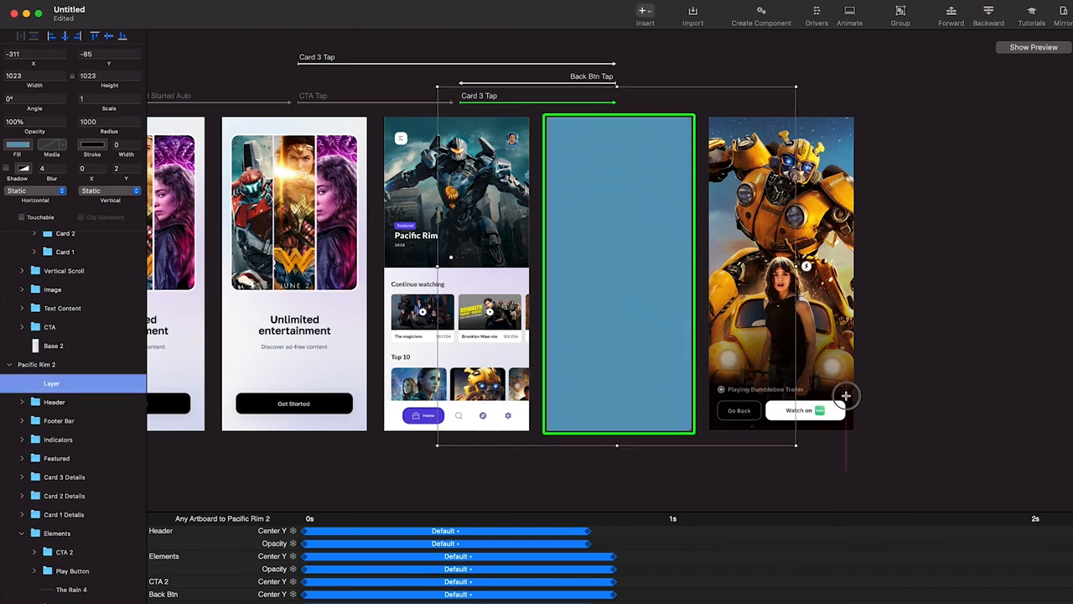
click(65, 36)
click(106, 37)
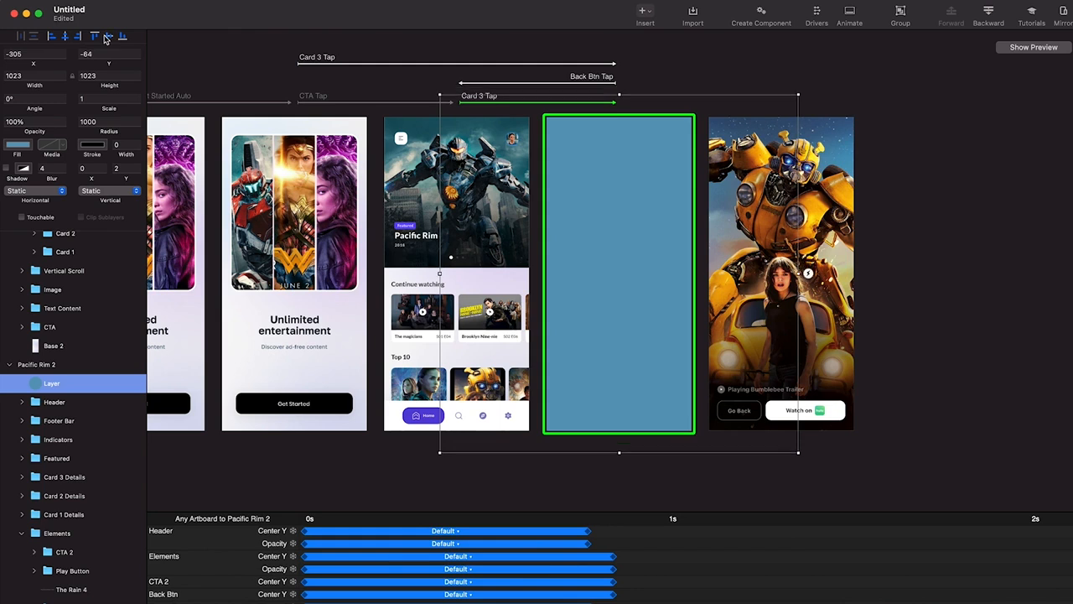
Fill the new circle with white and rename its layer Transition
click(16, 144)
click(12, 165)
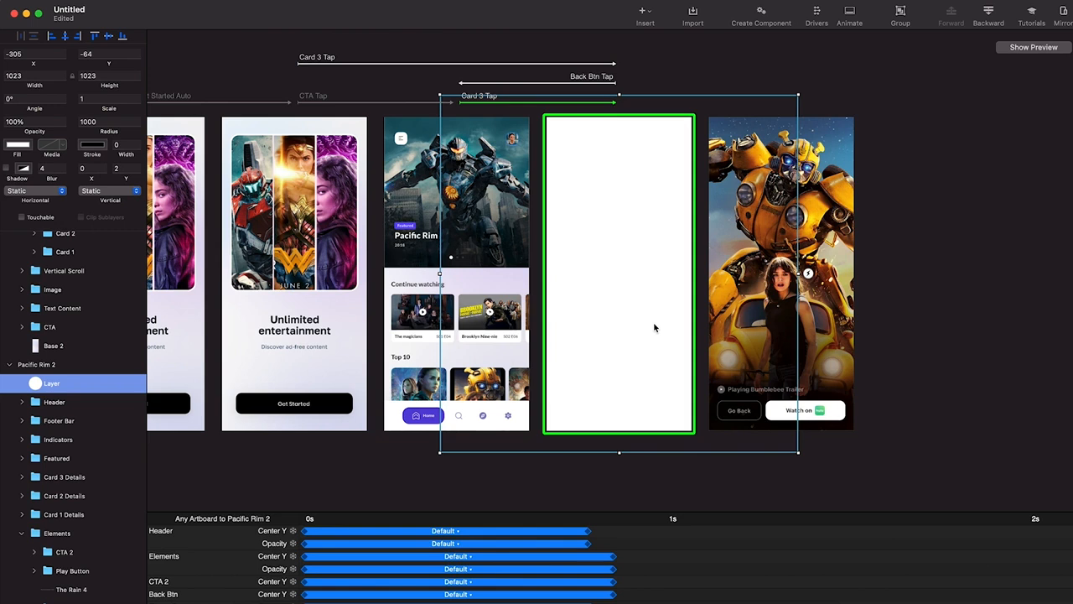
double_click(51, 383)
text(C)
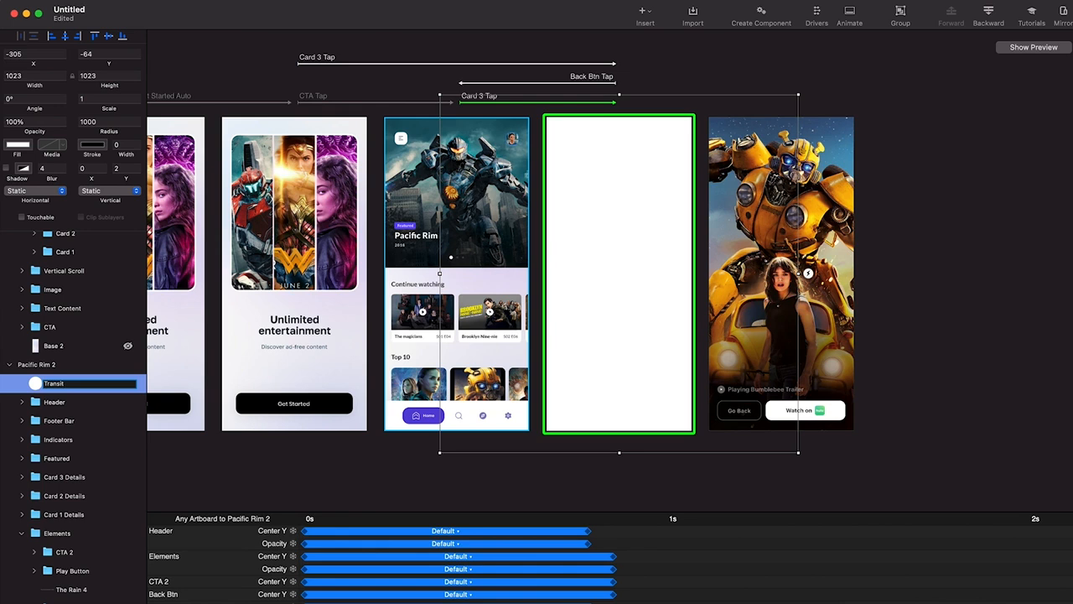
key(Return)
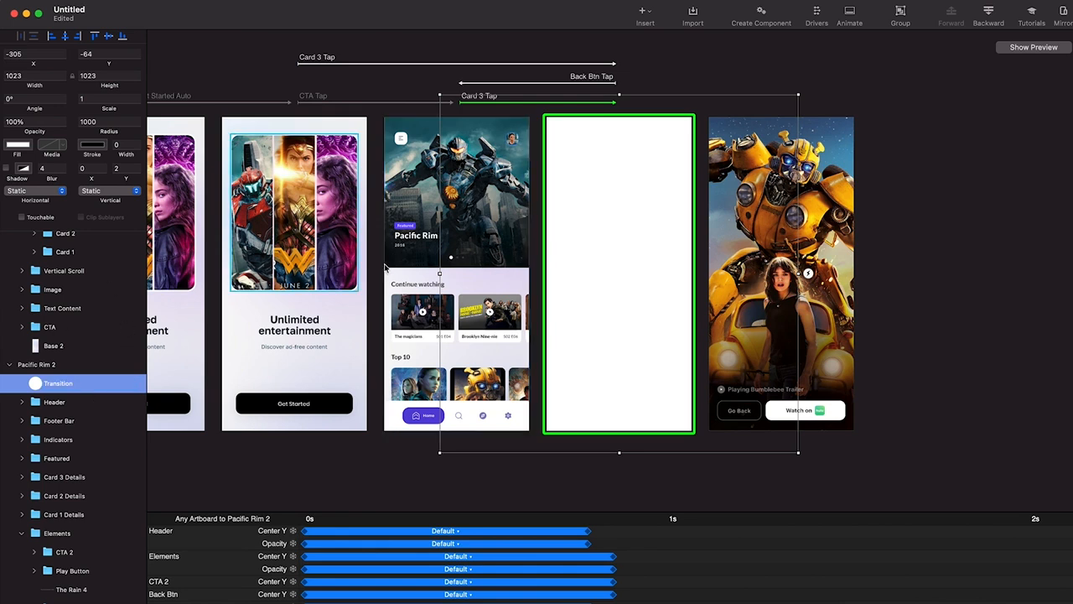
Paste a copy of the Transition circle into the Pacific Rim artboard
click(410, 190)
key(super+v)
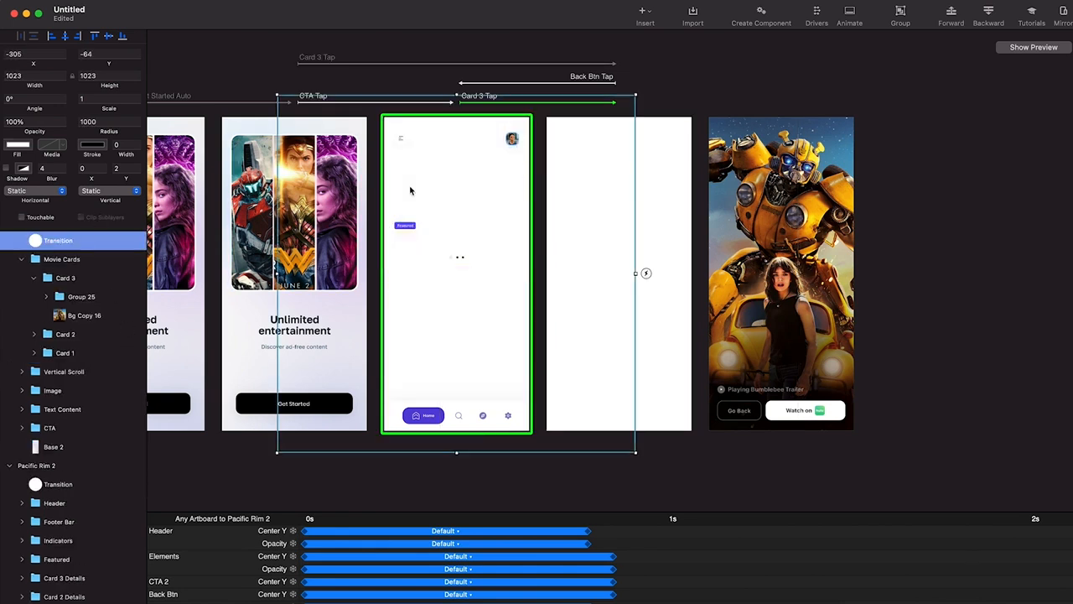
drag(636, 95, 486, 244)
drag(462, 290, 465, 207)
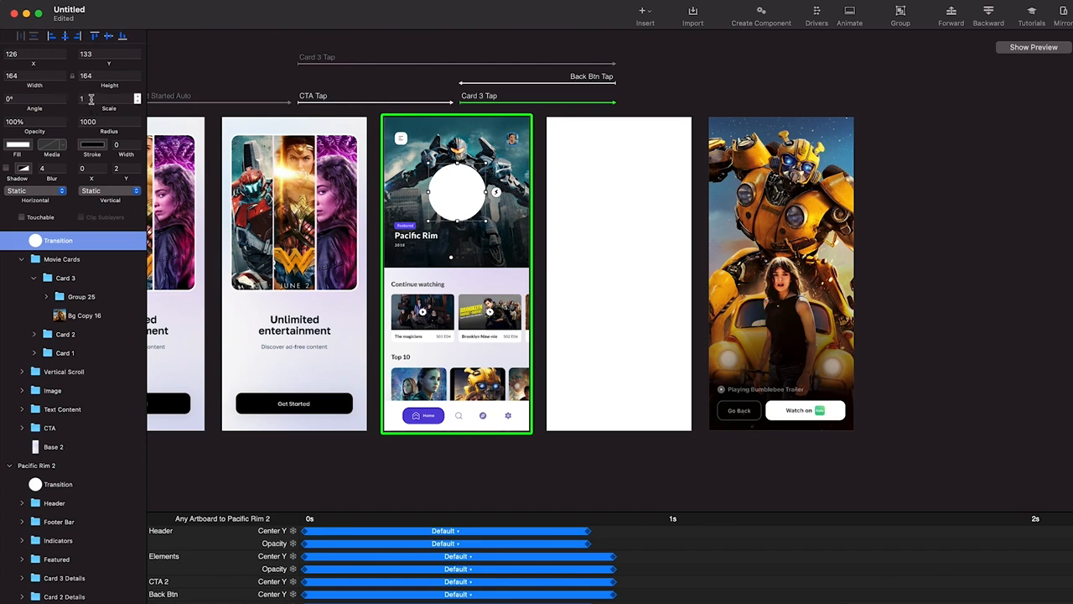
drag(454, 203, 636, 453)
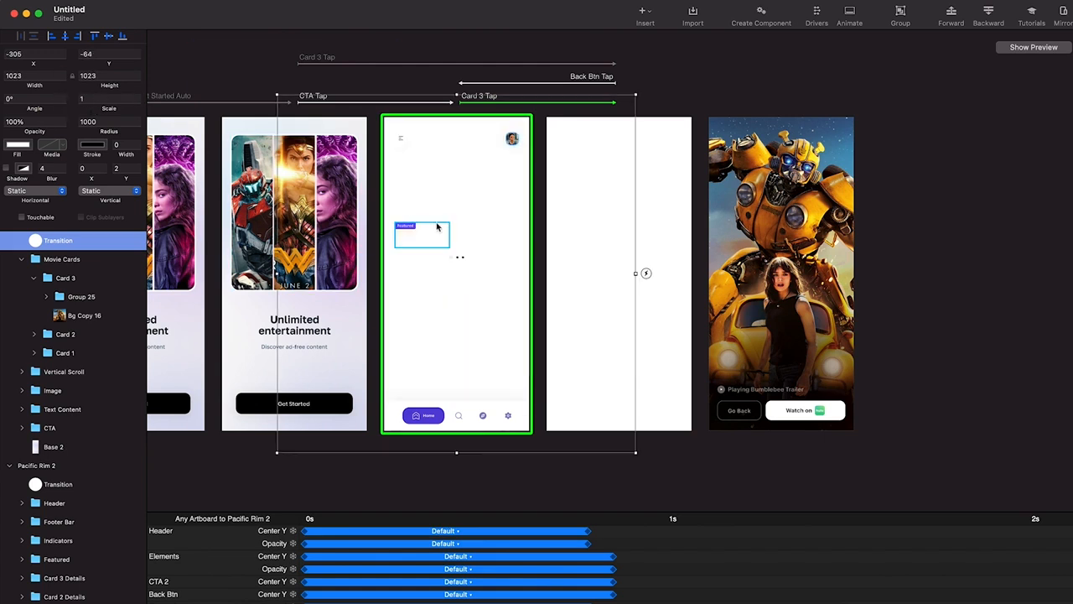
Set the scale of the Transition circle on the Pacific Rim artboard to 0.2
click(100, 100)
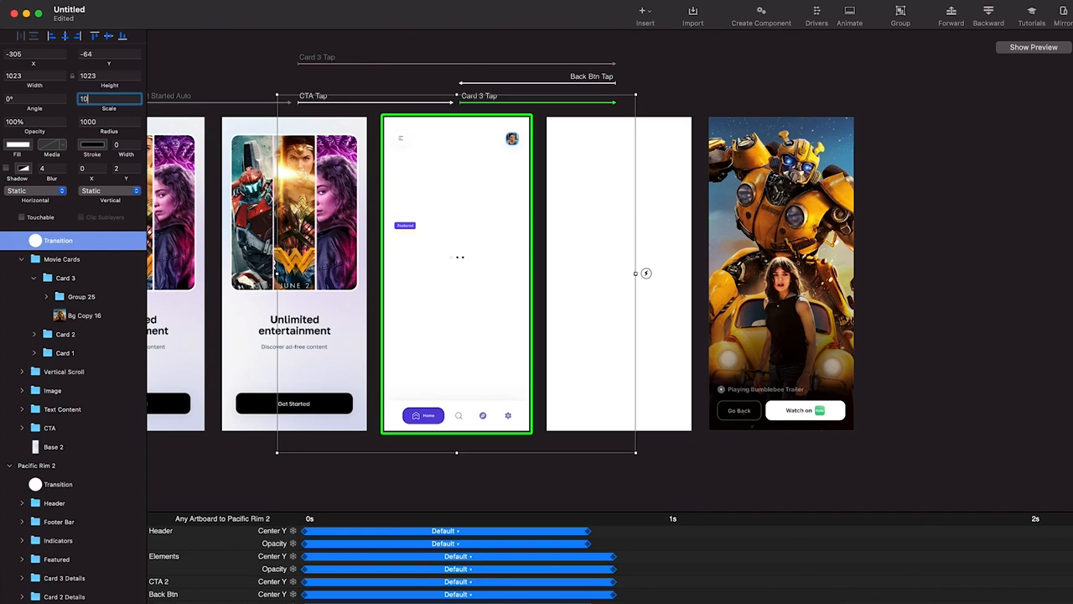
key(Return)
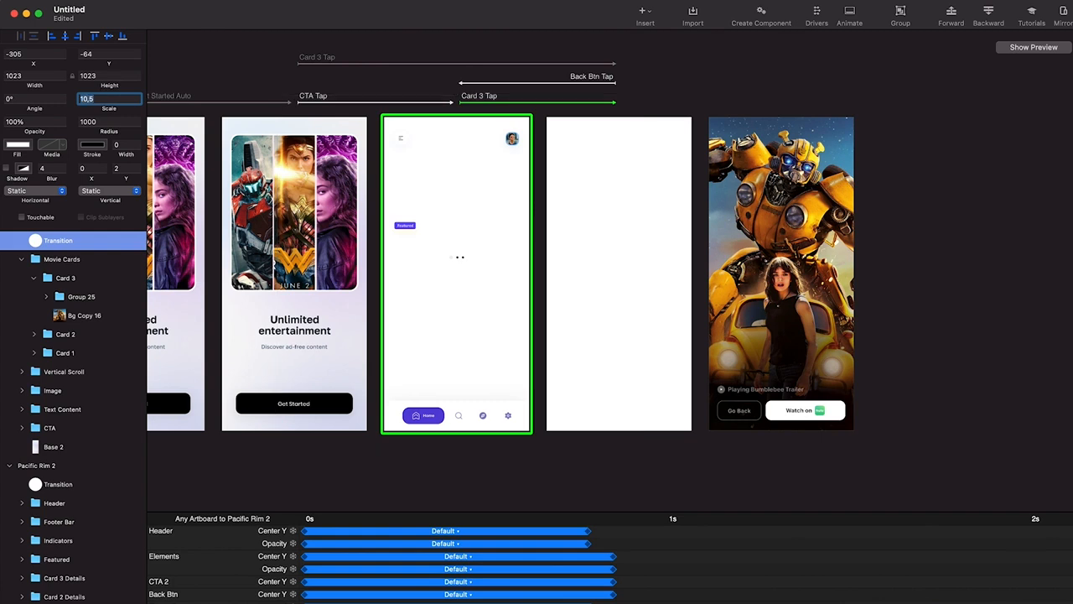
key(Return)
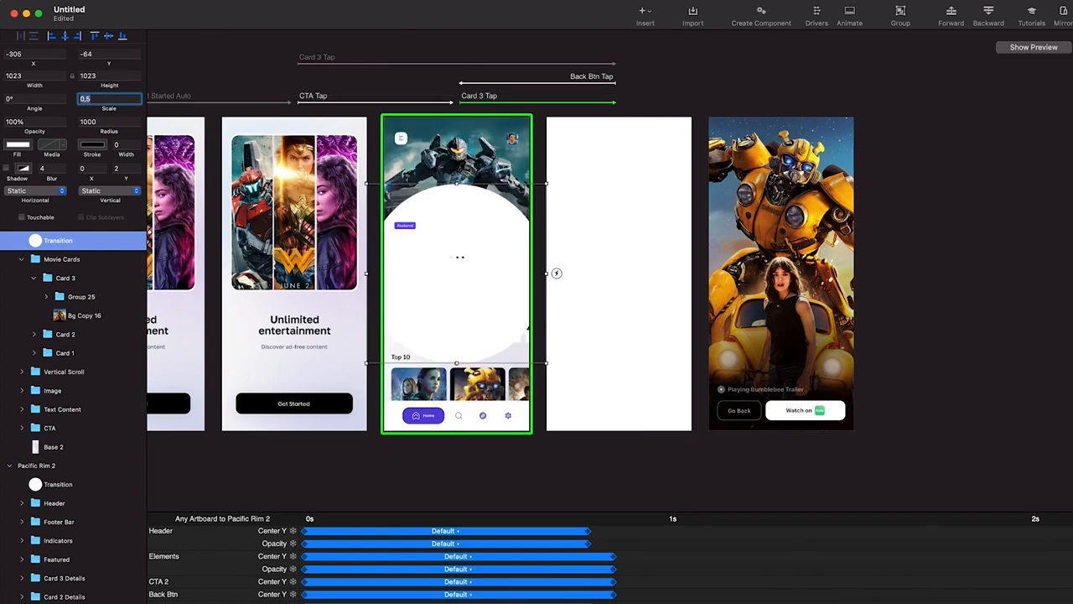
text(0.2)
key(Return)
text(10,2)
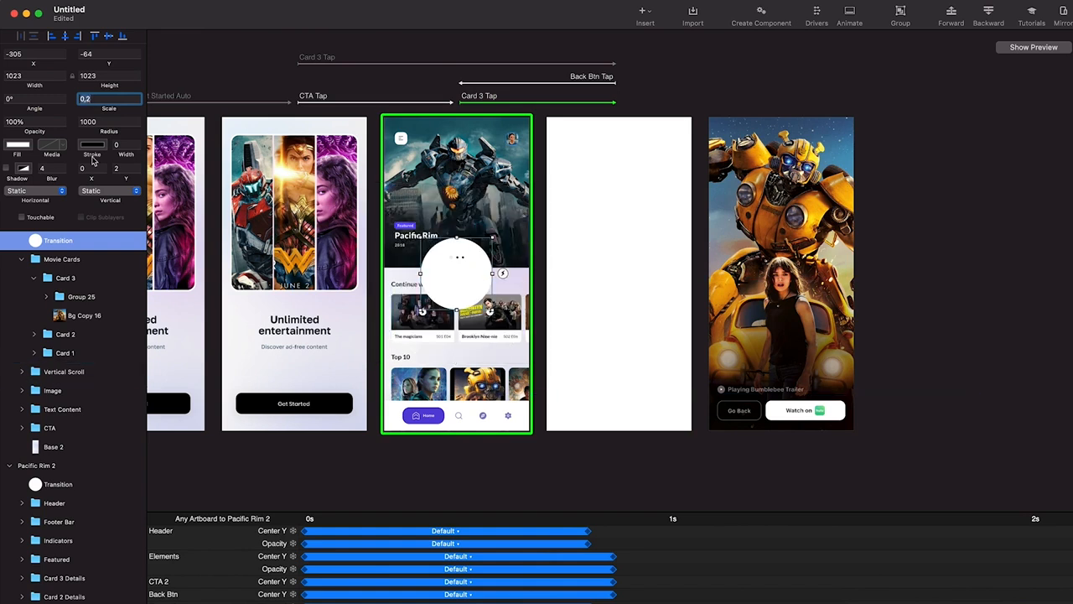
key(Return)
Nudge the Pacific Rim artboard's Transition circle up to Y -304 and set its opacity to 0%
key(super+z)
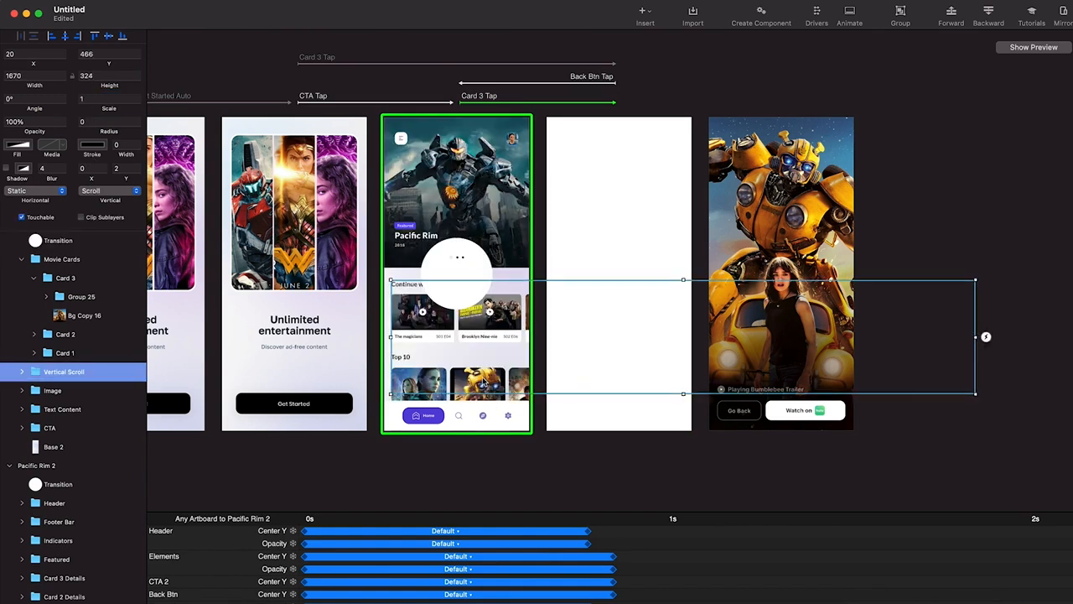
key(shift+Up)
key(shift+Up)
key(shift+Up)
key(shift+Up)
key(shift+Up)
key(shift+Up)
key(shift+Up)
key(shift+Up)
key(shift+Up)
key(shift+Up)
key(shift+Up)
key(shift+Up)
key(shift+Up)
key(shift+Up)
key(shift+Up)
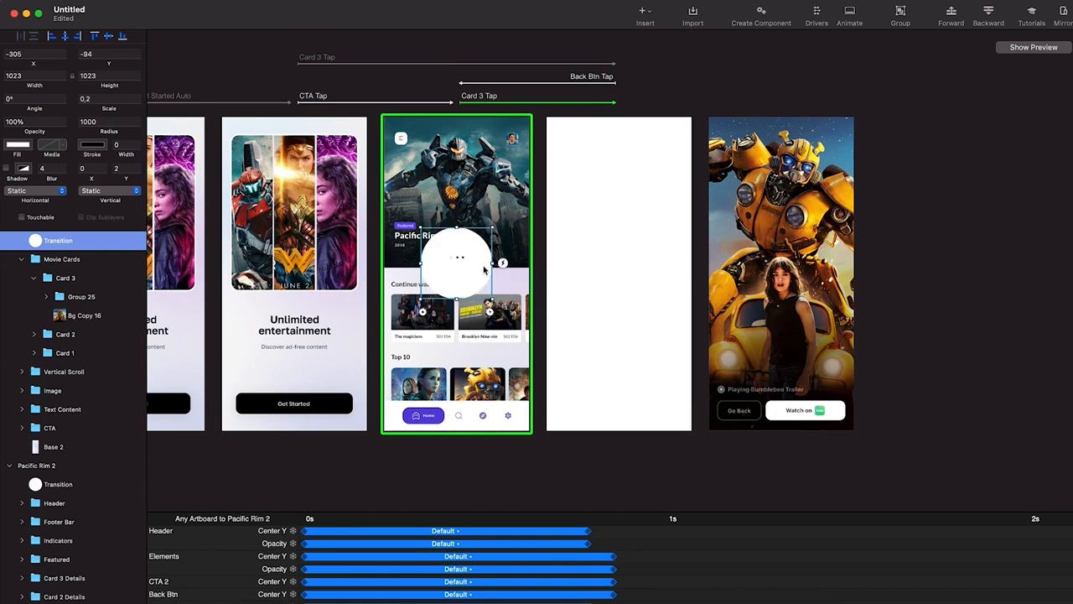
key(shift+Up)
key(shift+Up)
key(shift+Up)
key(shift+Up)
key(shift+Up)
key(shift+Up)
key(shift+Up)
key(shift+Up)
key(shift+Up)
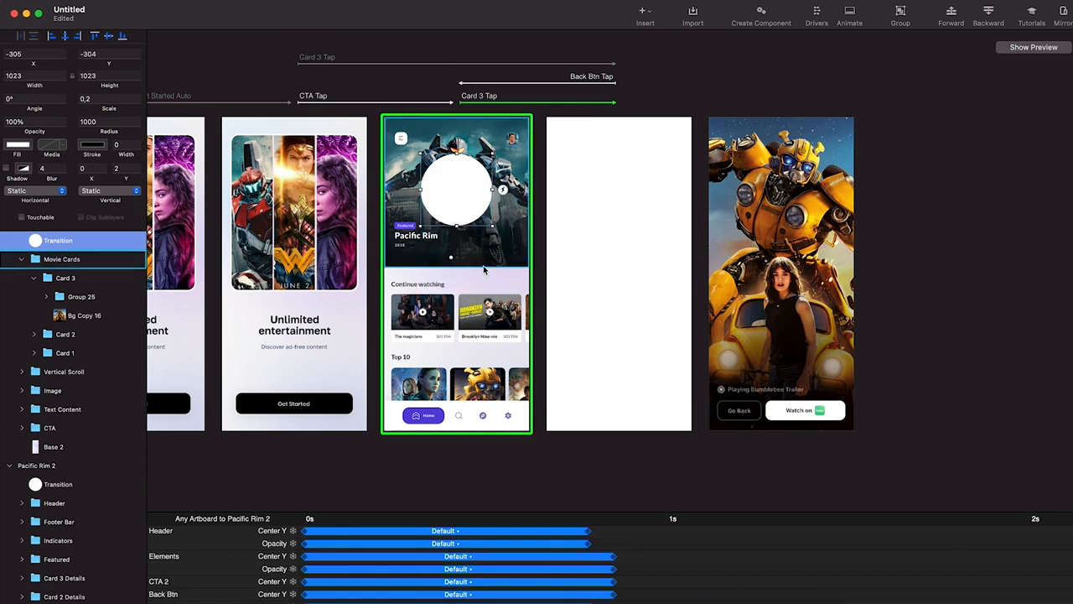
drag(40, 124, 7, 128)
Preview the Pacific Rim artboard, swiping to the Bumblebee card and opening it to check the circle transition
click(1034, 47)
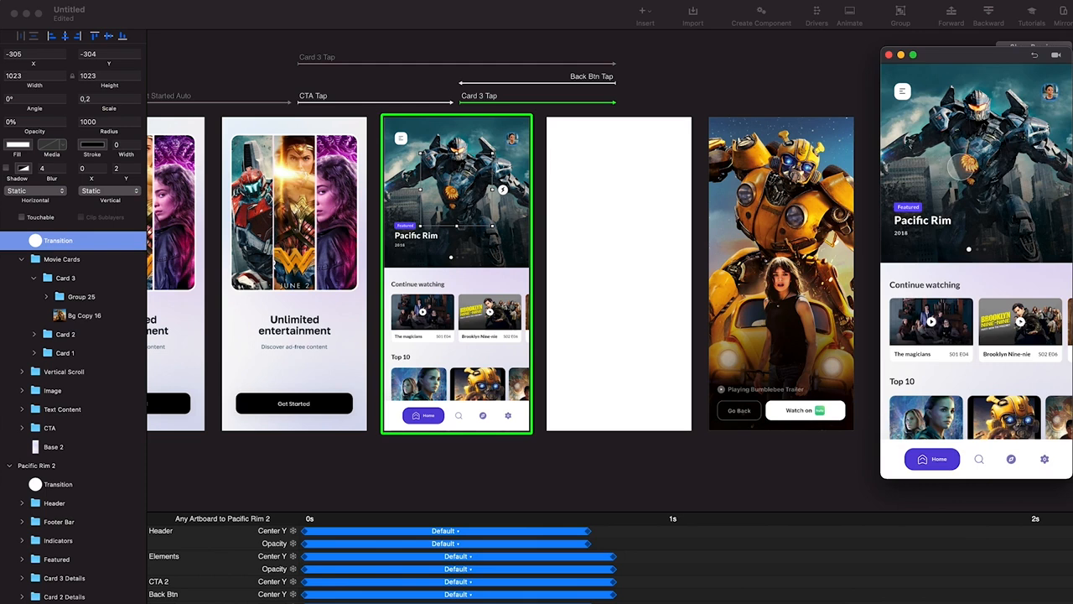
click(453, 228)
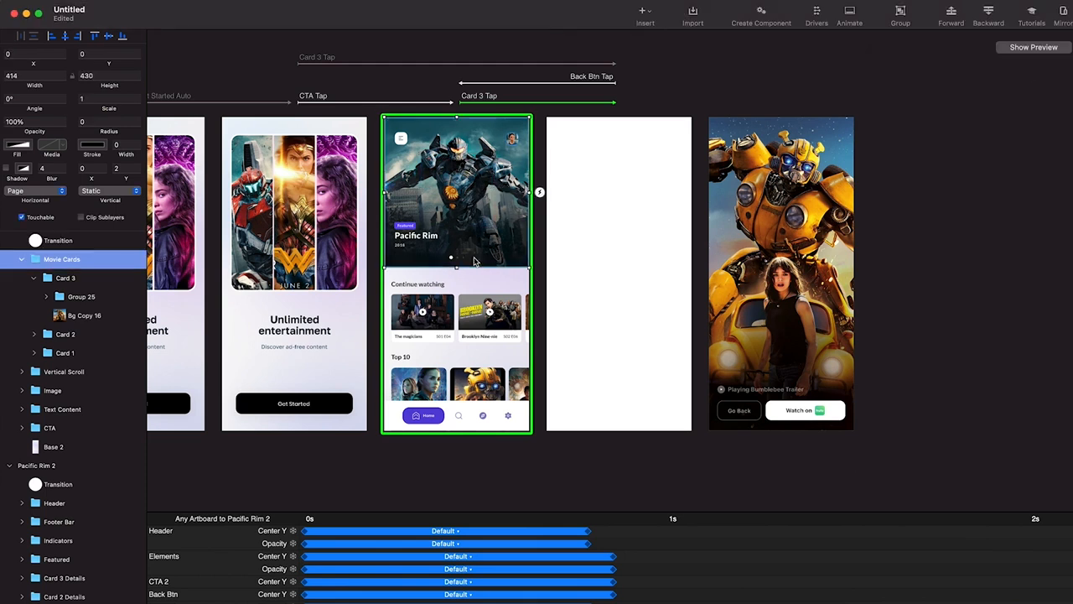
click(1034, 47)
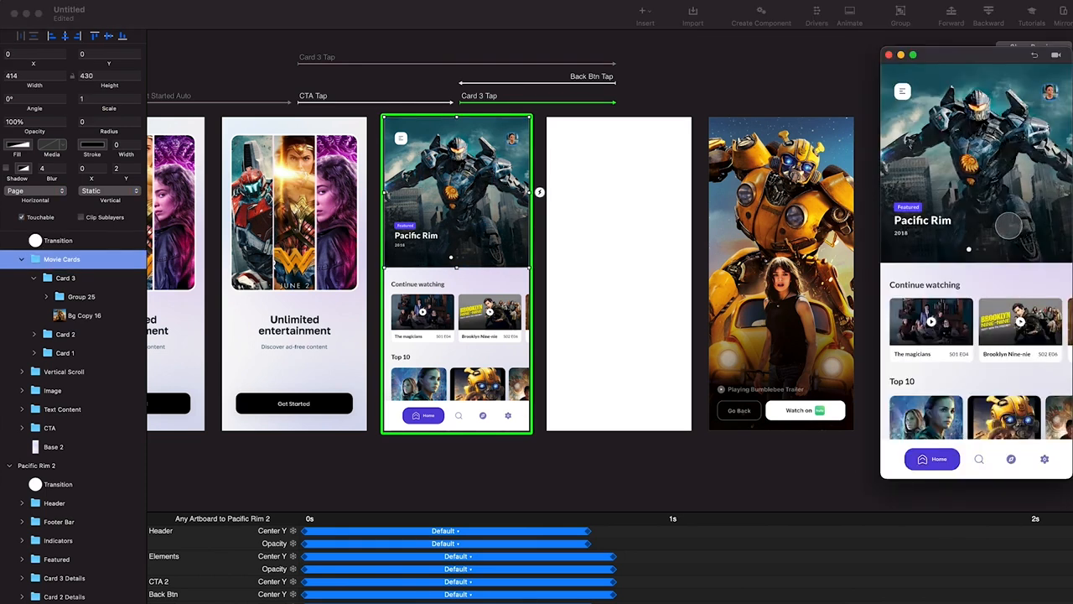
drag(1009, 224, 957, 224)
click(1002, 195)
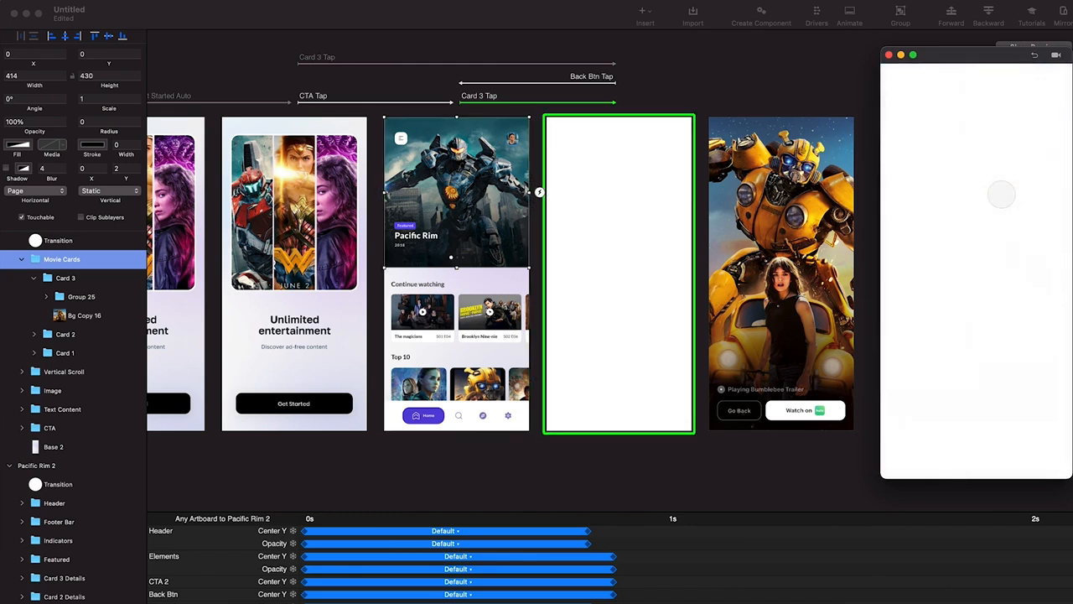
Delete the Promo Video artboard beside Pacific Rim 2
click(662, 240)
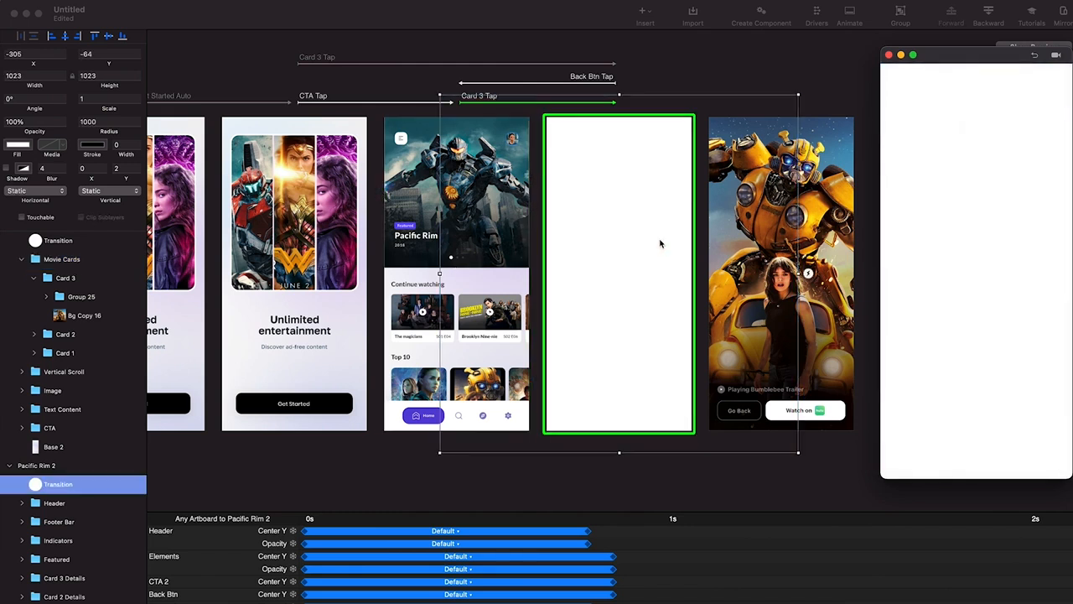
scroll(661, 243, right, 2)
scroll(662, 243, right, 1)
click(518, 229)
click(694, 367)
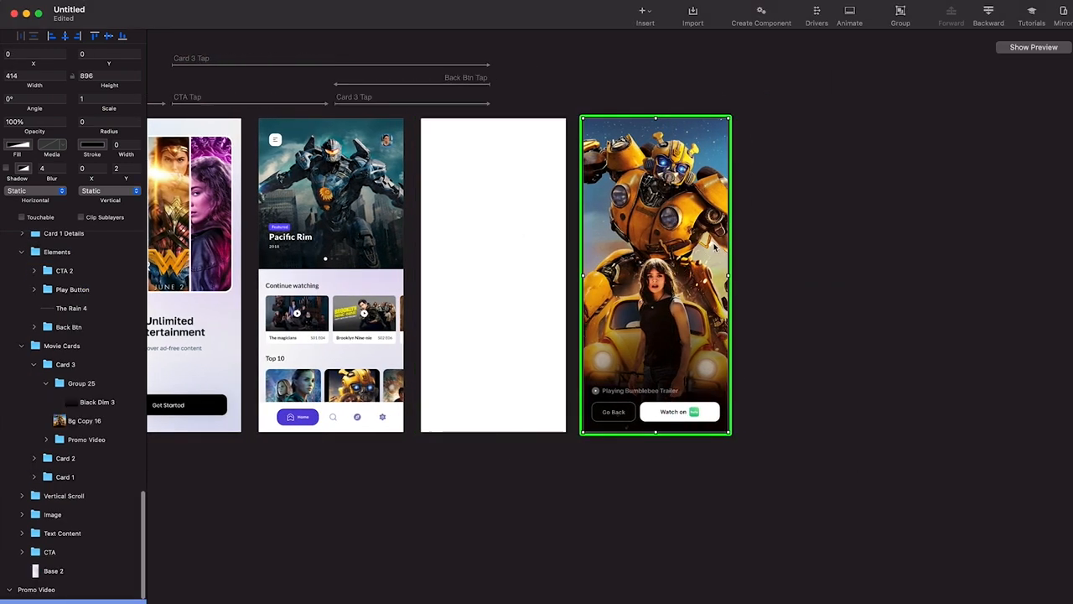
click(39, 590)
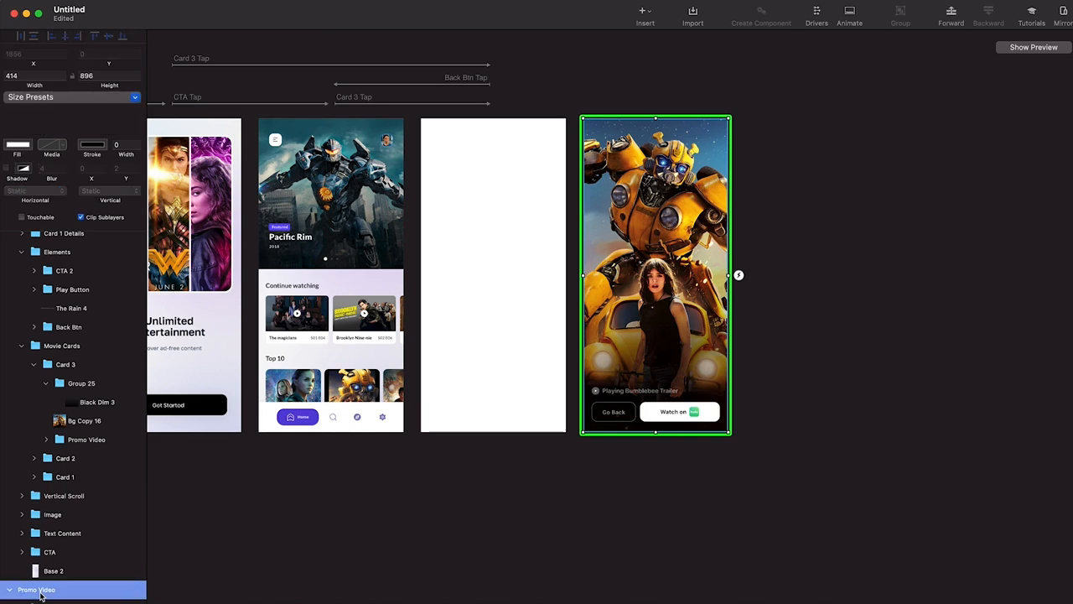
key(Delete)
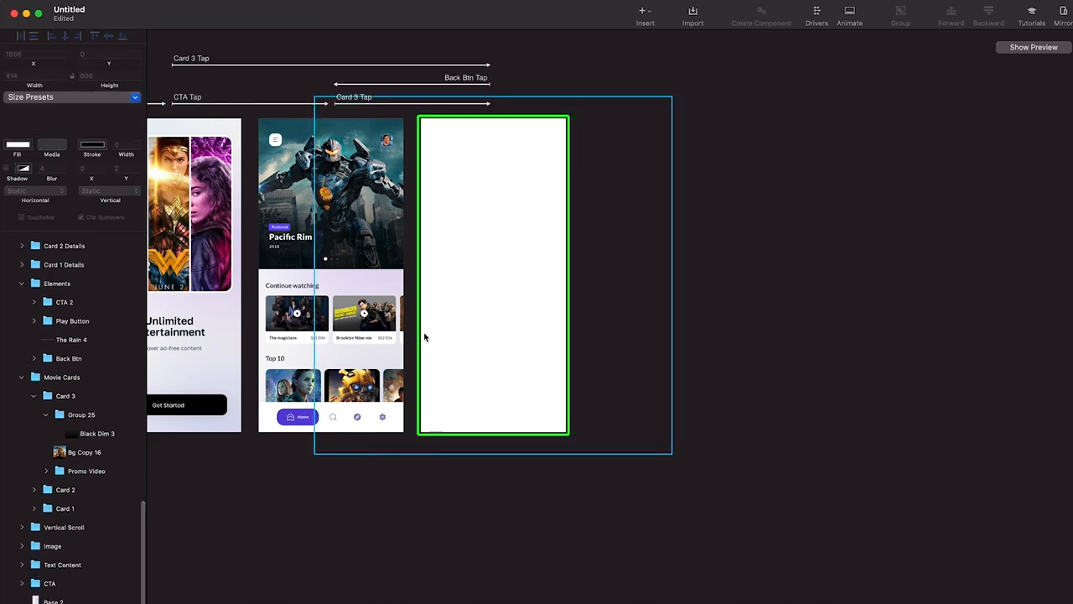
Collapse the Elements and Movie Cards groups in Pacific Rim 2 and add an automatic transition from that artboard to a new duplicate
click(515, 327)
scroll(83, 436, up, 2)
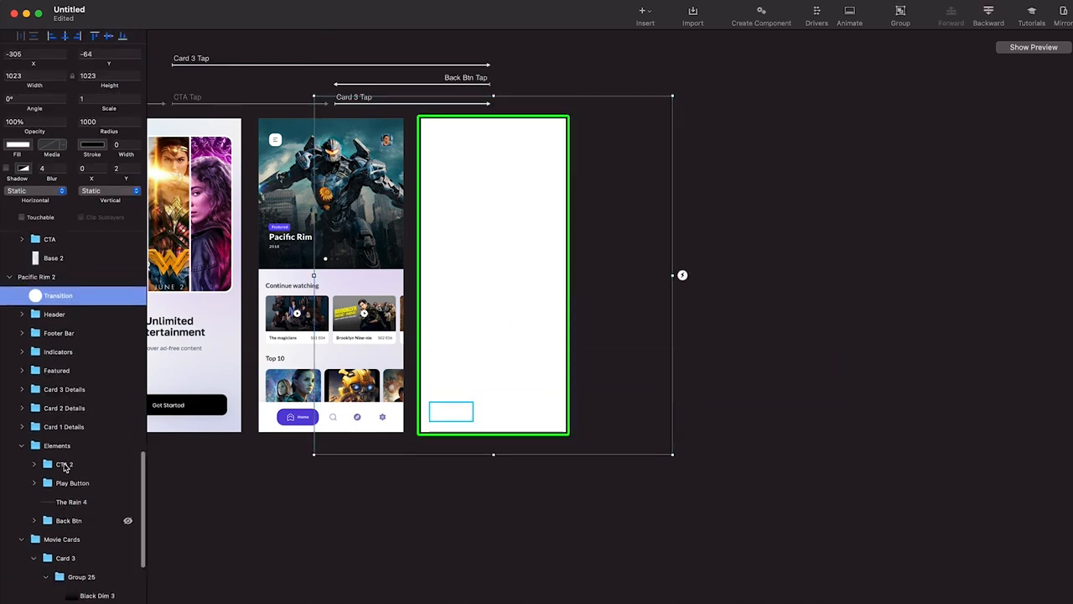
click(21, 450)
click(21, 474)
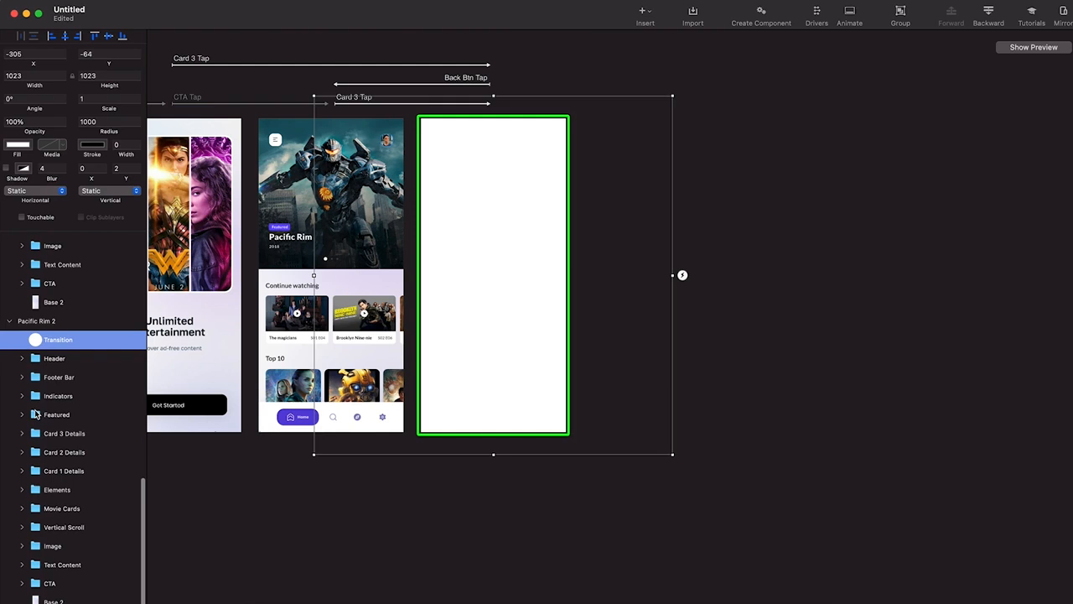
click(38, 320)
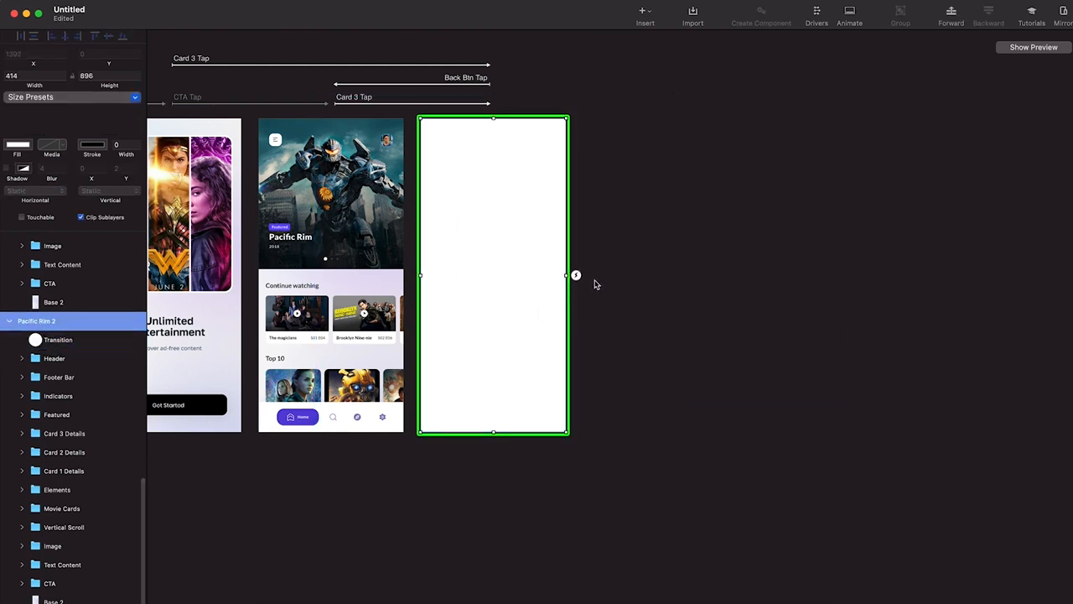
drag(578, 279, 635, 407)
click(615, 362)
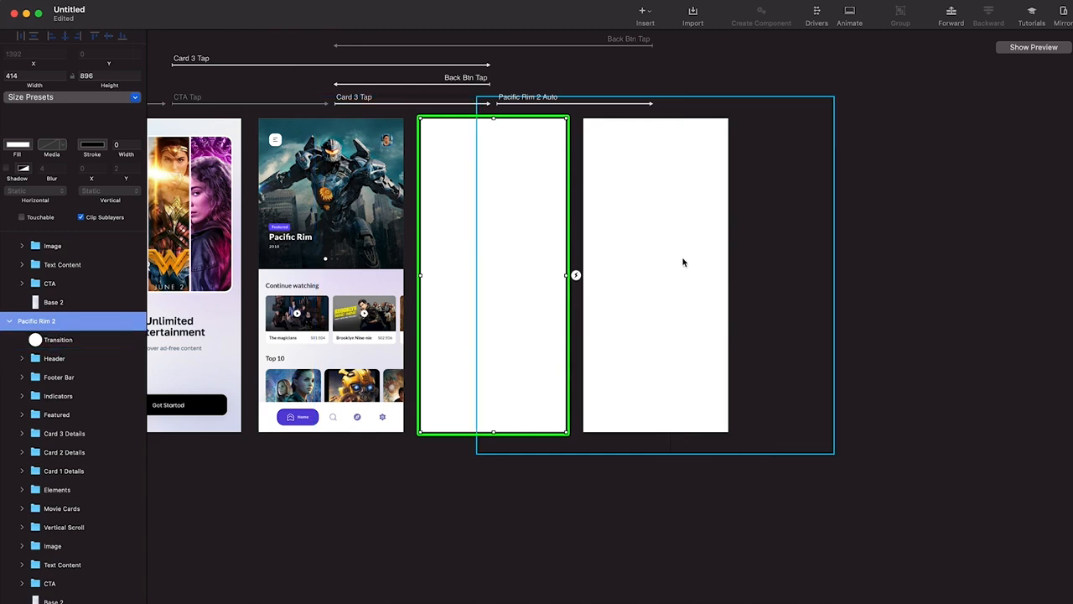
Set the Transition circle's opacity to 0% on the Pacific Rim 3 artboard and preview the flow starting from Pacific Rim
click(718, 228)
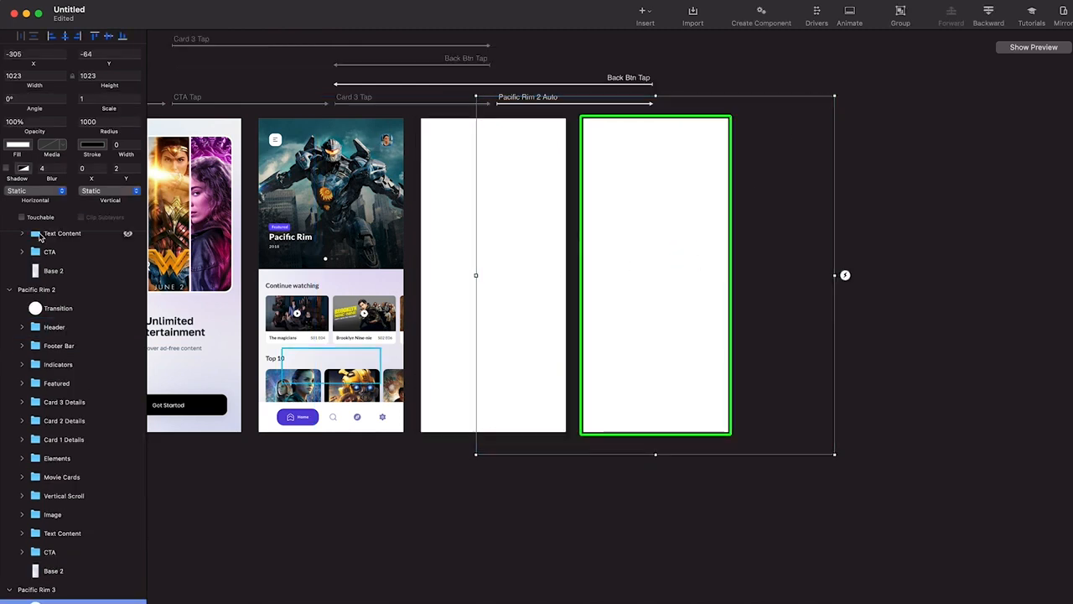
drag(35, 131, 5, 134)
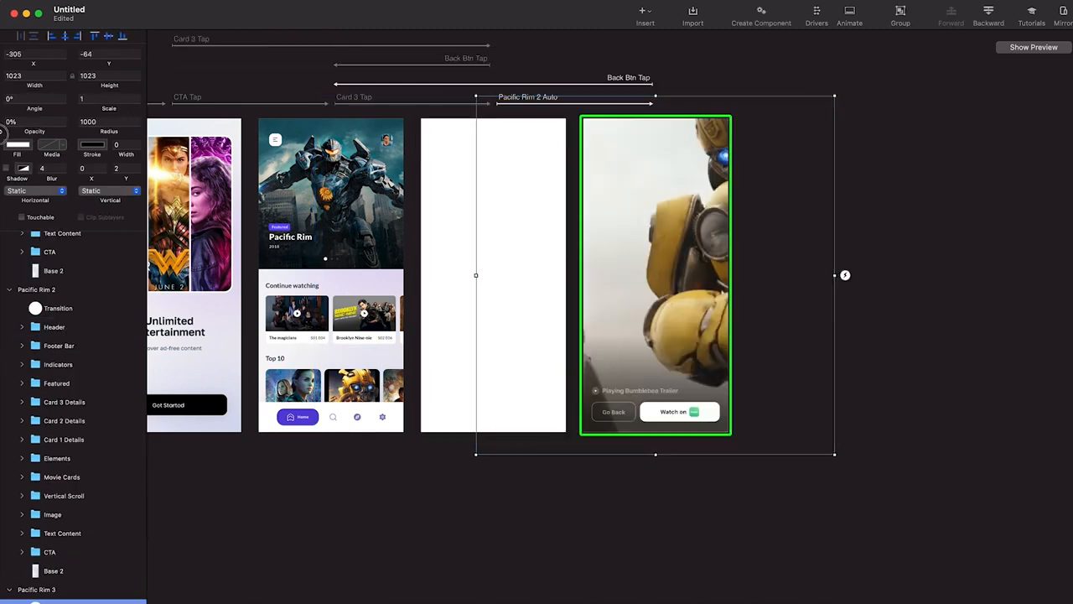
click(355, 205)
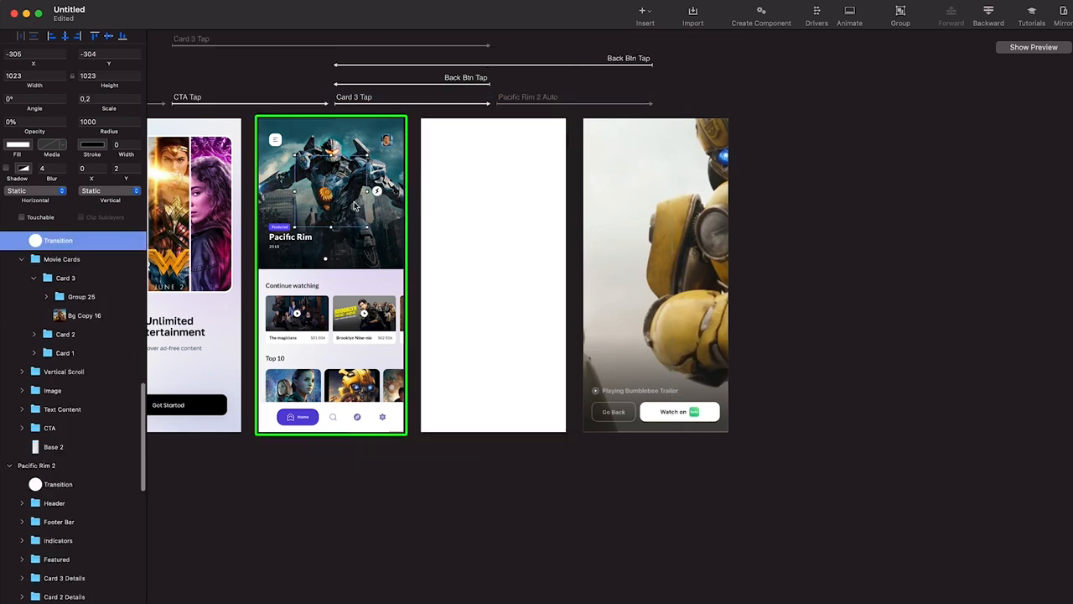
click(1062, 48)
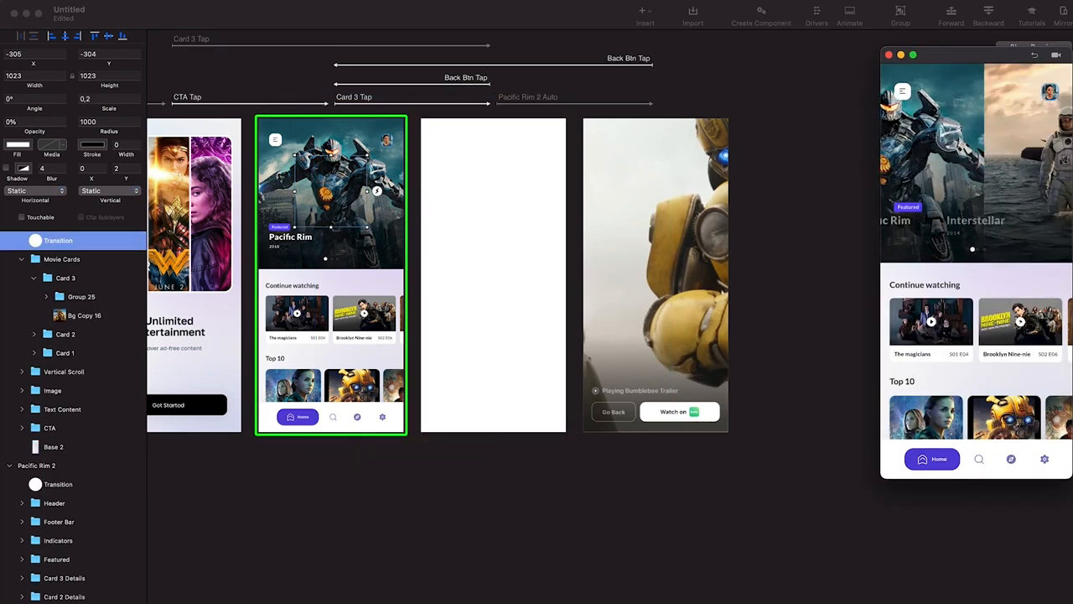
click(975, 152)
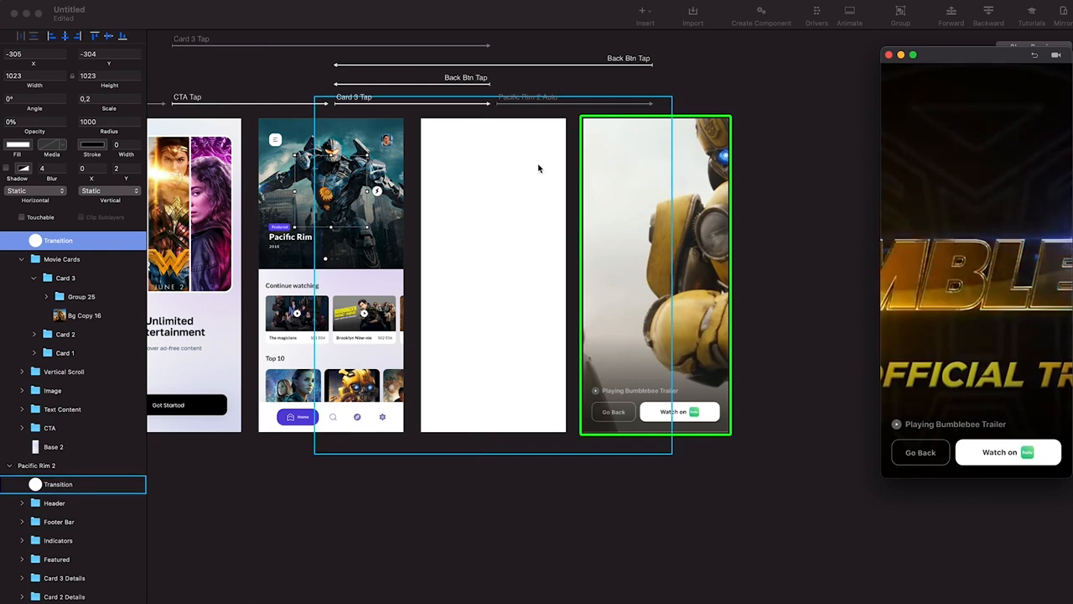
Lengthen the Transition circle's opacity animation in the Pacific Rim 2 Auto transition to match the card detail animations
click(617, 104)
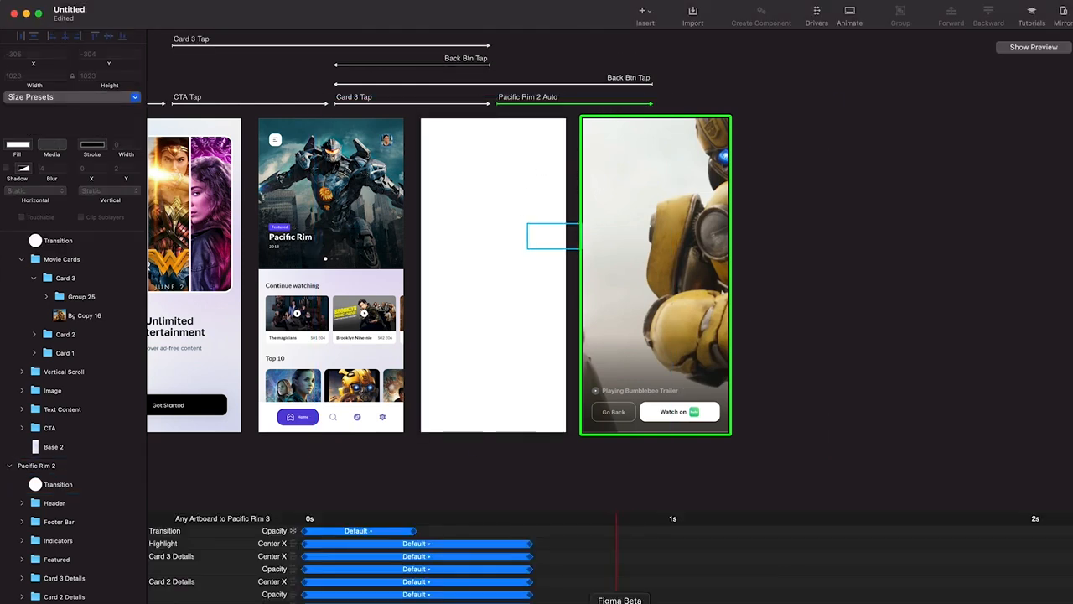
drag(625, 522, 762, 384)
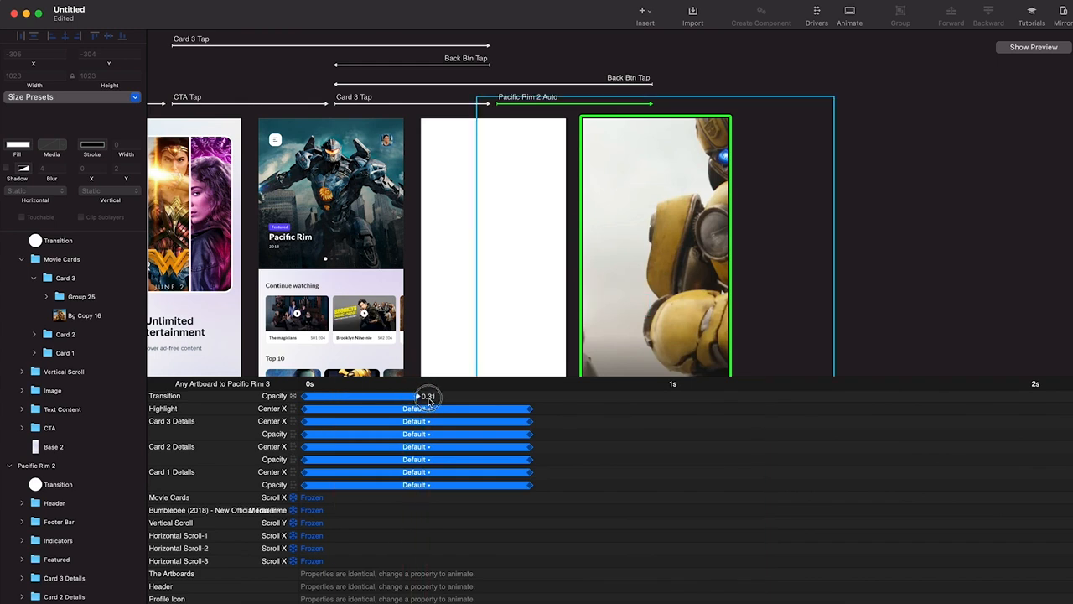
drag(428, 397, 541, 404)
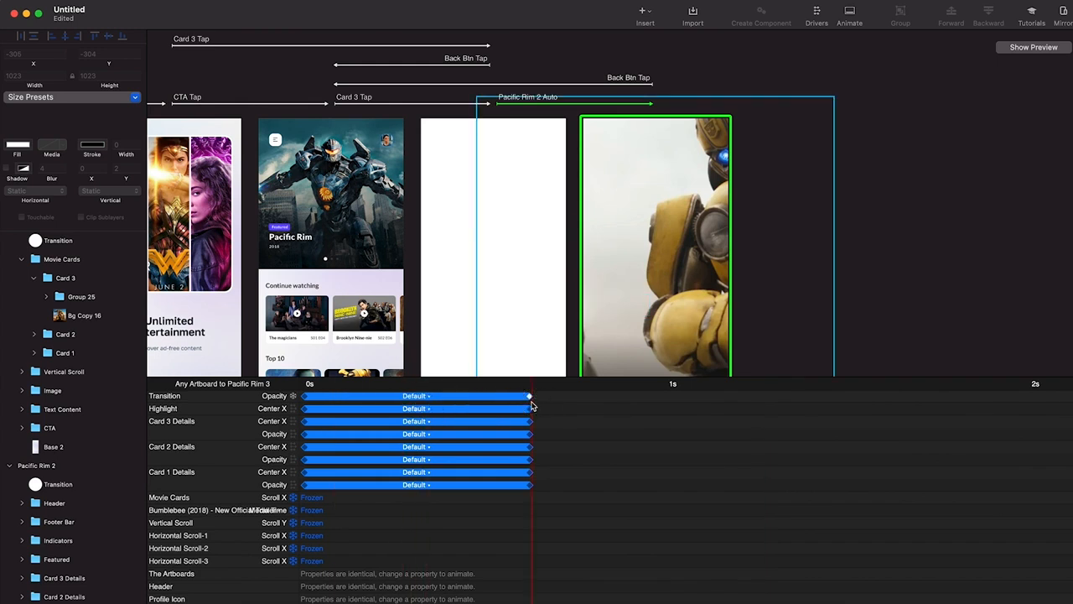
Preview the Pacific Rim artboard and open the Bumblebee card to check the circle transition, then inspect Pacific Rim 2
scroll(763, 200, down, 3)
scroll(762, 200, down, 2)
click(569, 179)
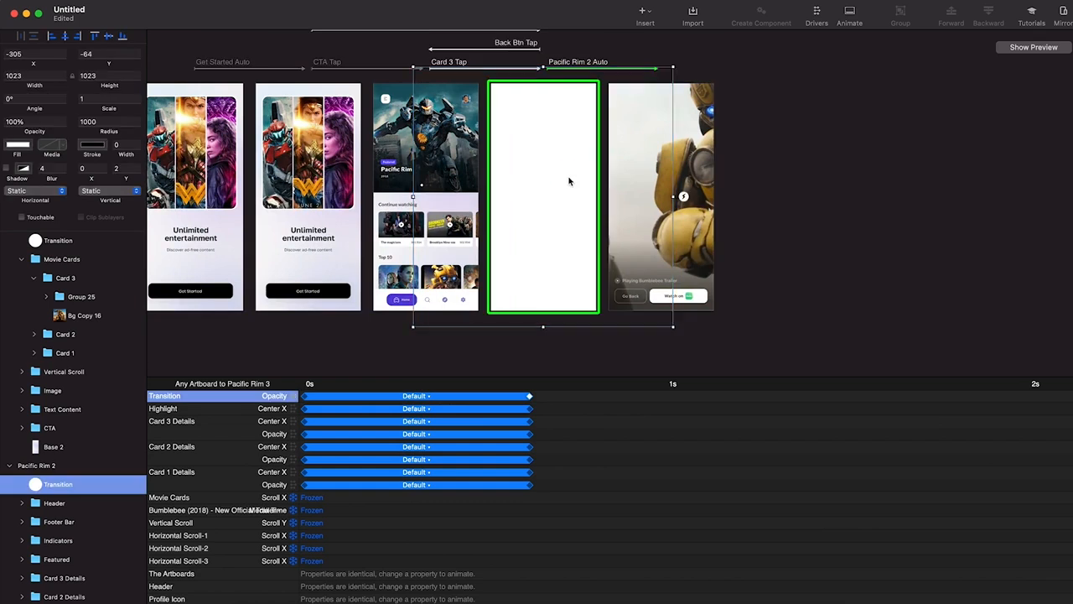
click(428, 149)
click(1033, 47)
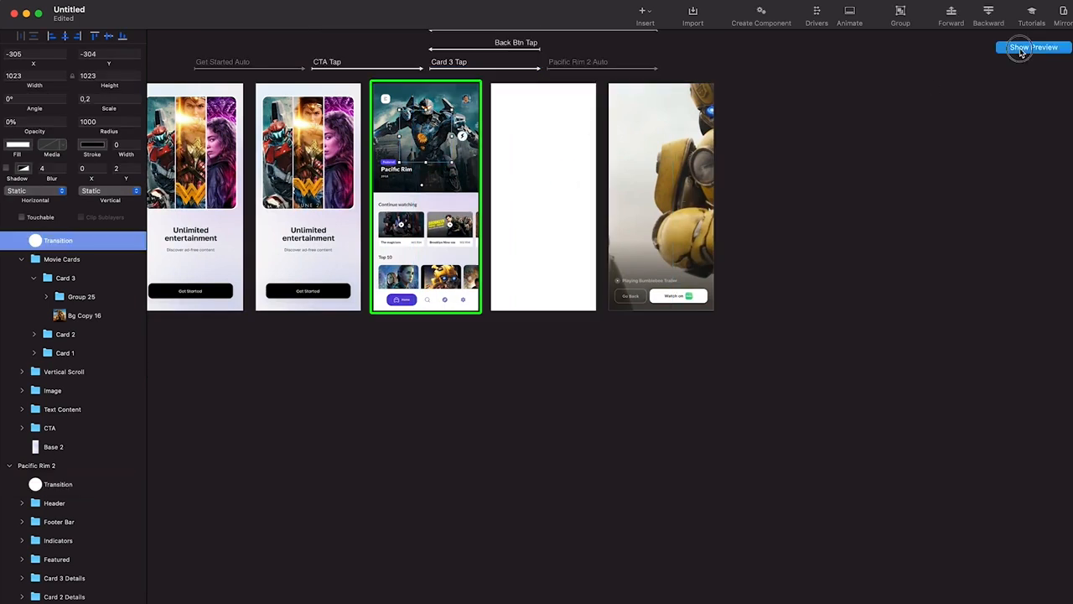
click(981, 170)
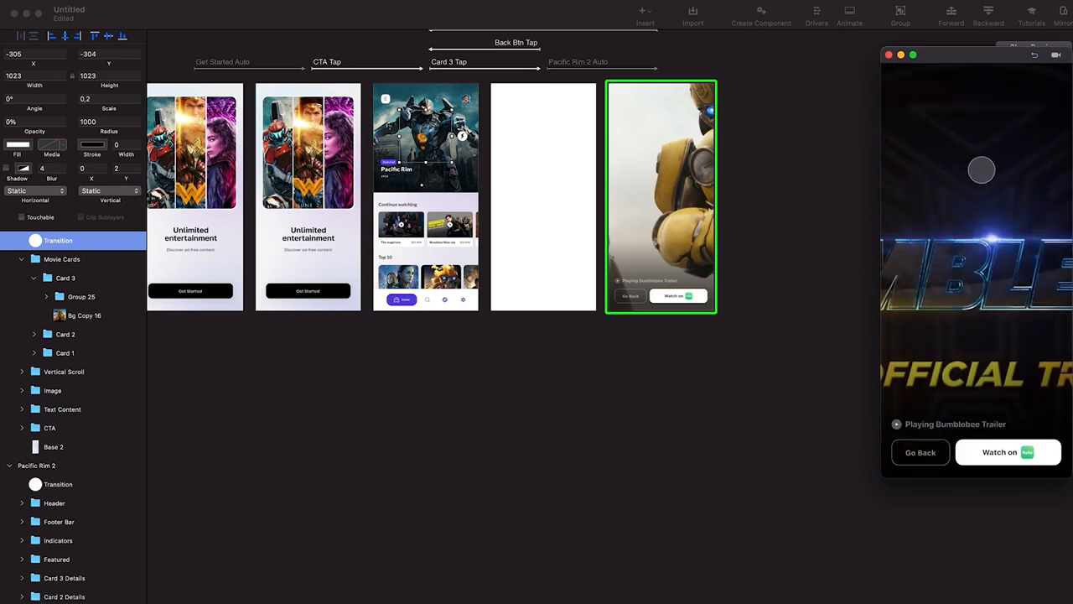
click(563, 159)
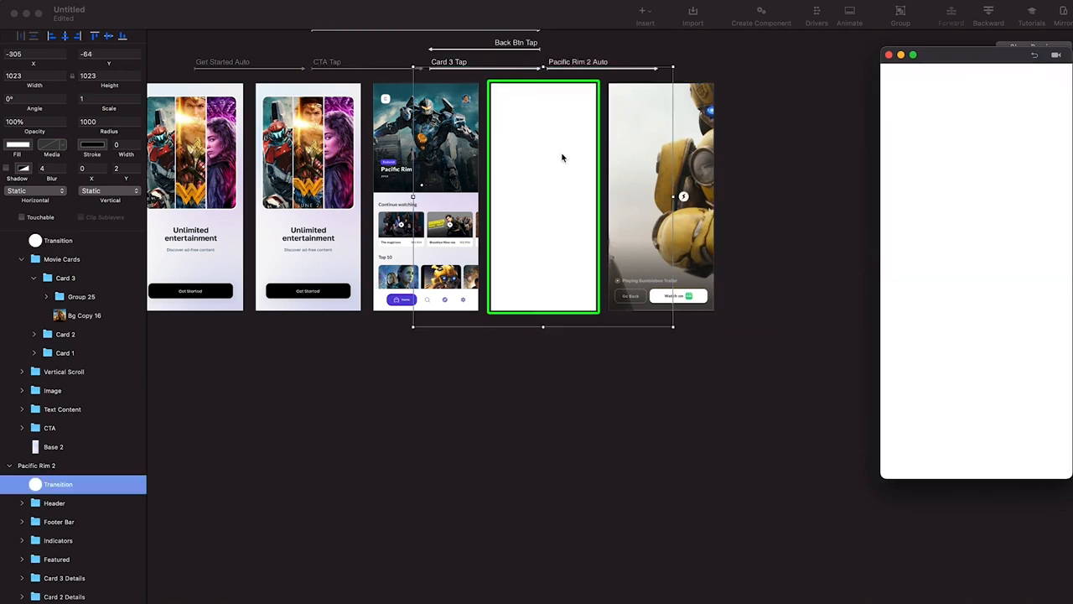
Close the preview and delete the Pacific Rim 3 artboard
scroll(563, 159, up, 2)
key(super+w)
click(63, 470)
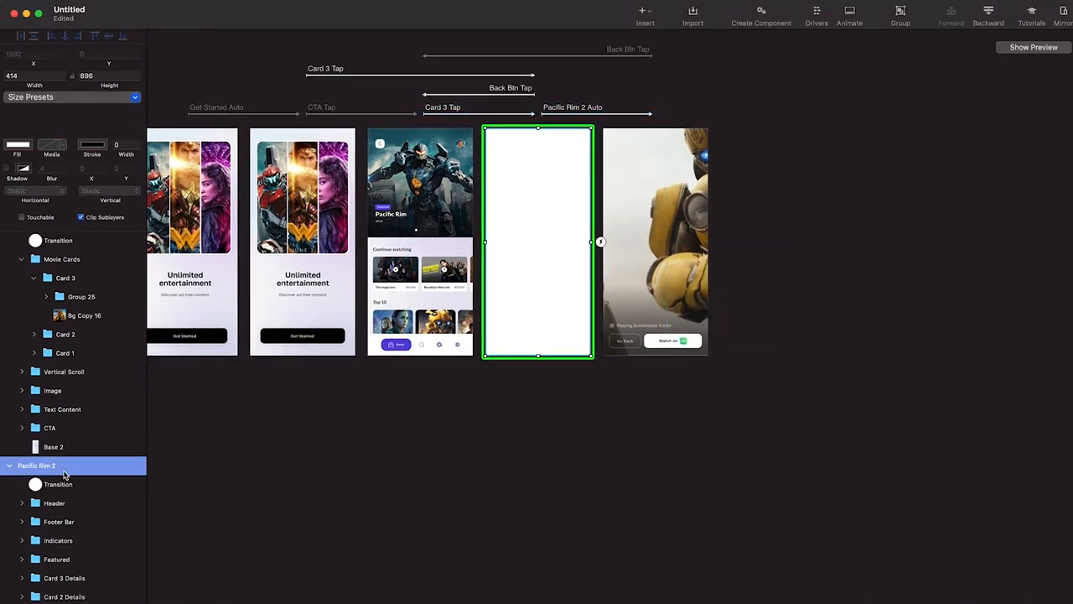
scroll(62, 475, down, 5)
scroll(53, 323, up, 1)
click(53, 325)
key(Delete)
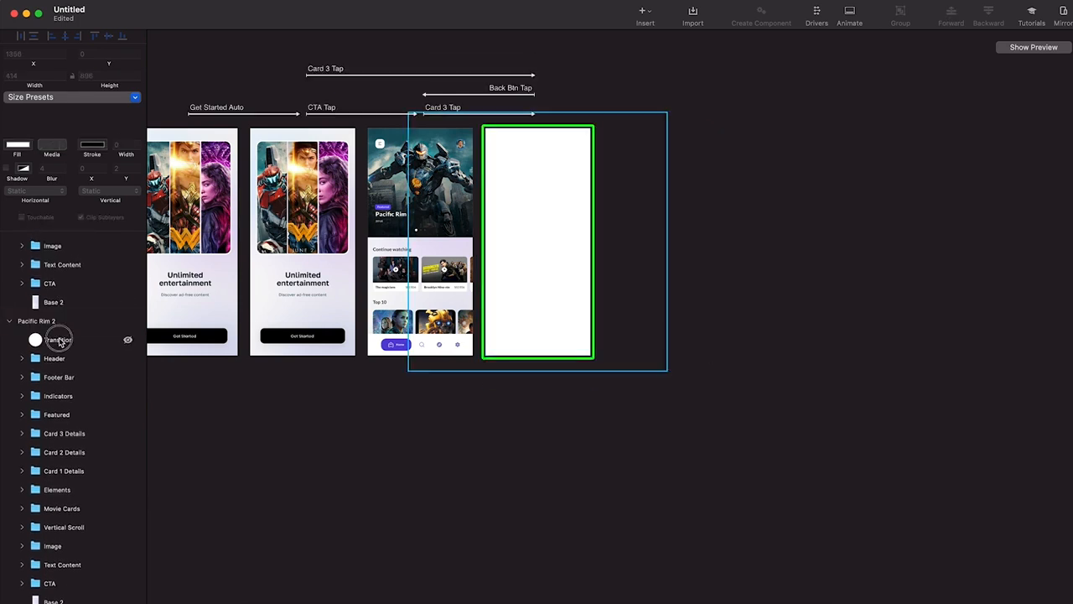
Delete the Transition circle from both the Pacific Rim 2 and Pacific Rim artboards
click(58, 339)
key(Delete)
scroll(59, 352, up, 6)
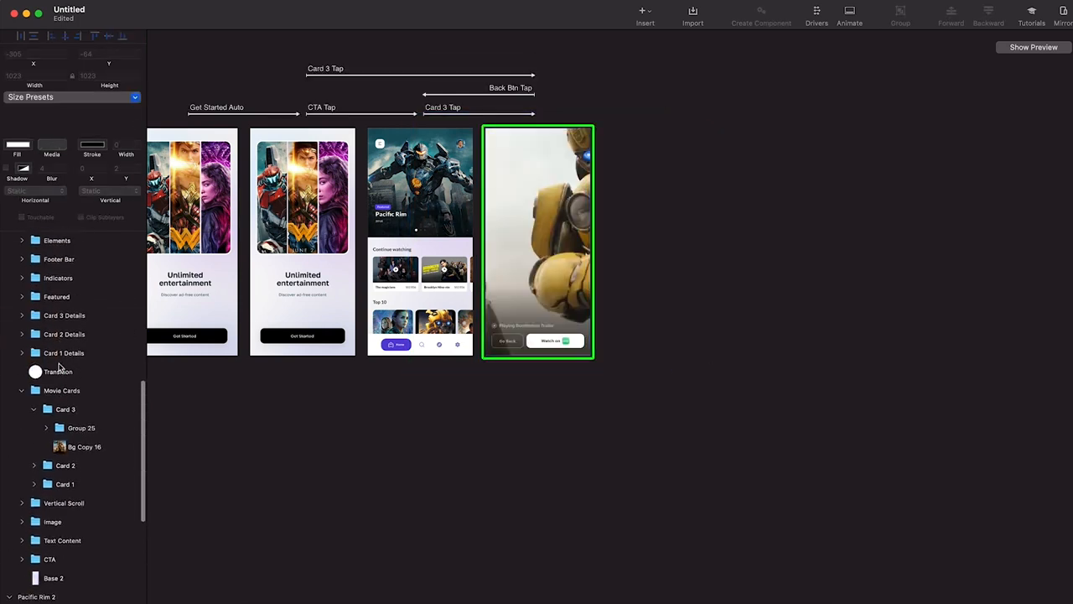
click(59, 373)
key(Delete)
Preview the prototype from the first Get Started artboard to check the poster animation
scroll(332, 350, left, 5)
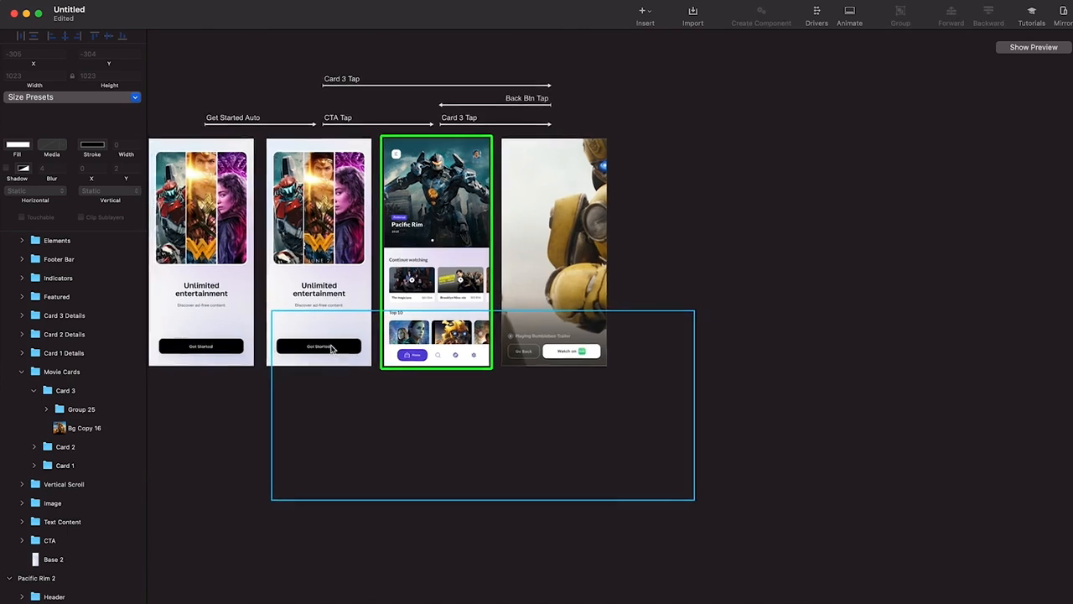
scroll(333, 350, up, 3)
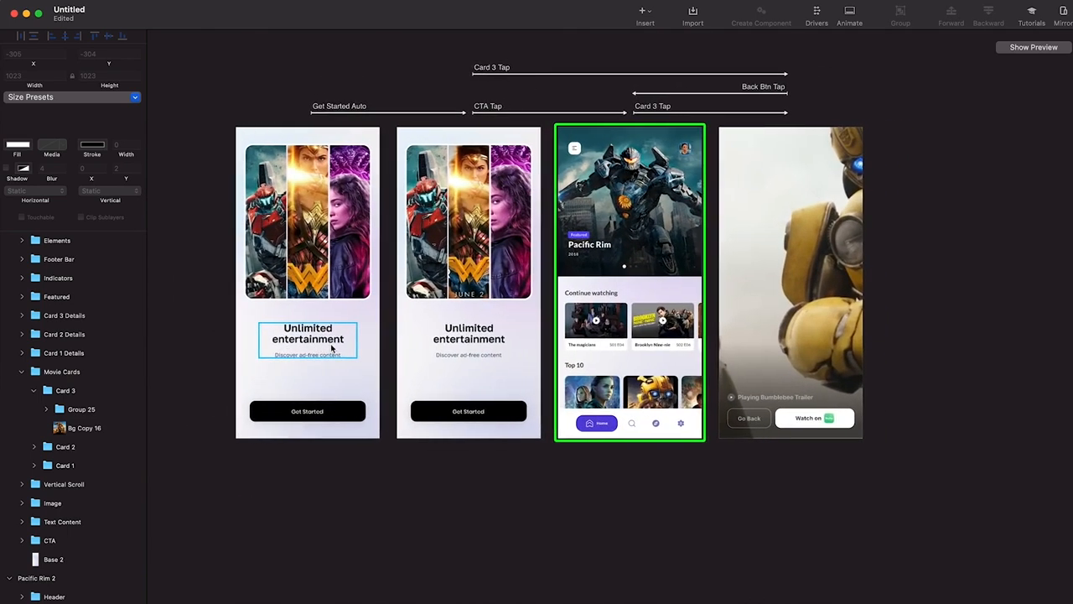
click(342, 345)
click(1034, 44)
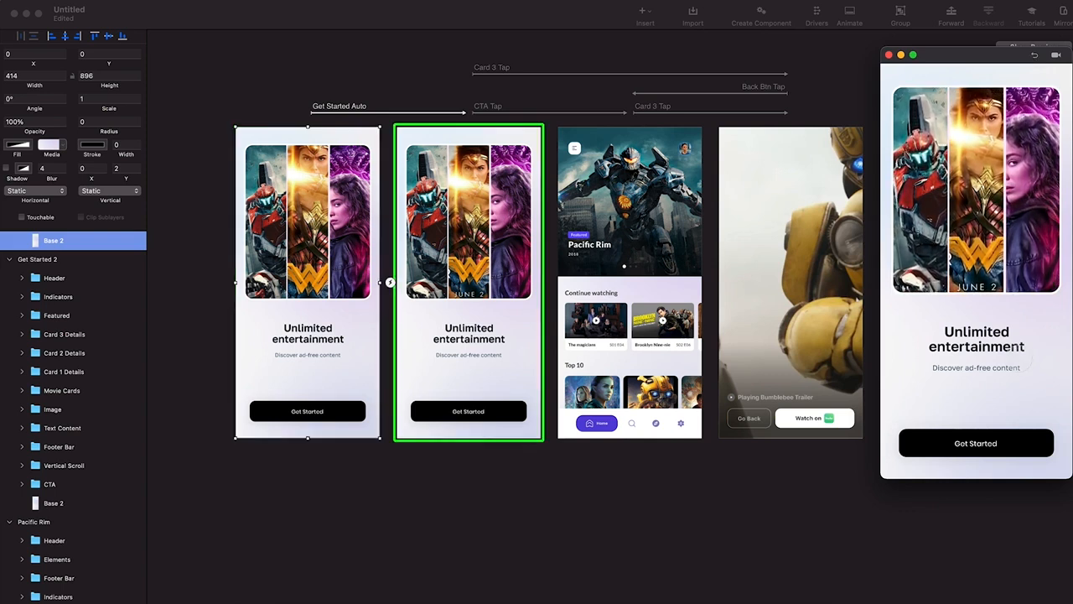
Open the timeline of the Get Started Auto transition and adjust Poster 1's scale on Get Started 2, trying 1.5 first
click(445, 110)
click(432, 110)
scroll(695, 429, down, 10)
drag(579, 482, 766, 405)
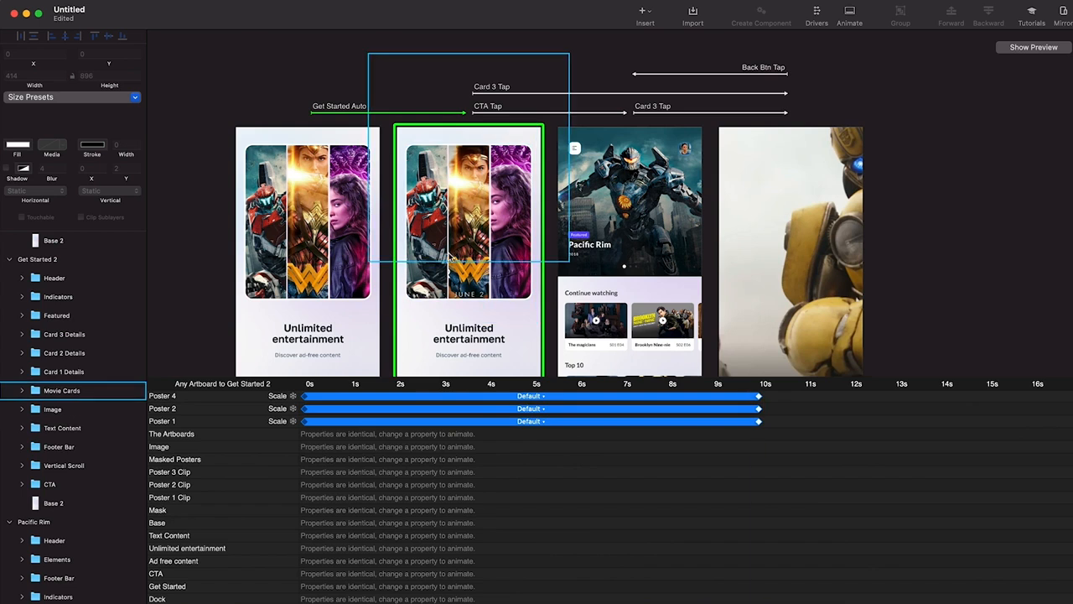
click(161, 421)
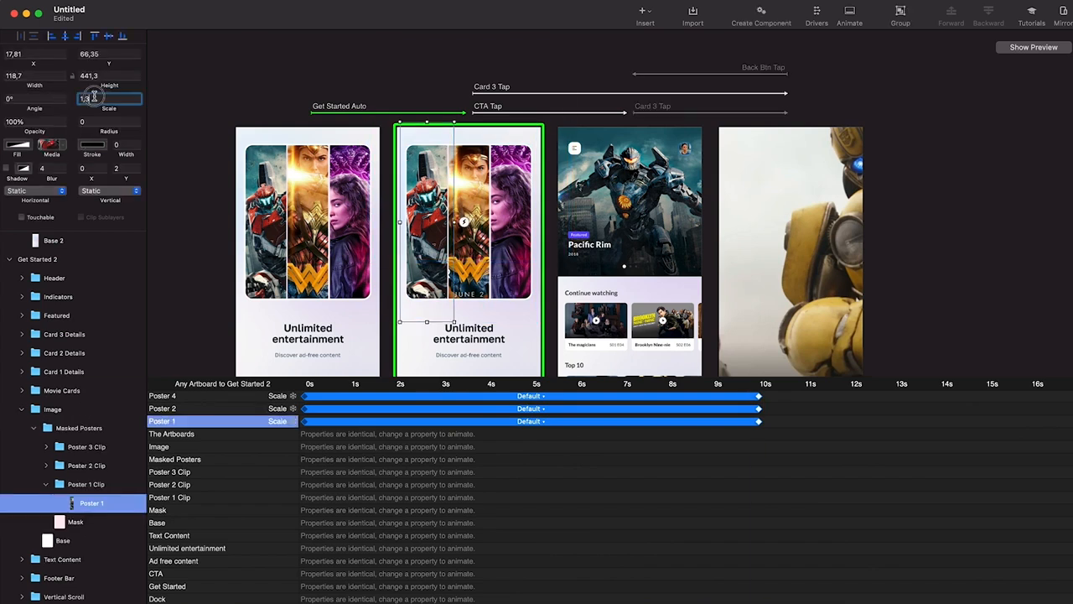
key(BackSpace)
text(5)
key(Return)
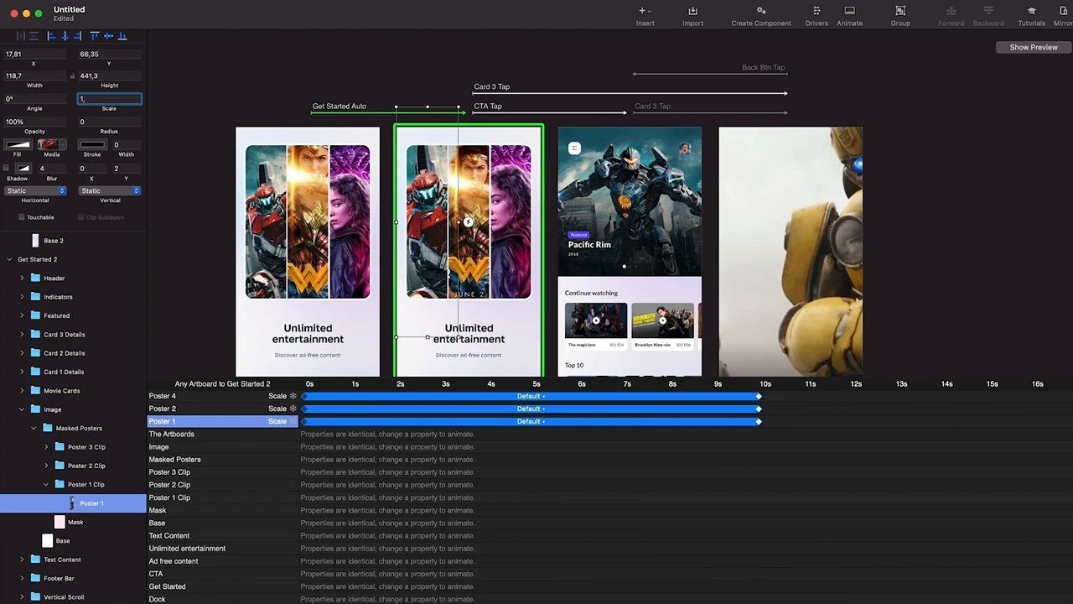
text(3)
key(Return)
Set the scale of Poster 4 on the Get Started 2 artboard to 1.8
click(511, 230)
click(110, 102)
key(BackSpace)
text(8)
key(Return)
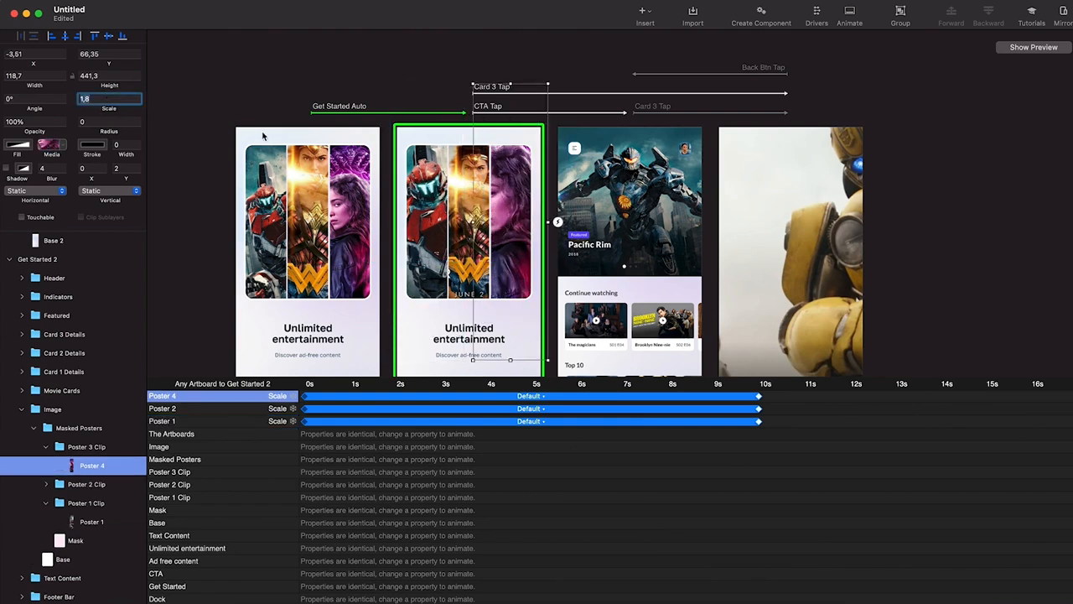
Set the scale of Poster 2 on the first Get Started artboard to 1.8
click(329, 260)
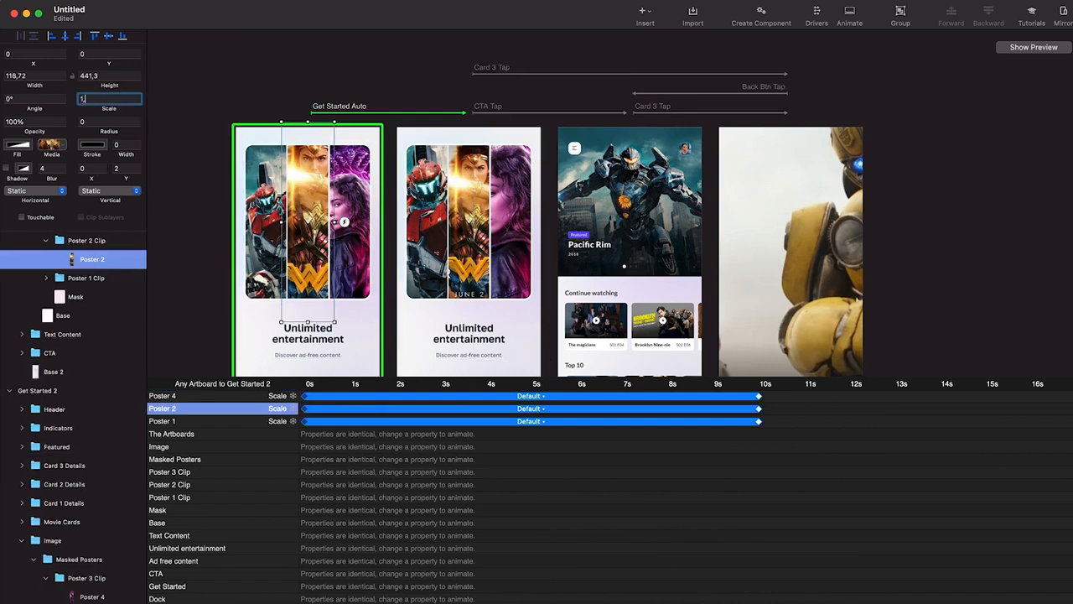
text(,8)
key(Return)
Move Poster 2 on the first Get Started artboard down to Y 140
click(78, 280)
click(75, 260)
key(shift+Down)
key(shift+Down)
key(shift+Down)
key(shift+Down)
key(shift+Down)
key(shift+Down)
key(shift+Down)
key(shift+Down)
key(shift+Down)
key(shift+Down)
key(shift+Down)
key(shift+Down)
key(shift+Down)
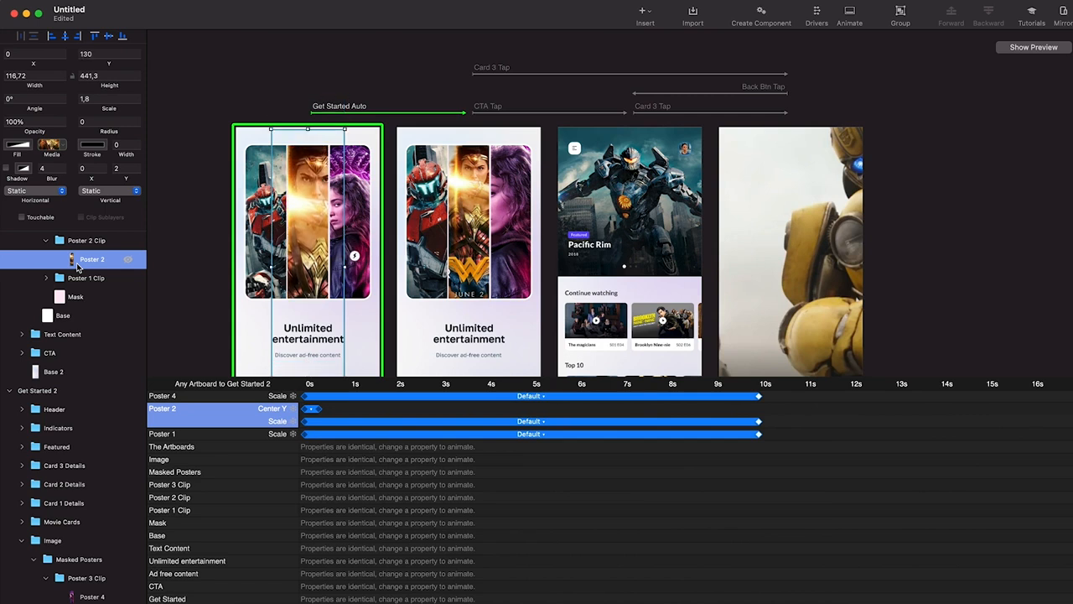
key(shift+Down)
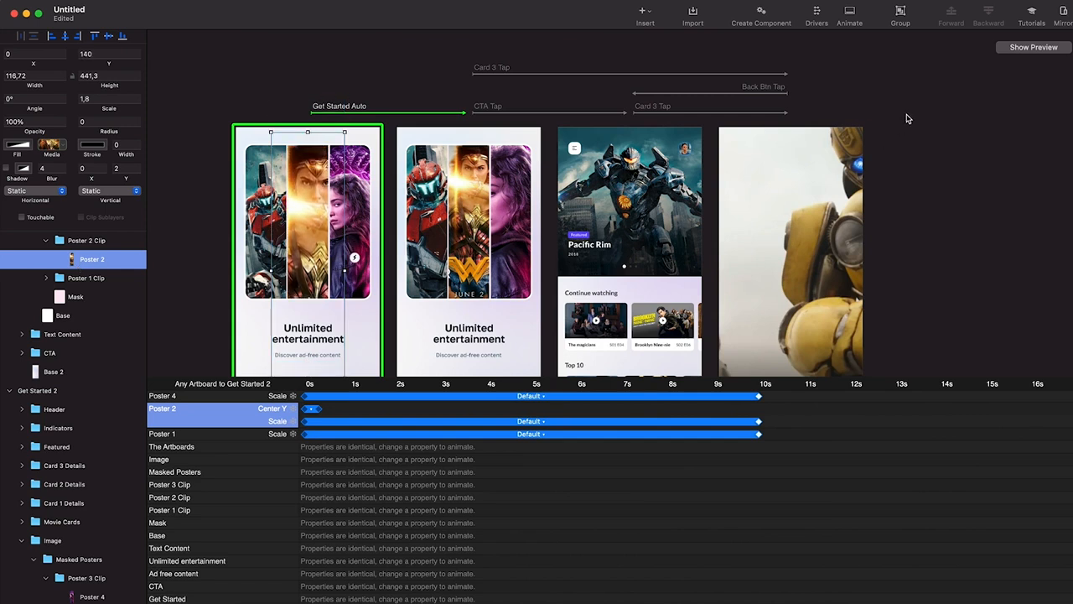
Shift Poster 4 on the Get Started 2 artboard right to X 36.49
click(514, 282)
key(shift+Right)
key(shift+Right)
Preview the Get Started poster animation and replay it to check the new scales and positions
click(1040, 47)
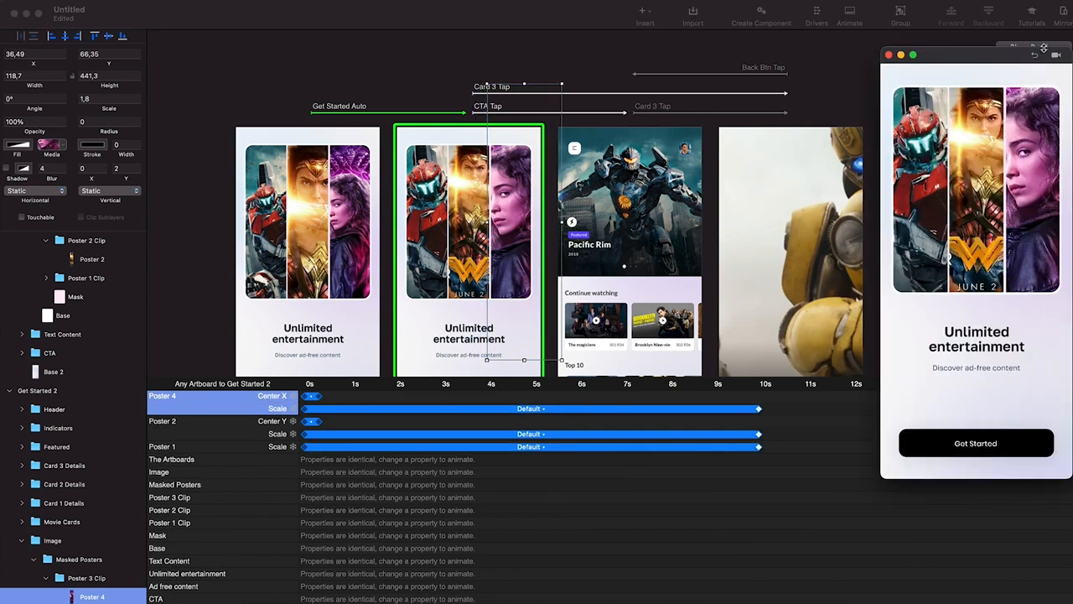
click(1032, 57)
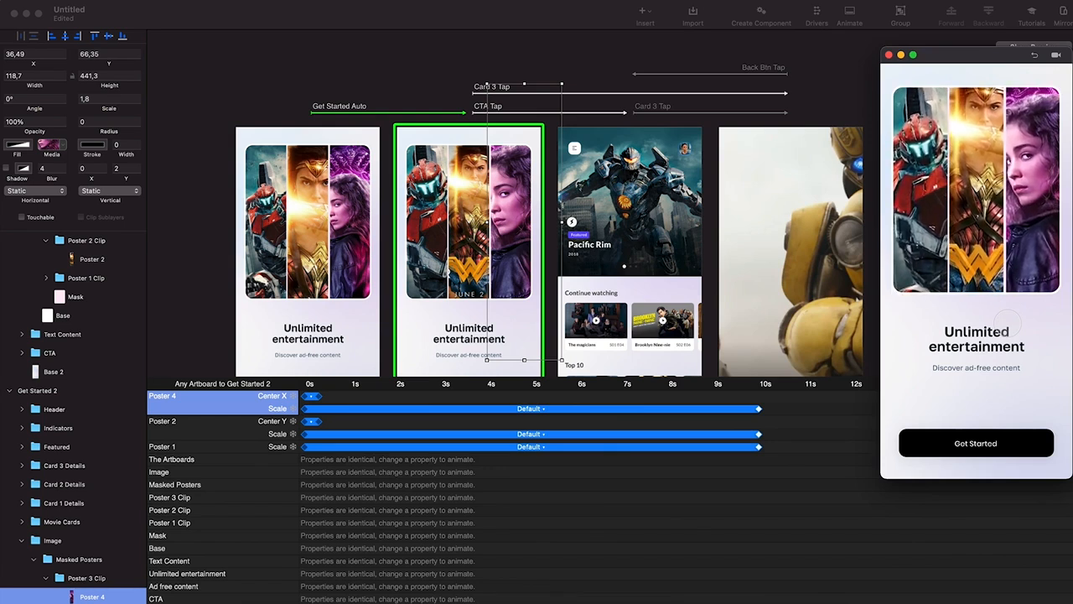
click(1035, 55)
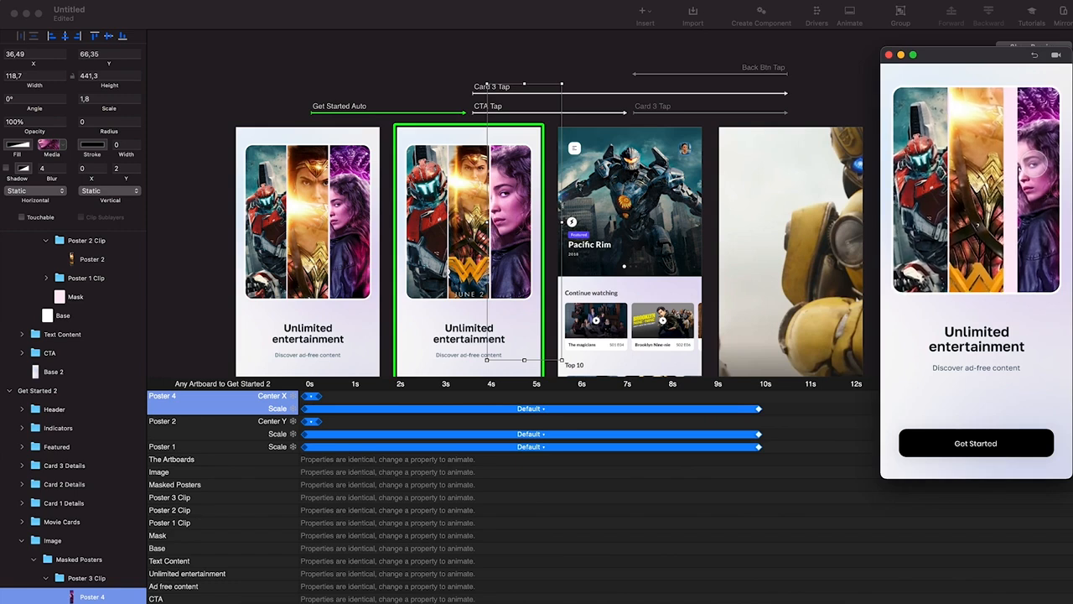
Extend Poster 2's Center Y and Poster 4's Center X animations to match the roughly 10-second scale animations, and preview the result
key(super+p)
drag(313, 422, 762, 451)
click(335, 403)
drag(320, 400, 761, 418)
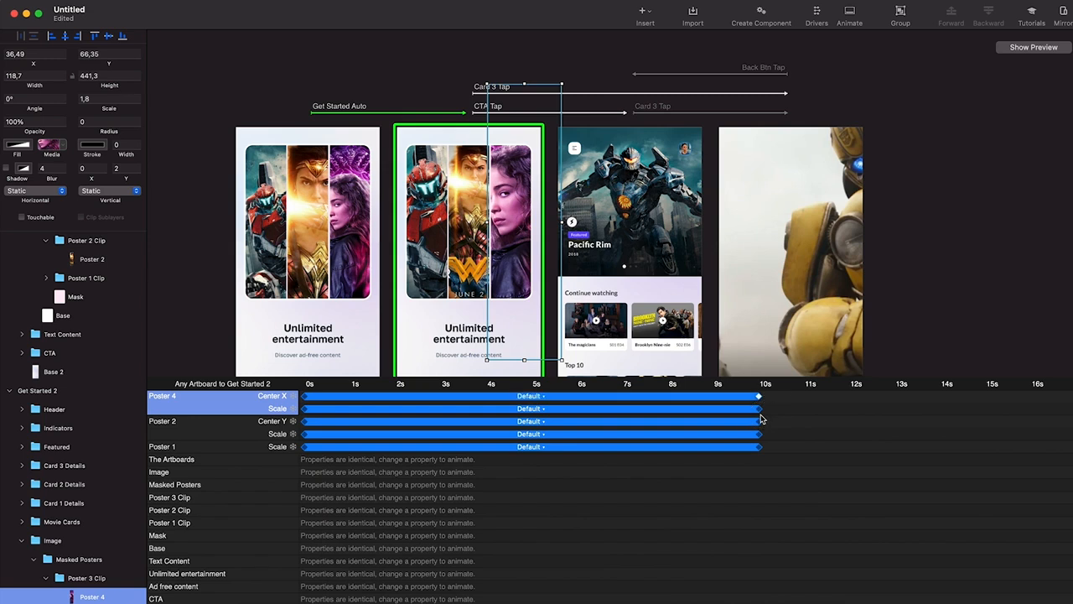
click(1013, 47)
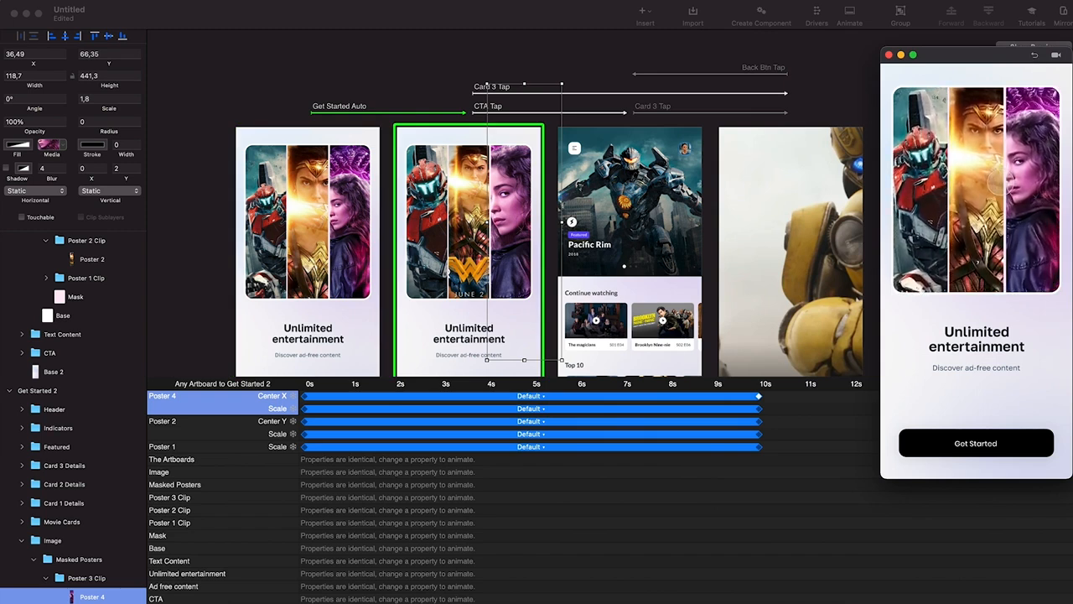
Change the easing of all Poster 4, Poster 2 and Poster 1 animations in the Get Started Auto transition to Ease Both
click(803, 478)
drag(560, 500, 530, 411)
click(773, 404)
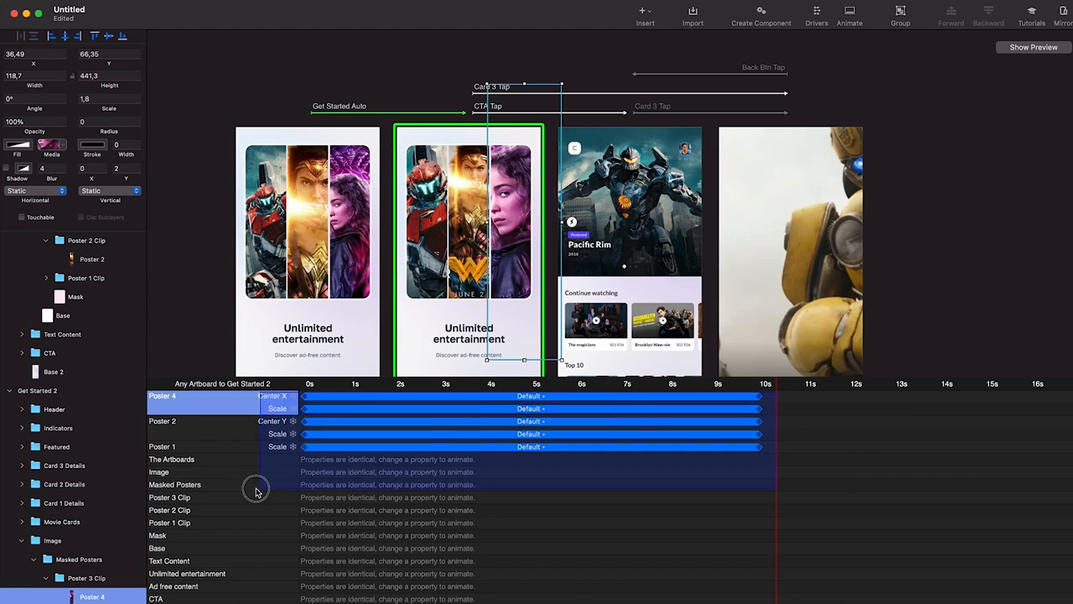
click(530, 395)
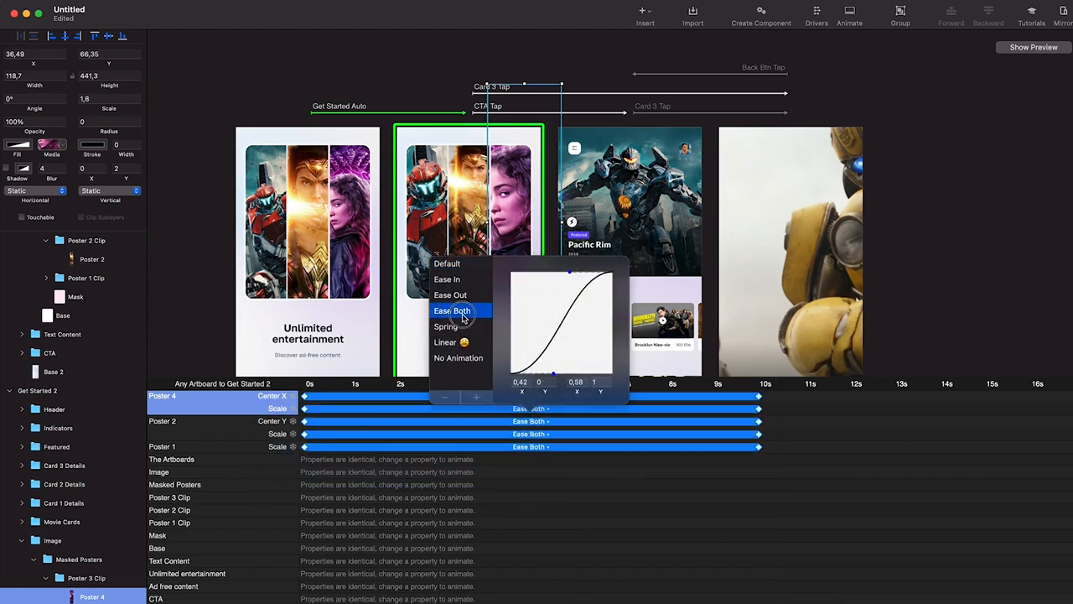
click(452, 310)
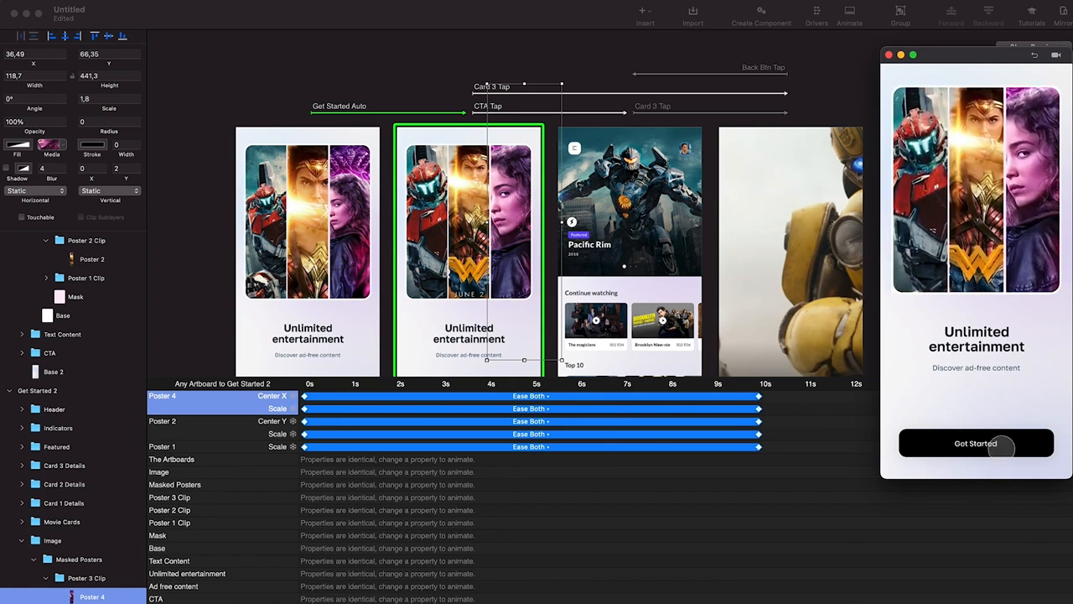
Preview the transition from the Get Started screen to the Pacific Rim home screen and replay it twice
click(1001, 445)
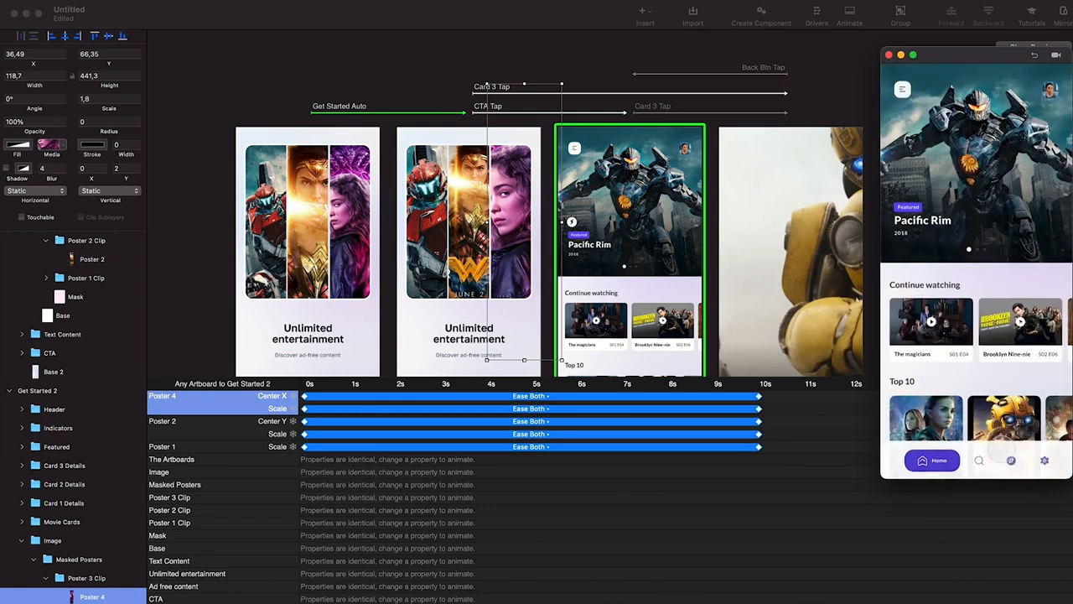
click(1034, 56)
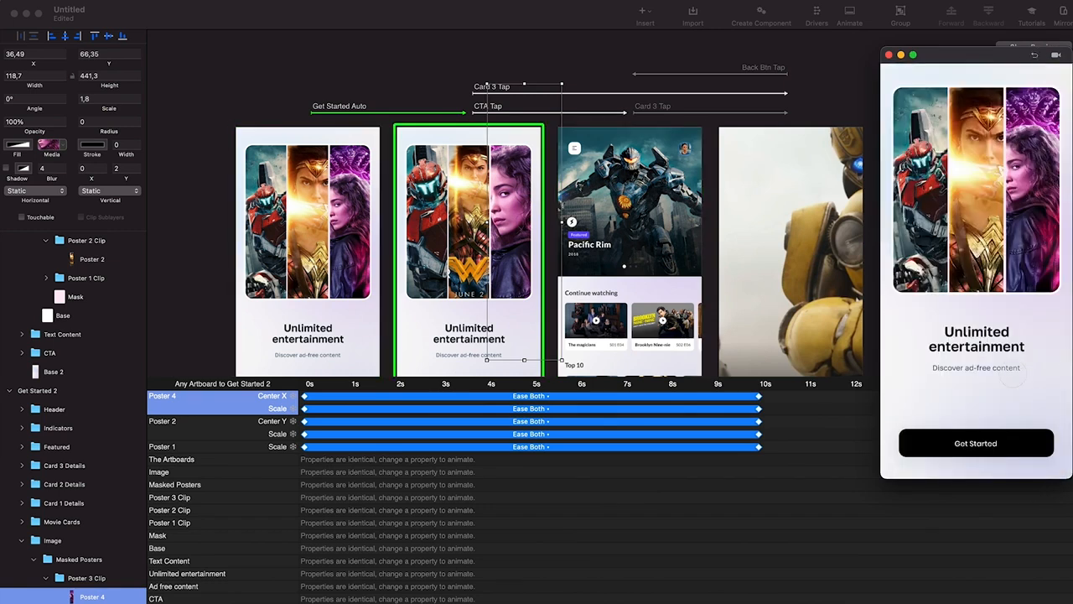
click(1000, 446)
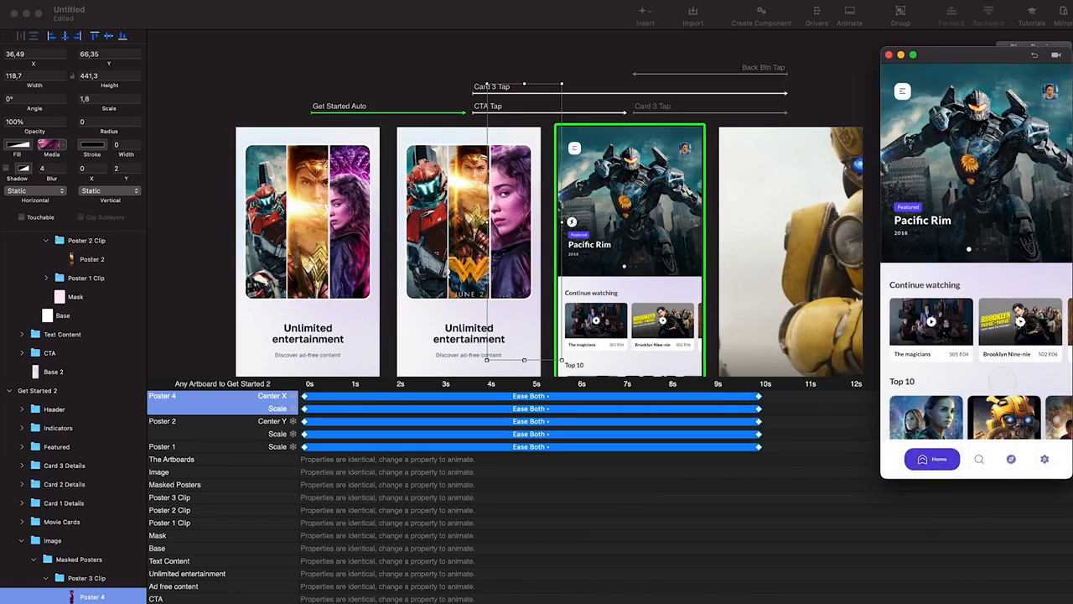
click(1036, 56)
click(947, 445)
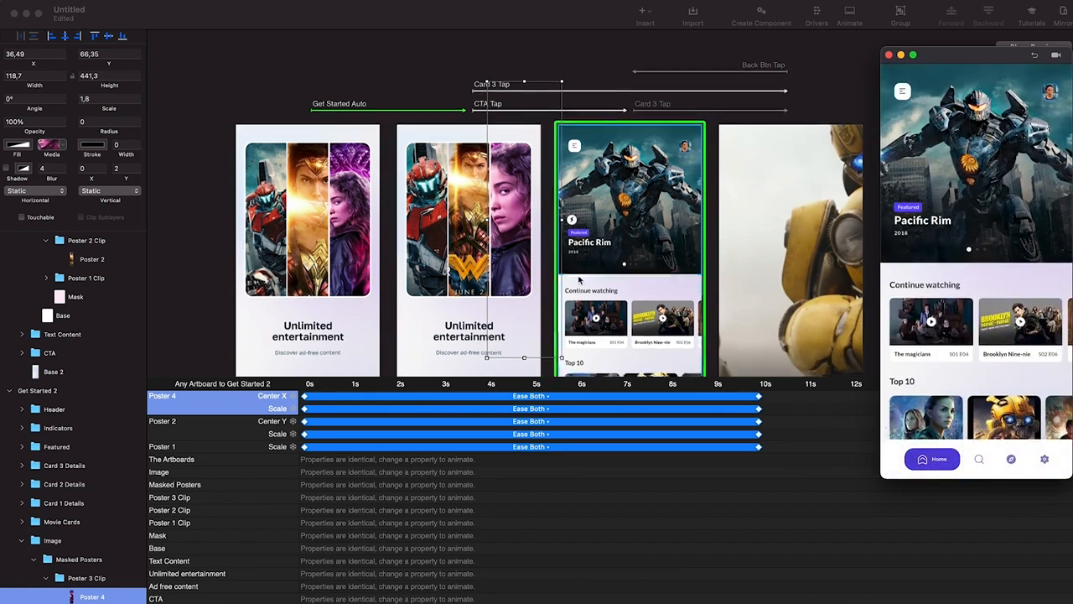
Inspect the Home button and page indicator highlight layers on the Pacific Rim artboard
scroll(581, 281, down, 5)
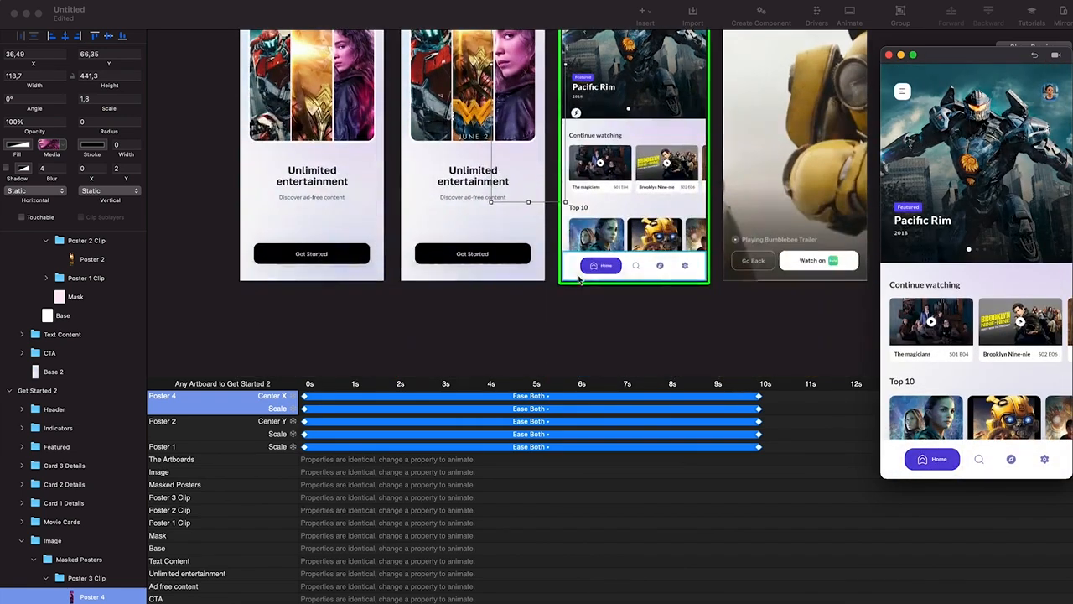
click(630, 263)
scroll(630, 263, up, 5)
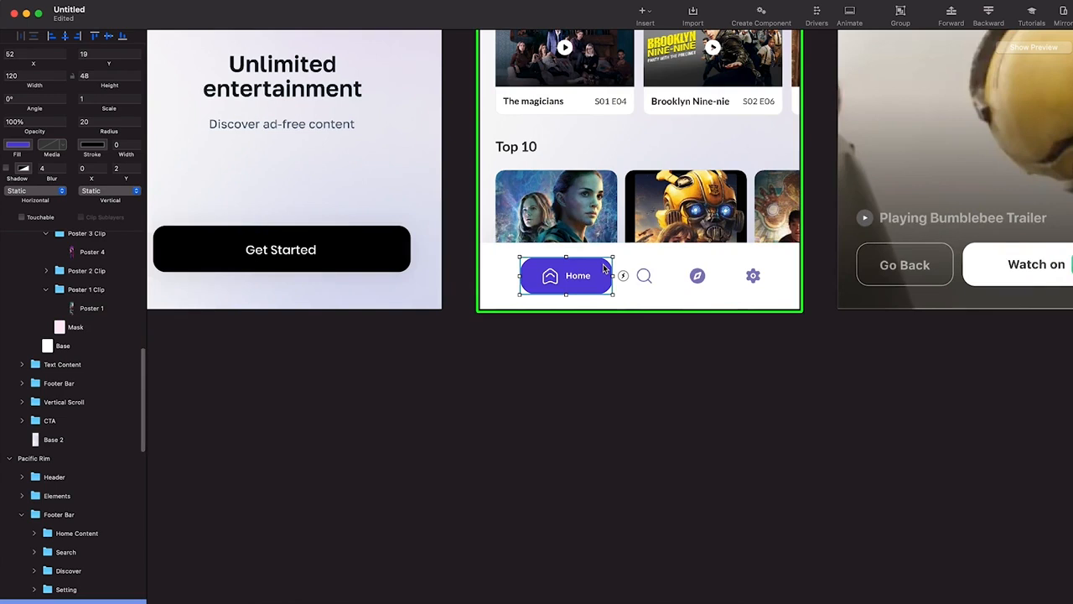
scroll(622, 169, up, 6)
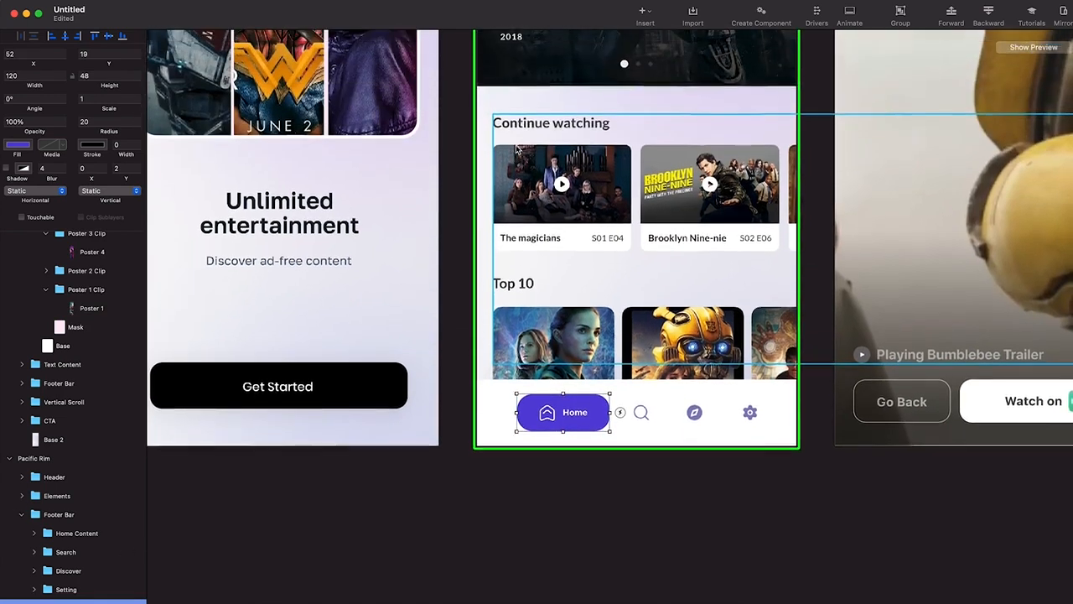
click(621, 169)
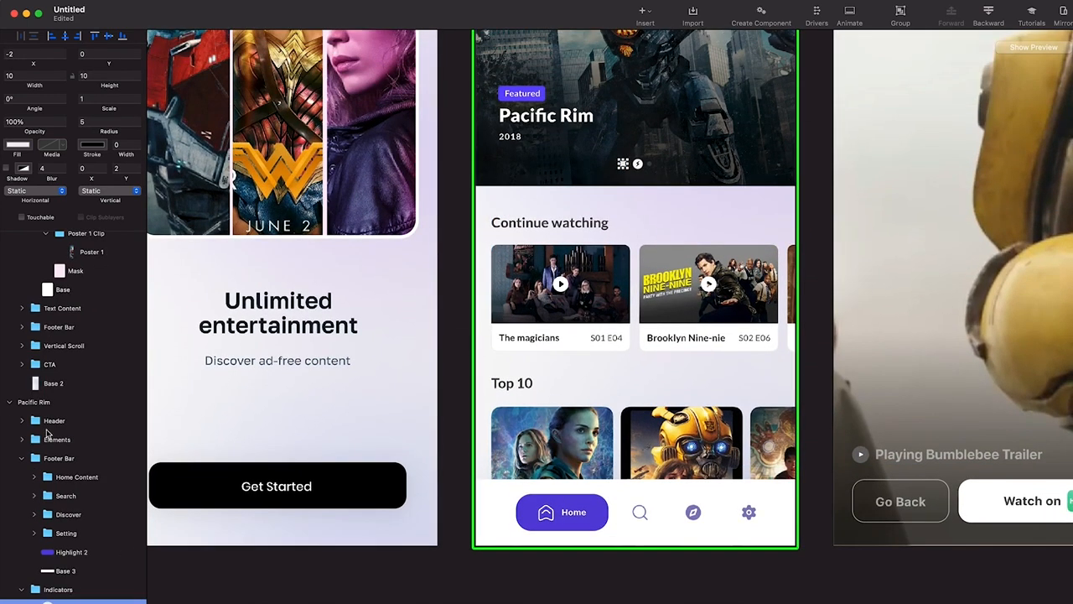
scroll(74, 501, down, 5)
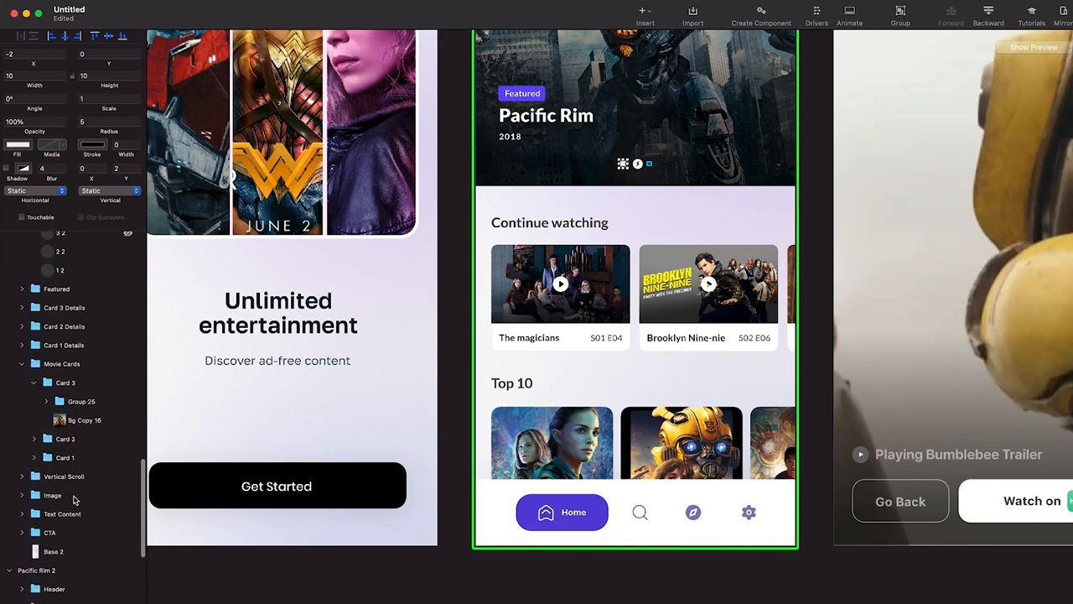
click(554, 517)
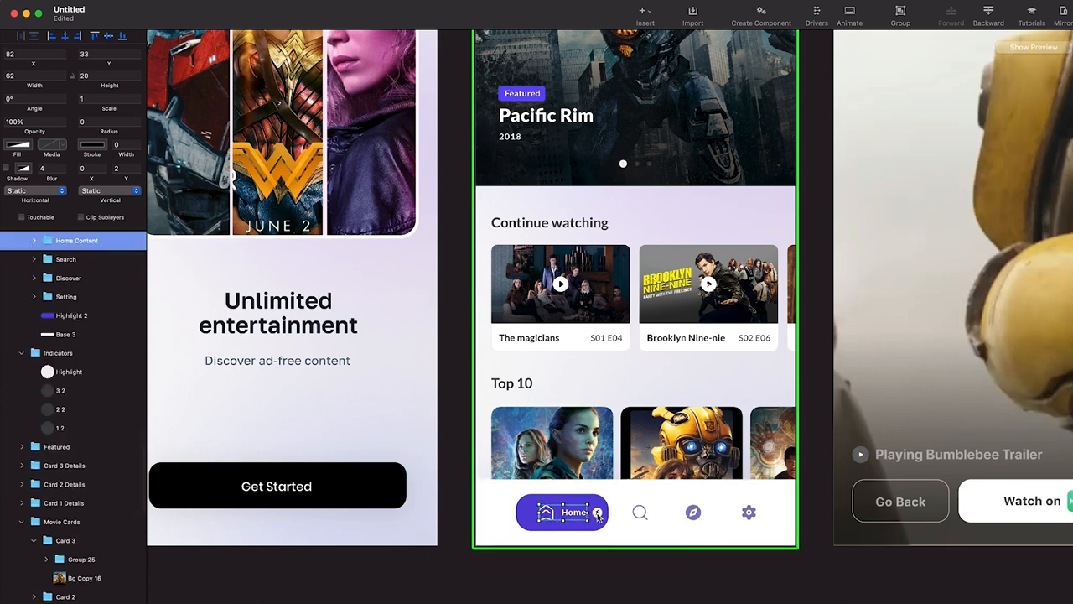
Locate the Highlight layer inside the Footer Bar group of the Get Started 2 artboard
click(295, 503)
scroll(296, 506, left, 3)
scroll(295, 505, left, 4)
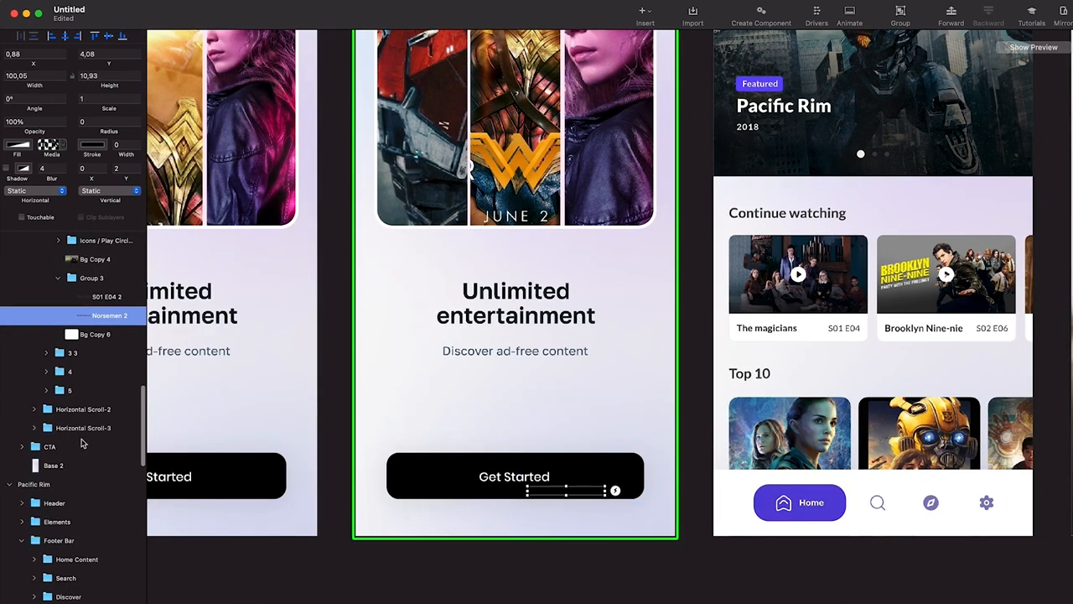
scroll(67, 444, up, 5)
click(193, 315)
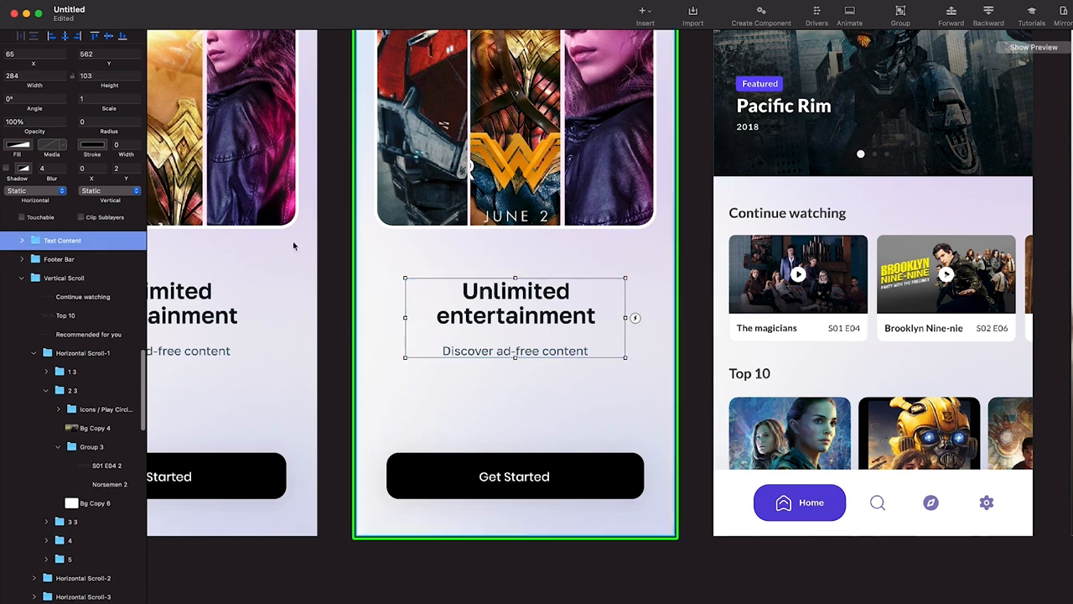
click(21, 259)
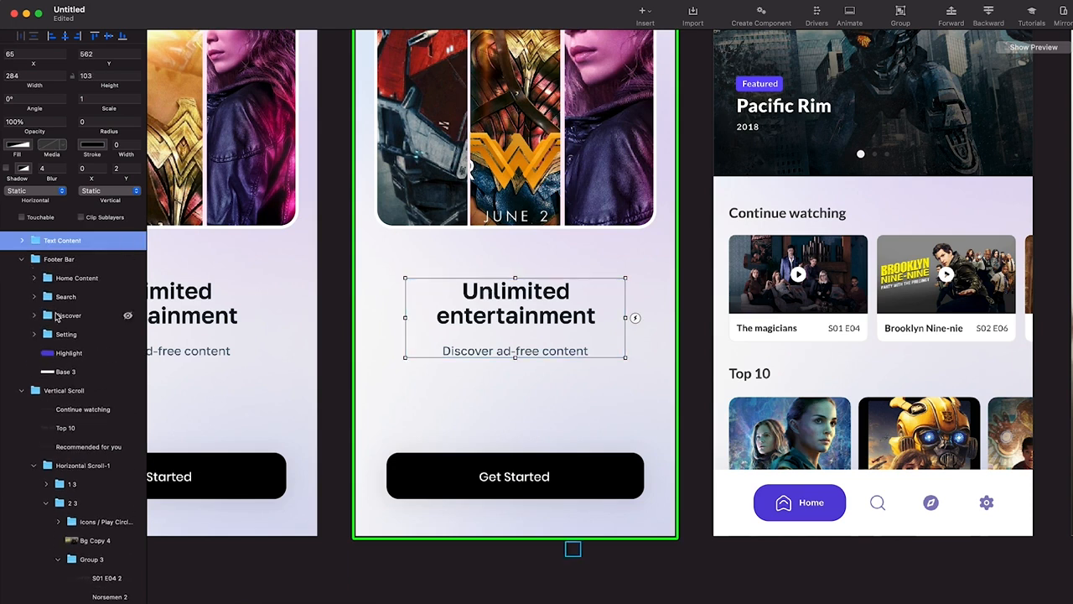
click(67, 354)
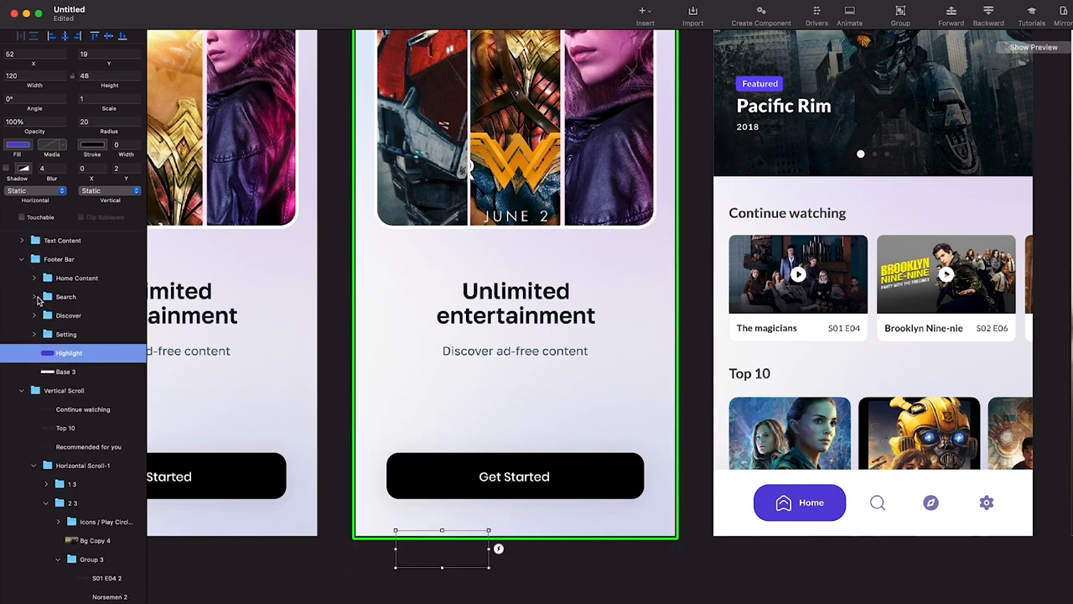
Check the layer names of the page indicators and the Home button highlight on the Pacific Rim artboard
scroll(500, 314, up, 5)
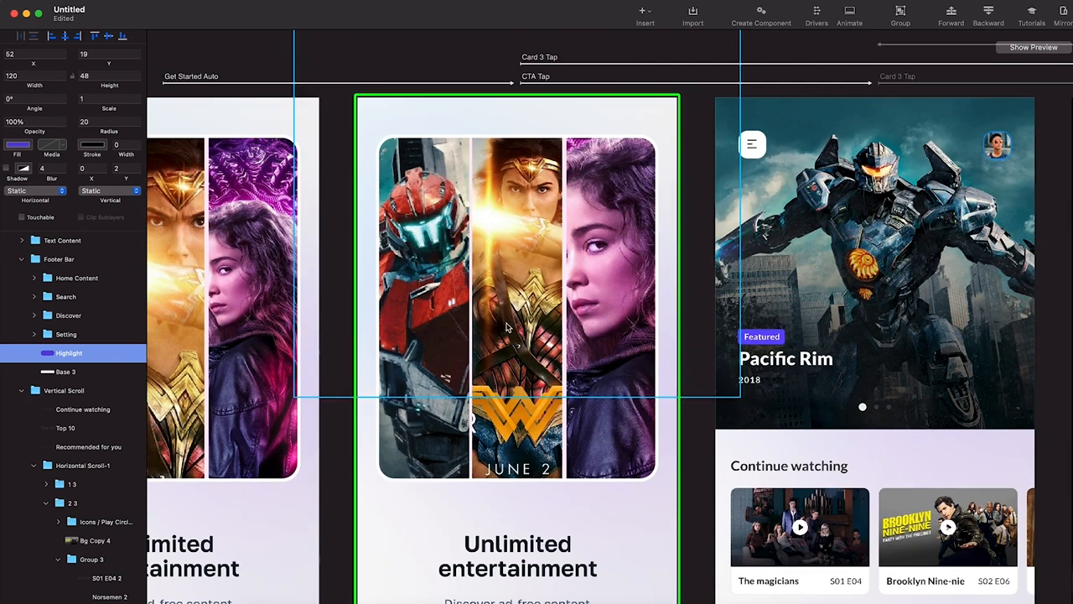
click(870, 409)
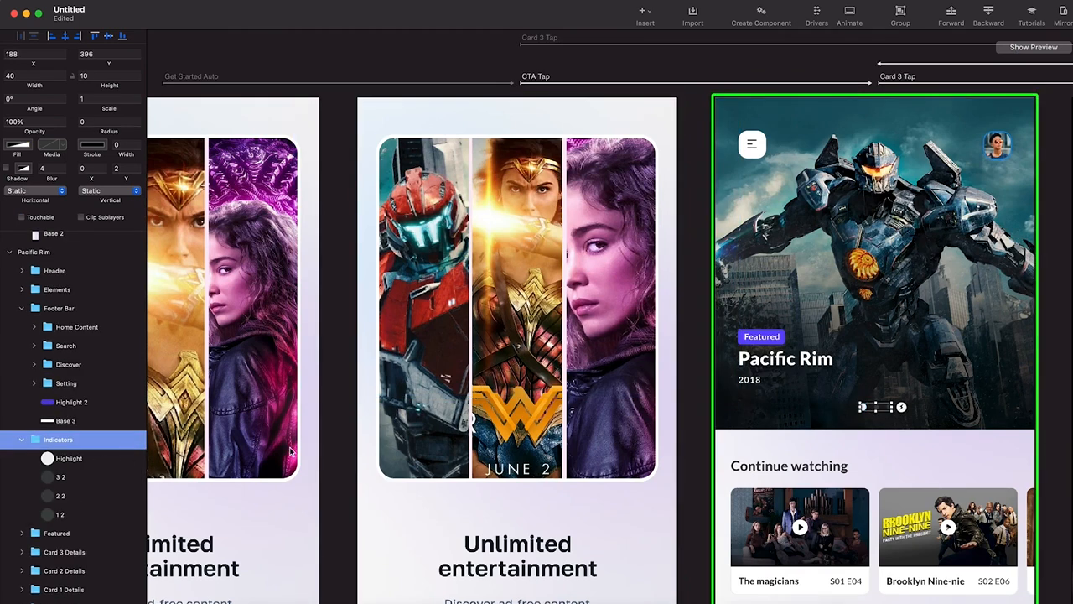
scroll(545, 506, down, 5)
click(838, 334)
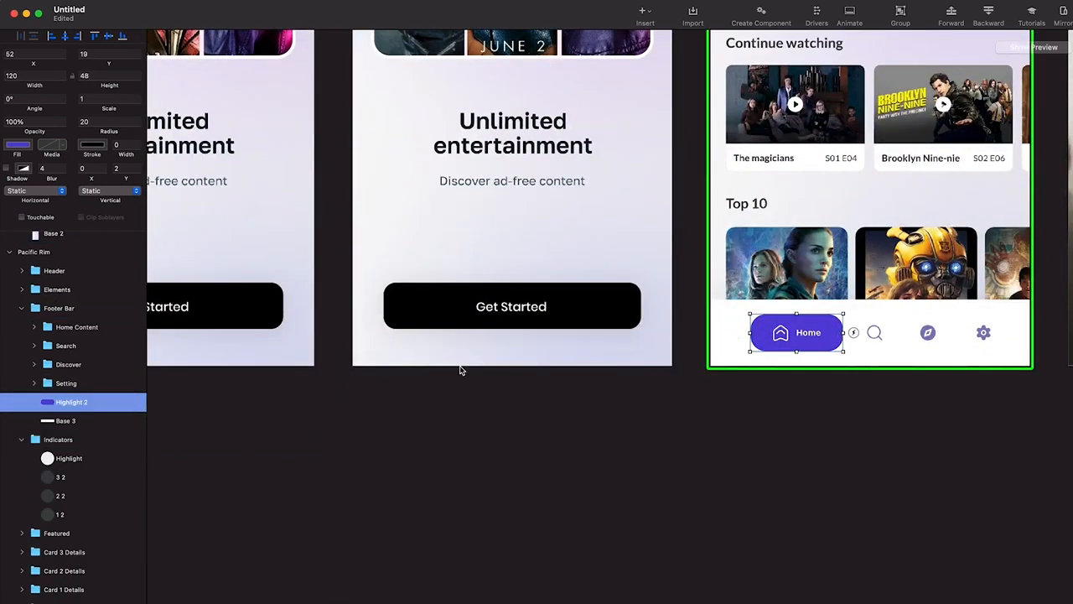
Rename the Footer Bar's Highlight layer on the Get Started 2 artboard to Highlight 2, matching the Pacific Rim artboard's layer
scroll(515, 226, up, 3)
click(513, 228)
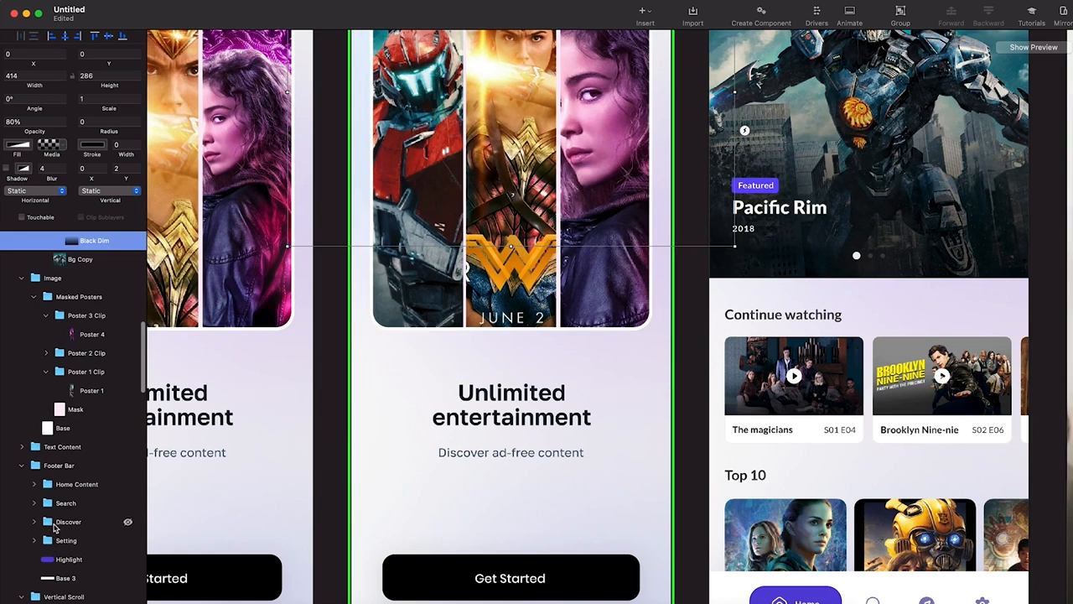
scroll(55, 526, up, 7)
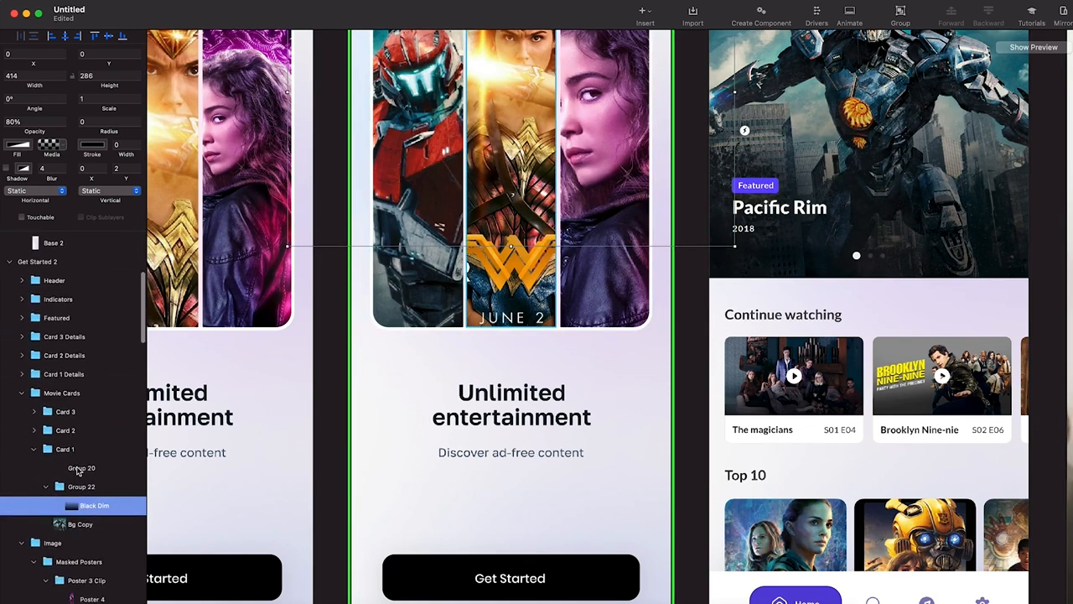
scroll(84, 453, down, 5)
click(535, 338)
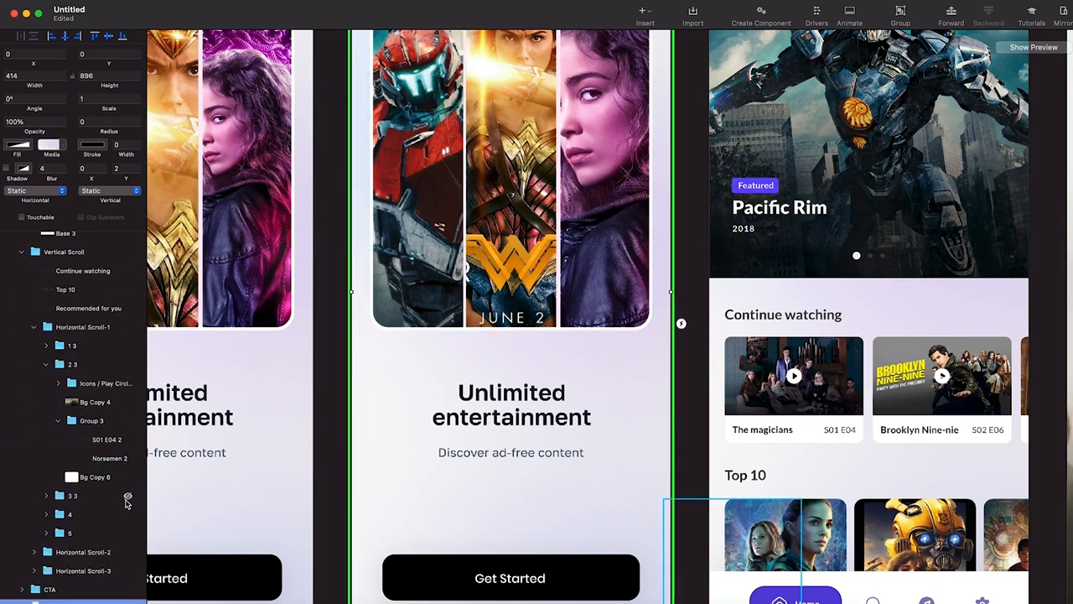
scroll(92, 436, up, 8)
click(83, 526)
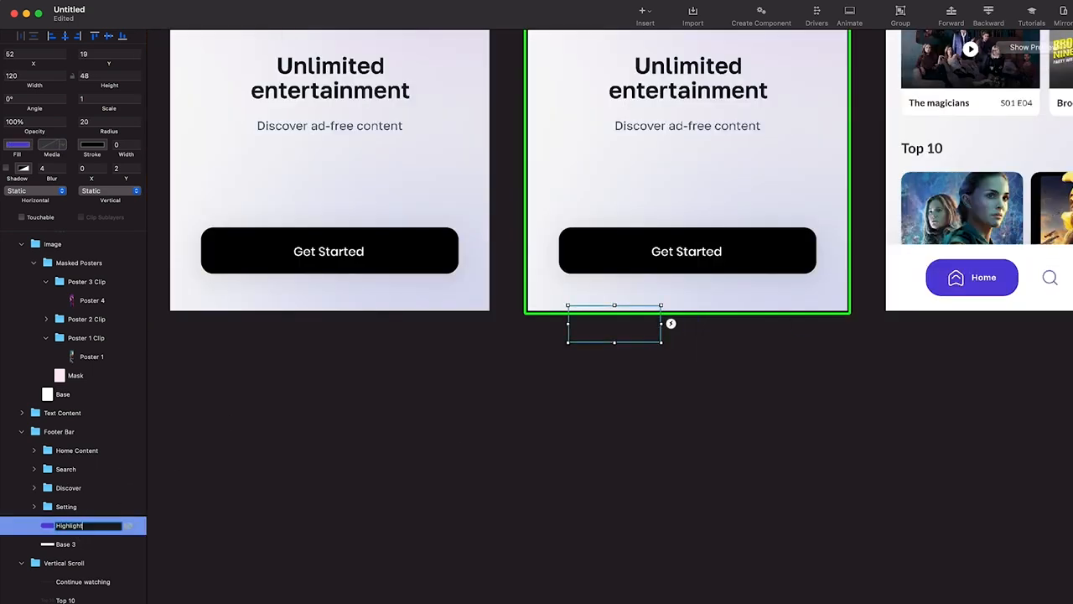
scroll(573, 233, down, 3)
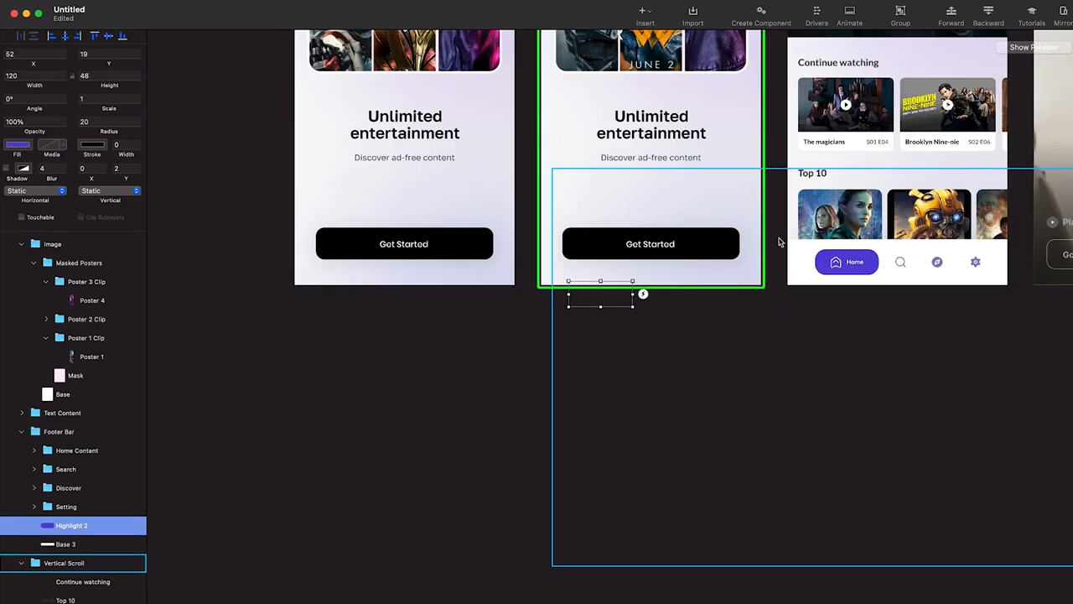
click(872, 258)
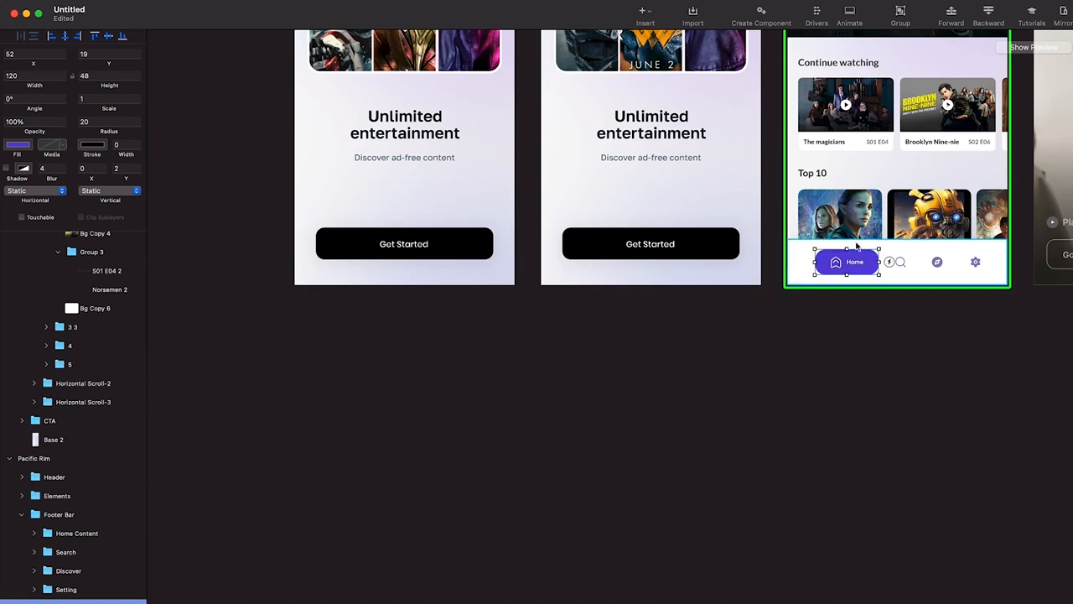
Preview the Get Started button's transition to the home screen and replay it several times to check the footer bar and poster motion
scroll(857, 246, up, 3)
scroll(858, 247, right, 3)
scroll(858, 247, down, 3)
click(640, 224)
click(1034, 47)
click(948, 443)
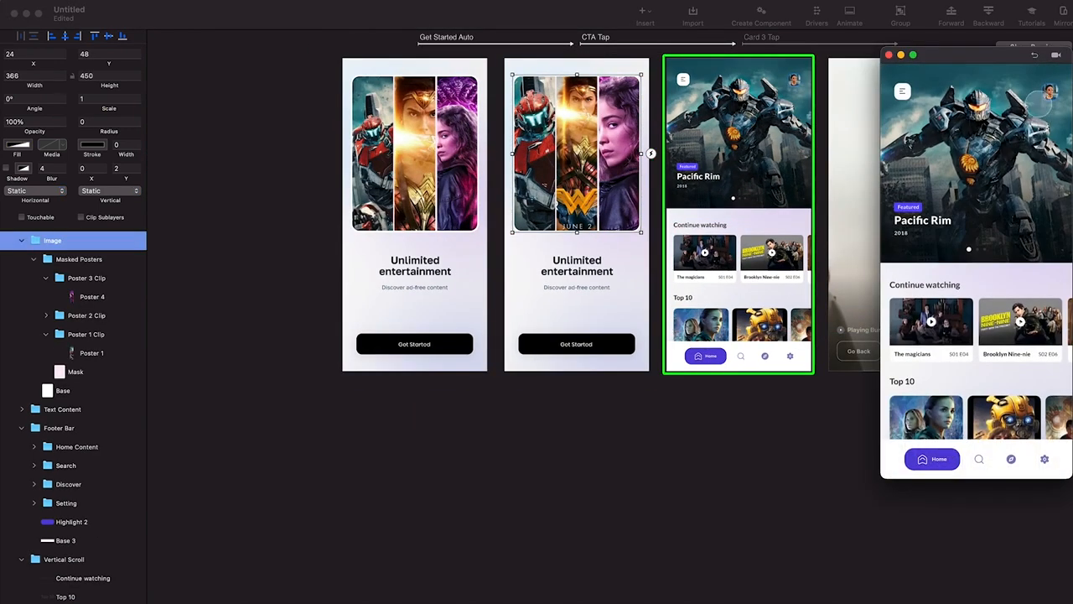
click(1035, 54)
click(975, 442)
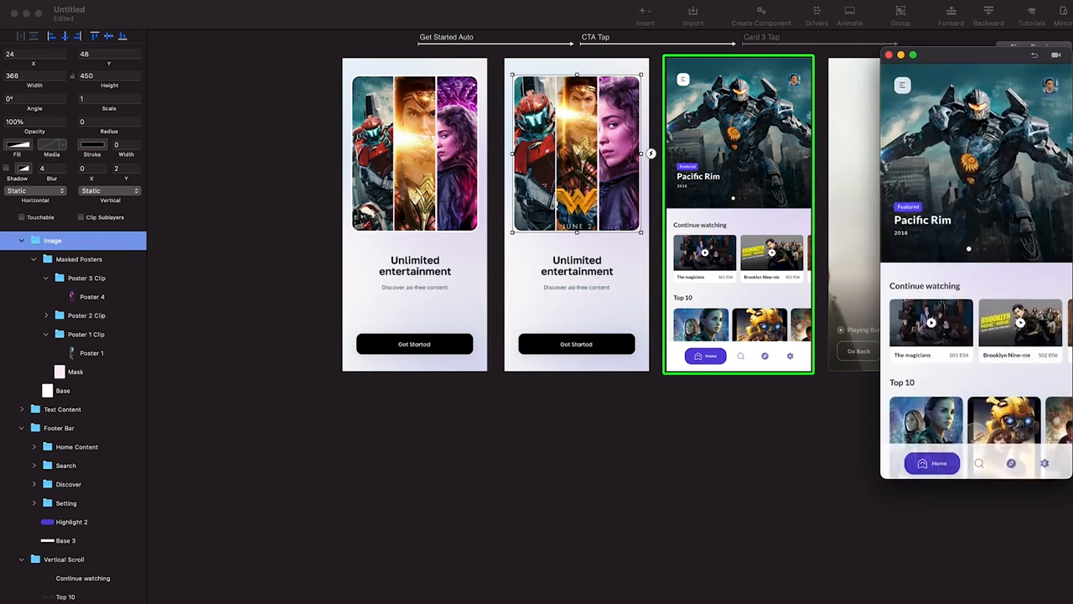
click(1035, 56)
click(982, 443)
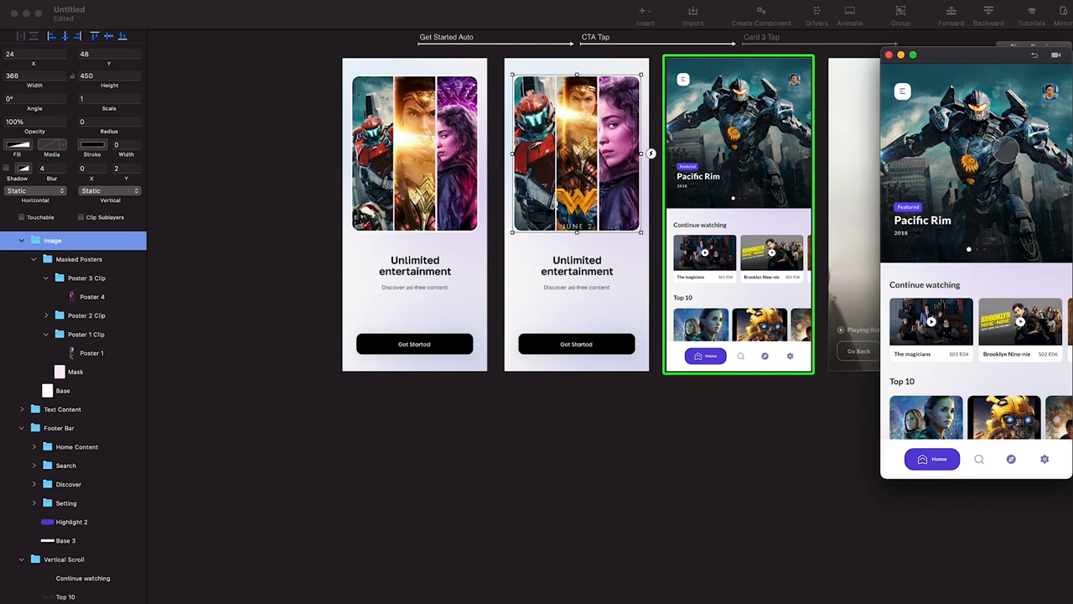
click(1036, 56)
click(988, 445)
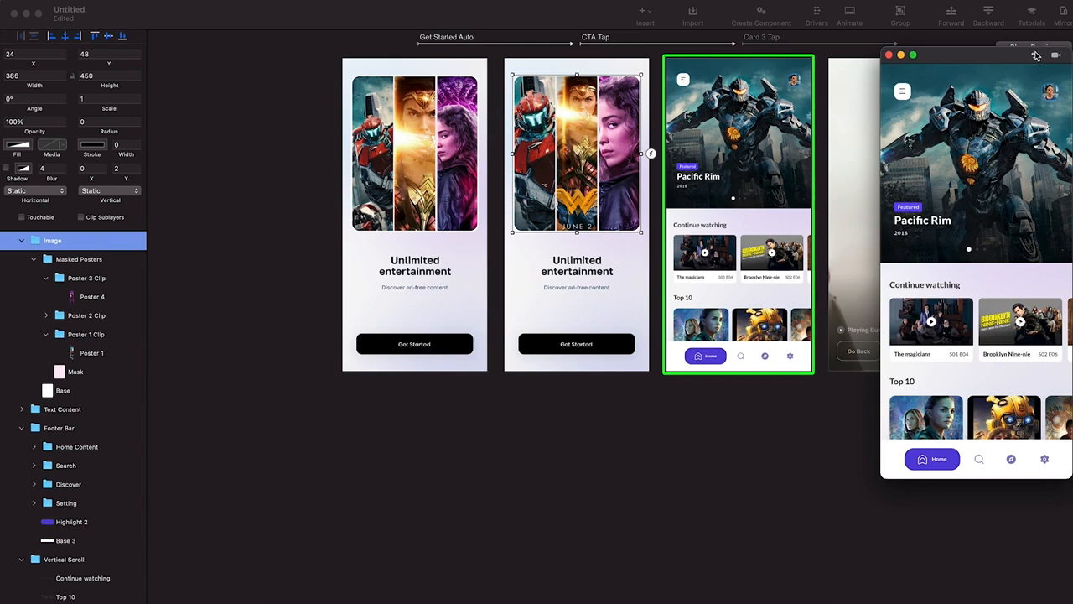
click(1036, 56)
click(998, 443)
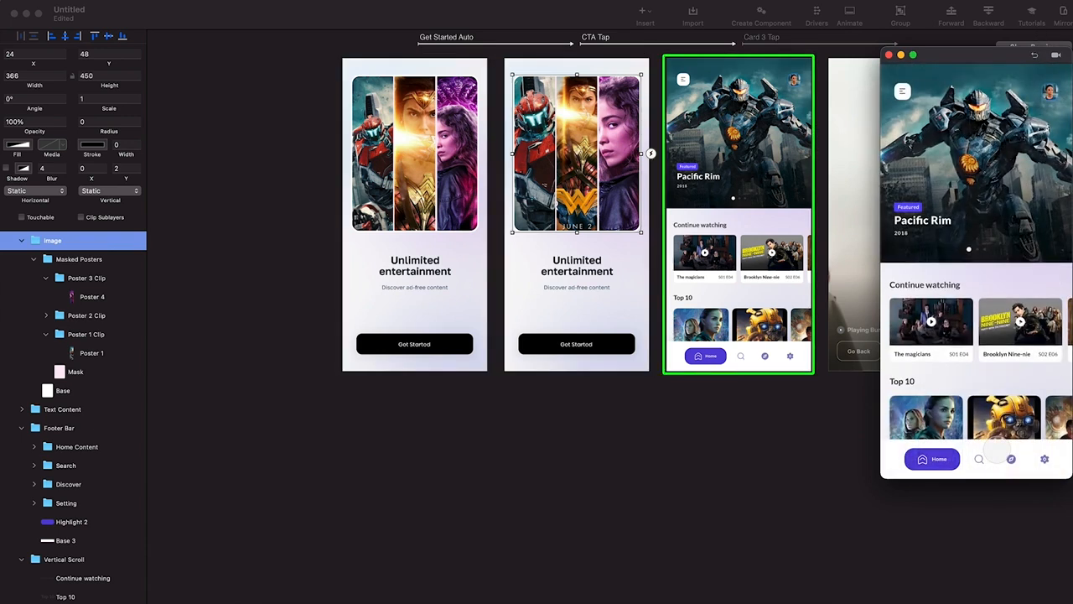
click(1035, 56)
click(982, 437)
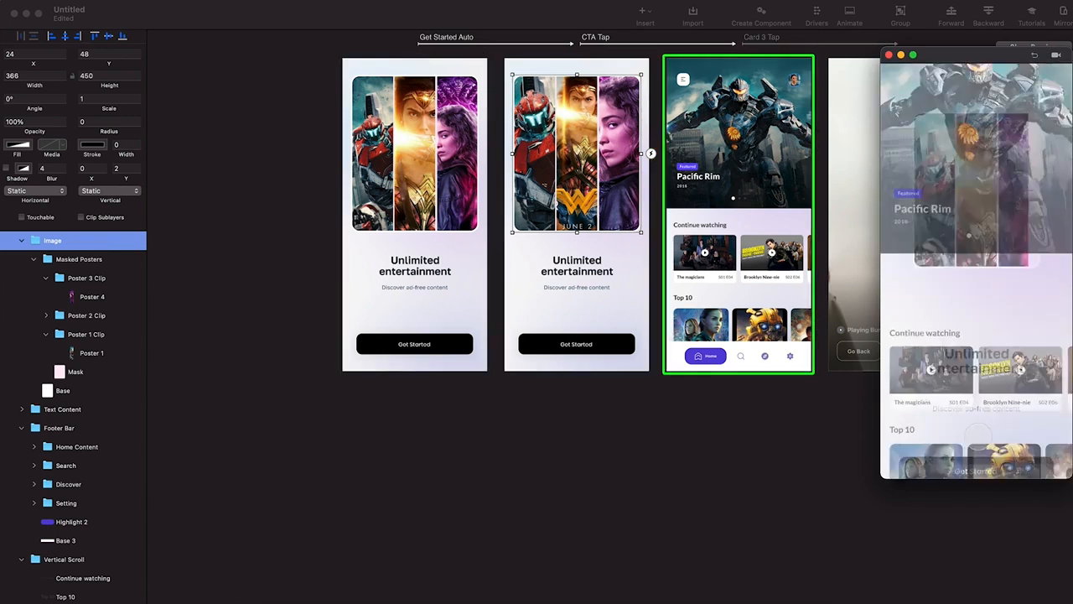
Open the animation timeline of the CTA Tap transition to the Pacific Rim artboard and look through its tracks
scroll(546, 252, right, 5)
scroll(546, 252, up, 3)
click(457, 212)
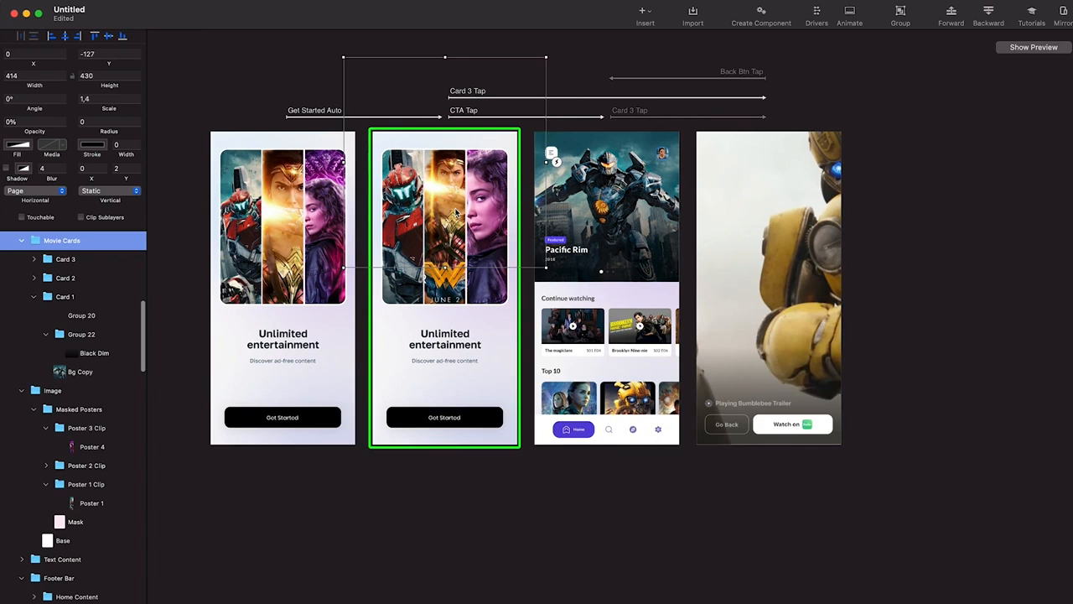
click(559, 117)
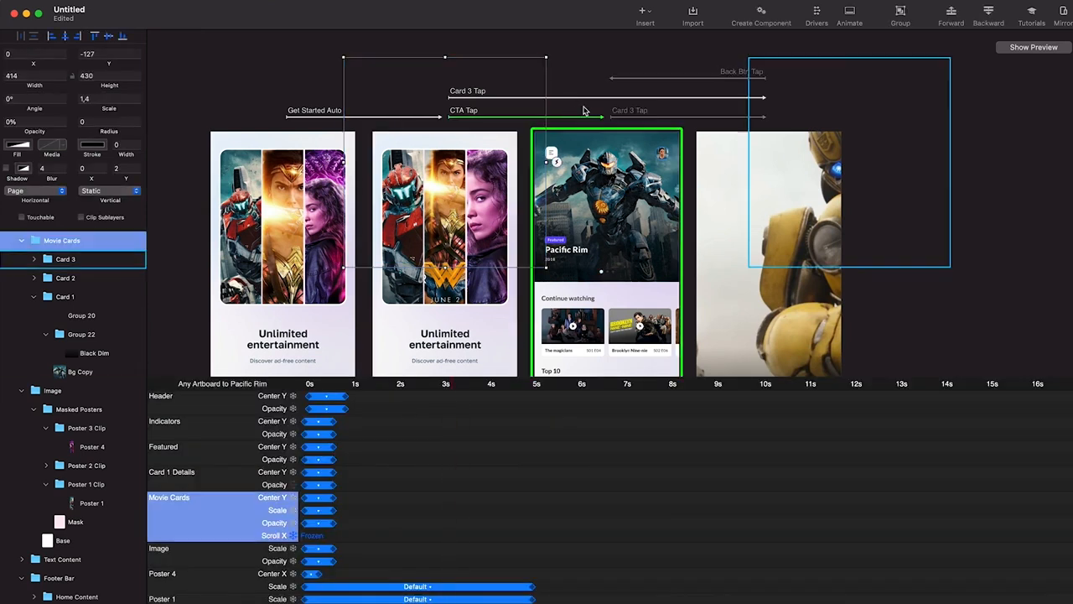
scroll(491, 559, down, 5)
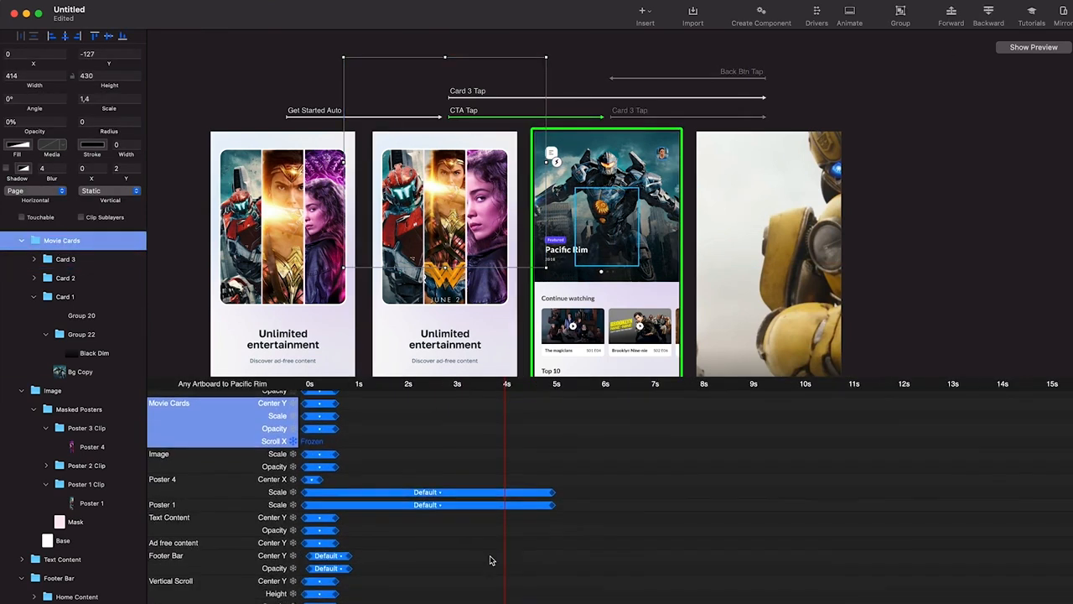
scroll(491, 560, up, 5)
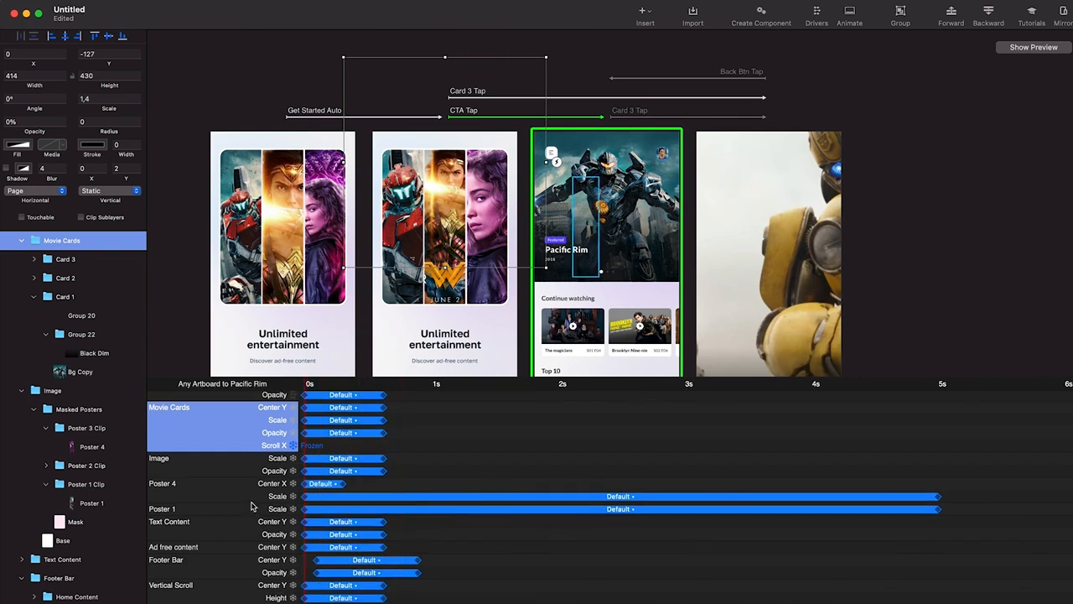
Extend the Scale and Opacity animations of the Image group to about 0.9 s in the CTA Tap transition
click(218, 459)
scroll(472, 573, up, 2)
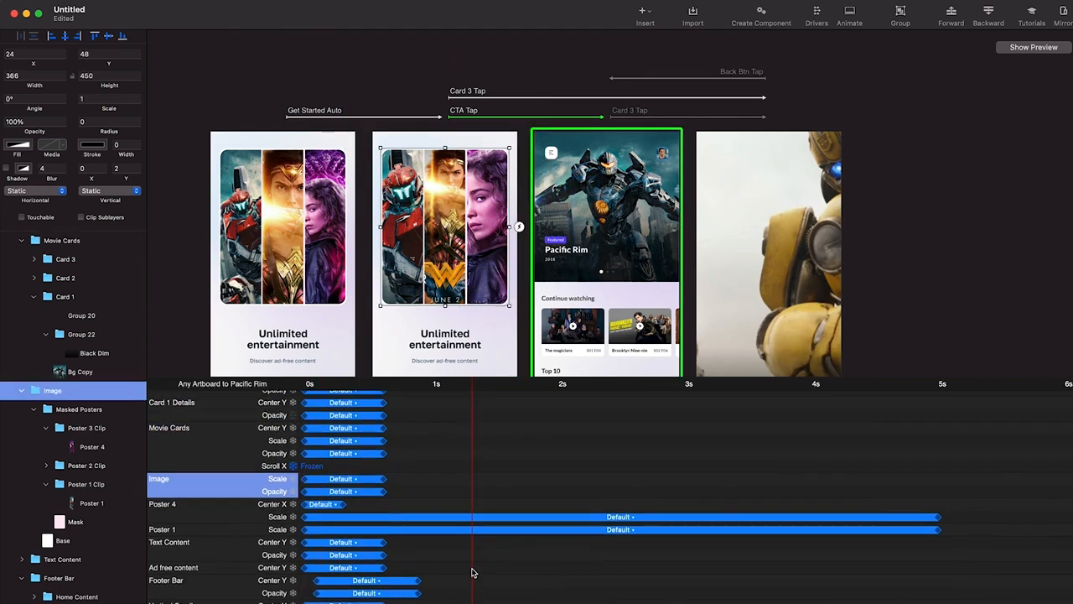
scroll(472, 572, up, 1)
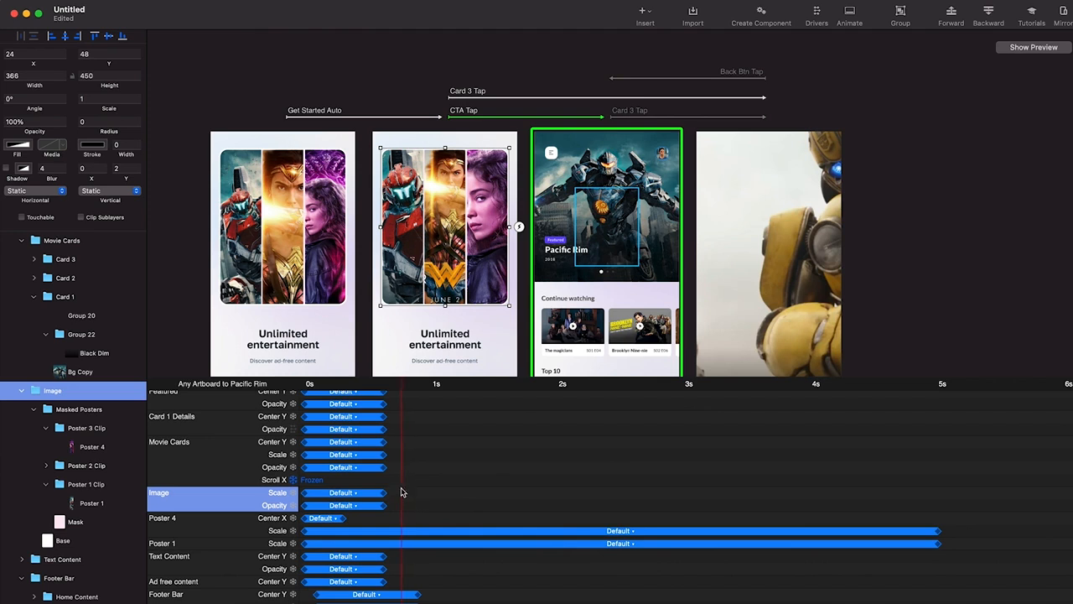
drag(384, 493, 425, 497)
Preview the Get Started button's transition to check the slower fade and scaling of the poster image
click(1025, 46)
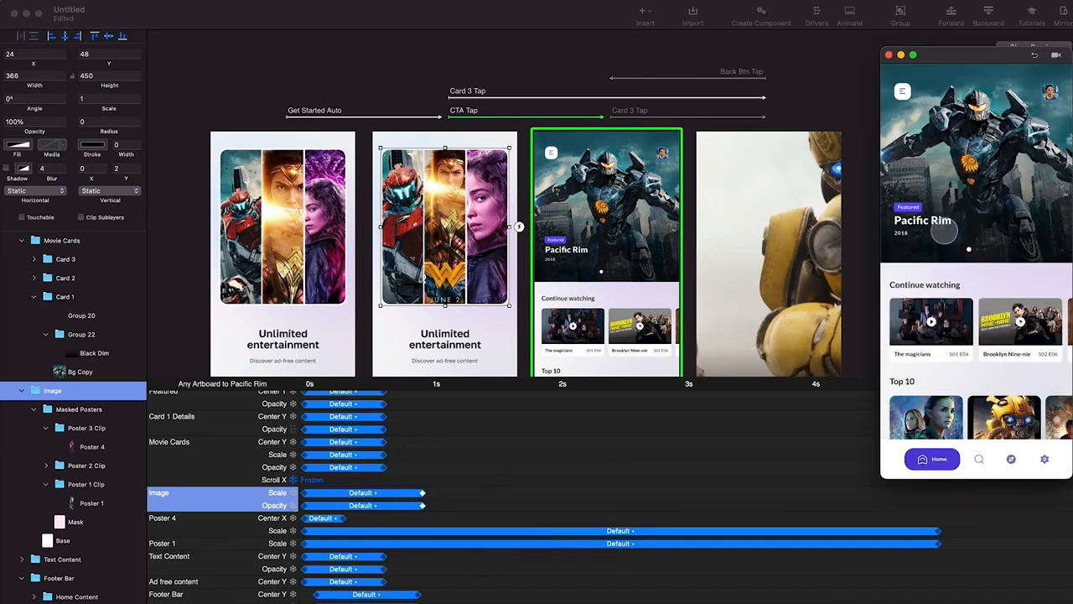
click(946, 140)
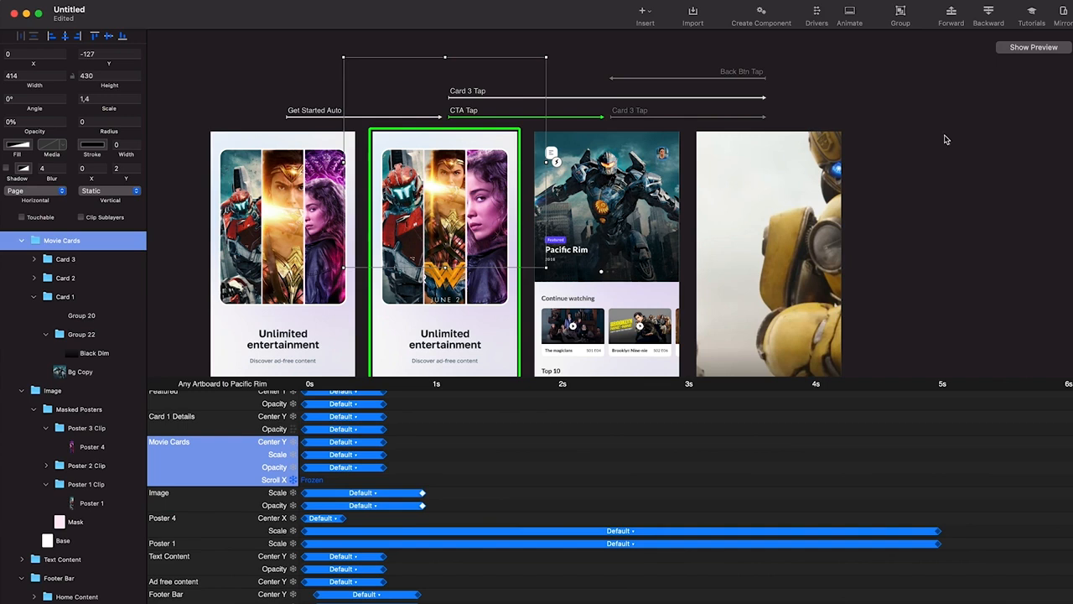
click(1023, 48)
click(990, 439)
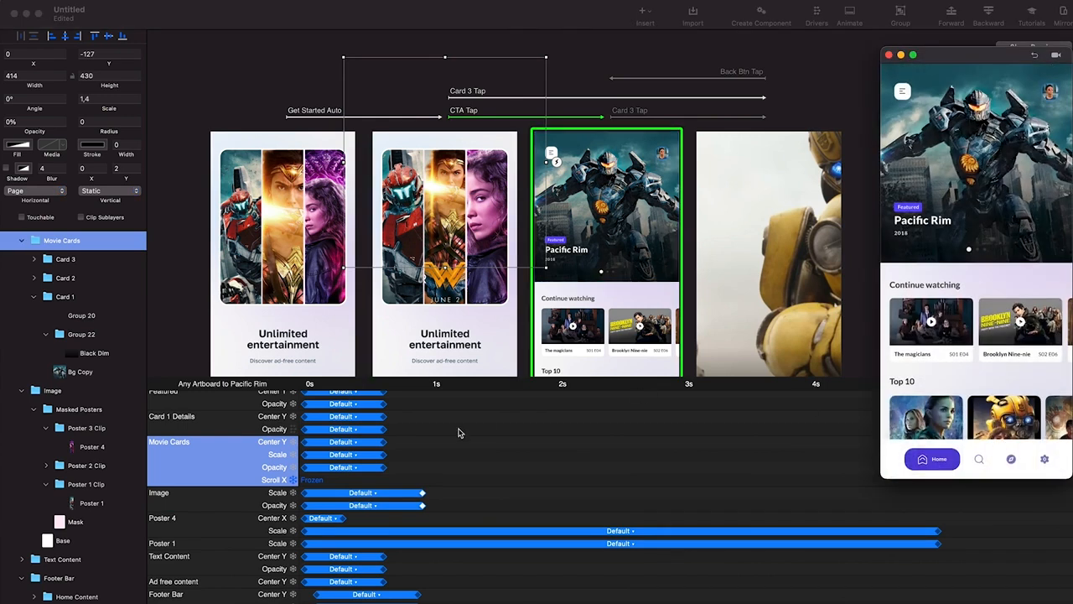
Extend the Indicators, Featured, Card 1 Details and Movie Cards animations together to about 0.75 s
scroll(394, 429, up, 3)
click(375, 461)
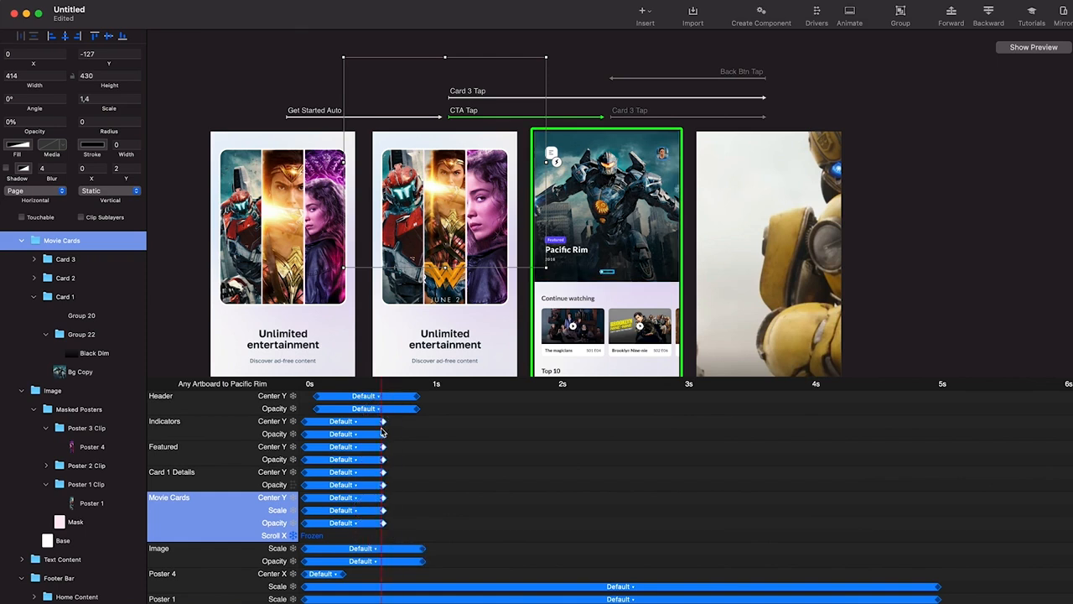
drag(386, 422, 400, 423)
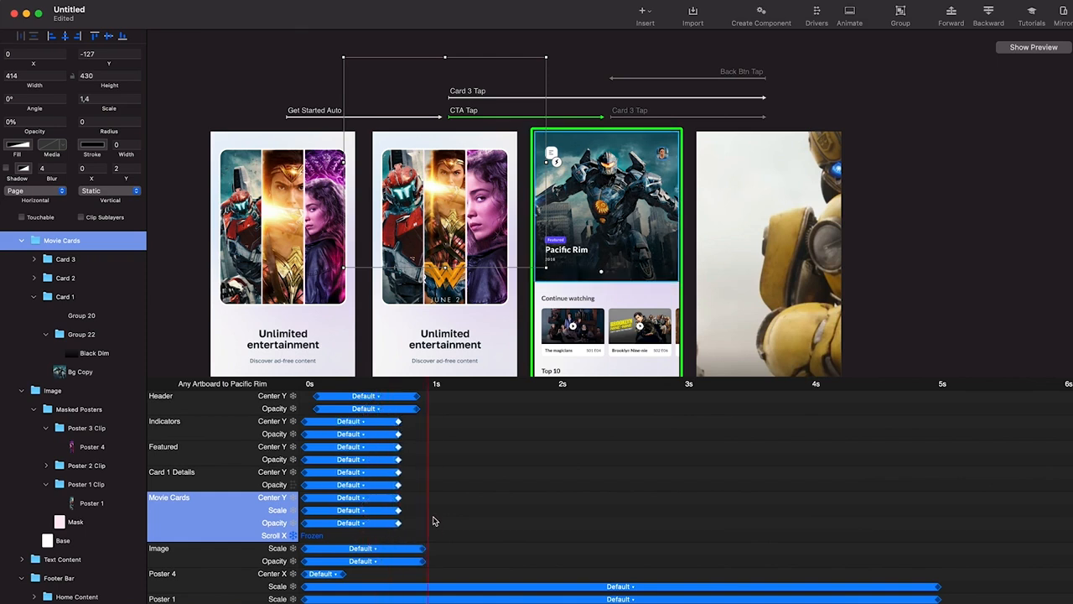
Select Poster 4 and compare the durations of its Center X and Scale animations with the other tracks
scroll(430, 537, down, 5)
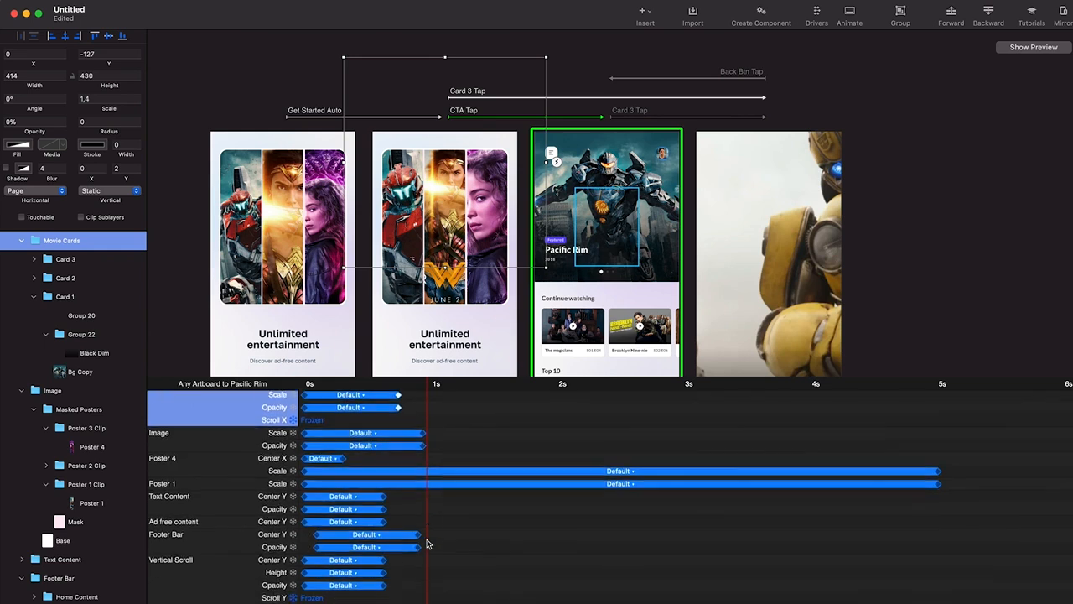
click(323, 458)
click(413, 466)
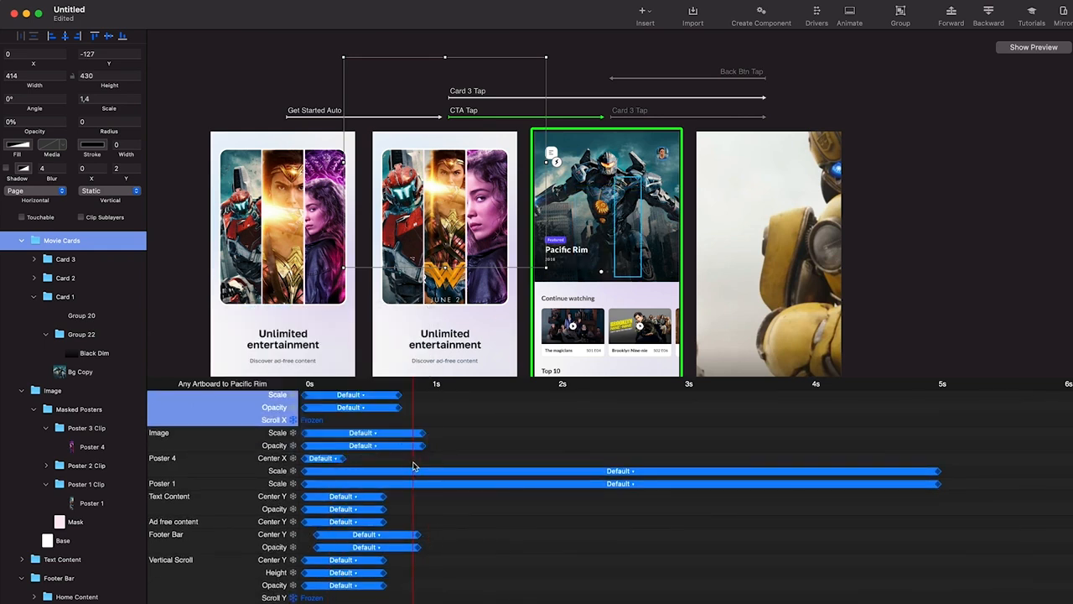
click(234, 464)
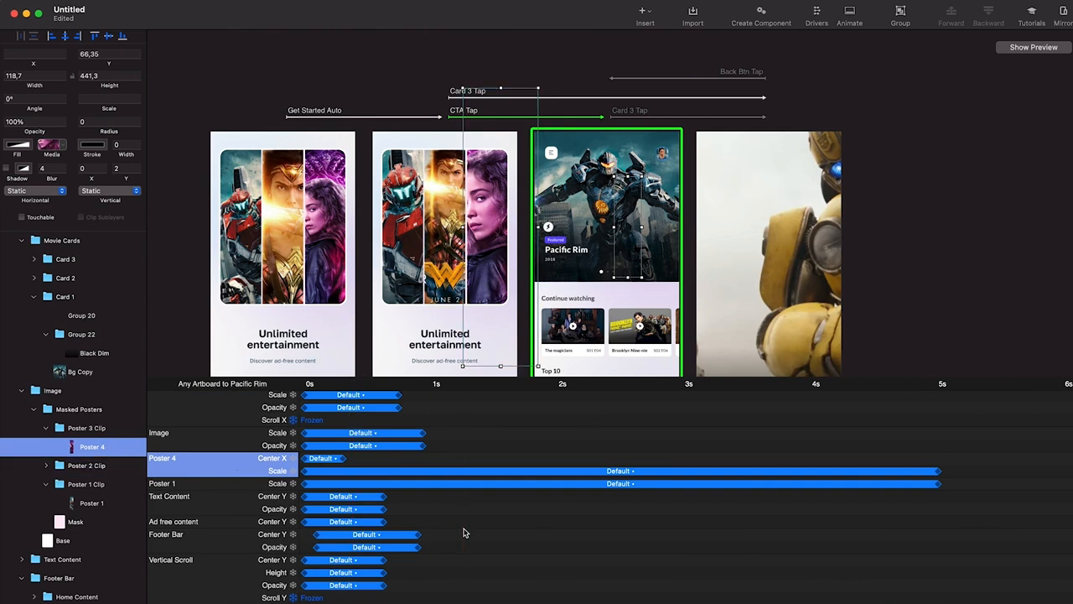
scroll(466, 533, down, 1)
scroll(466, 532, down, 3)
scroll(462, 530, up, 8)
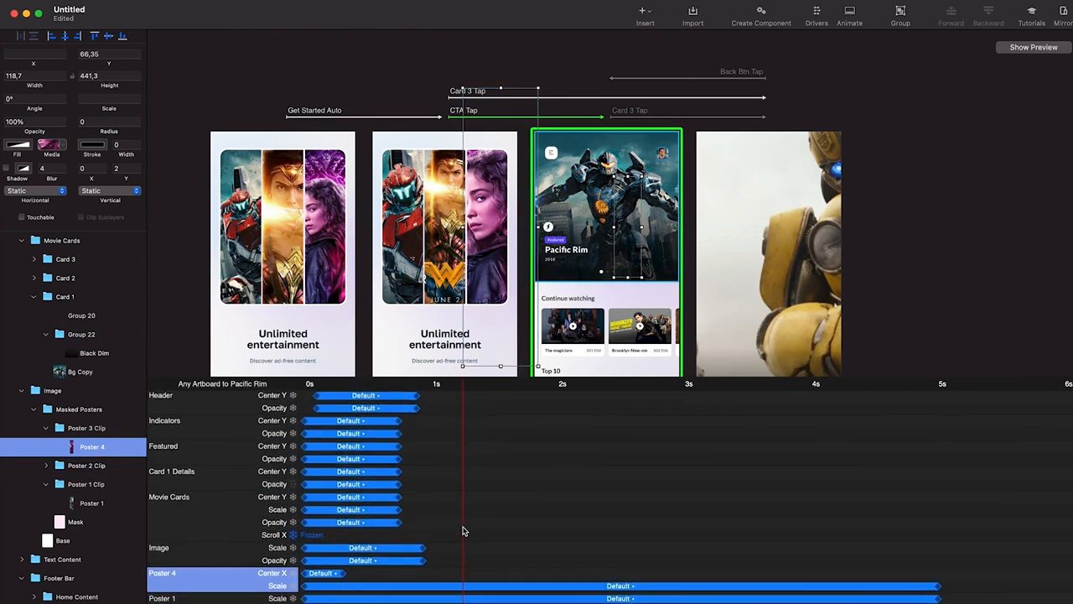
scroll(452, 533, down, 1)
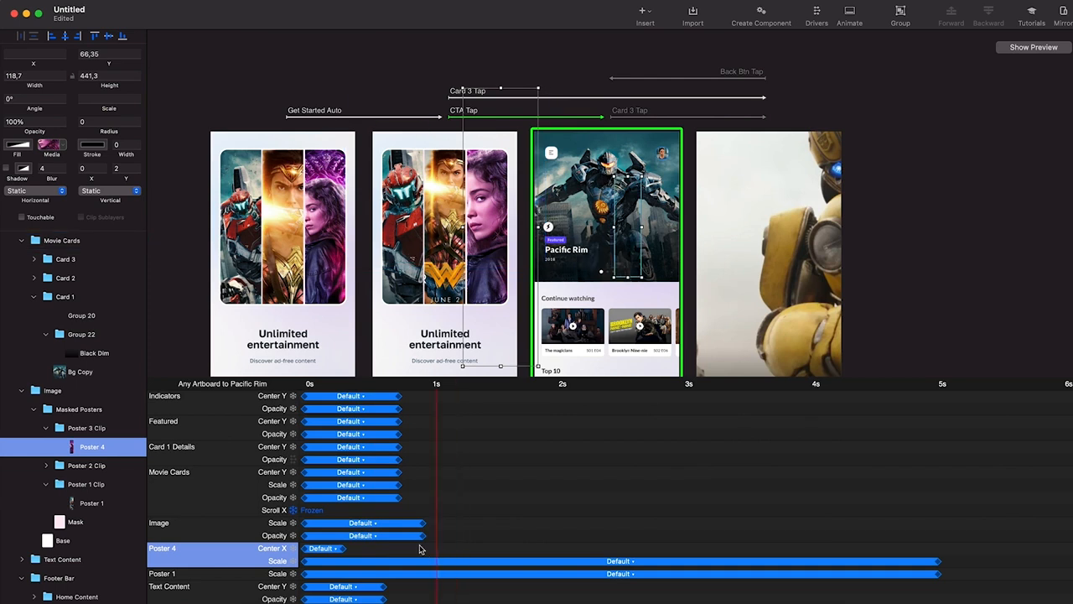
Preview the Get Started transition several times to check the poster motion, and close the preview
click(1050, 51)
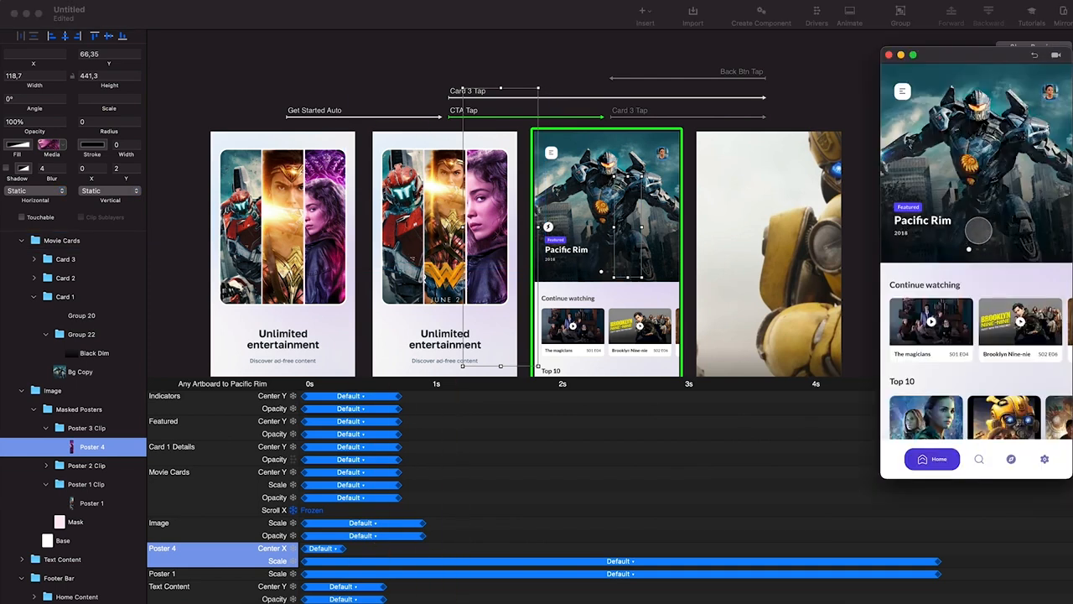
click(1035, 54)
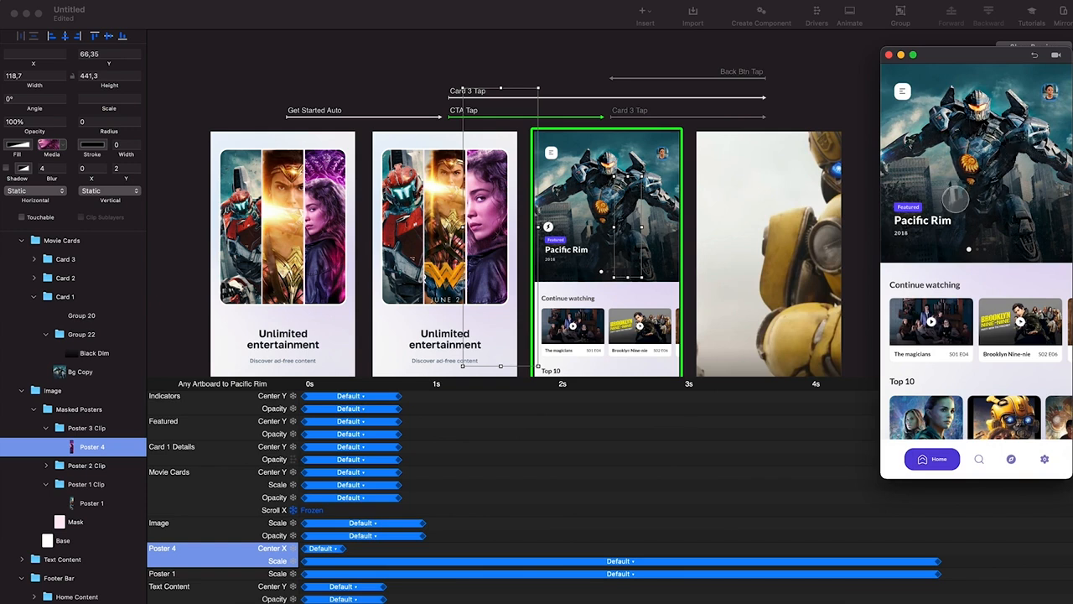
click(1035, 54)
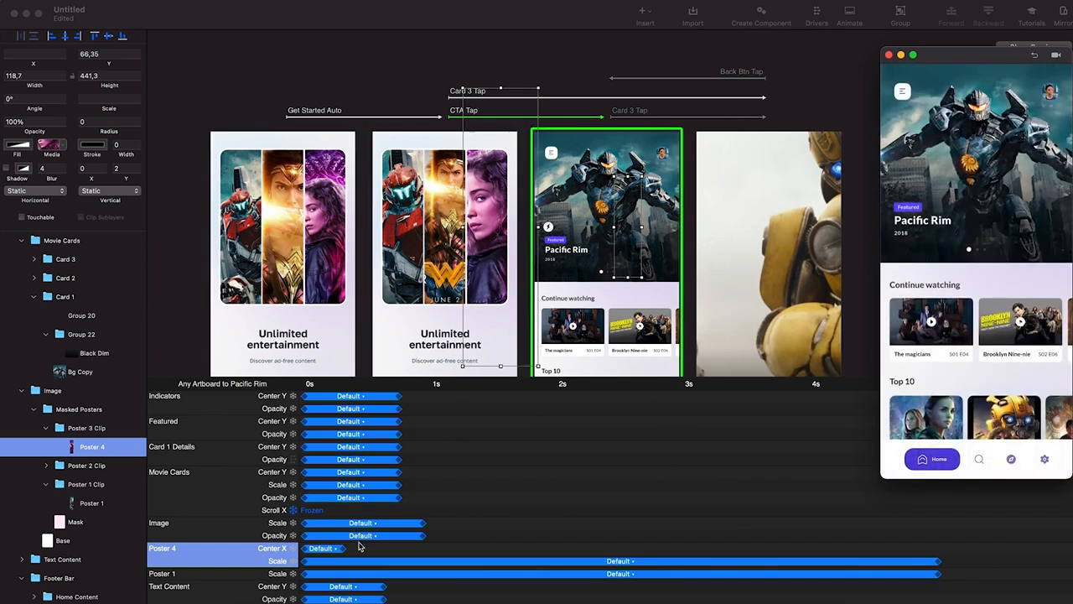
key(super+w)
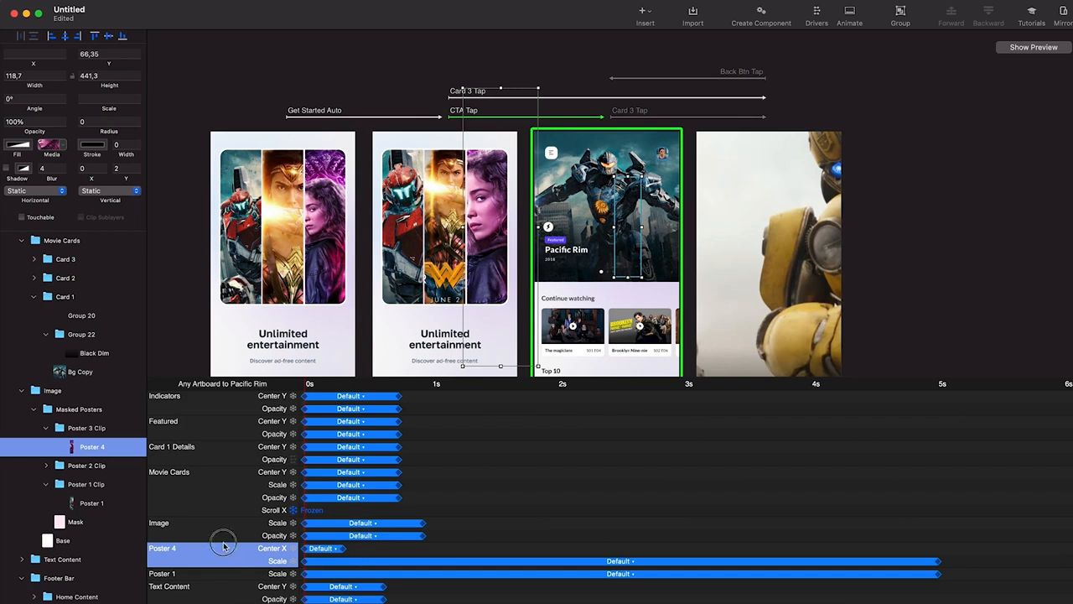
Extend Poster 4's Center X animation to 5 s, matching its Scale track, and preview the Get Started transition
scroll(229, 547, down, 2)
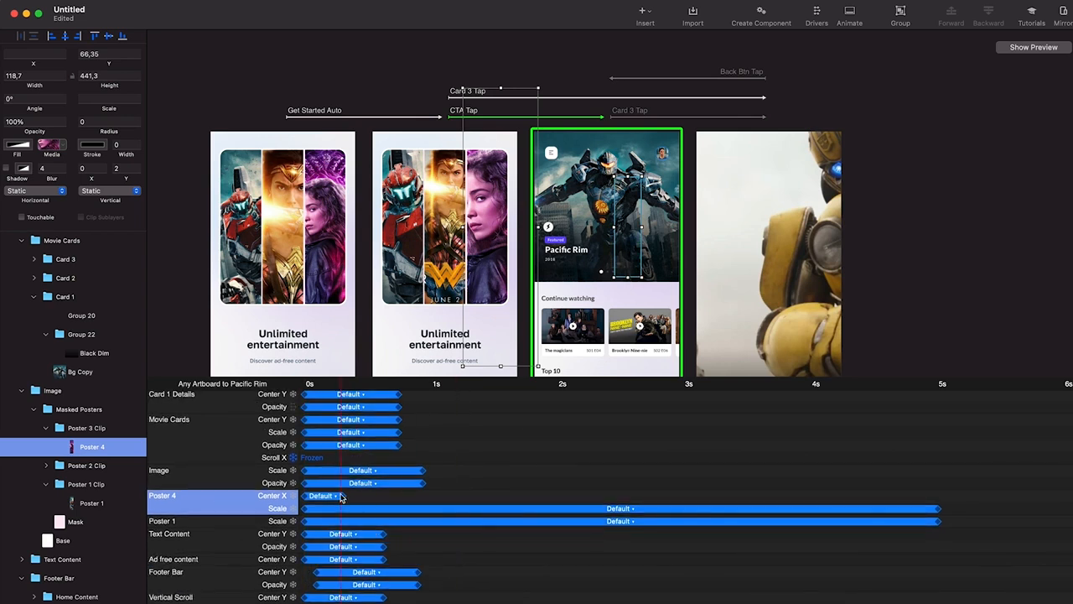
drag(344, 500, 939, 516)
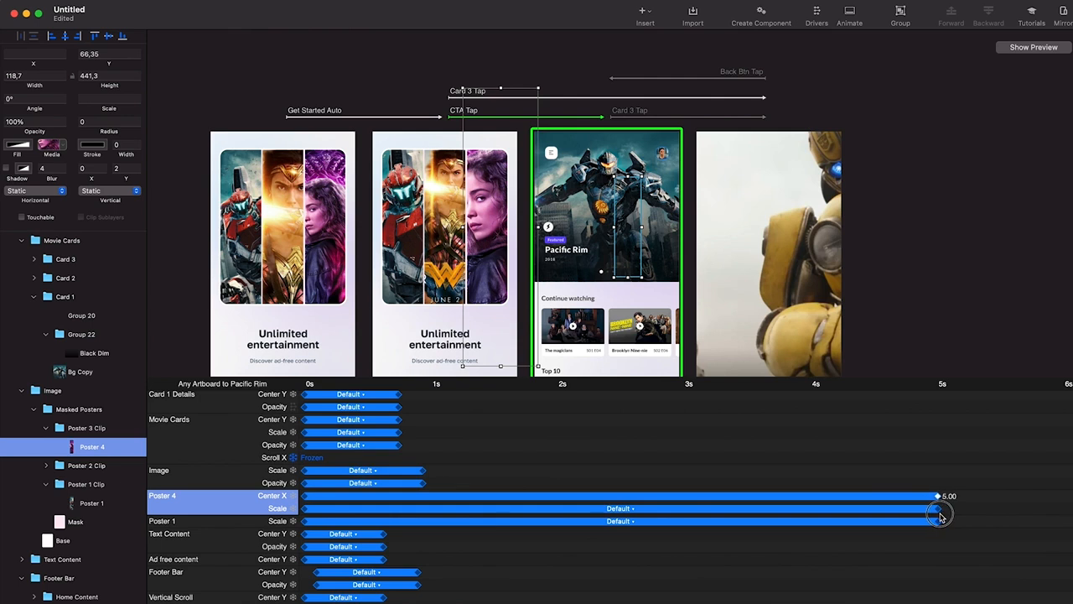
click(1034, 47)
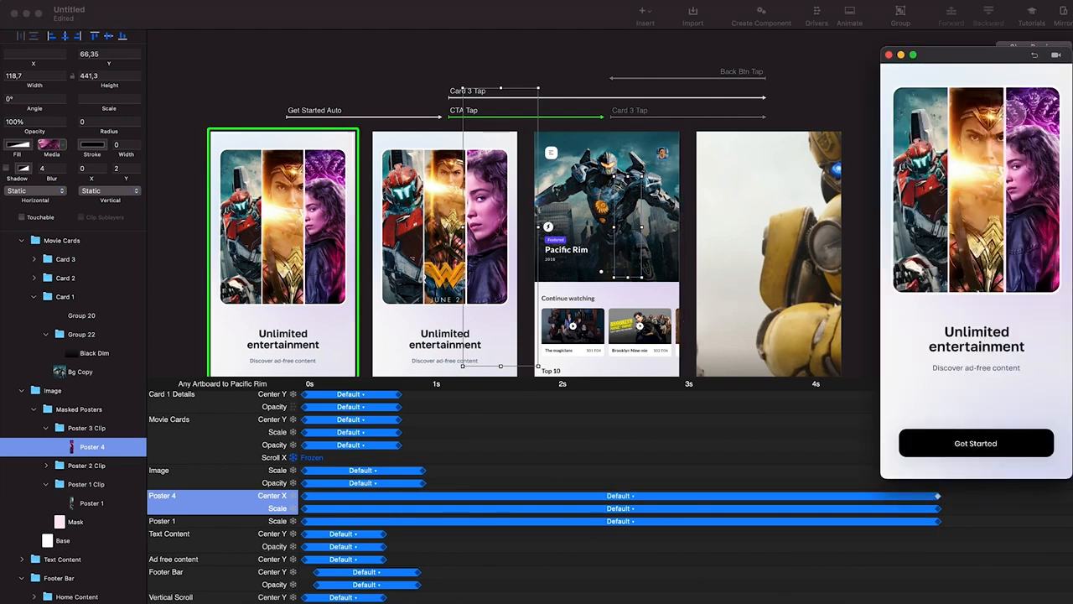
click(1004, 445)
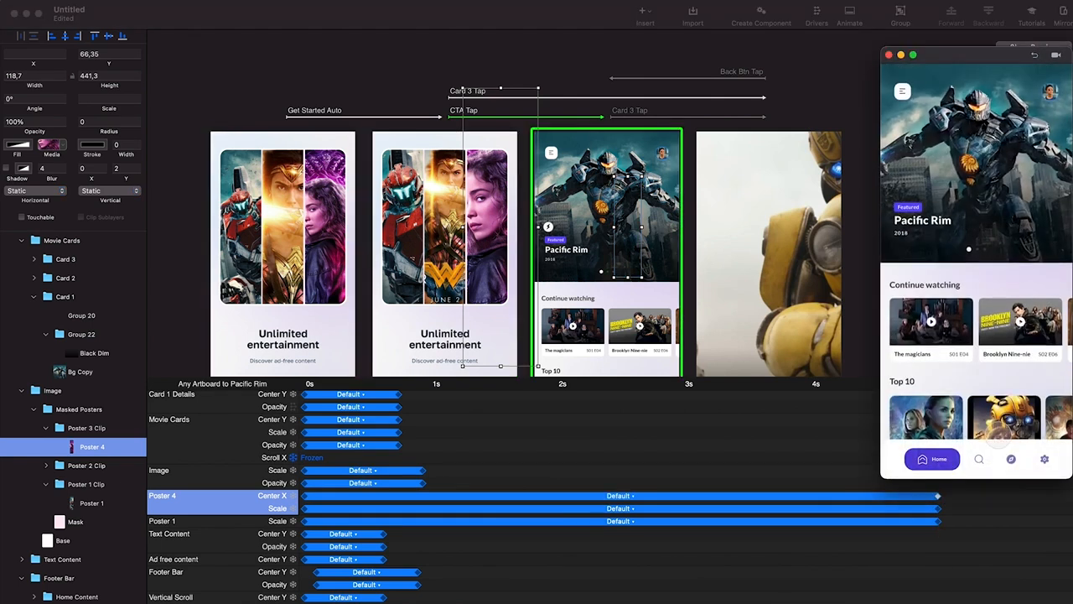
Look over the remaining tracks of the CTA Tap transition and close the animation timeline
scroll(711, 514, down, 5)
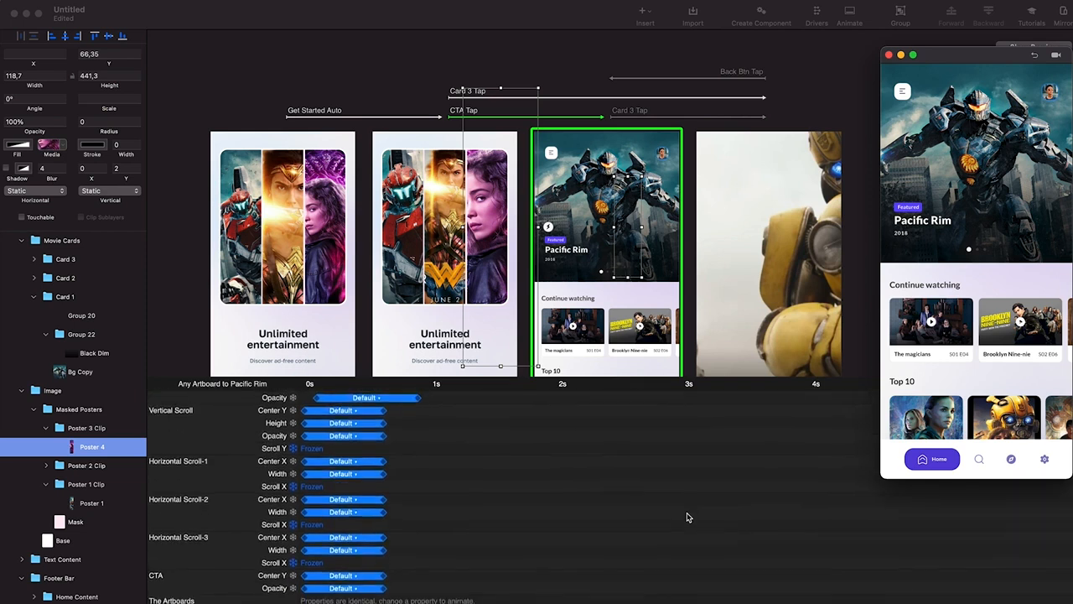
scroll(687, 515, up, 8)
click(851, 18)
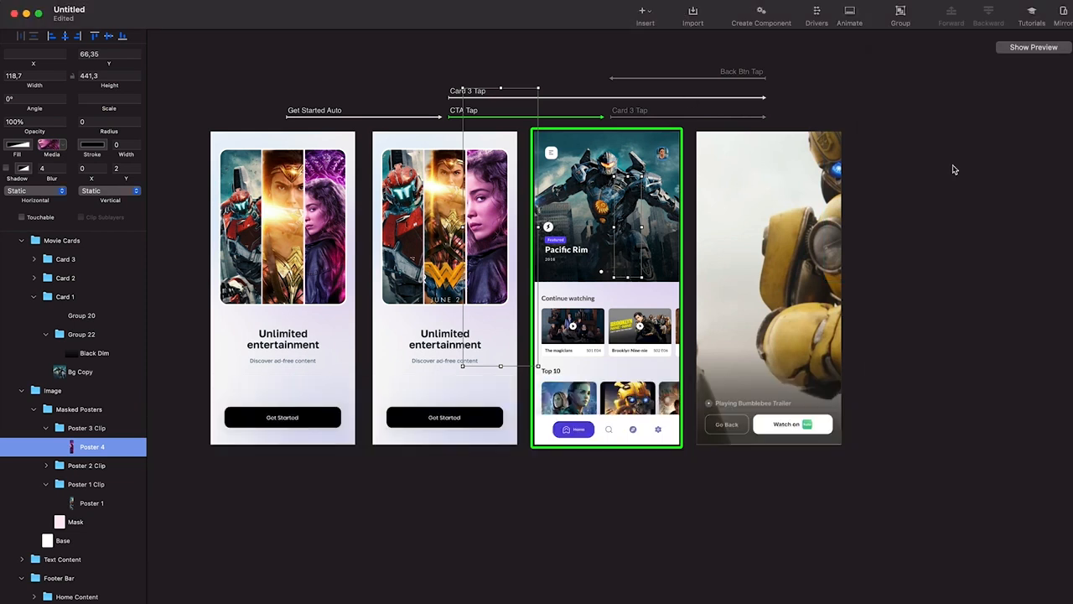
Preview the prototype from Get Started through the featured movie cards to the Bumblebee trailer screen
click(1037, 47)
click(1034, 57)
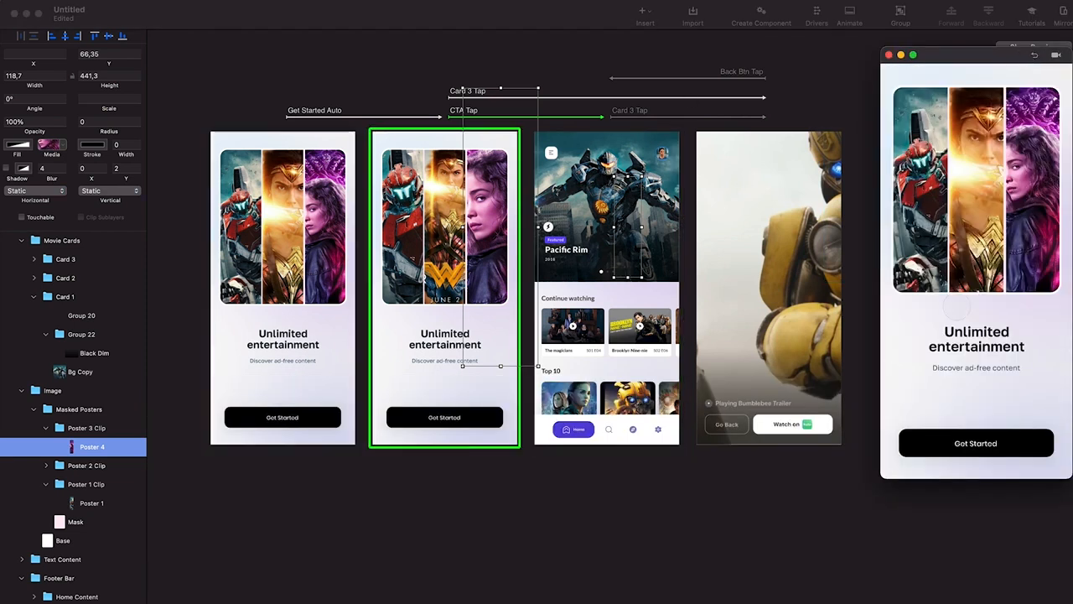
click(990, 450)
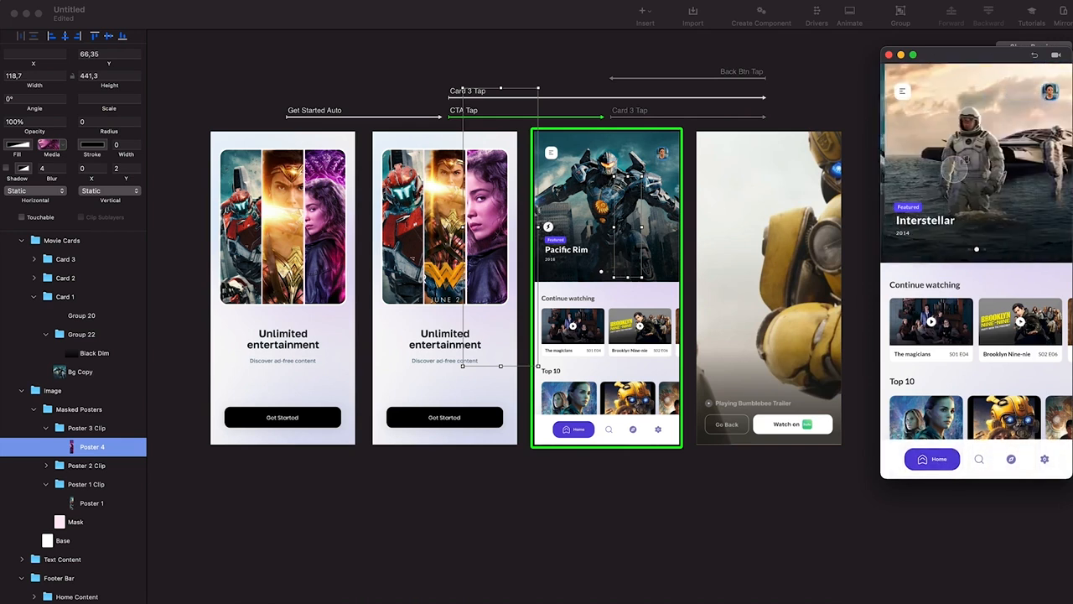
click(999, 210)
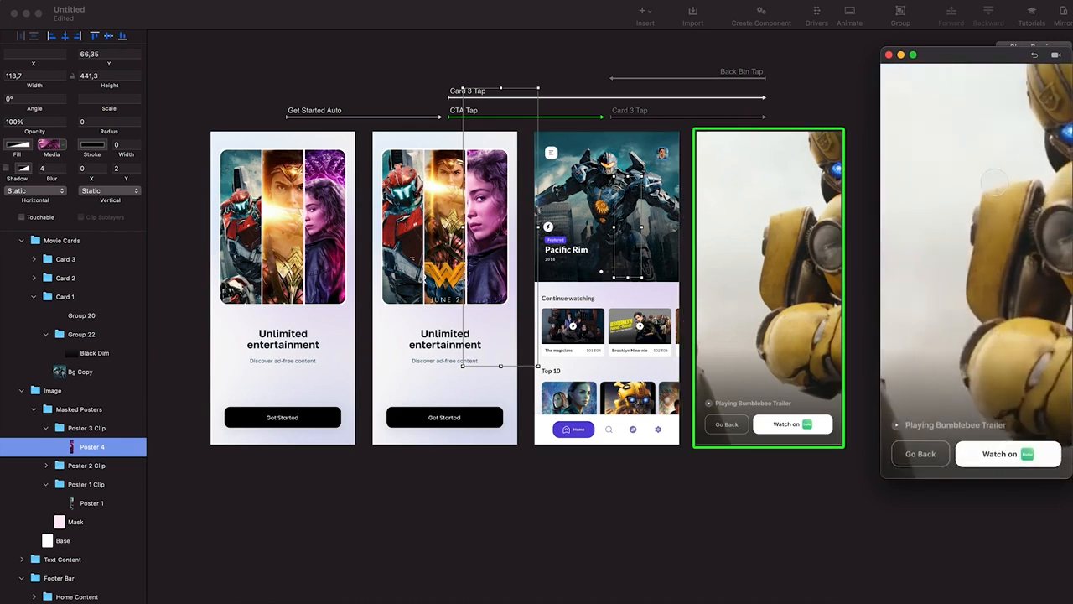